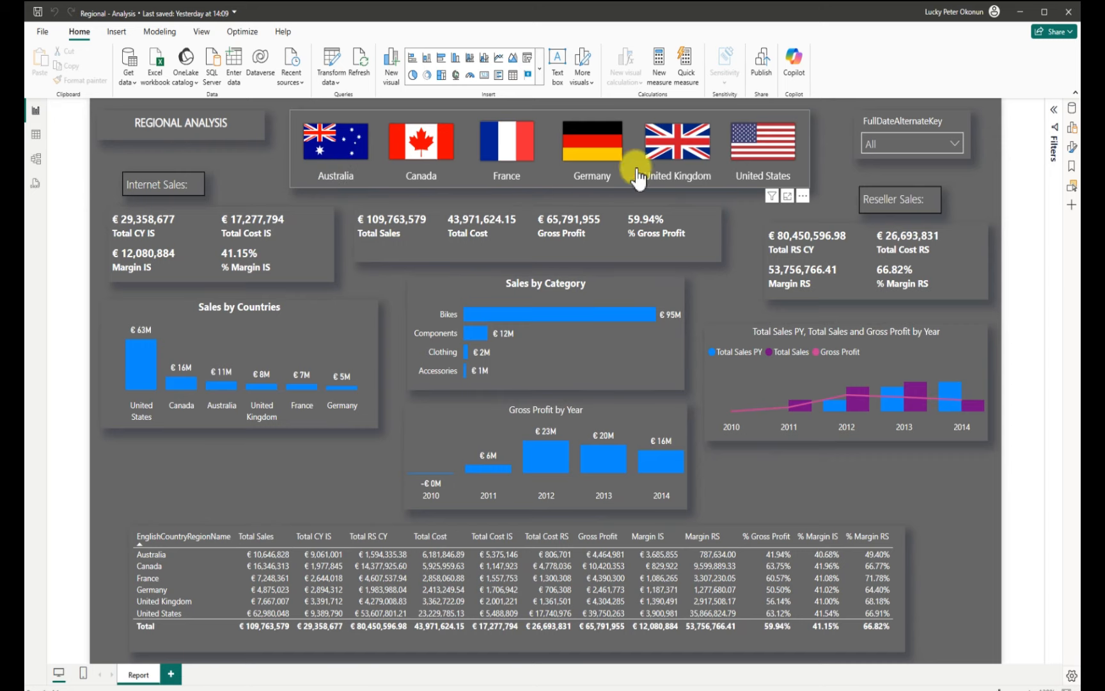
Filter the finished report by Australia, Canada and Germany in turn using the country flag slicer
left_click(956, 147)
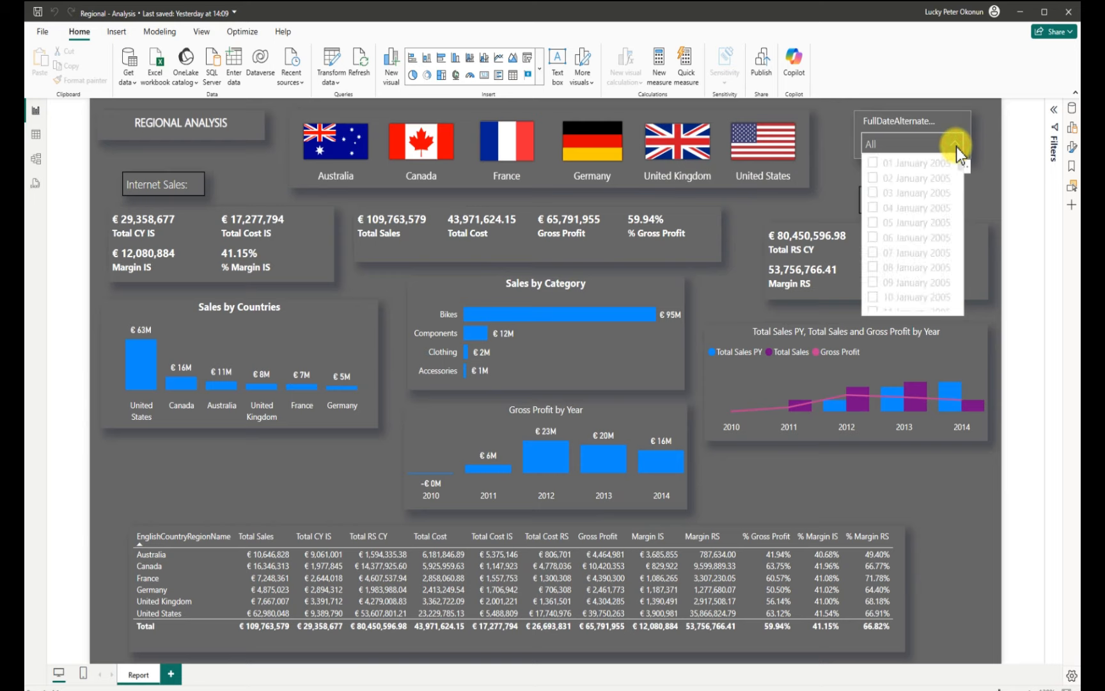
left_click(955, 147)
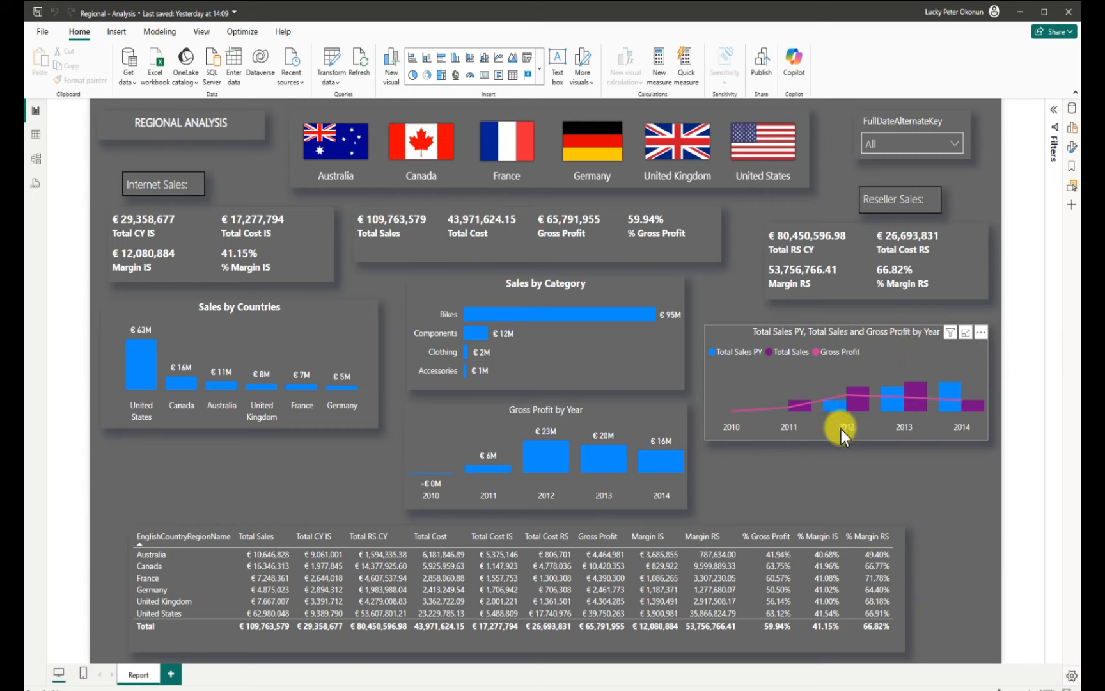
left_click(329, 149)
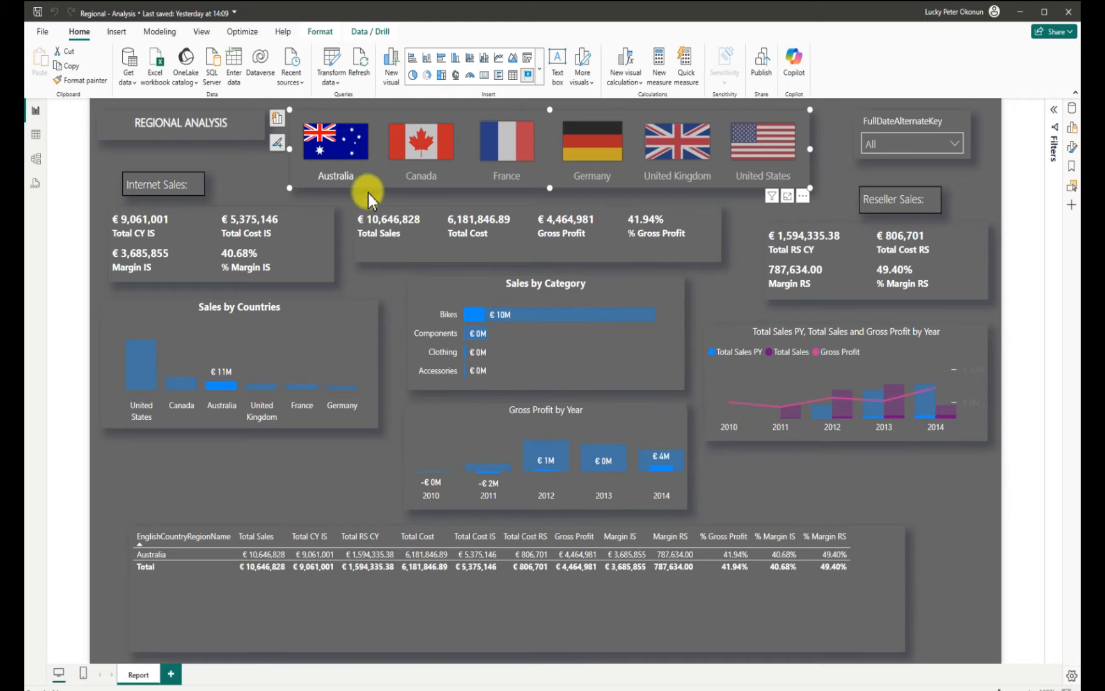
left_click(420, 155)
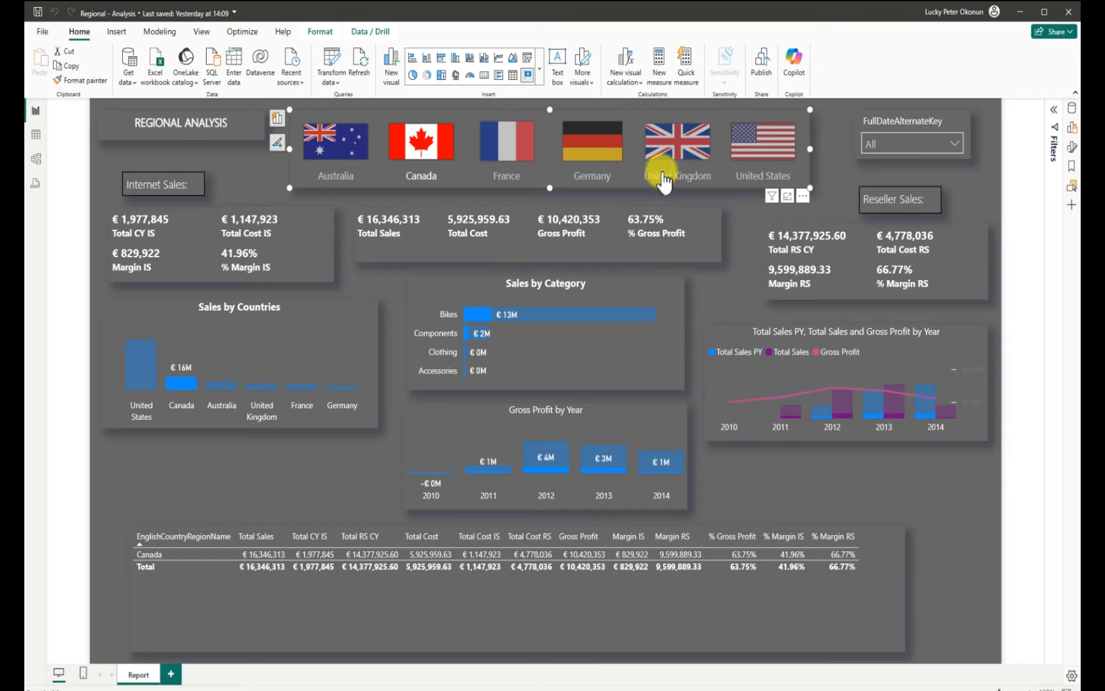
left_click(595, 150)
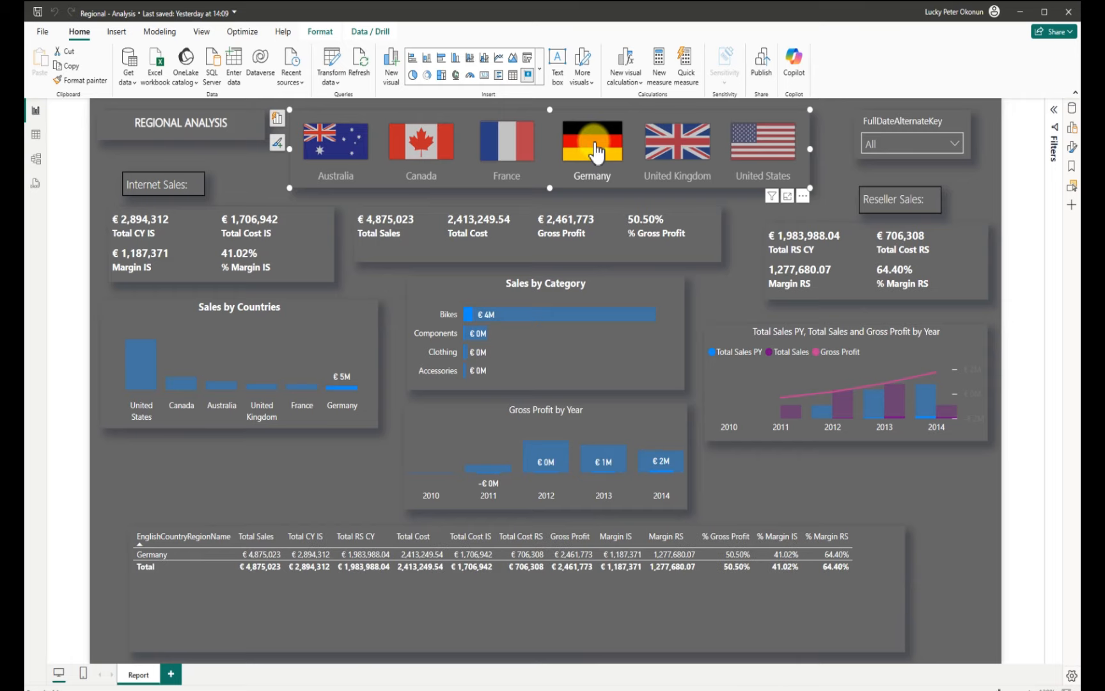
Try filtering the report to the single dates 08, 09 and 10 February 2007 in the date slicer
left_click(954, 146)
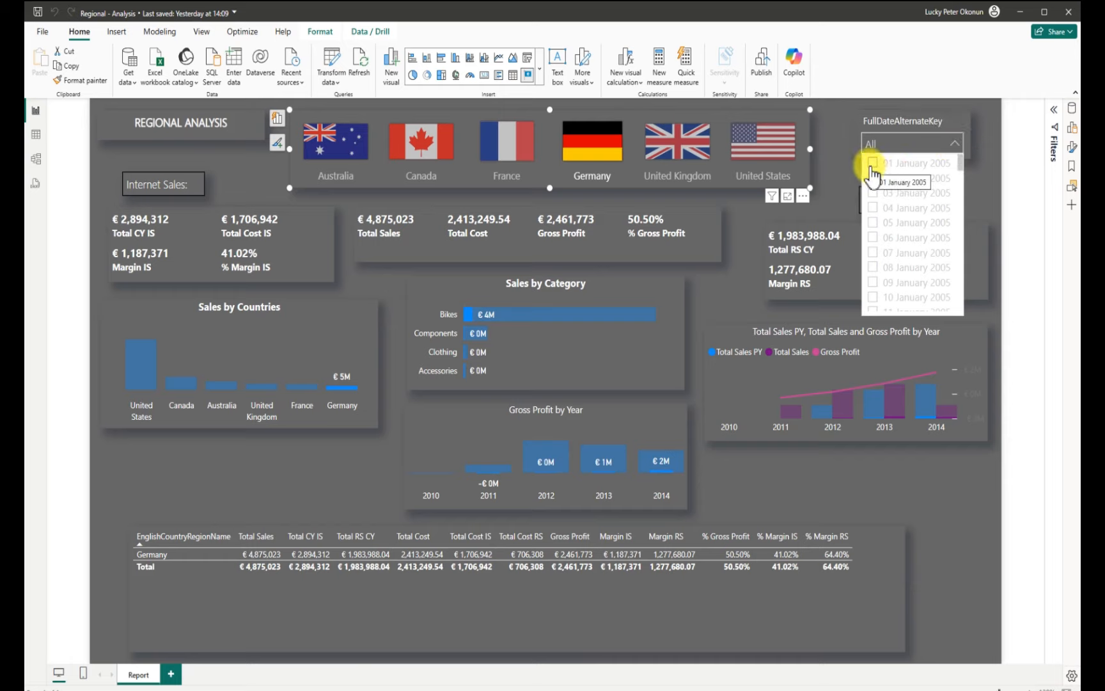
left_click_drag(961, 168, 952, 305)
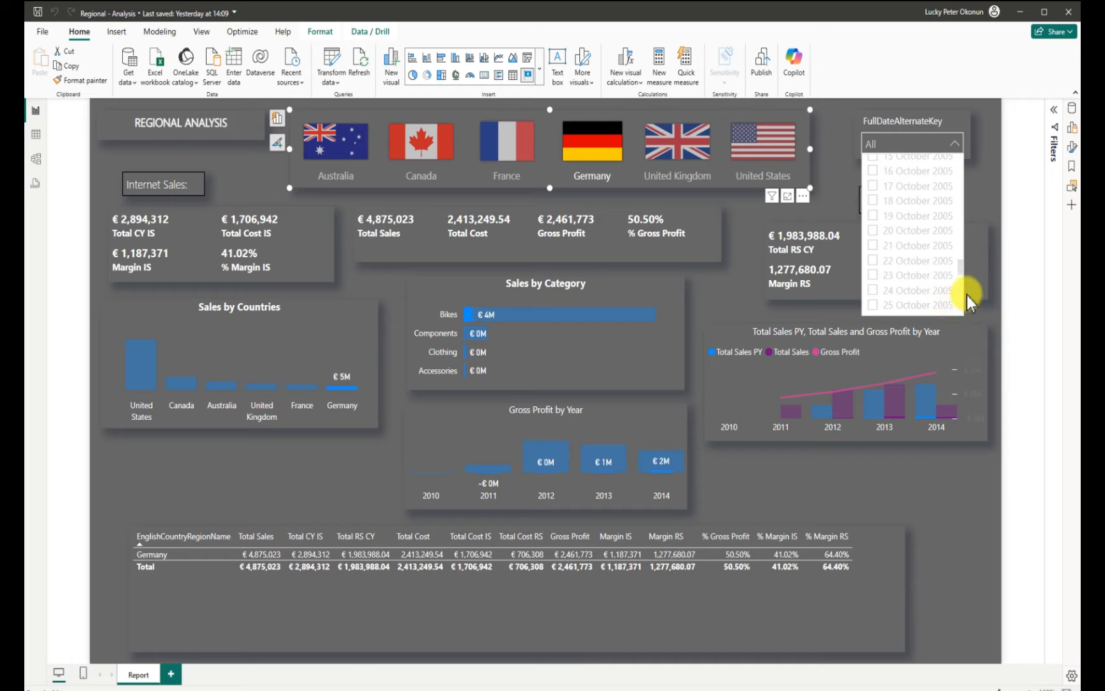
left_click_drag(967, 261, 967, 324)
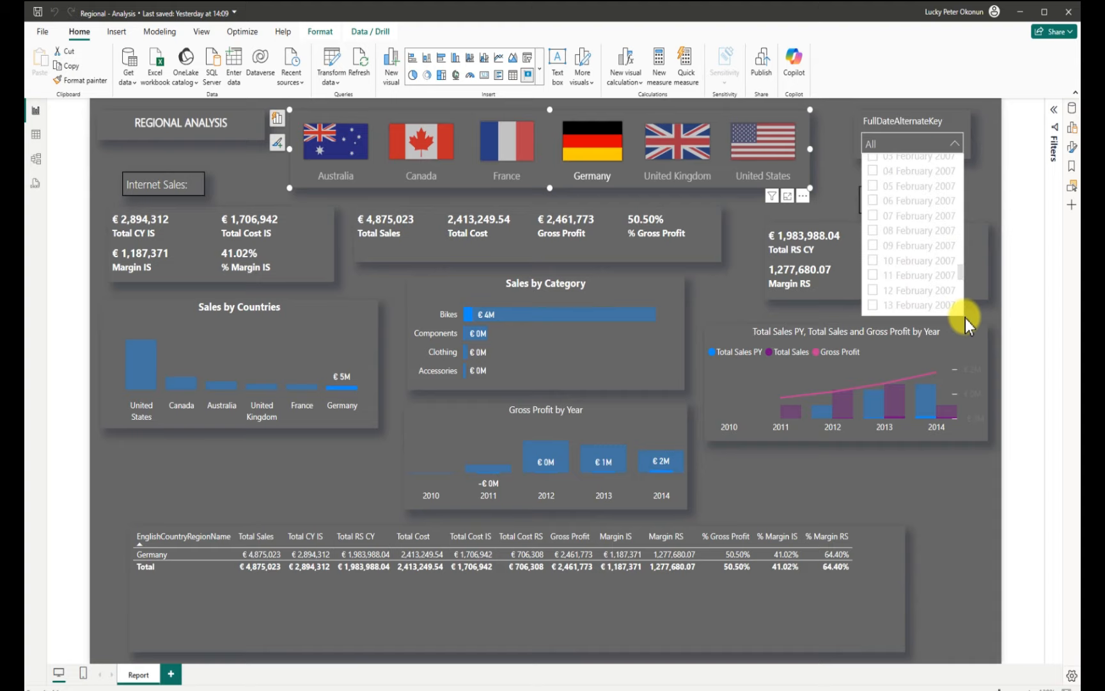
left_click(872, 231)
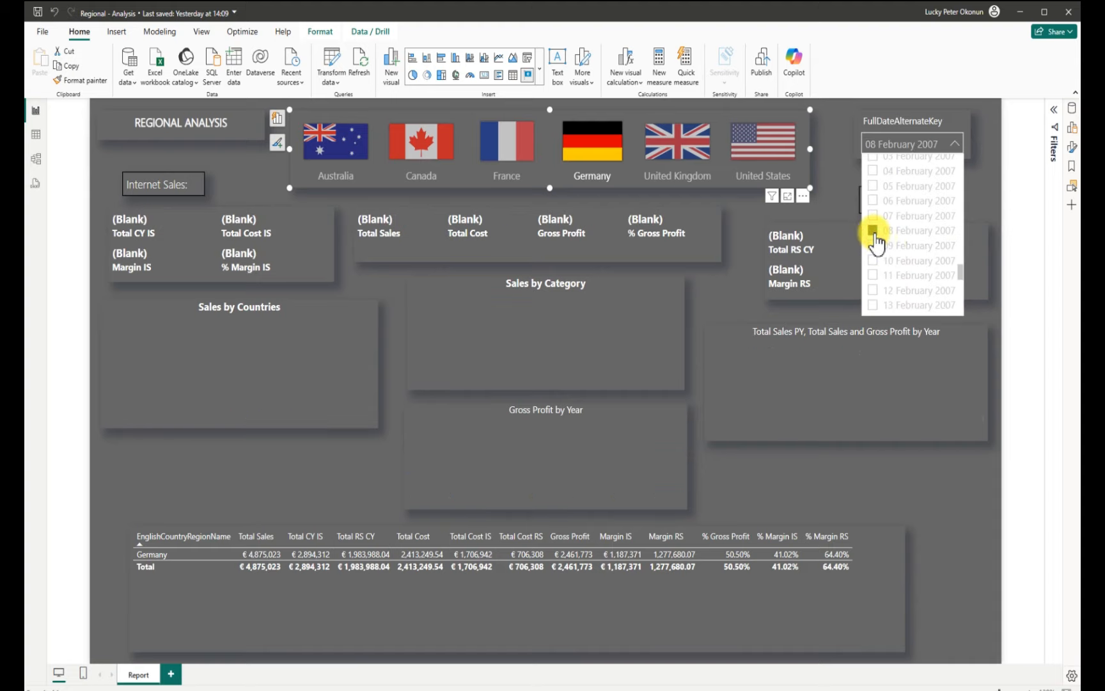
left_click(873, 246)
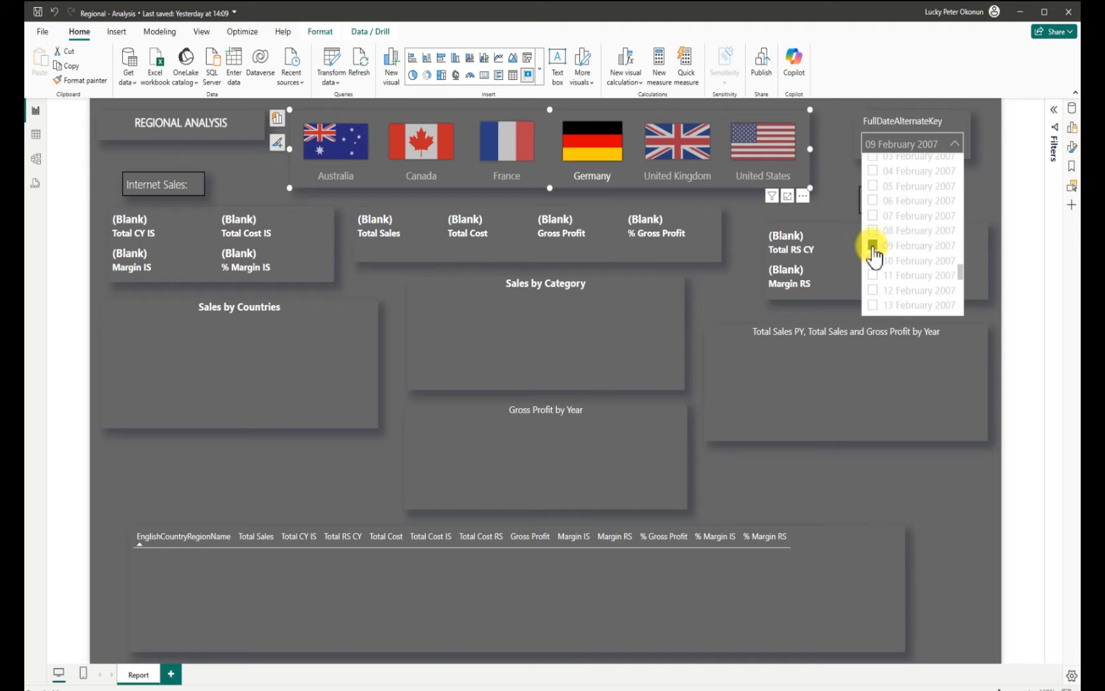
left_click(873, 261)
left_click(873, 261)
Try filtering the report to single dates from 01 to 03 January 2005, and clear the date selection
left_click_drag(959, 280, 949, 149)
left_click(873, 163)
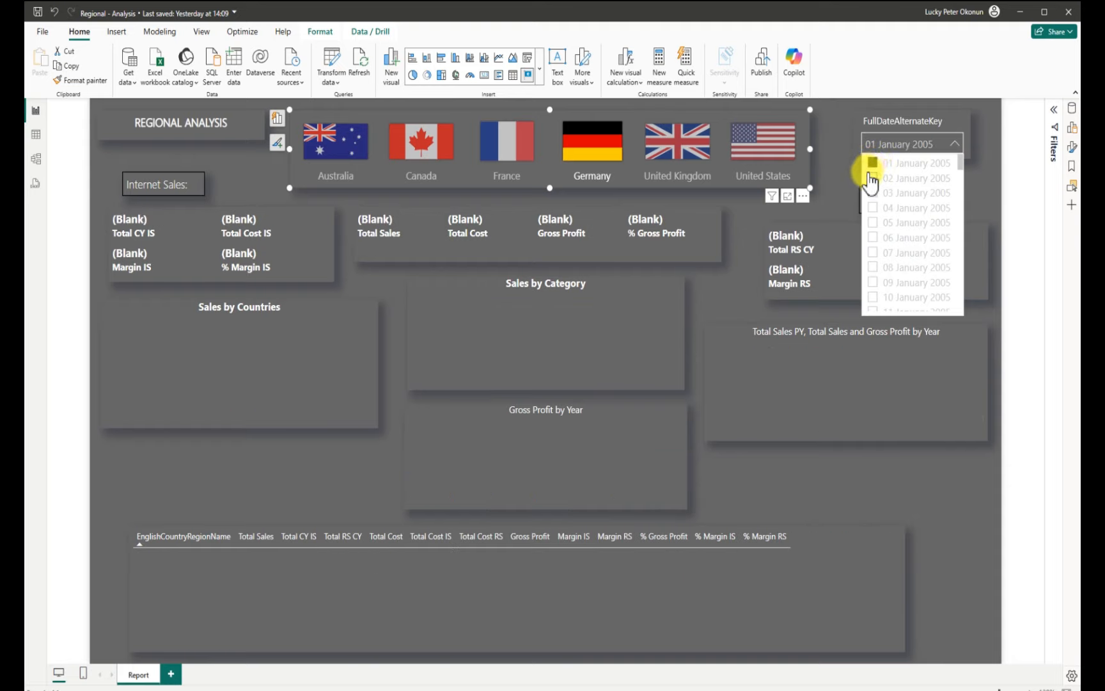
left_click(873, 178)
left_click(872, 193)
left_click(872, 193)
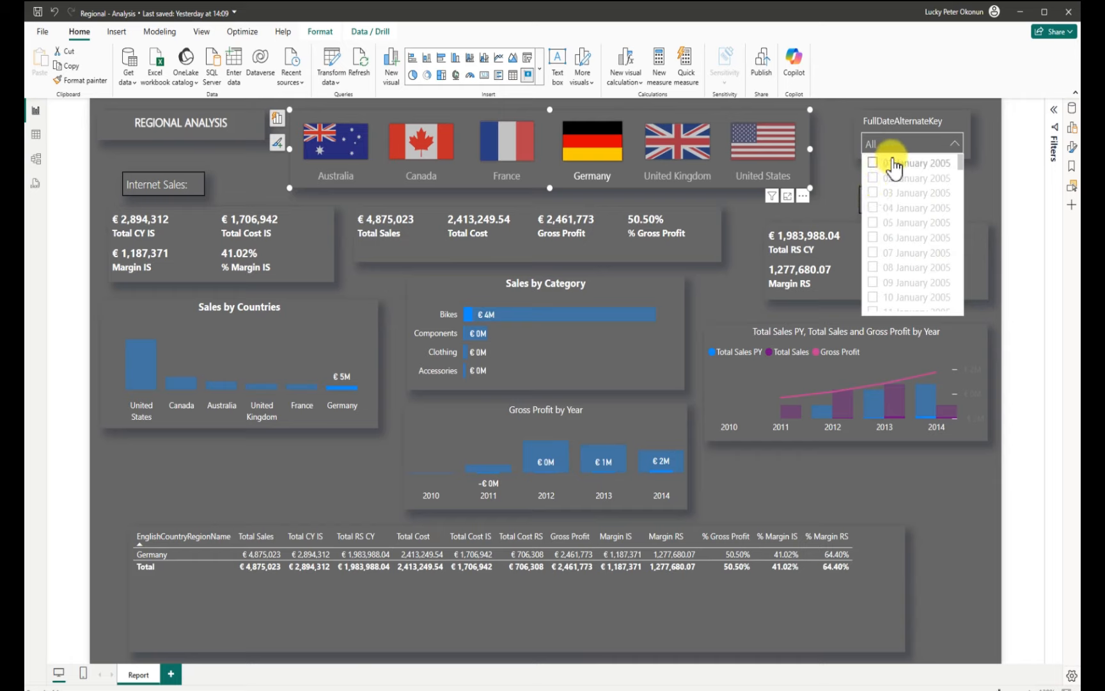
left_click(951, 146)
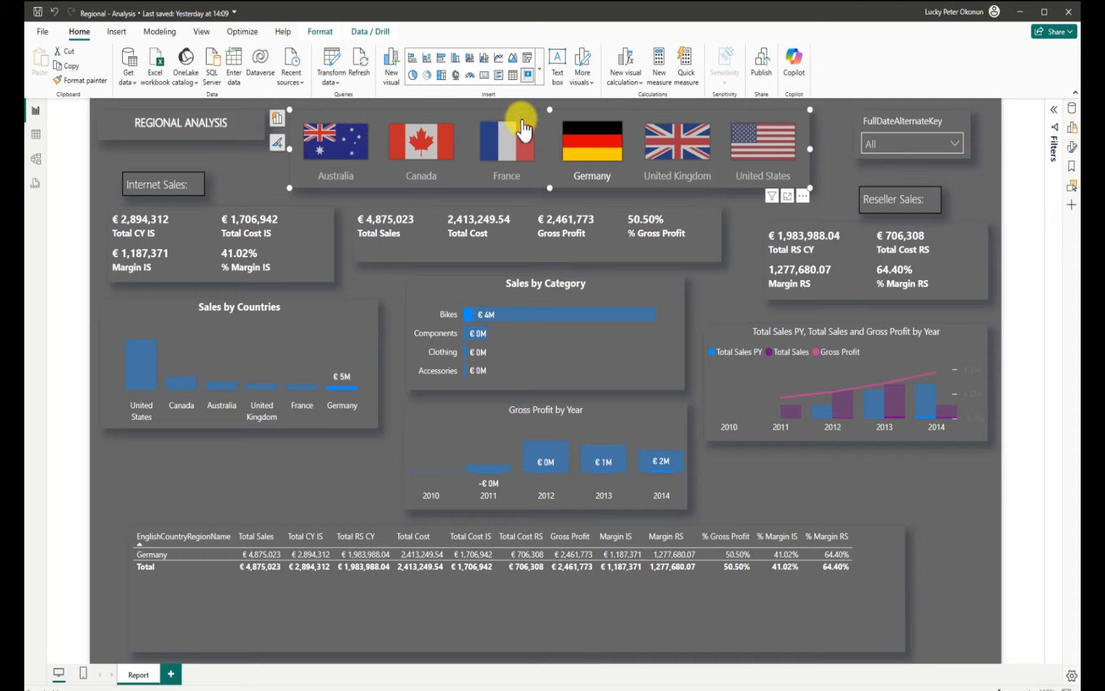
Clear the Germany filter, reapply it, and examine the Sales by Countries chart and the country table
left_click(247, 169)
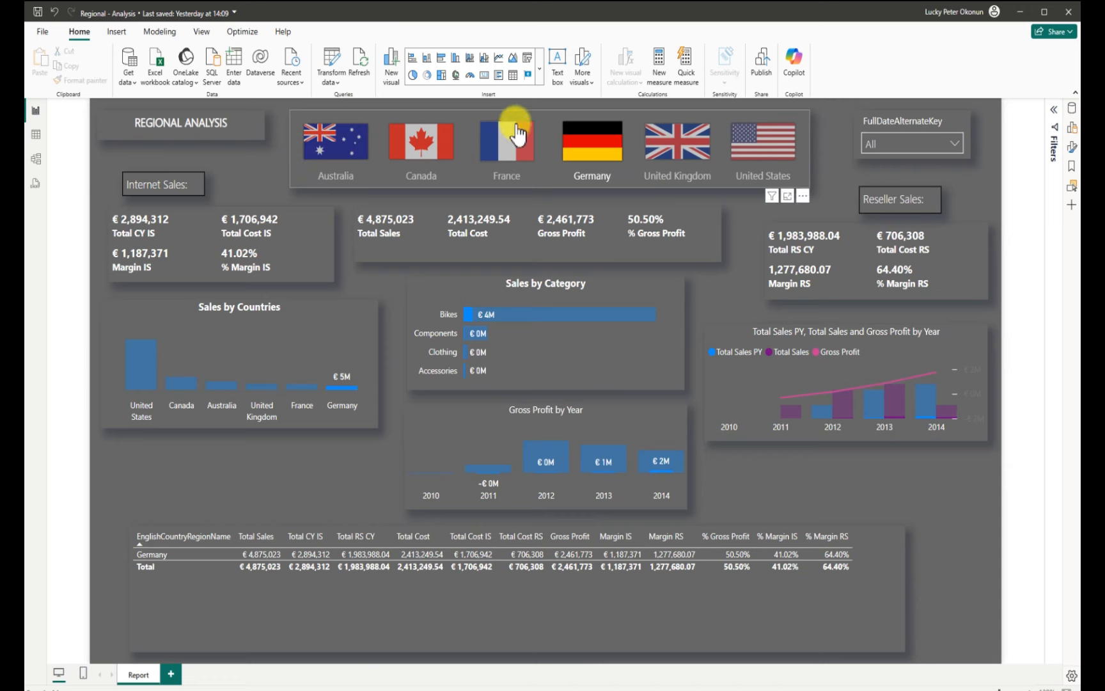
left_click(585, 150)
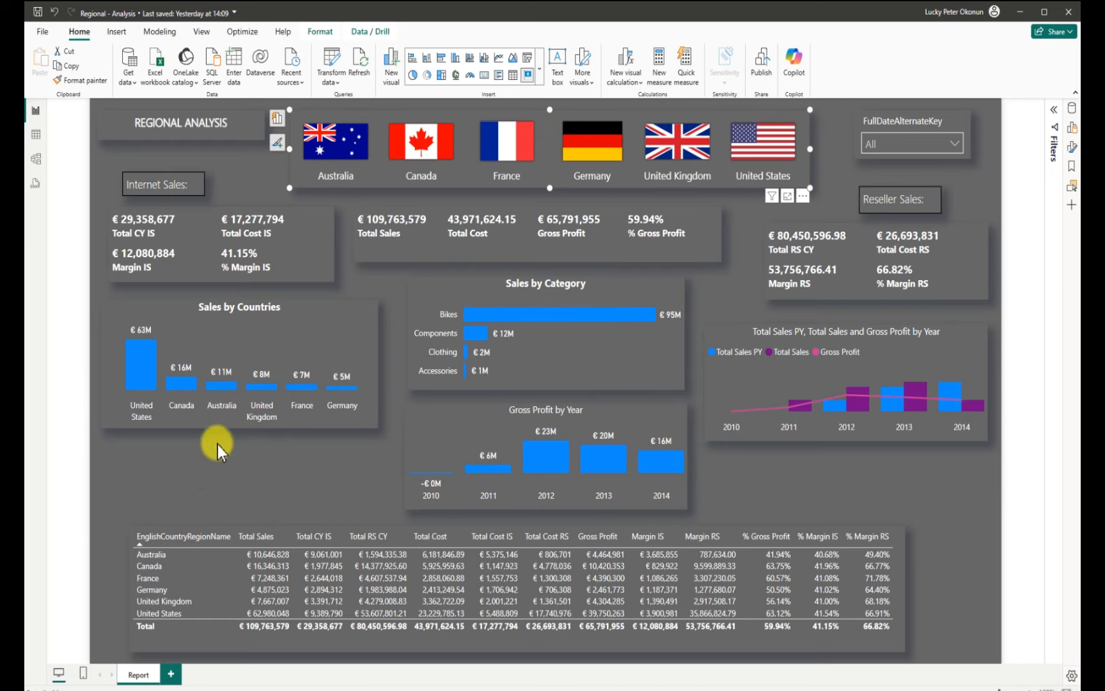
left_click(586, 154)
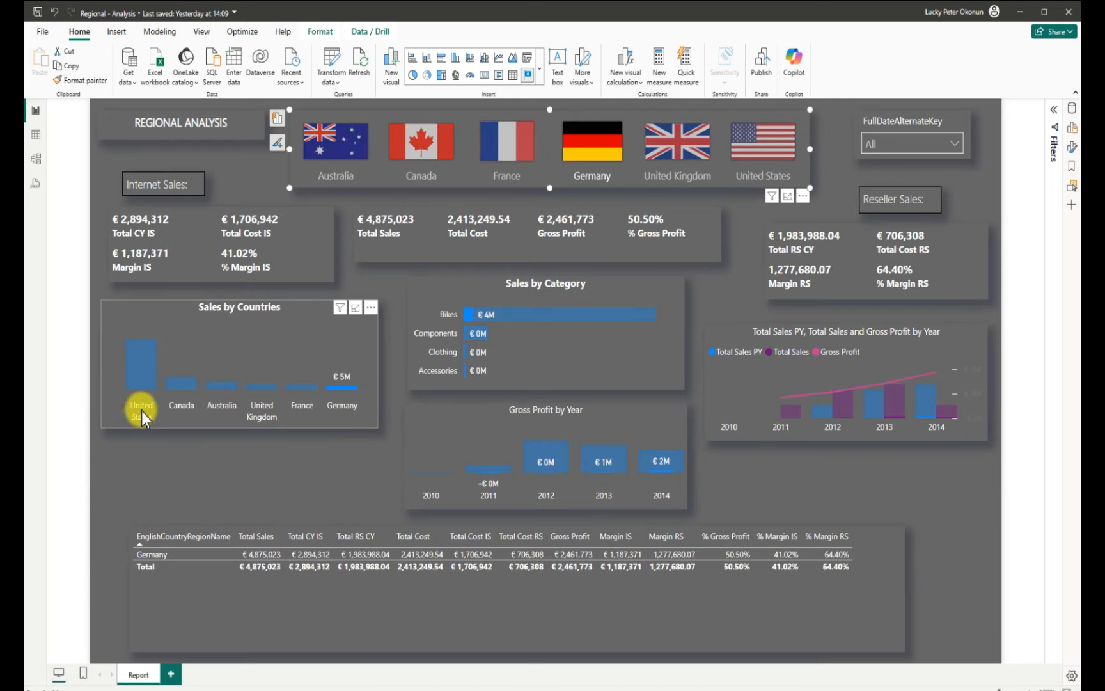
mouse_move(138, 359)
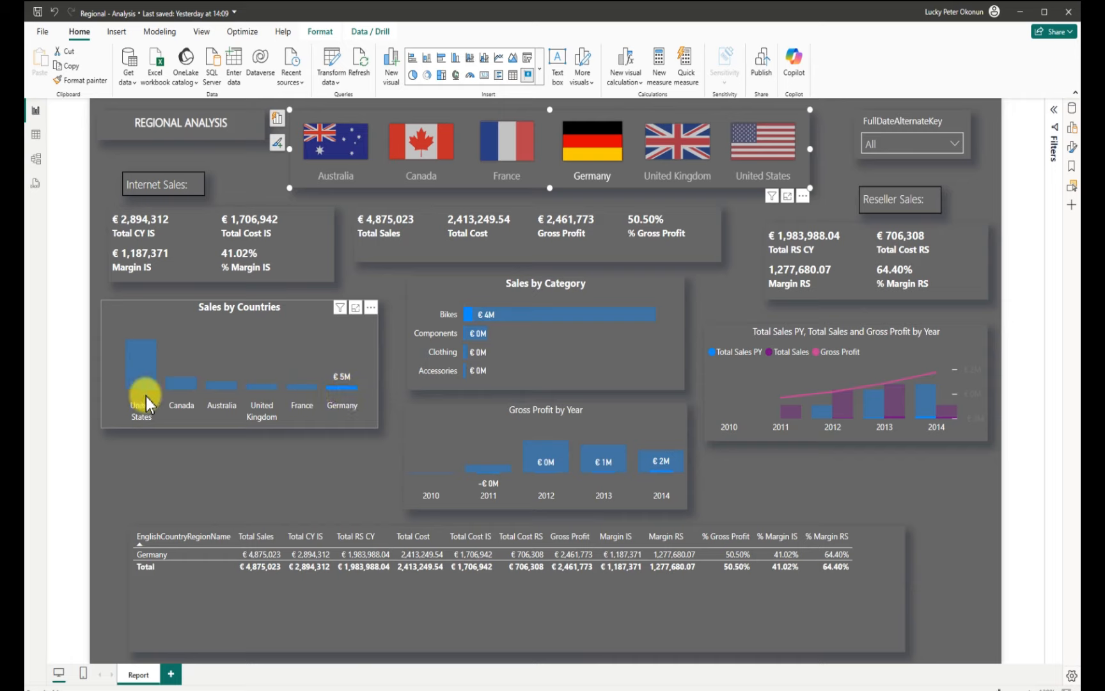
mouse_move(273, 397)
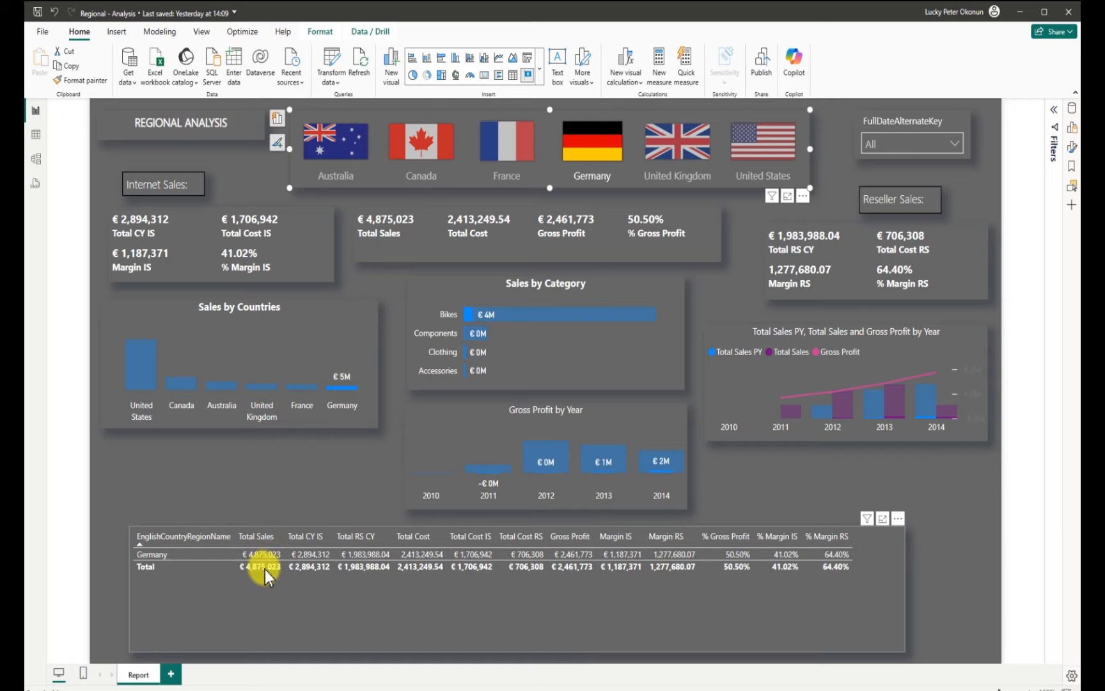
Filter the report to the United States to examine its sales figures, and clear the country filter
left_click(745, 157)
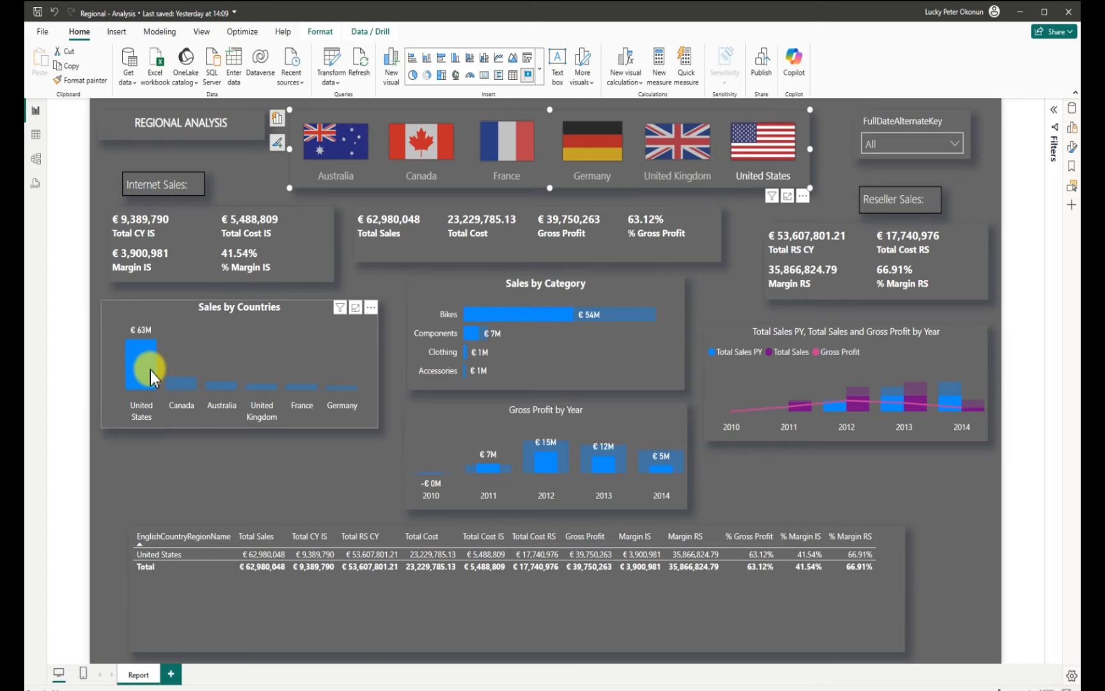
mouse_move(151, 372)
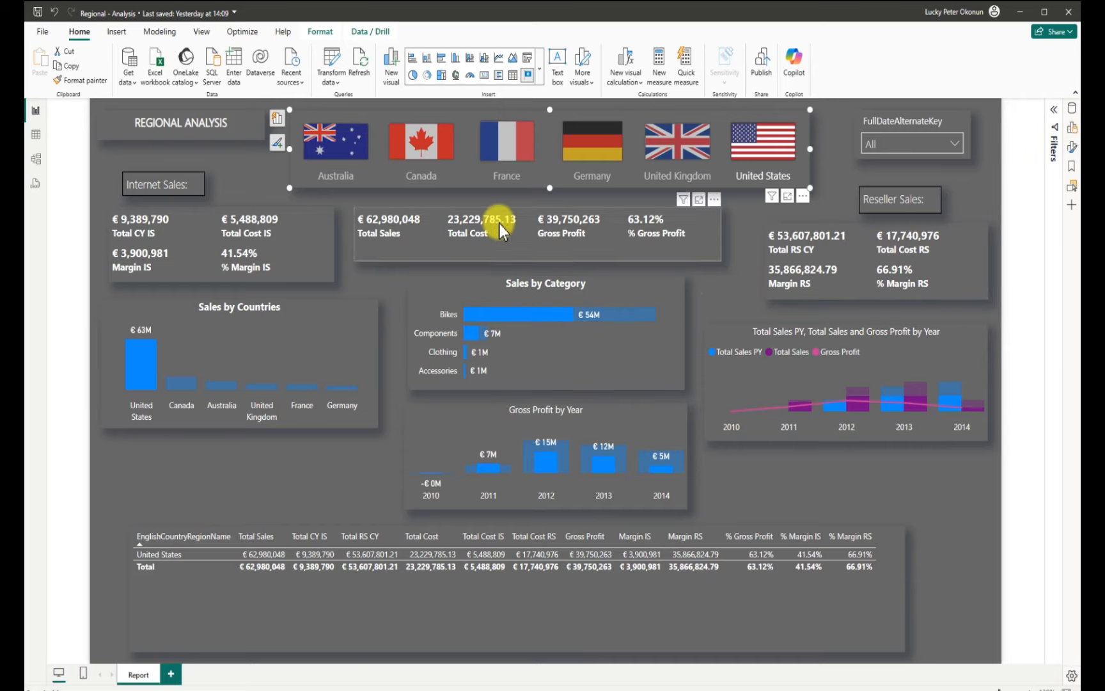
left_click(720, 173)
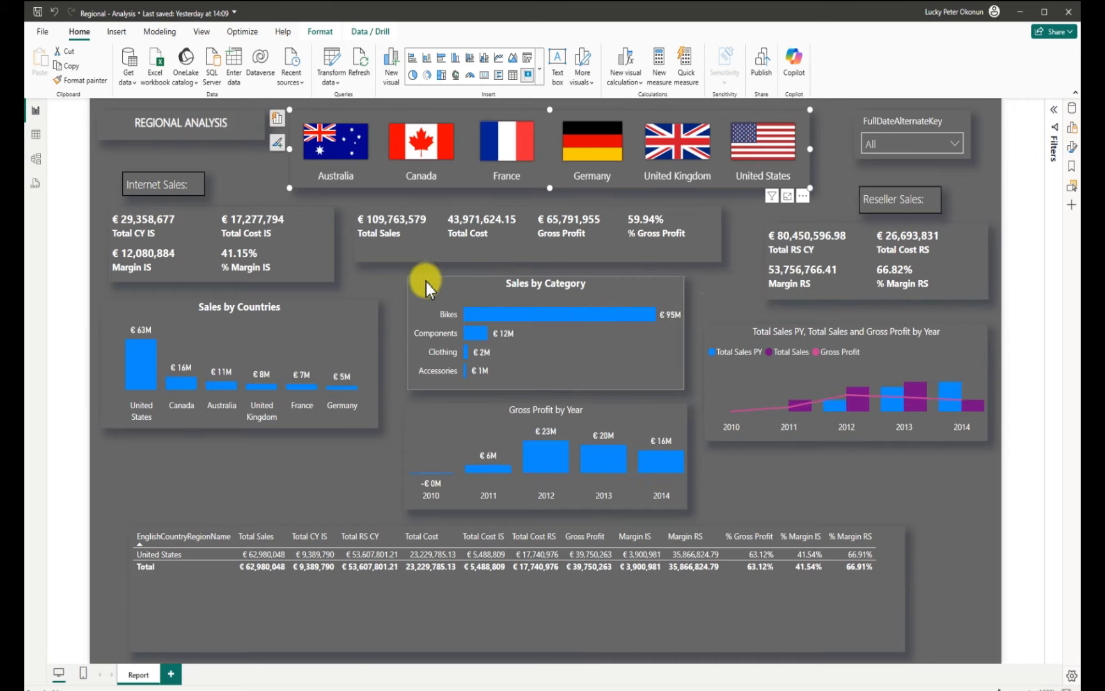
Look up the hex code of the finished report's canvas background color without changing it
left_click(1072, 149)
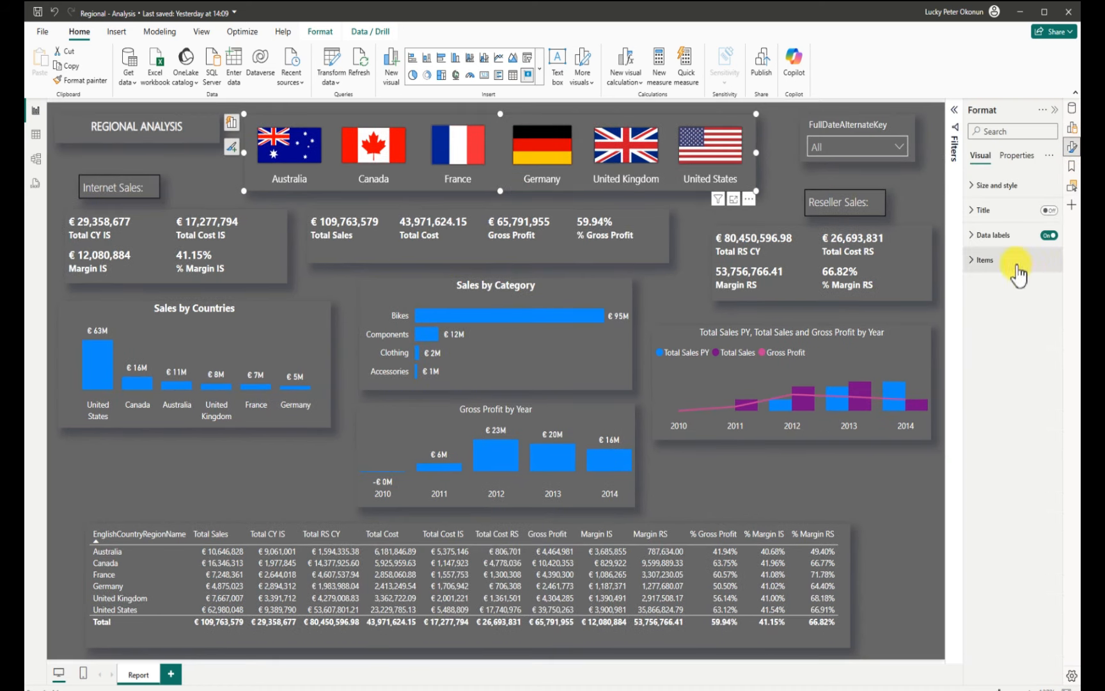
left_click(210, 185)
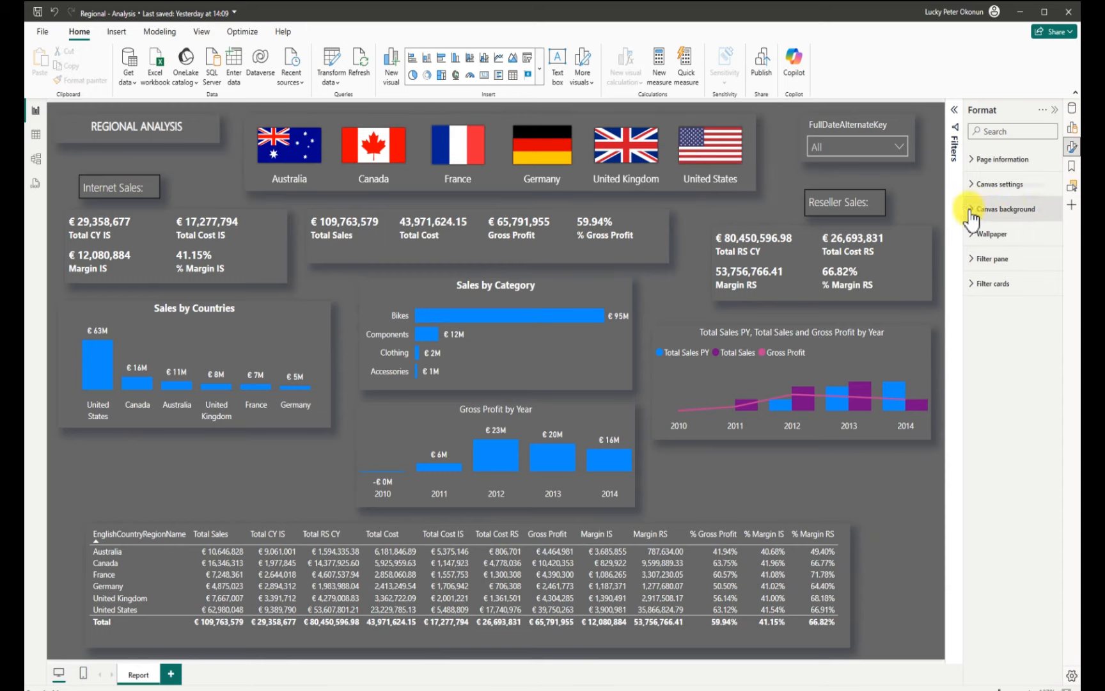
left_click(971, 211)
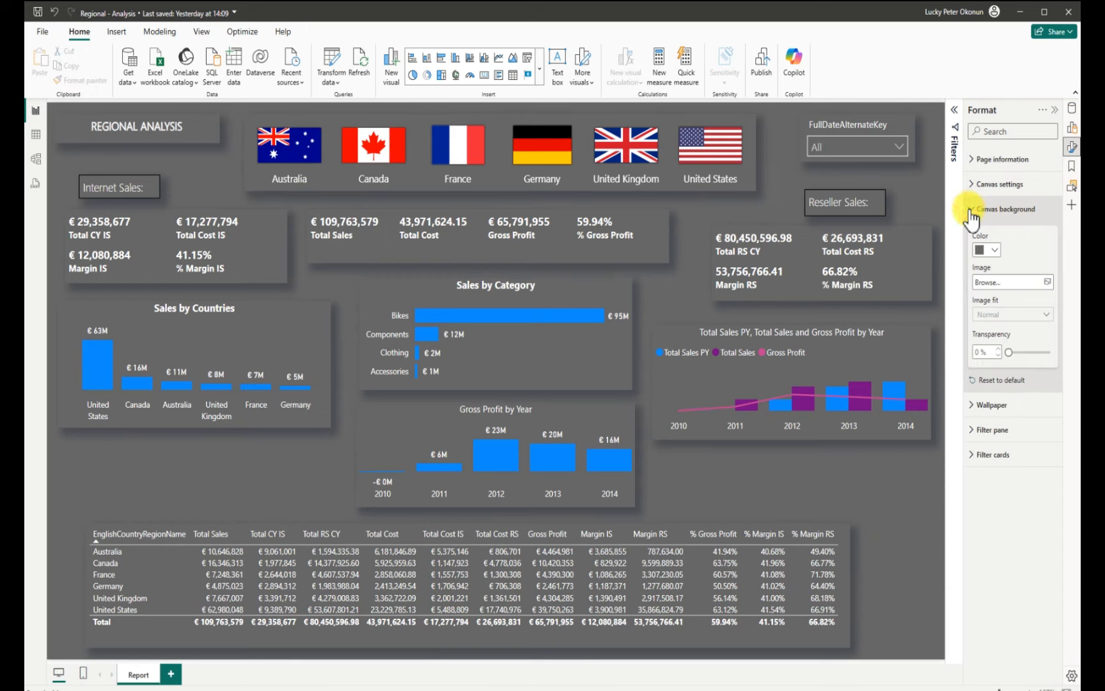
left_click(996, 250)
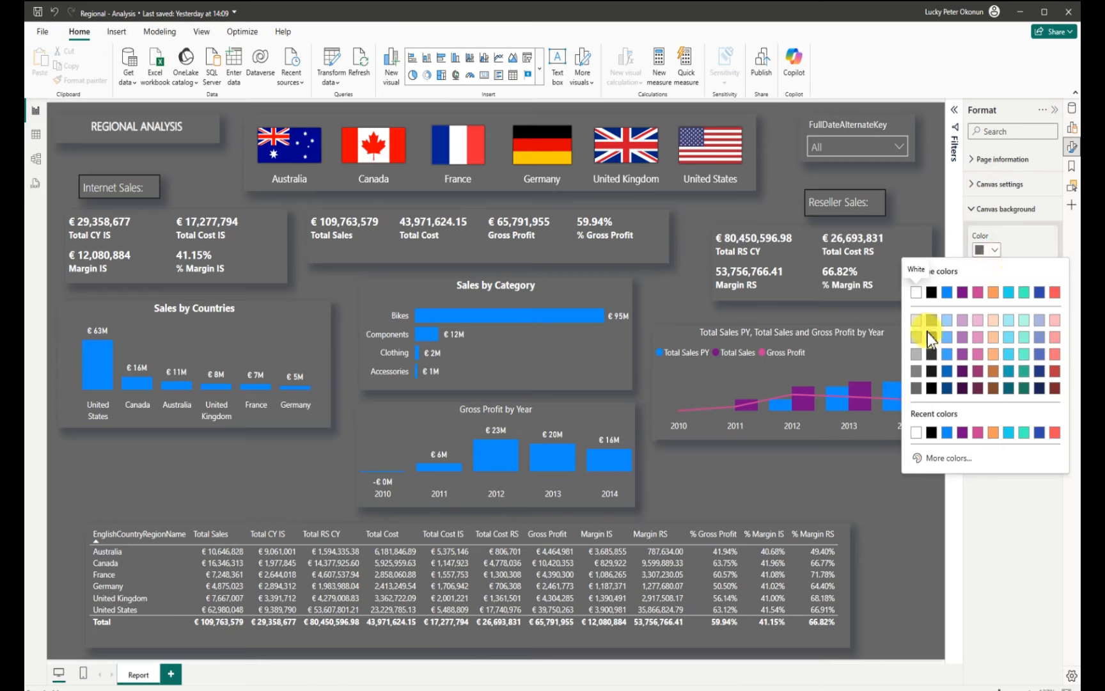
left_click(946, 457)
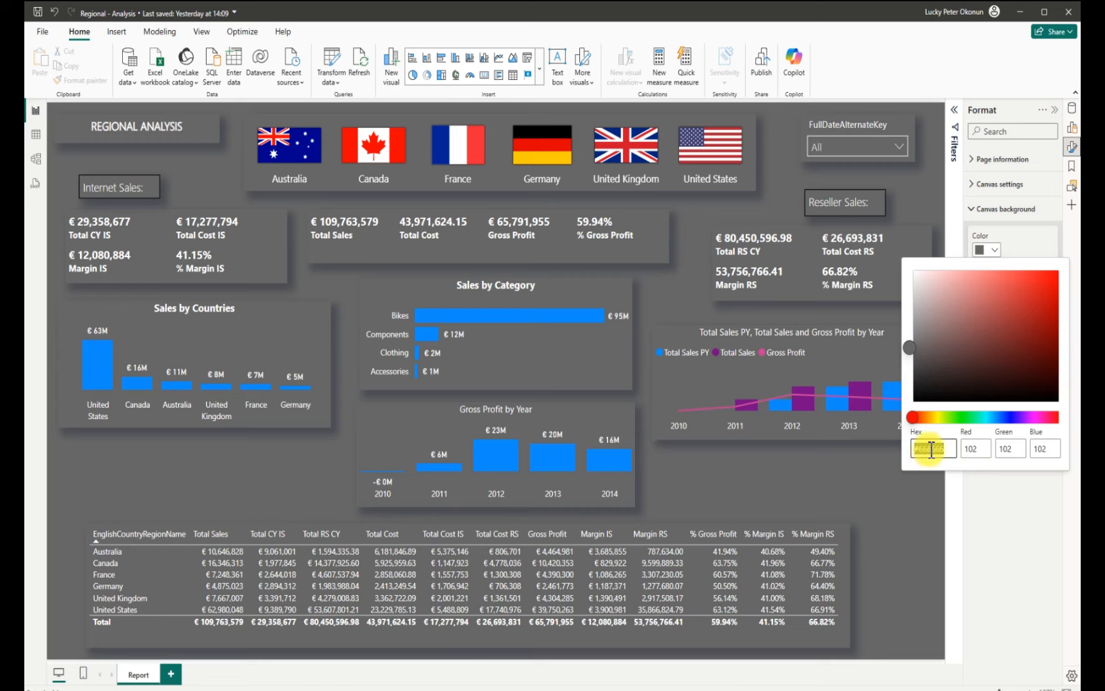
left_click(935, 505)
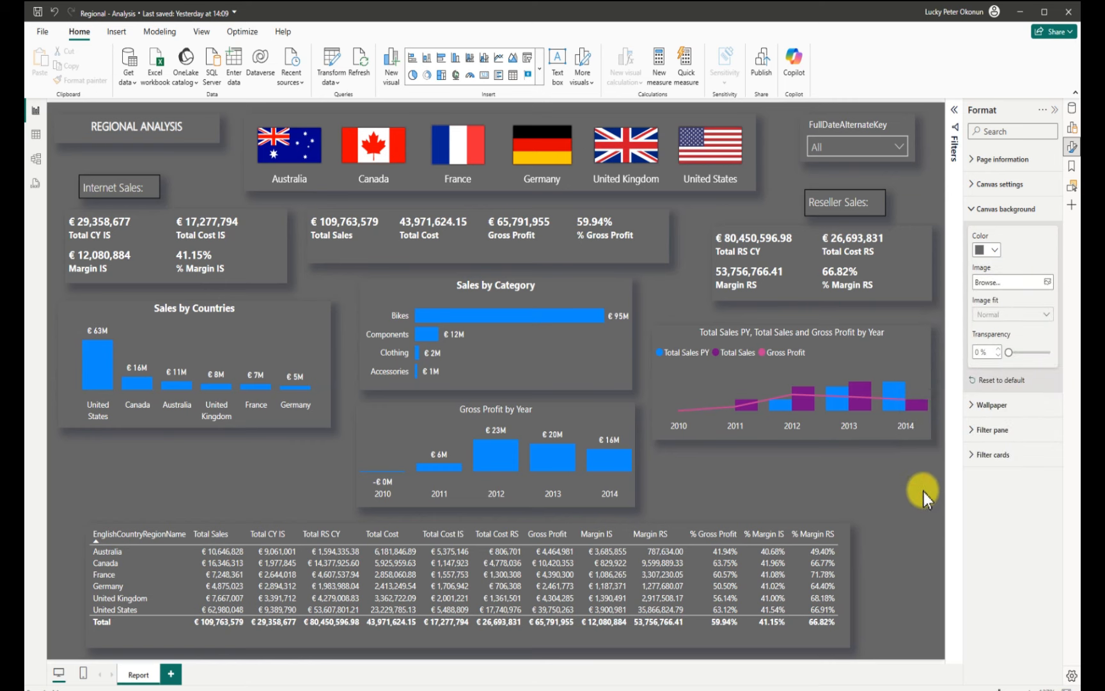
left_click(1055, 111)
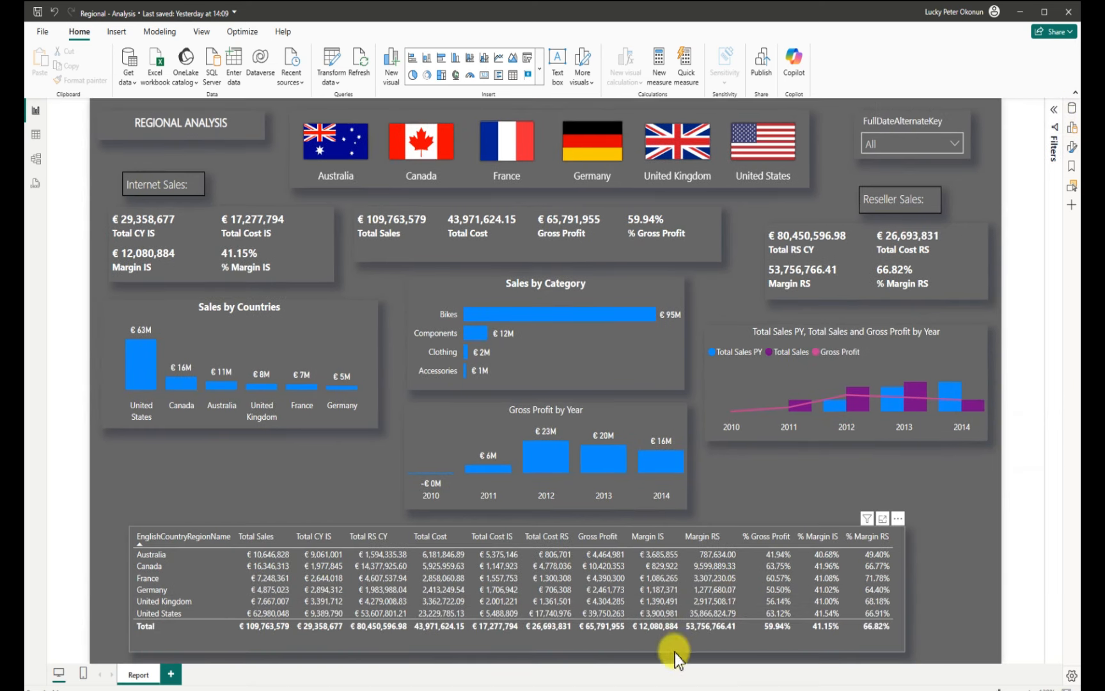
Switch to the Regional - Analysis Report file and set the Sales Analysis page's canvas background color to #666666
mouse_move(721, 683)
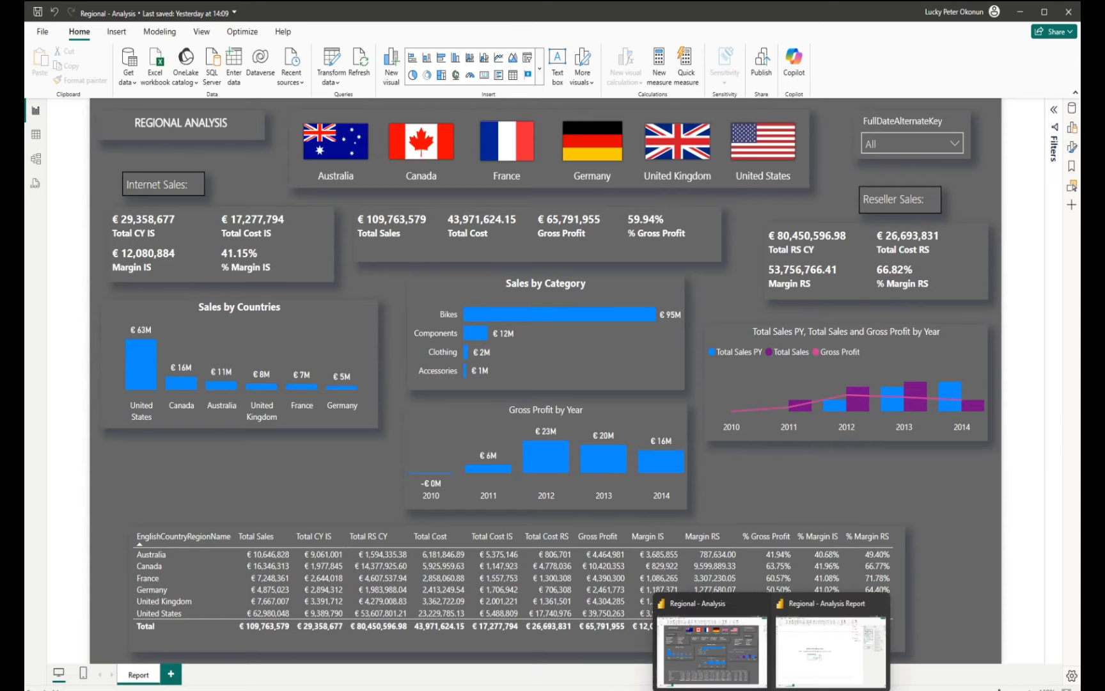
left_click(794, 658)
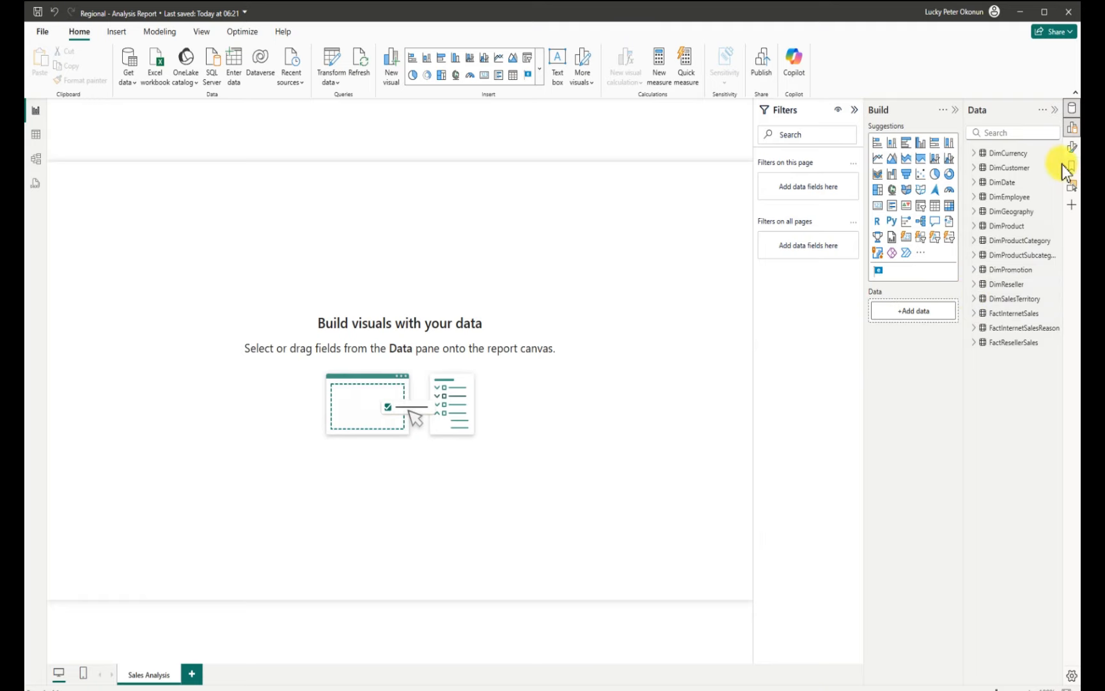
left_click(1071, 148)
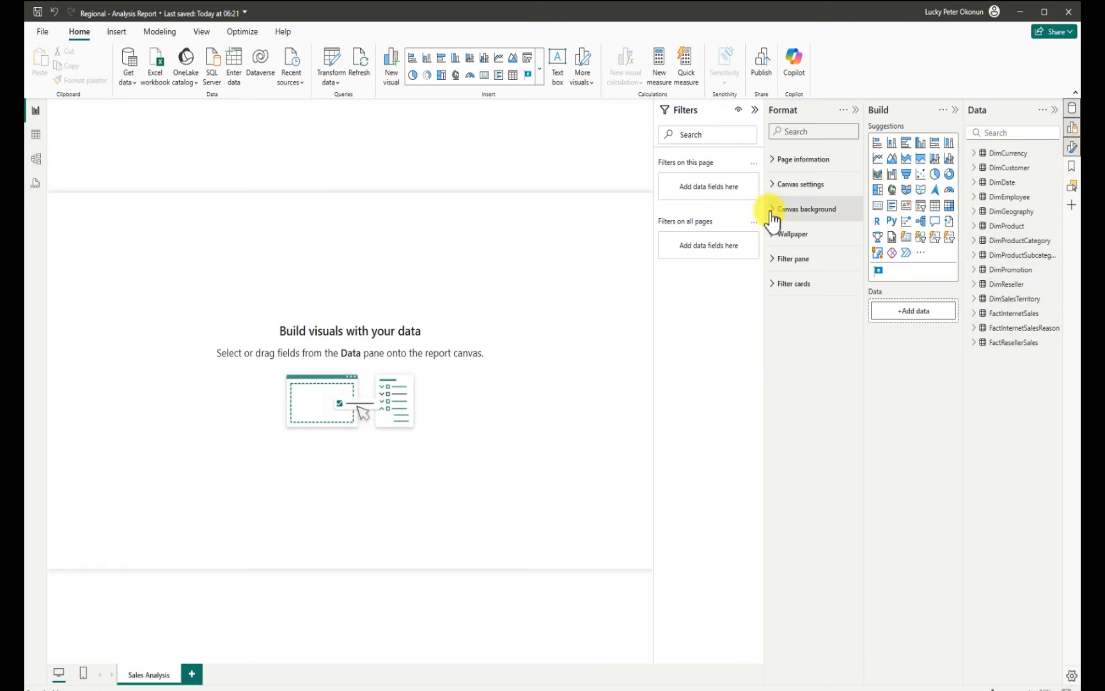
left_click(770, 211)
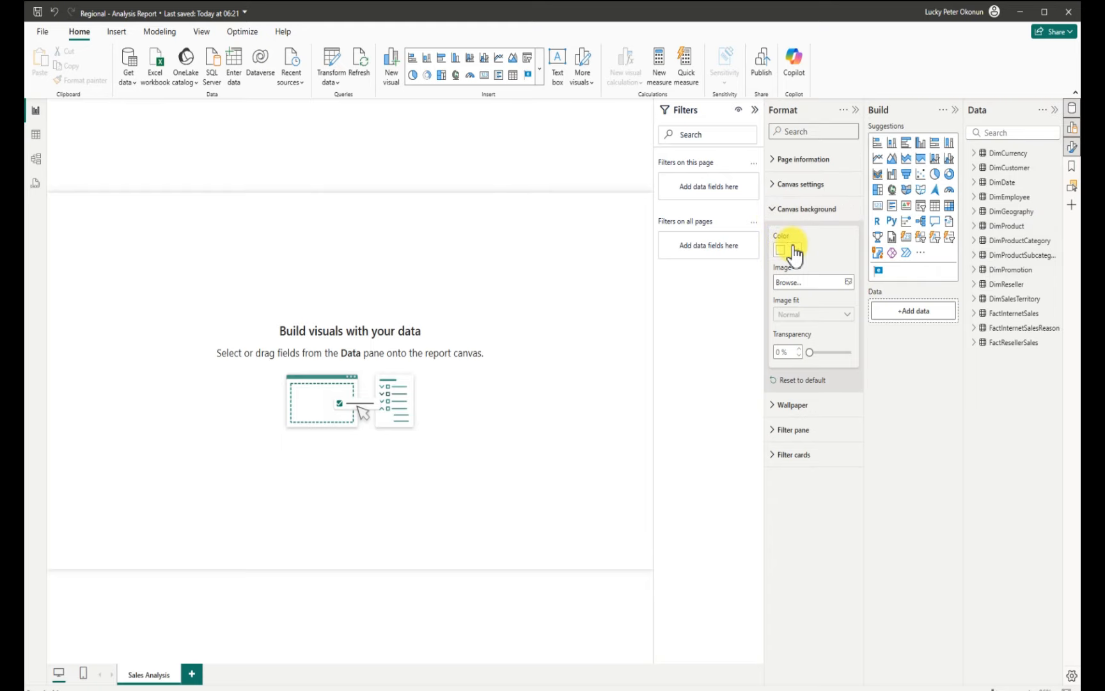
left_click(794, 251)
left_click(818, 464)
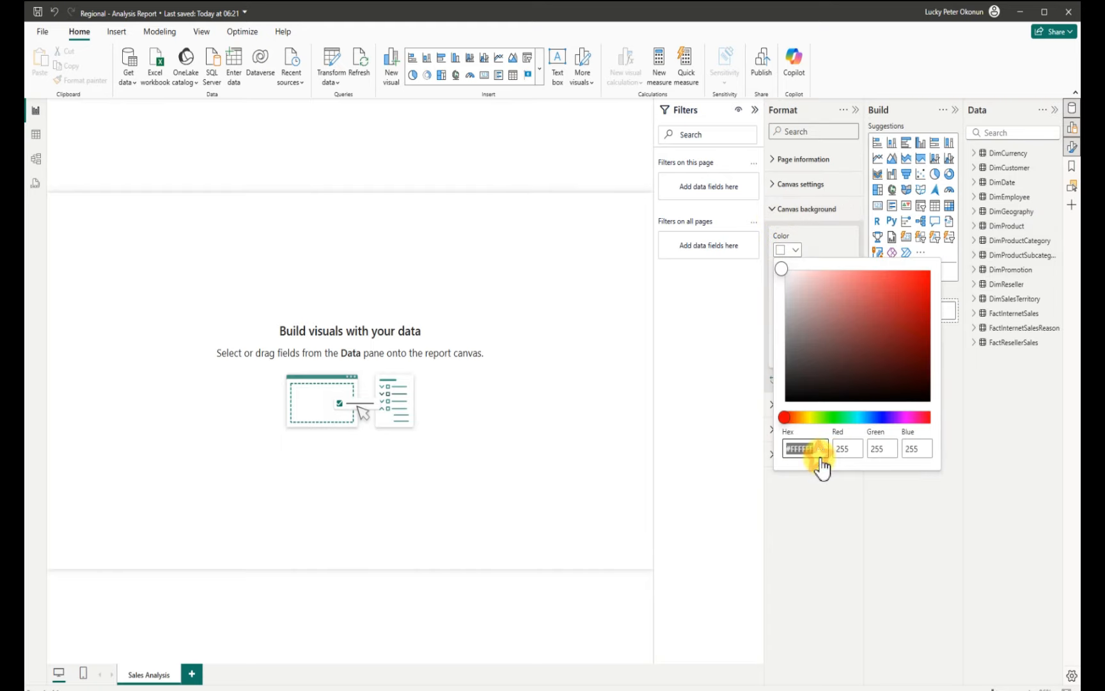
key("BackSpace")
type("#666666")
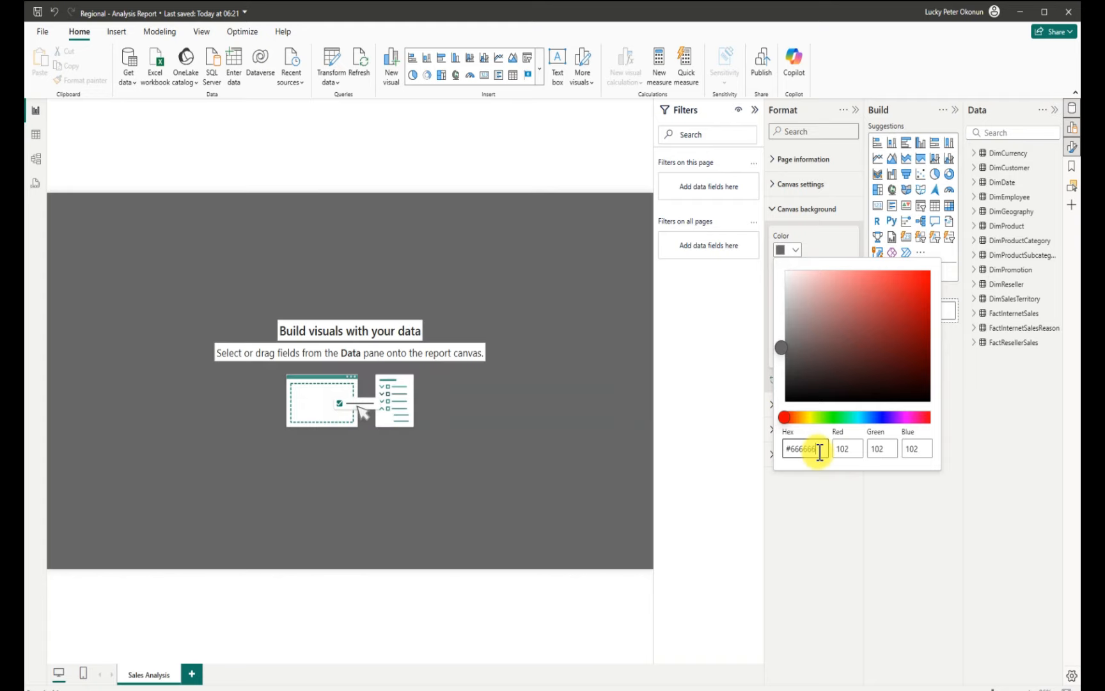
left_click(742, 406)
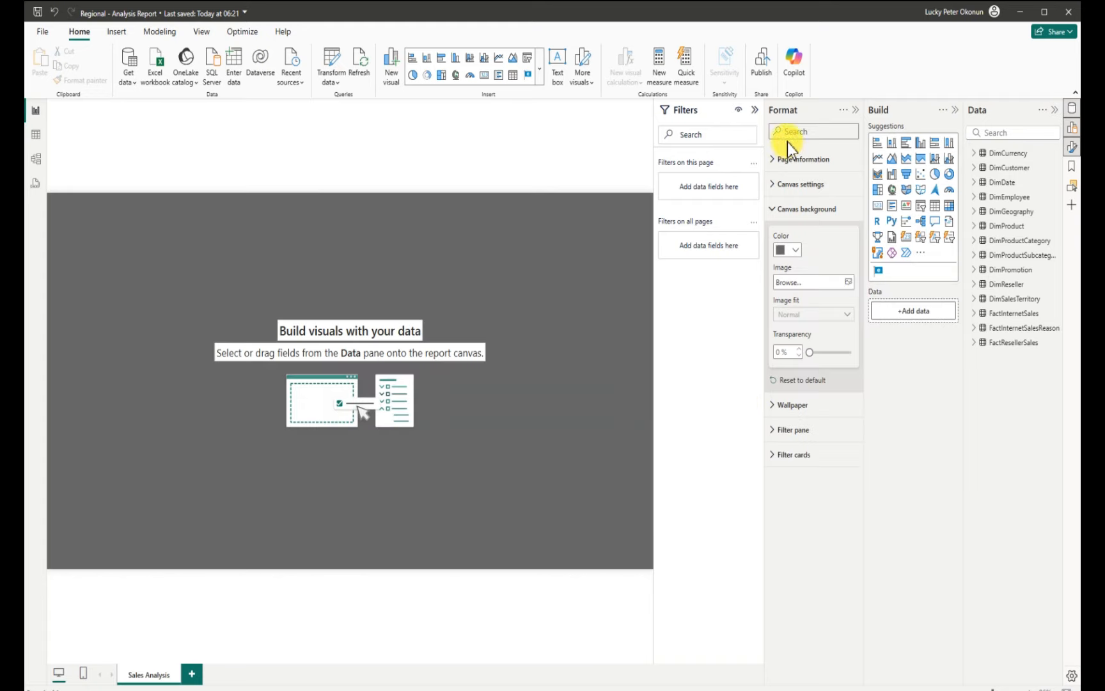
Collapse the Filters and Format panes, and load a new blank table named Measure into the model
left_click(755, 110)
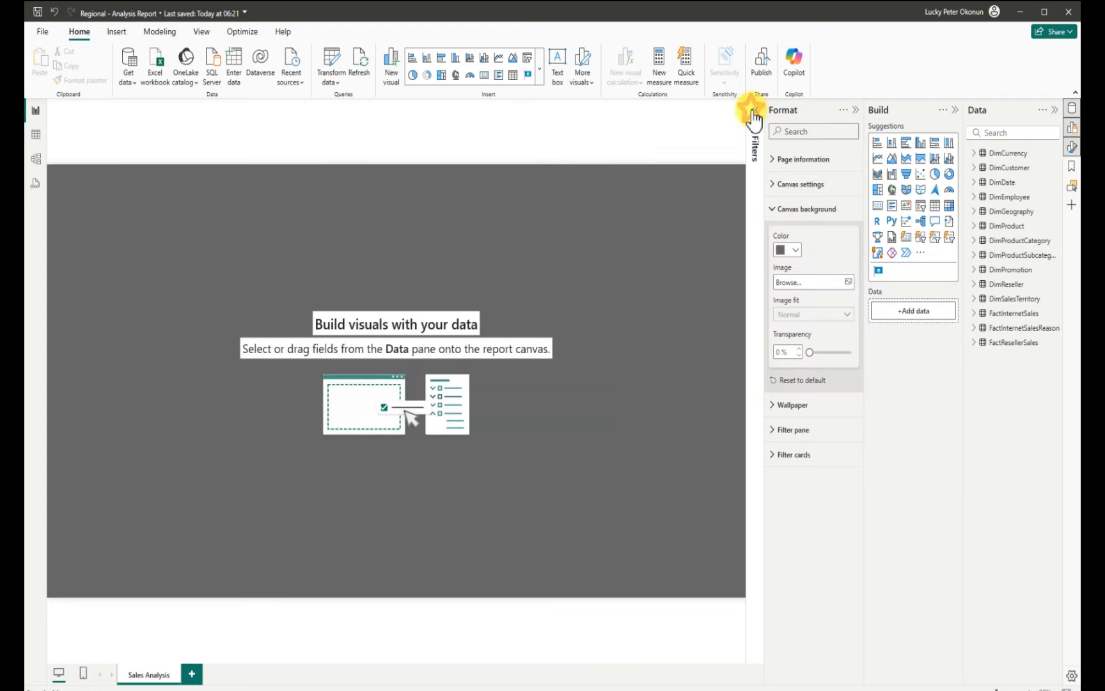
left_click(857, 111)
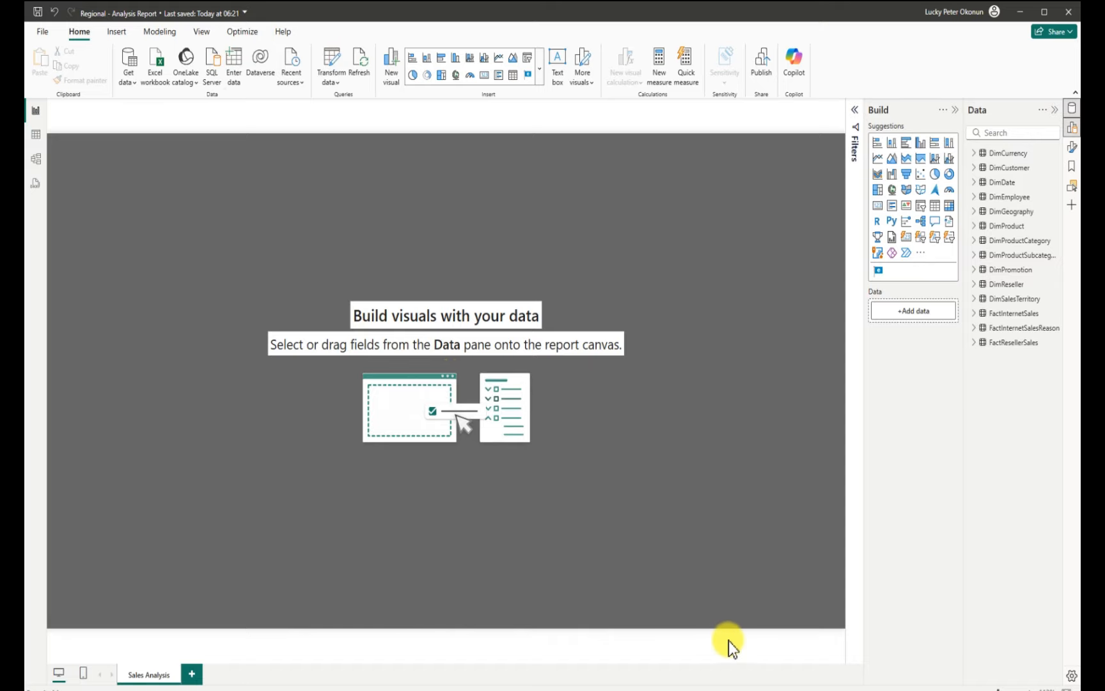
left_click(385, 509)
key("BackSpace")
key("BackSpace")
key("BackSpace")
key("BackSpace")
key("BackSpace")
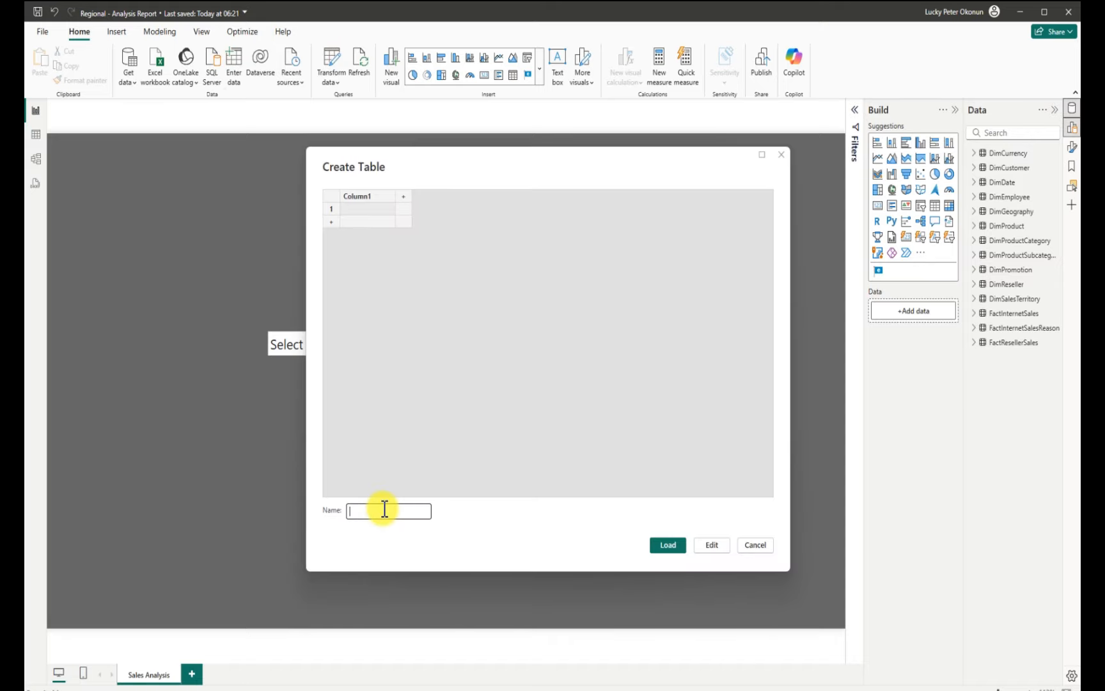
type("Measure")
left_click(668, 545)
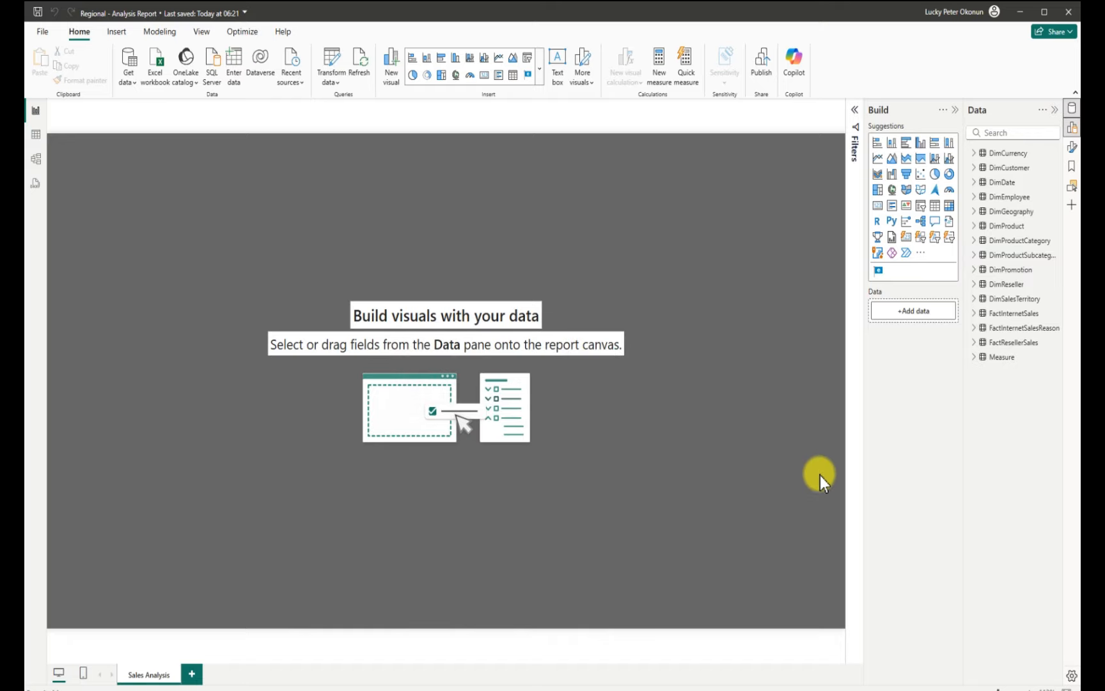
Create a measure in the Measure table: Total QTY IS CY = SUM(FactInternetSales[SalesAmount])
left_click(973, 358)
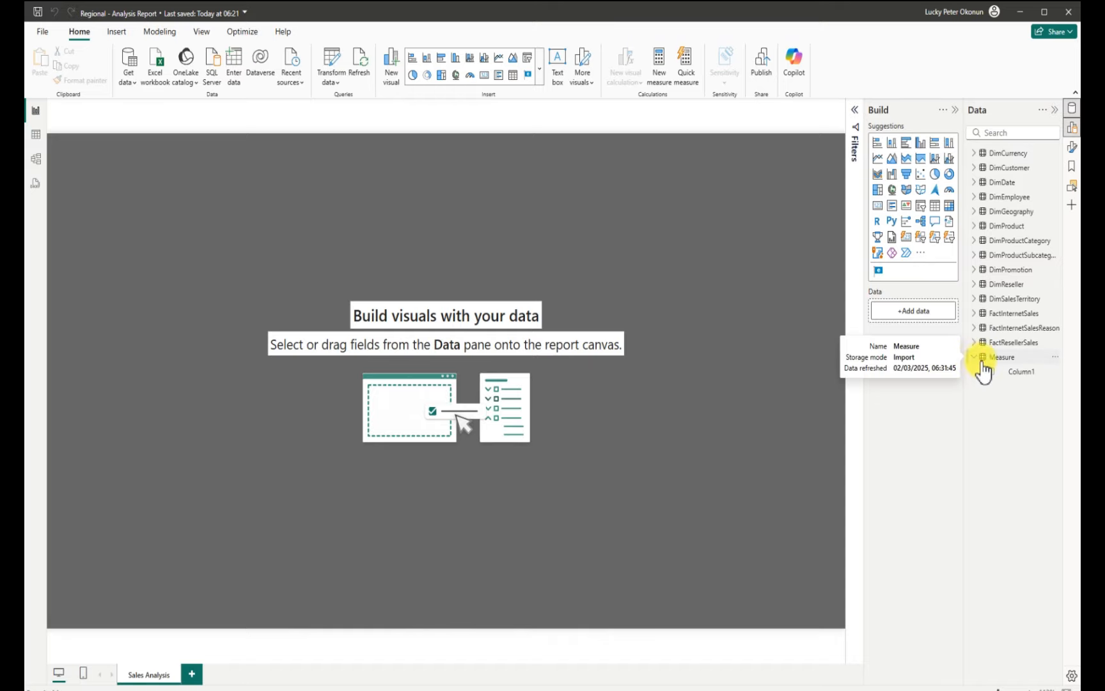
left_click(1056, 357)
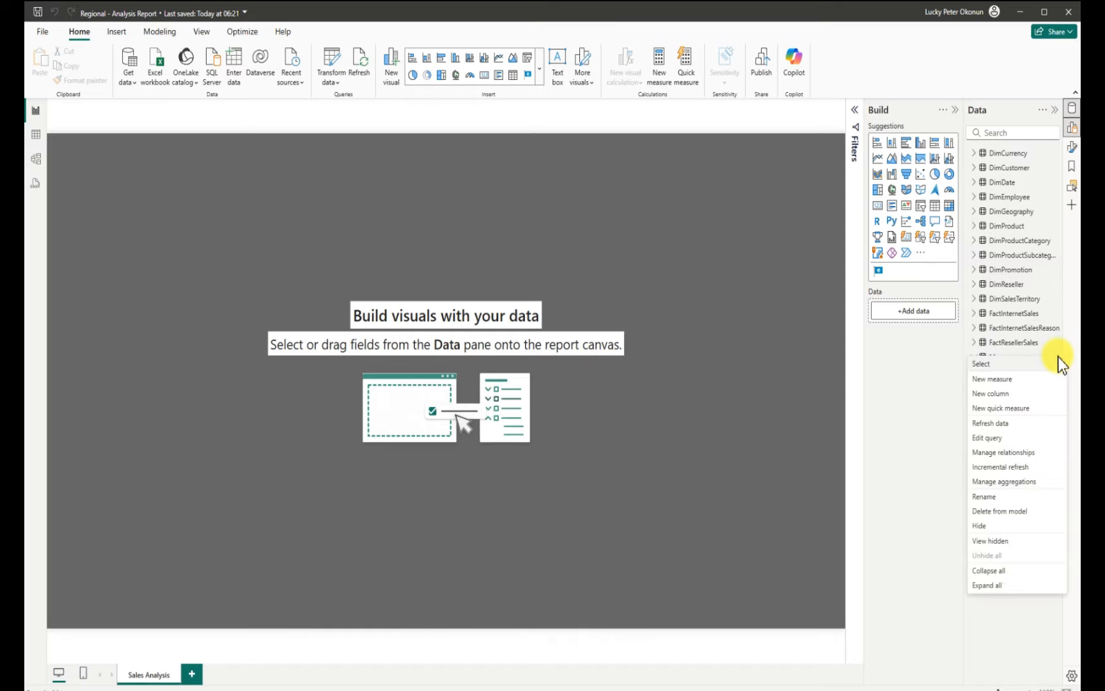
left_click(990, 384)
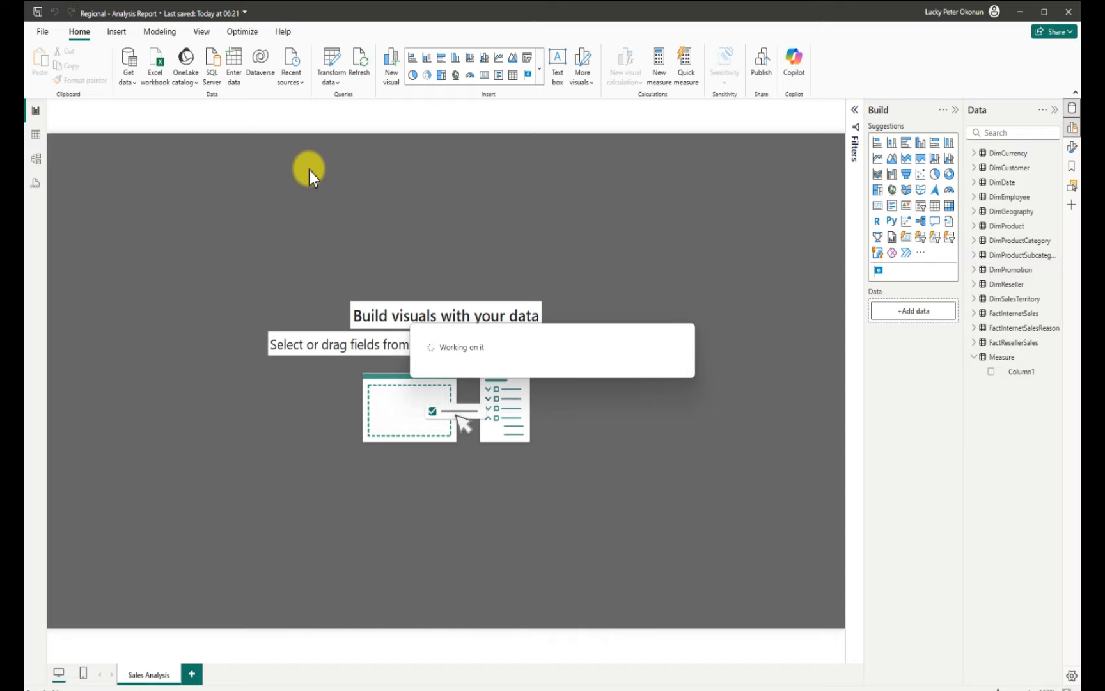
key("BackSpace")
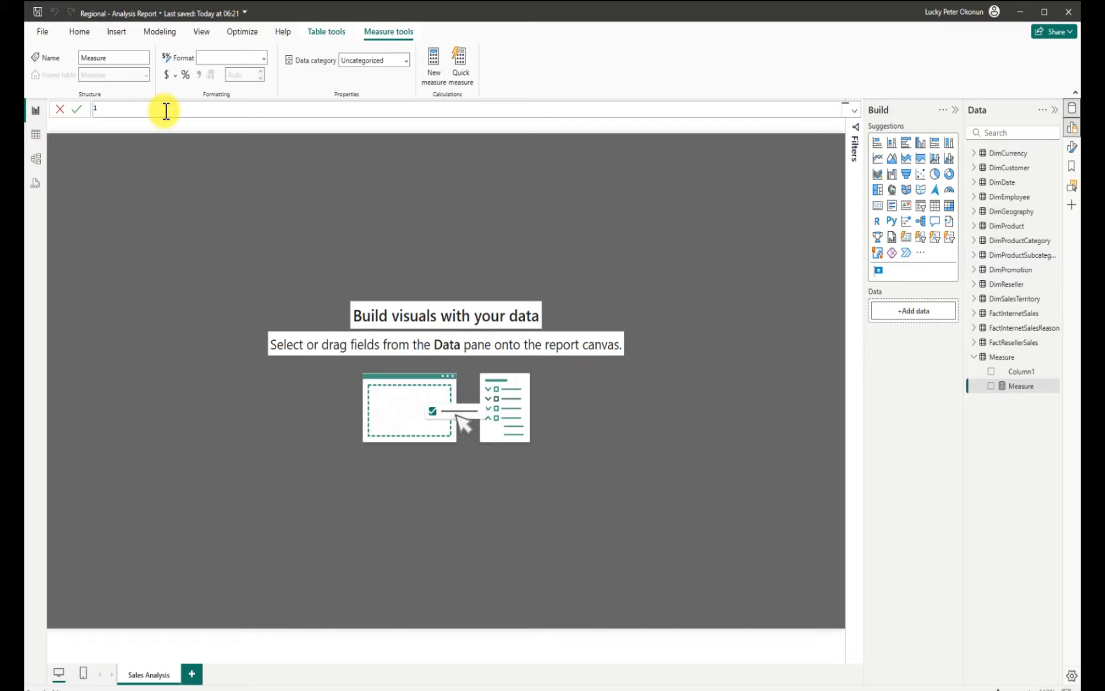
scroll(164, 114, "up", 3)
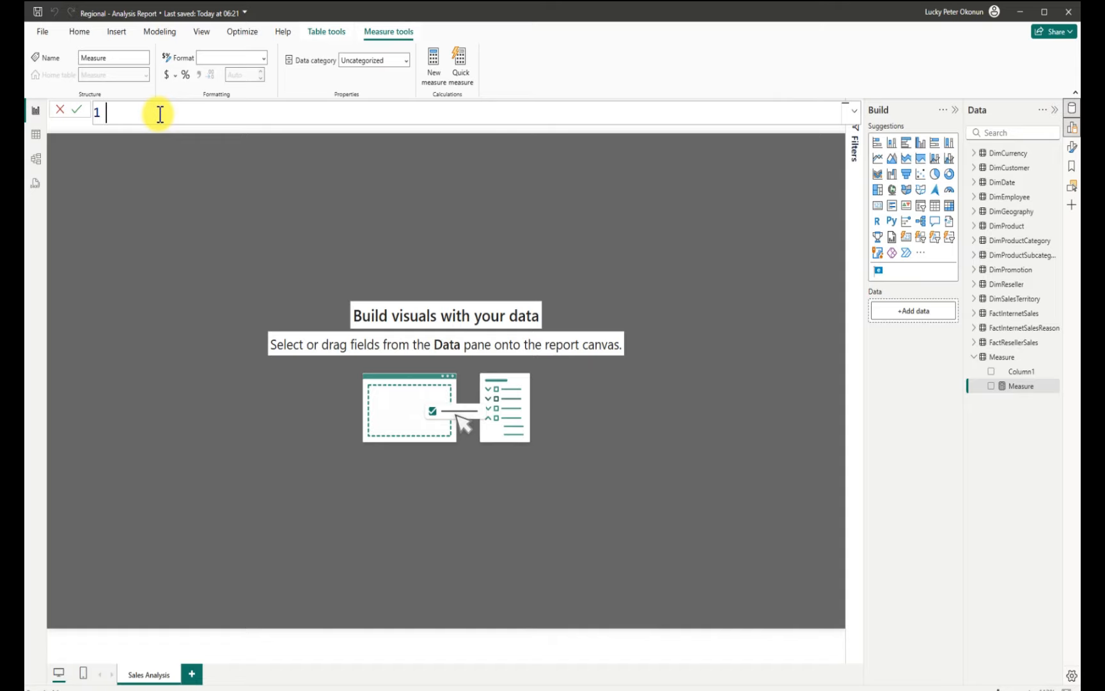
type("Tota QTY IS CY = sum")
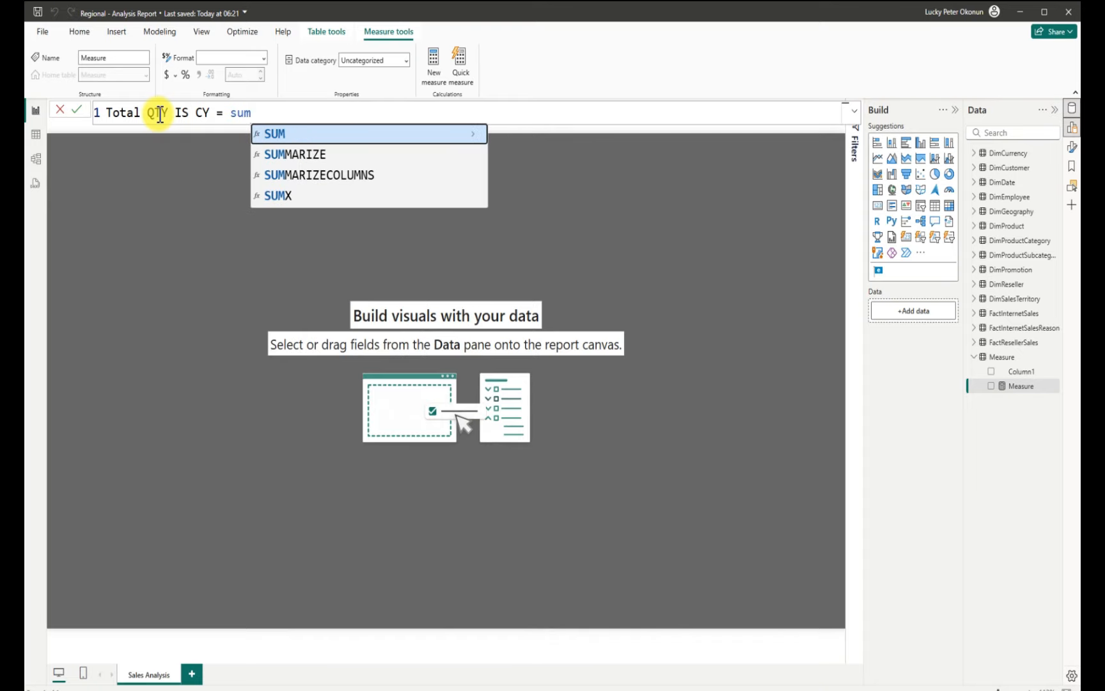
key("Tab")
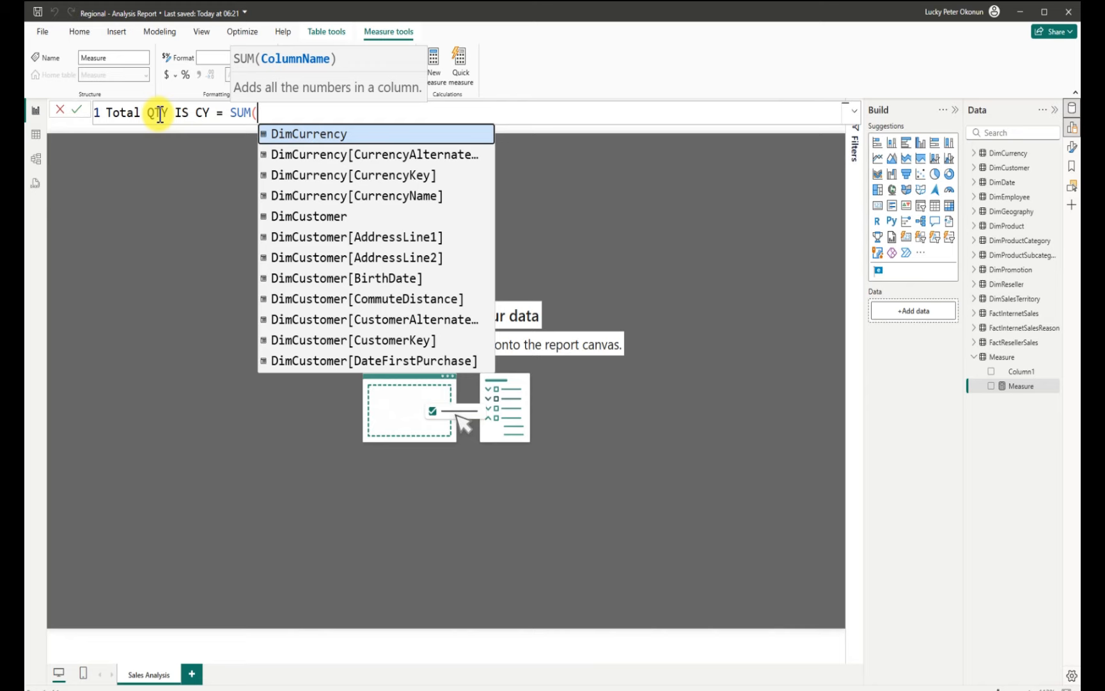
type("sale")
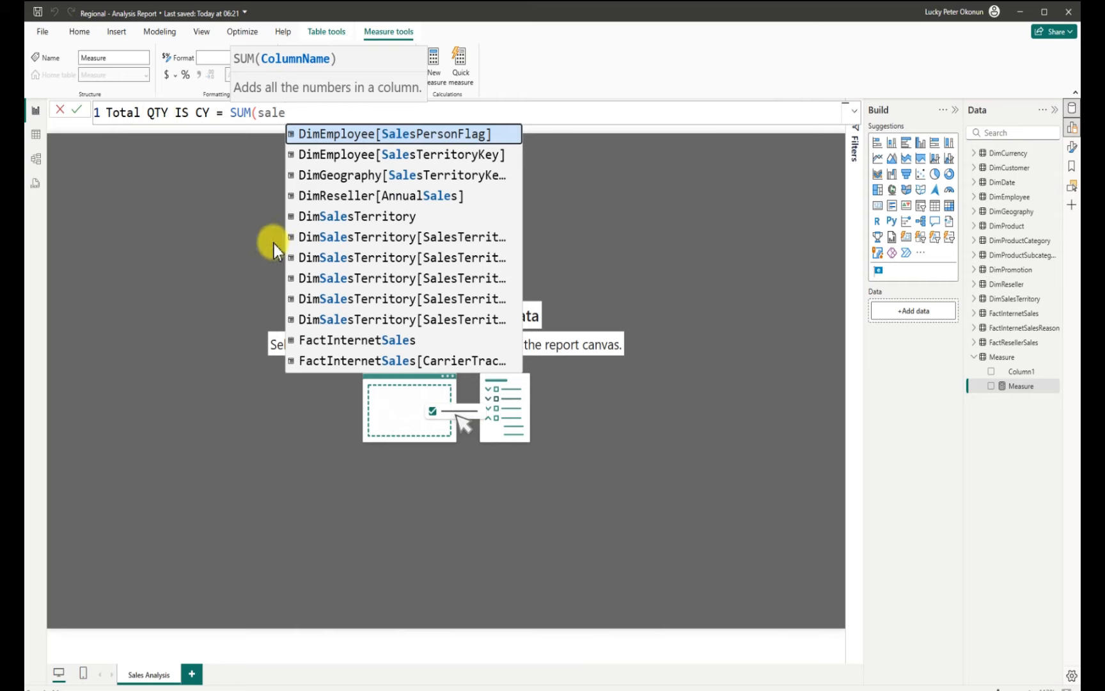
scroll(518, 165, "down", 4)
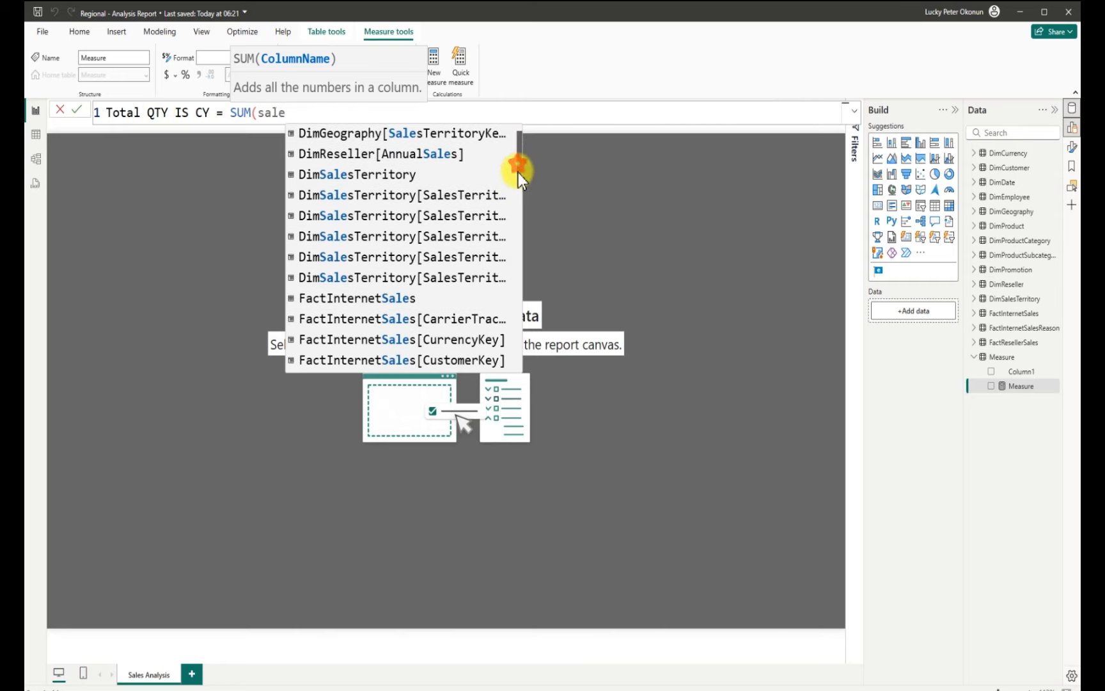
left_click_drag(517, 210, 498, 256)
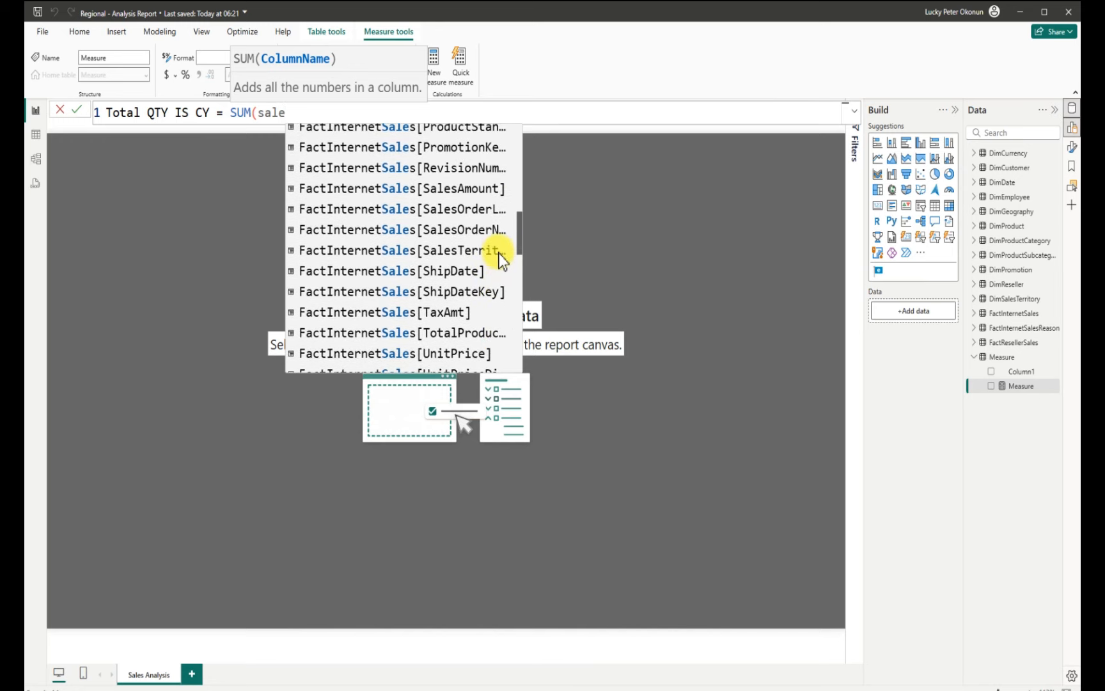
left_click(449, 188)
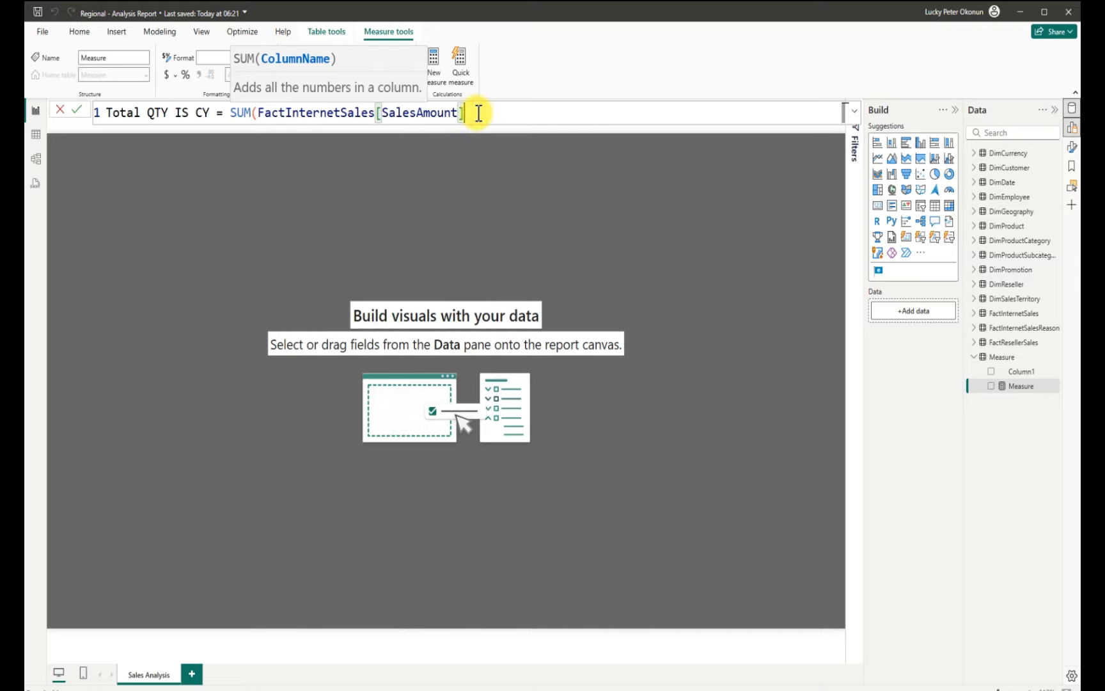
type(")")
key("Return")
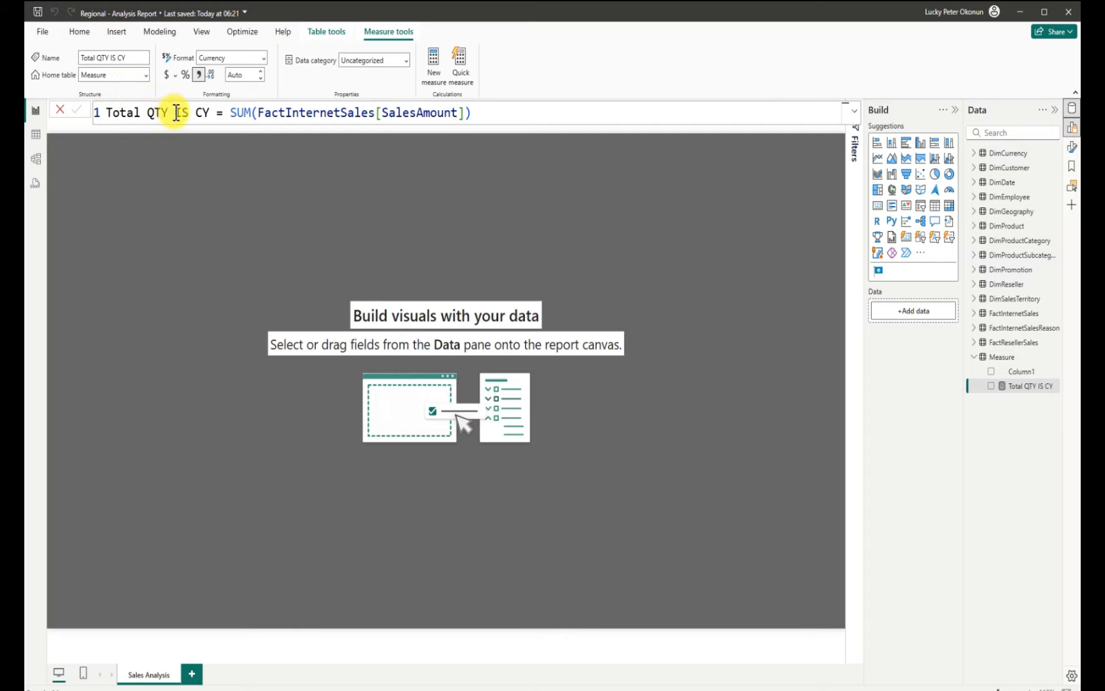
Remove QTY from the new measure's name so it reads Total IS CY, and commit the formula
left_click_drag(177, 113, 147, 113)
key("BackSpace")
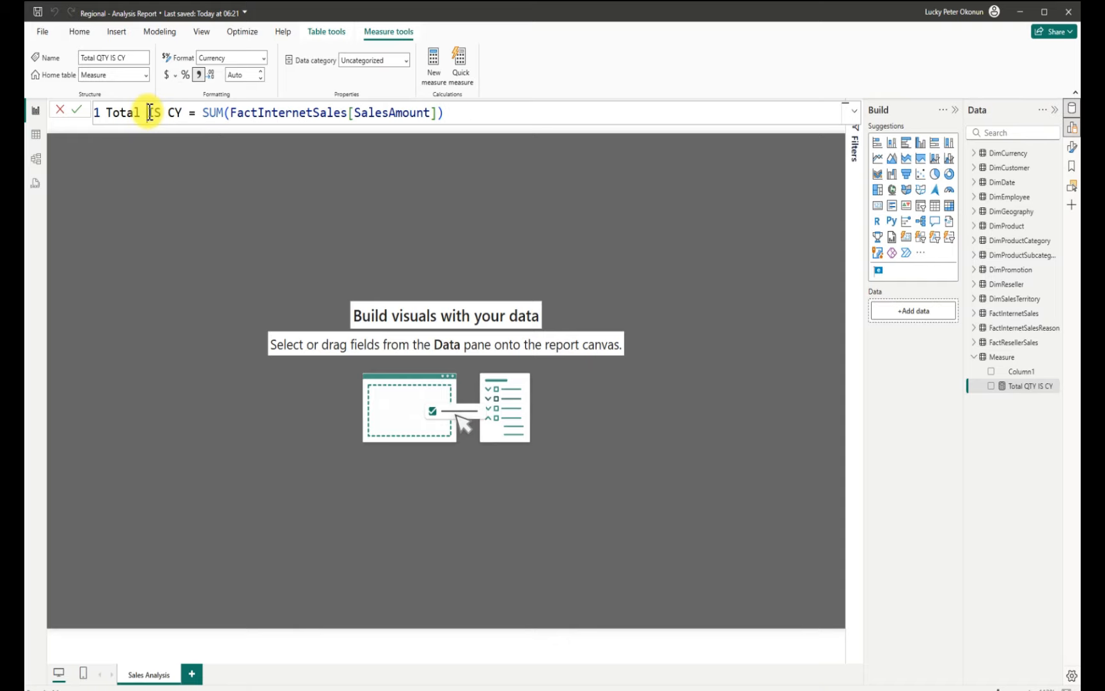
key("BackSpace")
left_click(452, 113)
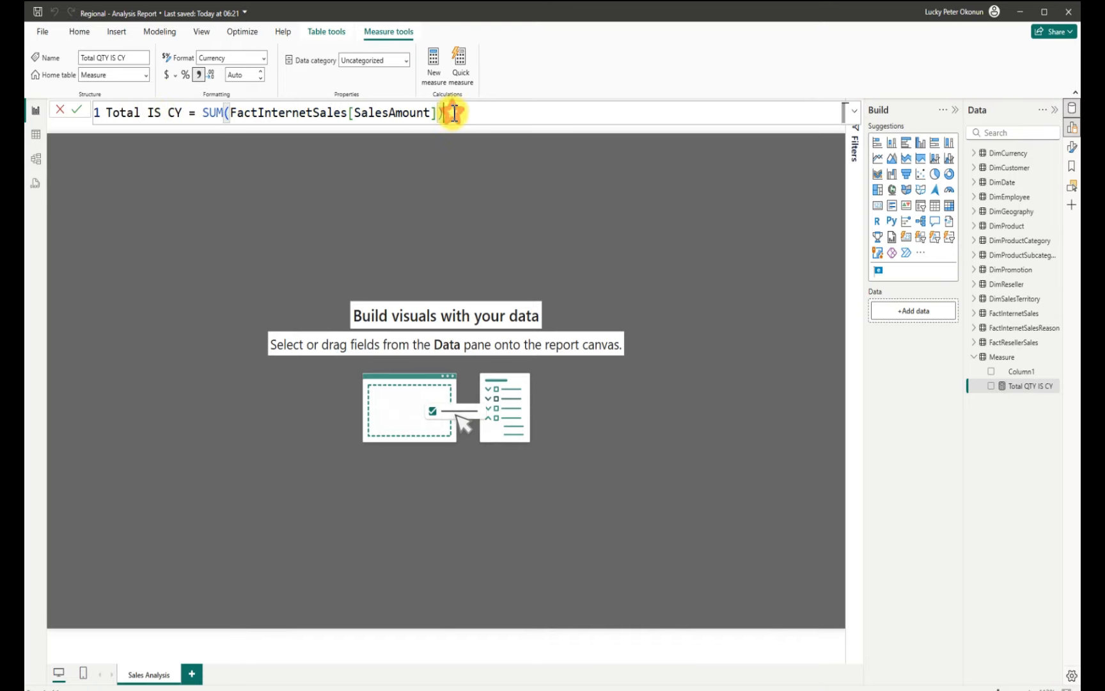
key("Return")
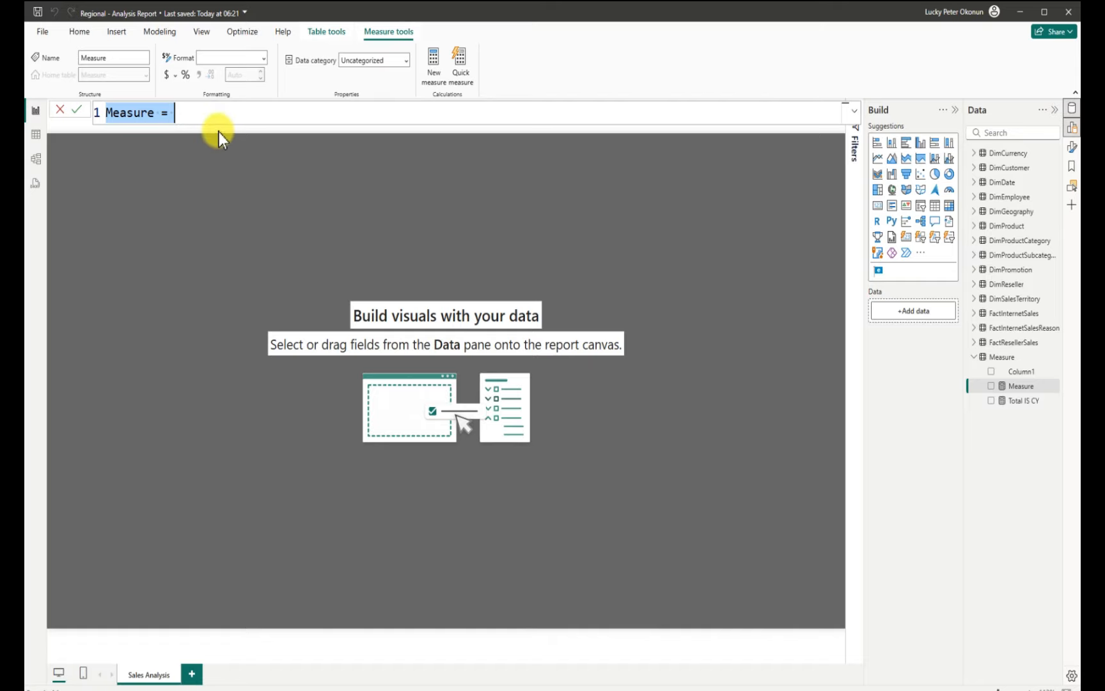
Define a new measure Total IS PY as CALCULATE of [Total IS CY] with a SAMEPERIODLASTYEAR filter
key("BackSpace")
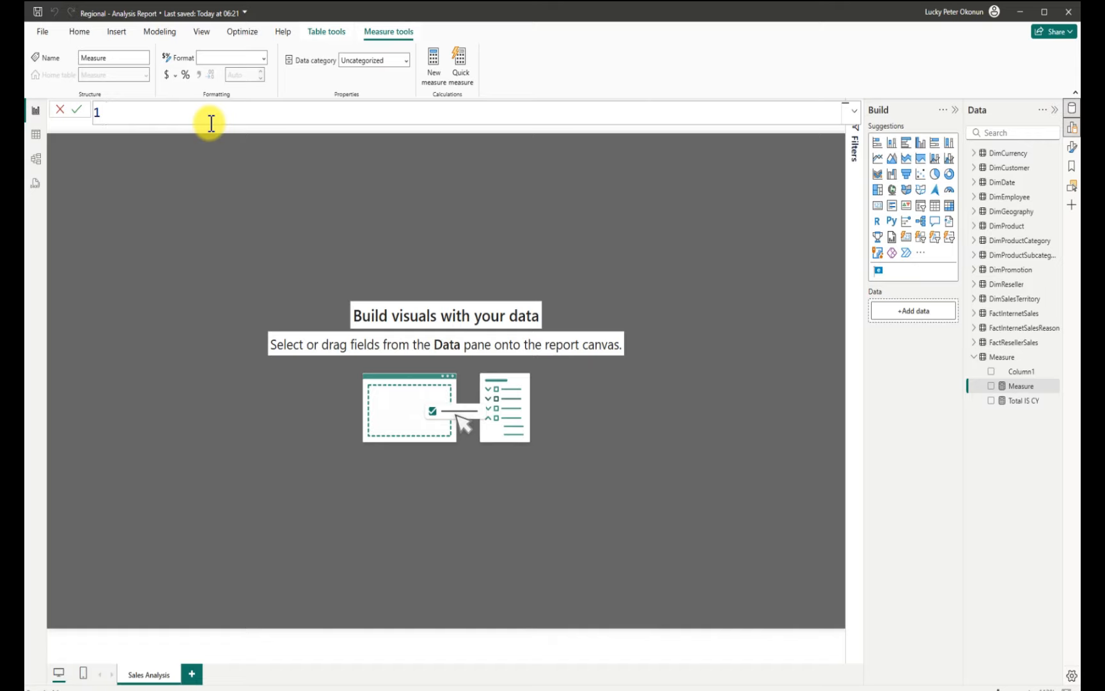
type("Total i")
key("BackSpace")
type("IS PY =")
type("cal")
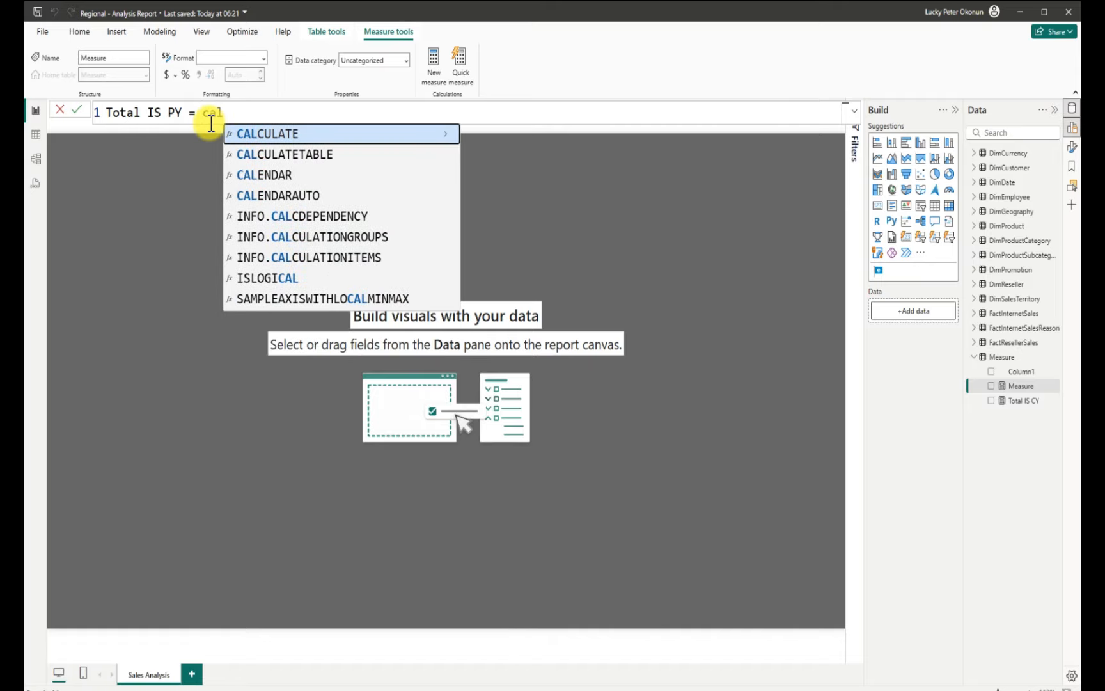
key("Tab")
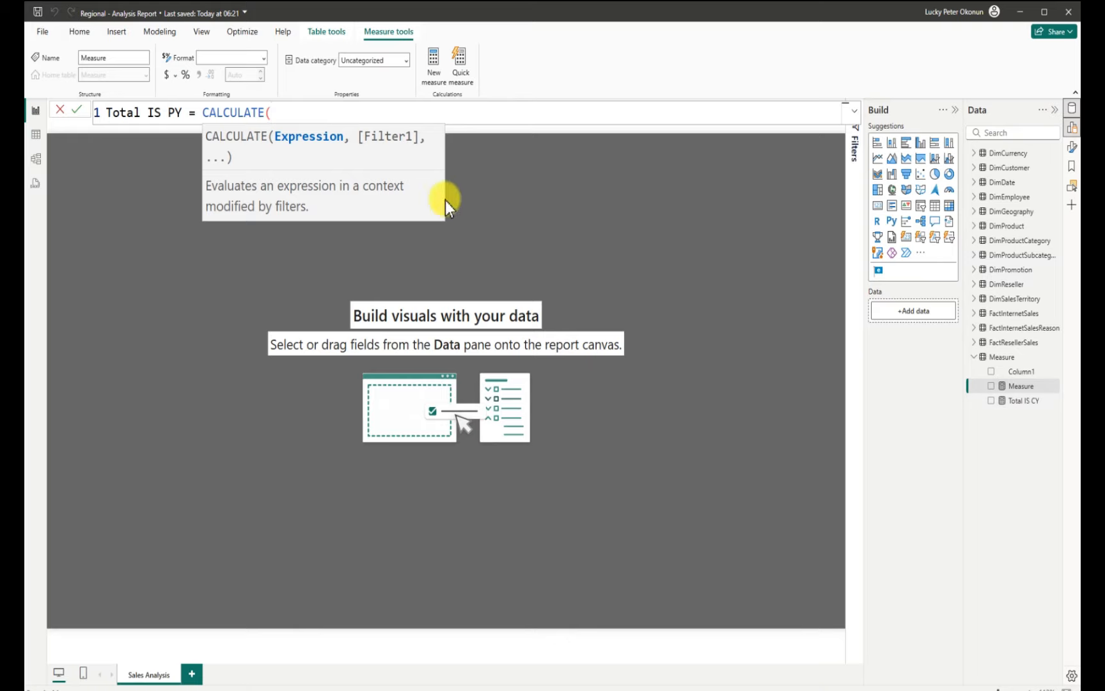
type("tota")
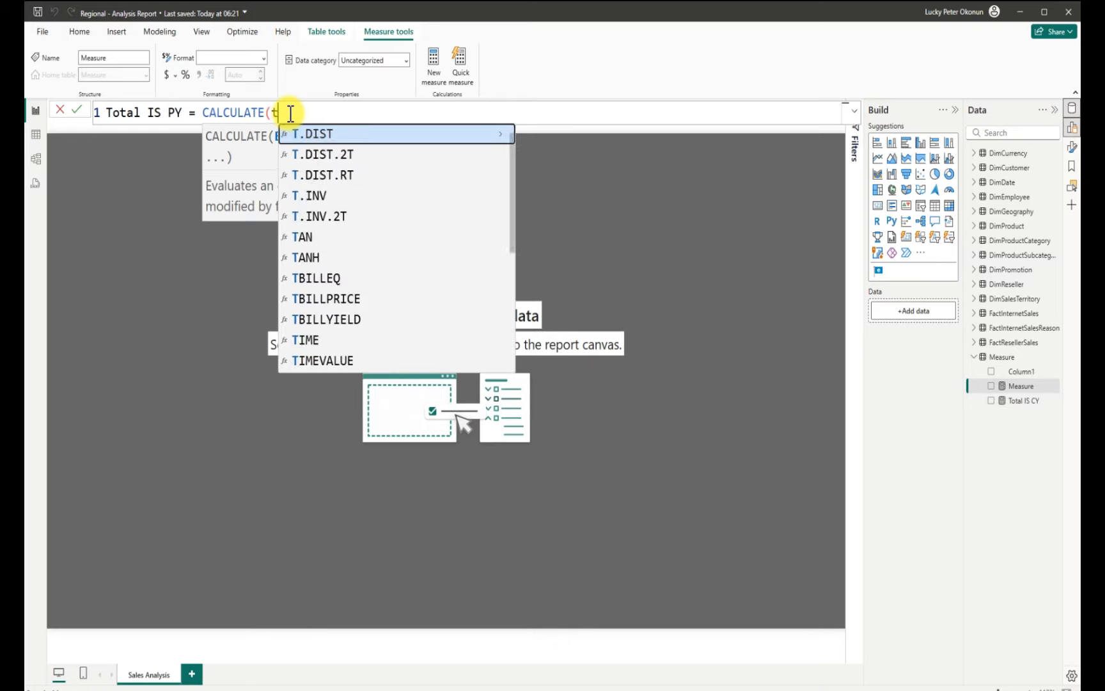
type("l")
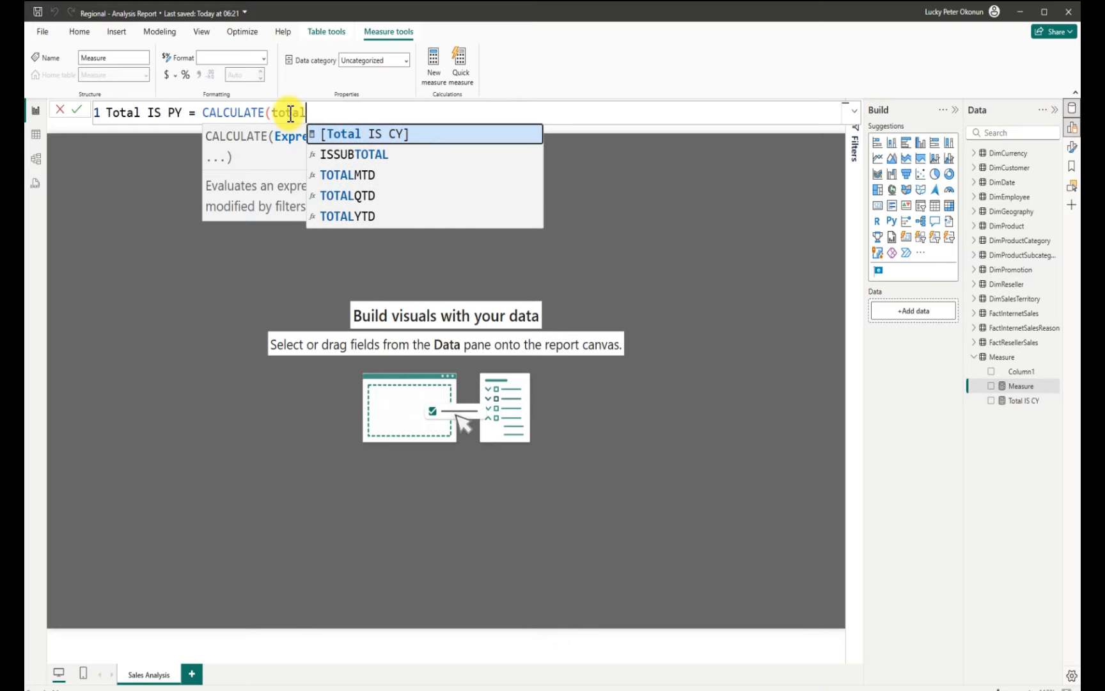
key("Tab")
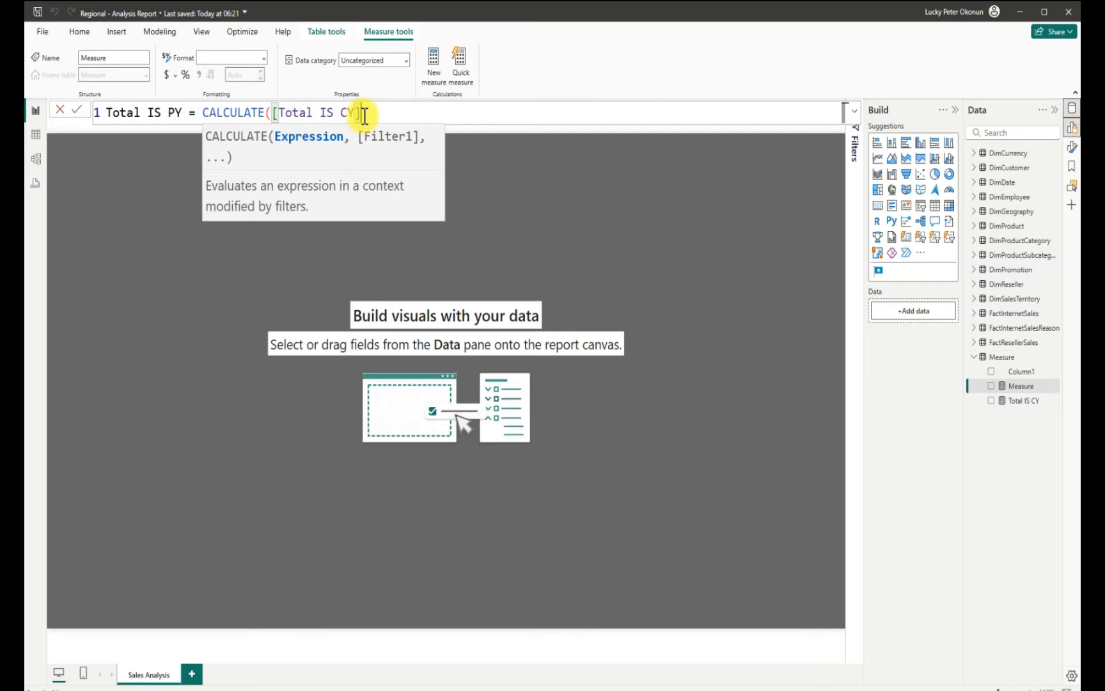
type(",")
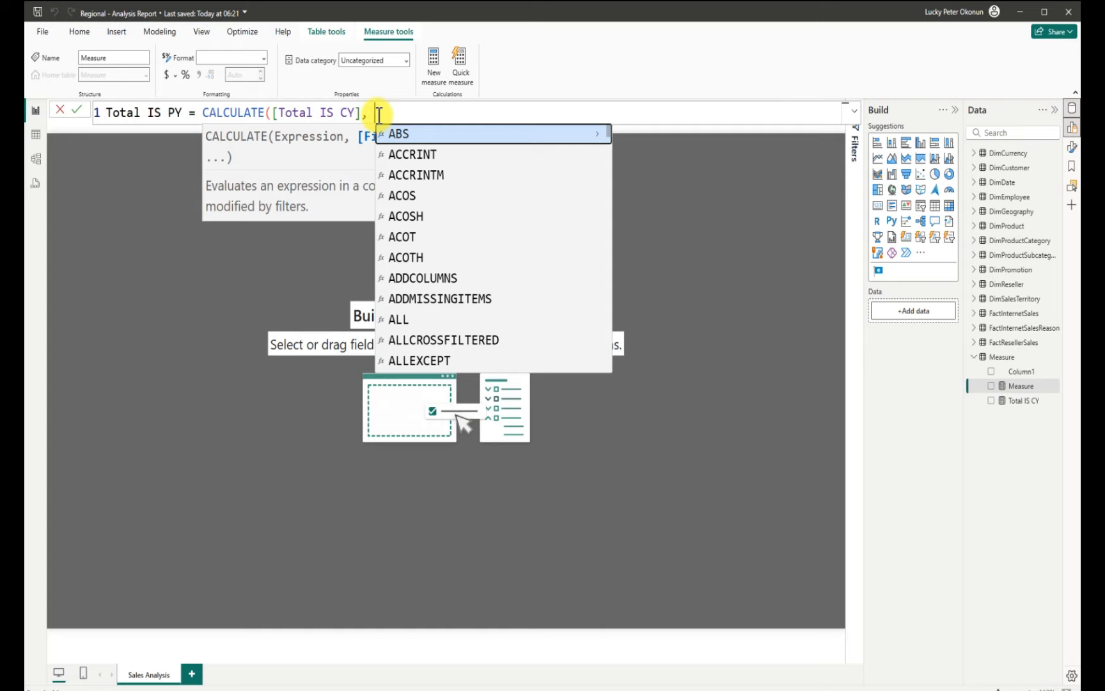
type("sam")
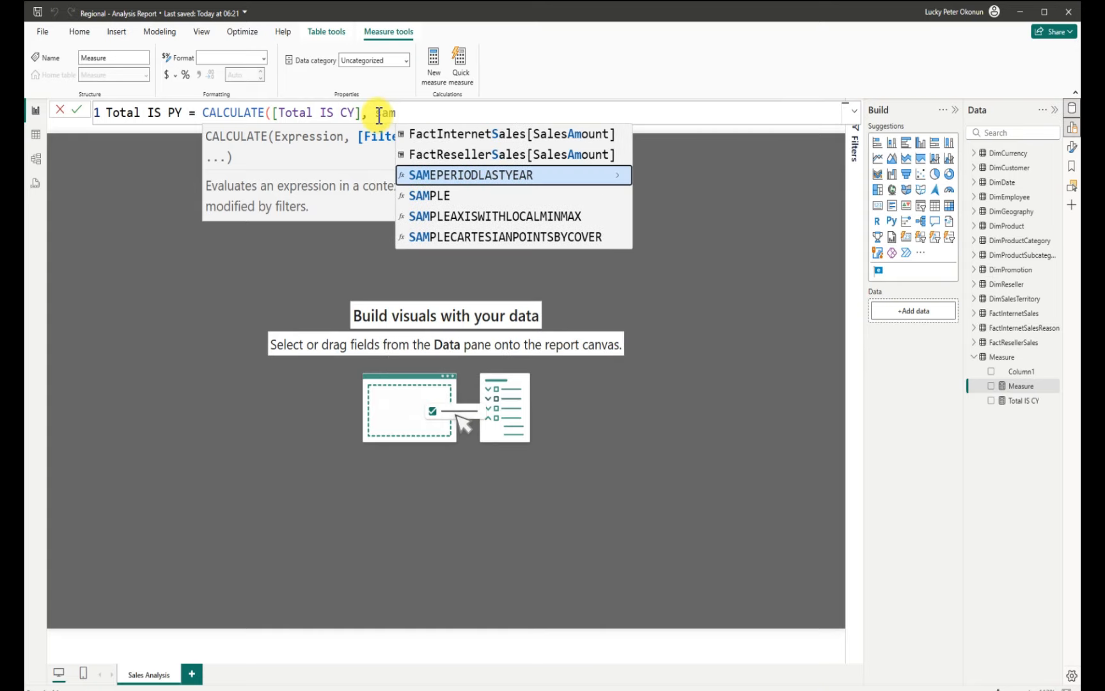
left_click(474, 176)
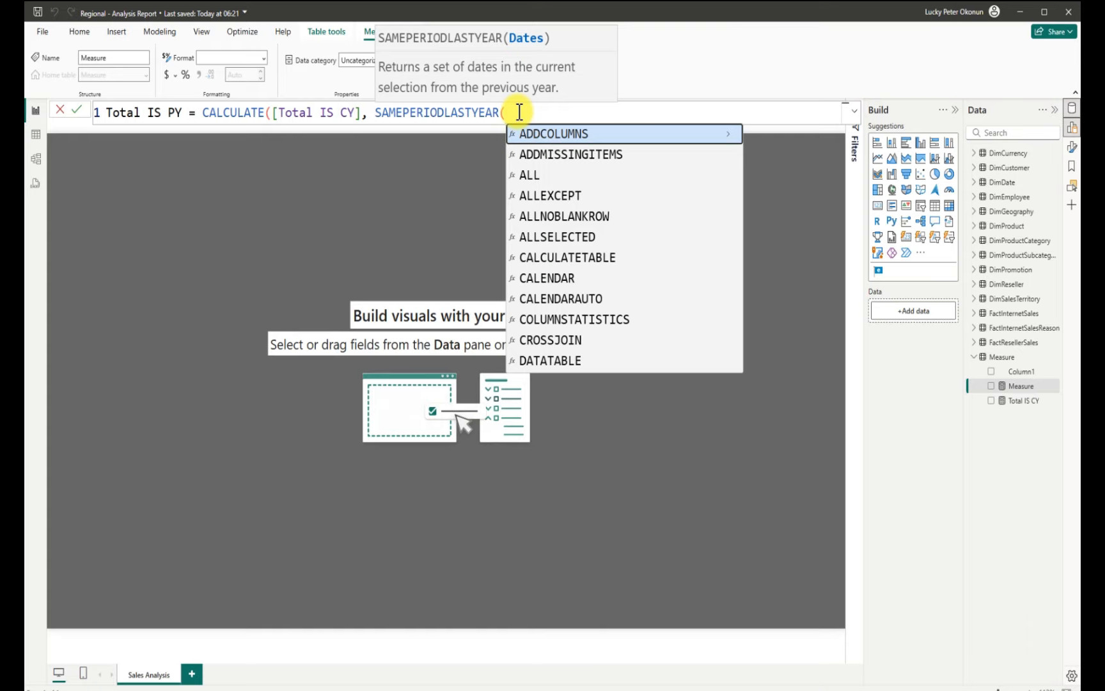
type("dim")
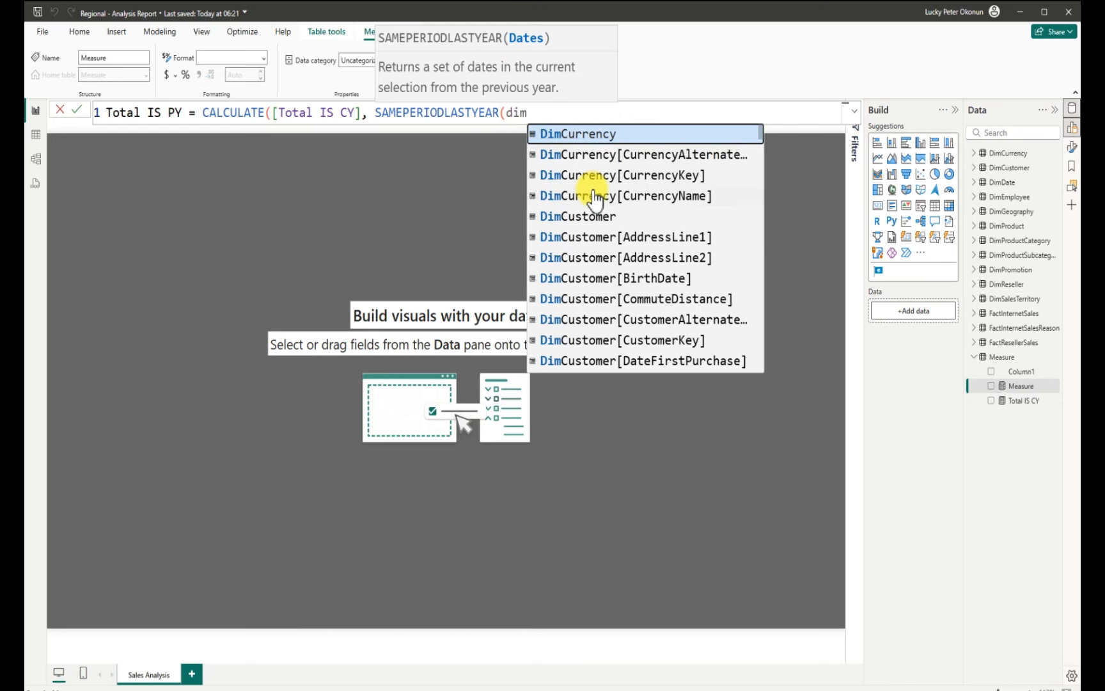
type(" d")
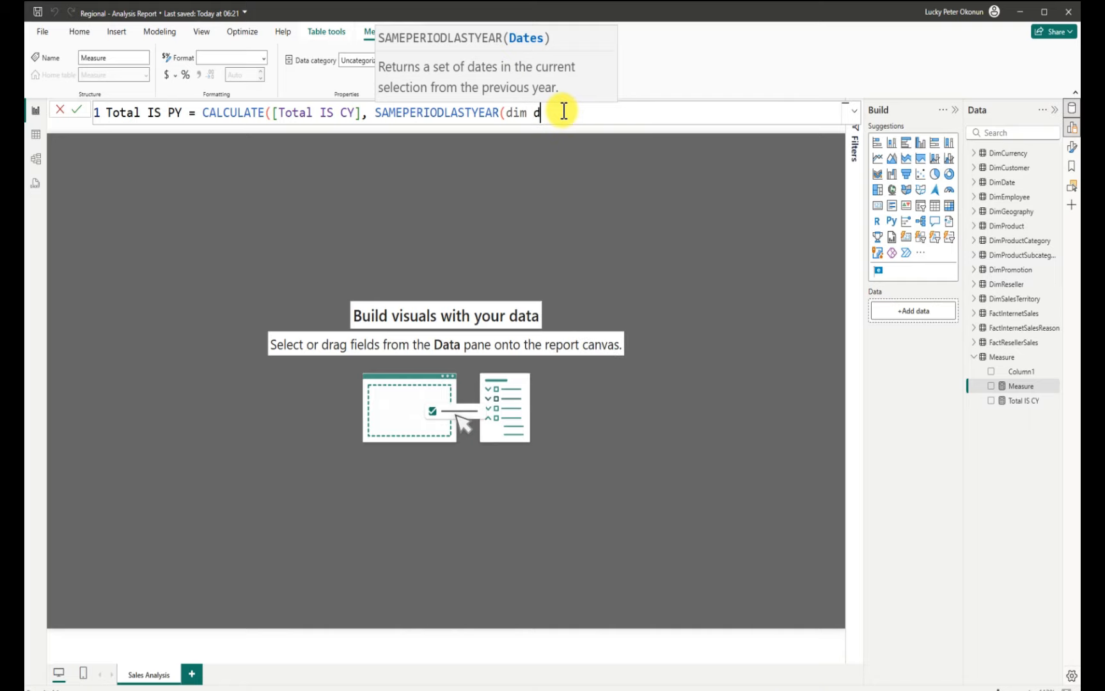
type("ate")
key("BackSpace")
key("BackSpace")
key("BackSpace")
key("BackSpace")
key("BackSpace")
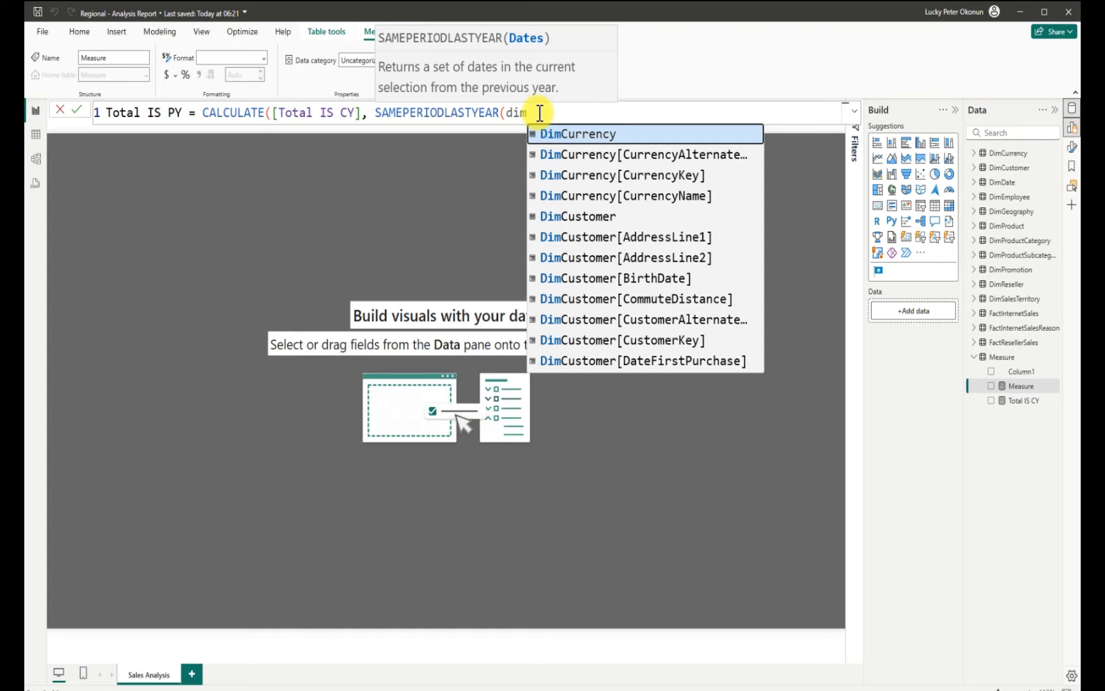
key("BackSpace")
key("BackSpace")
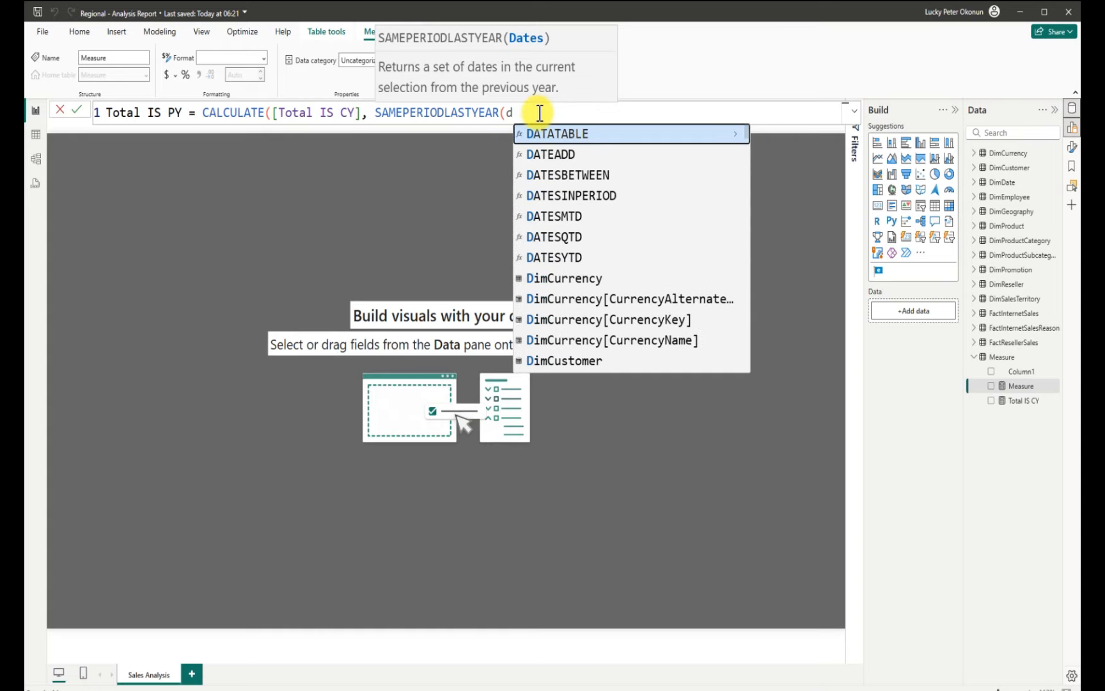
key("BackSpace")
Complete the Total IS PY formula with DimDate[FullDateAlternateKey] as the SAMEPERIODLASTYEAR dates, close both functions and commit it
type("fu")
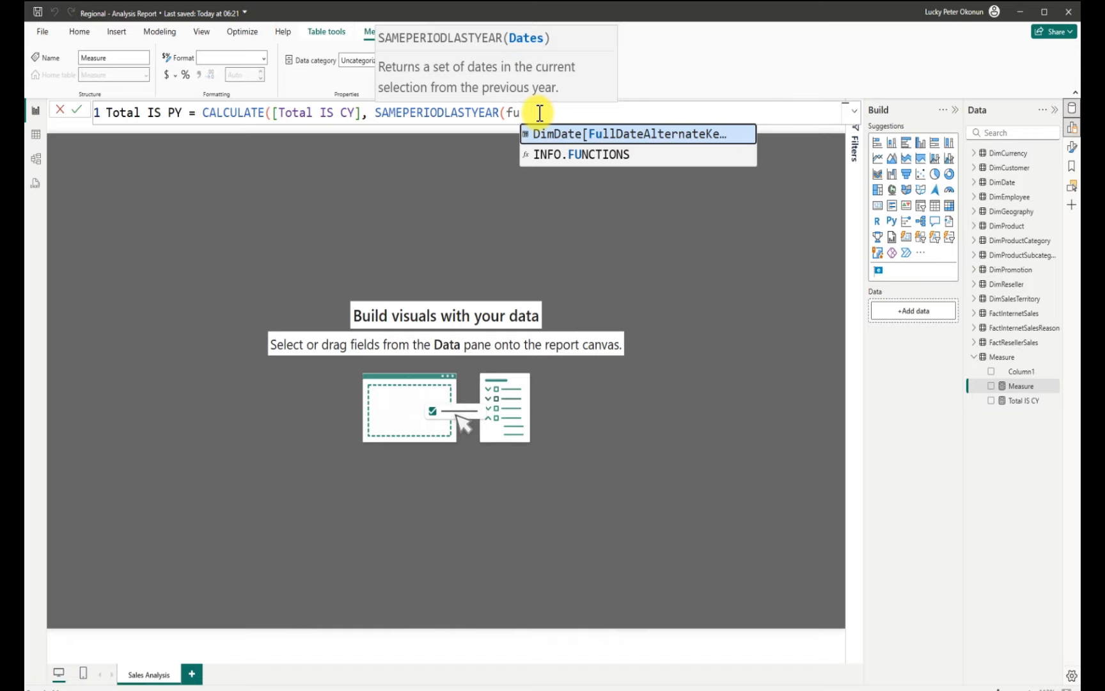
type("ll")
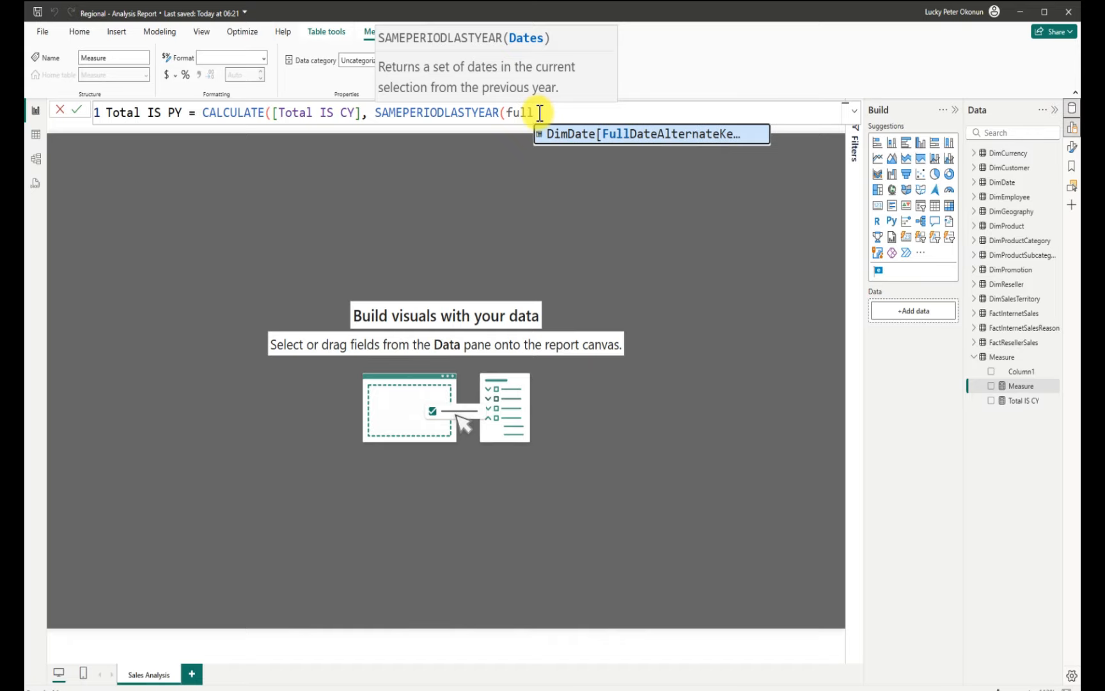
left_click(633, 134)
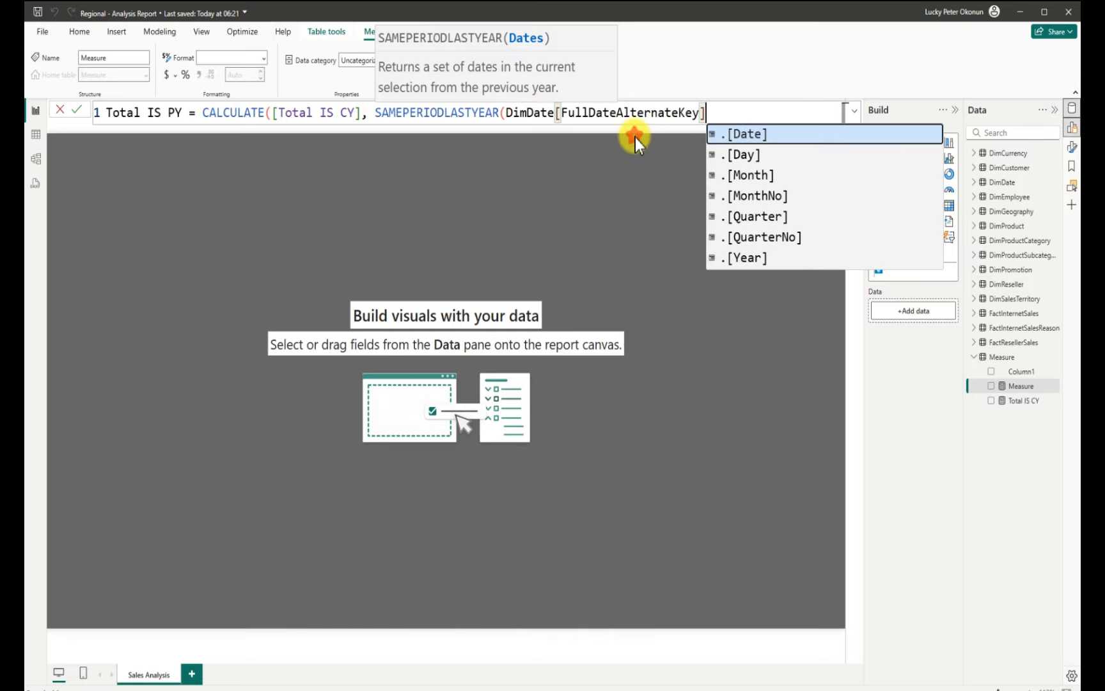
left_click(709, 112)
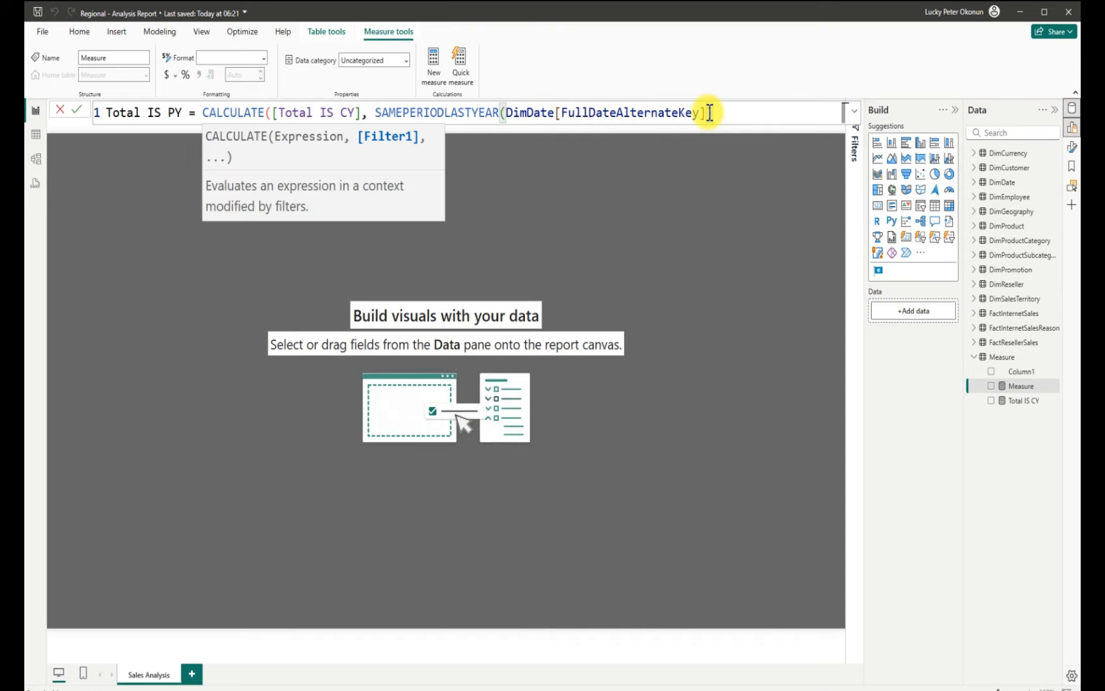
type("))")
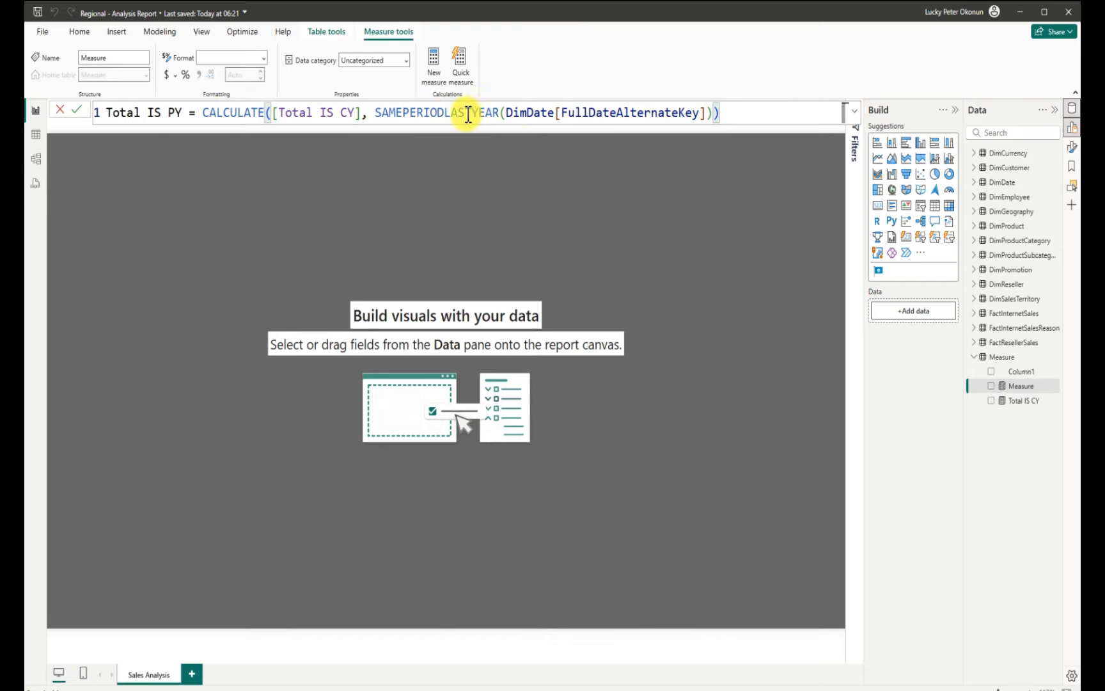
key("Return")
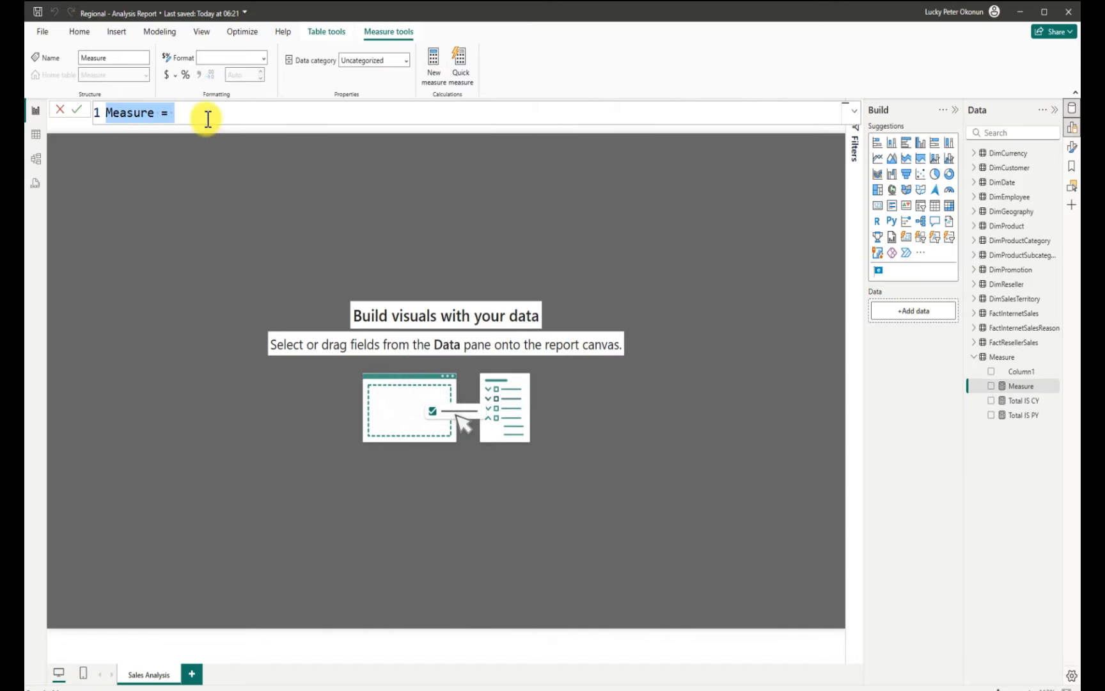
Replace the new measure's default name with Total Sale RS CY and begin its formula as a SUM
key("BackSpace")
type("T")
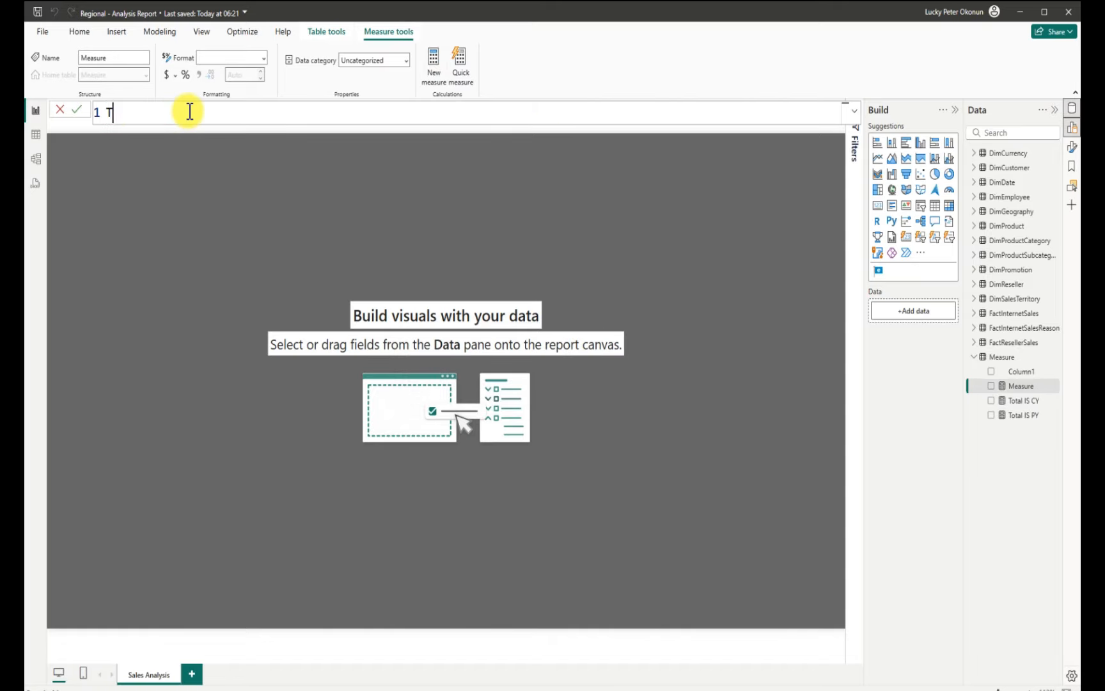
type("otal Sale Re cy")
key("BackSpace")
key("BackSpace")
type("cy")
key("BackSpace")
key("BackSpace")
type("CY   = sum")
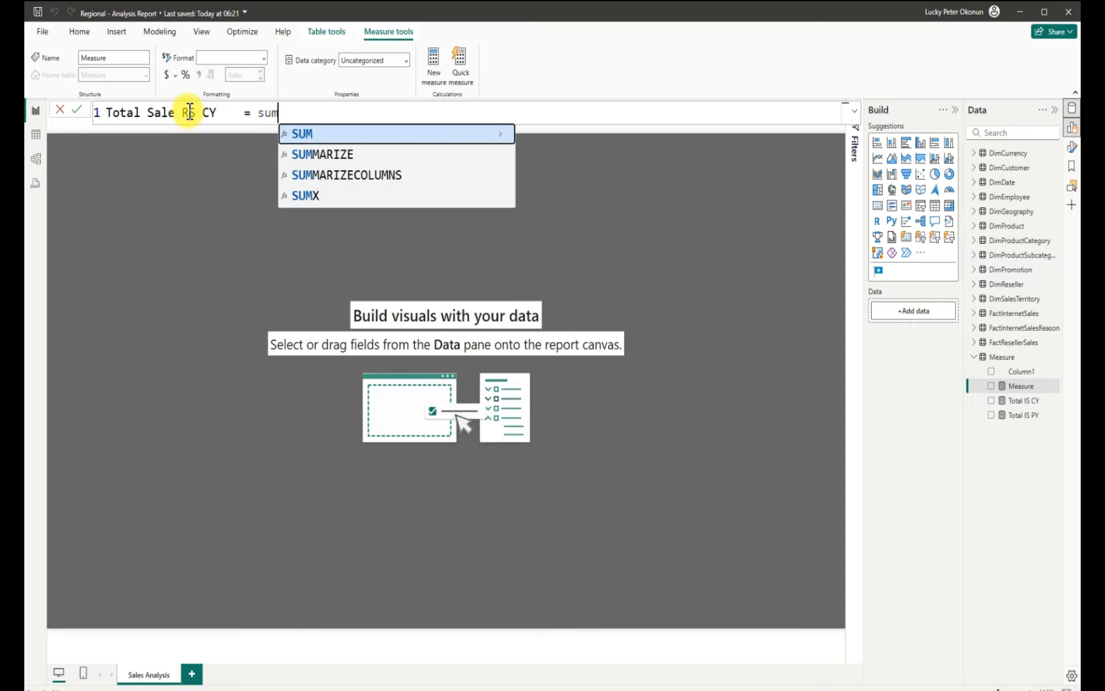
Complete the Total Sale RS CY formula as SUM(FactResellerSales[SalesAmount]) and commit it
key("Tab")
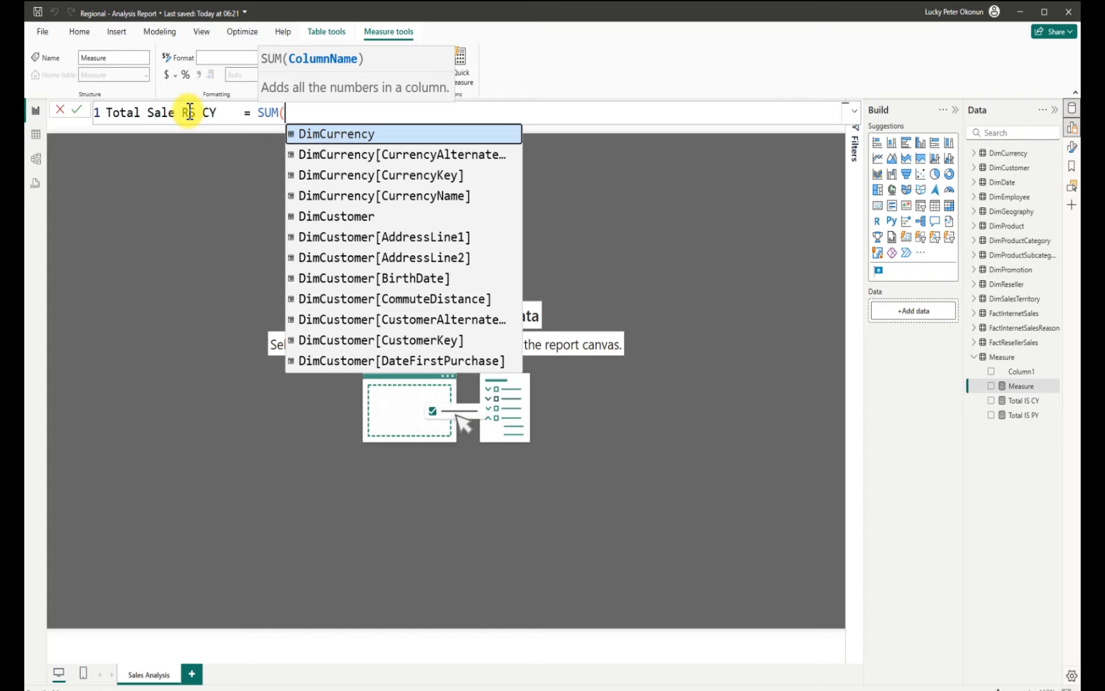
type("sales")
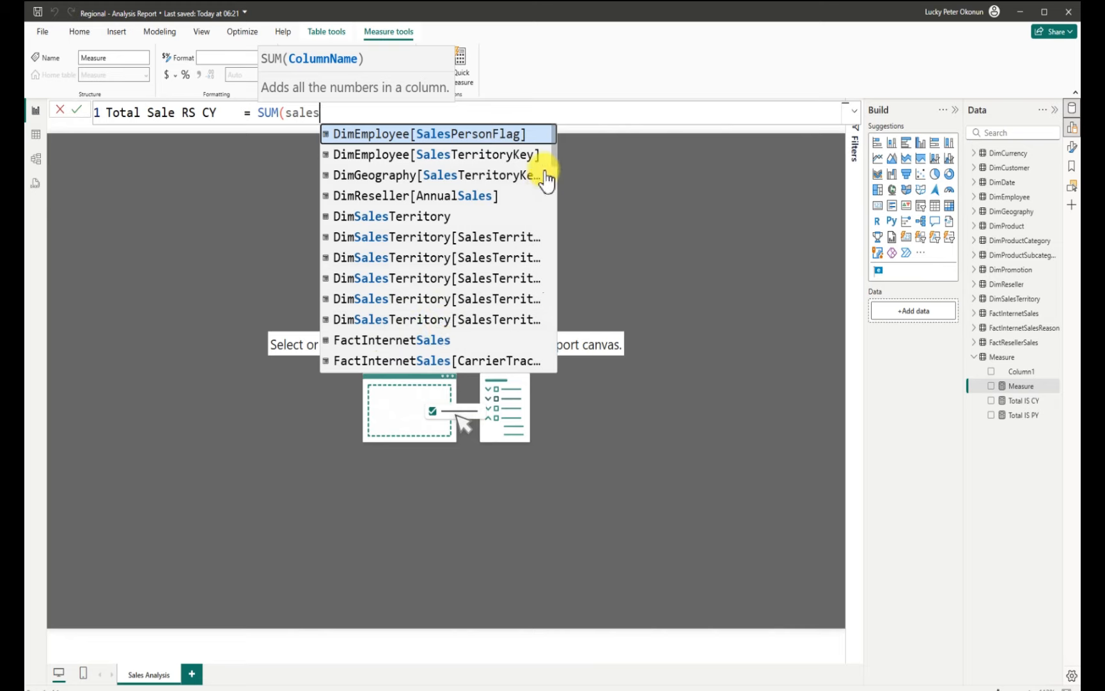
left_click_drag(553, 160, 545, 244)
left_click_drag(545, 247, 544, 345)
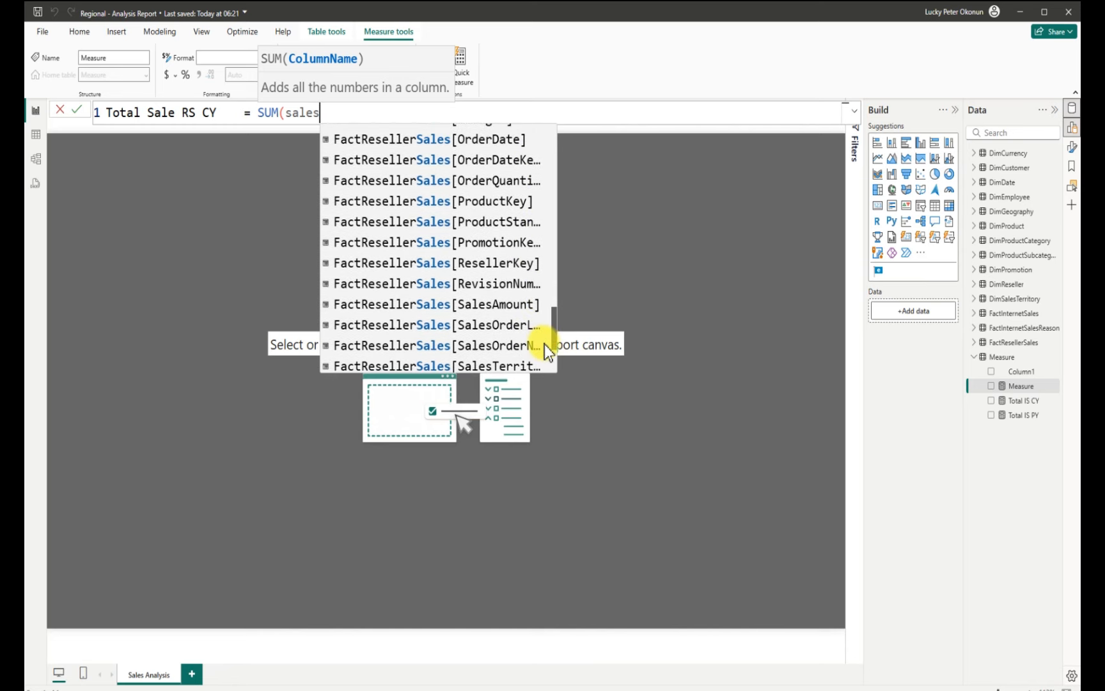
left_click(440, 301)
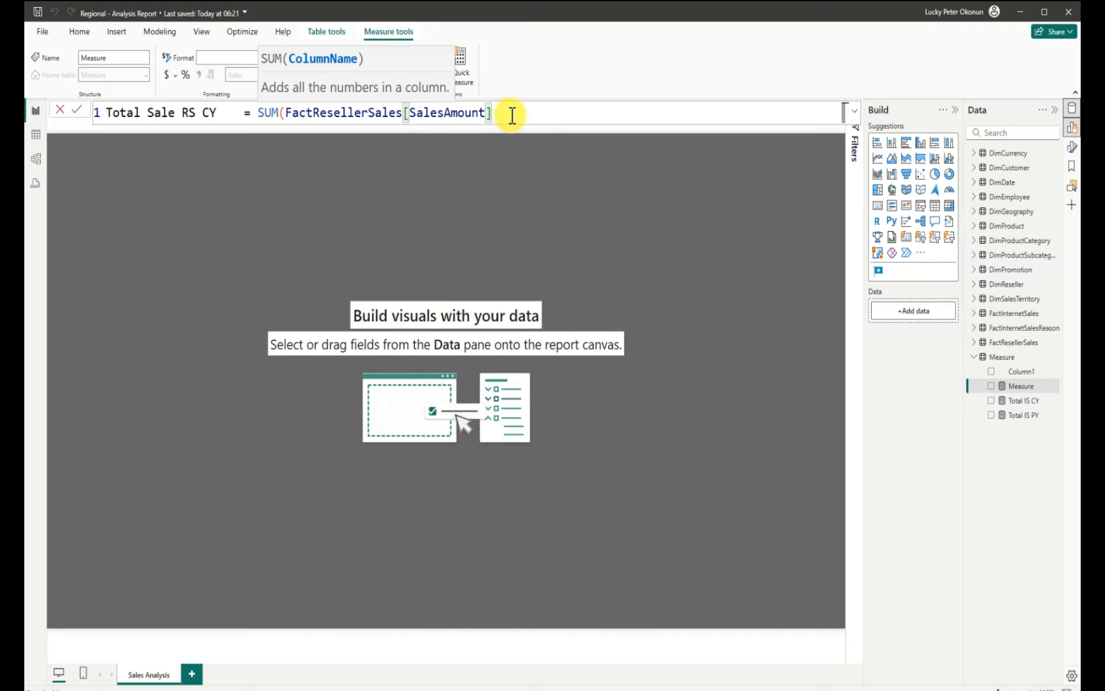
type(")")
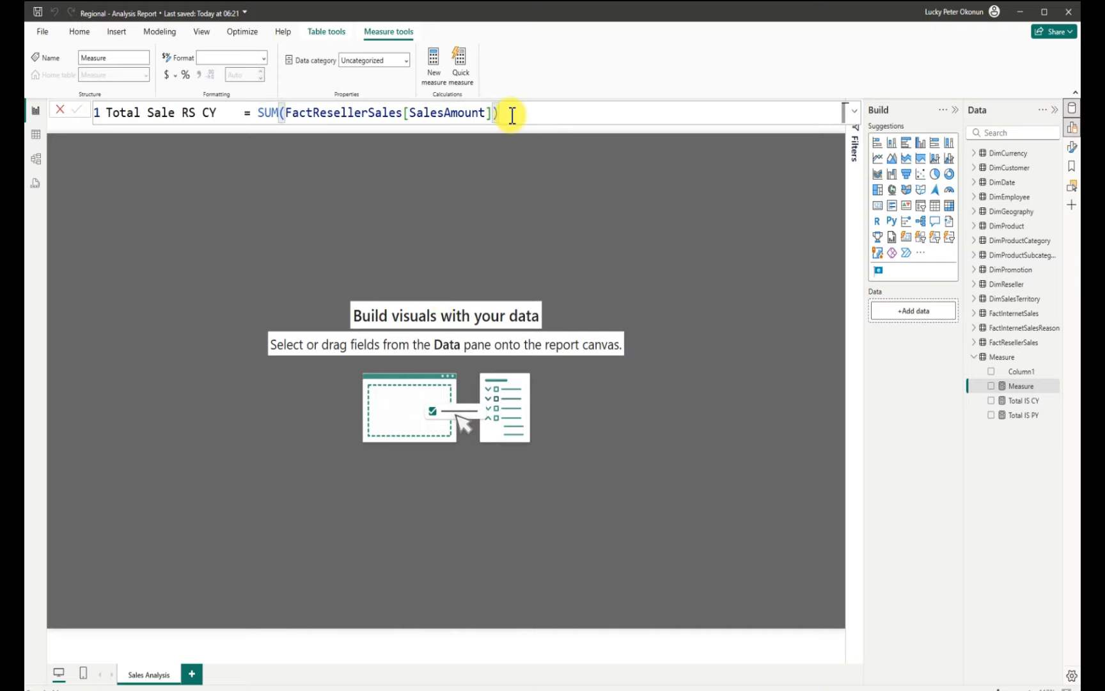
key("Return")
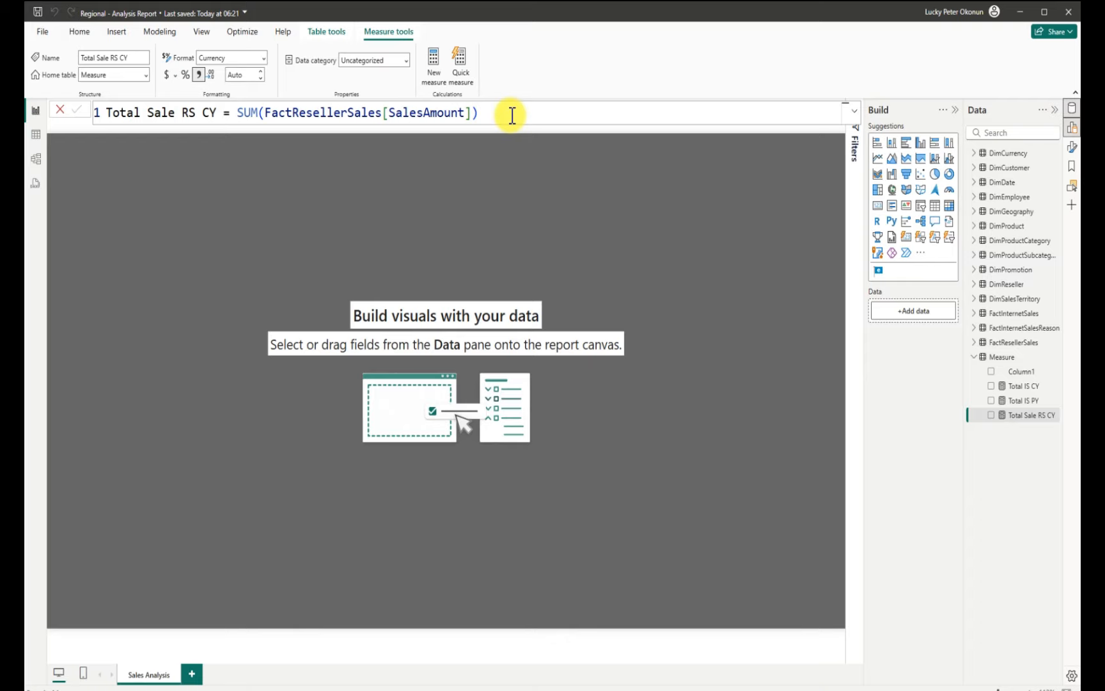
Add a new measure named total Sales RS PY that begins with CALCULATE of [Total Sale RS CY]
left_click(438, 61)
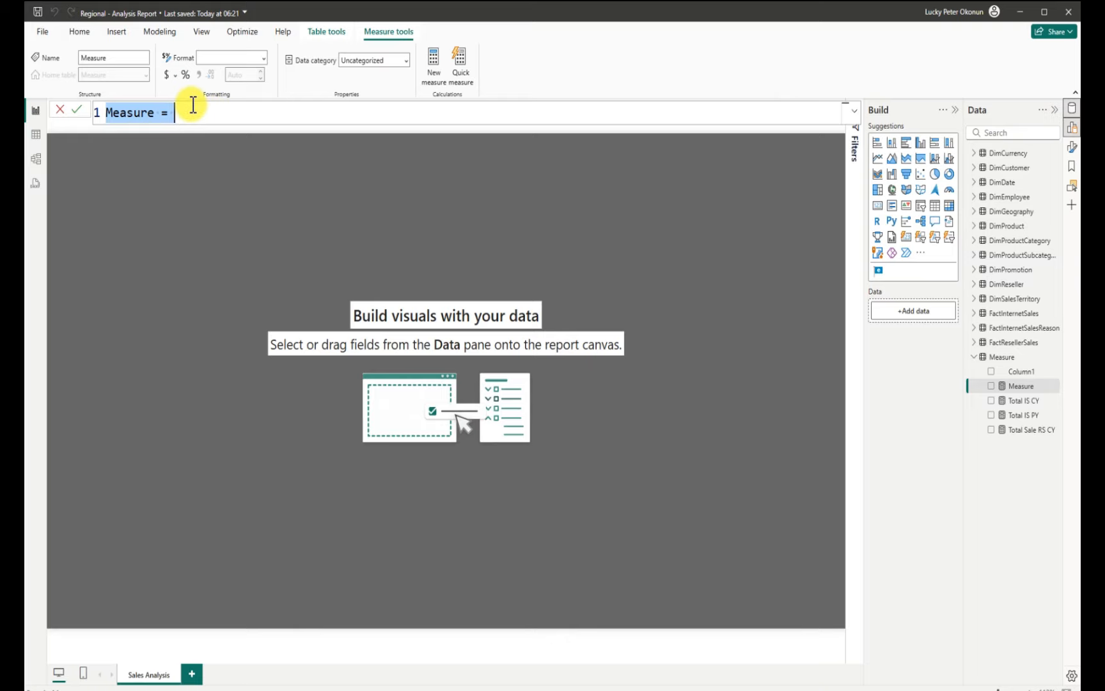
key("BackSpace")
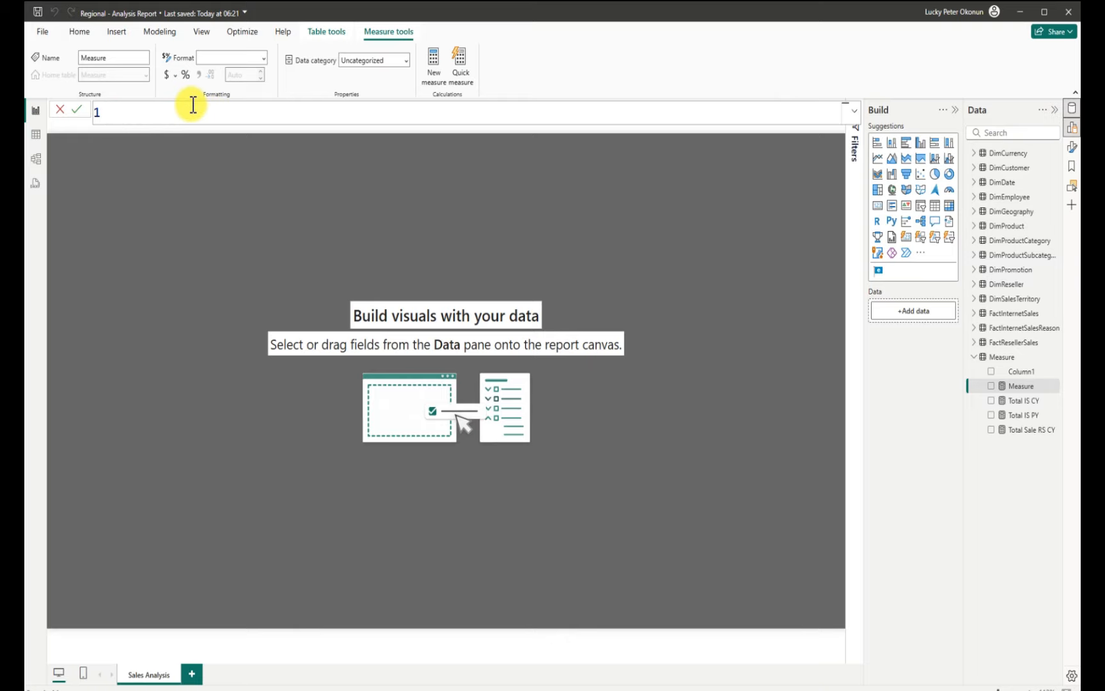
type("total Sales")
type("RS PY = cal")
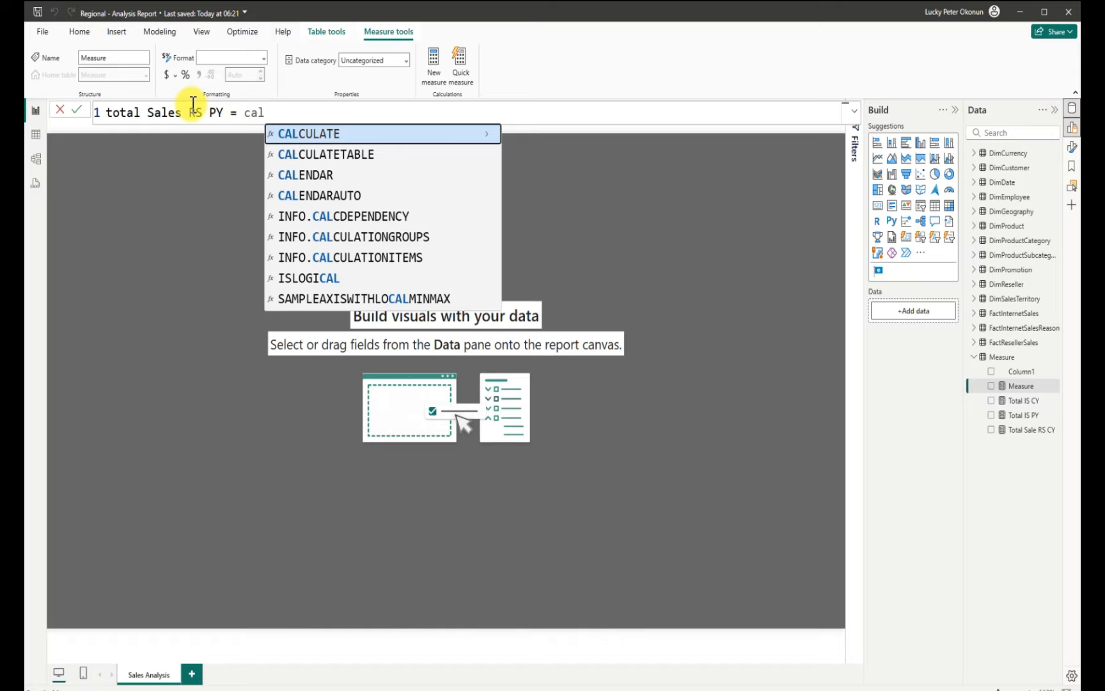
key("Tab")
type("total")
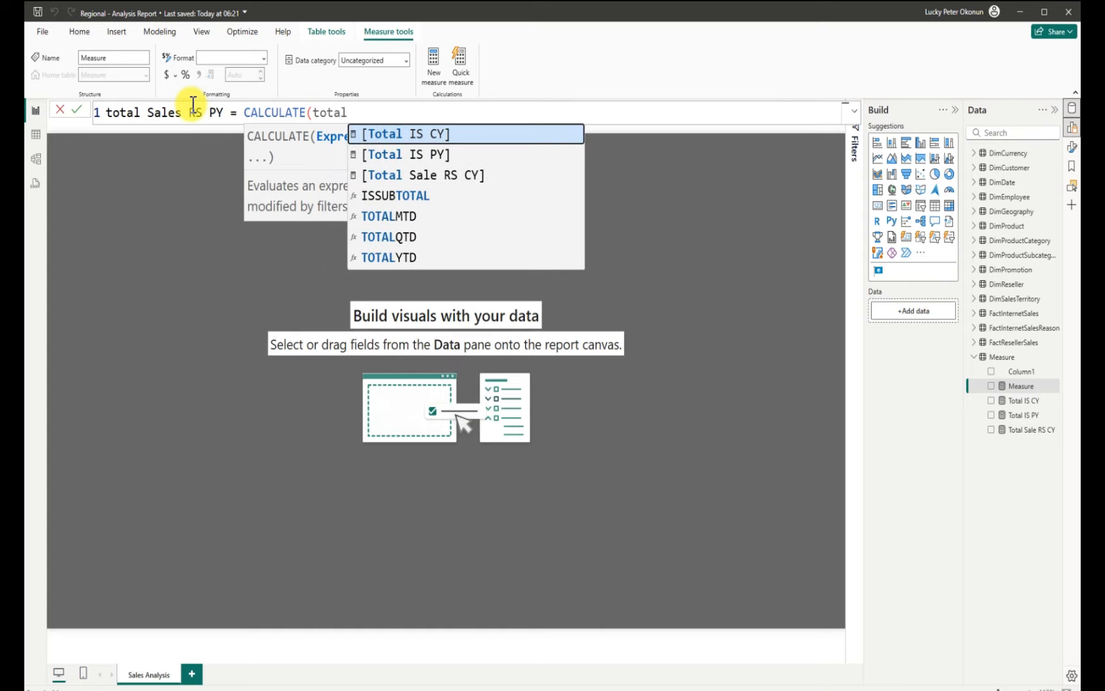
left_click(450, 177)
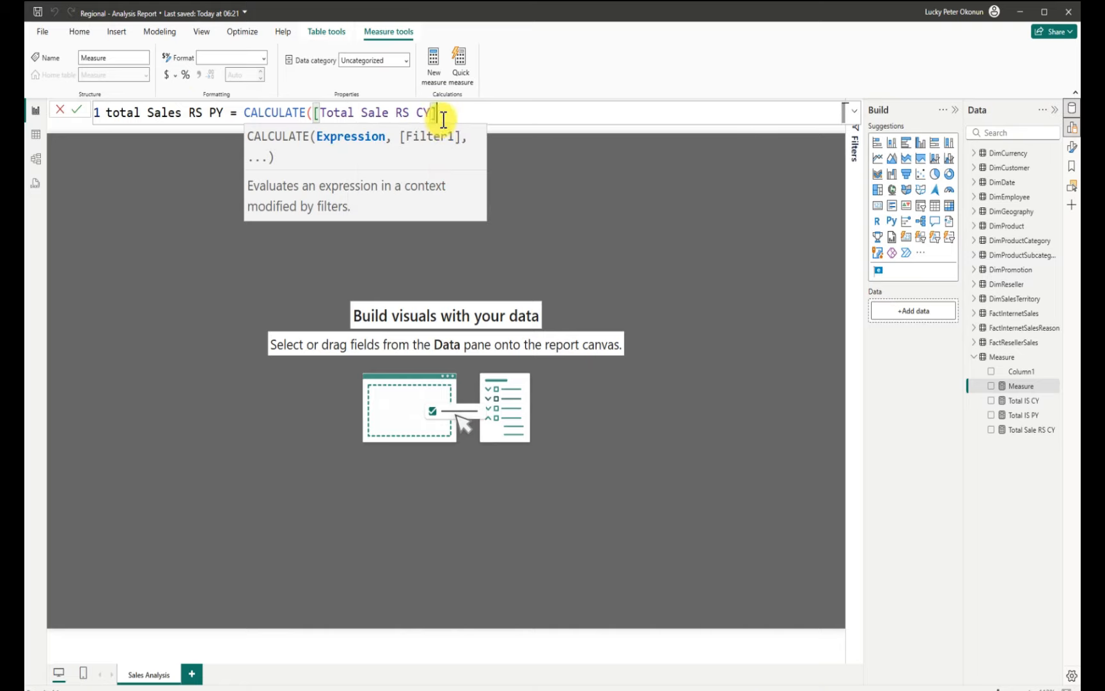
Add the filter SAMEPERIODLASTYEAR(DimDate[FullDateAlternateKey]) to the total Sales RS PY formula and commit it
type(",")
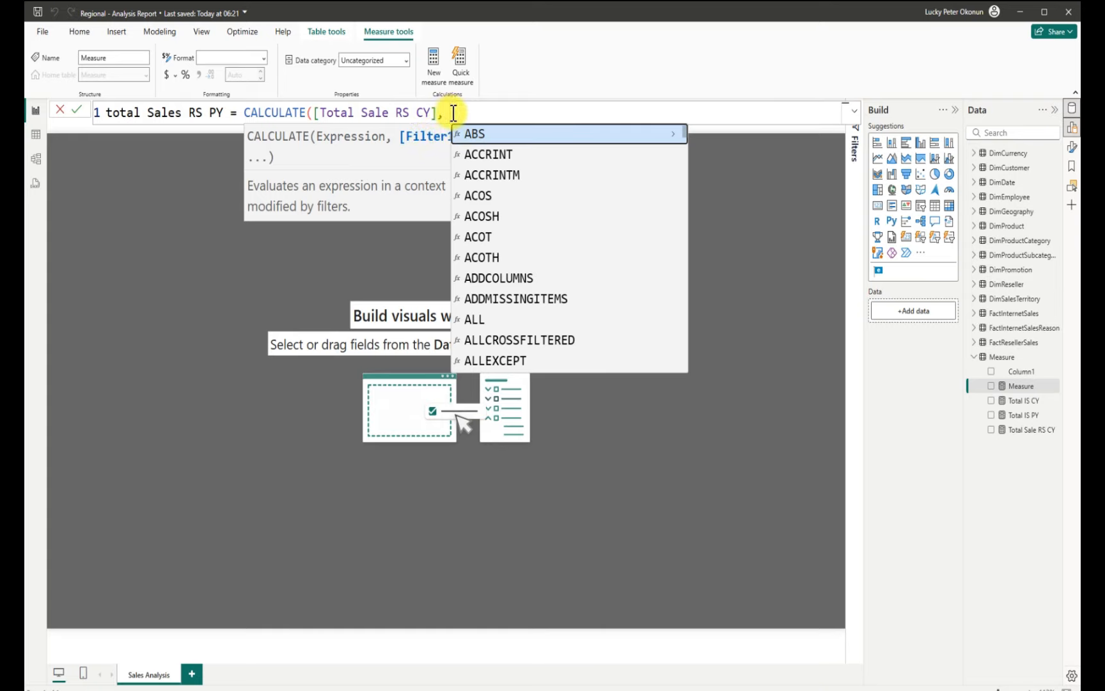
type("sam")
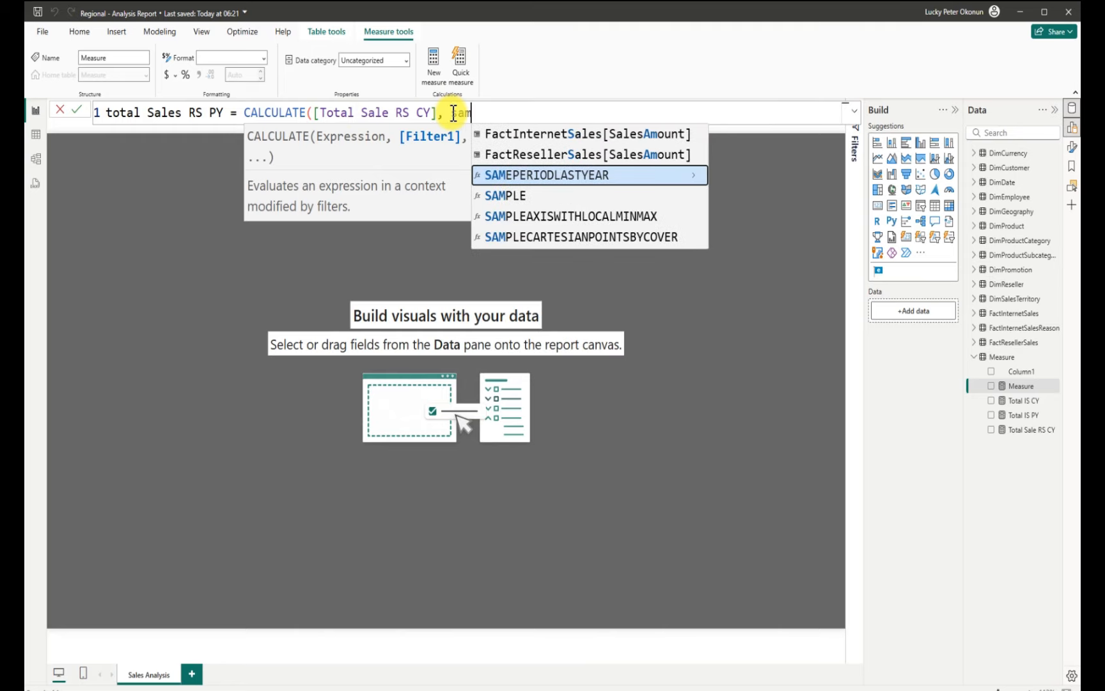
left_click(529, 179)
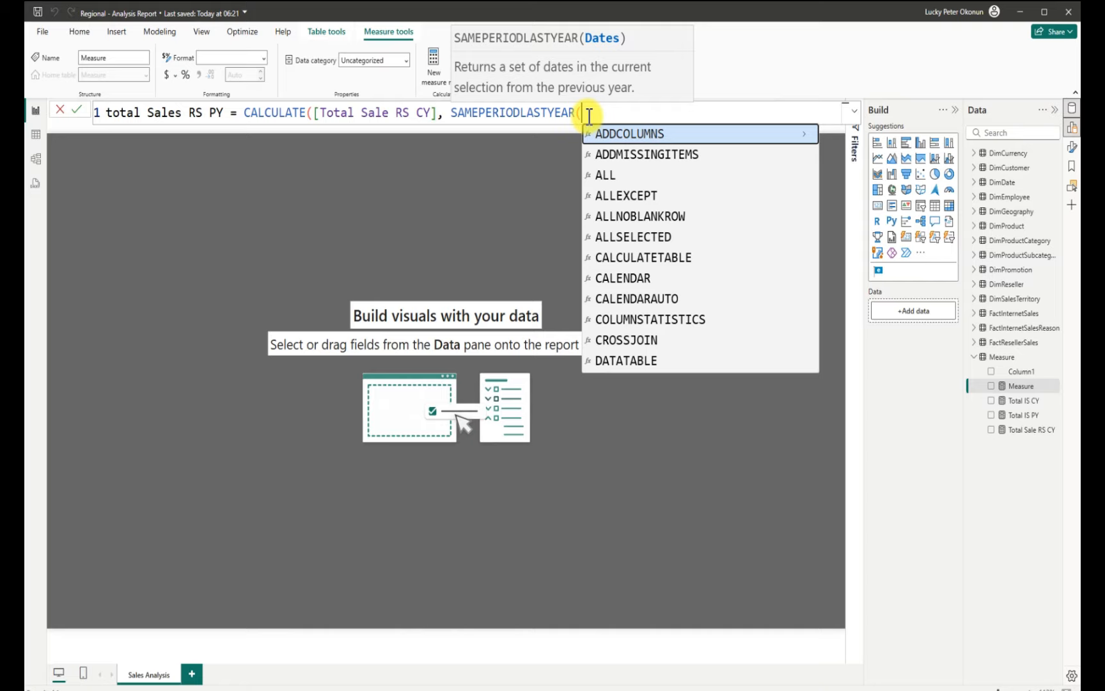
type("full")
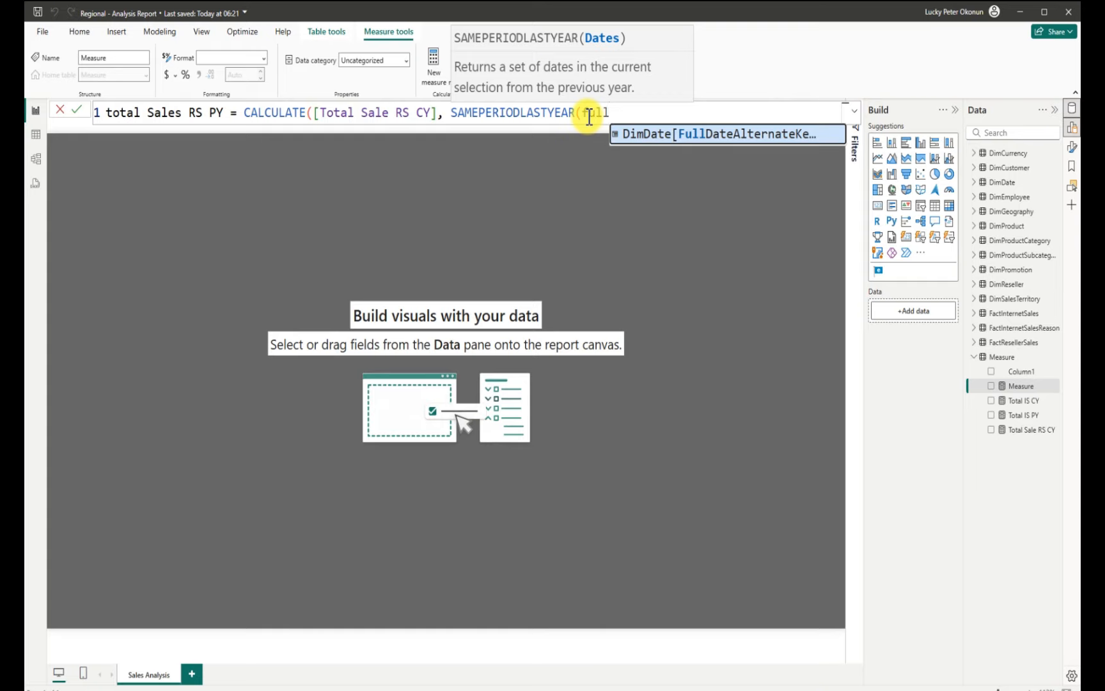
left_click(666, 135)
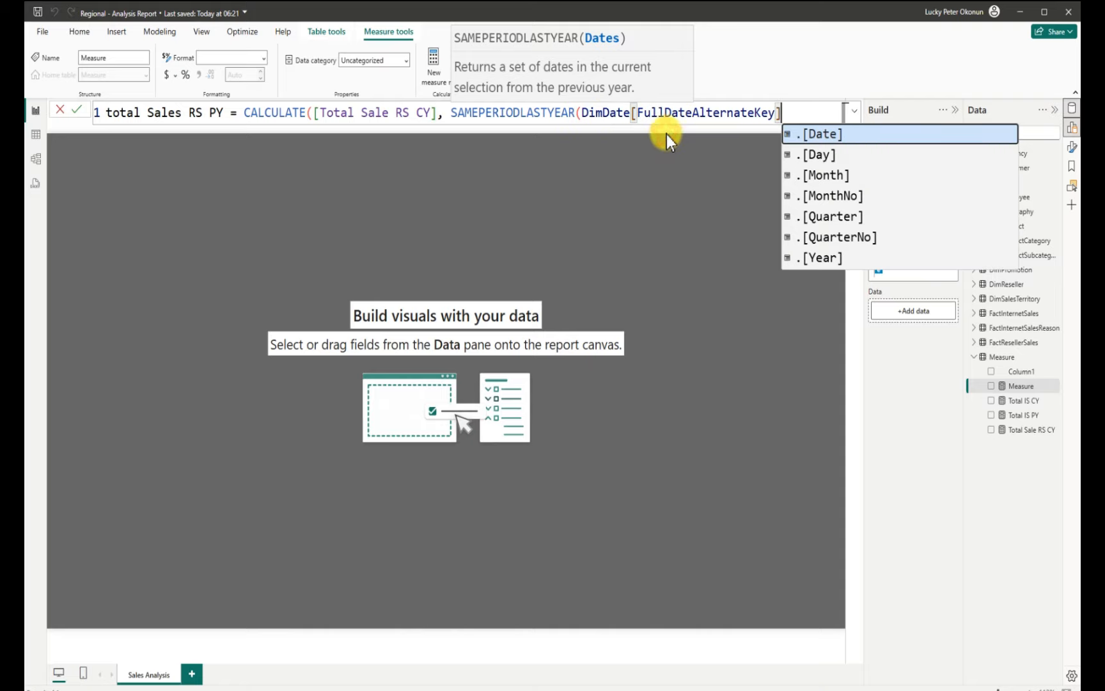
left_click(782, 114)
type("))")
key("Return")
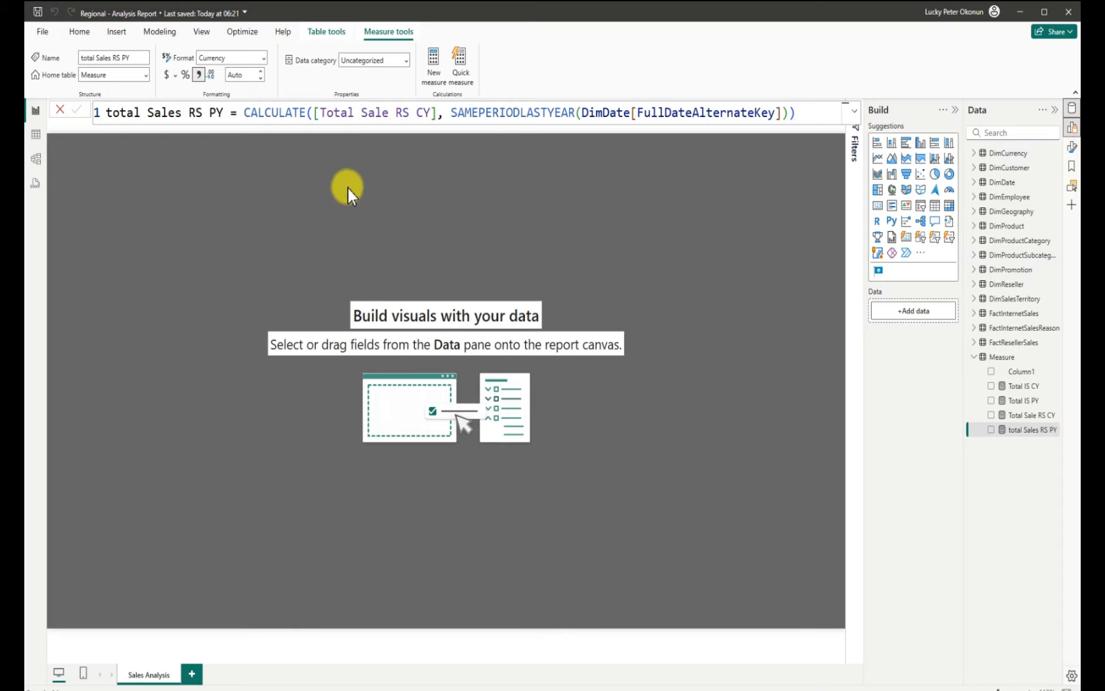
Add a new measure to the Measure table and name it Total Sales
left_click(432, 62)
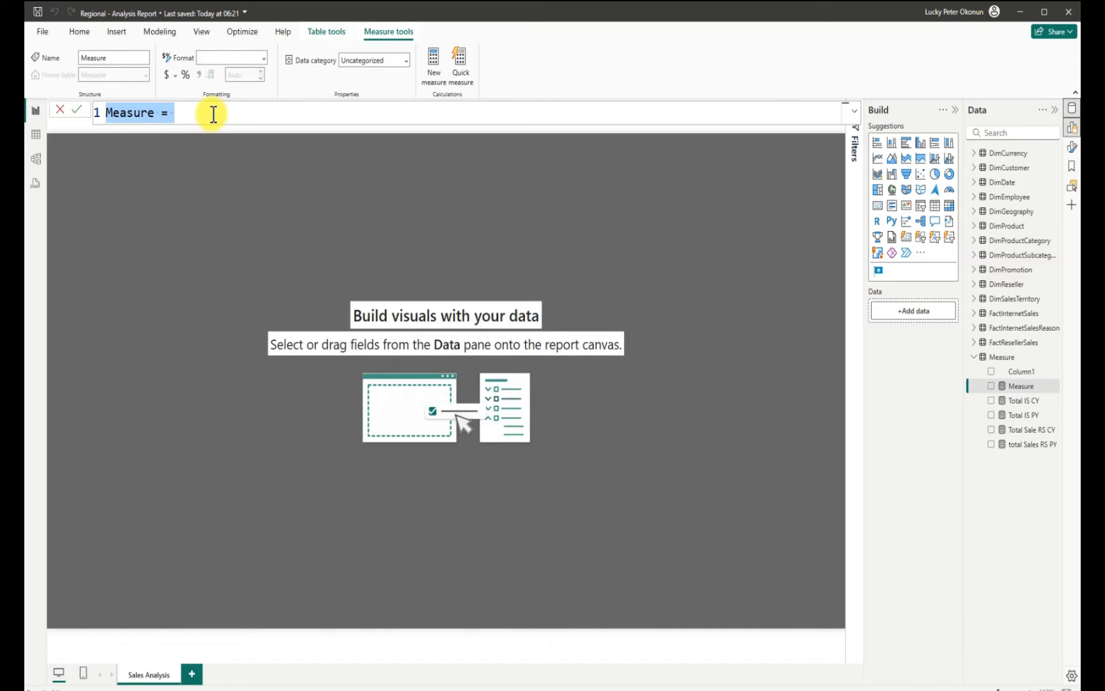
key("BackSpace")
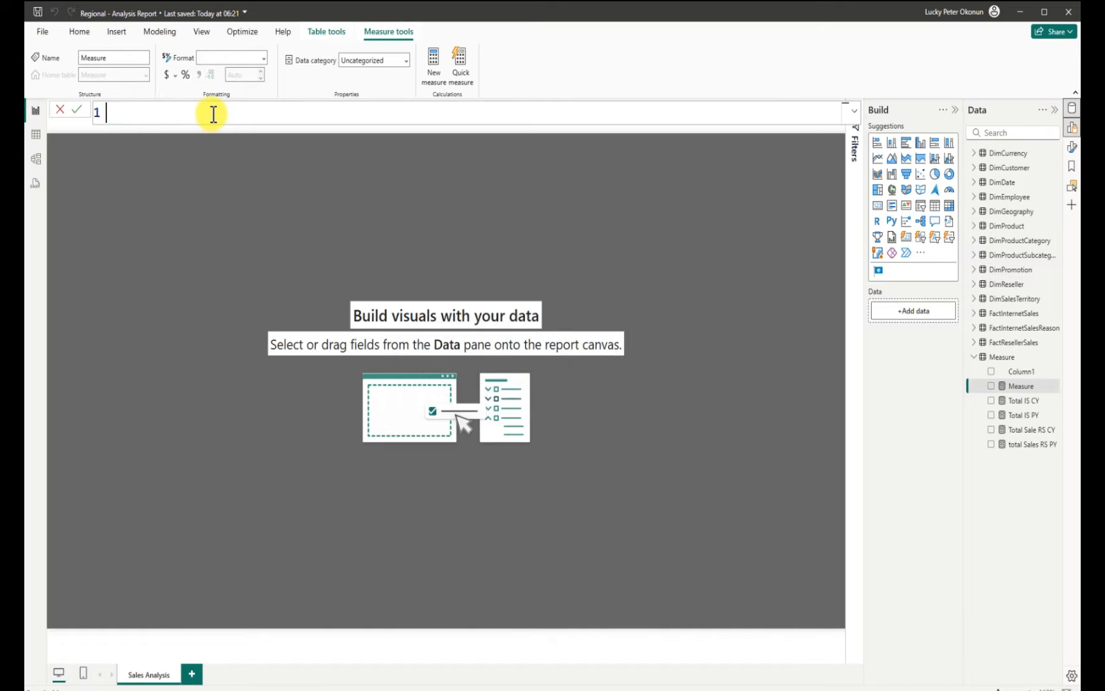
type("Tota")
key("BackSpace")
type("l")
key("BackSpace")
key("BackSpace")
type("al Sales =")
Define Total Sales as [Total IS CY] + [Total Sale RS CY] and commit the formula
type("tota")
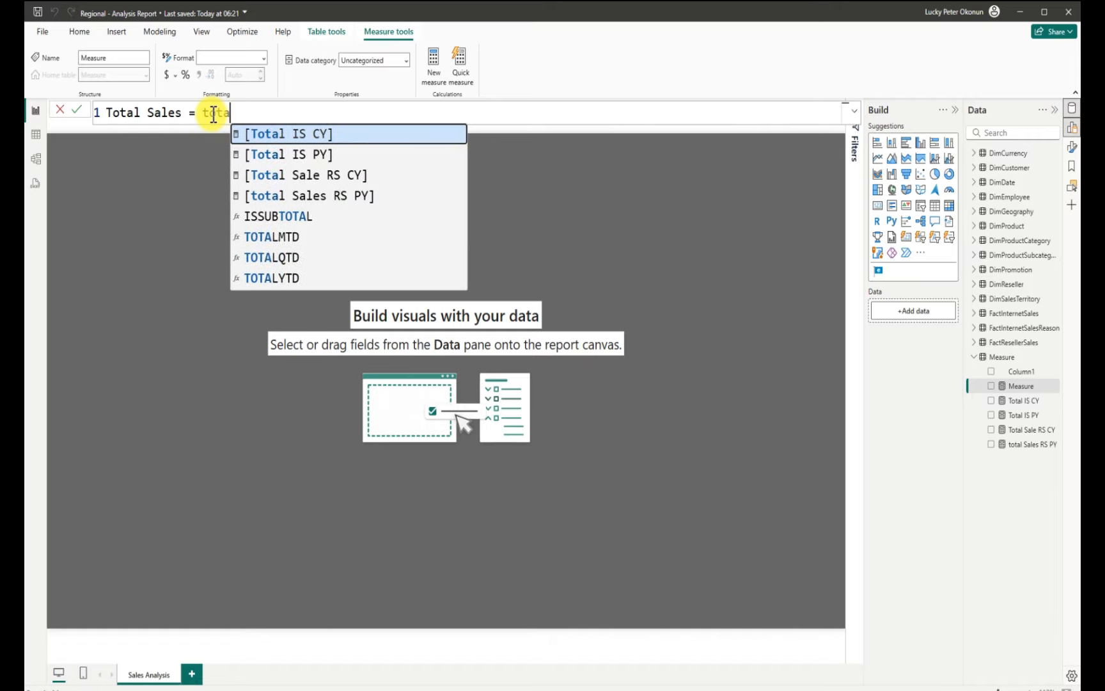
left_click(297, 135)
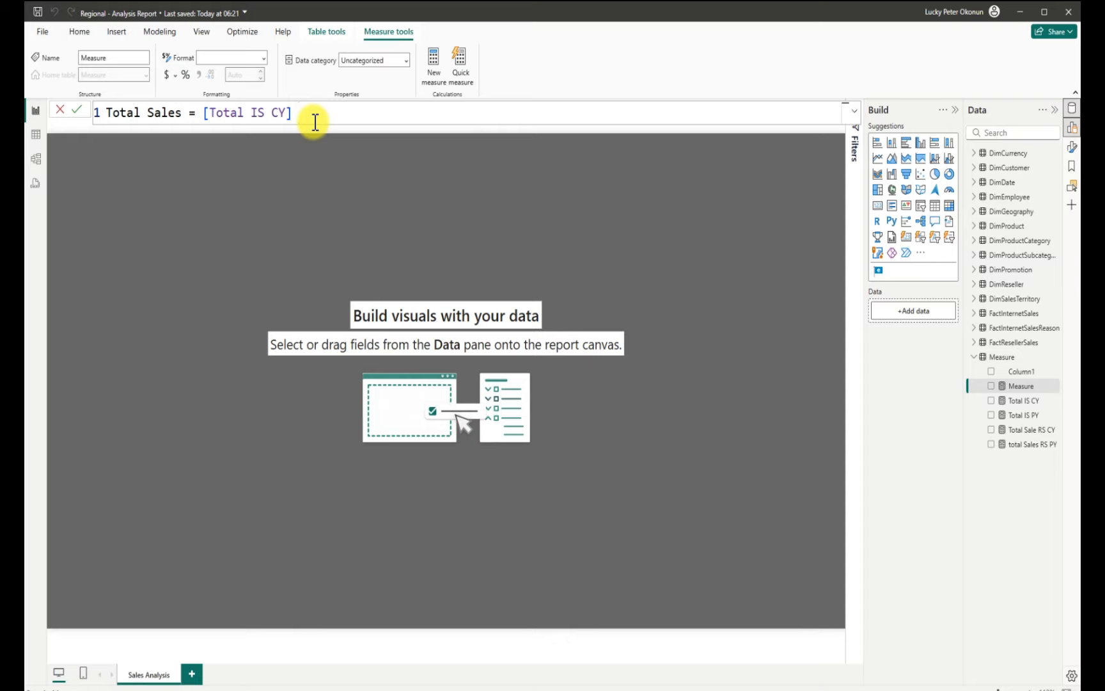
type("+")
type("total")
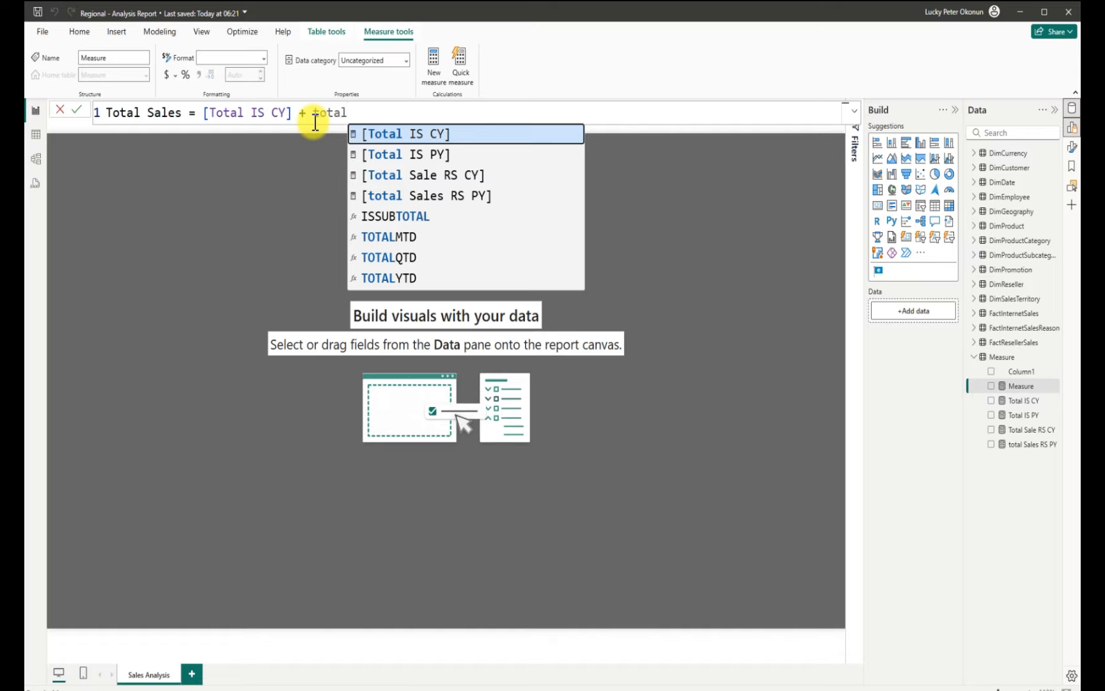
left_click(428, 174)
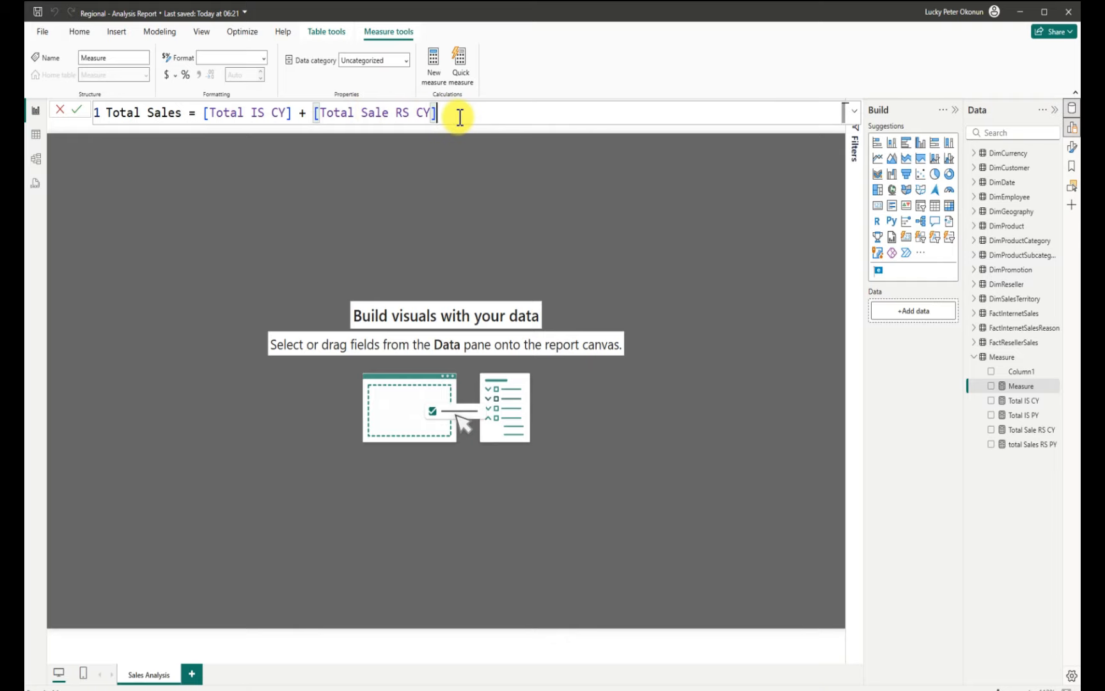
key("Return")
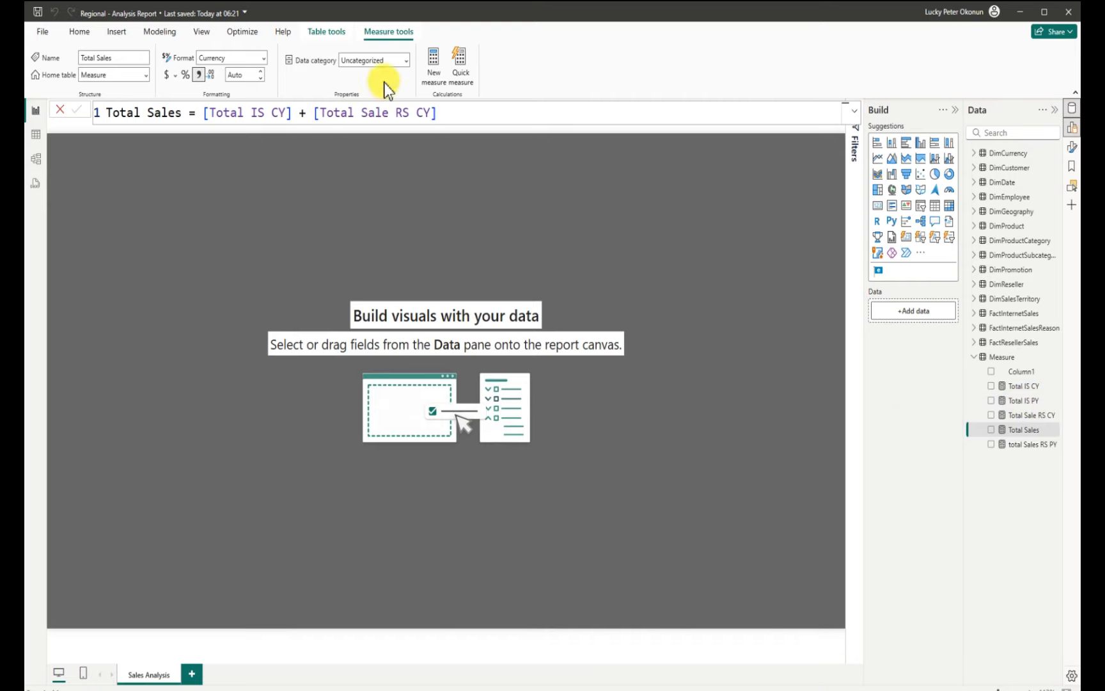
Add a new measure named Total Sales PY that begins with CALCULATE of [Total Sales]
left_click(434, 64)
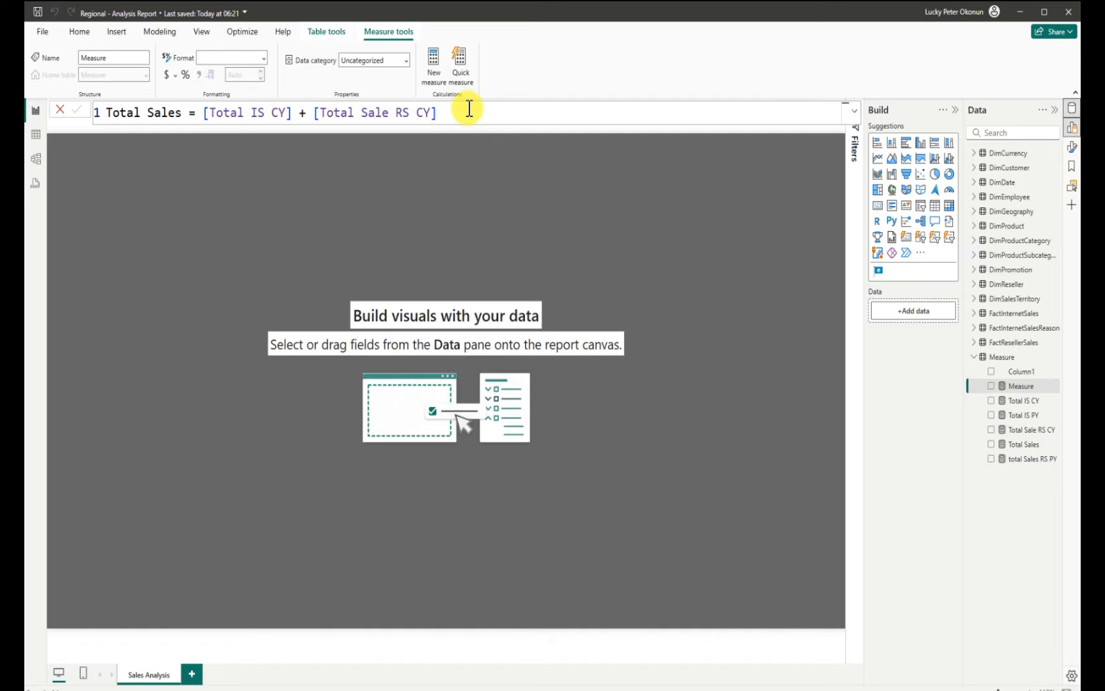
key("BackSpace")
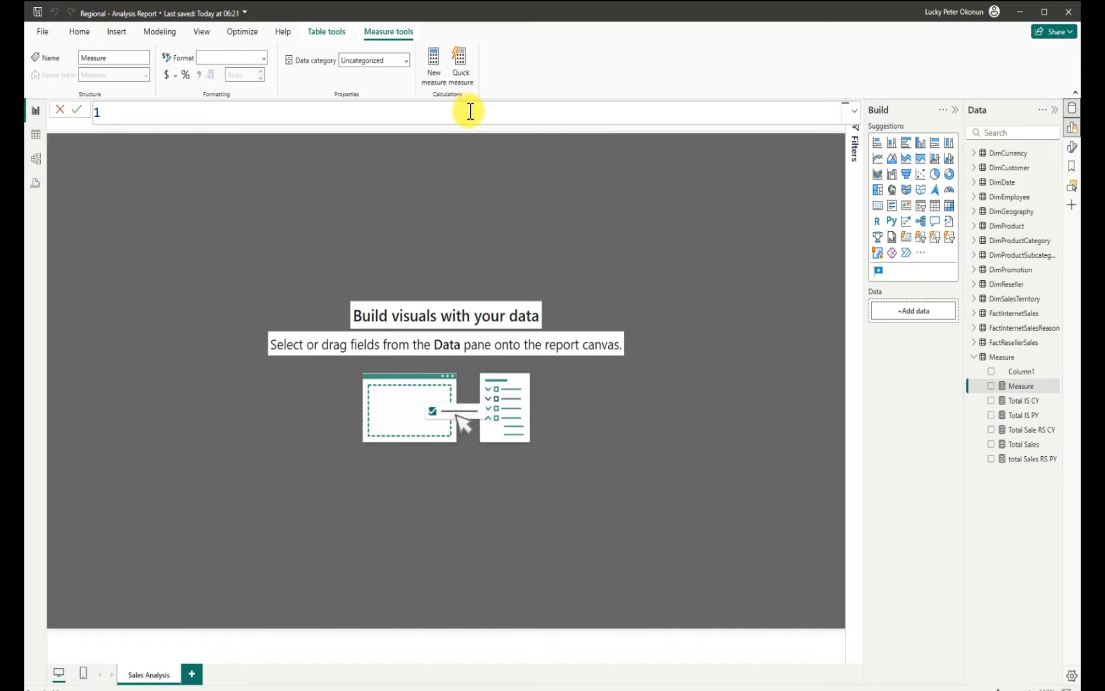
type("Total Sales PY = cal")
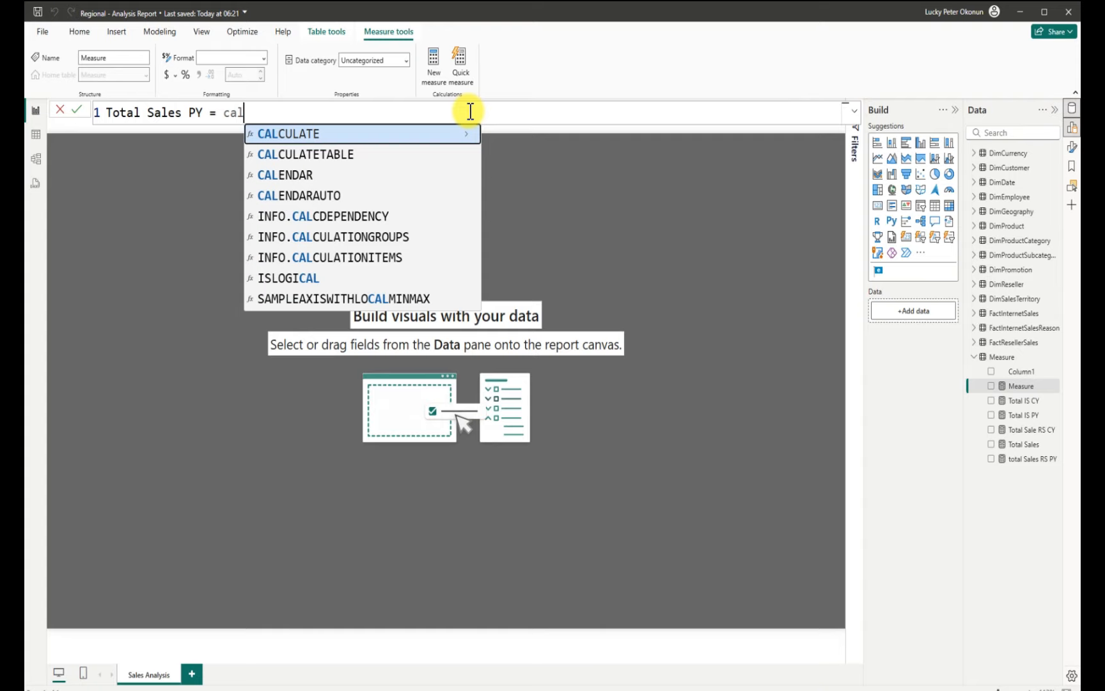
key("Tab")
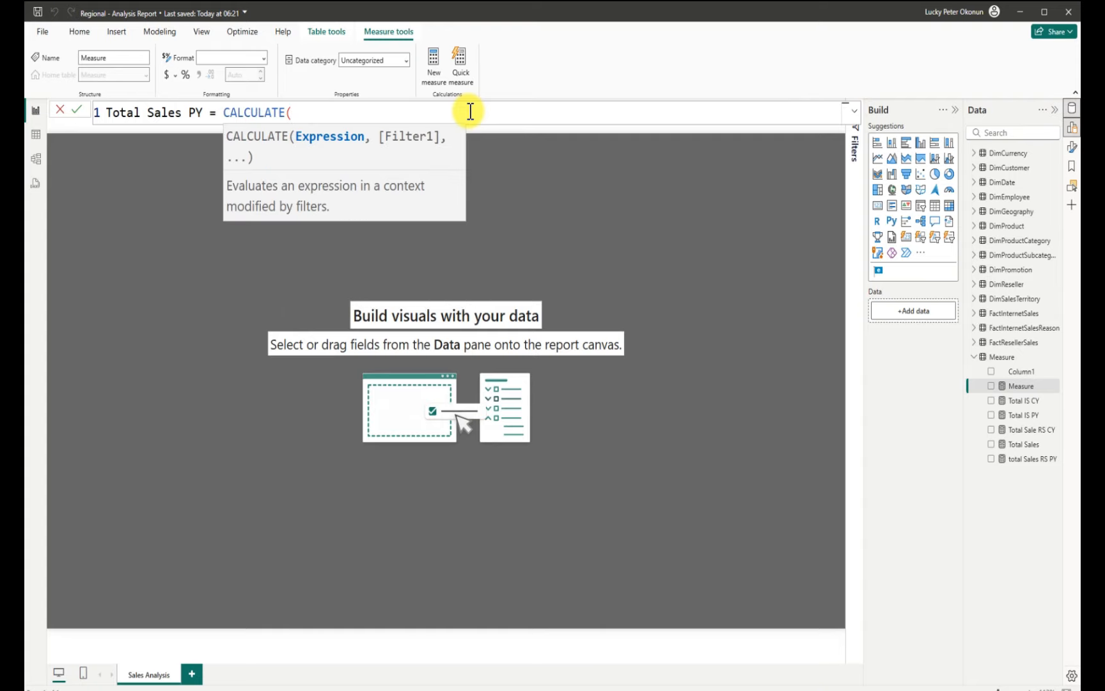
type("total")
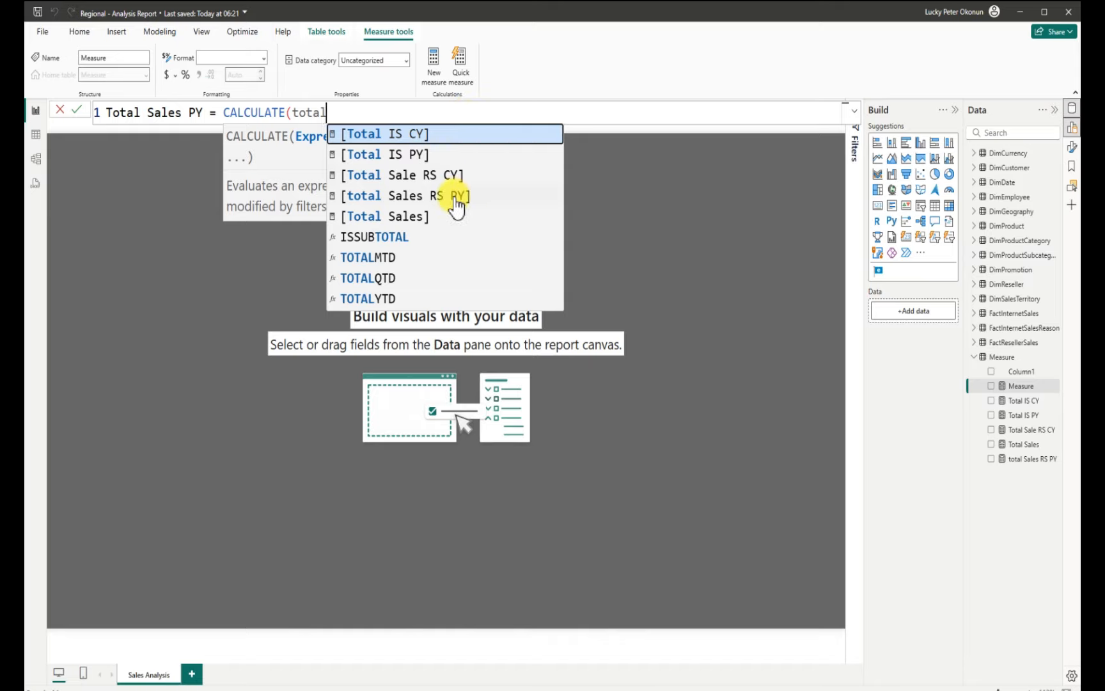
left_click(414, 216)
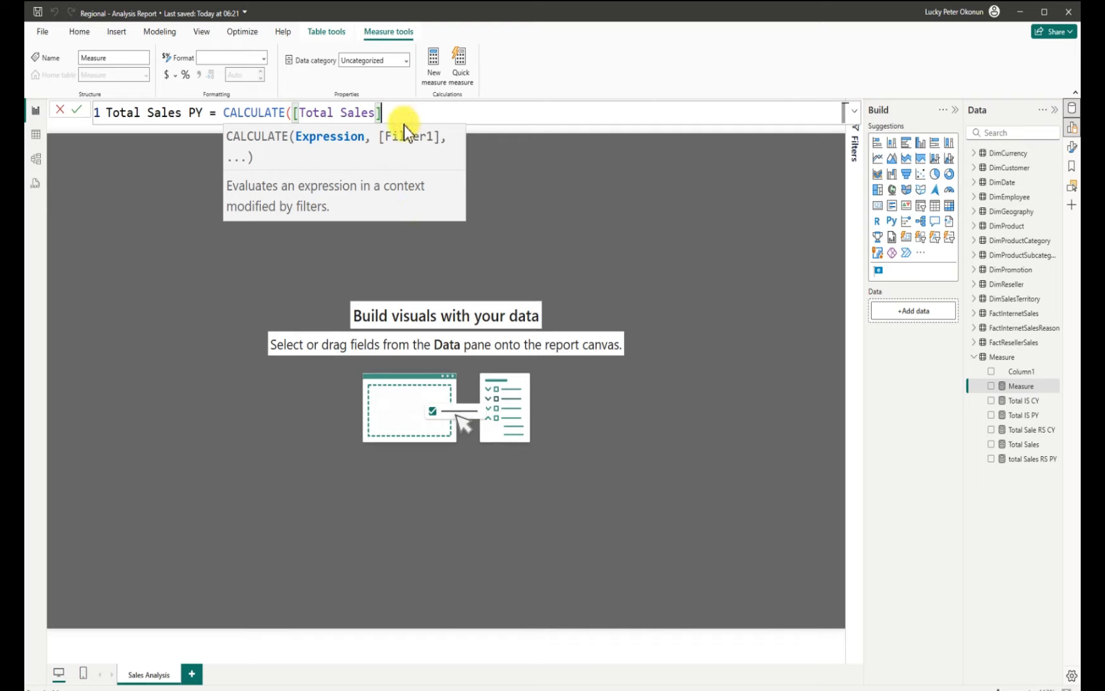
Add the filter SAMEPERIODLASTYEAR(DimDate[FullDateAlternateKey]) to the Total Sales PY formula without a space after the comma, and commit it
type(", sam")
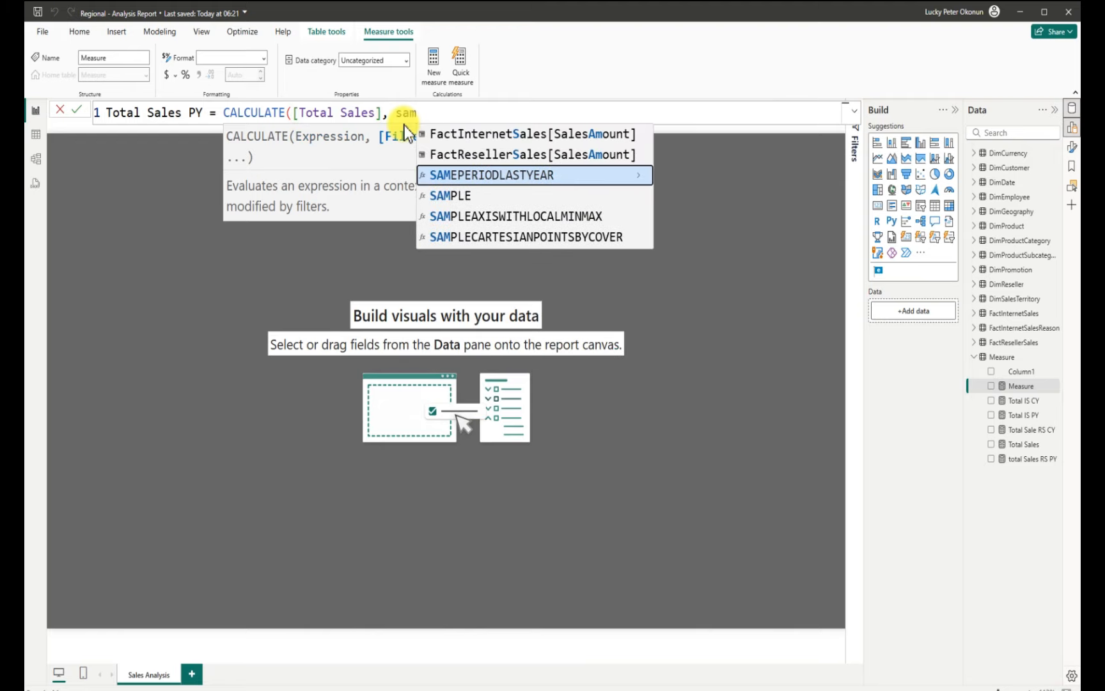
left_click(467, 175)
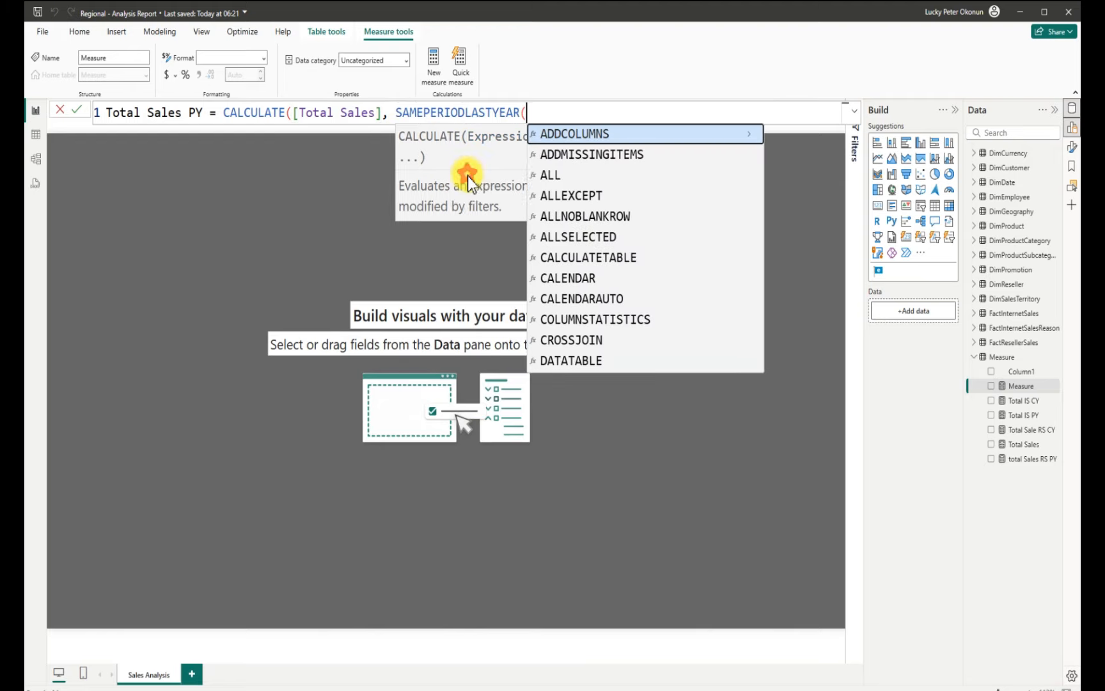
double_click(396, 115)
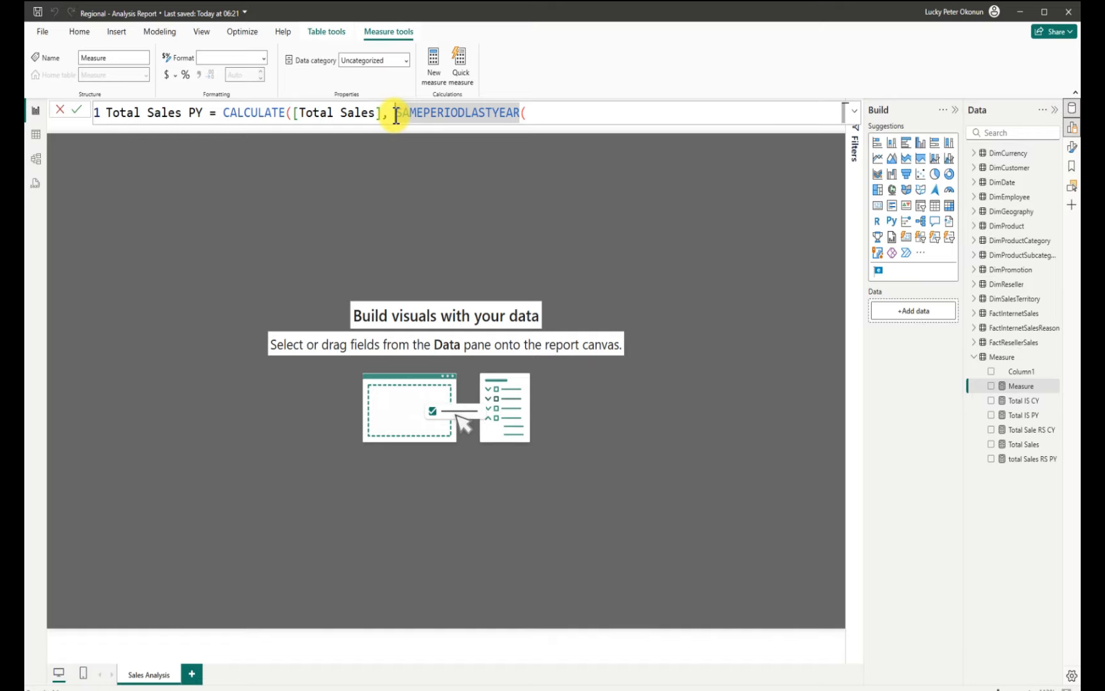
left_click(390, 113)
key("BackSpace")
left_click(532, 112)
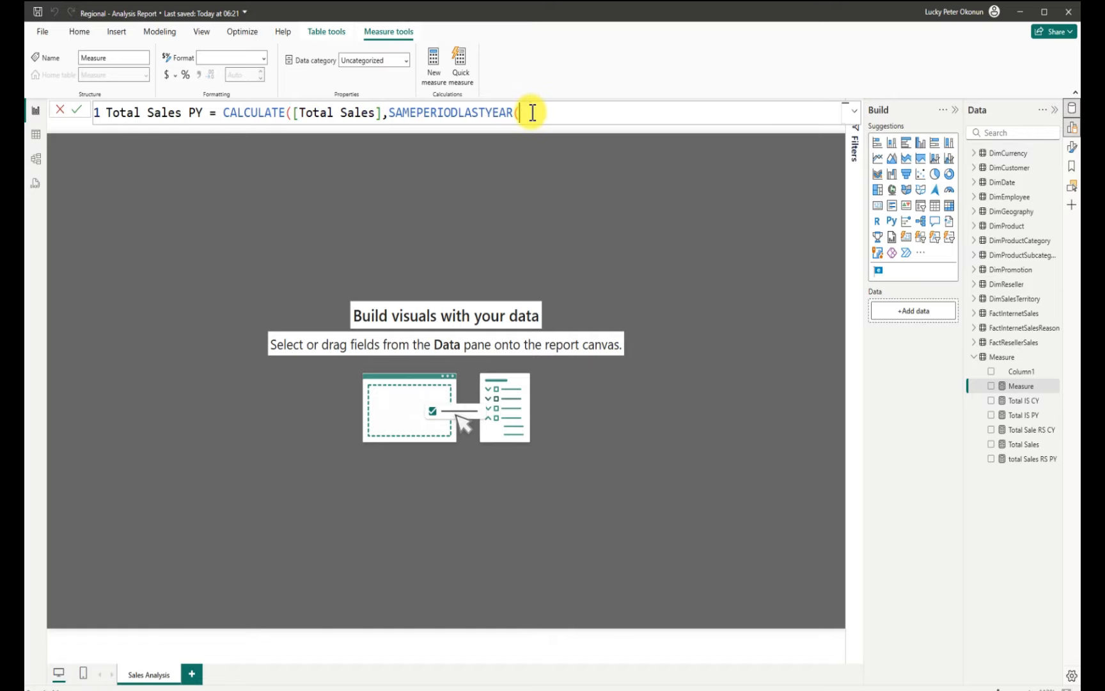
type("full")
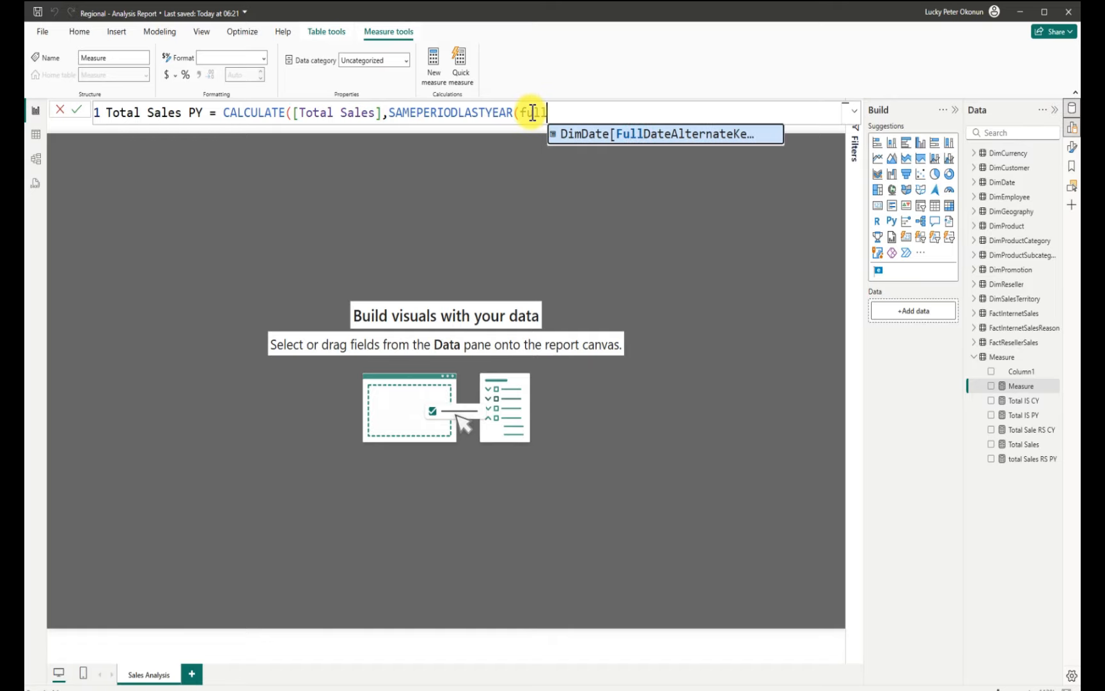
left_click(619, 135)
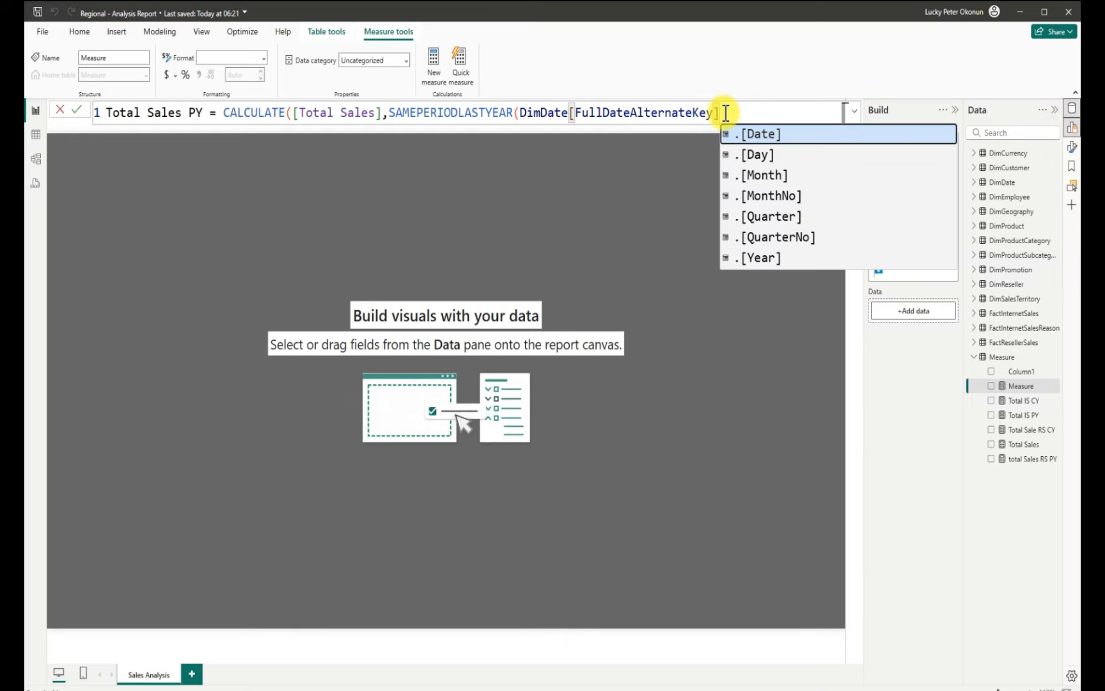
type(")")
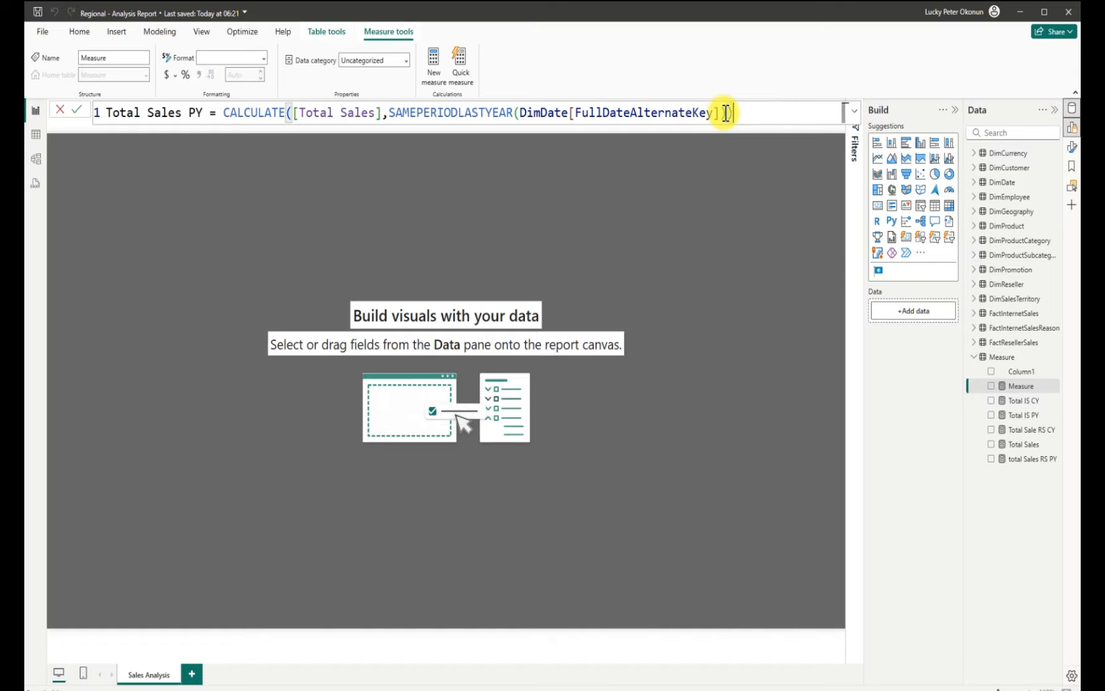
key("Return")
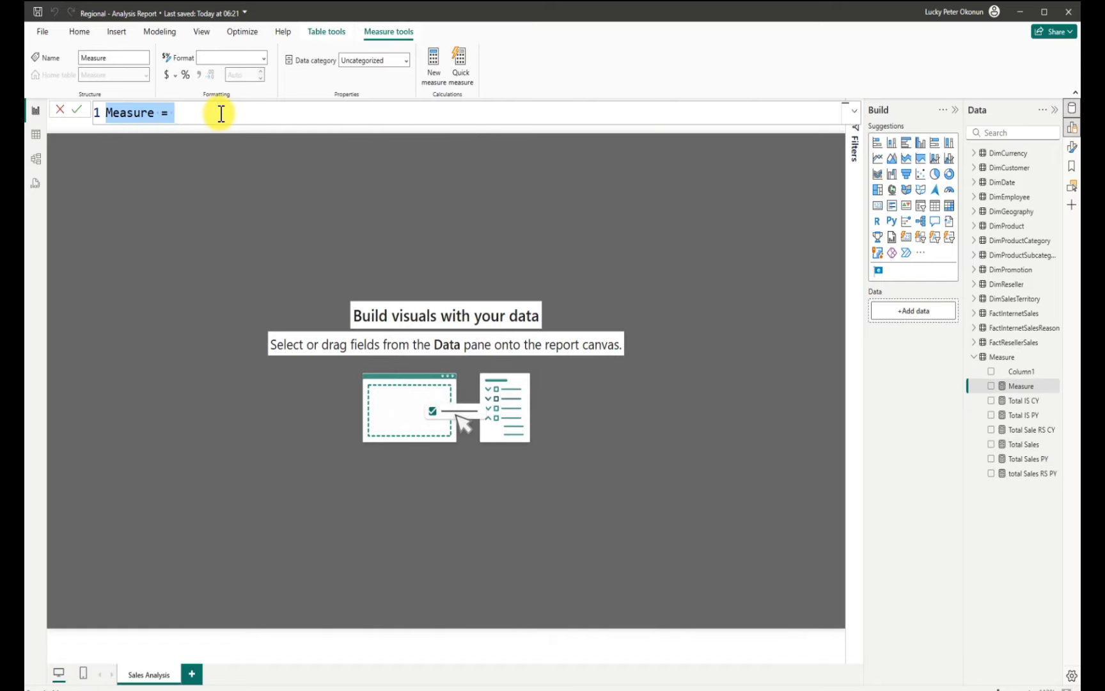
Add a measure named Total QTY IS defined as SUM(FactInternetSales[OrderQuantity]) and commit the formula
key("BackSpace")
type("Tota")
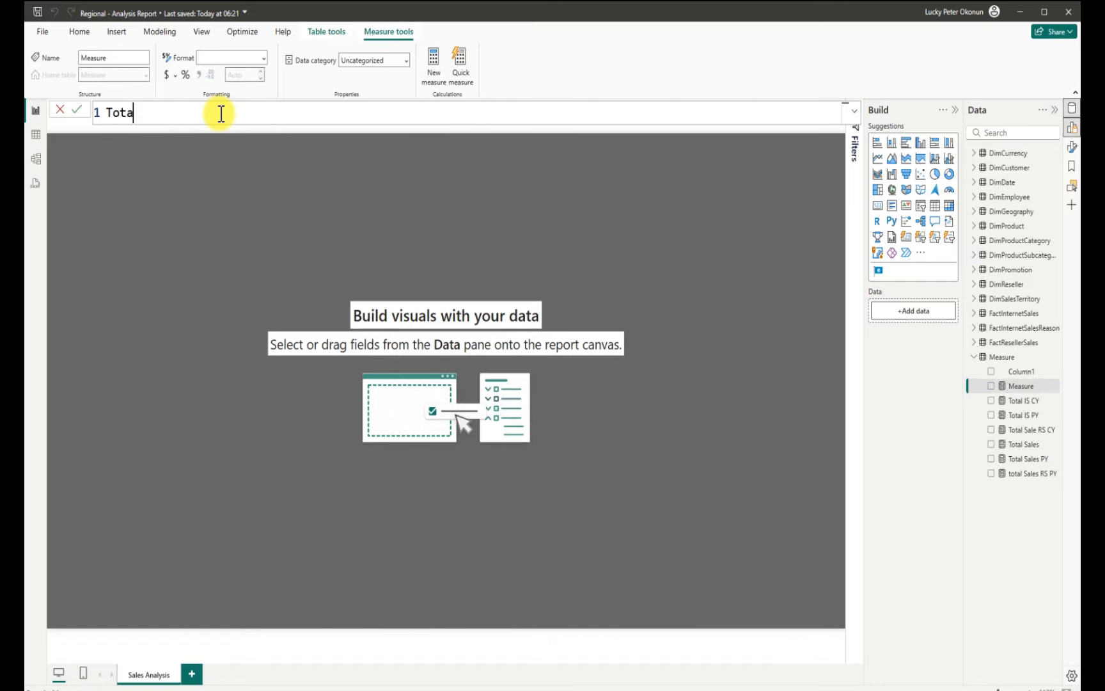
type("l QTY IS =")
type("sum")
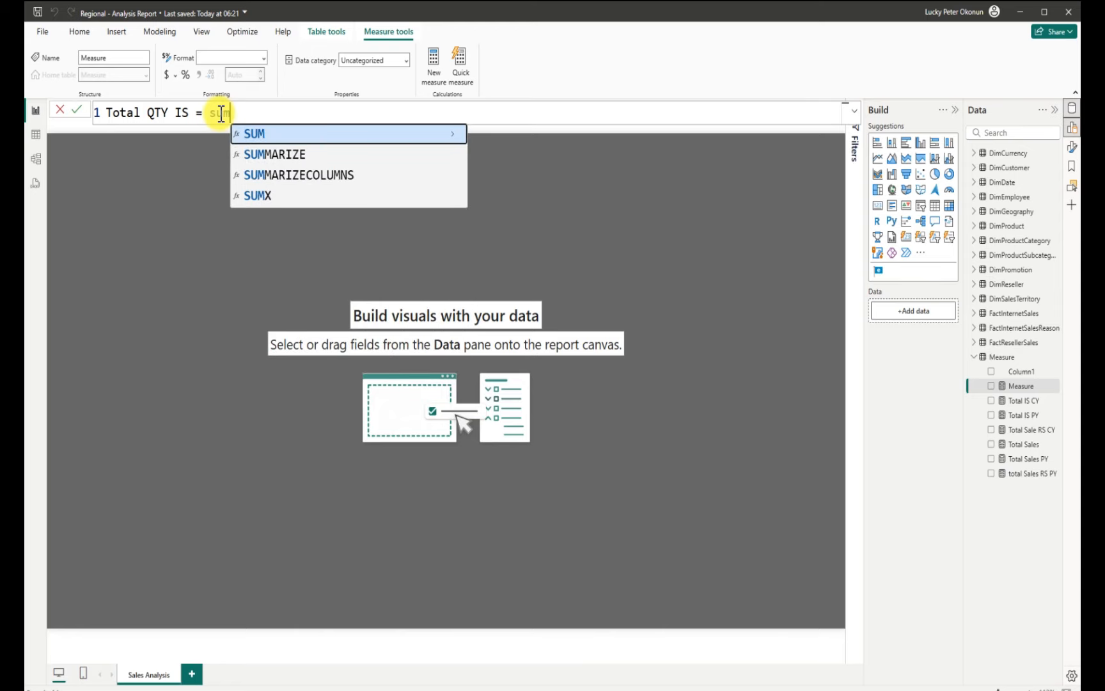
key("Tab")
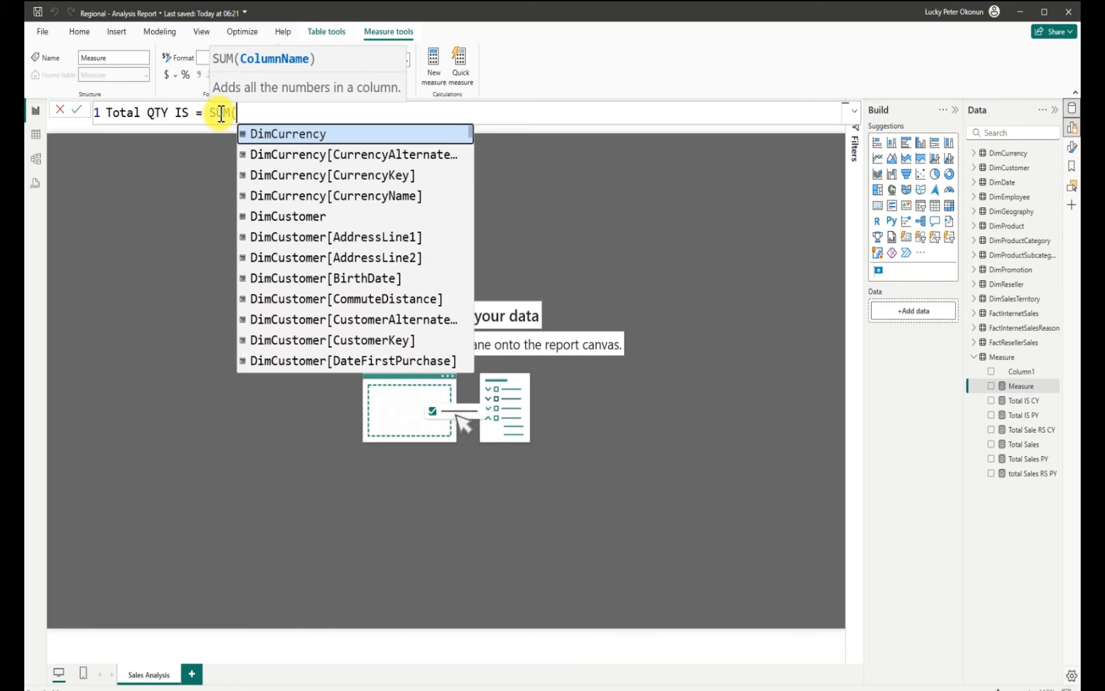
type("order")
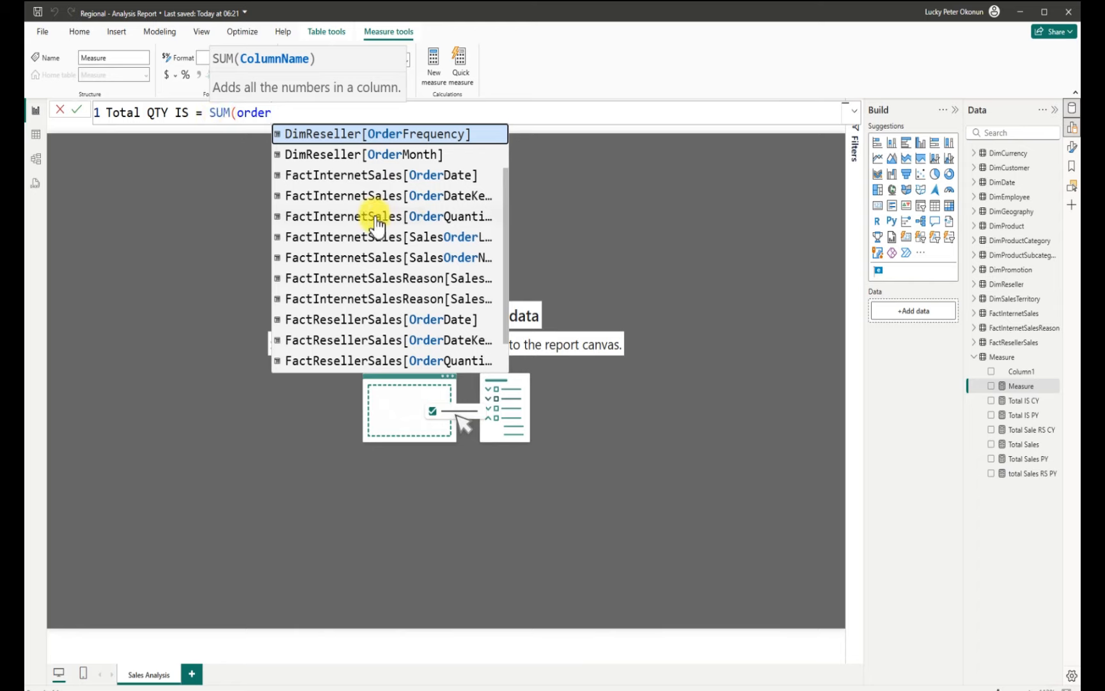
left_click(439, 217)
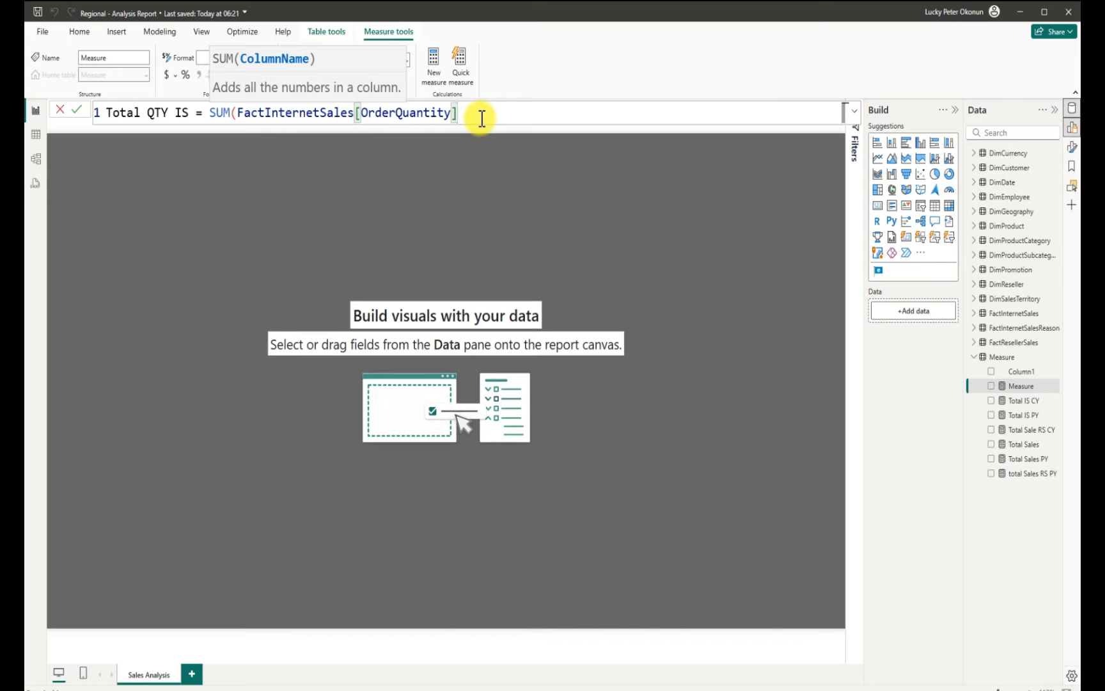
type(")")
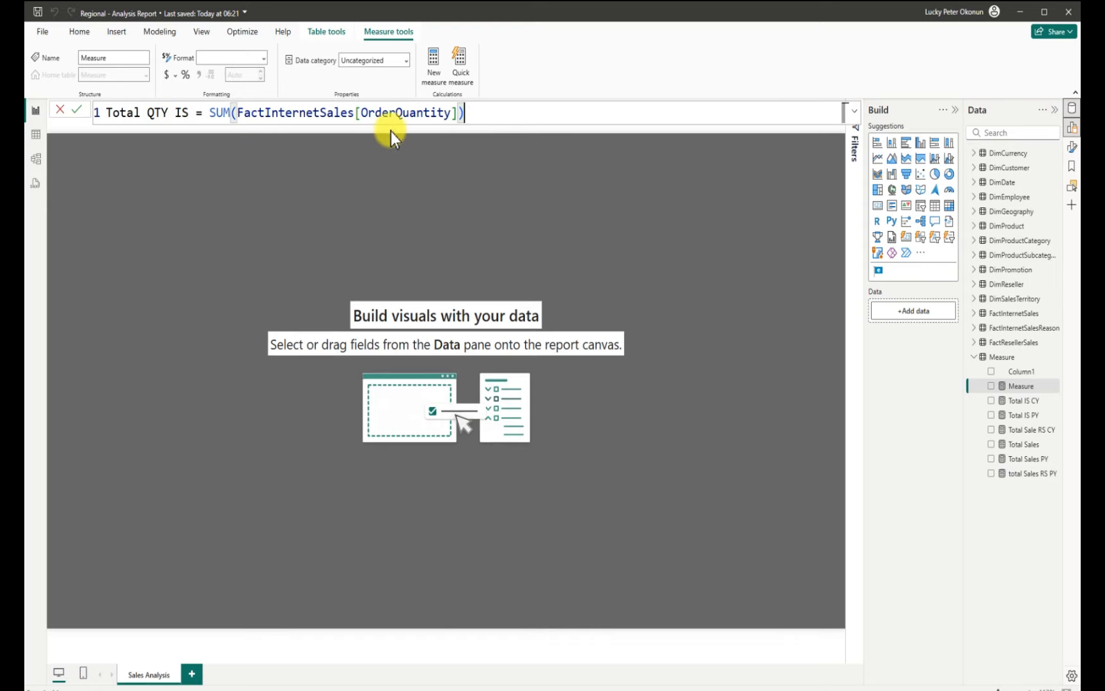
key("Return")
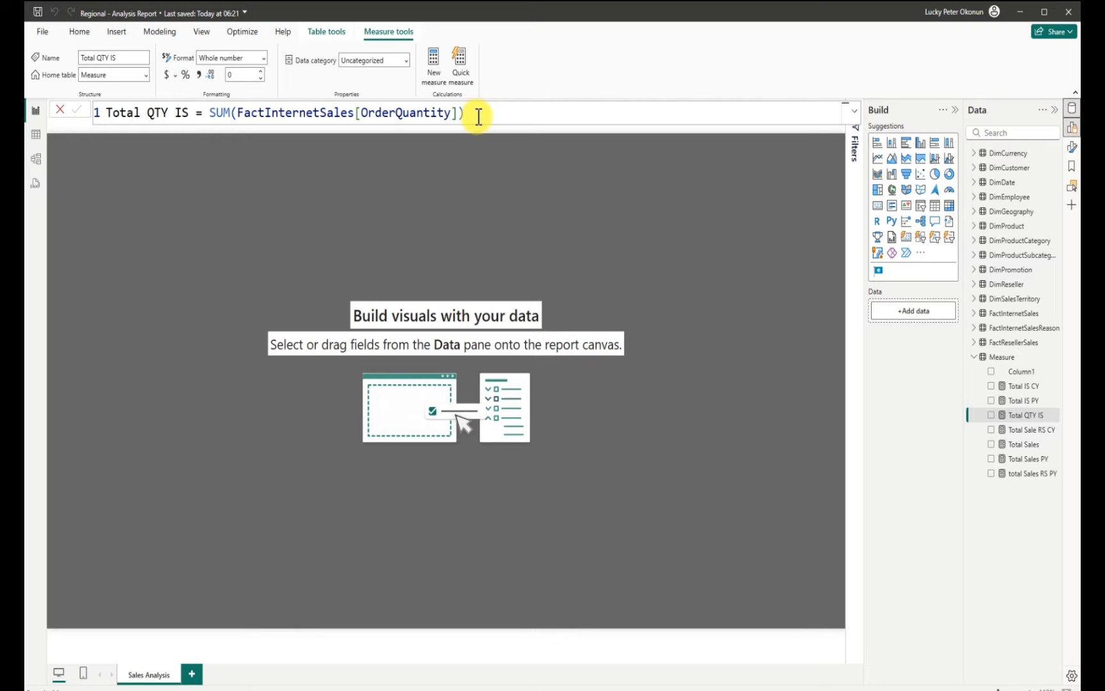
Add a measure named Total QTY RS defined as SUM(FactResellerSales[OrderQuantity]) and commit the formula
left_click(433, 69)
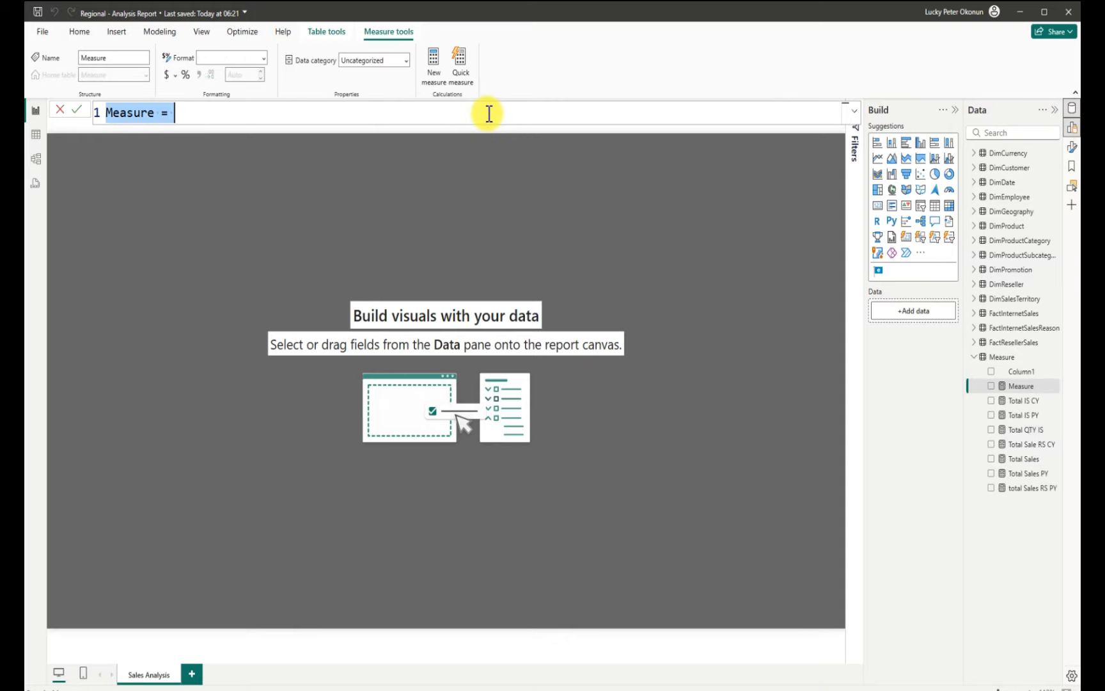
key("BackSpace")
type("Total ")
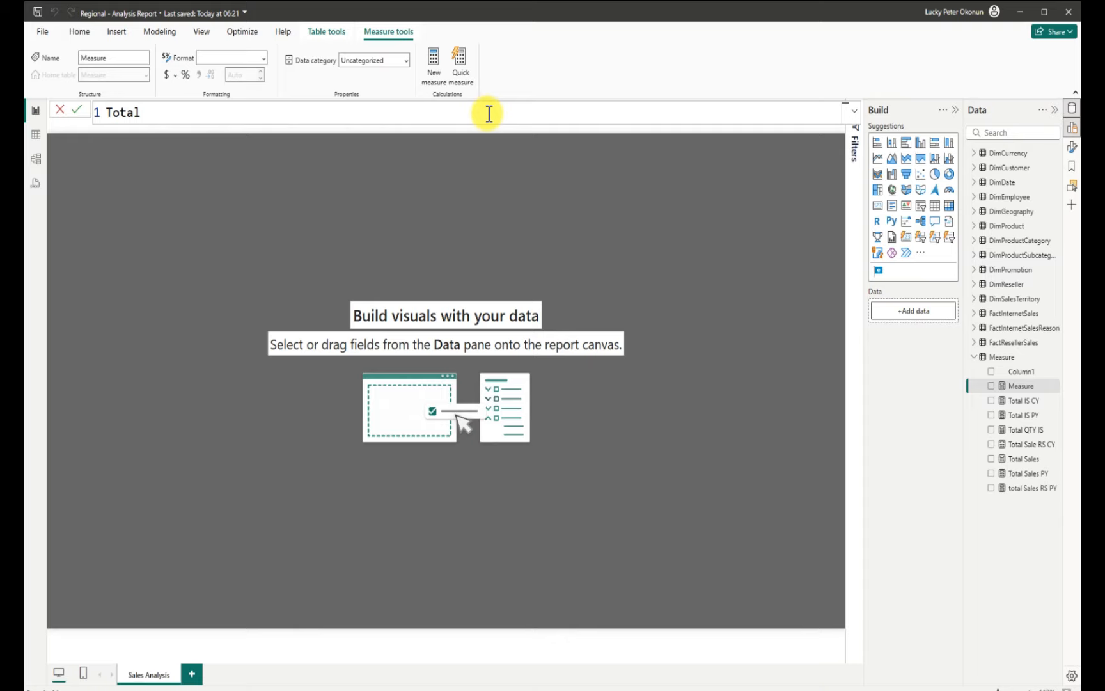
type("QTY RS = su")
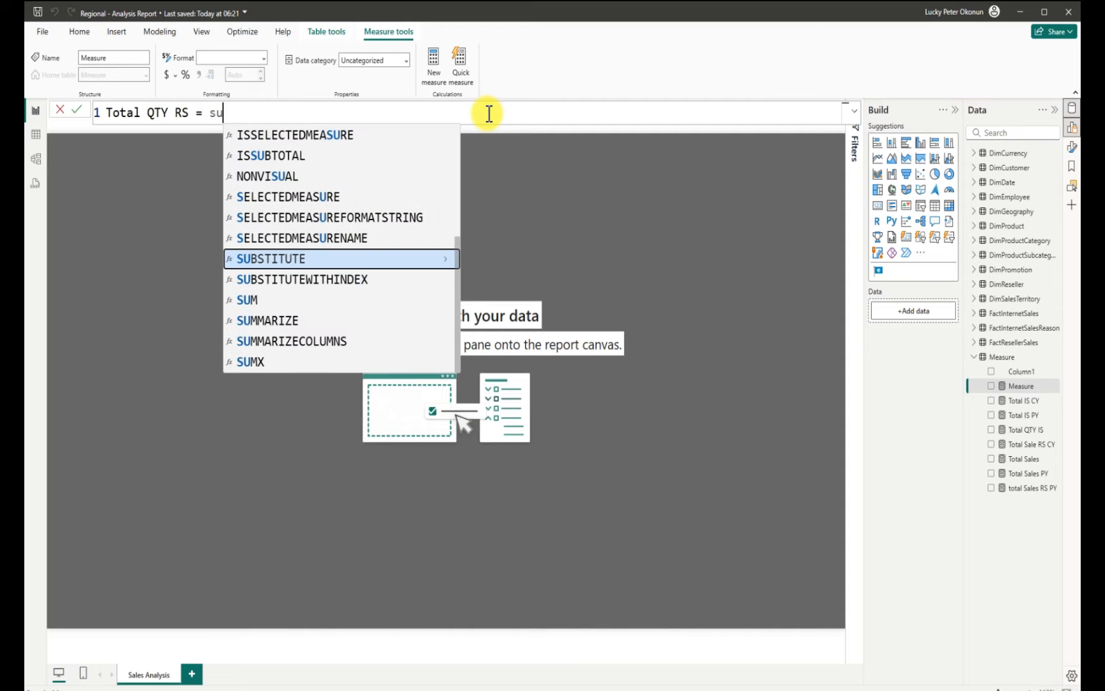
type("m")
key("Tab")
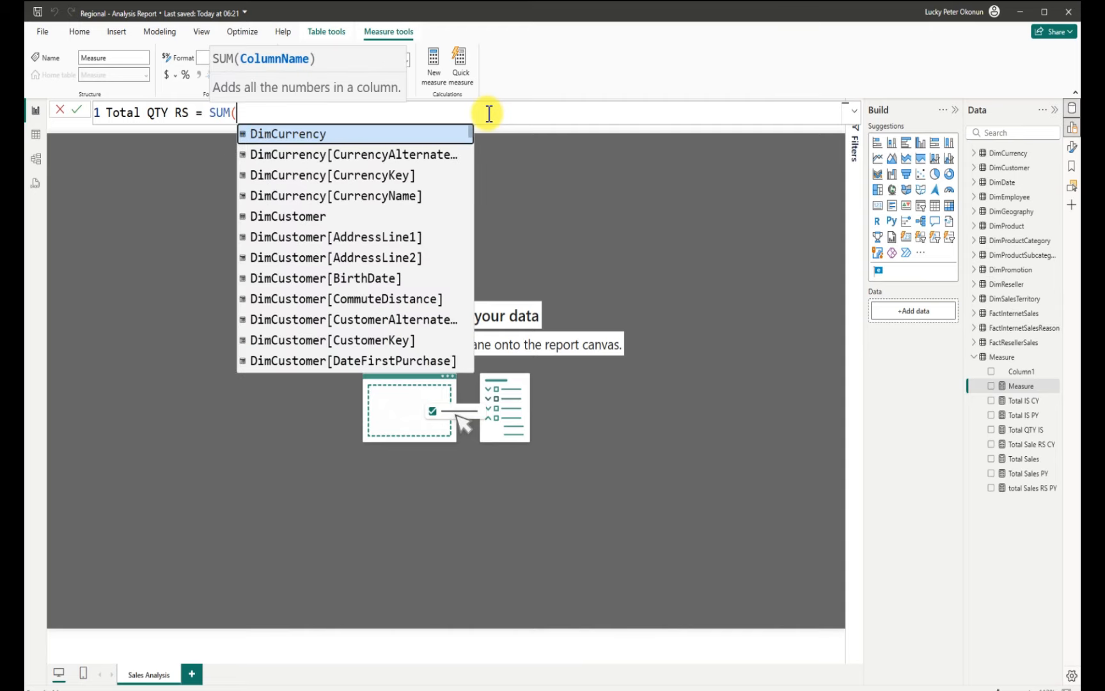
type("order")
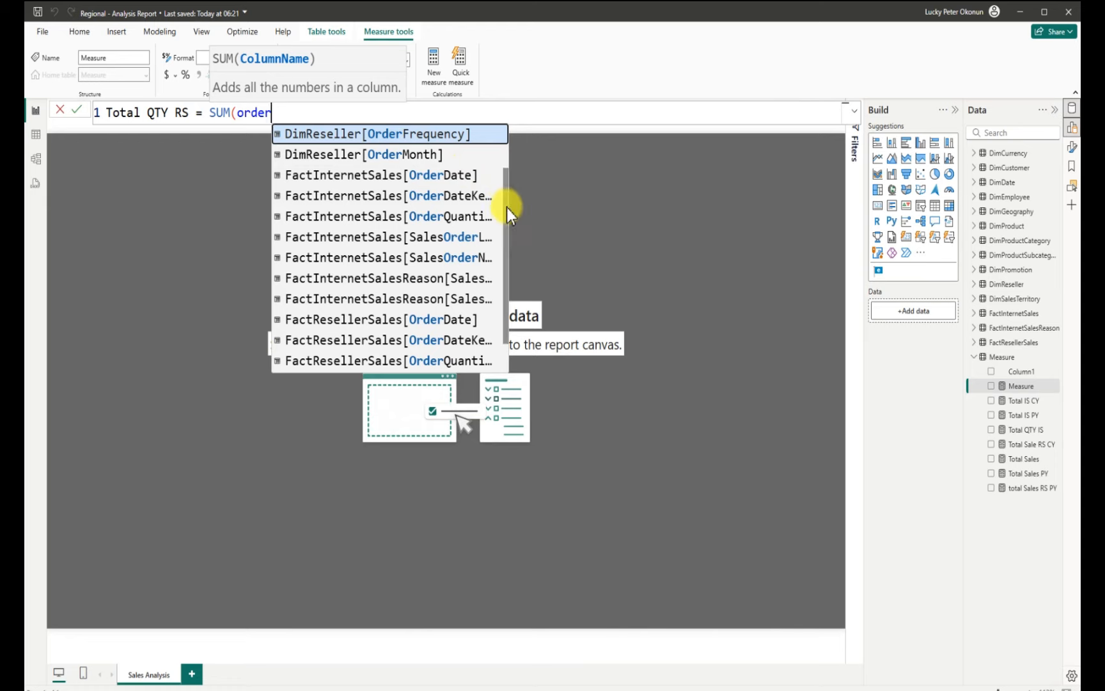
left_click_drag(507, 208, 503, 247)
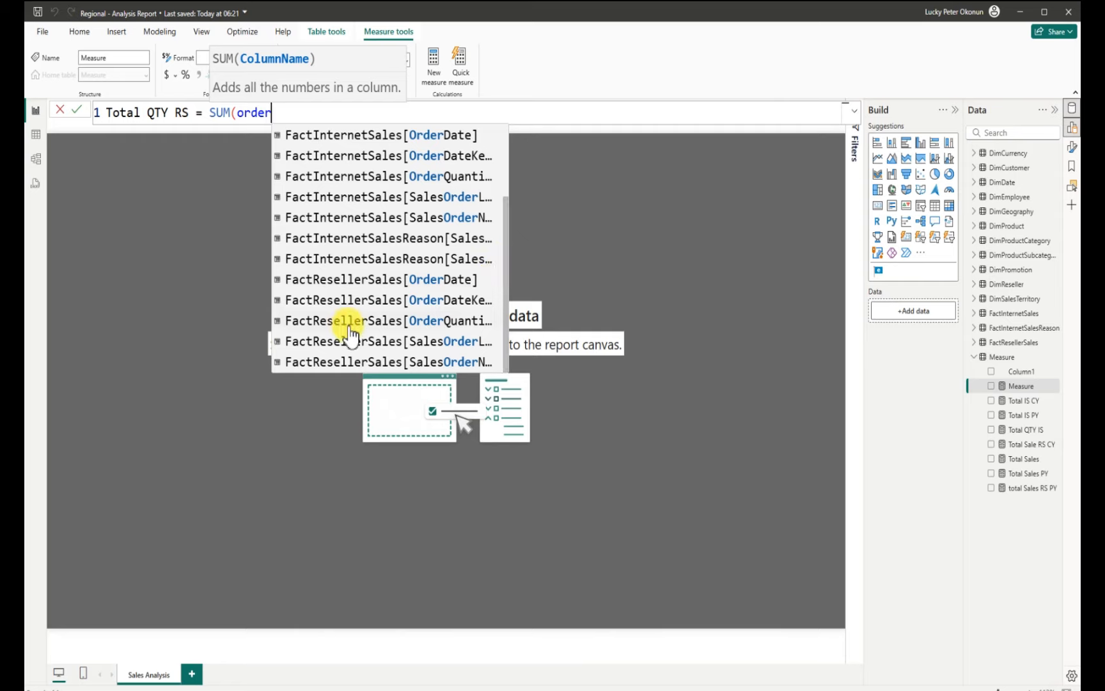
left_click(447, 320)
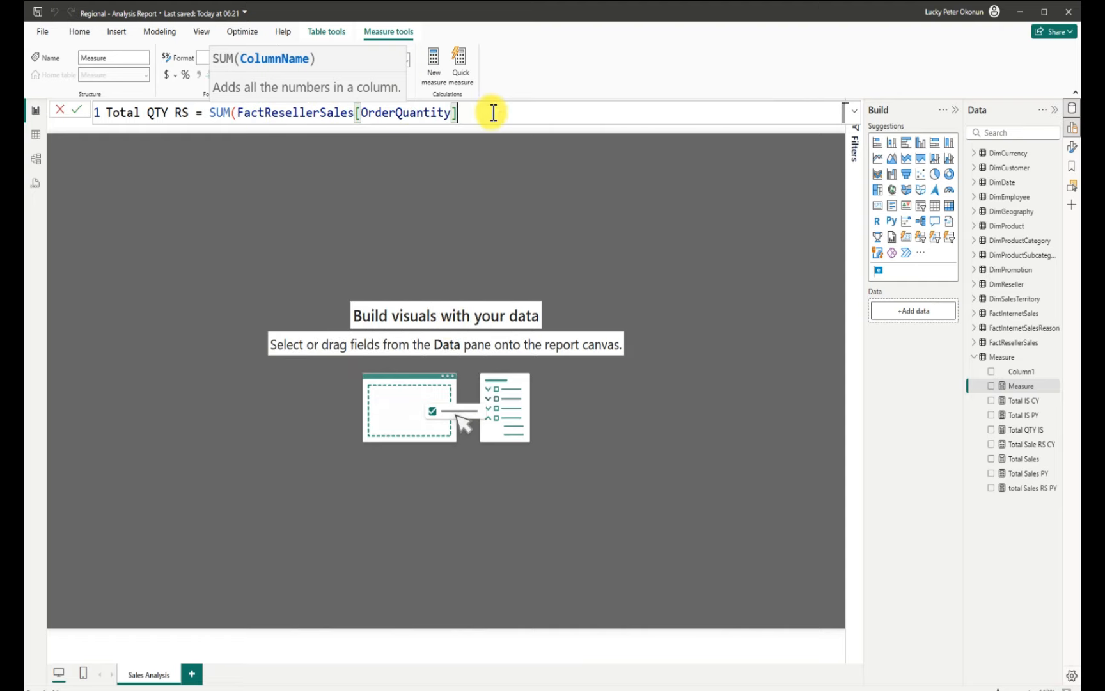
type(")")
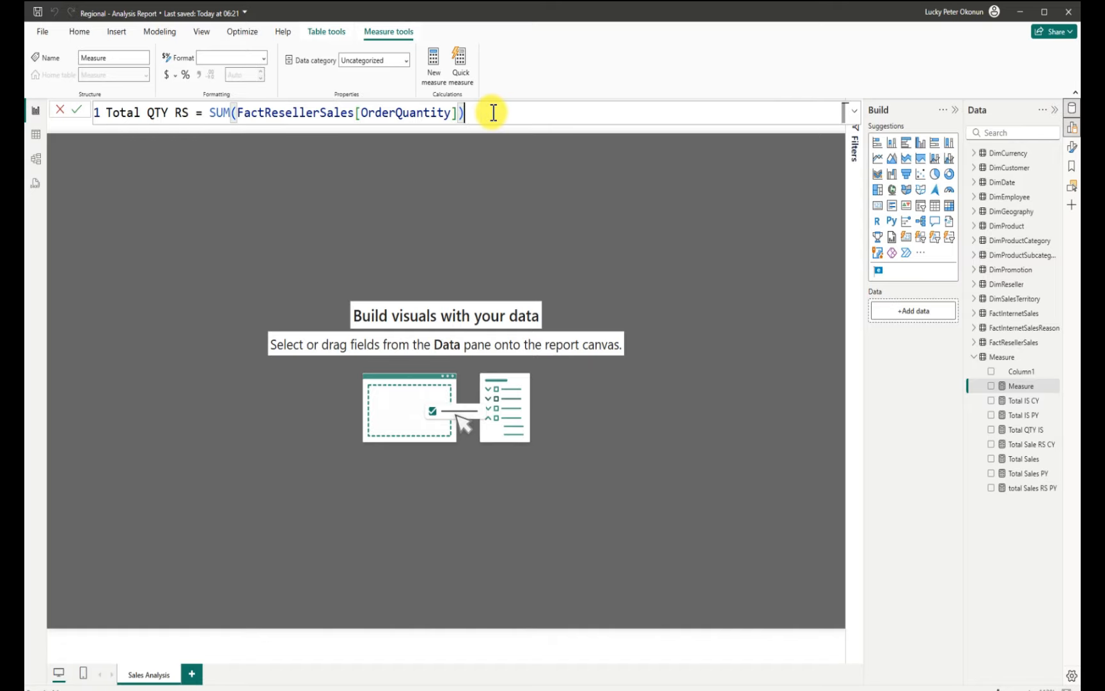
key("Return")
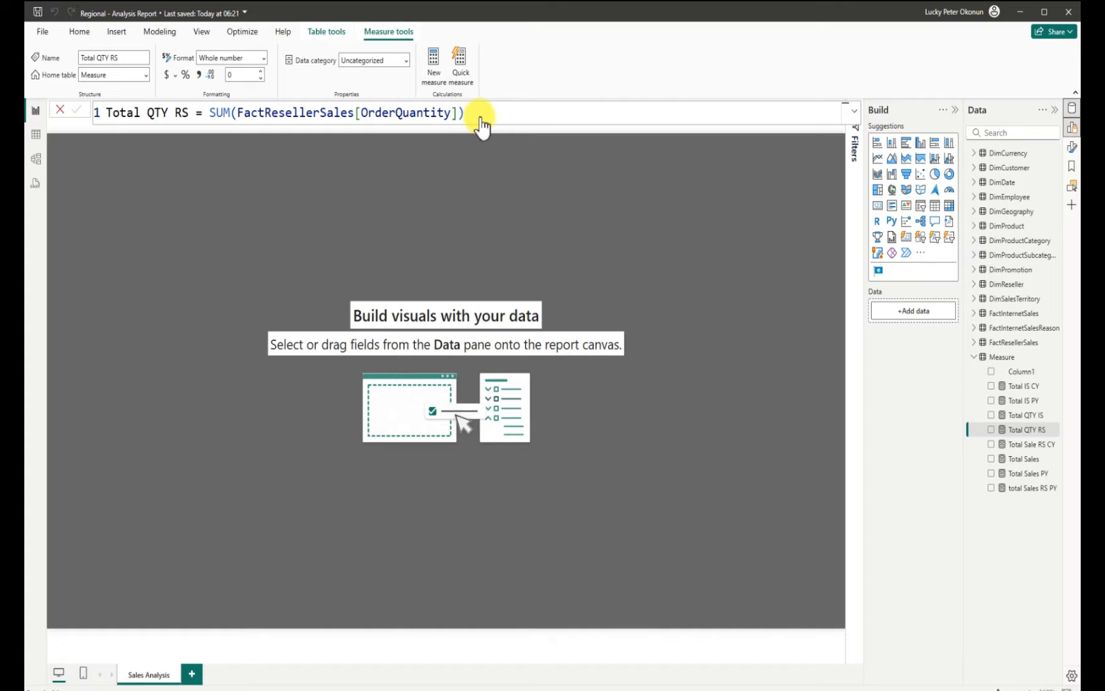
Add a measure named Total Cost IS defined as SUM(FactInternetSales[ProductStandardCost]) and commit the formula
key("BackSpace")
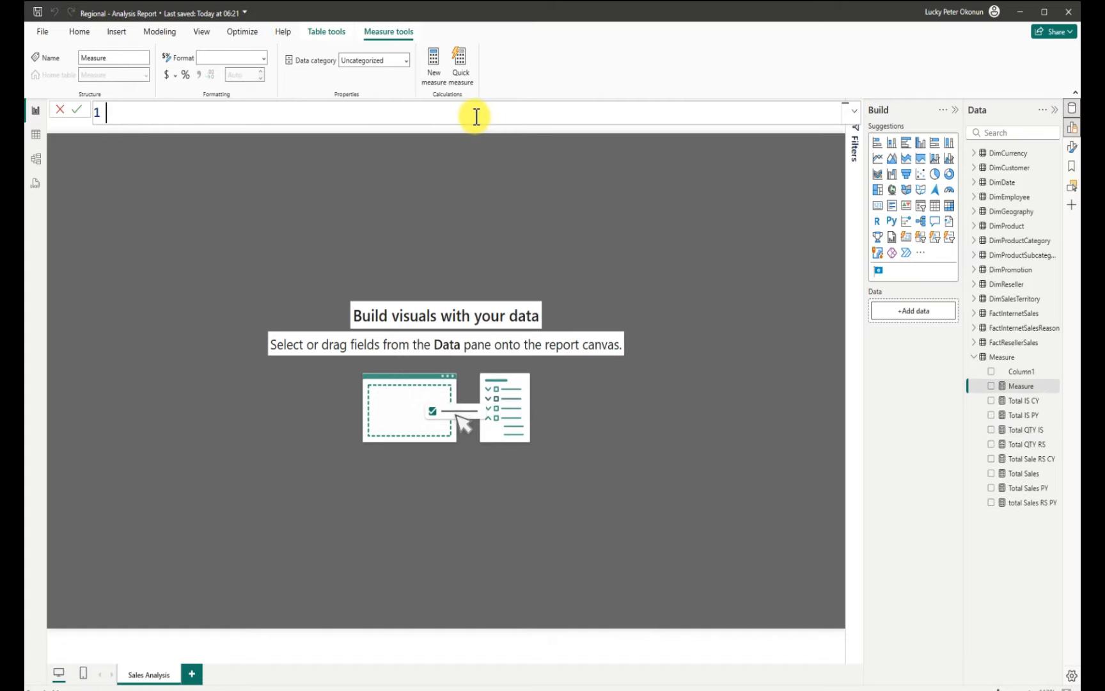
type("Total Cost IS = sum")
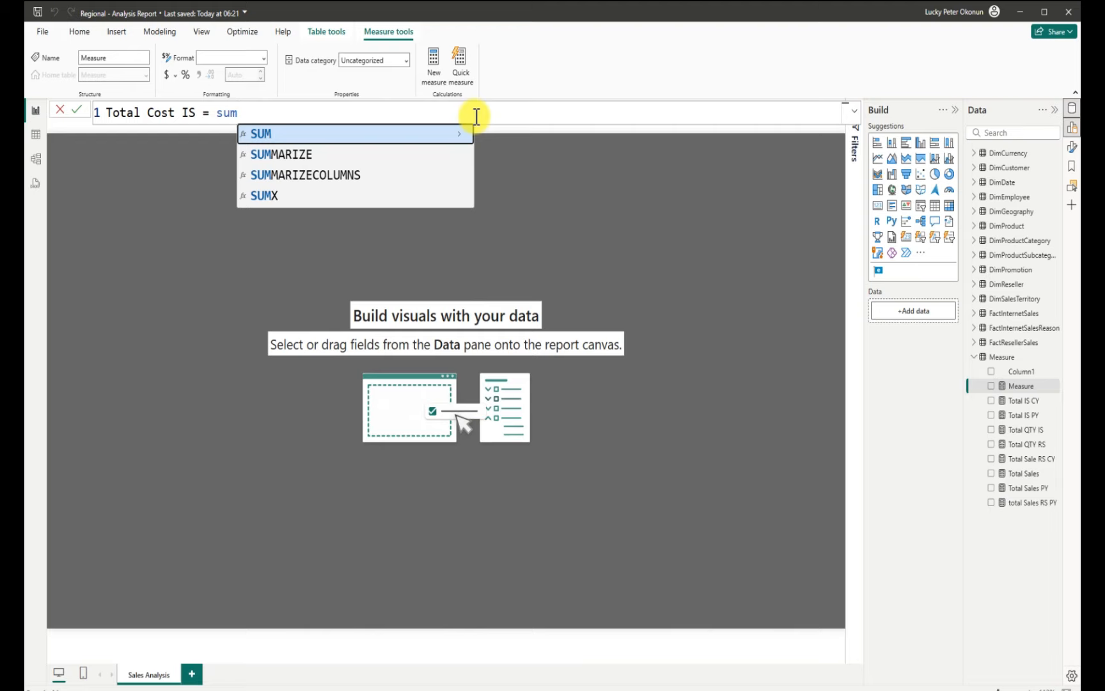
key("Tab")
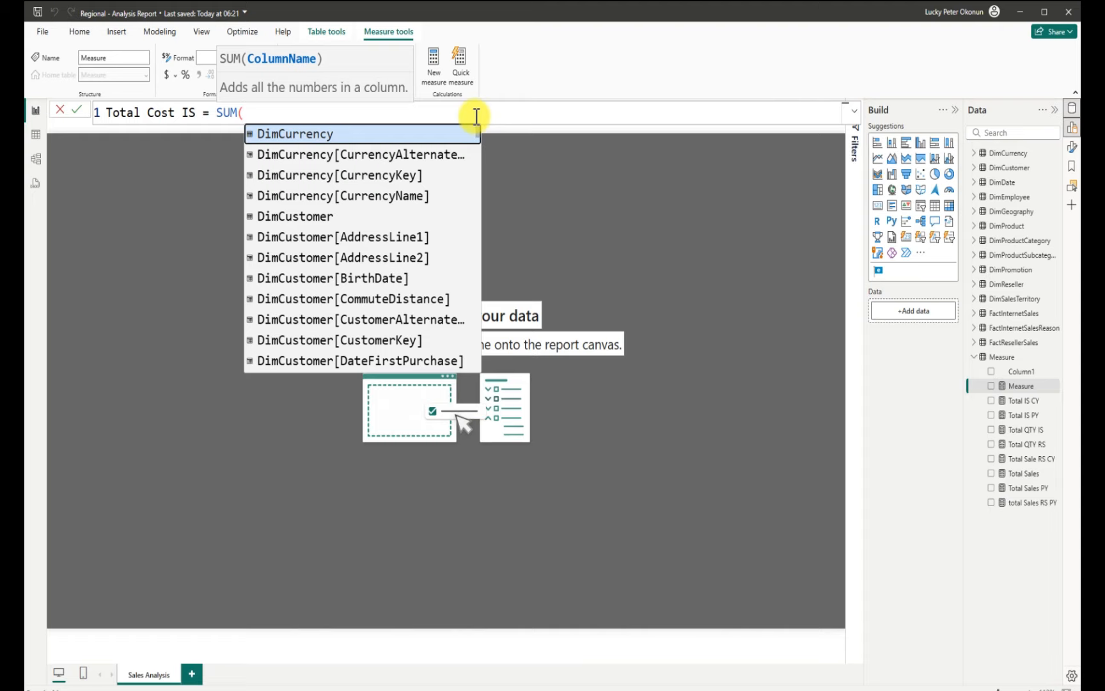
type("p")
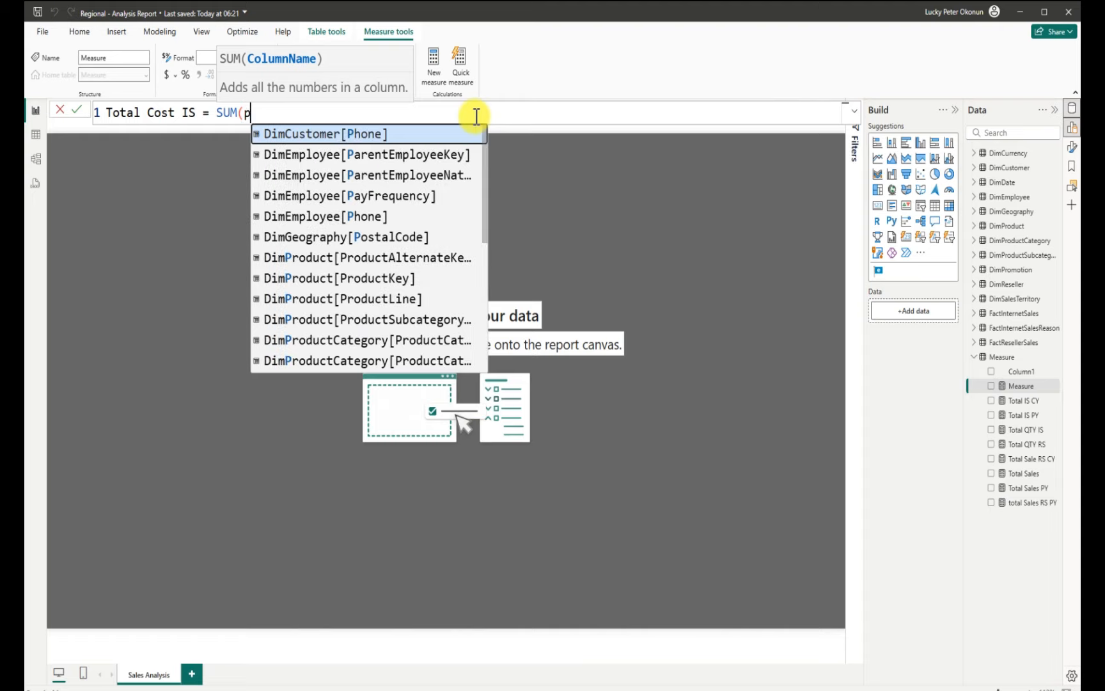
type("roduc")
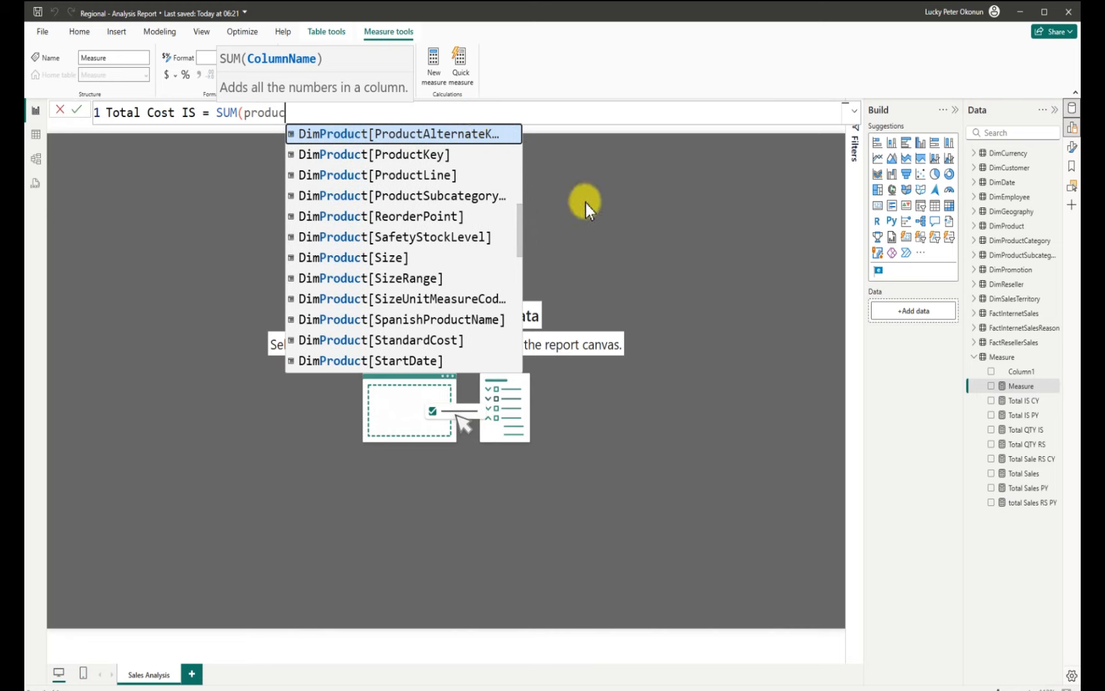
left_click_drag(519, 240, 662, 343)
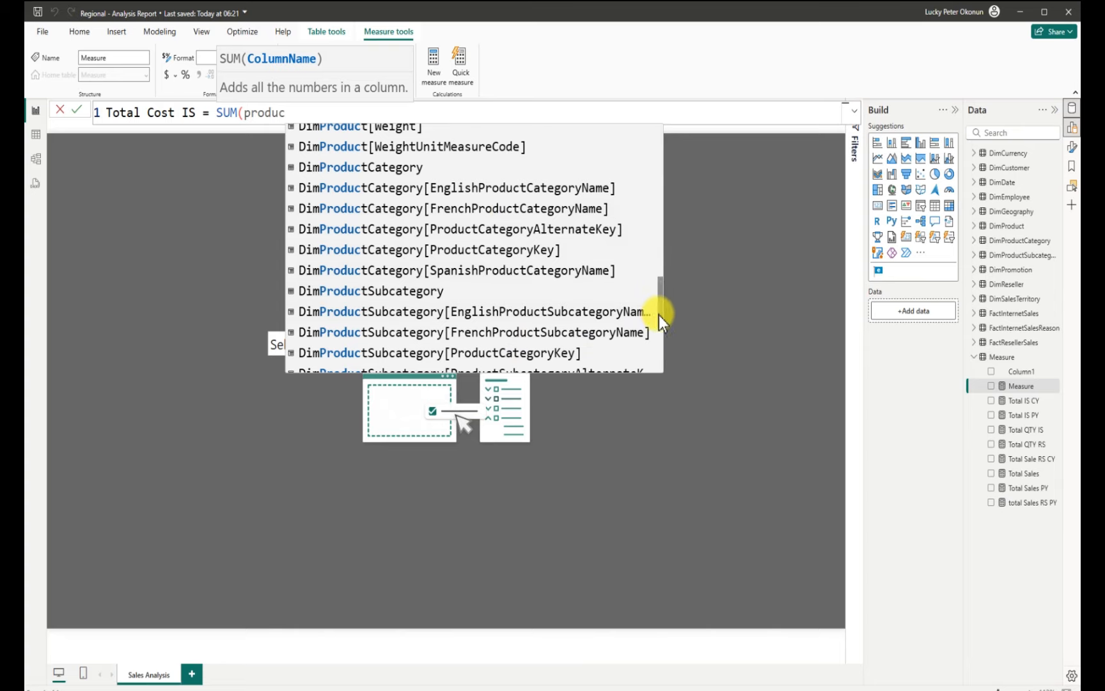
scroll(659, 315, "down", 1)
left_click_drag(660, 319, 660, 359)
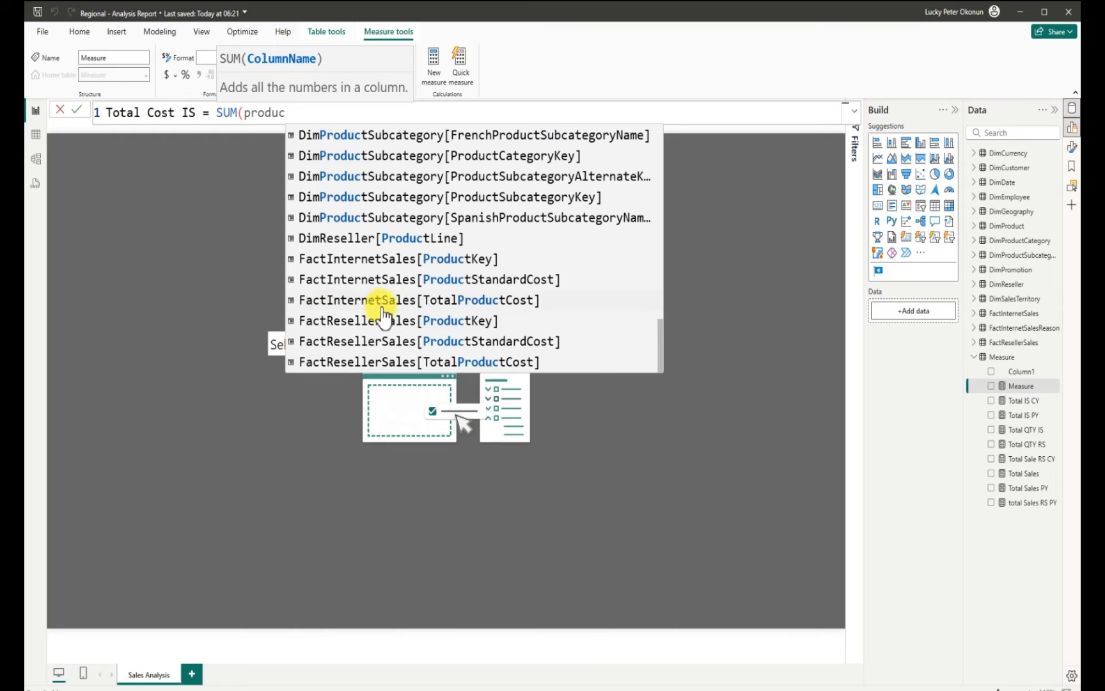
left_click(488, 279)
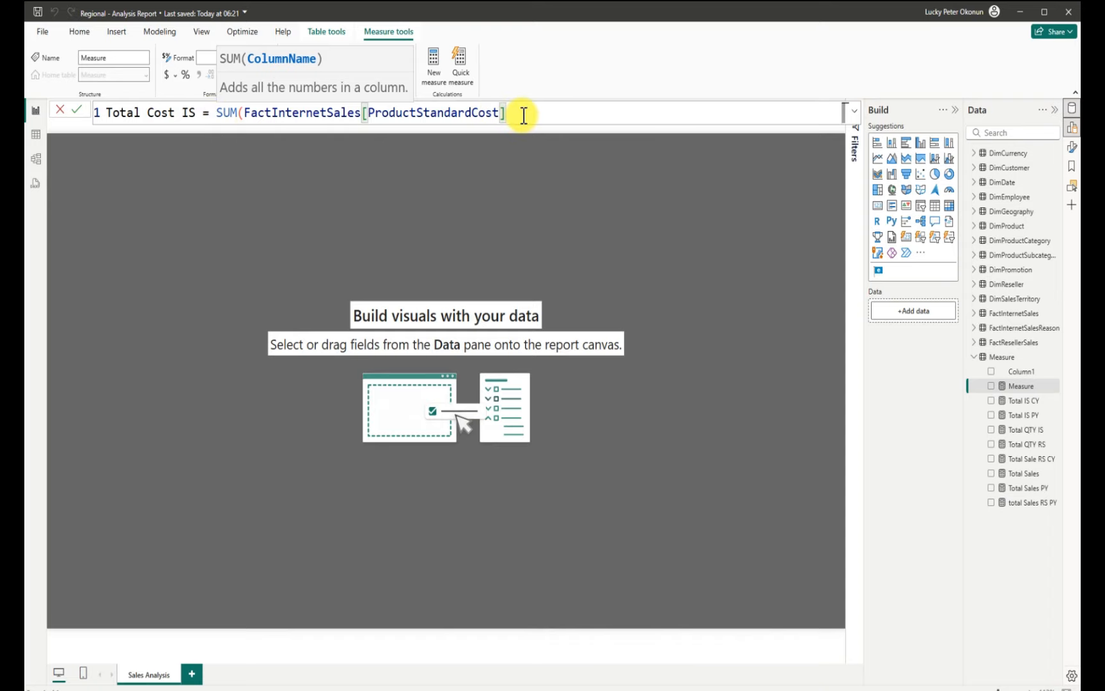
type(")")
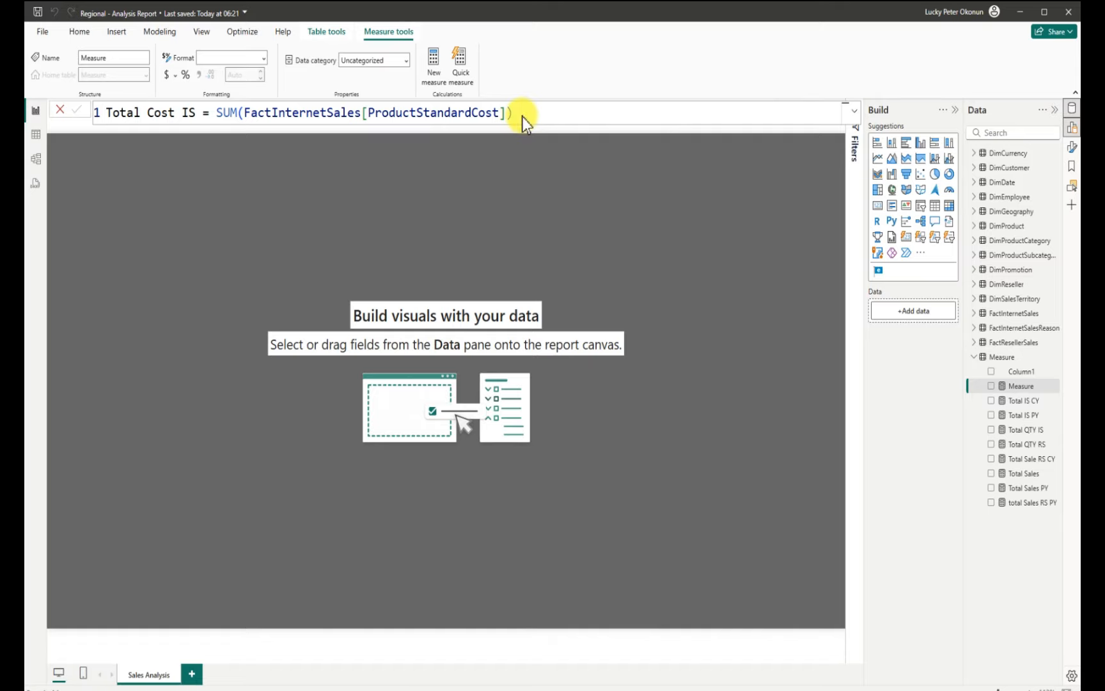
key("Return")
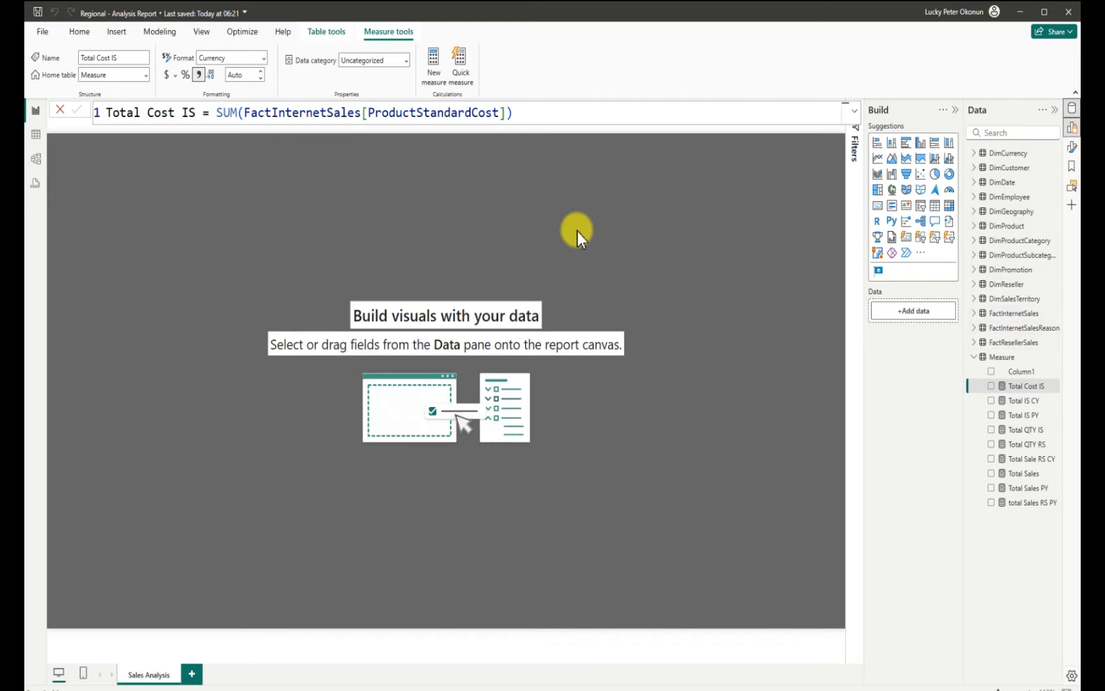
Add a new measure named "Total Cost RS", with two spaces before RS, whose formula begins with SUM(
left_click(433, 61)
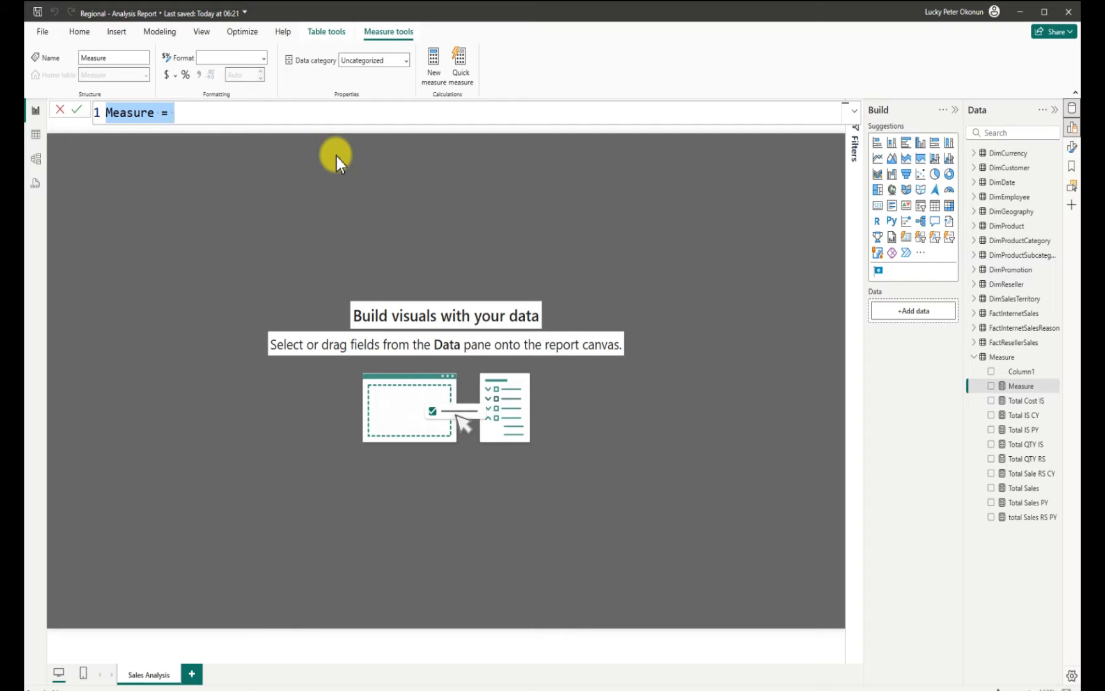
key("BackSpace")
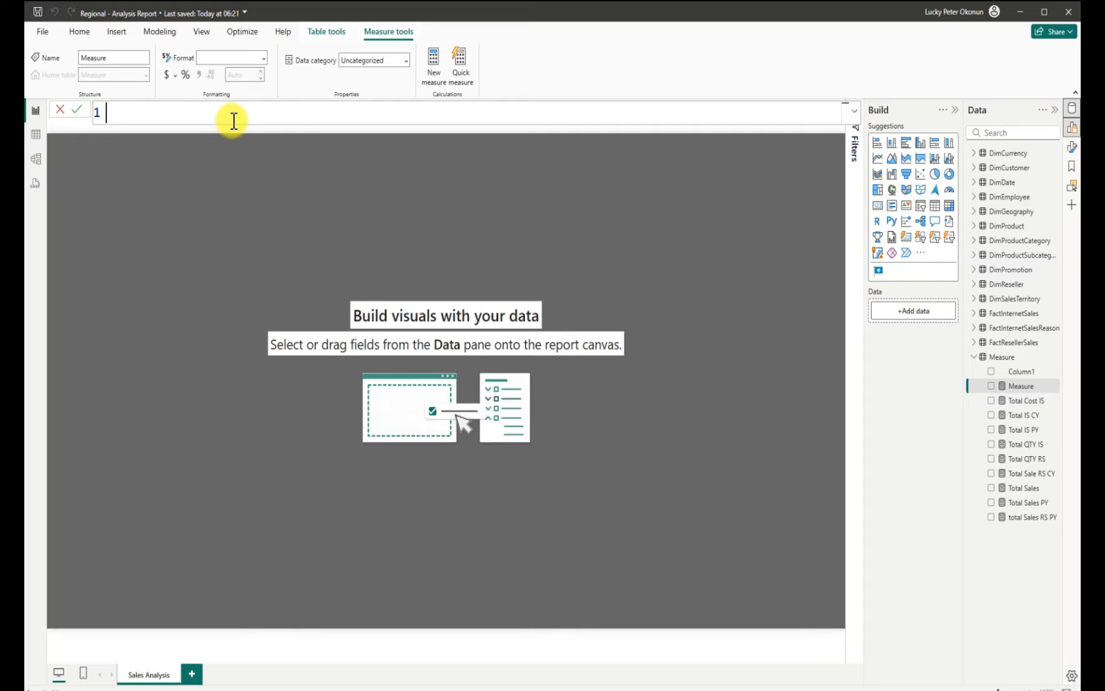
type("Total Cost  RS = SUM")
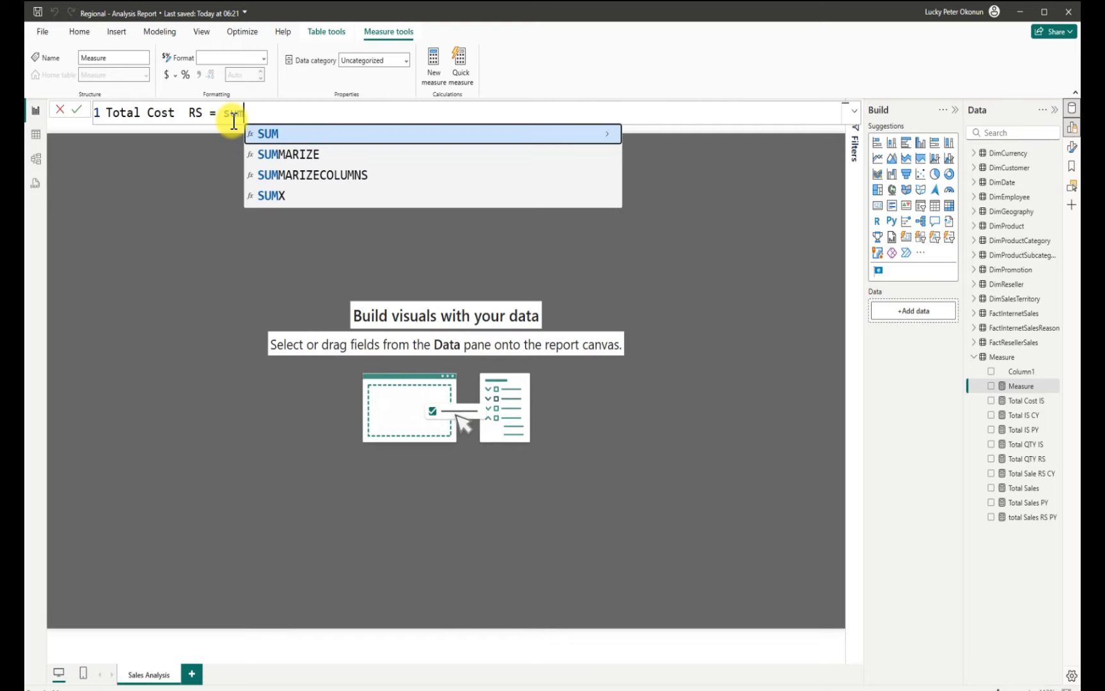
type("(")
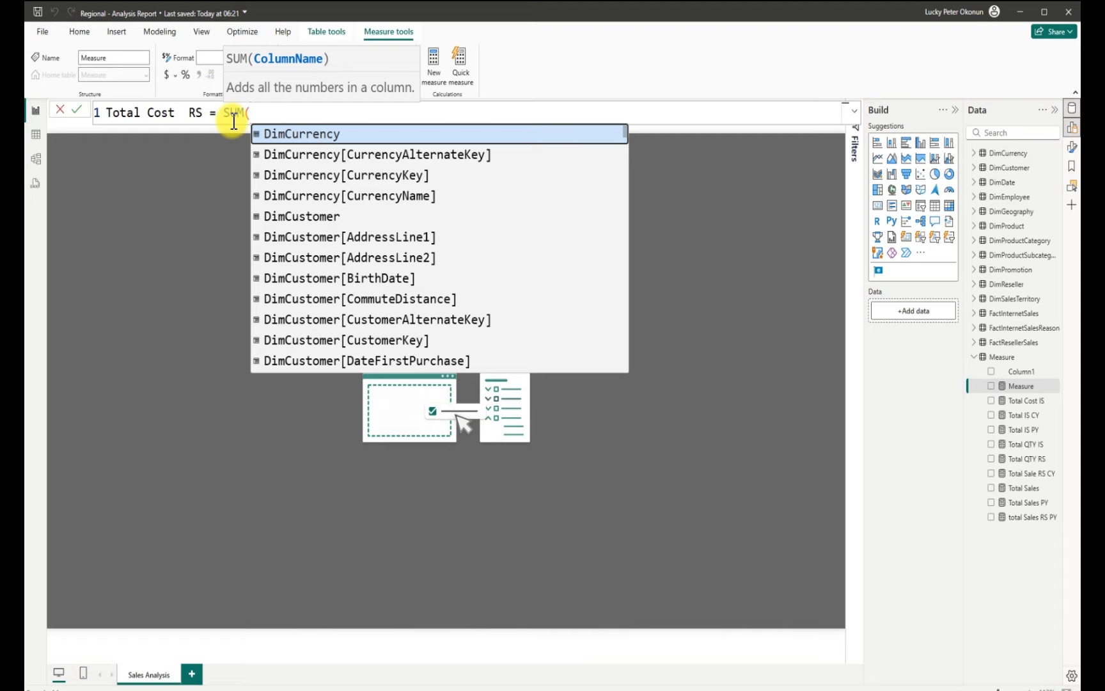
type("stat")
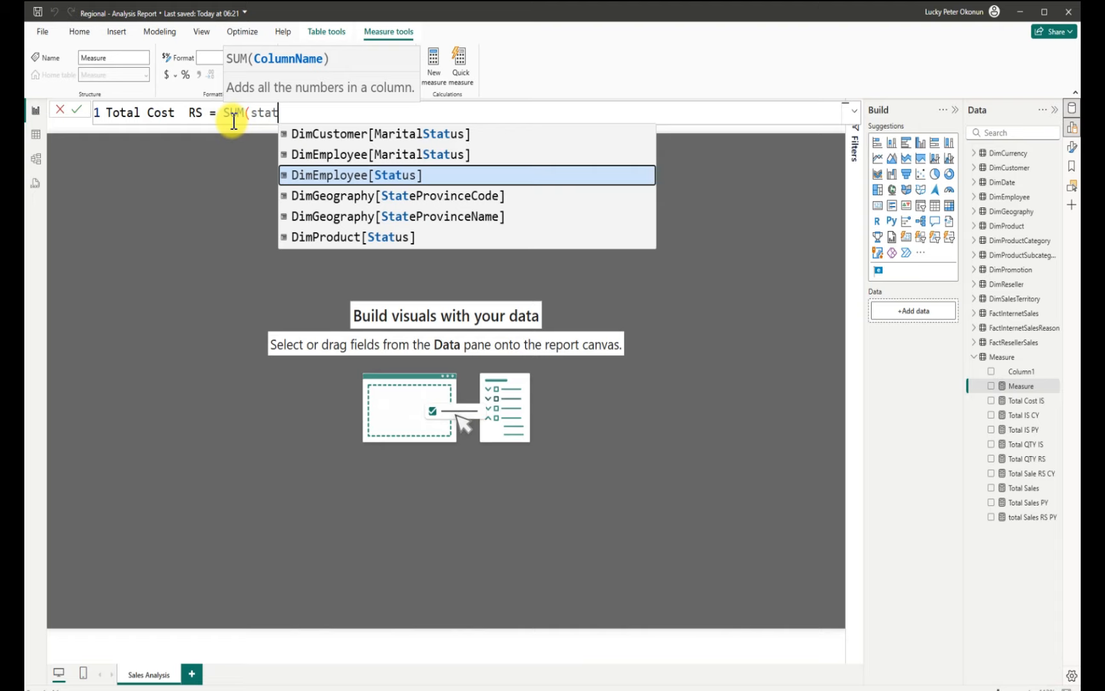
key("BackSpace")
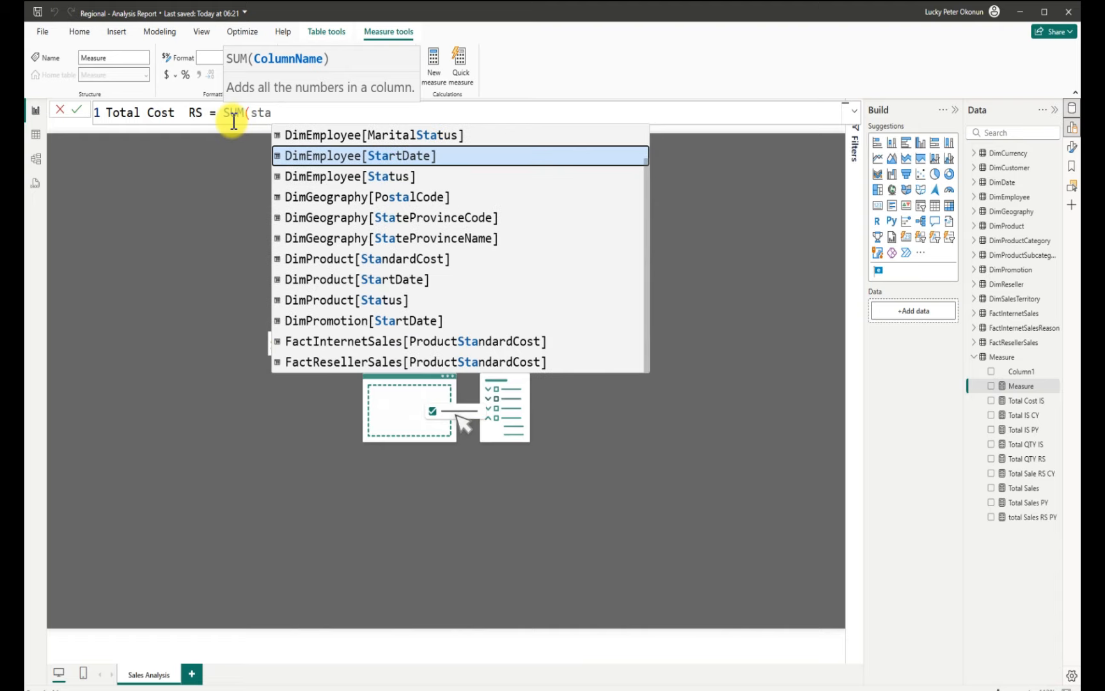
type("dand")
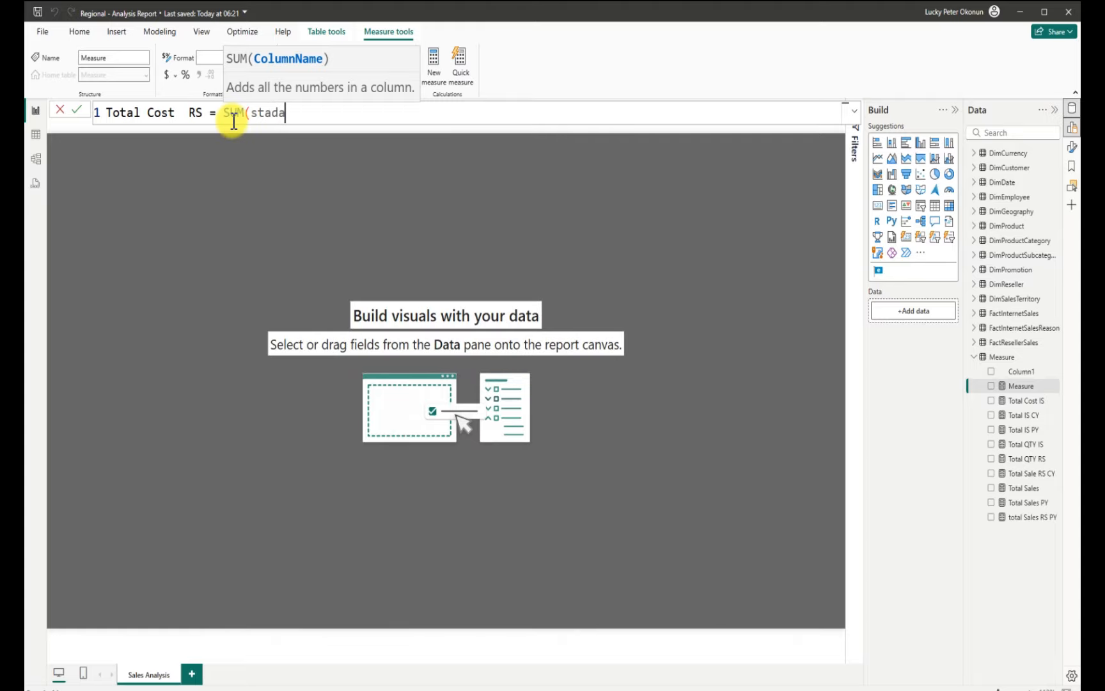
key("BackSpace")
key("BackSpace")
key("BackSpace")
key("BackSpace")
key("BackSpace")
key("BackSpace")
key("BackSpace")
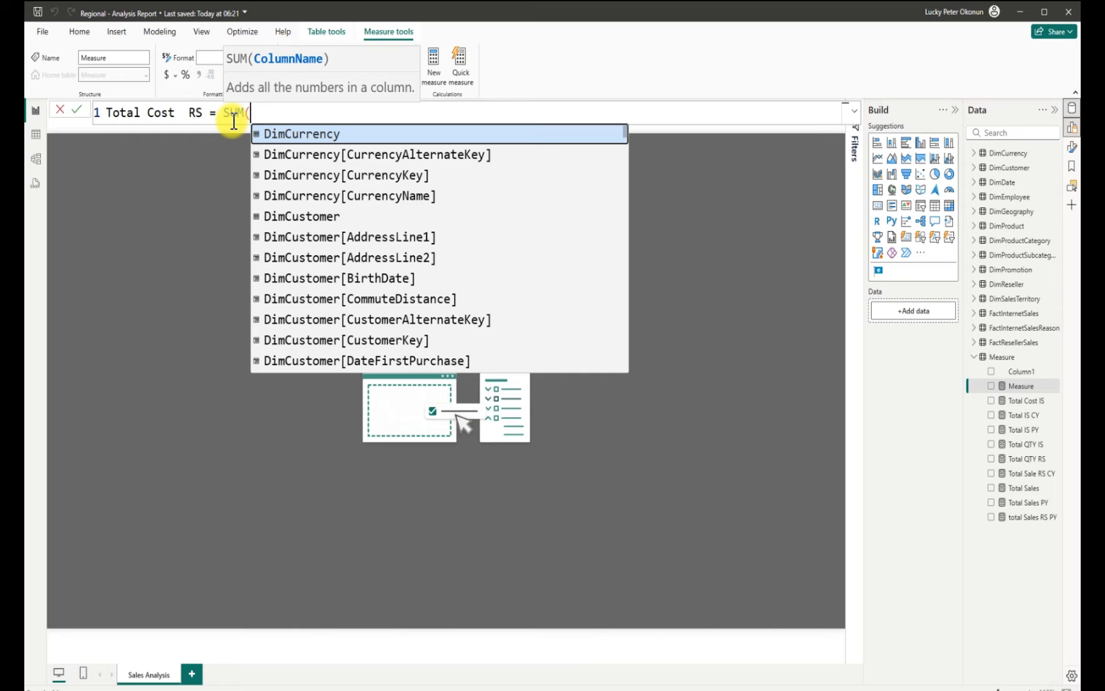
Complete the SUM with FactResellerSales[ProductStandardCost], close the parenthesis and commit the reseller cost formula
type("product")
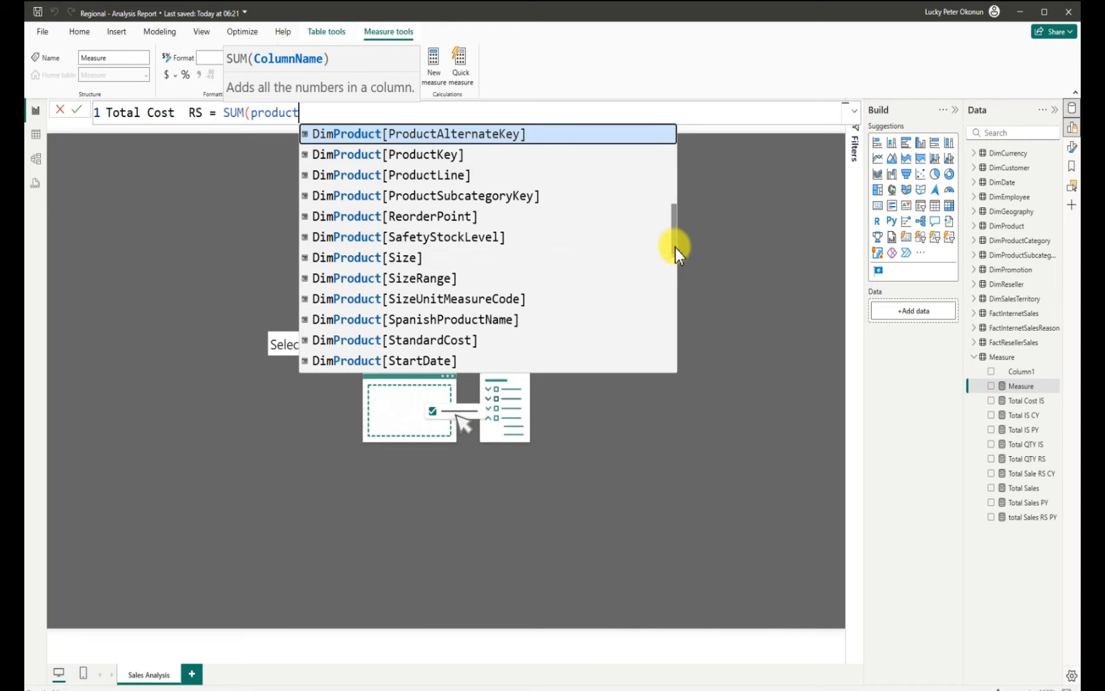
left_click_drag(675, 247, 682, 377)
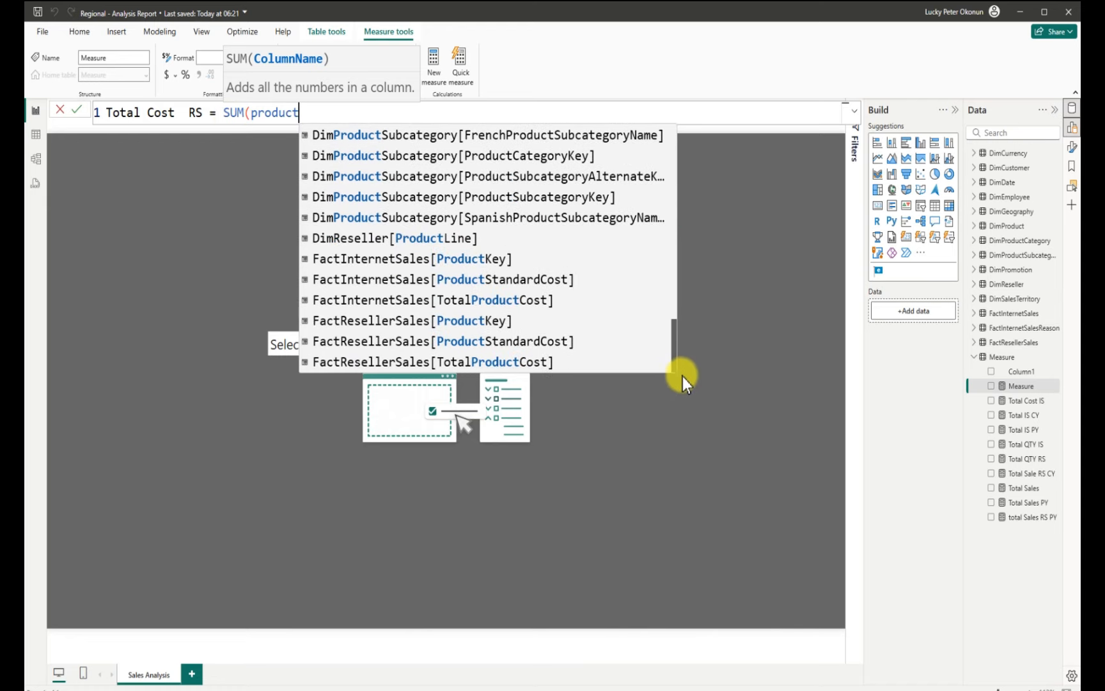
left_click(503, 342)
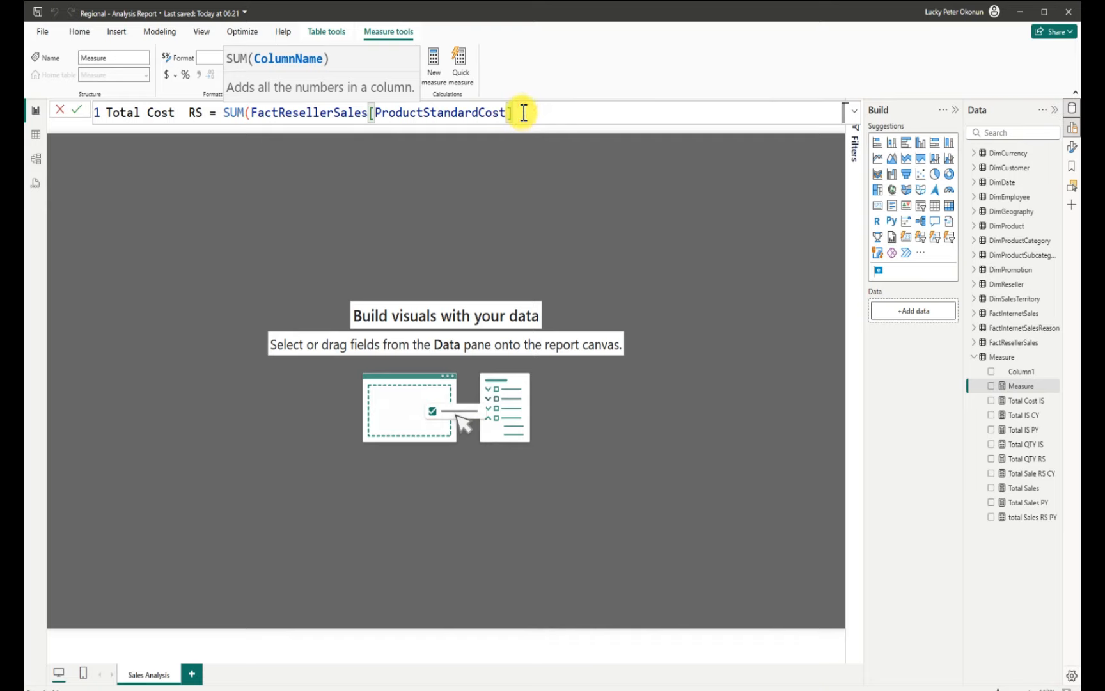
type(")")
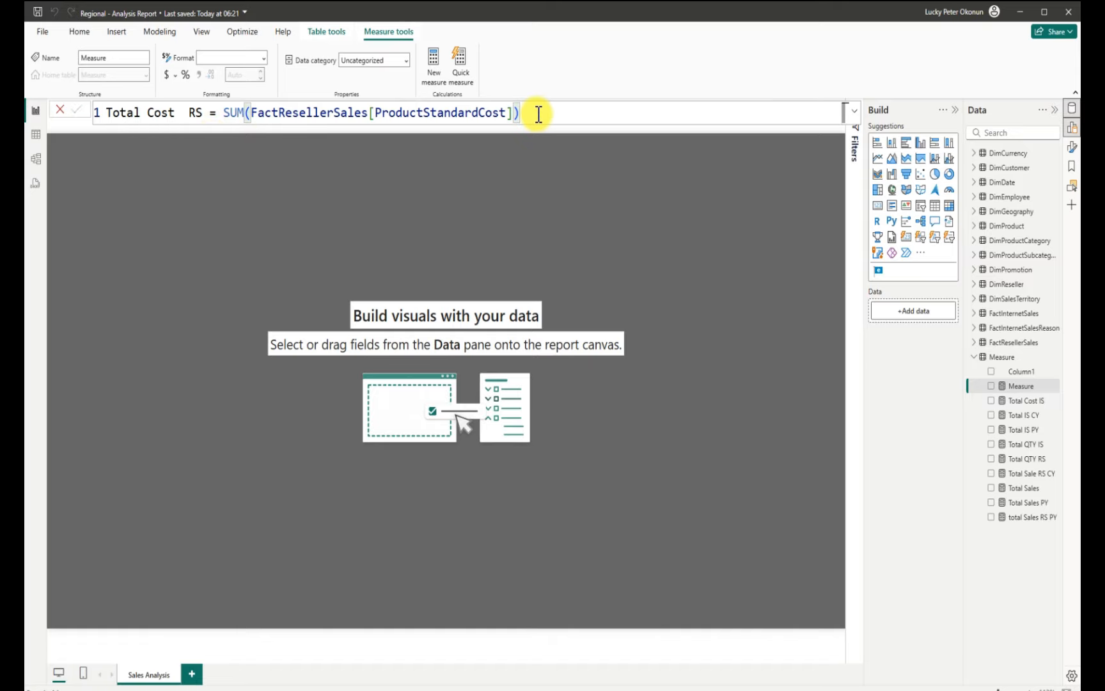
key("Return")
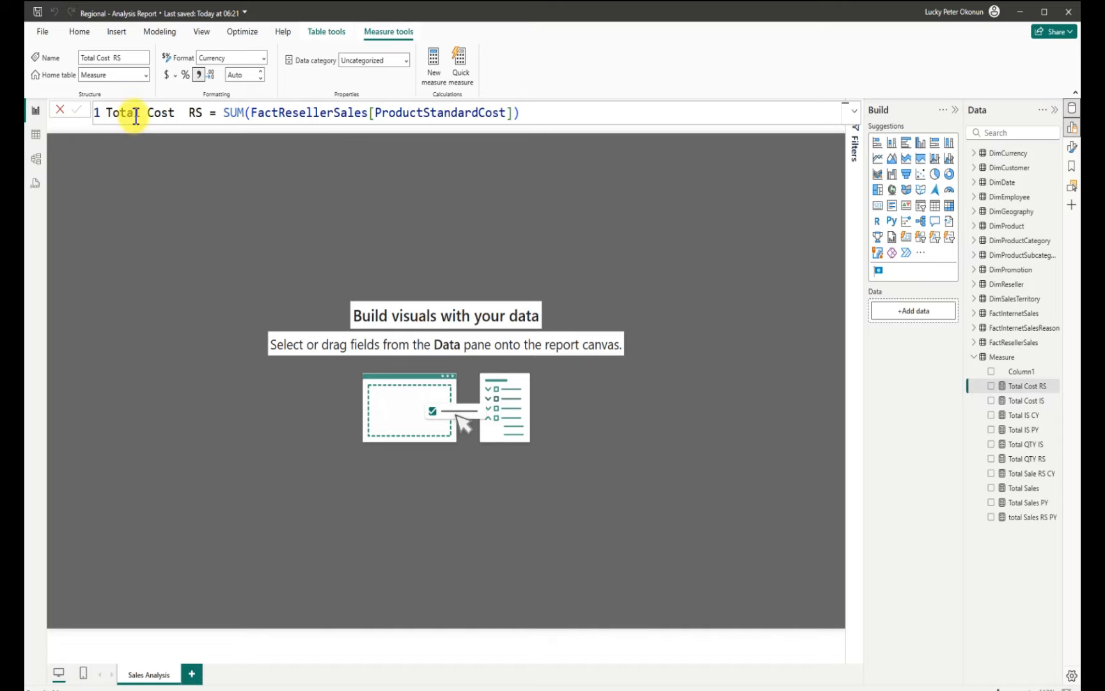
Add a measure named Total Cost defined as [Total Cost IS] + [Total Cost RS] and commit the formula
left_click(432, 59)
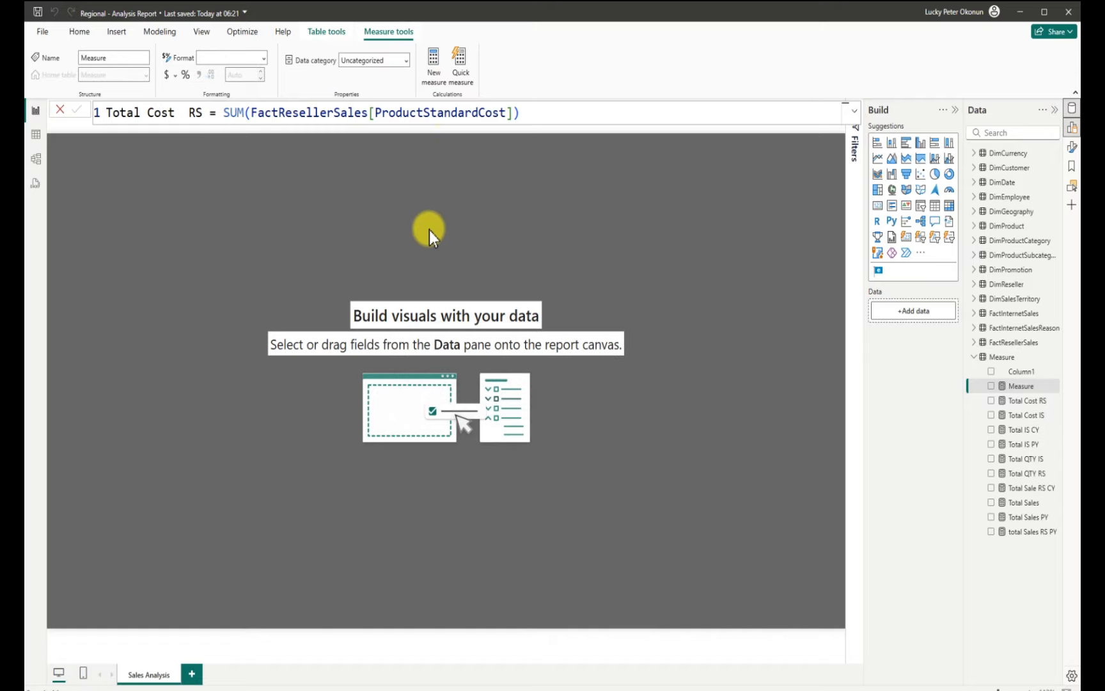
key("BackSpace")
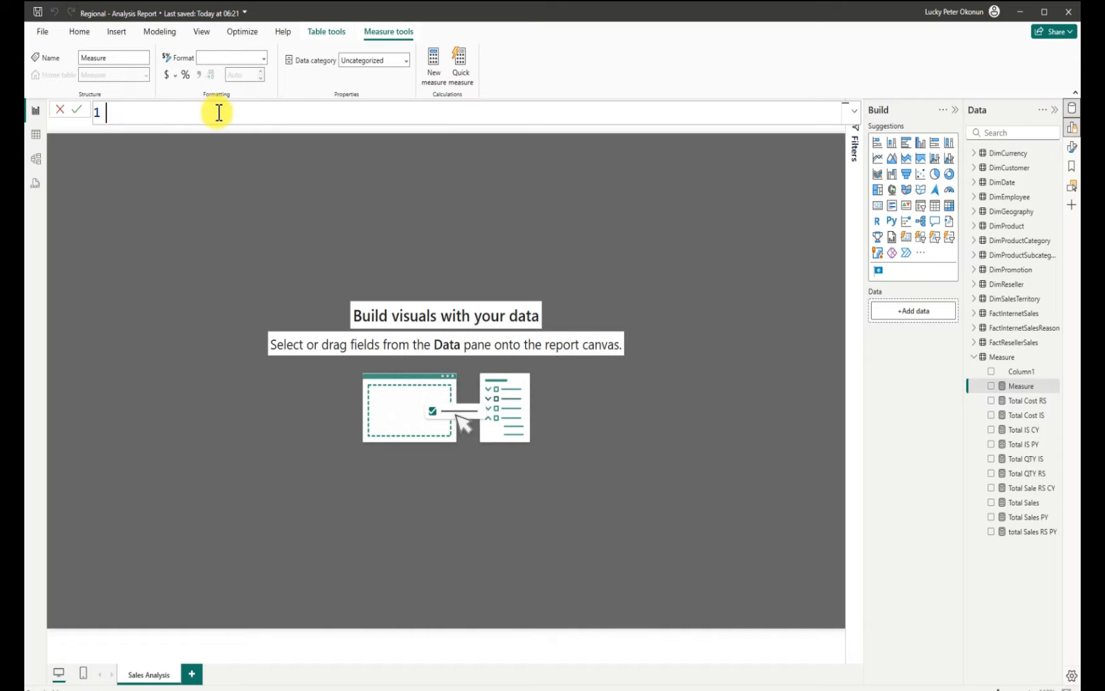
type("Total Cost =")
type("total")
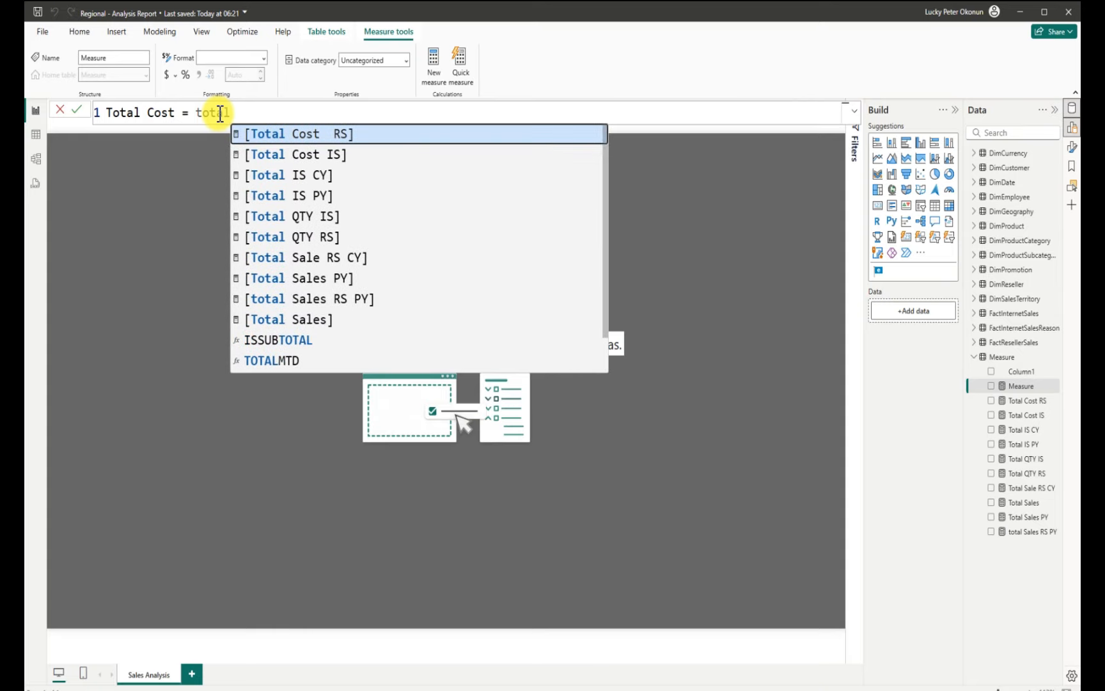
left_click(305, 154)
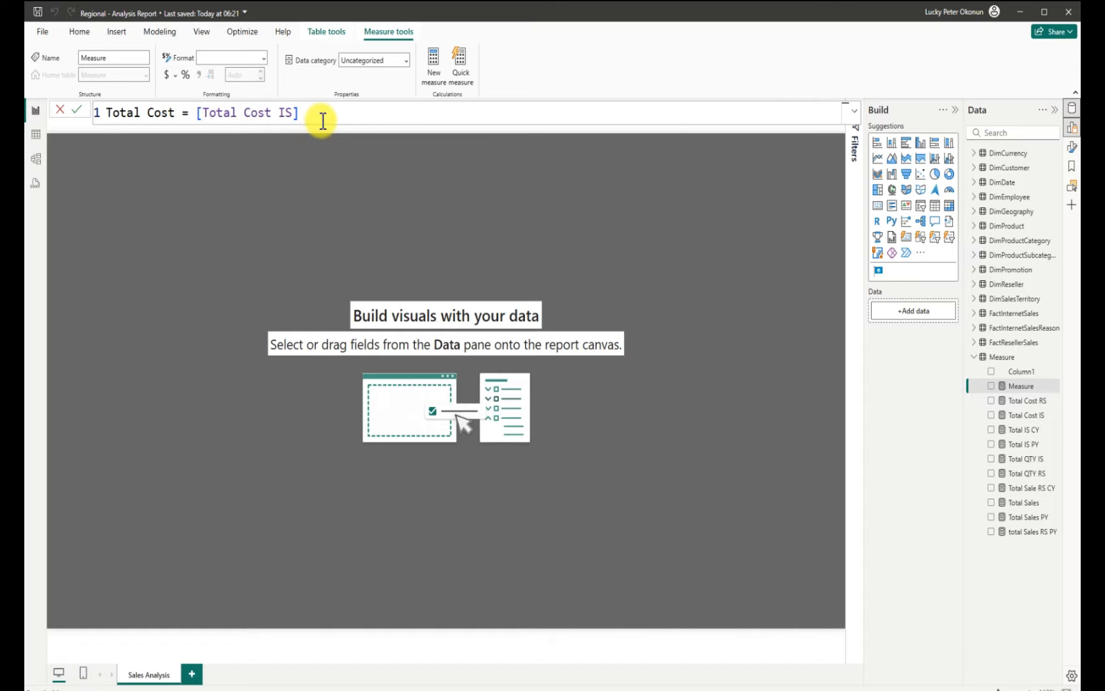
type("+ t")
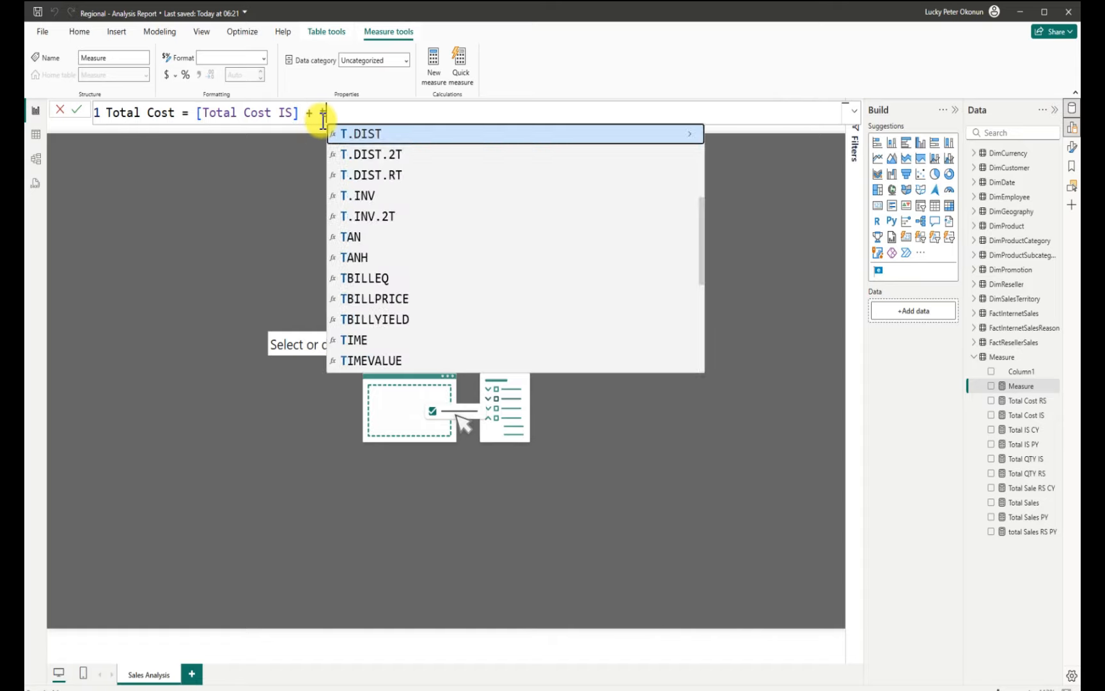
type("otal")
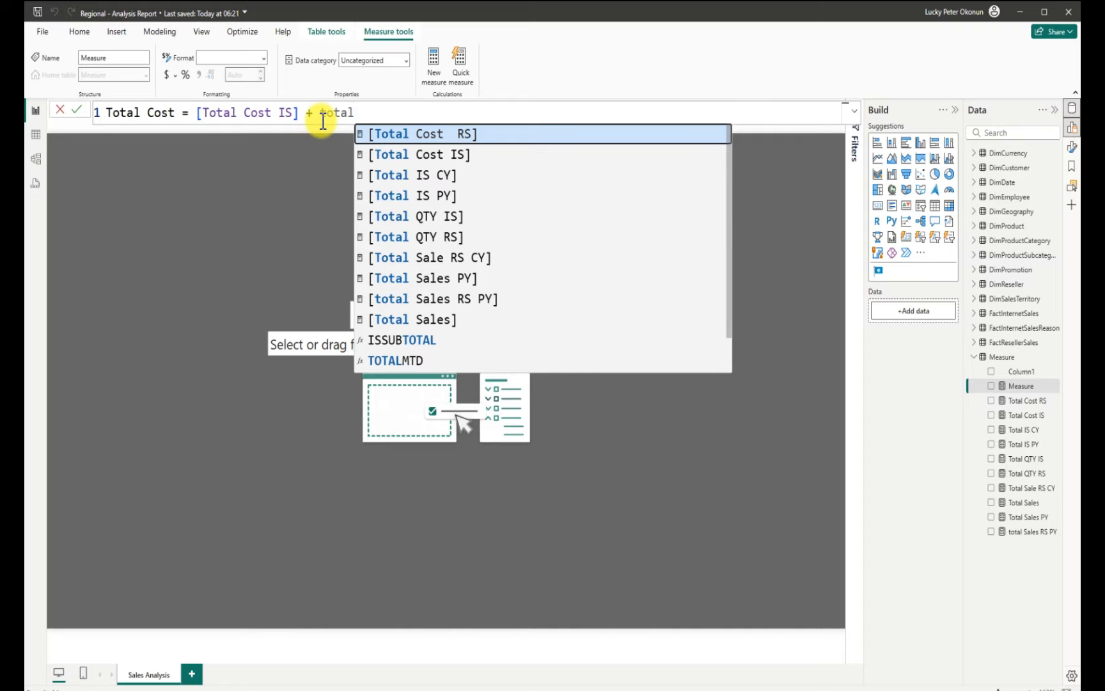
left_click(419, 136)
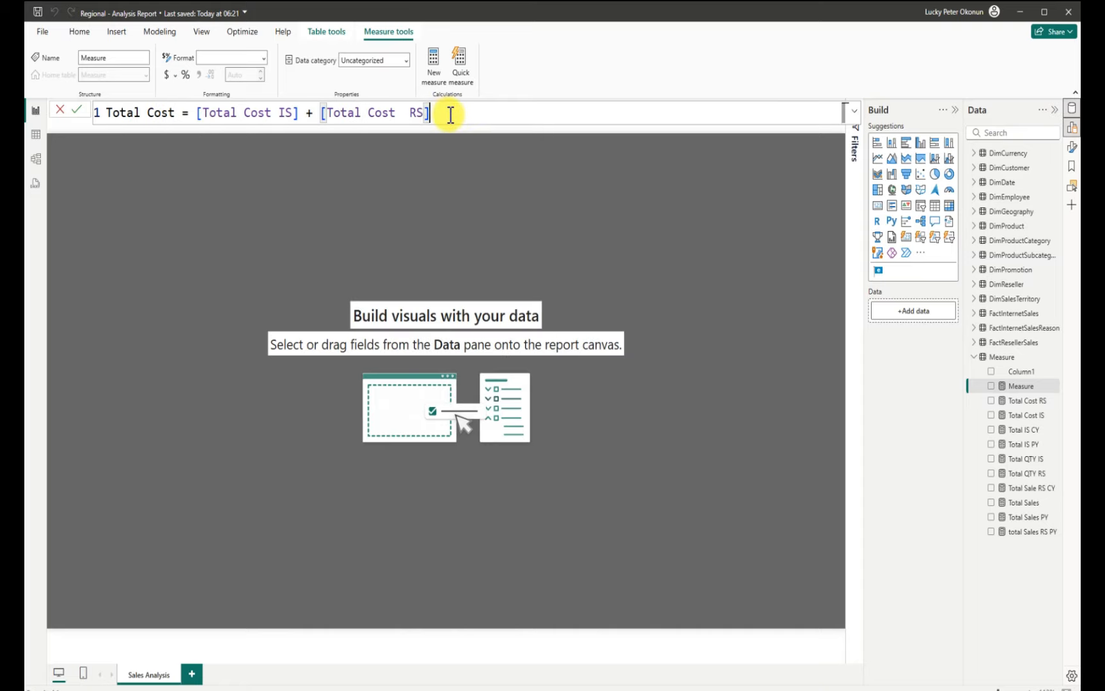
key("Return")
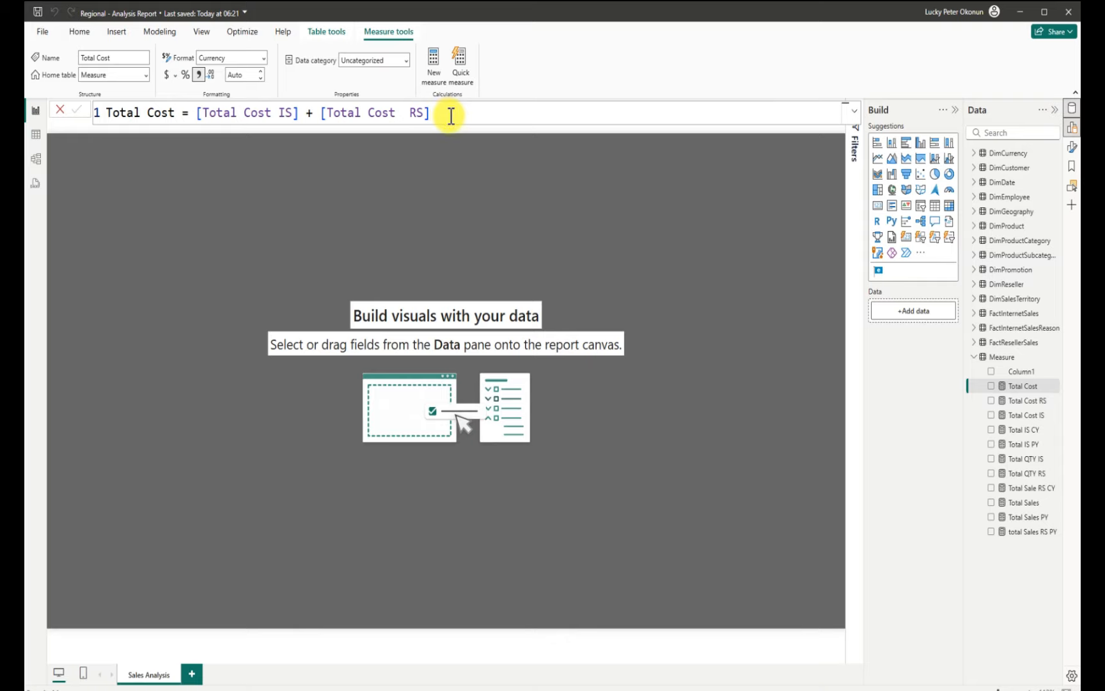
Add a measure named Margin IS defined as [Total IS CY]-[Total Cost IS] and commit the formula
left_click(433, 59)
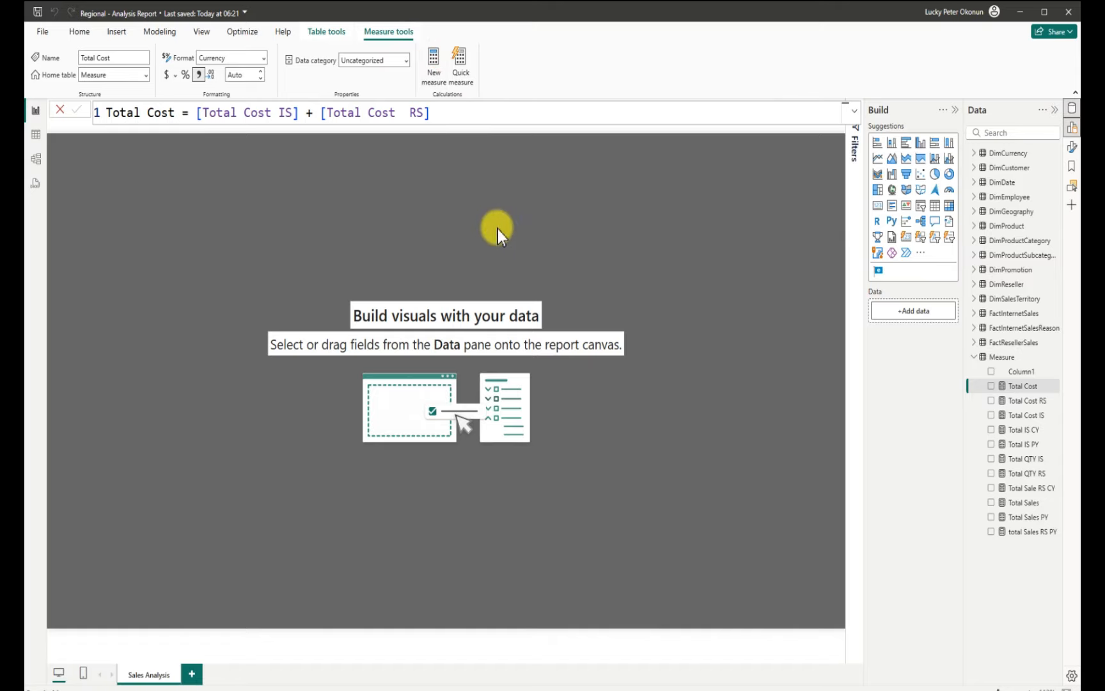
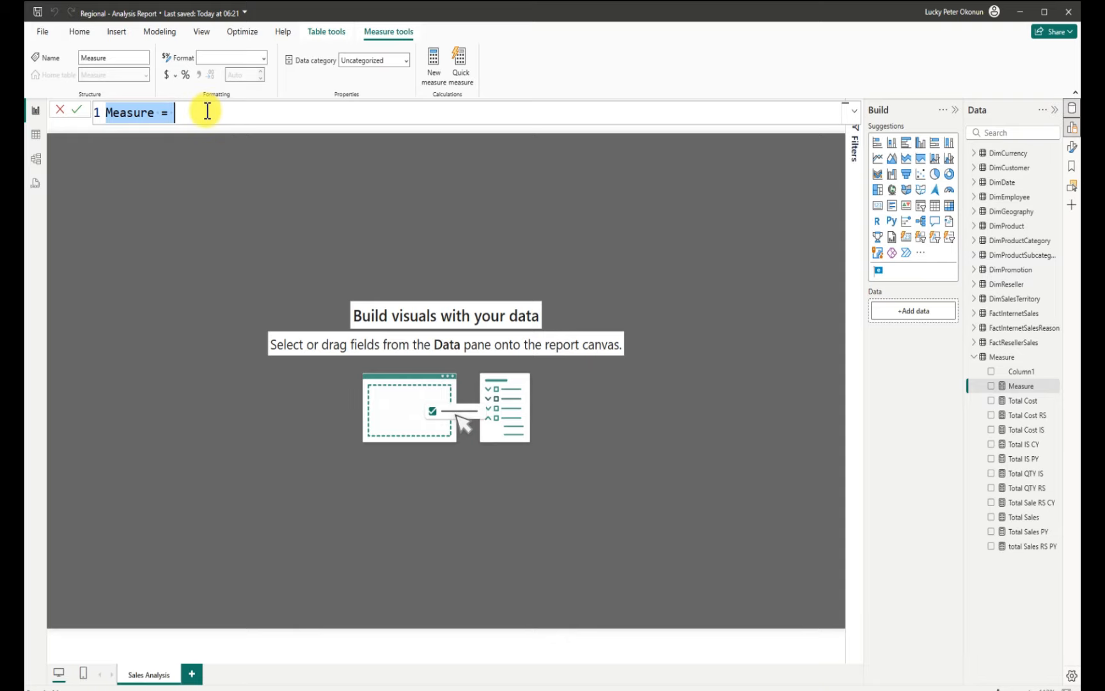
key("BackSpace")
type("M")
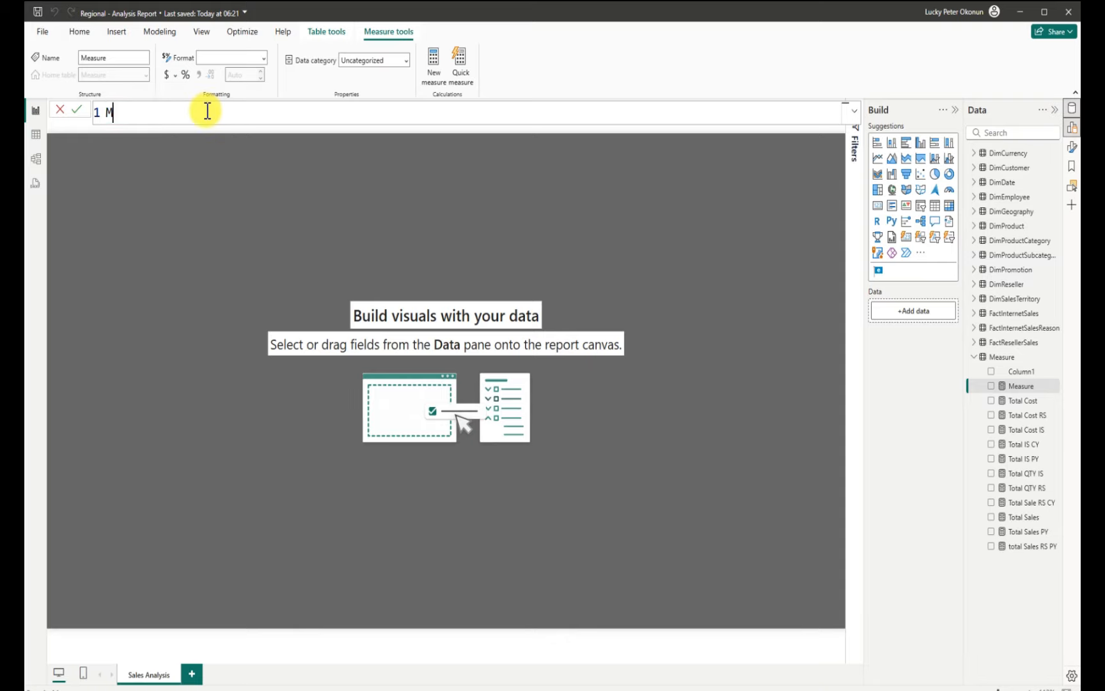
type("argin IS =")
type("to")
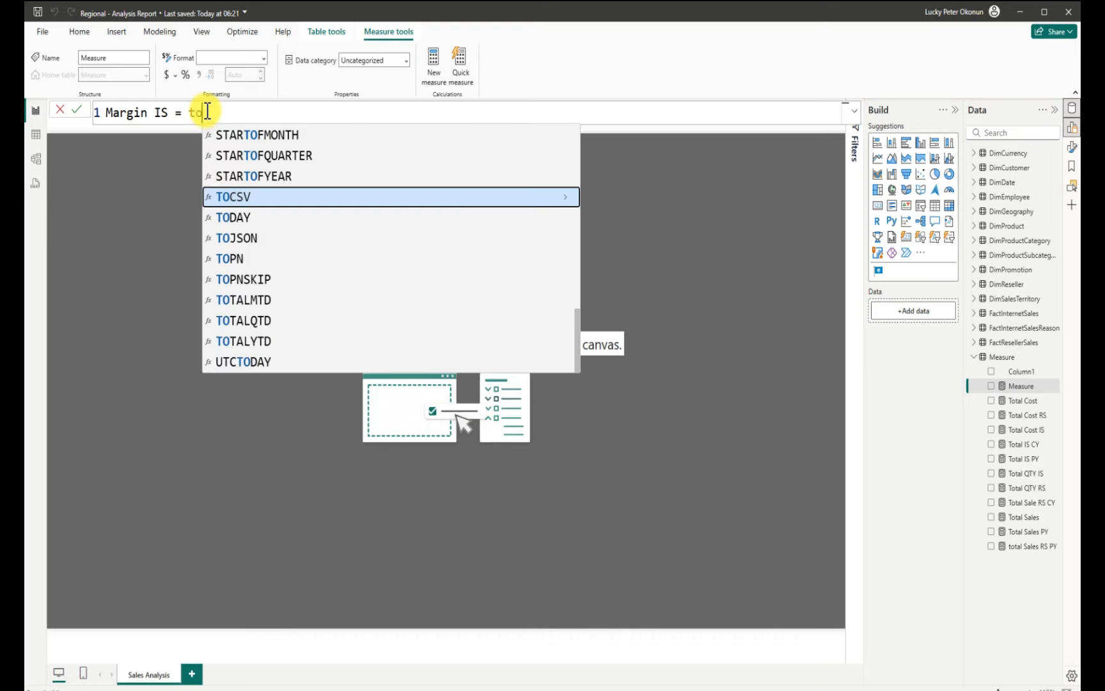
type("tal")
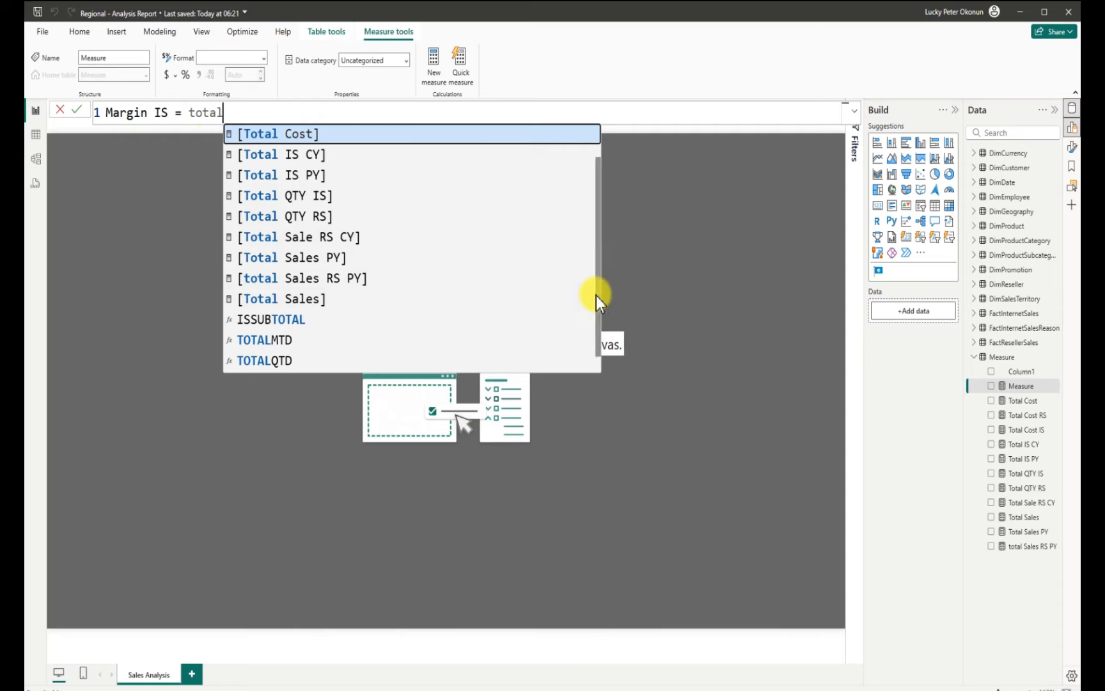
left_click_drag(596, 297, 596, 271)
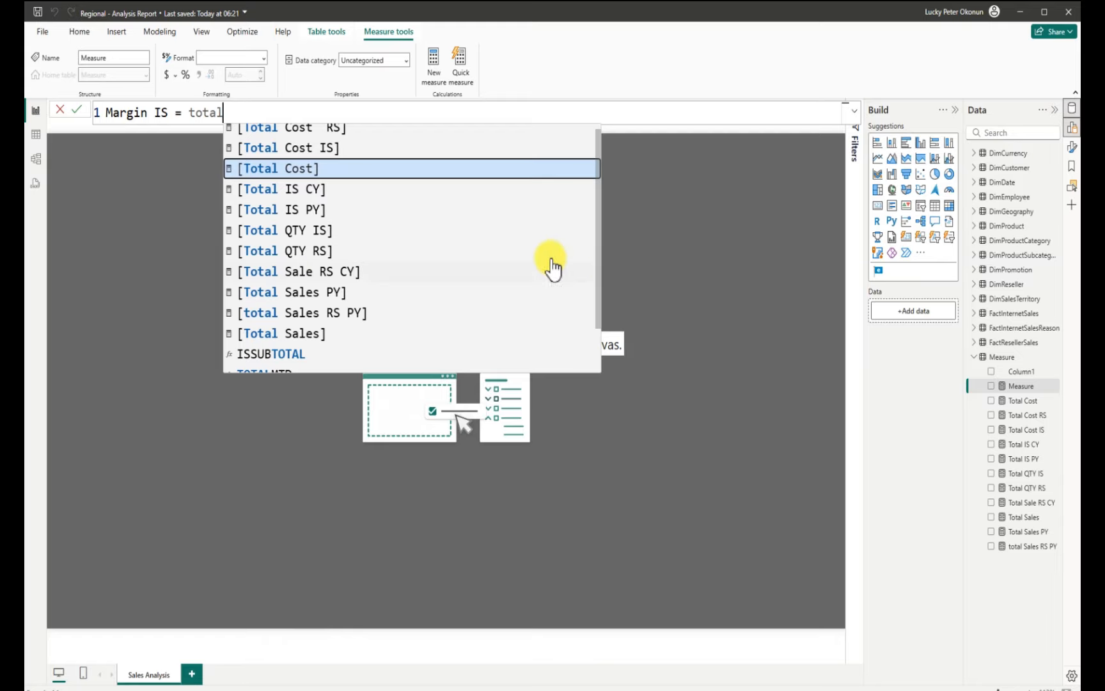
left_click(311, 190)
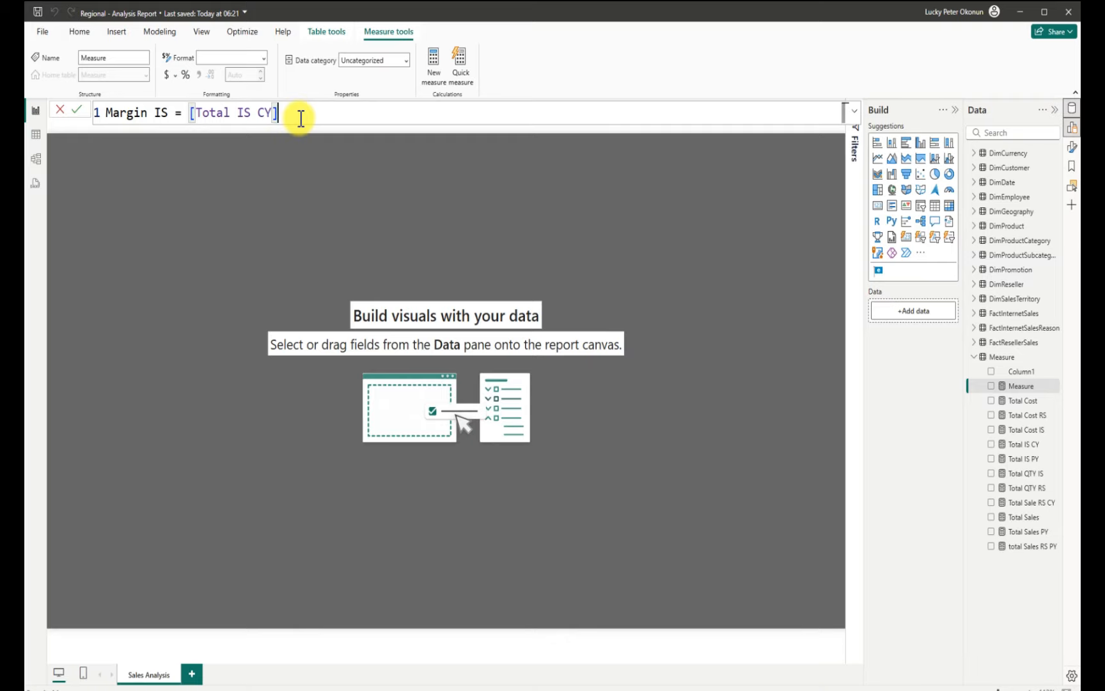
type("-")
type("total")
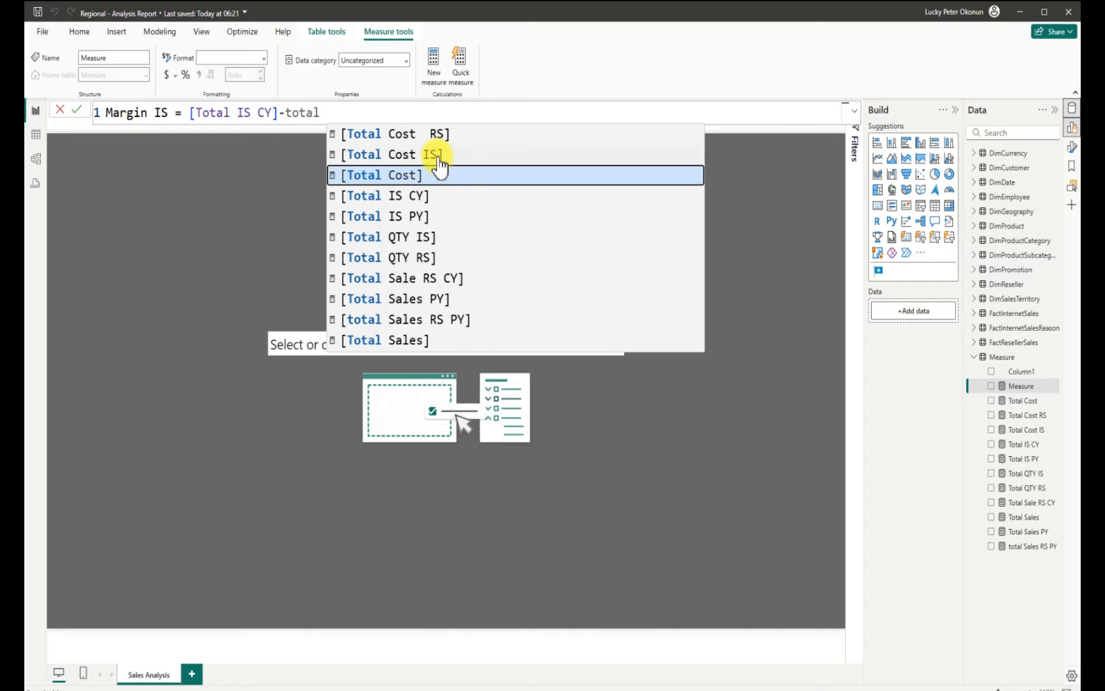
left_click(412, 156)
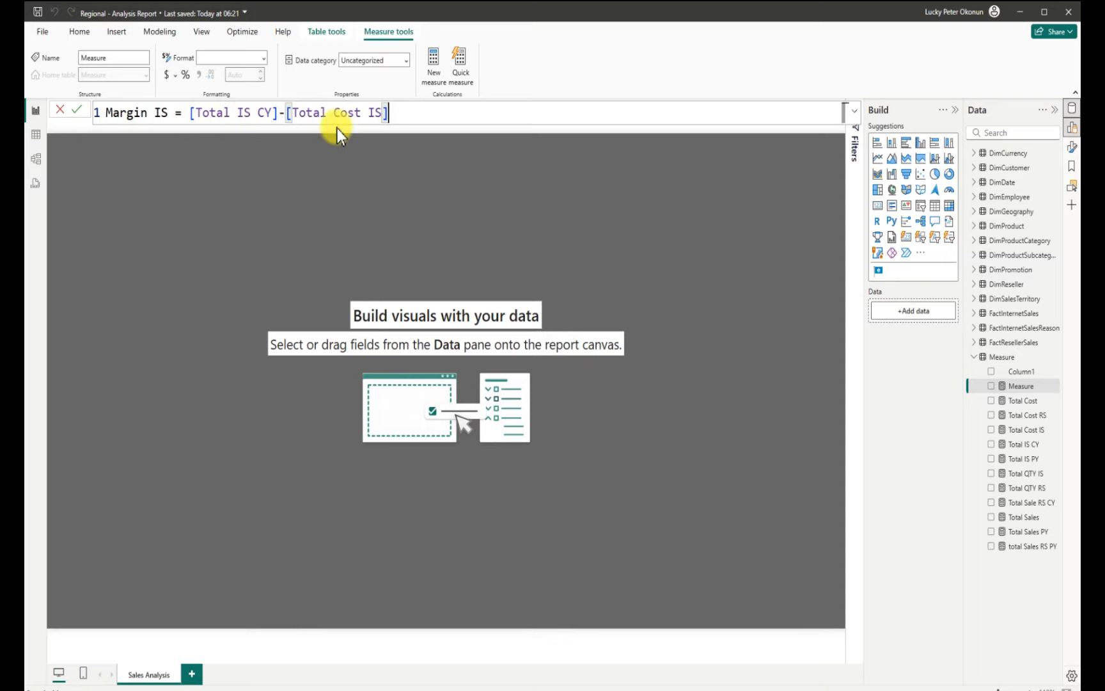
left_click(407, 114)
key("Return")
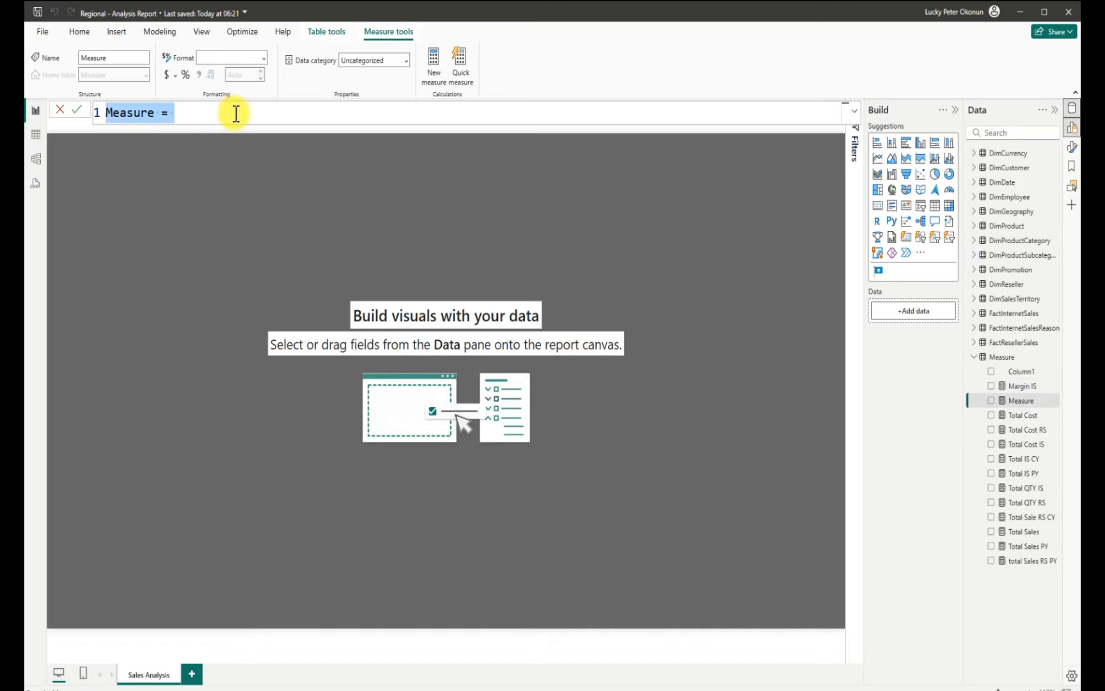
Add a measure named Margin RS defined as [Total Sale RS CY] - [Total Cost RS] and commit the formula
key("BackSpace")
type("Ma")
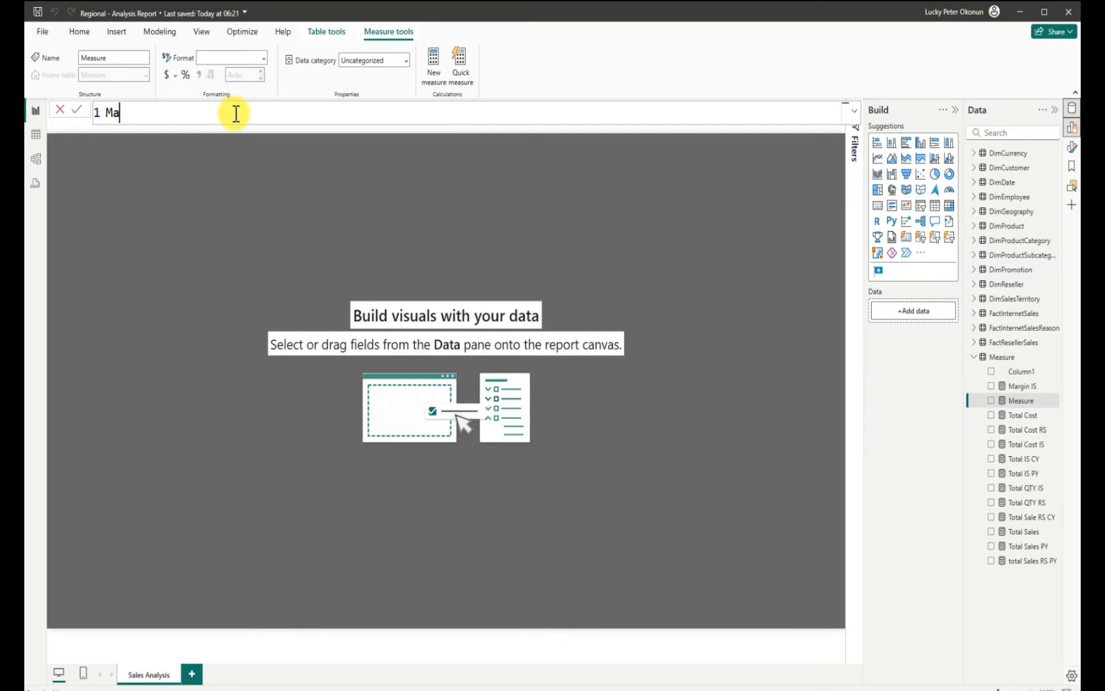
type("rgin RS = TOTA")
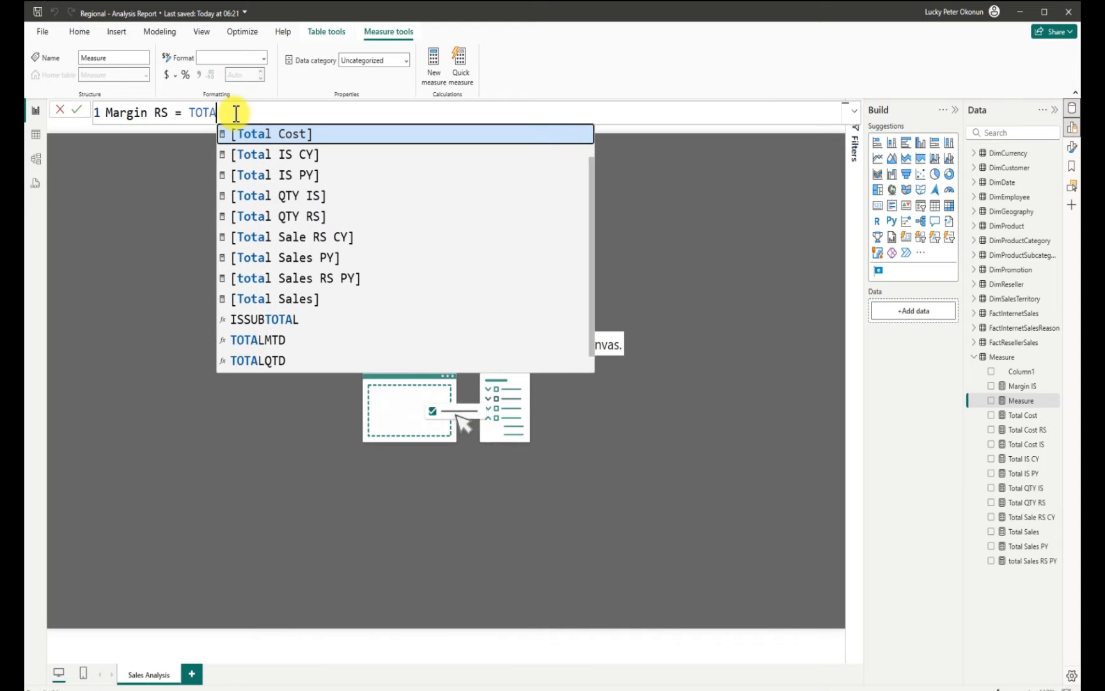
type("L")
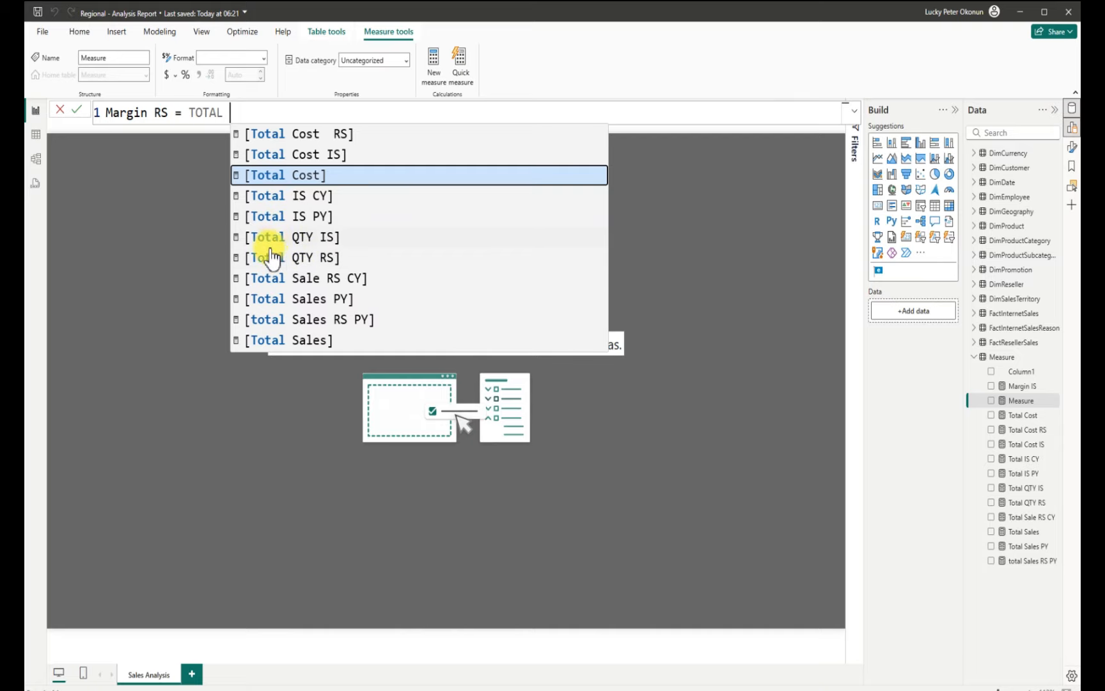
left_click(291, 278)
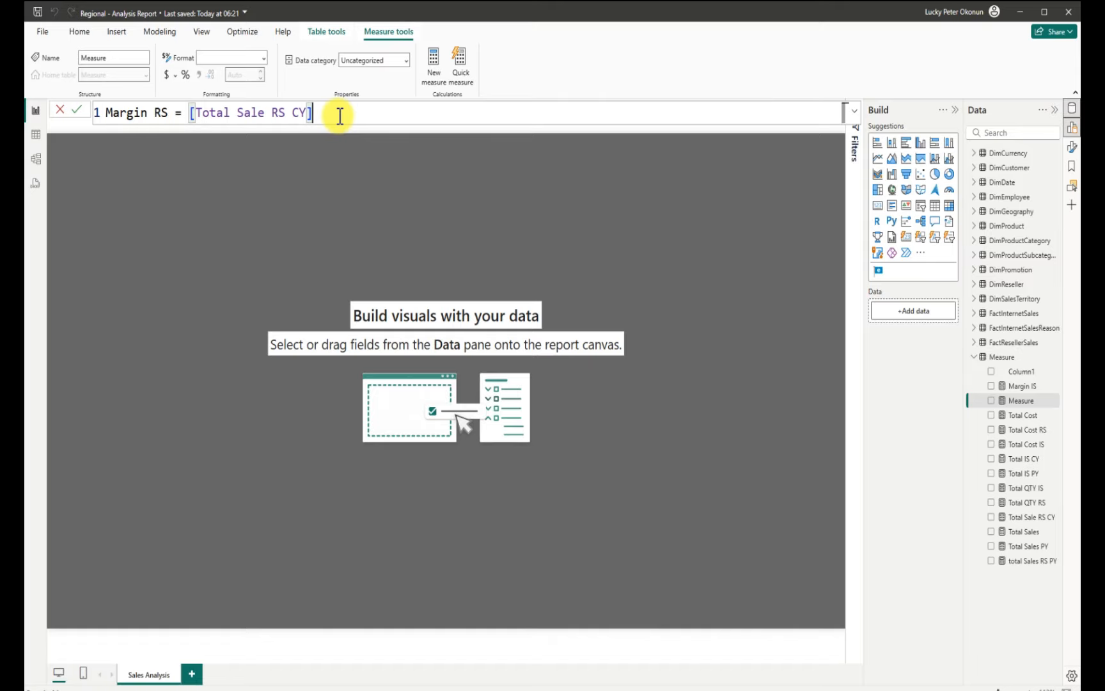
type("- TOTA")
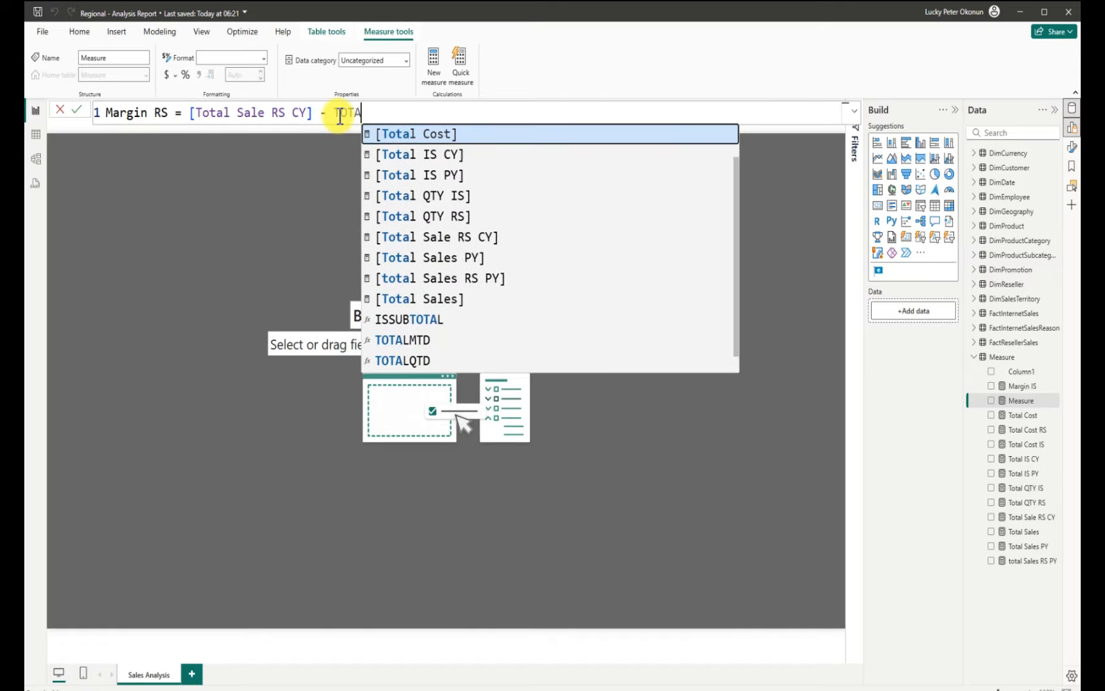
type("L")
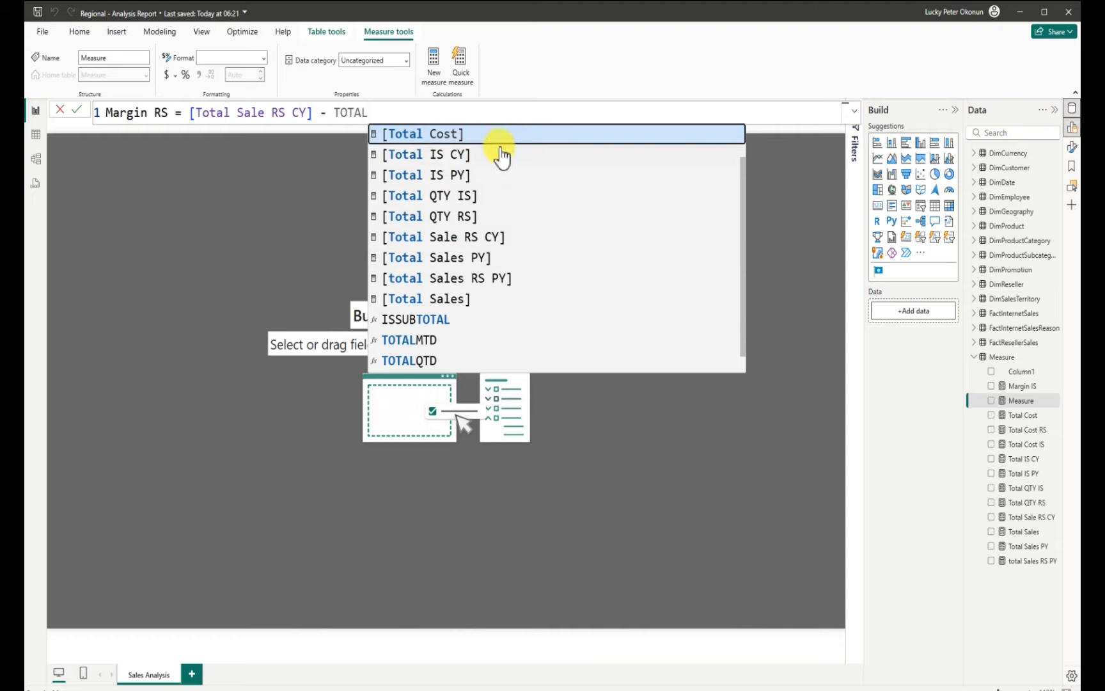
left_click_drag(743, 340, 744, 302)
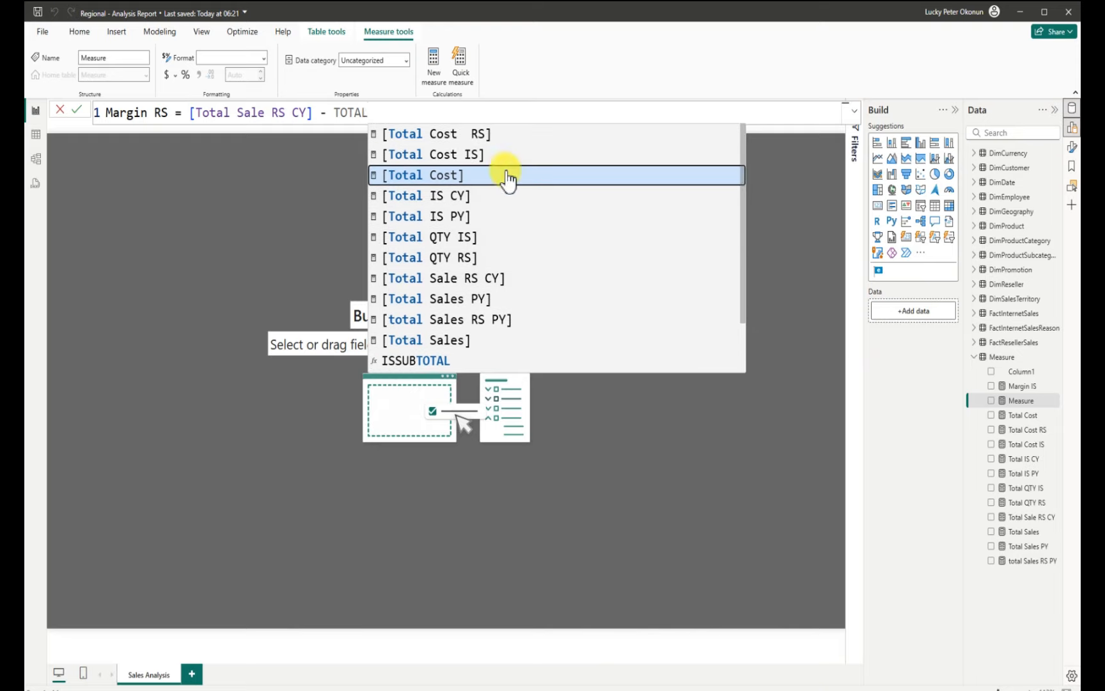
left_click(449, 132)
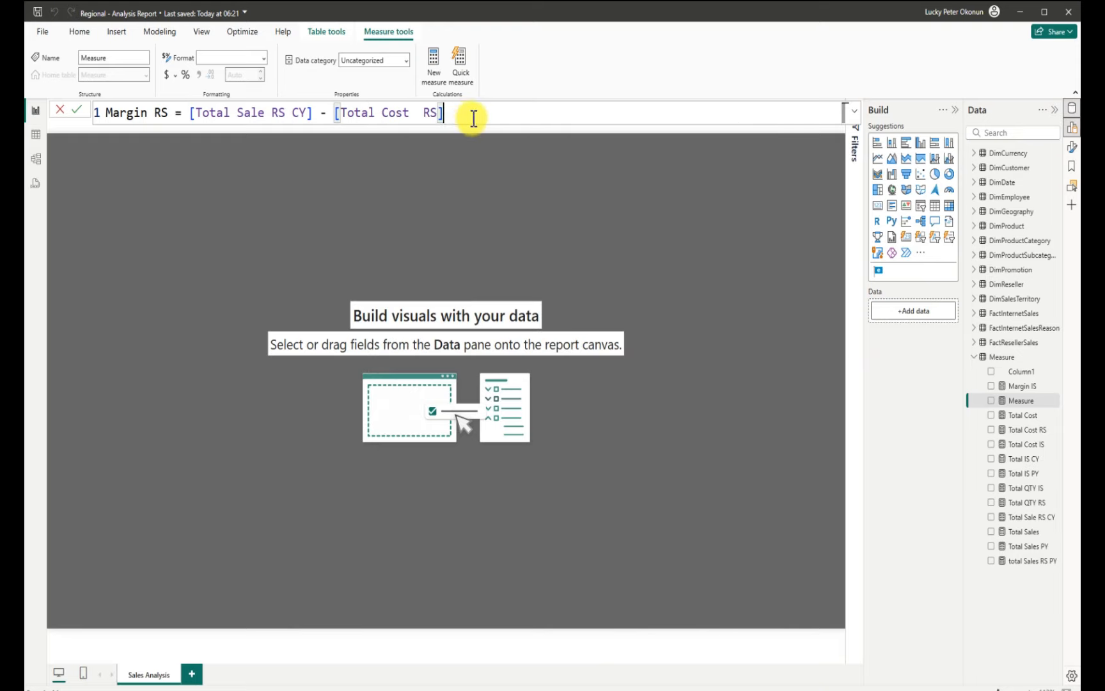
key("Return")
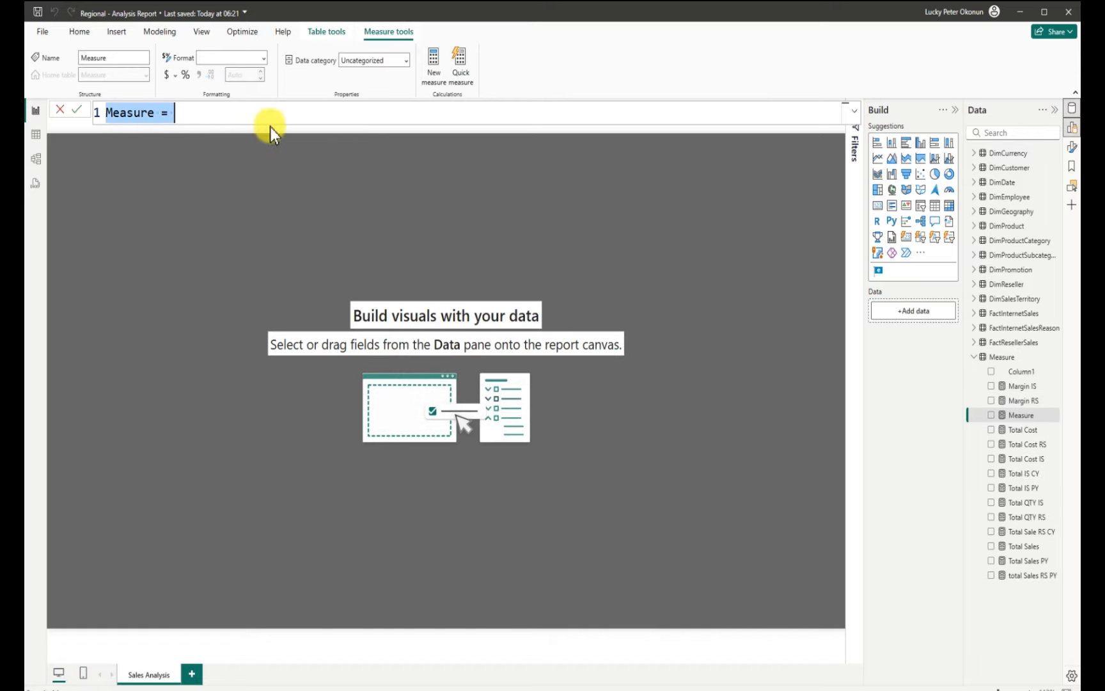
Add a measure named Gross Profit defined as [Total Sales]- [Total Cost] and commit the formula
key("BackSpace")
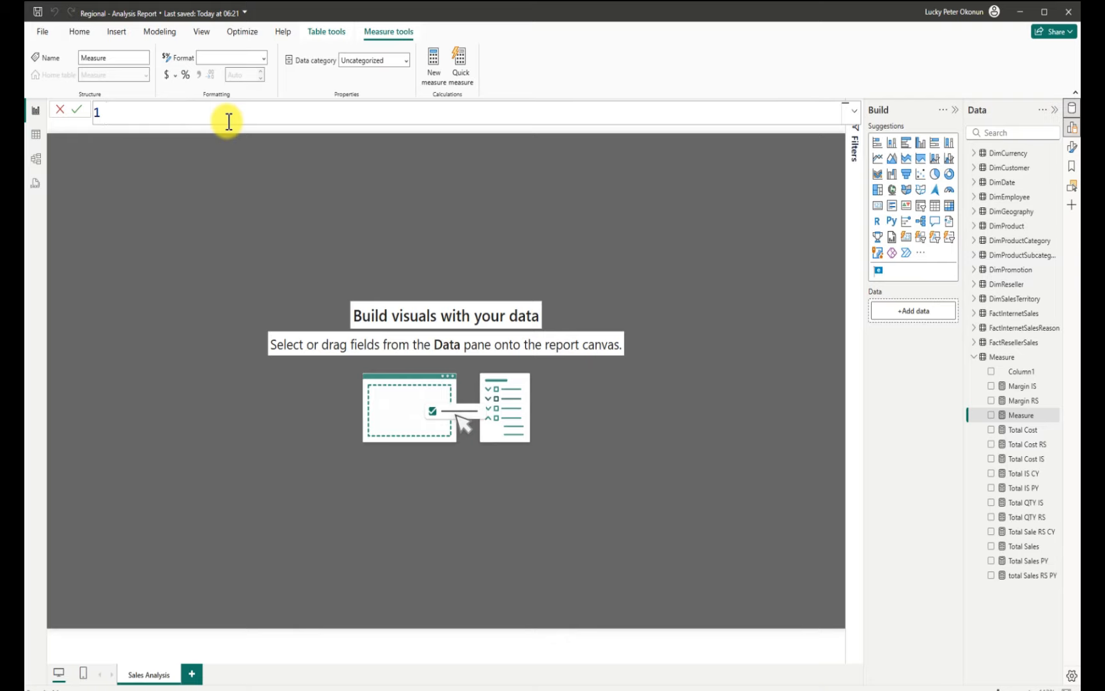
type("Gross Profit =t")
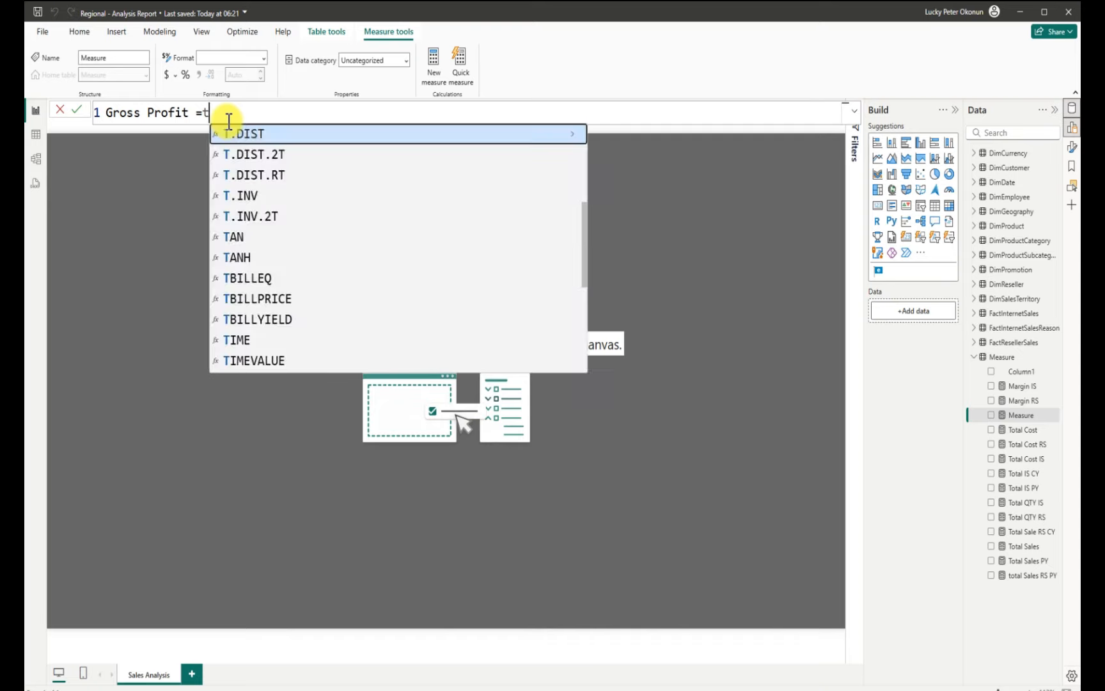
type("otal")
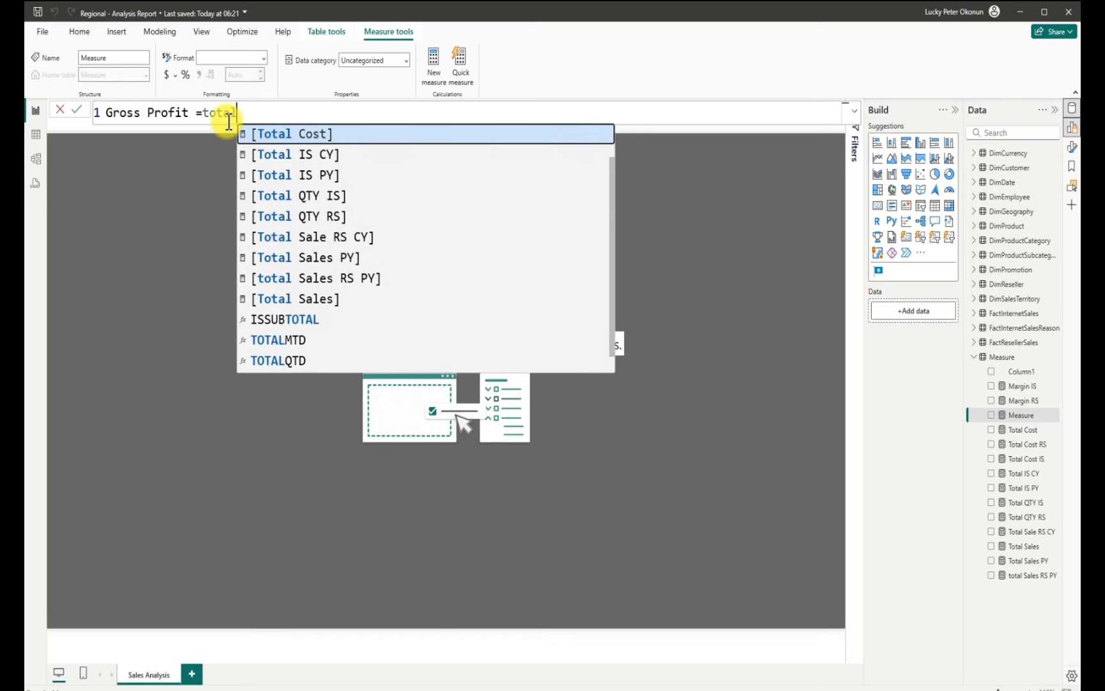
left_click(291, 297)
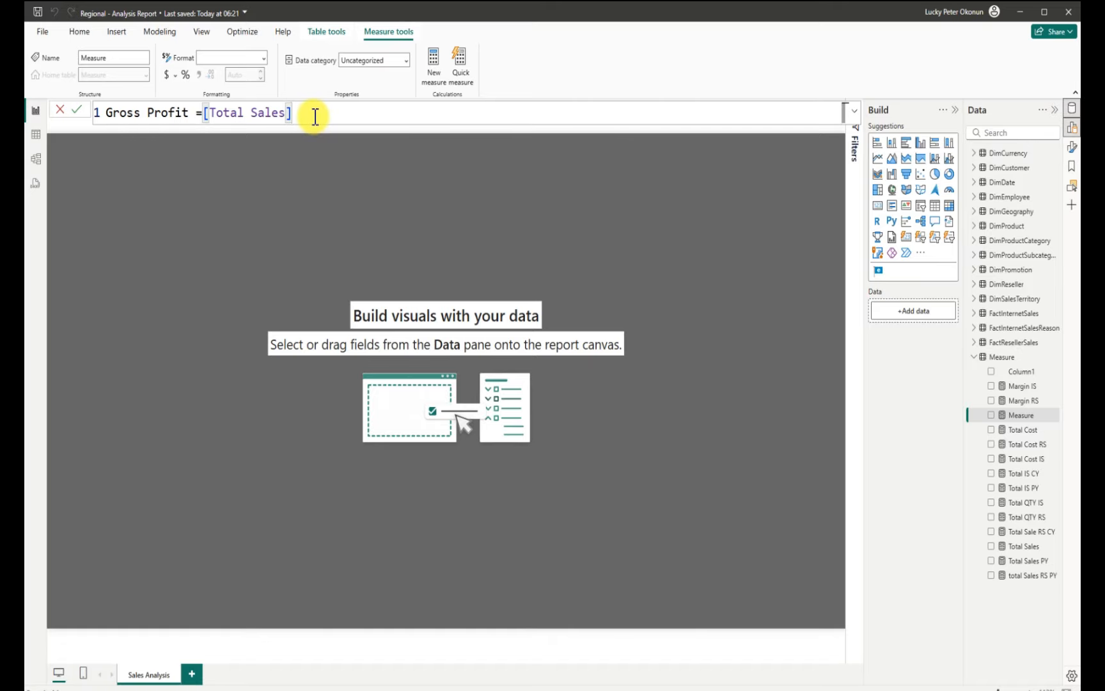
type("- total")
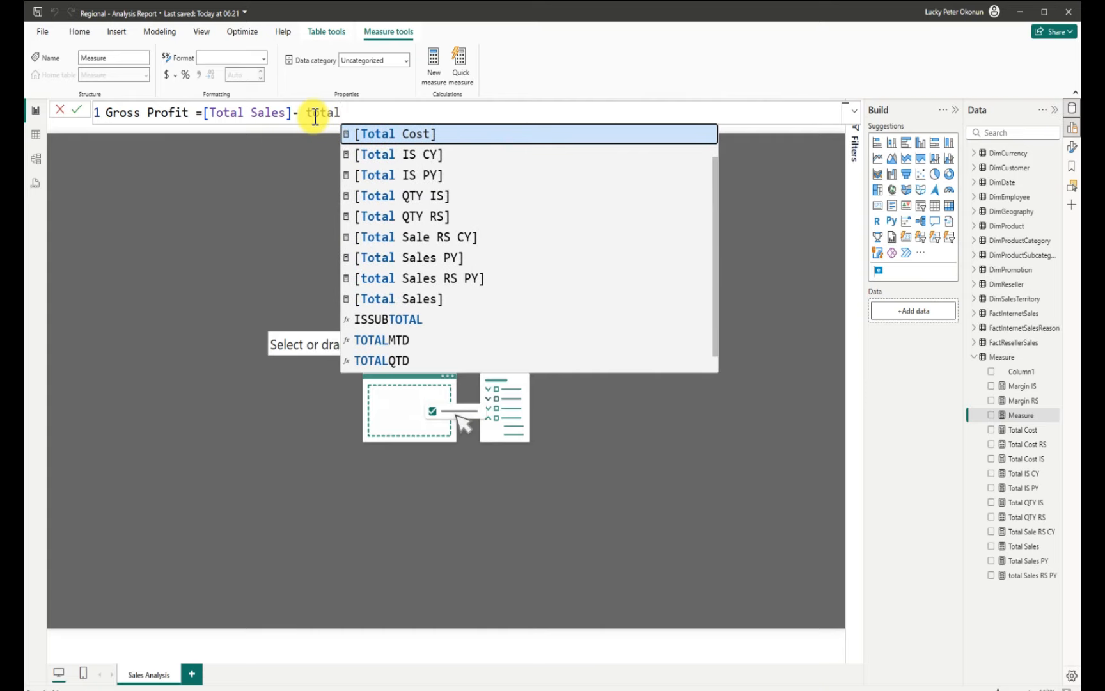
left_click(391, 134)
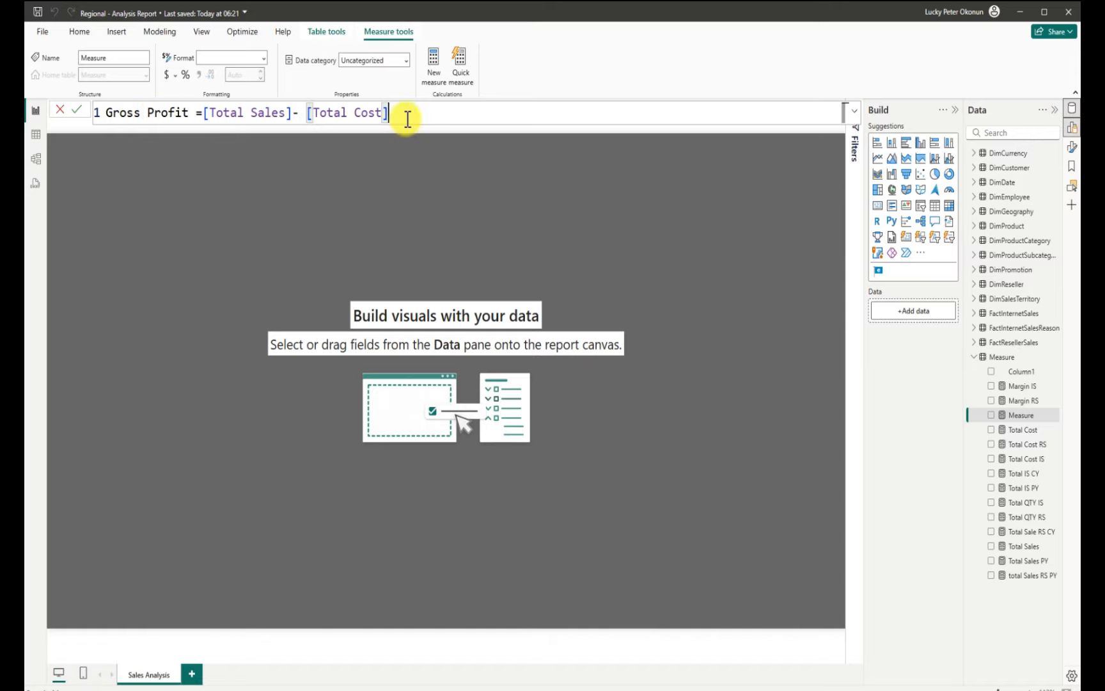
key("Return")
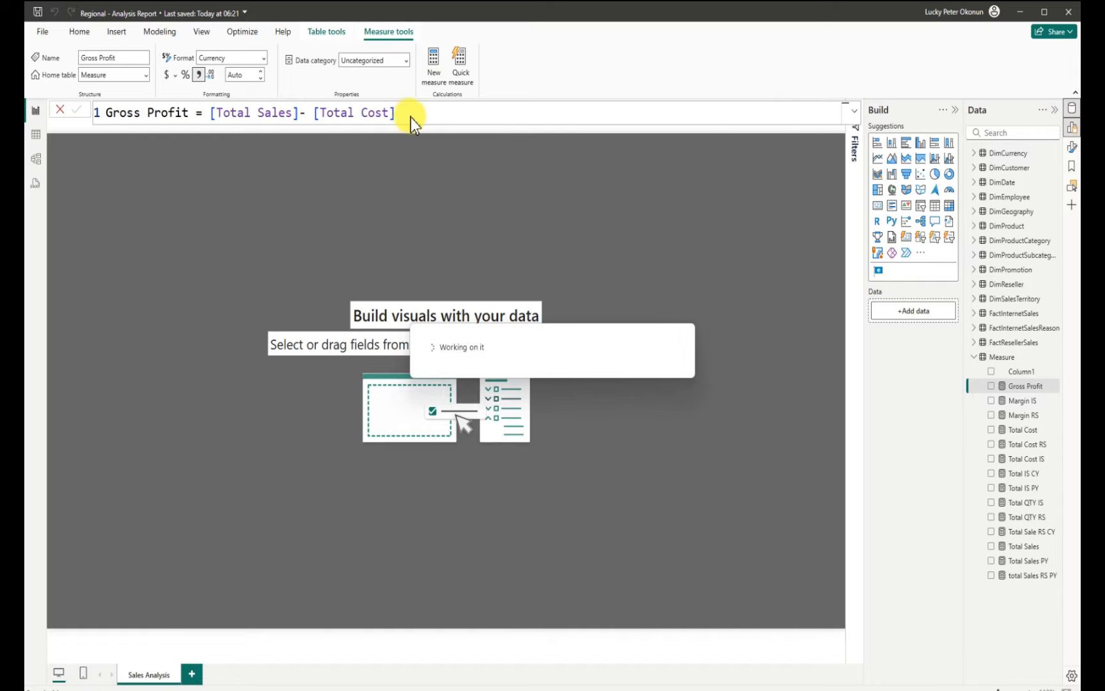
Add a new measure named % Margin IS and begin its formula with the DIVIDE function
key("BackSpace")
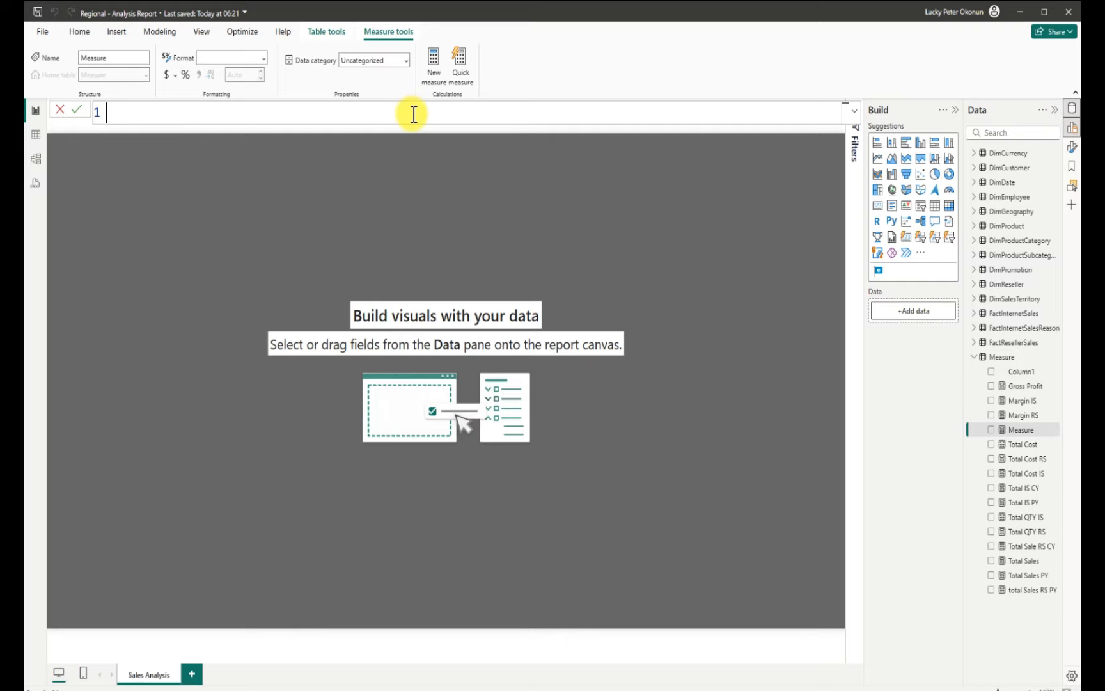
type("1 % of Margin IS")
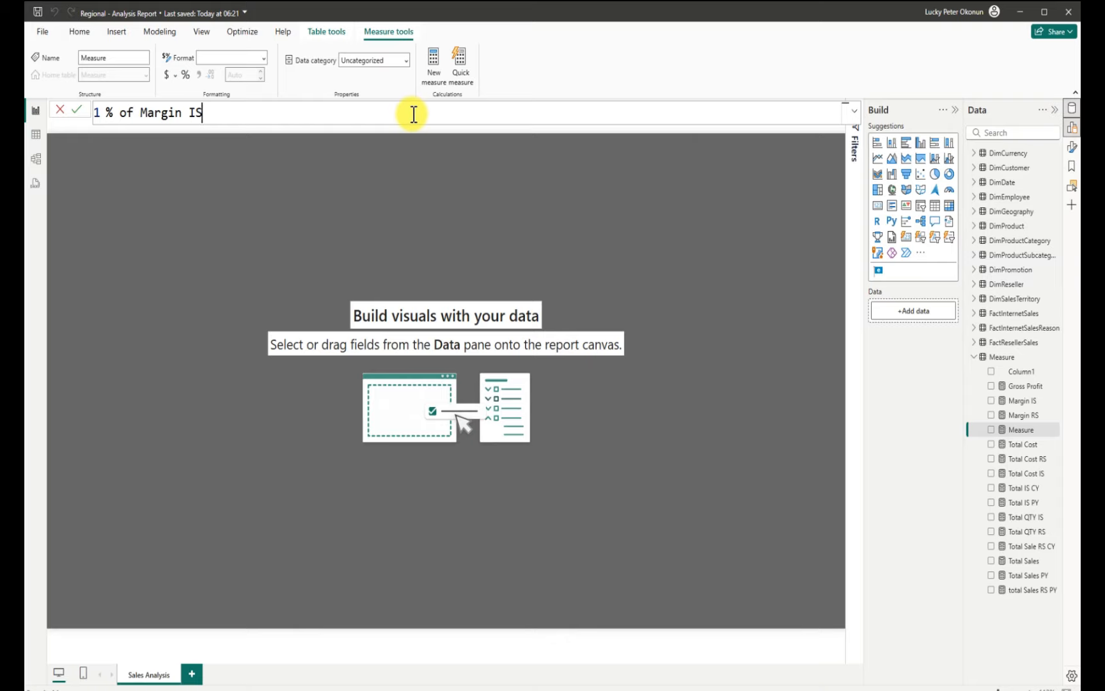
double_click(131, 114)
key("BackSpace")
key("BackSpace")
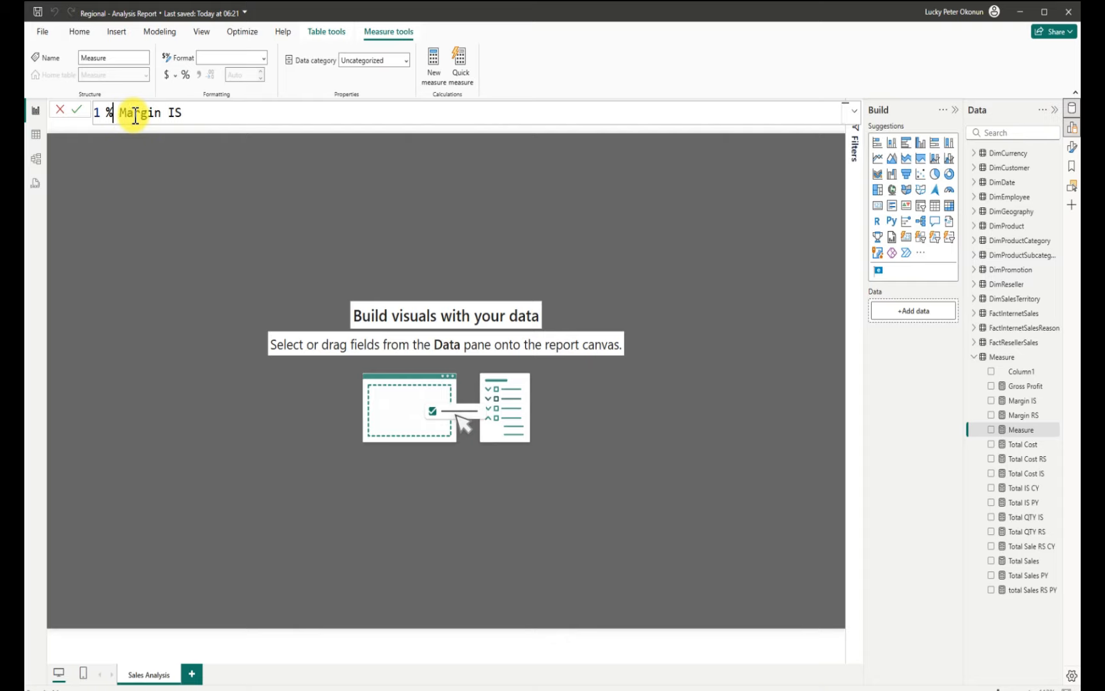
double_click(216, 117)
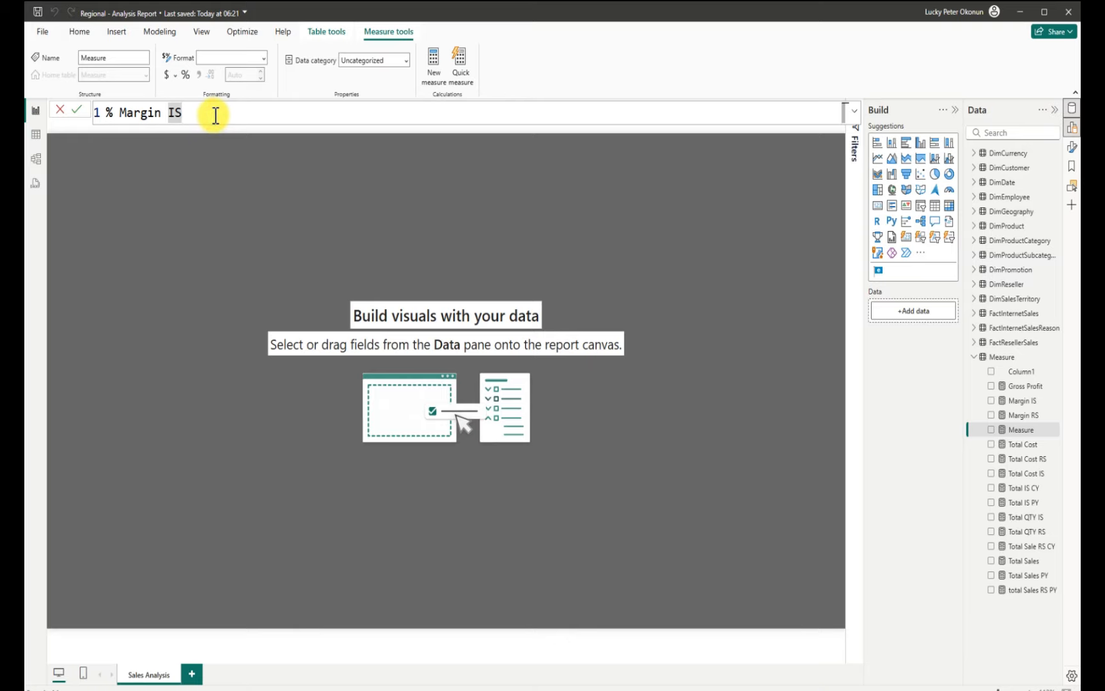
left_click(218, 117)
type("=")
type("DIVI")
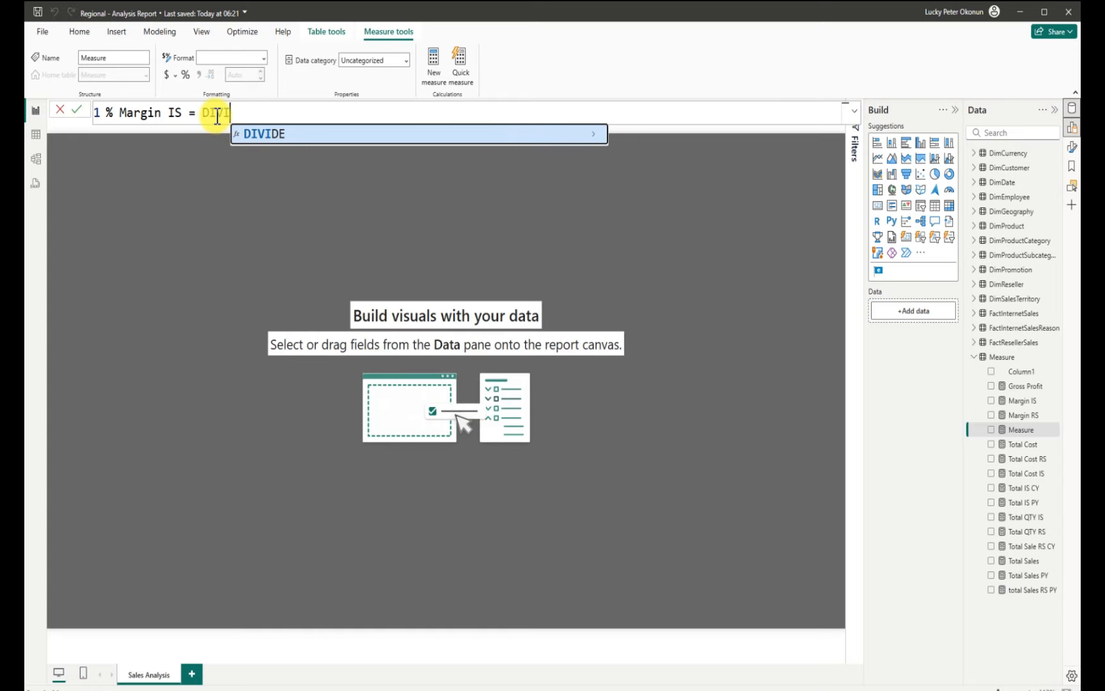
key("Tab")
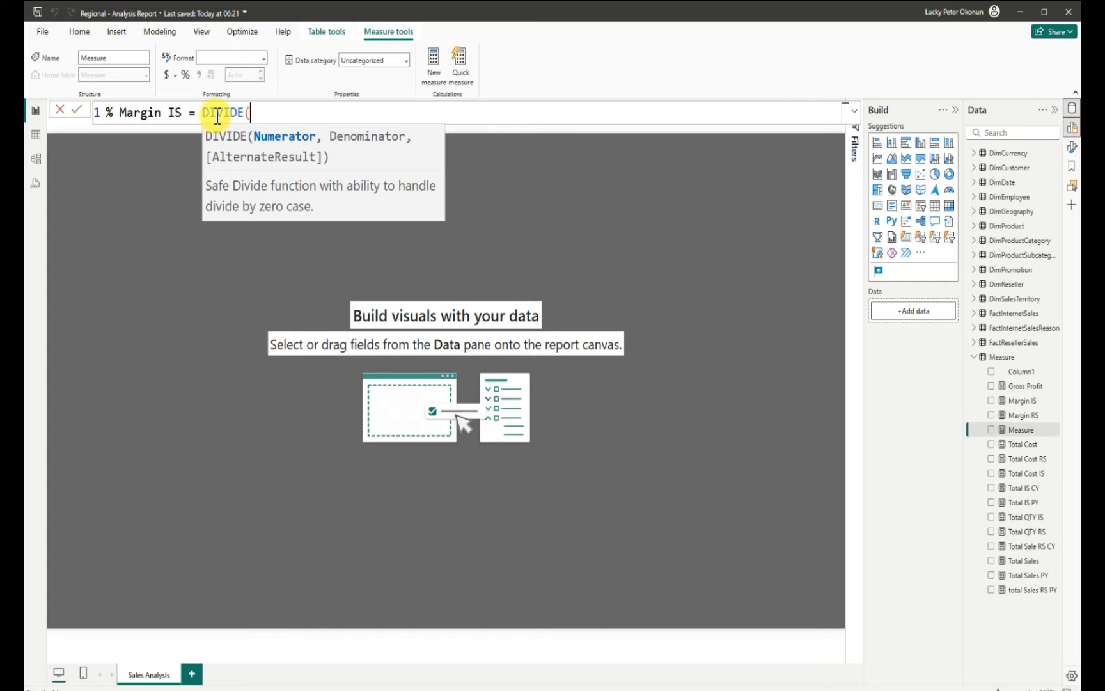
type("TOTAL")
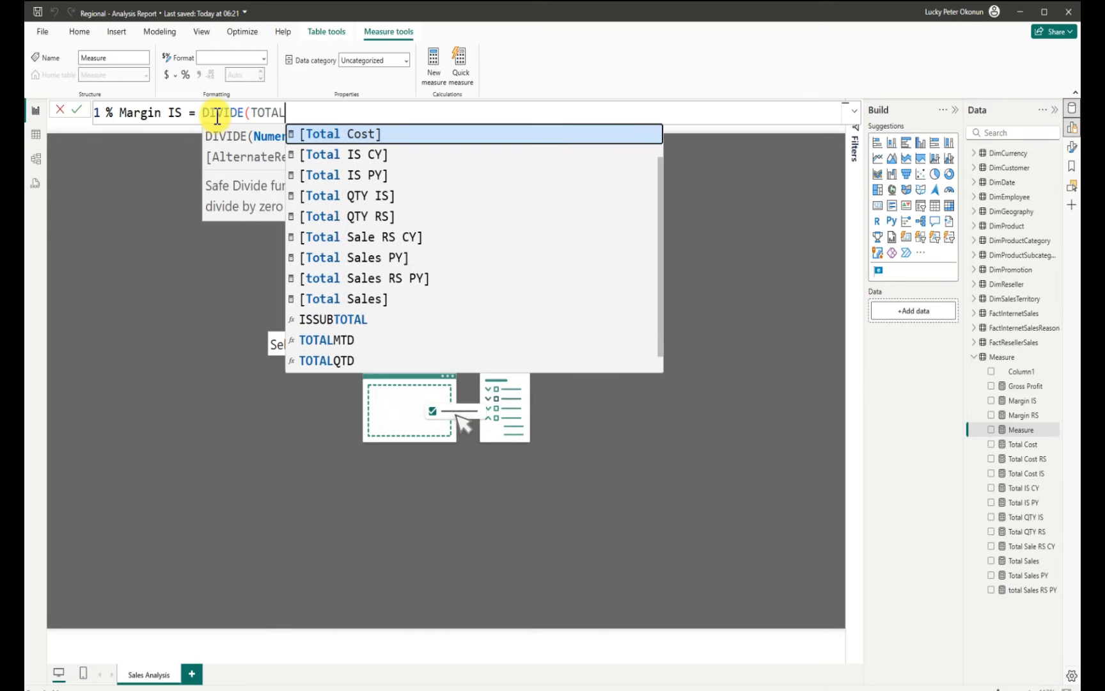
key("BackSpace")
key("BackSpace")
key("BackSpace")
key("BackSpace")
key("BackSpace")
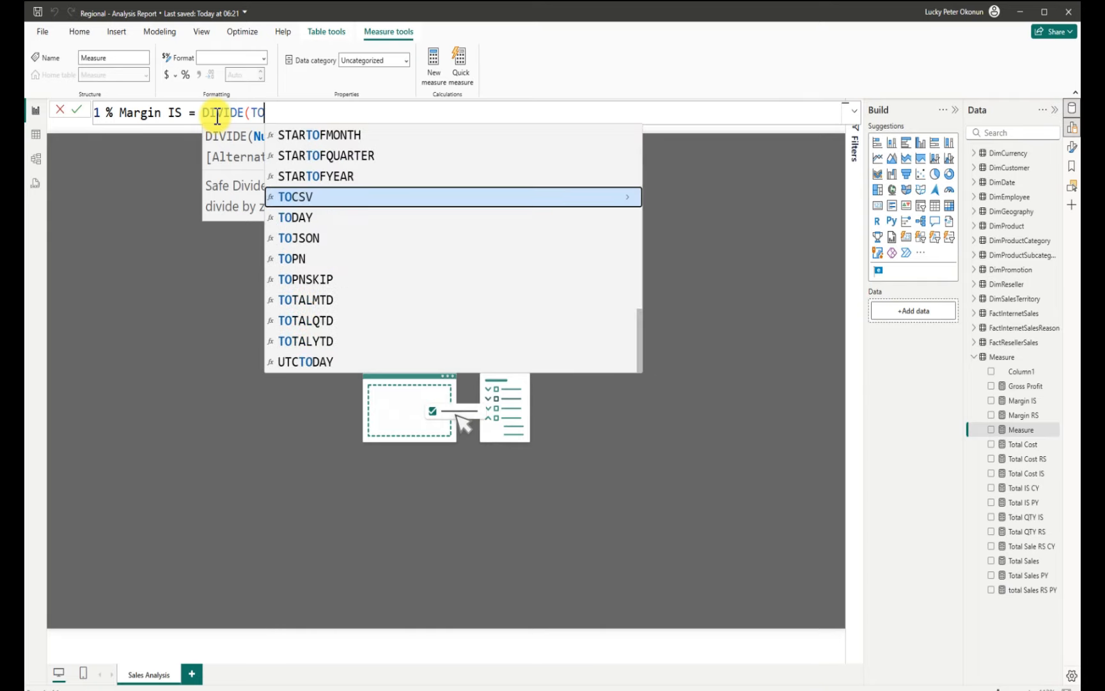
Complete the % Margin IS measure as DIVIDE([Margin IS],[Total IS CY]), commit it, and format it as a percentage
type("MARG")
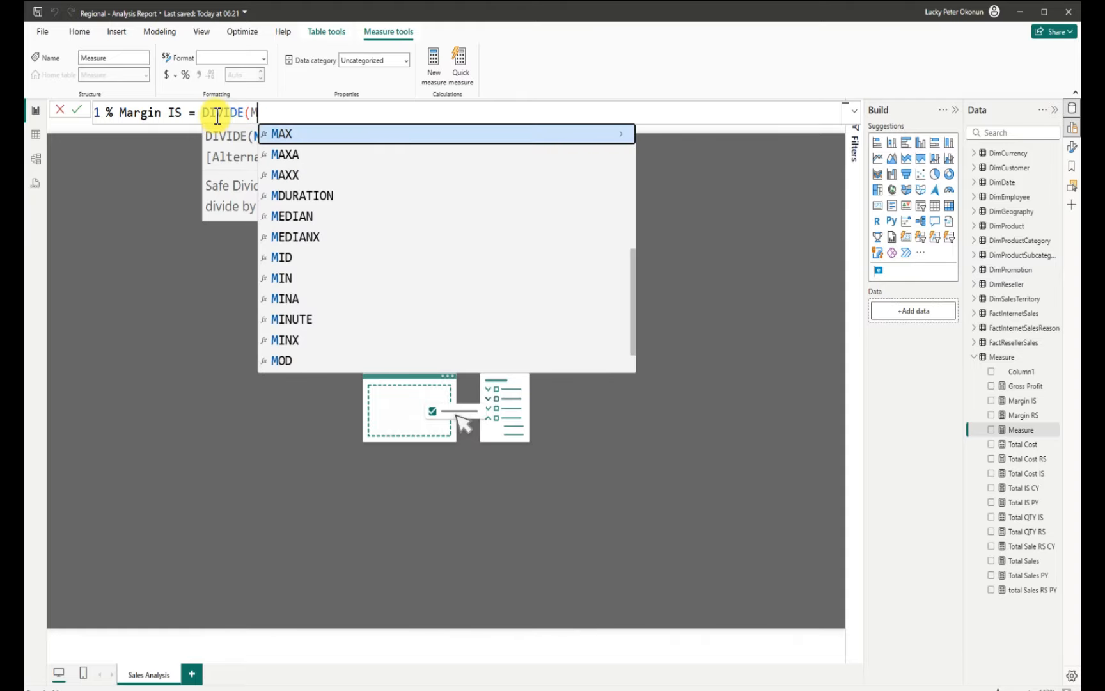
type("IN")
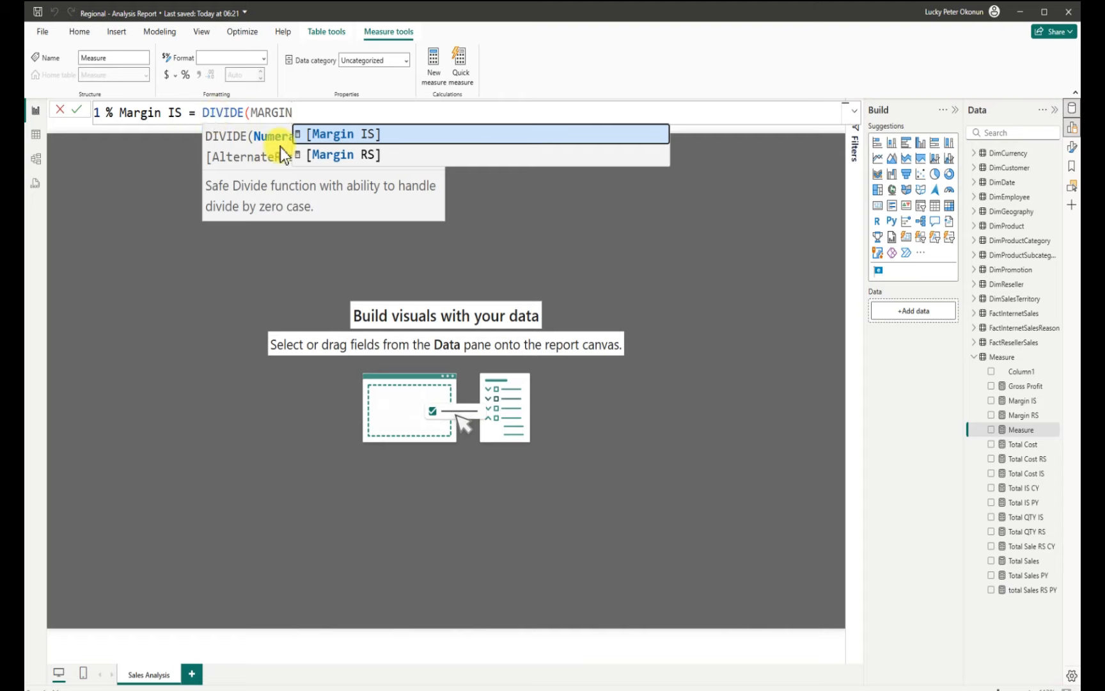
left_click(327, 133)
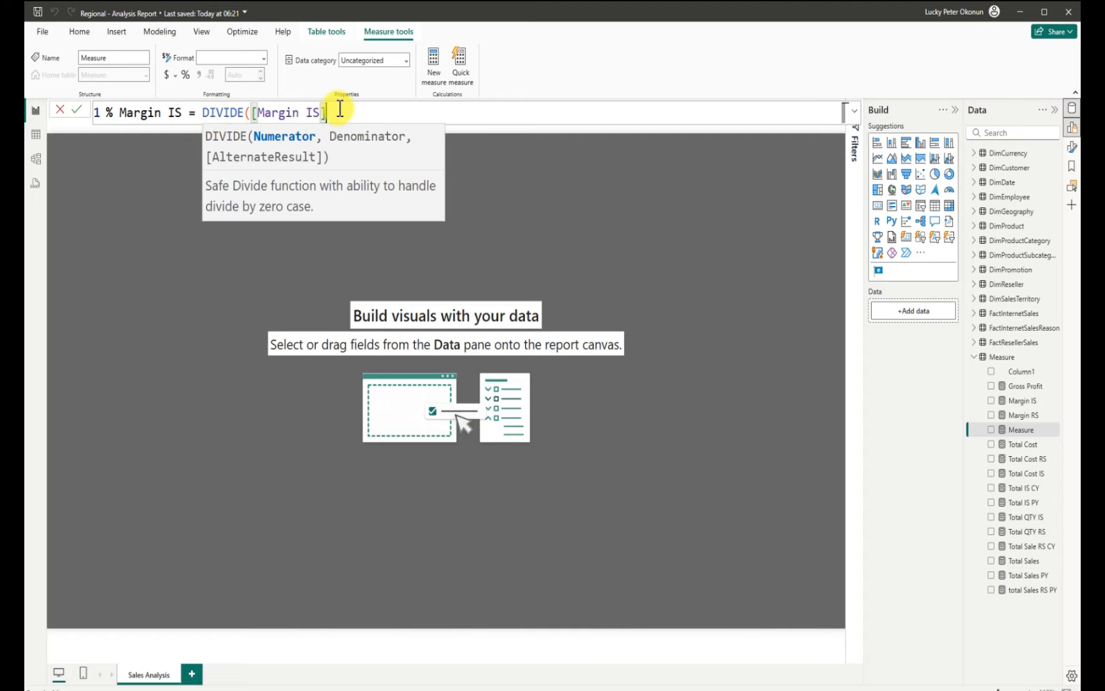
type("/")
key("BackSpace")
type(",")
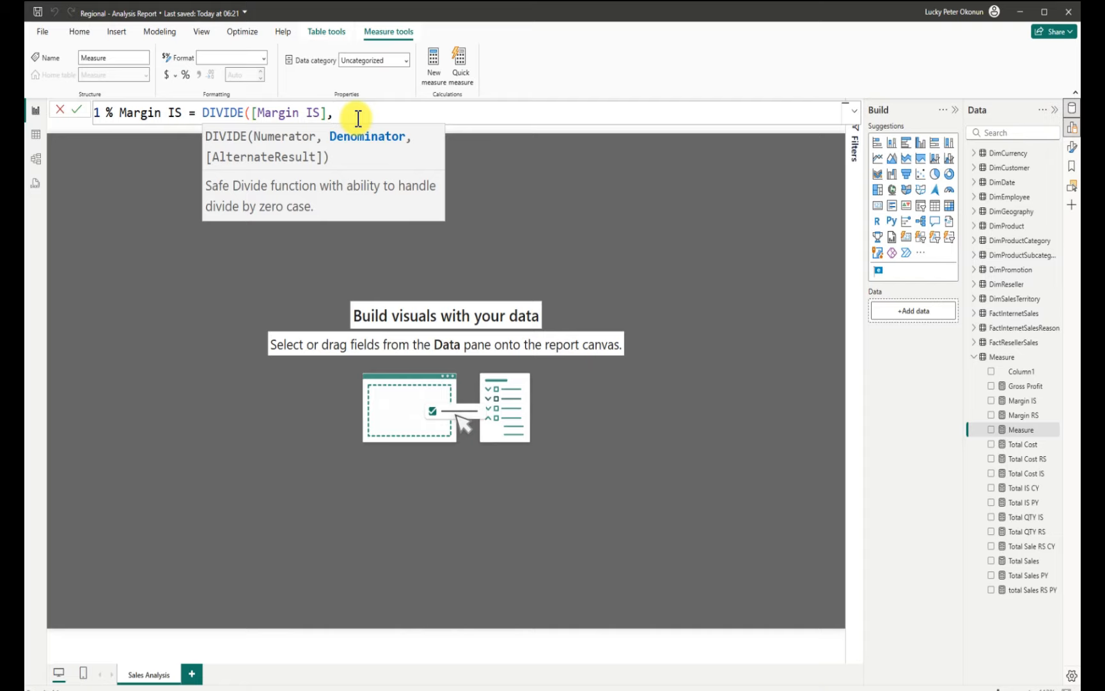
type("TOTAL")
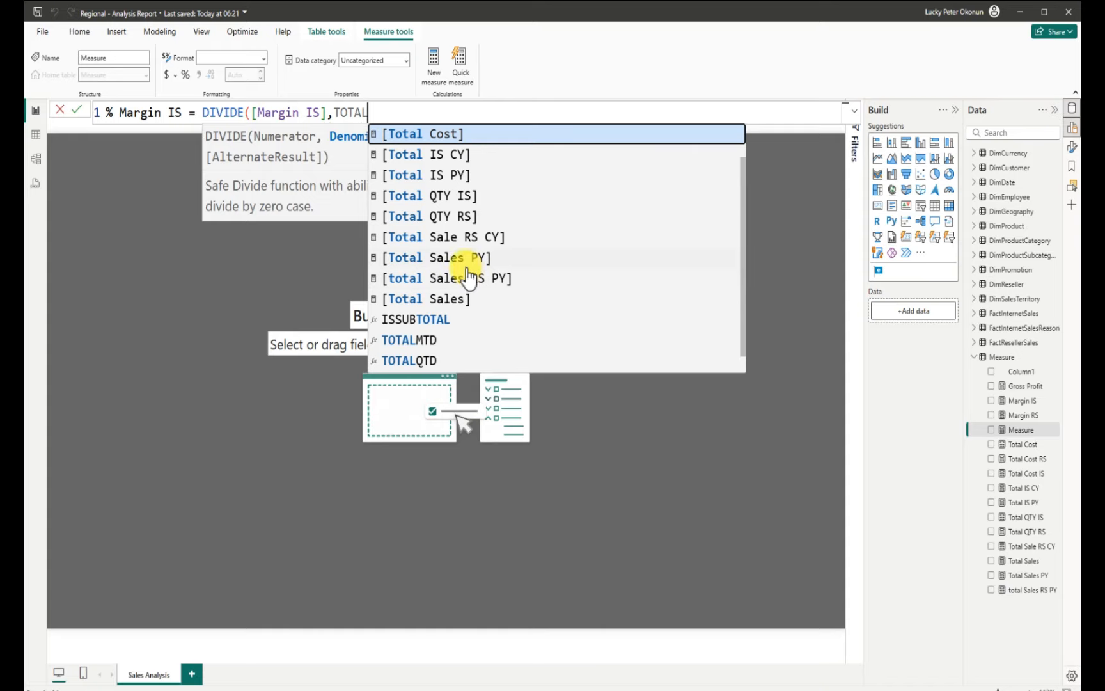
left_click(427, 154)
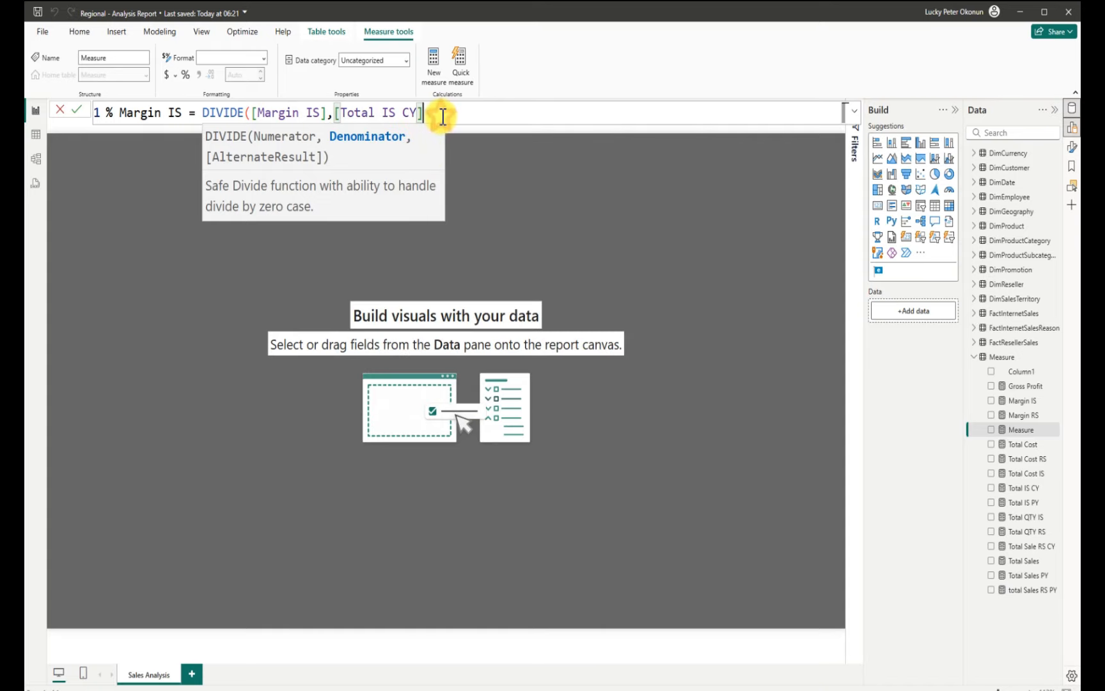
type(")")
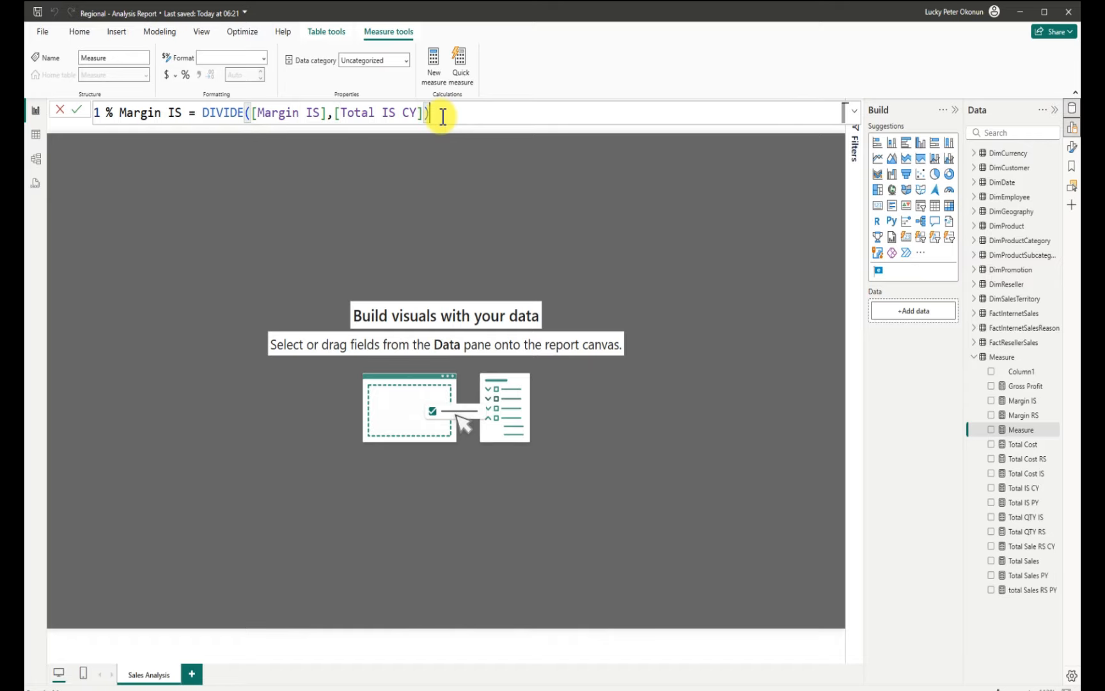
key("Return")
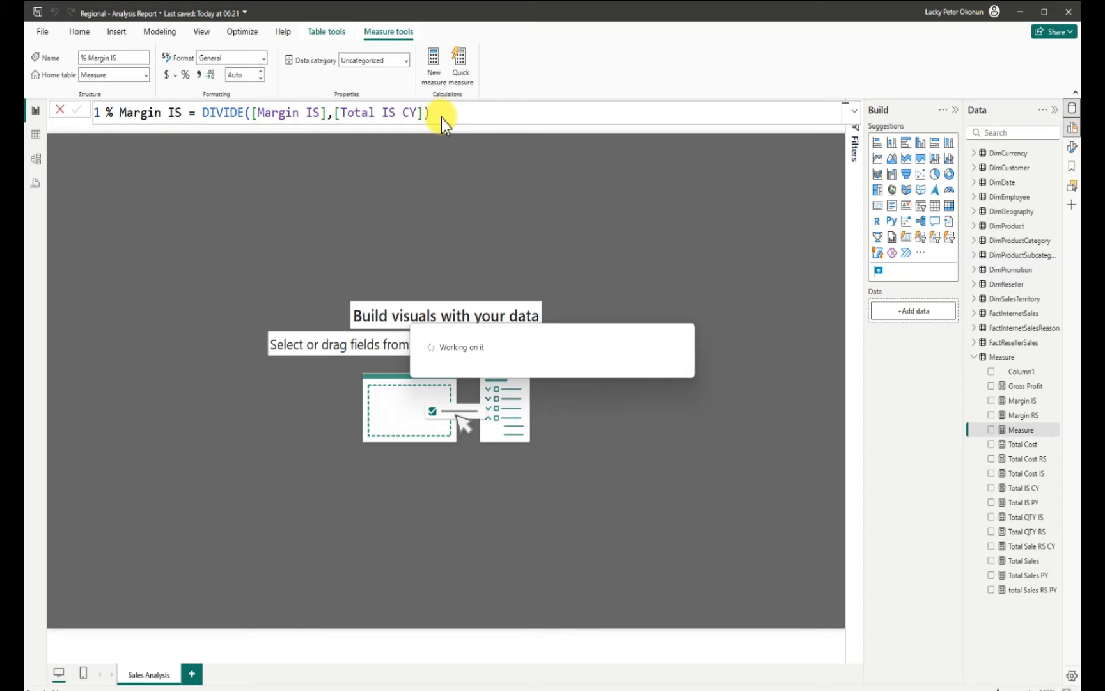
left_click(185, 75)
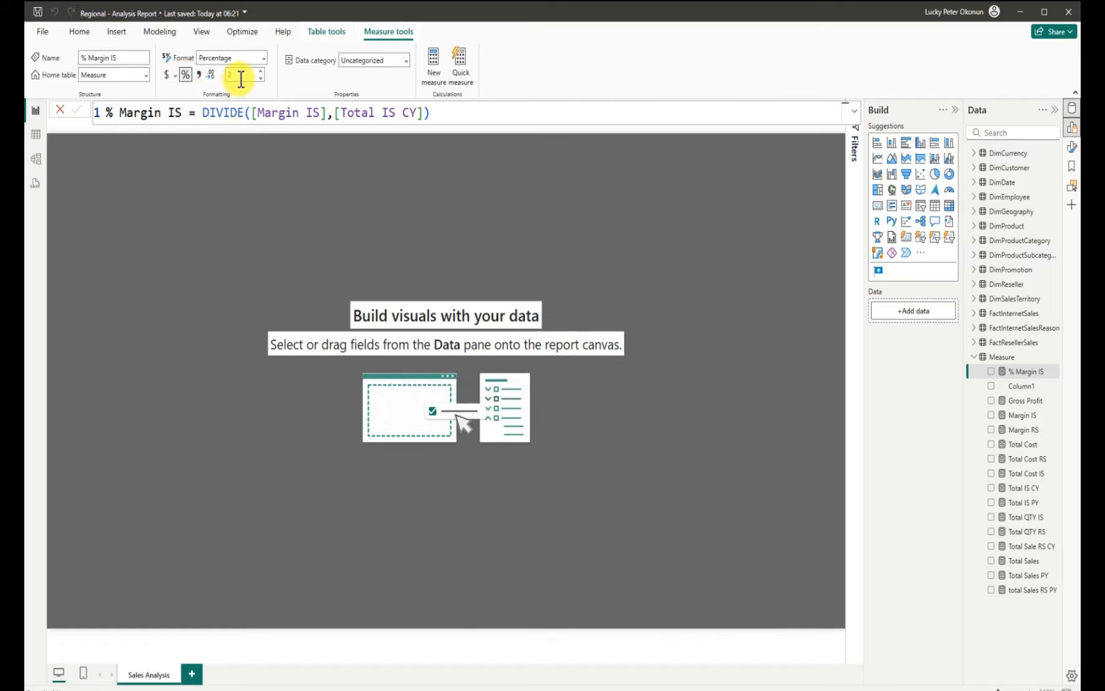
Start a new measure and name it % Margin RS
left_click(434, 64)
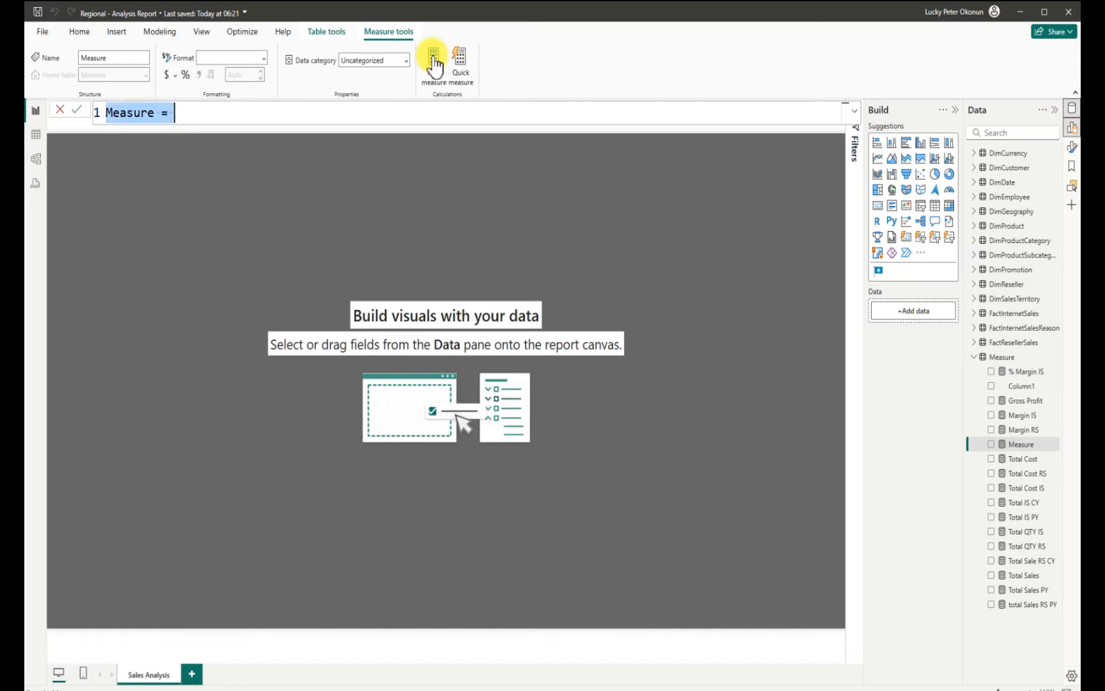
key("BackSpace")
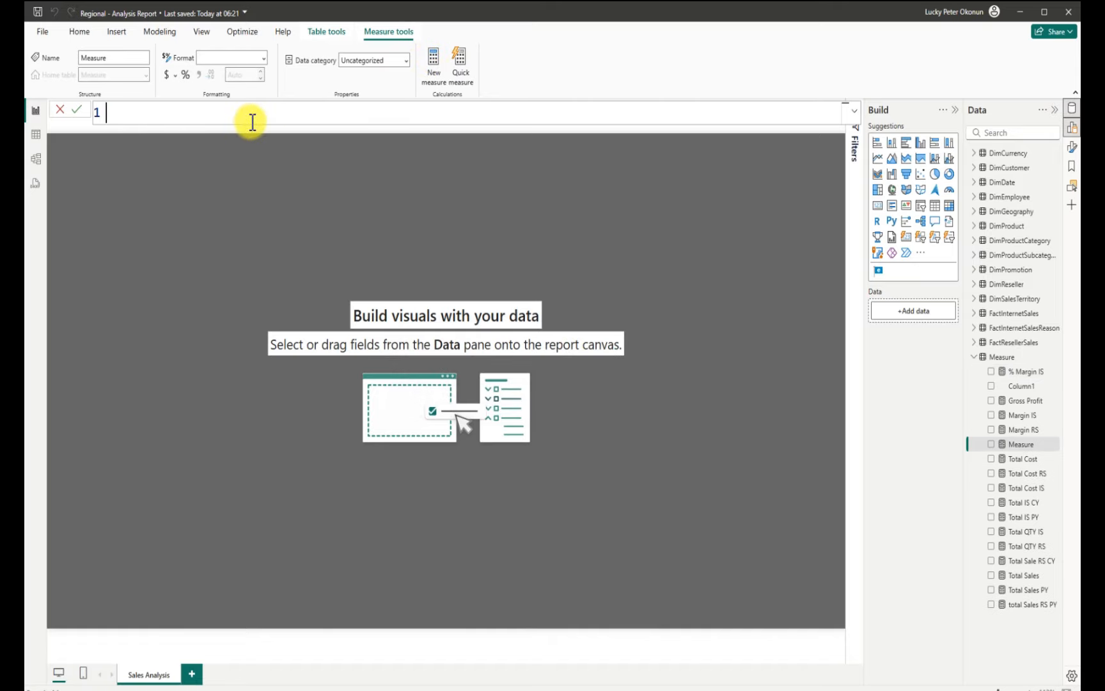
type("mARGIN rs")
key("BackSpace")
key("BackSpace")
key("BackSpace")
key("BackSpace")
key("BackSpace")
key("BackSpace")
key("BackSpace")
key("BackSpace")
key("BackSpace")
type("% Margin RS =")
type("ma")
key("BackSpace")
key("BackSpace")
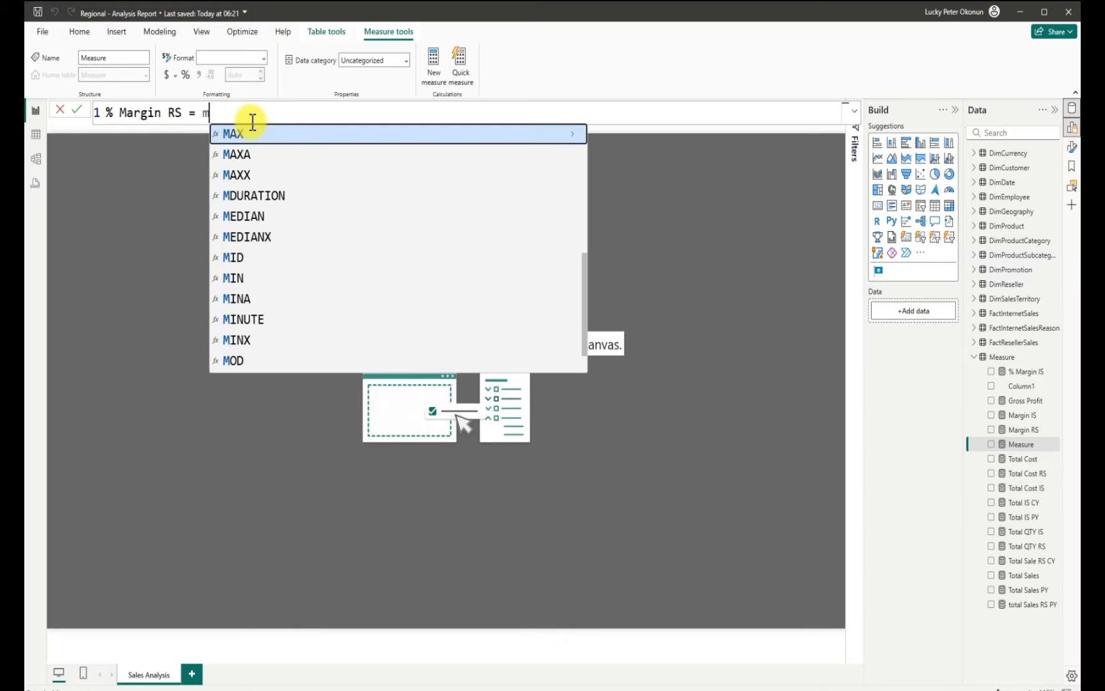
Define the % Margin RS measure as DIVIDE([Margin RS], [Total Sale RS CY]) and commit the formula
type("div")
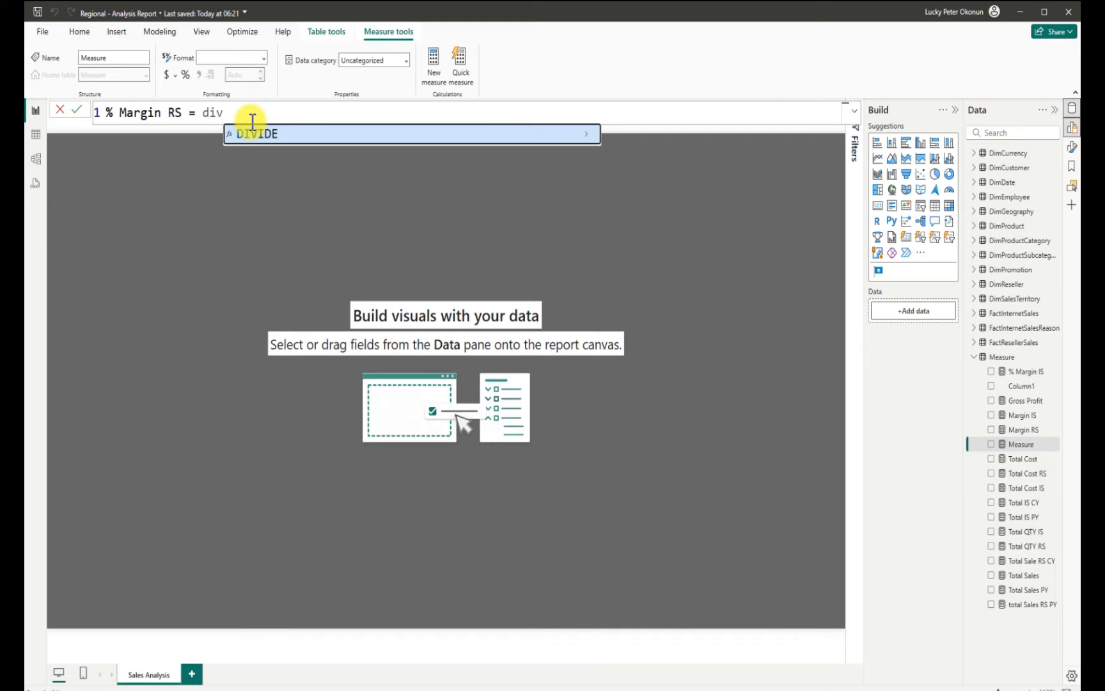
key("Tab")
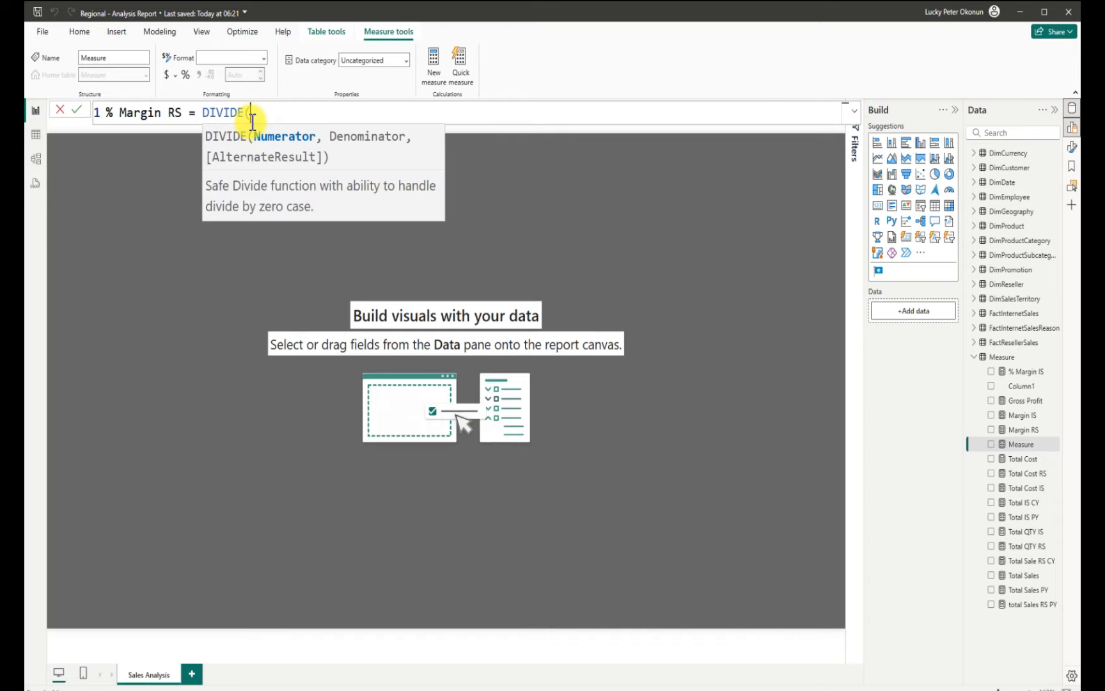
type("marg")
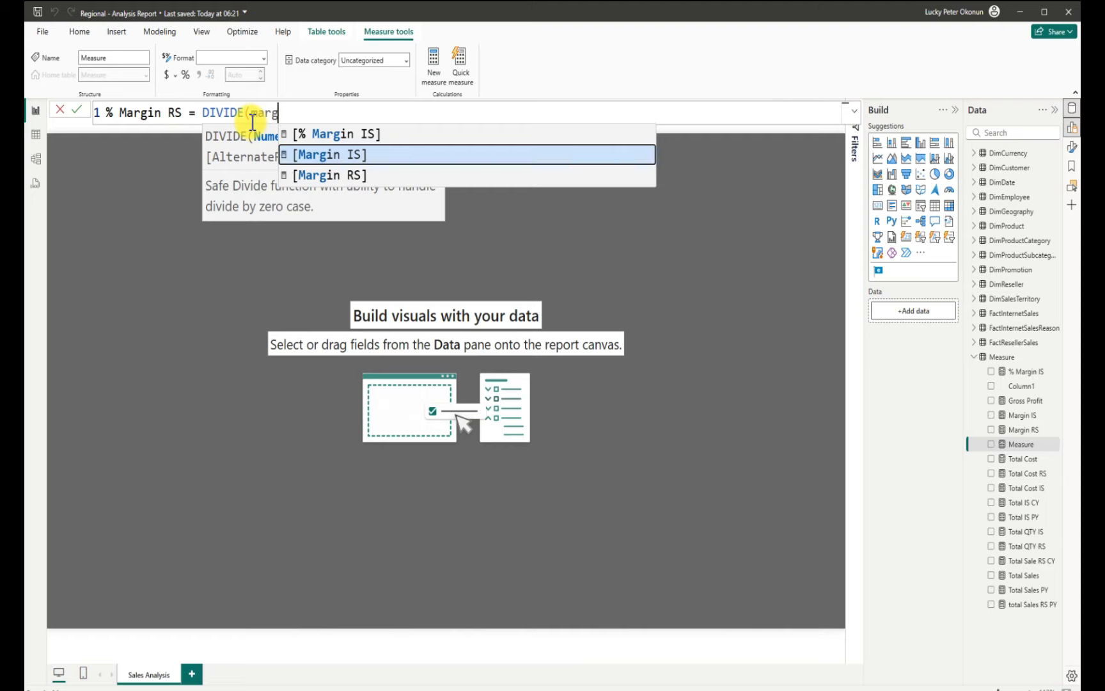
left_click(319, 174)
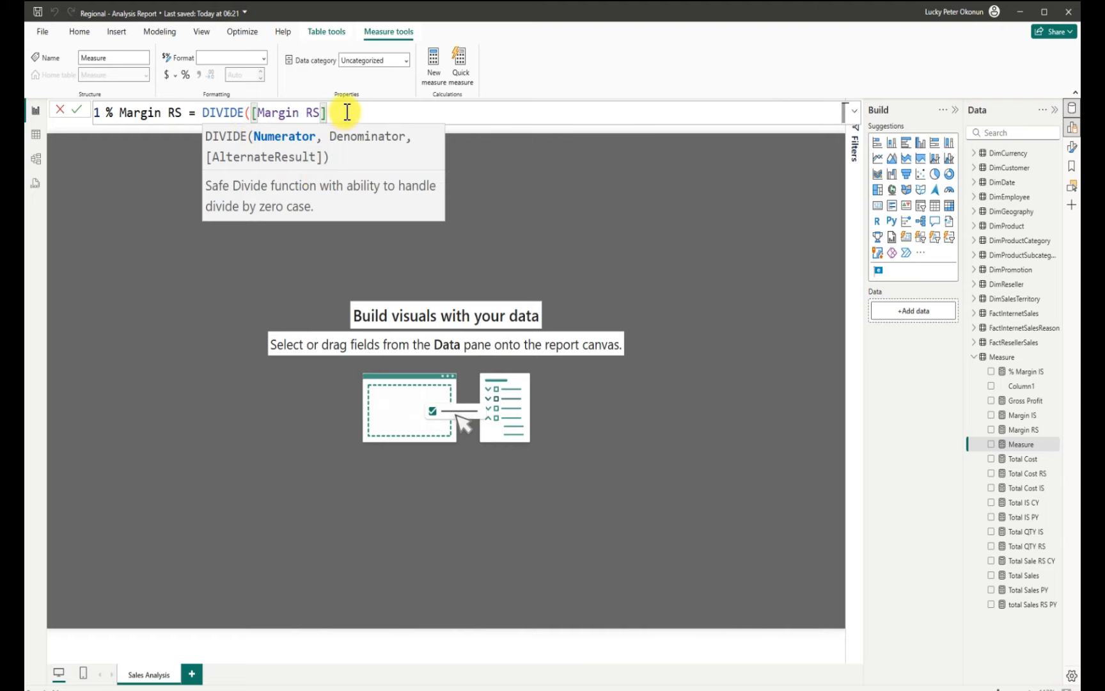
type(", total")
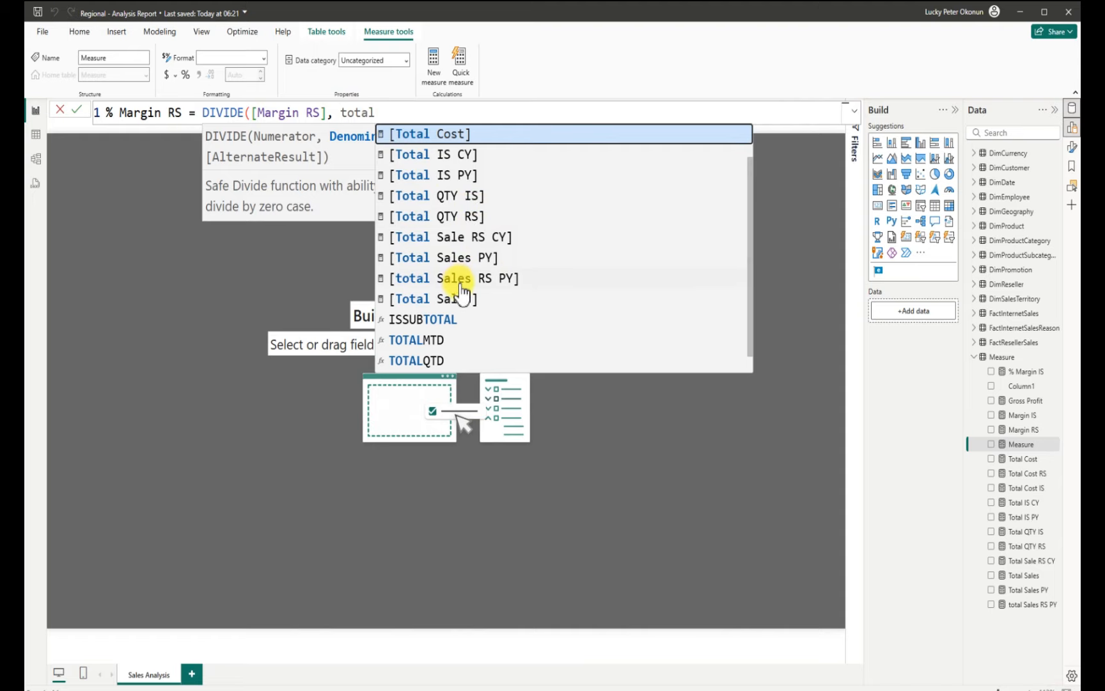
left_click(465, 236)
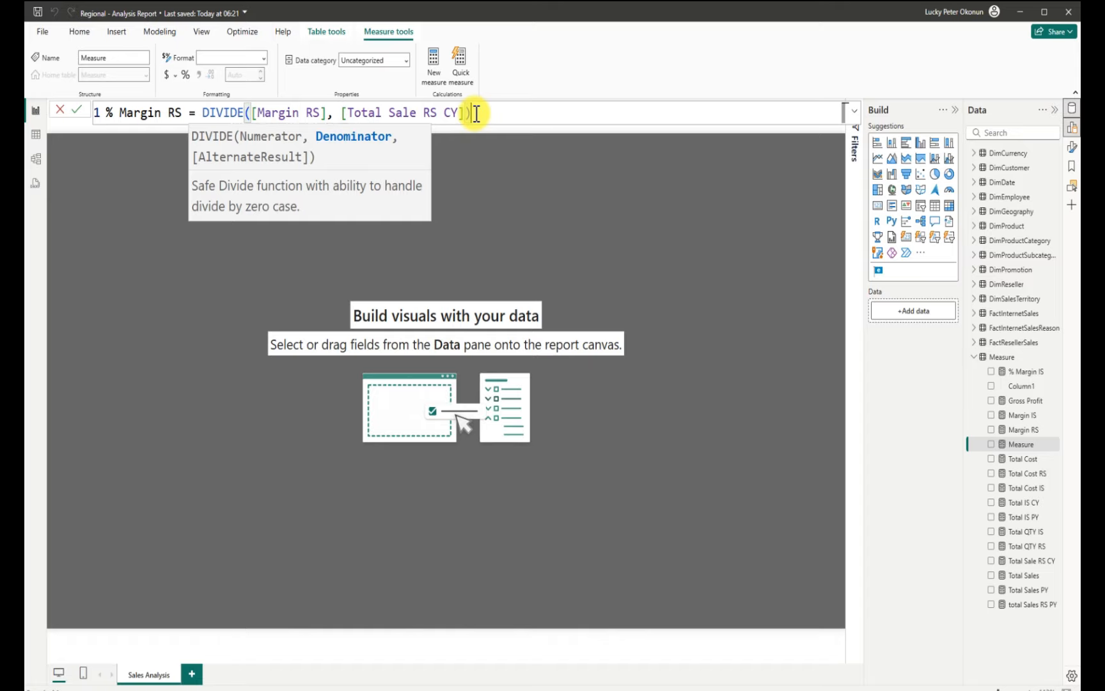
type(")")
key("Return")
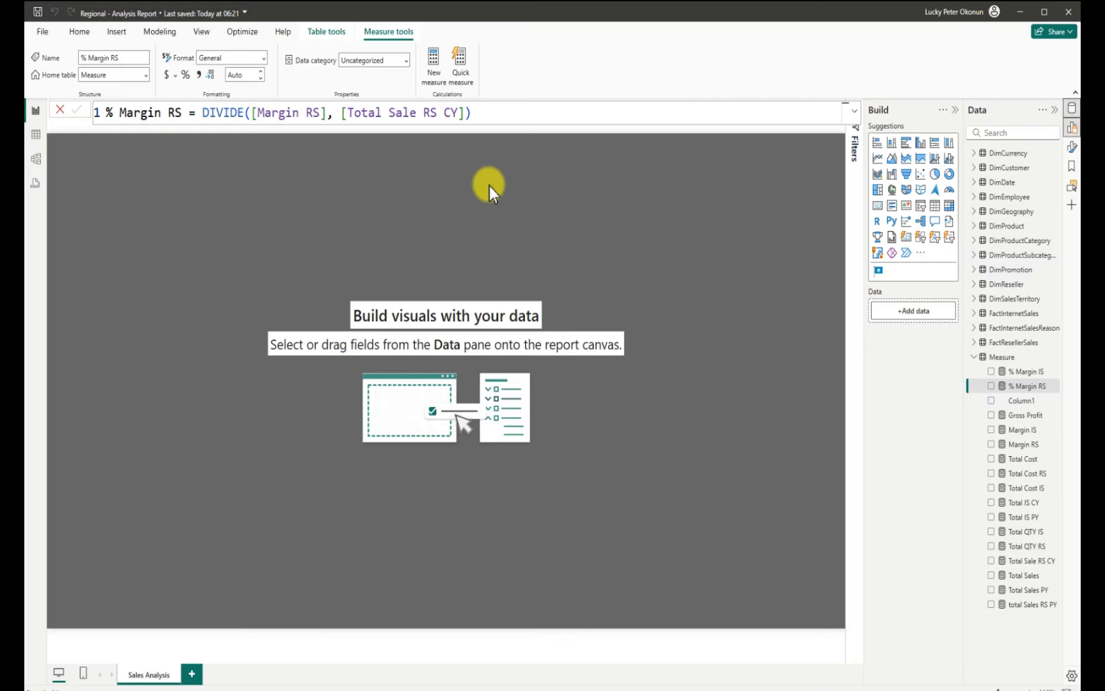
Start a new measure and name it % Gross Profit
left_click(431, 64)
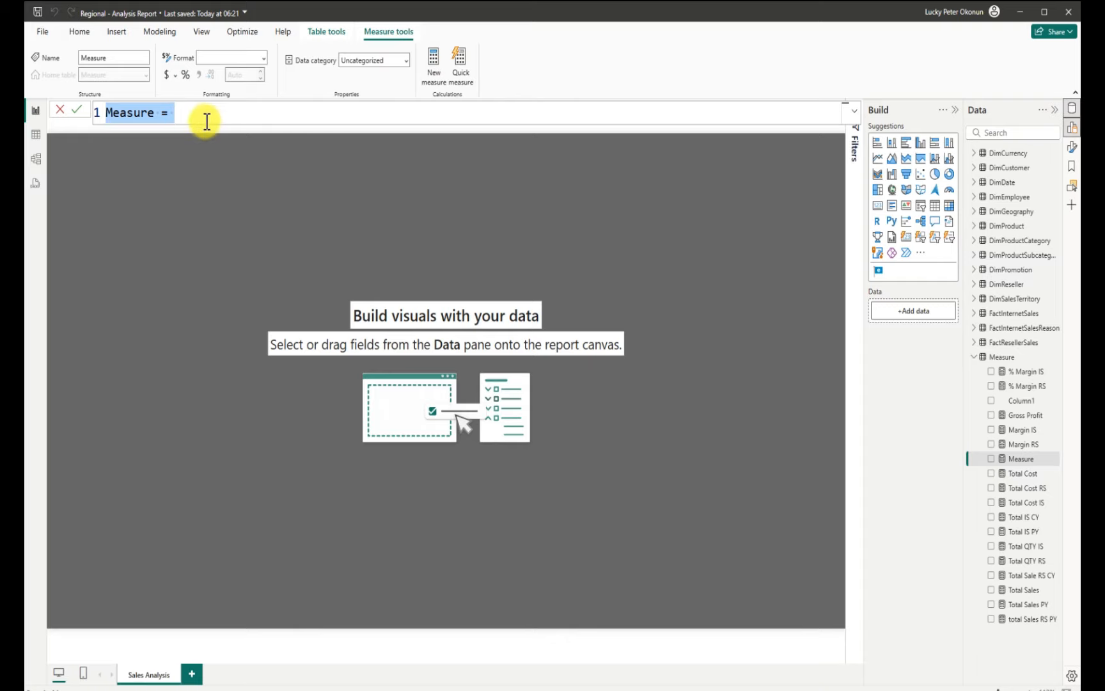
key("BackSpace")
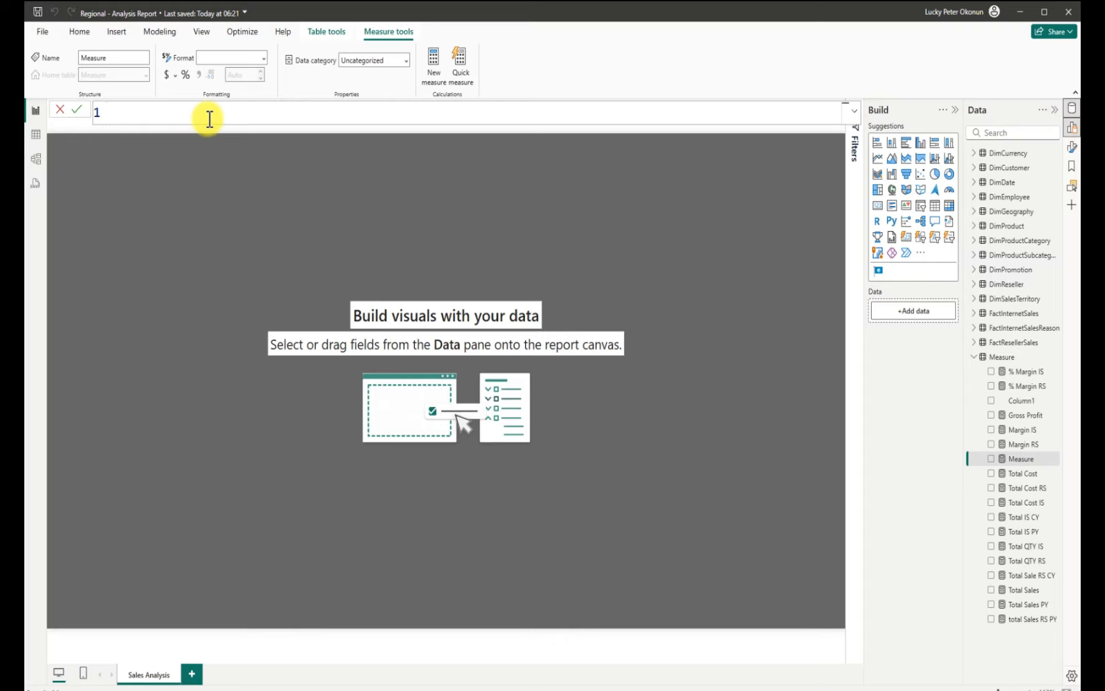
type("% Gross Profit = gros")
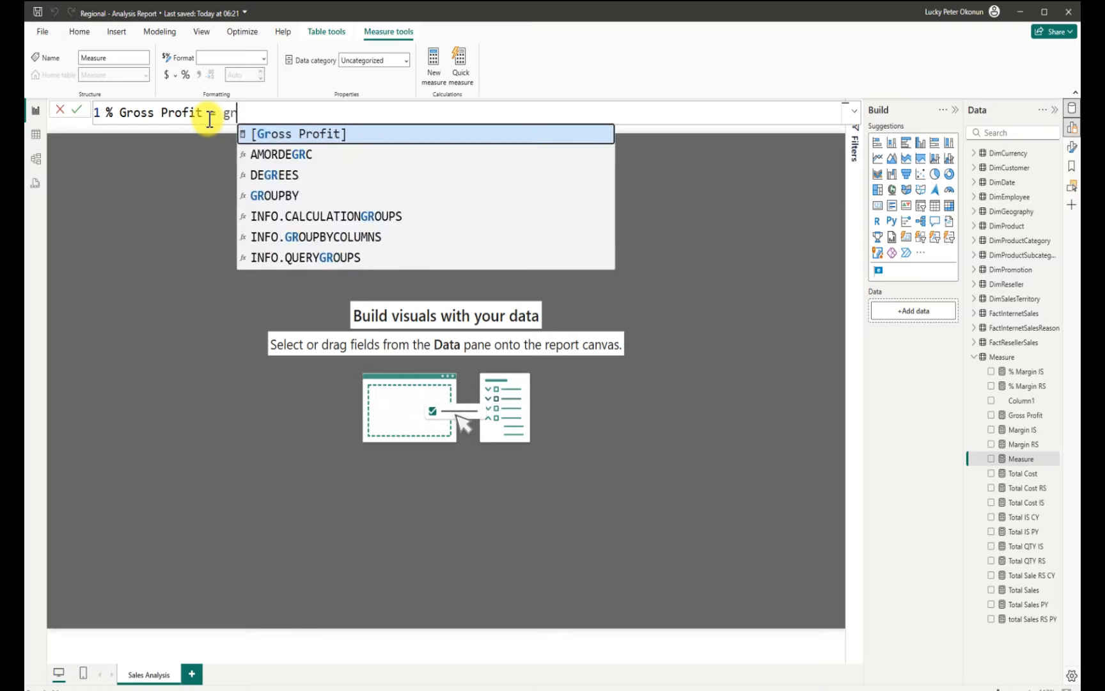
key("BackSpace")
key("BackSpace")
key("BackSpace")
key("BackSpace")
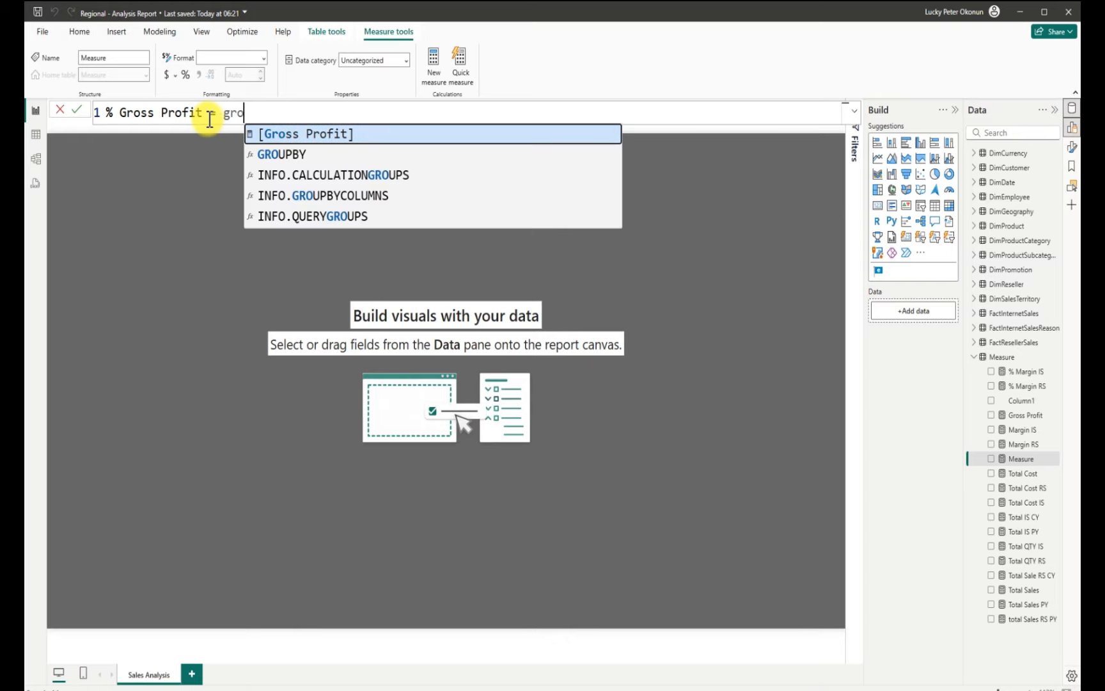
Define the % Gross Profit measure as DIVIDE([Gross Profit], [Total Sales]) and commit the formula
type("div")
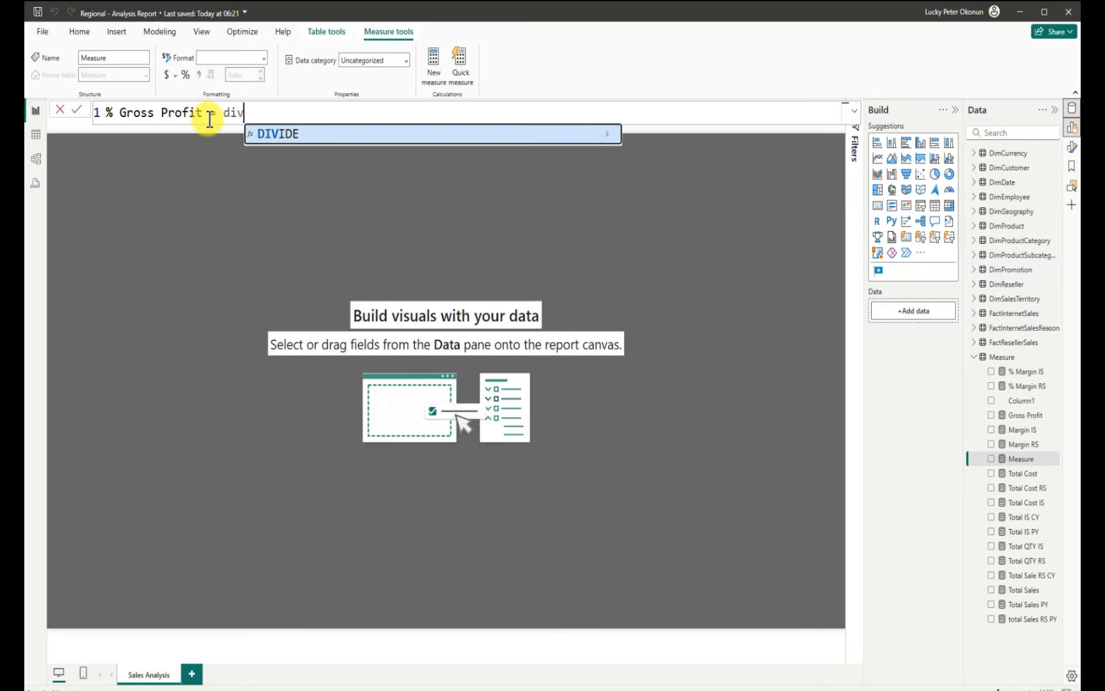
key("Tab")
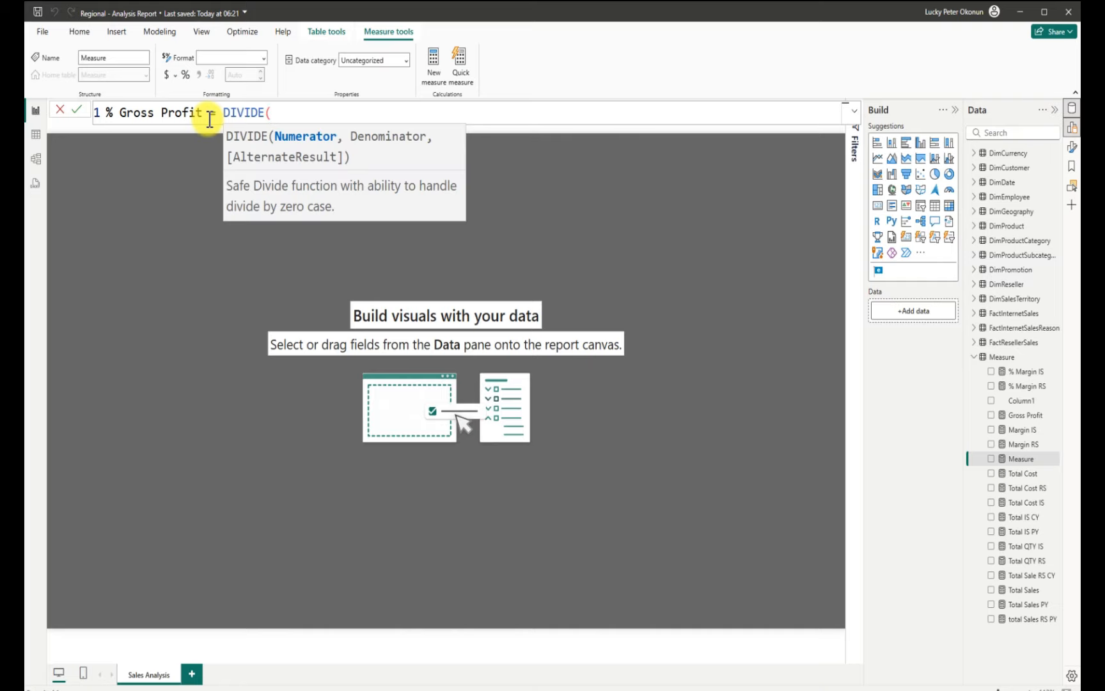
type("gros")
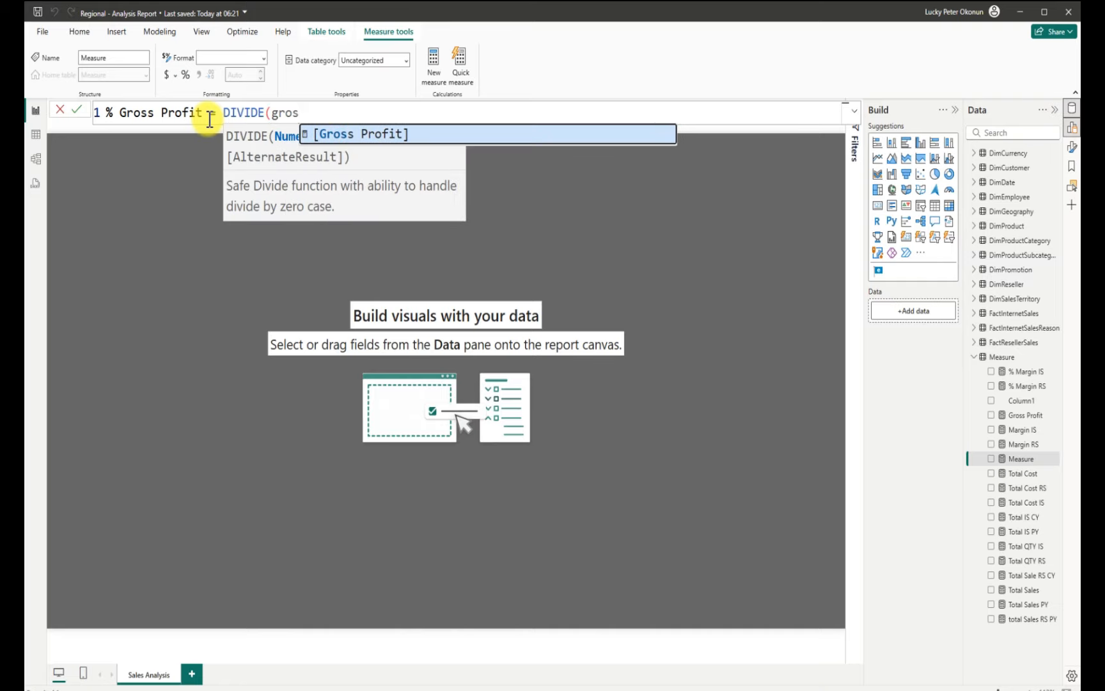
key("Tab")
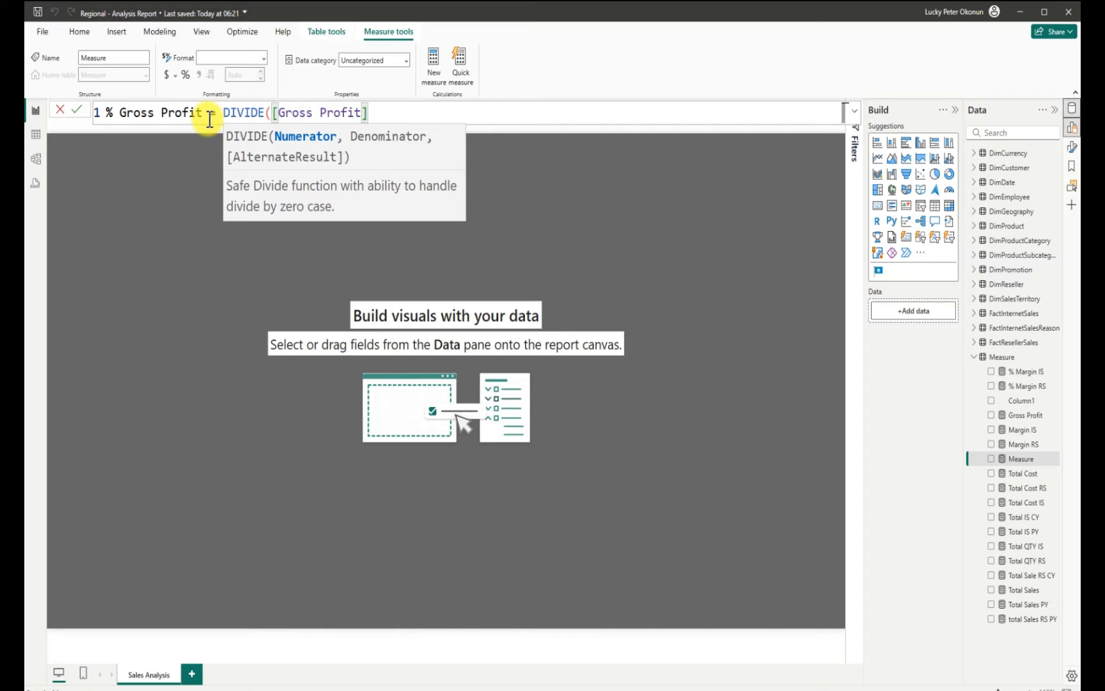
type(", ")
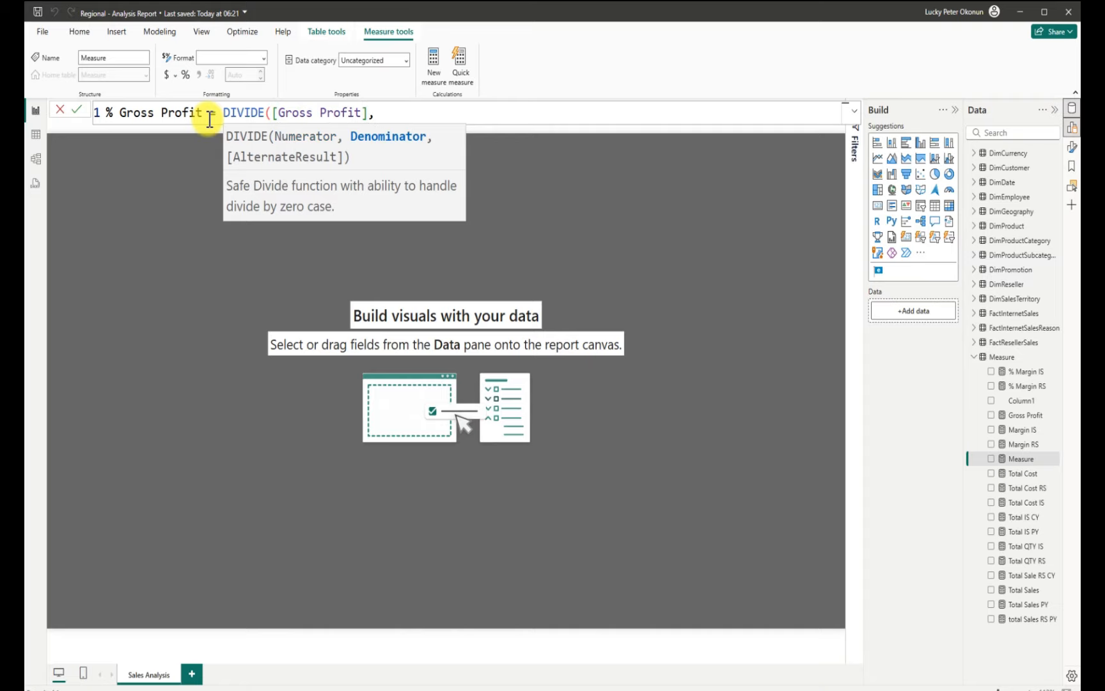
type("total")
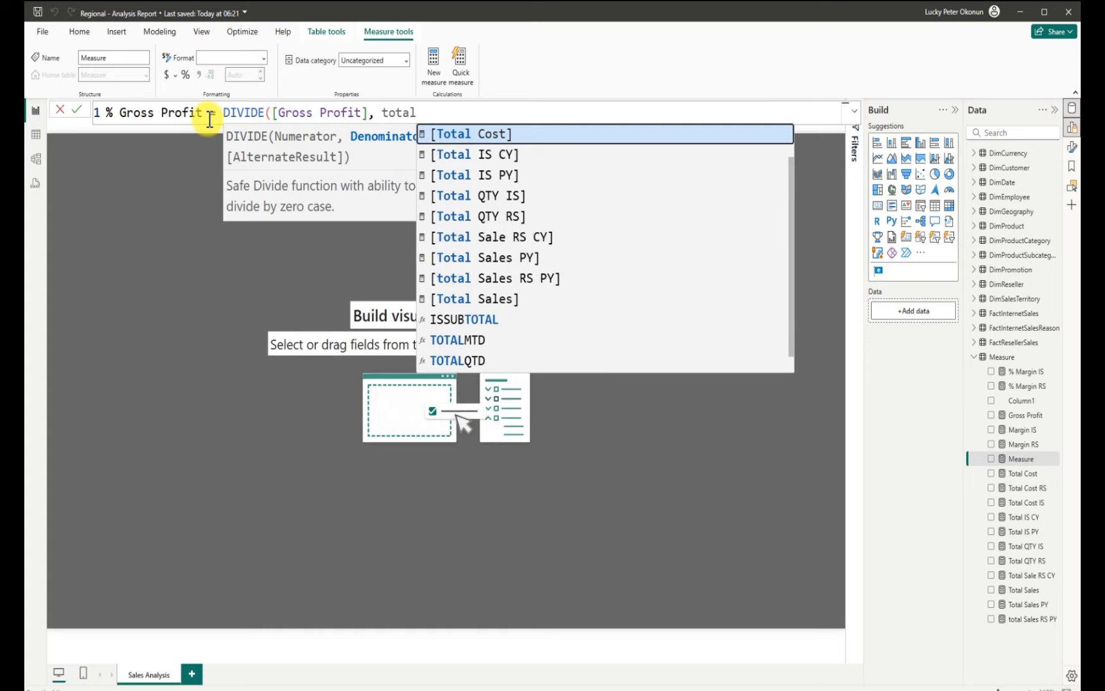
left_click(465, 310)
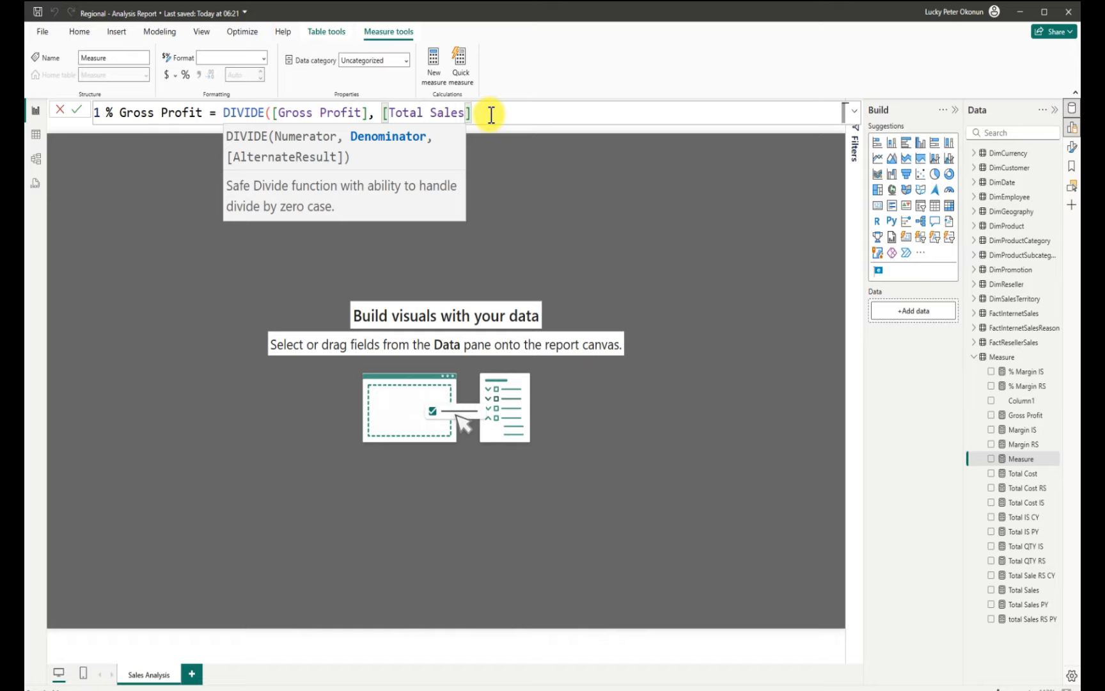
type(")")
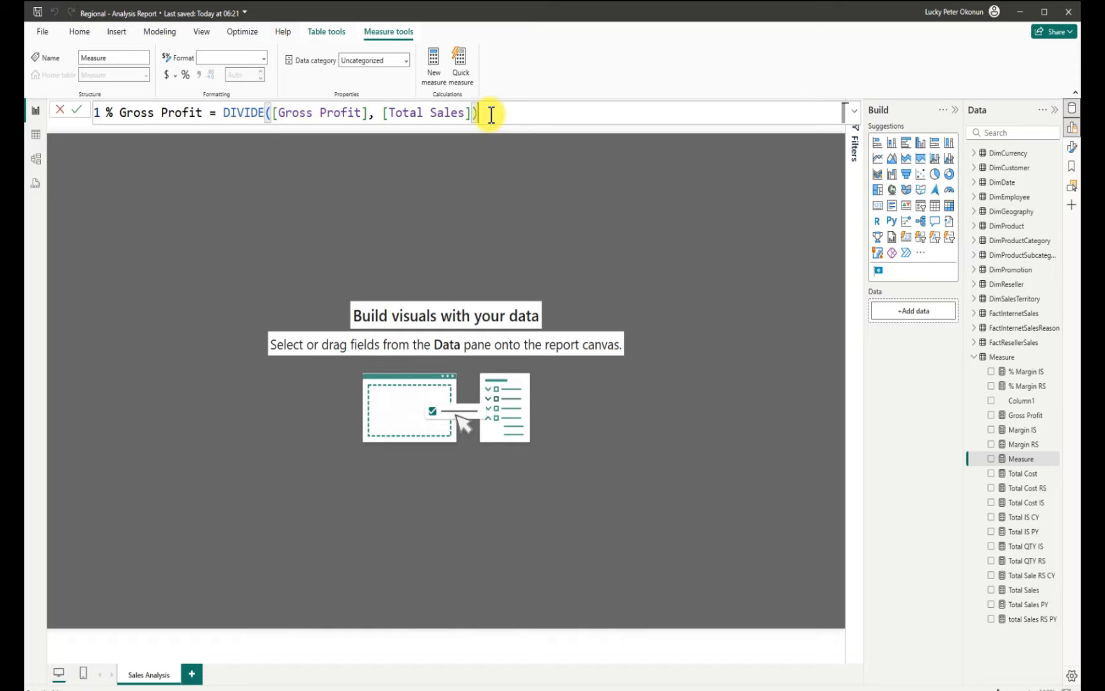
key("Return")
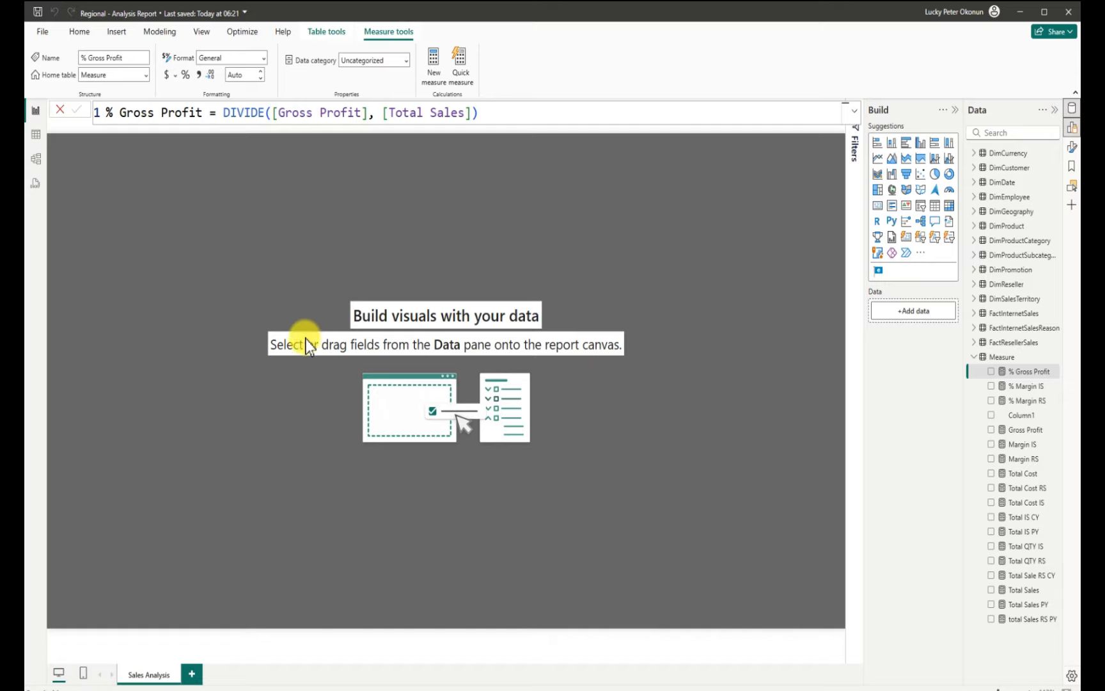
Format the % Gross Profit and % Margin RS measures as percentages, leaving no measure selected
key("ctrl+s")
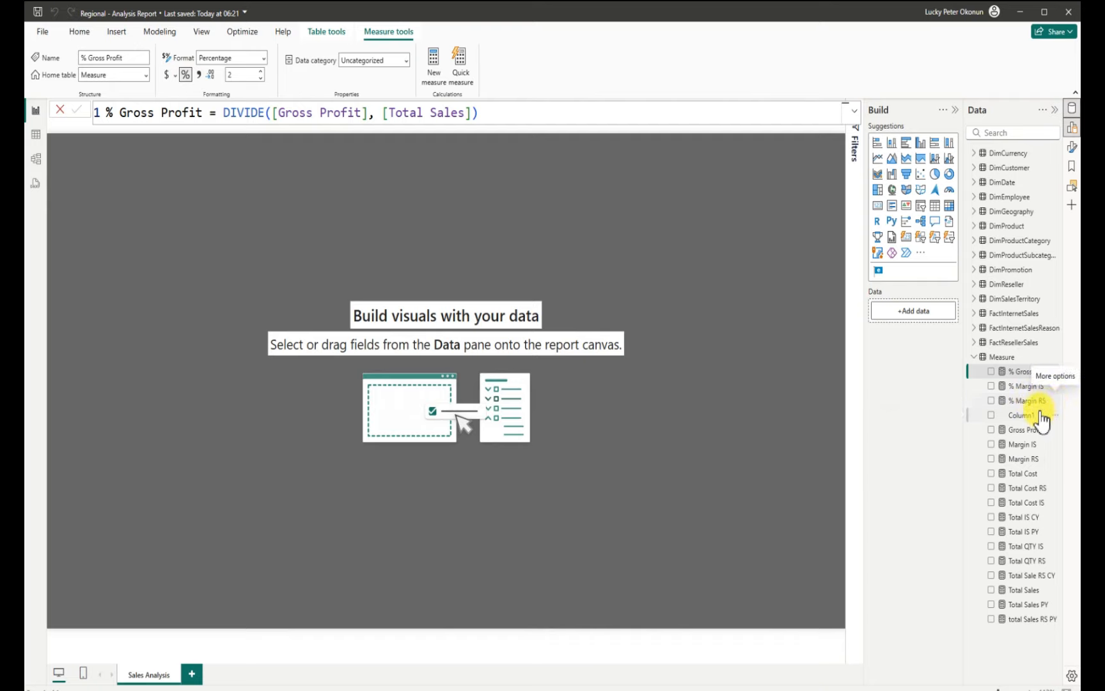
left_click(1029, 400)
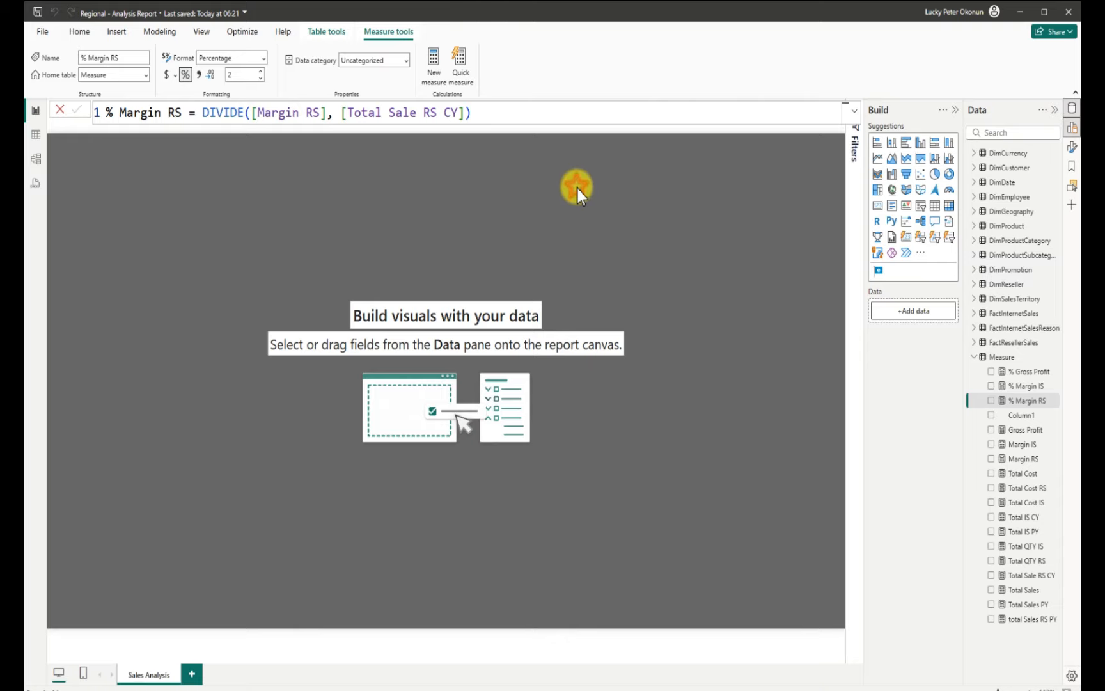
left_click(577, 187)
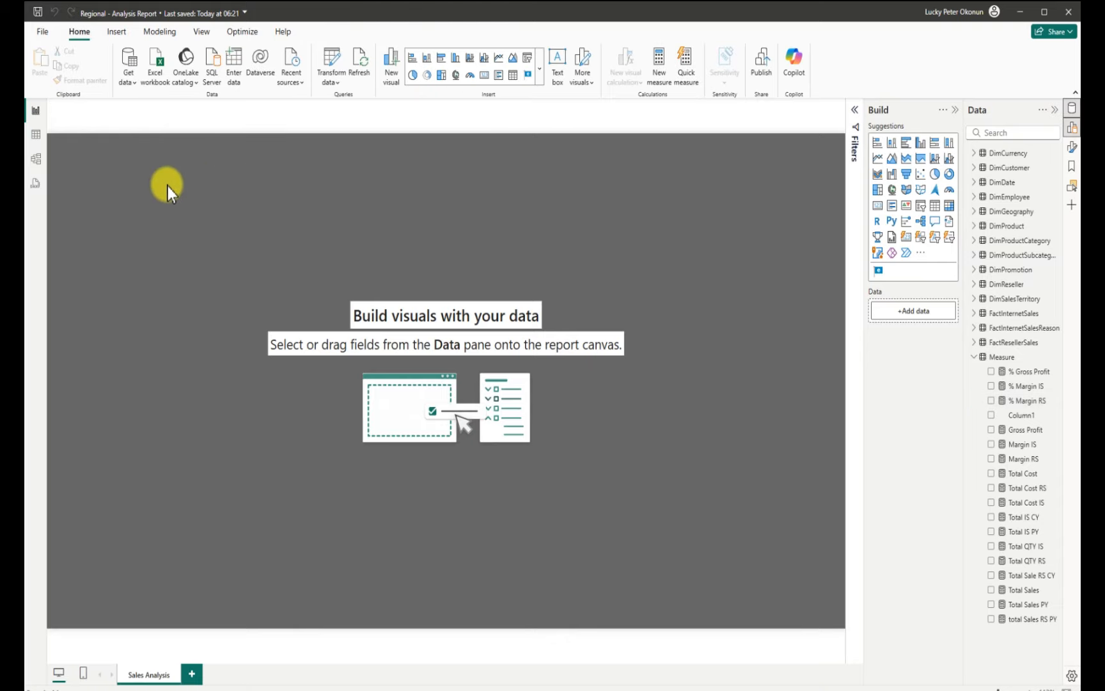
Save the report and delete the Column1 column from the Measure table
left_click(39, 12)
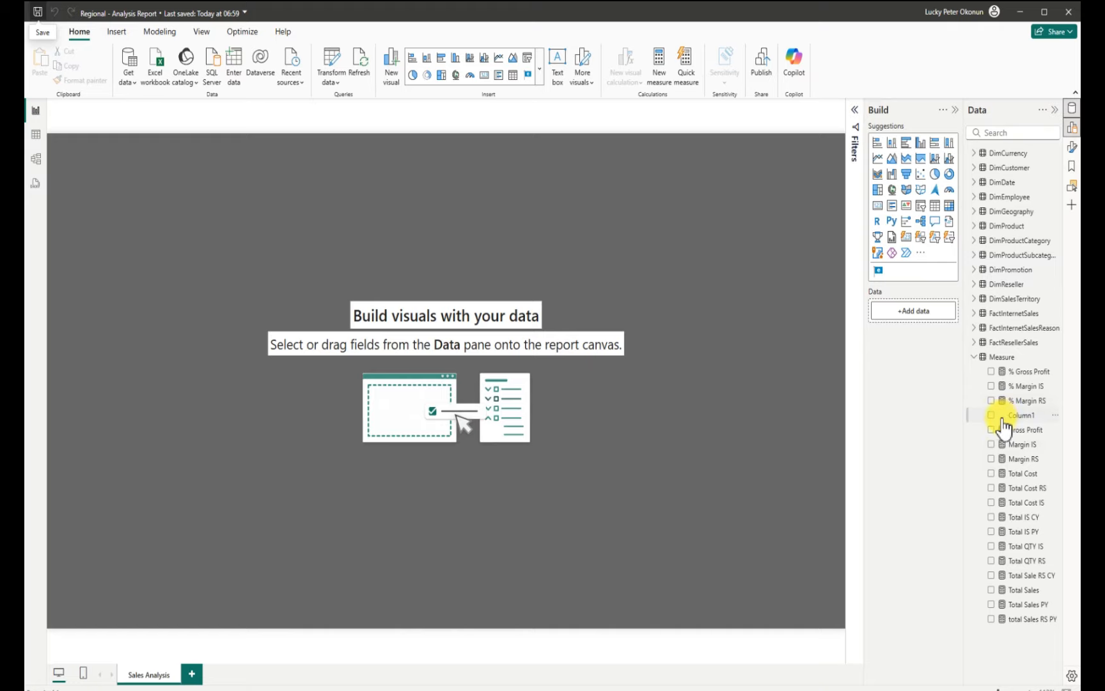
left_click(1055, 415)
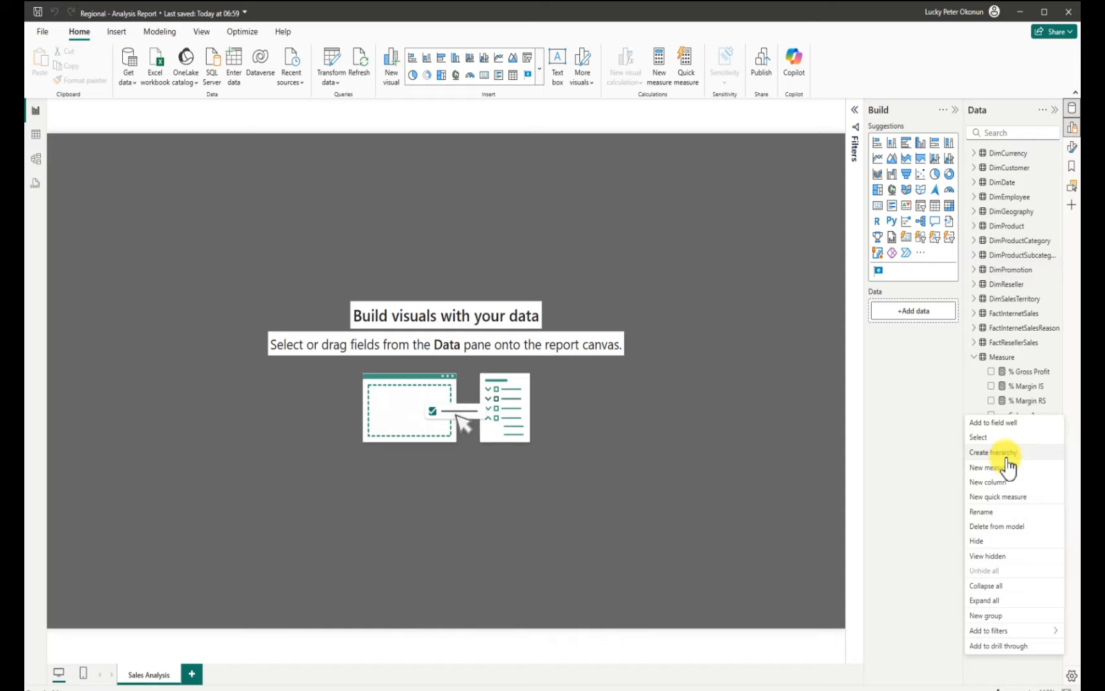
left_click(1005, 528)
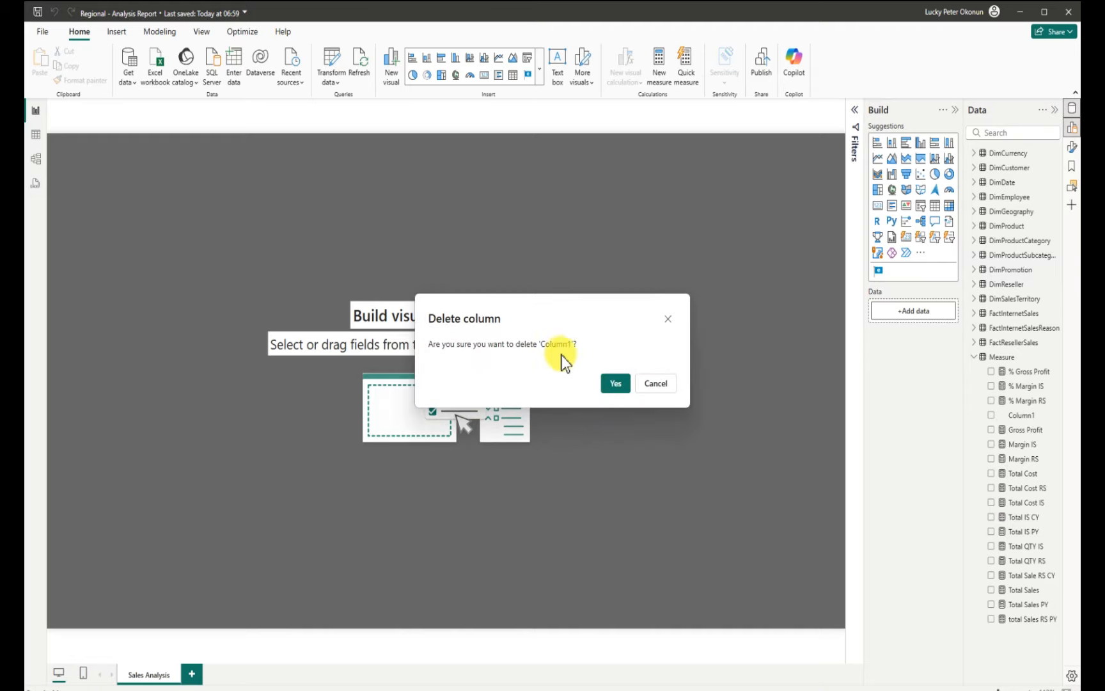
left_click(611, 382)
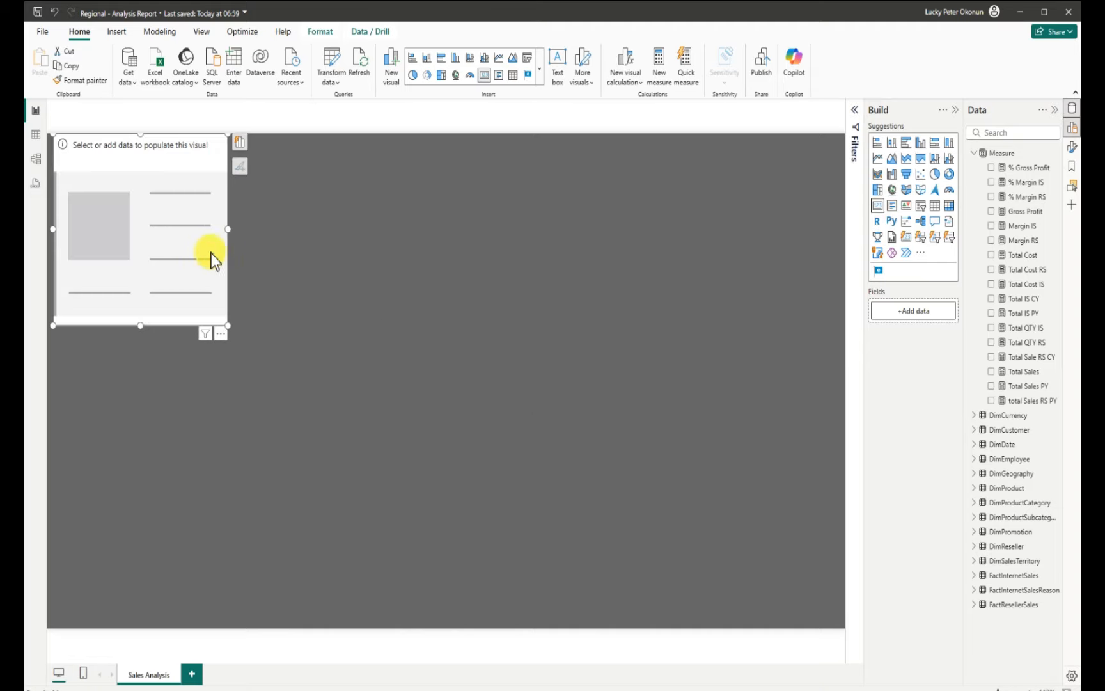
Move the blank card visual to the upper middle of the canvas and shrink it to a small tile
left_click_drag(215, 254, 468, 329)
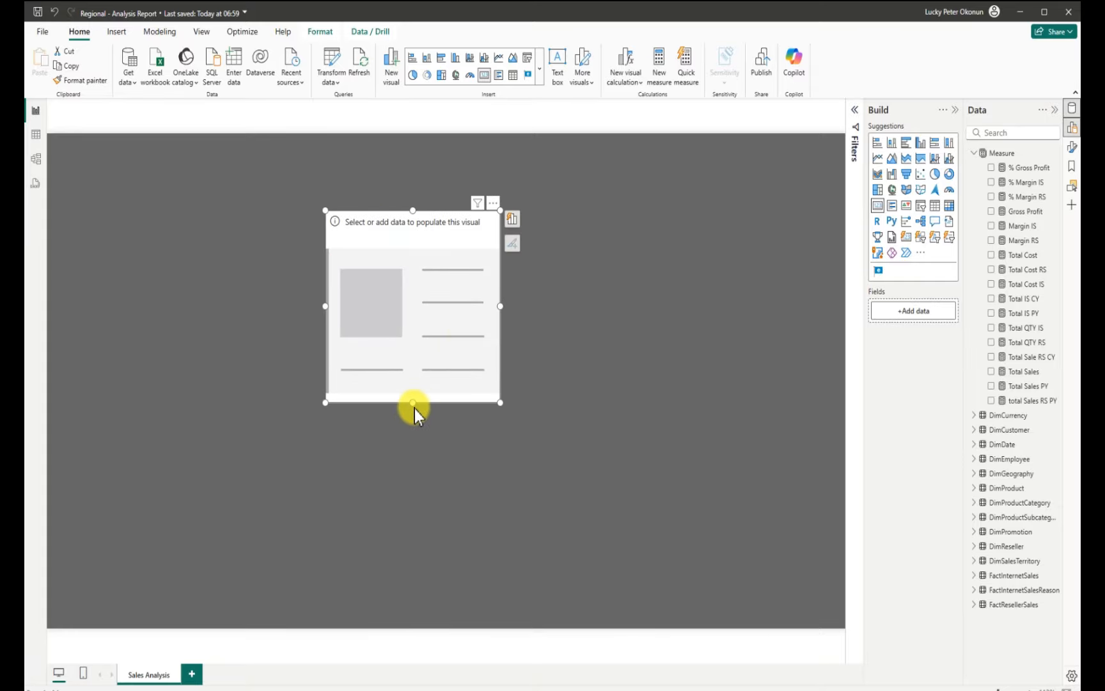
left_click_drag(413, 403, 424, 273)
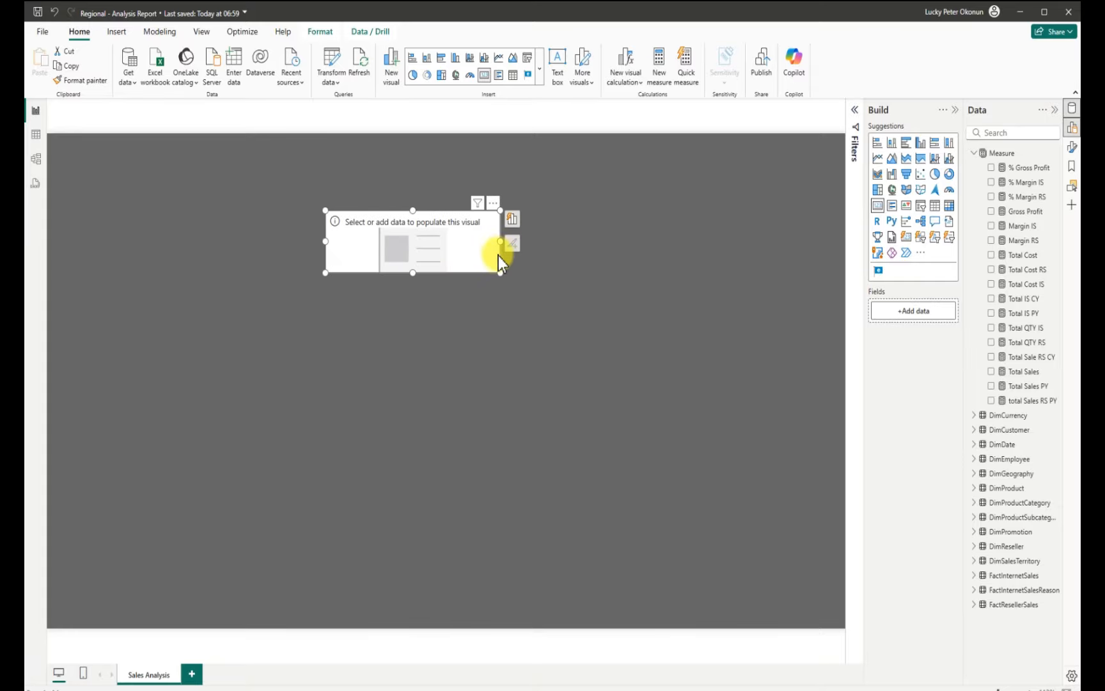
left_click_drag(500, 241, 391, 231)
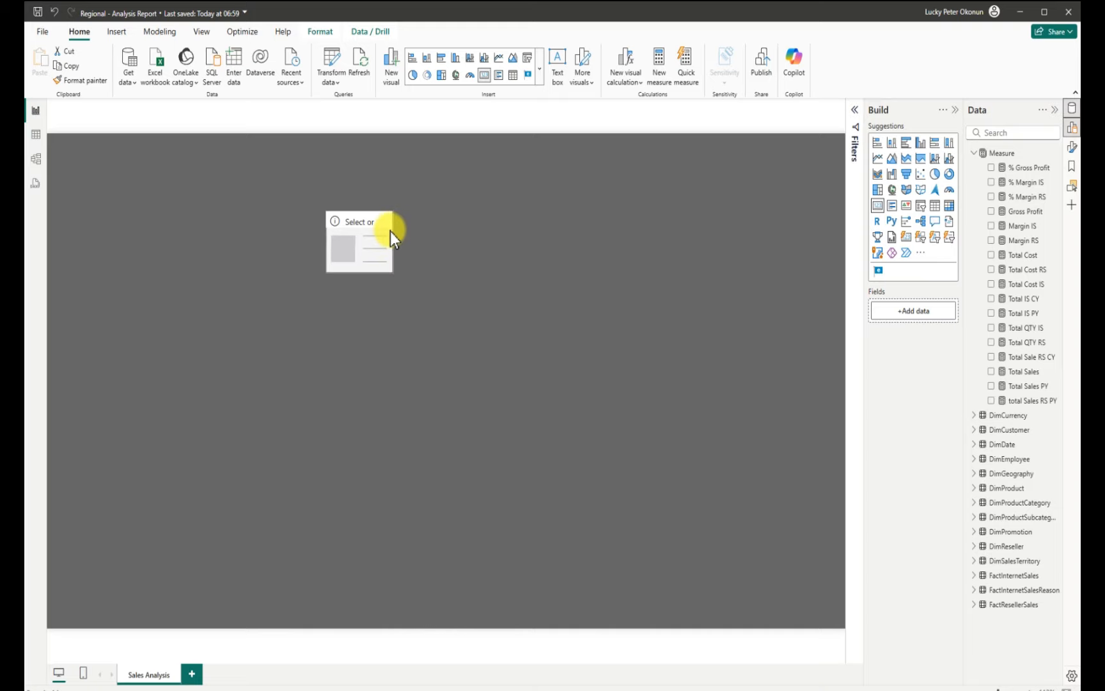
left_click_drag(360, 273, 393, 269)
left_click(362, 261)
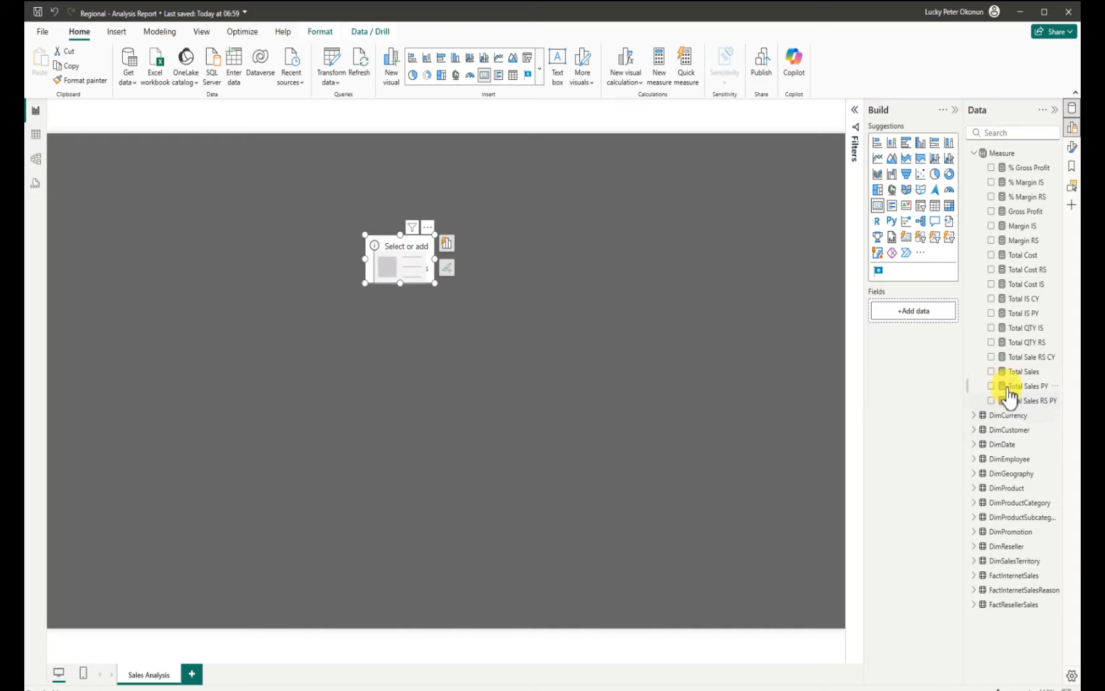
Show the Total Sales measure in the card, format it as € Euro (€ 123), and enlarge the card to fit the value
left_click(992, 373)
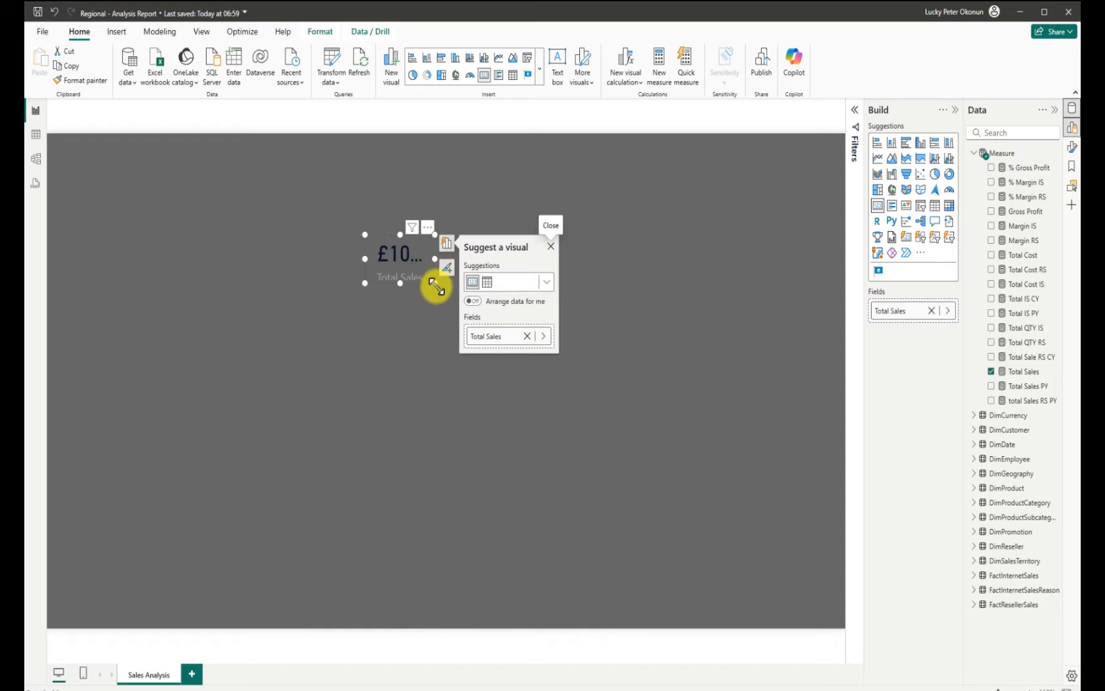
left_click_drag(435, 284, 452, 283)
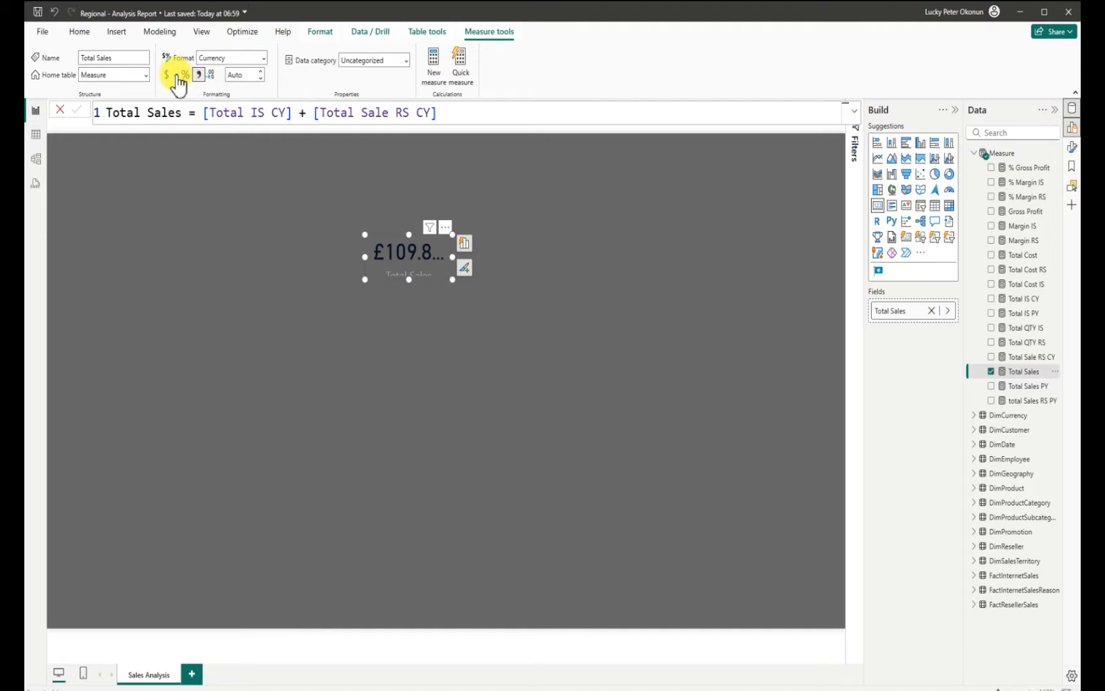
left_click(177, 77)
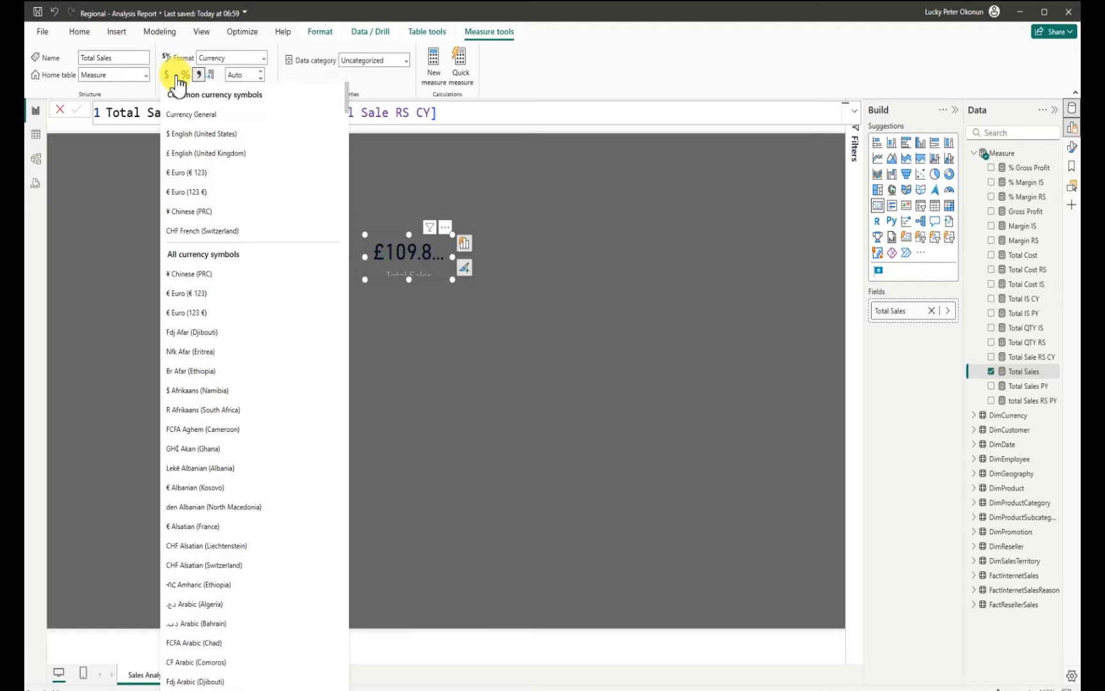
left_click(192, 174)
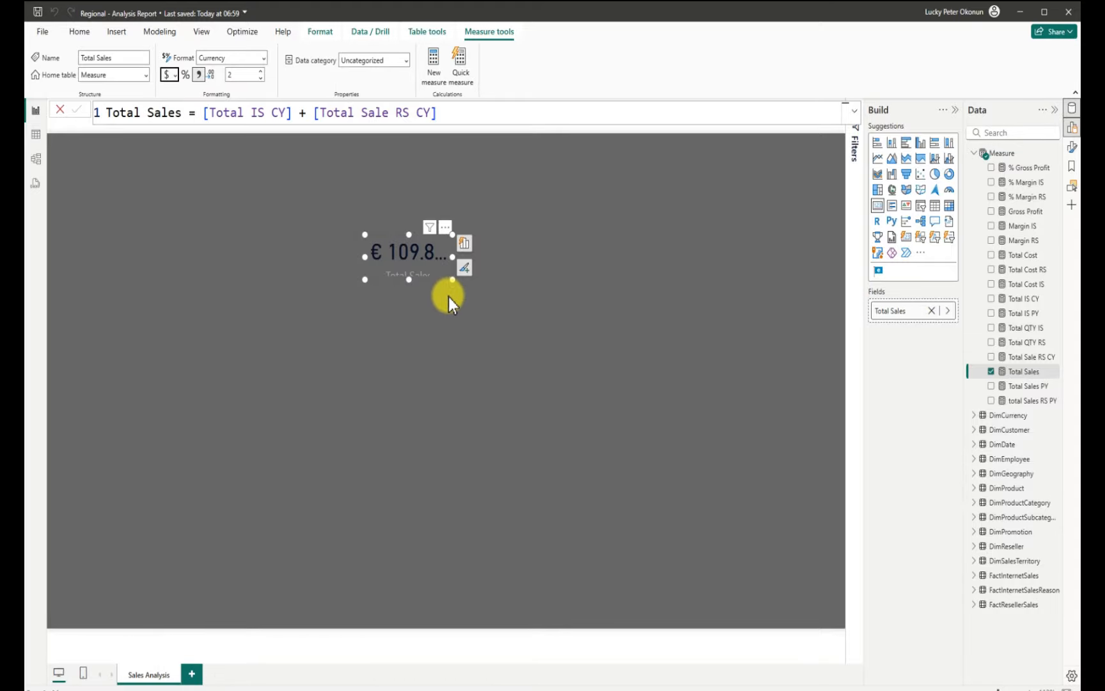
left_click_drag(451, 280, 466, 287)
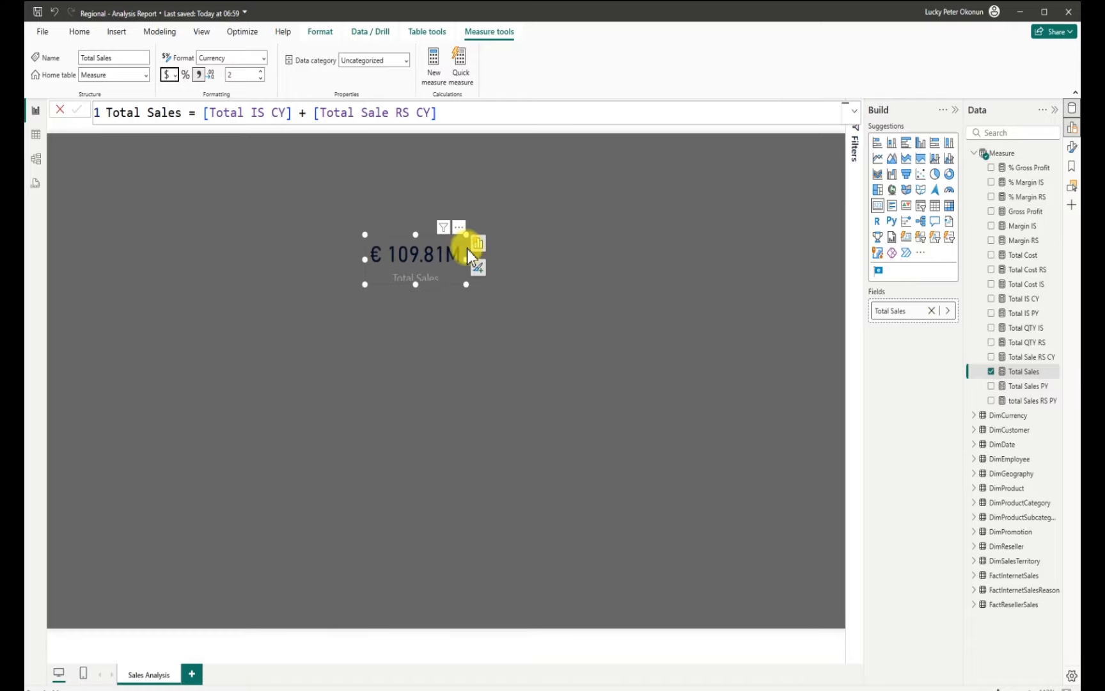
Turn off the card's category label and turn on its title with the text Total Sales
left_click(459, 227)
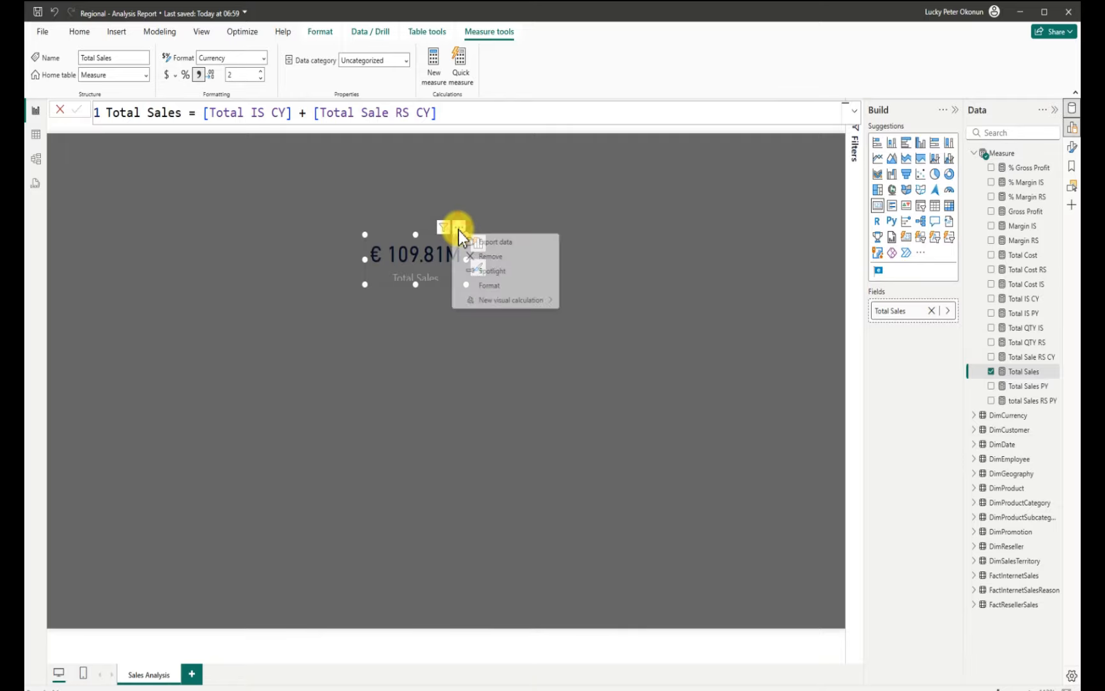
left_click(488, 285)
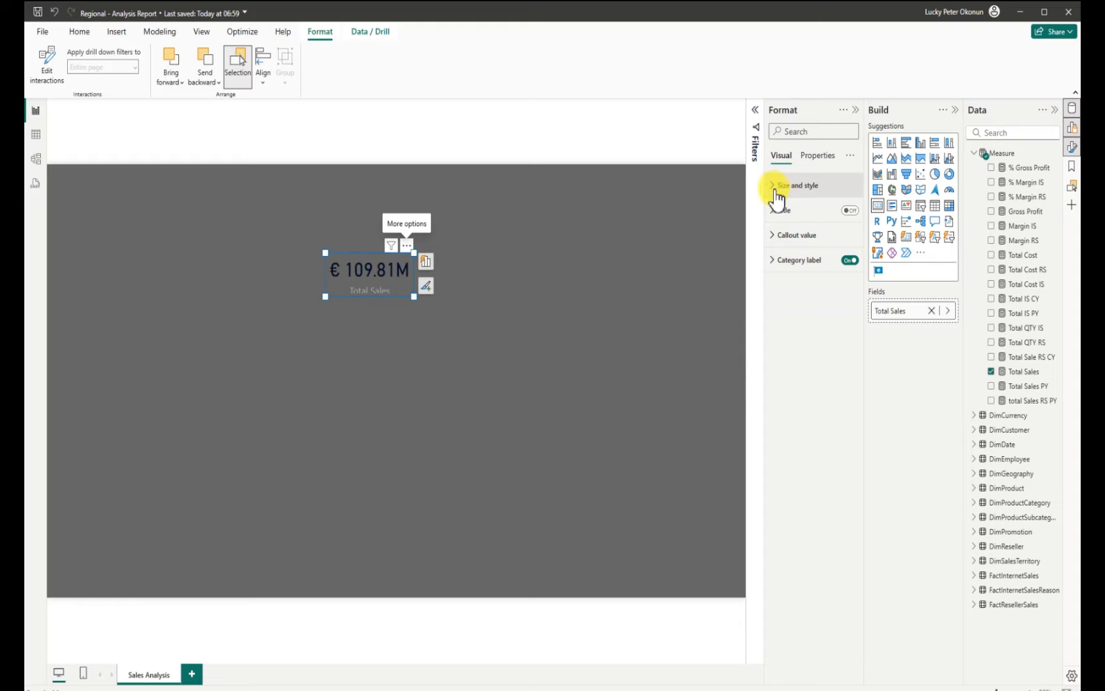
left_click(846, 262)
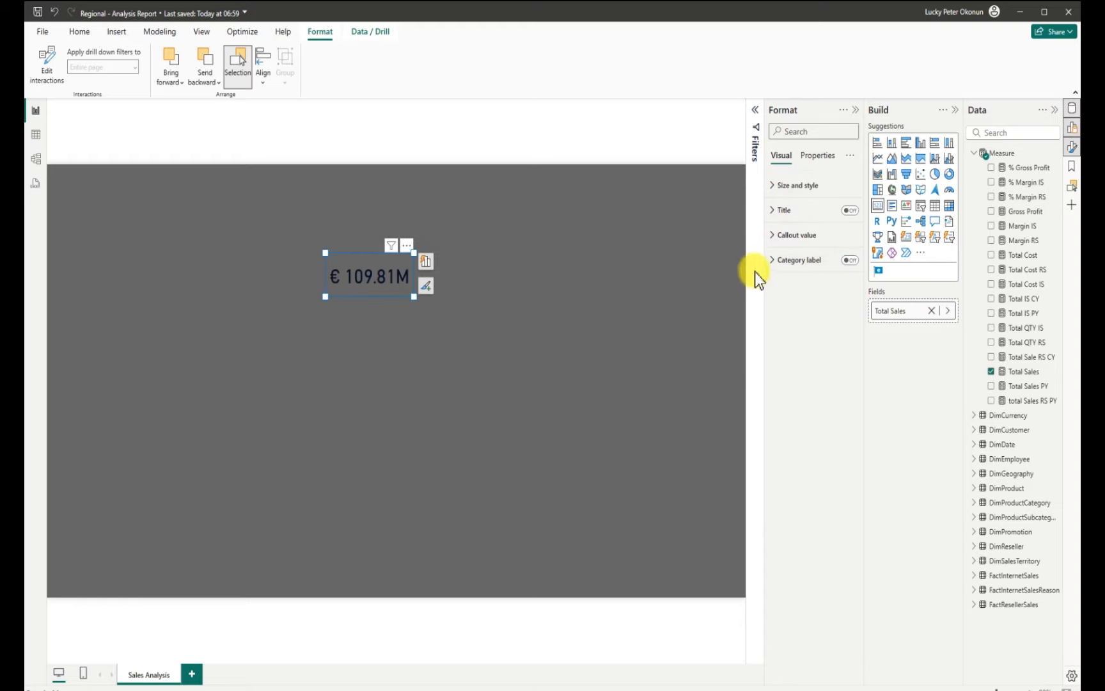
left_click(849, 210)
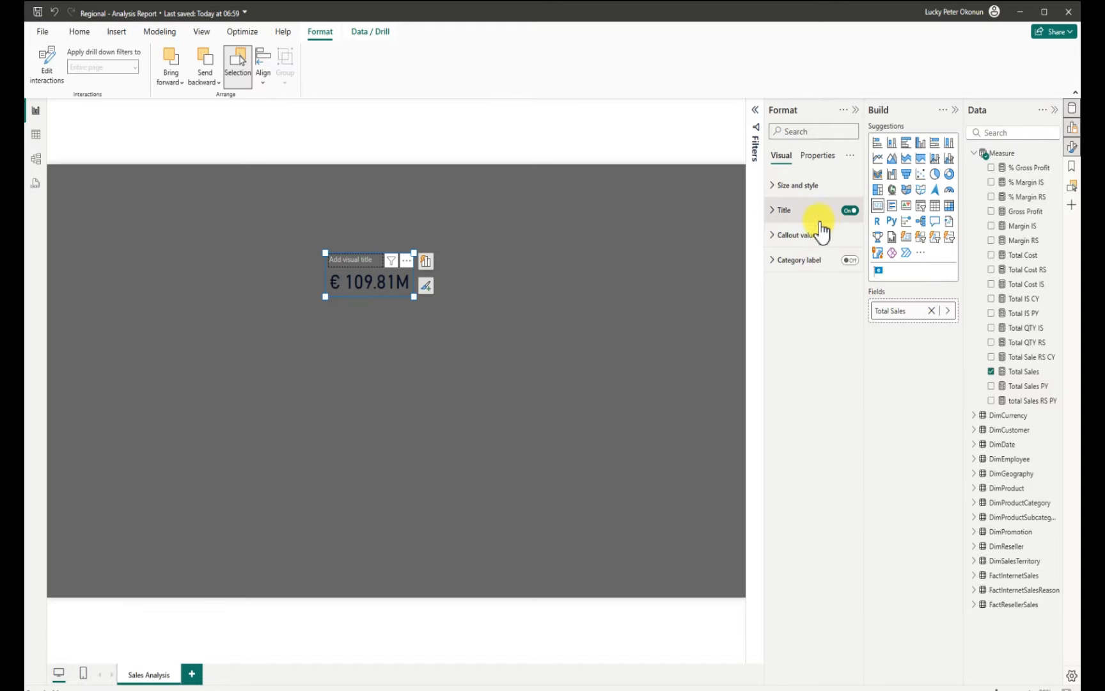
left_click(772, 212)
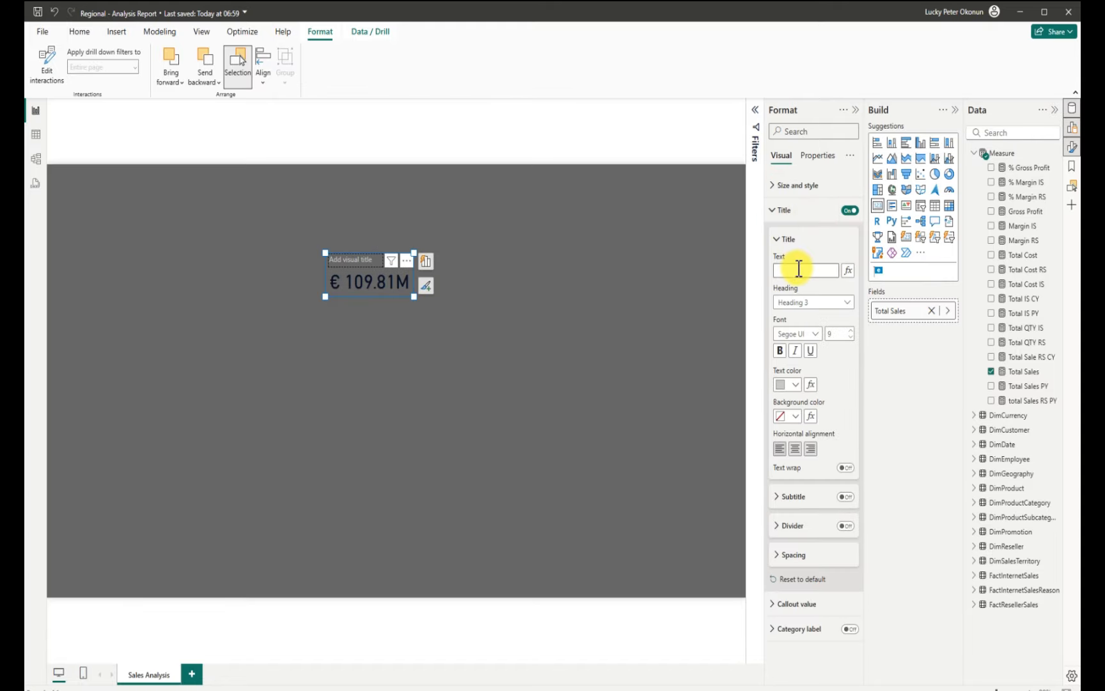
left_click(799, 268)
type("Total Sales")
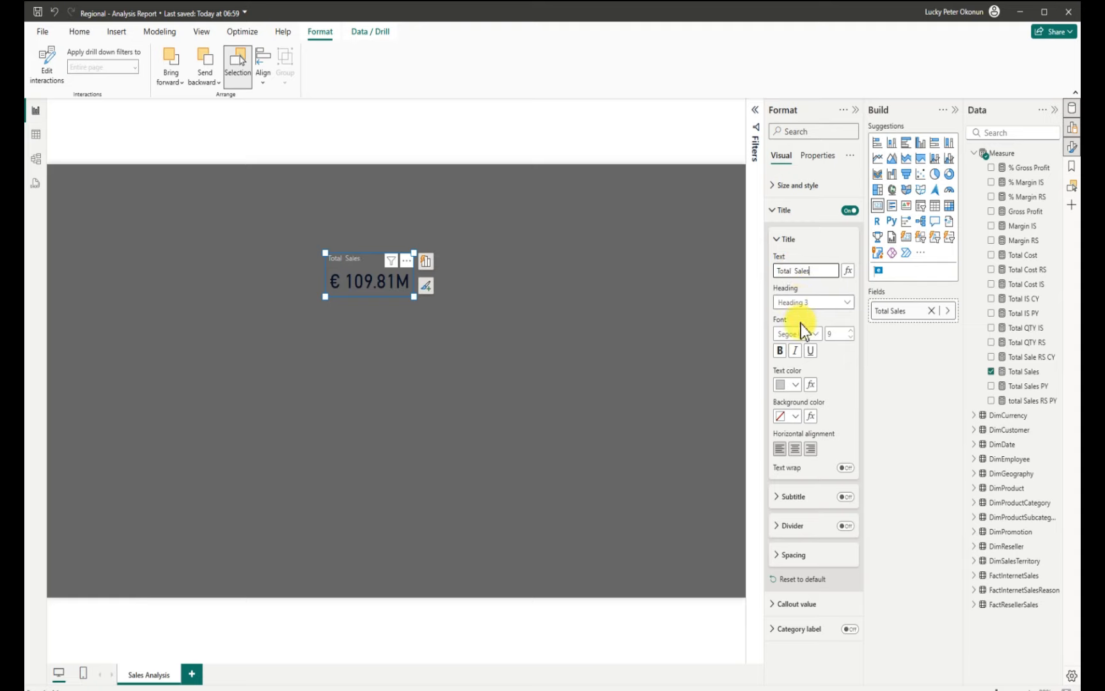
Centre the card title, colour it white and set its font size to 10
left_click(795, 448)
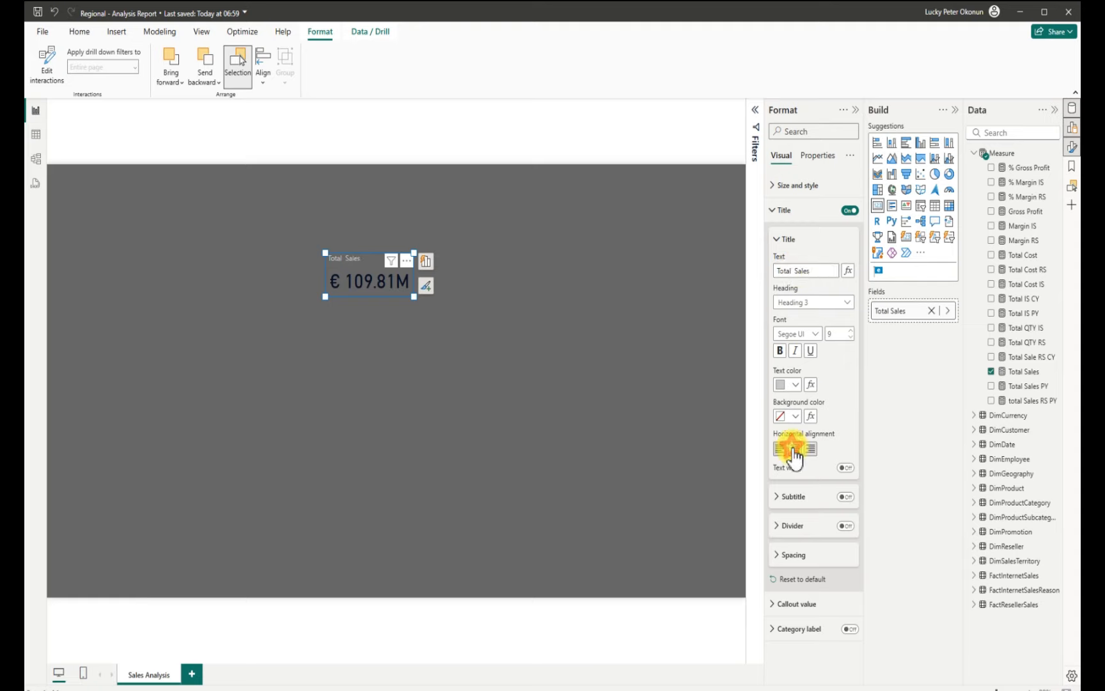
left_click(797, 383)
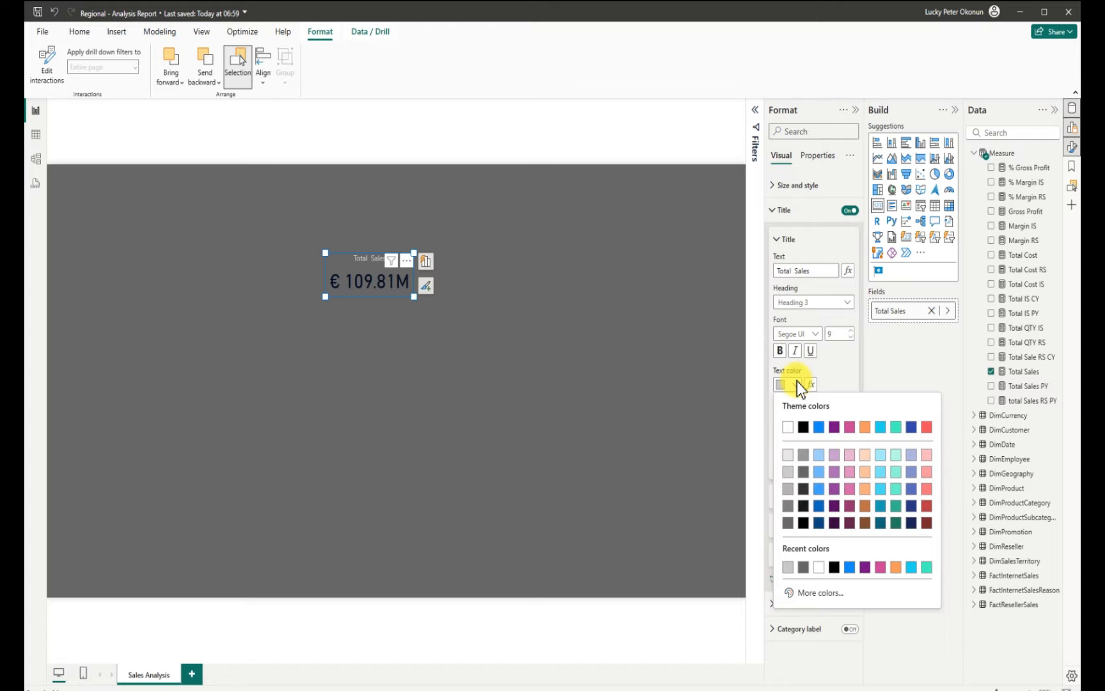
left_click(790, 426)
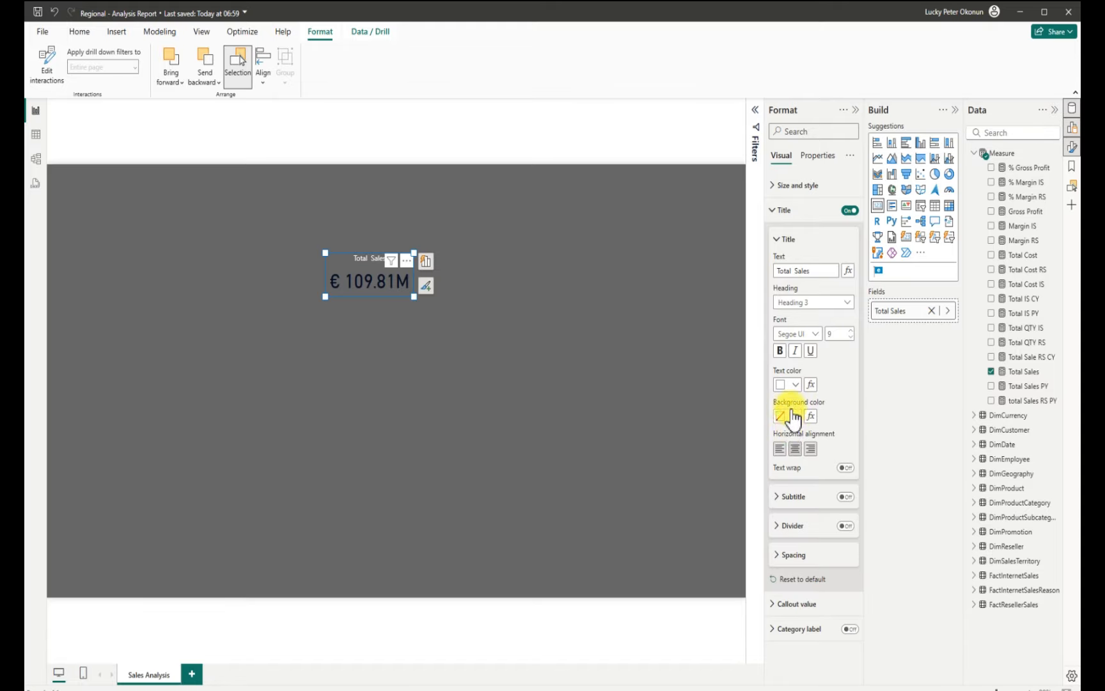
left_click(851, 339)
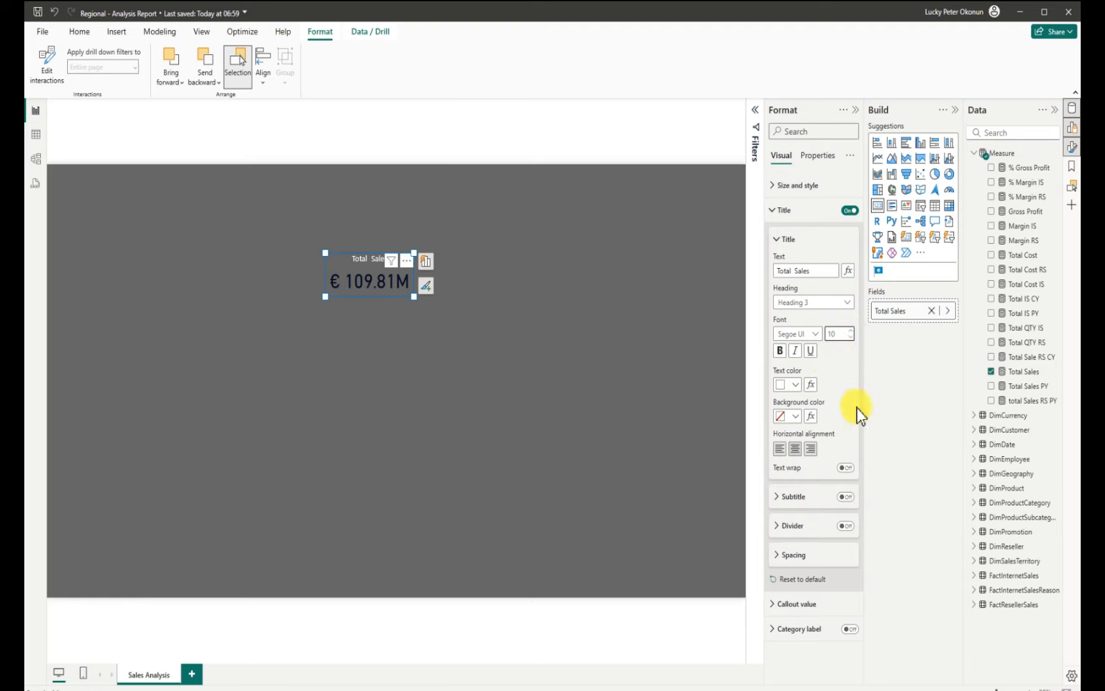
Reduce the card's height and set its callout value font size to 25
left_click(782, 606)
left_click_drag(863, 539, 868, 648)
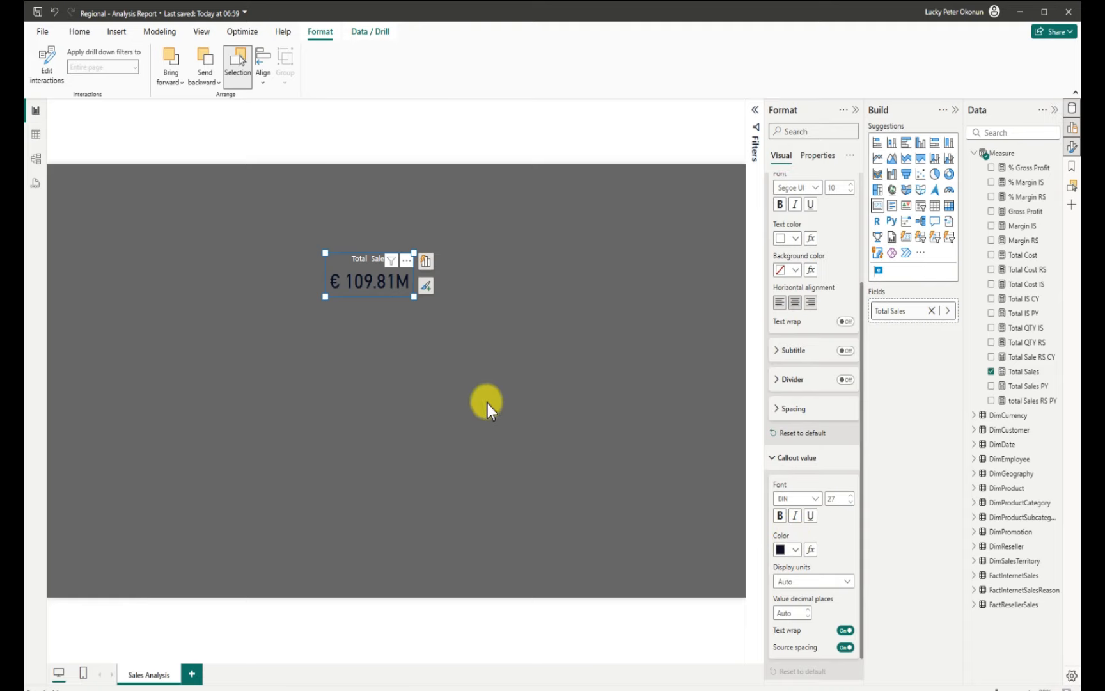
left_click_drag(415, 298, 424, 291)
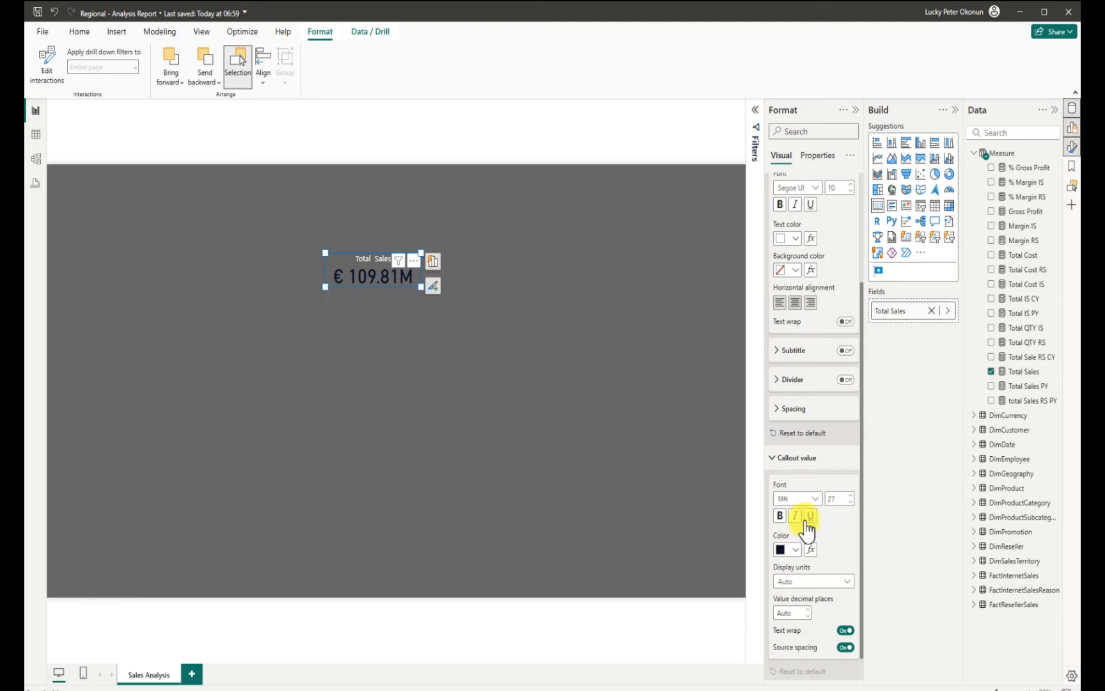
left_click(850, 503)
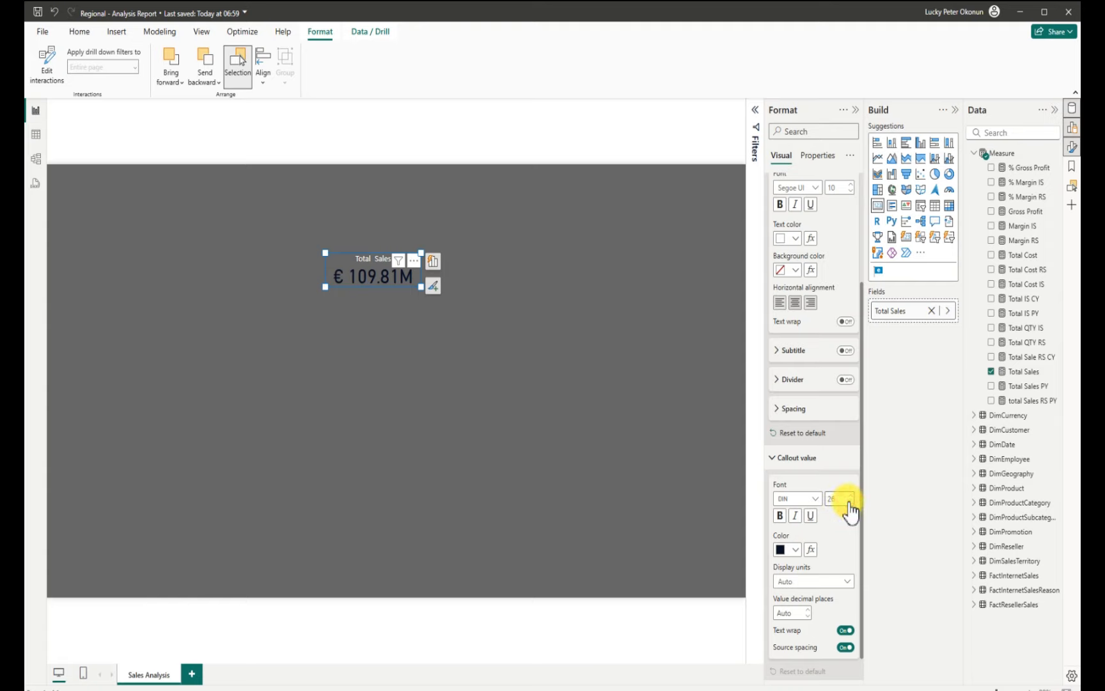
left_click(849, 503)
left_click(849, 503)
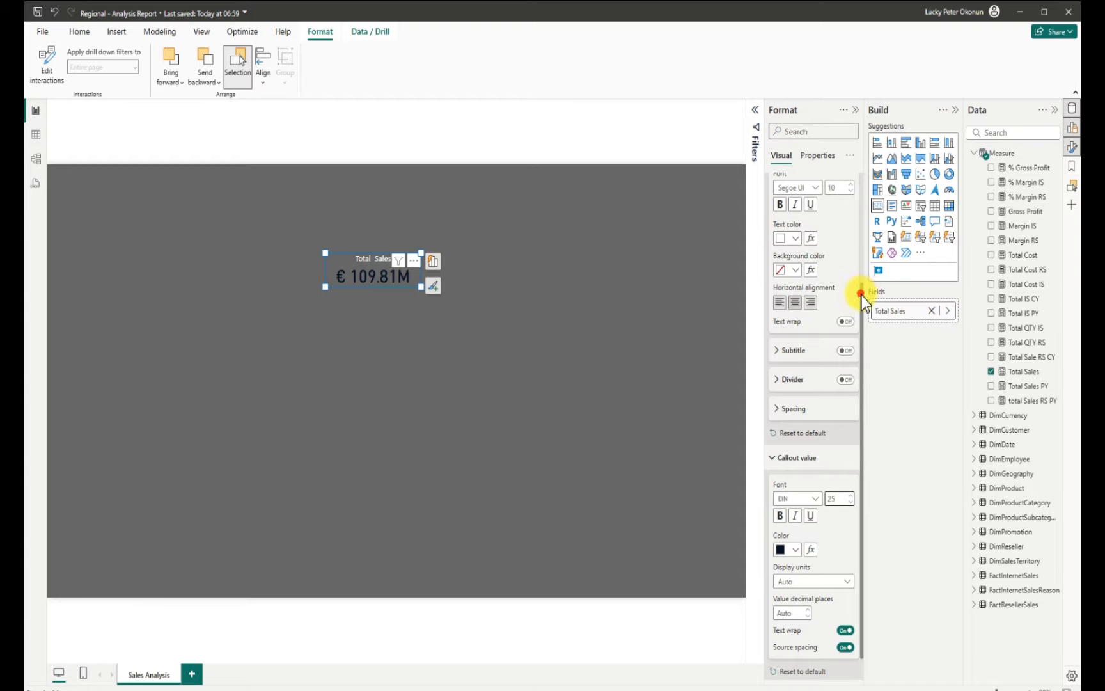
Turn on the shadow for the Total Sales card and deselect it
left_click_drag(861, 292, 871, 167)
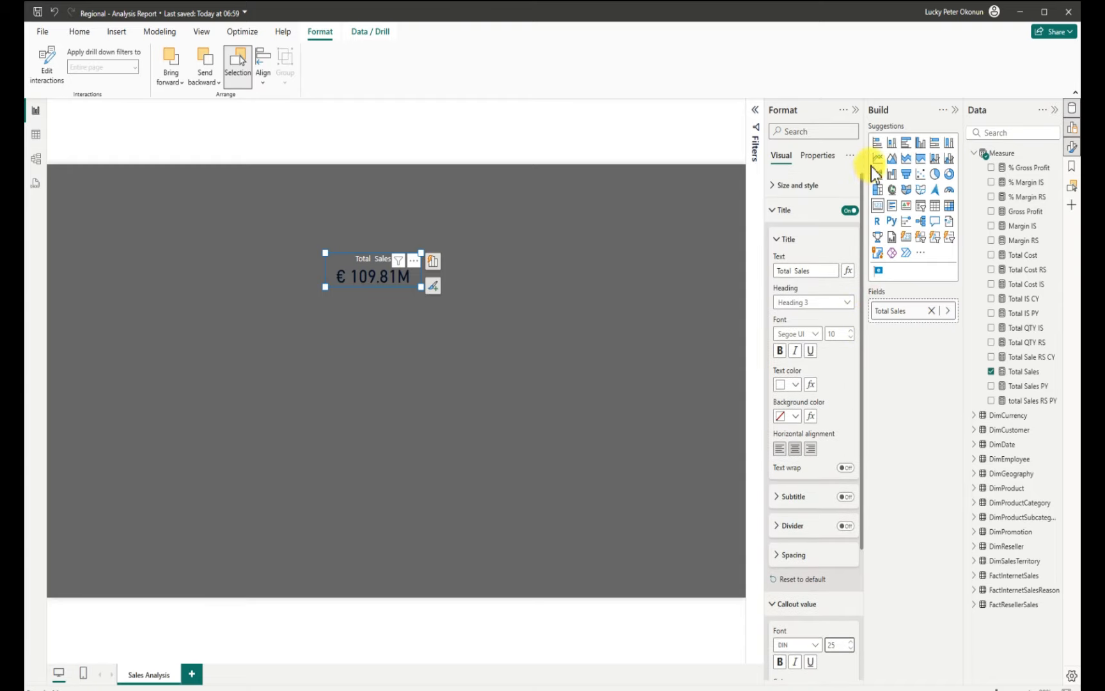
left_click(777, 187)
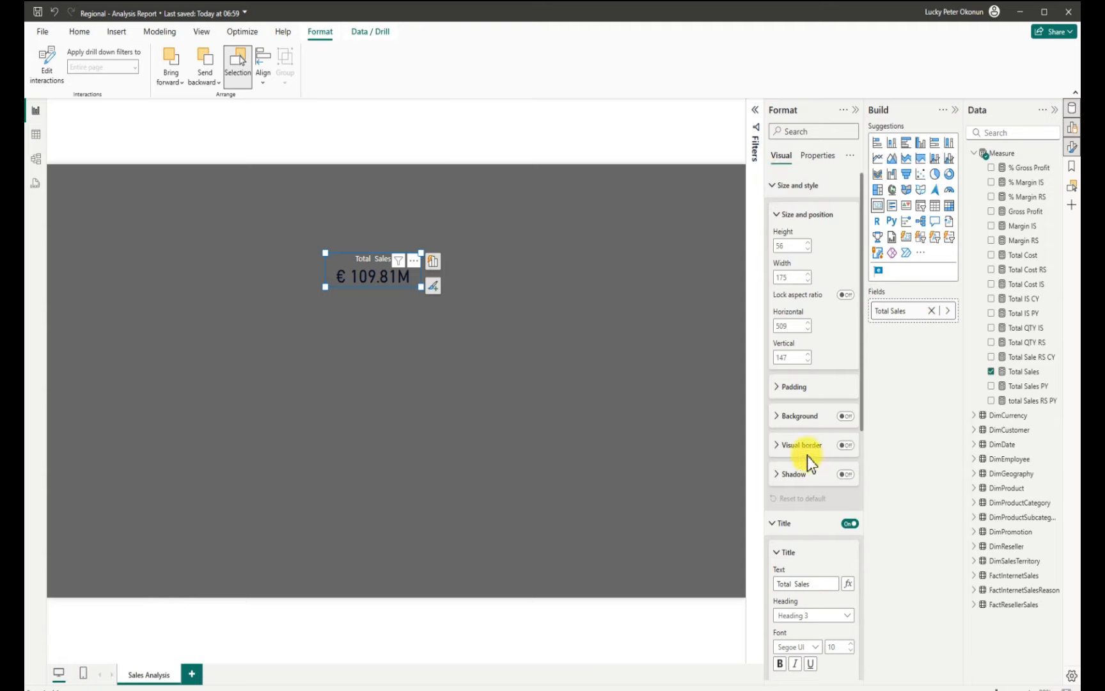
left_click(846, 474)
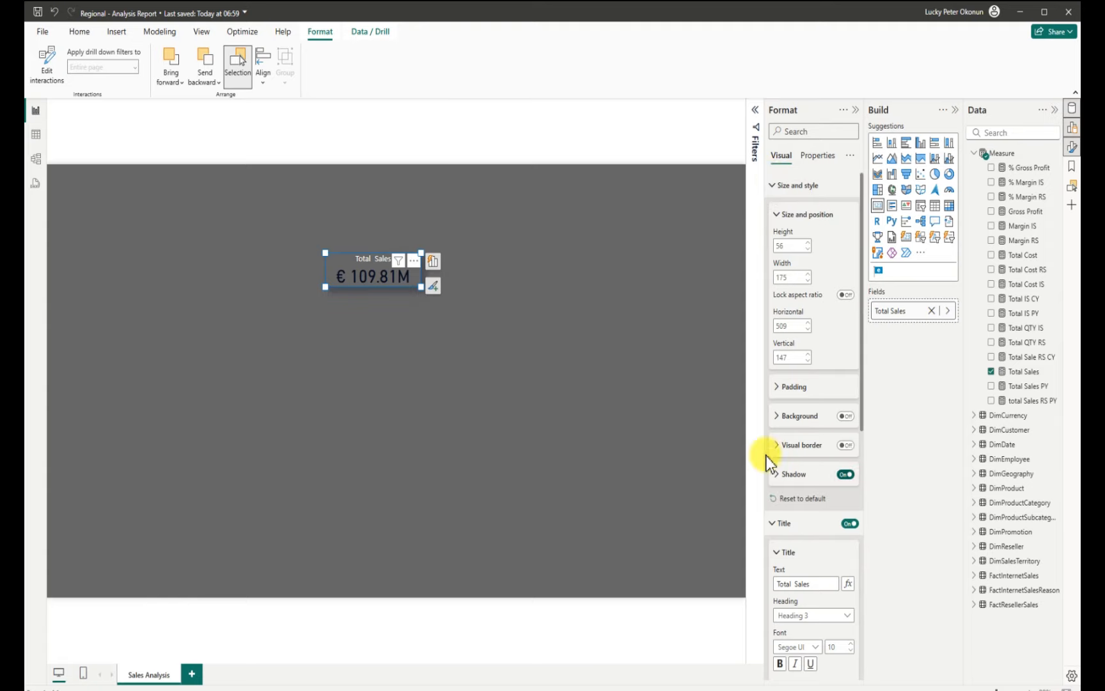
left_click(519, 364)
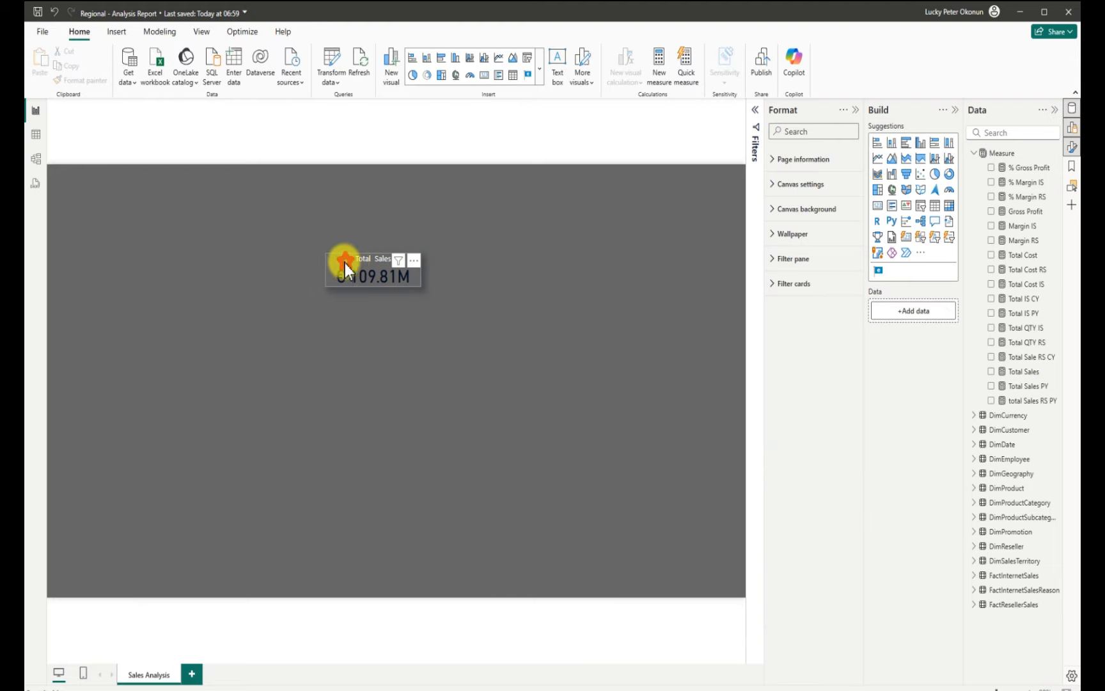
Move the Total Sales card slightly up and left and narrow it to about 146 wide by 56 high
left_click_drag(331, 264, 313, 259)
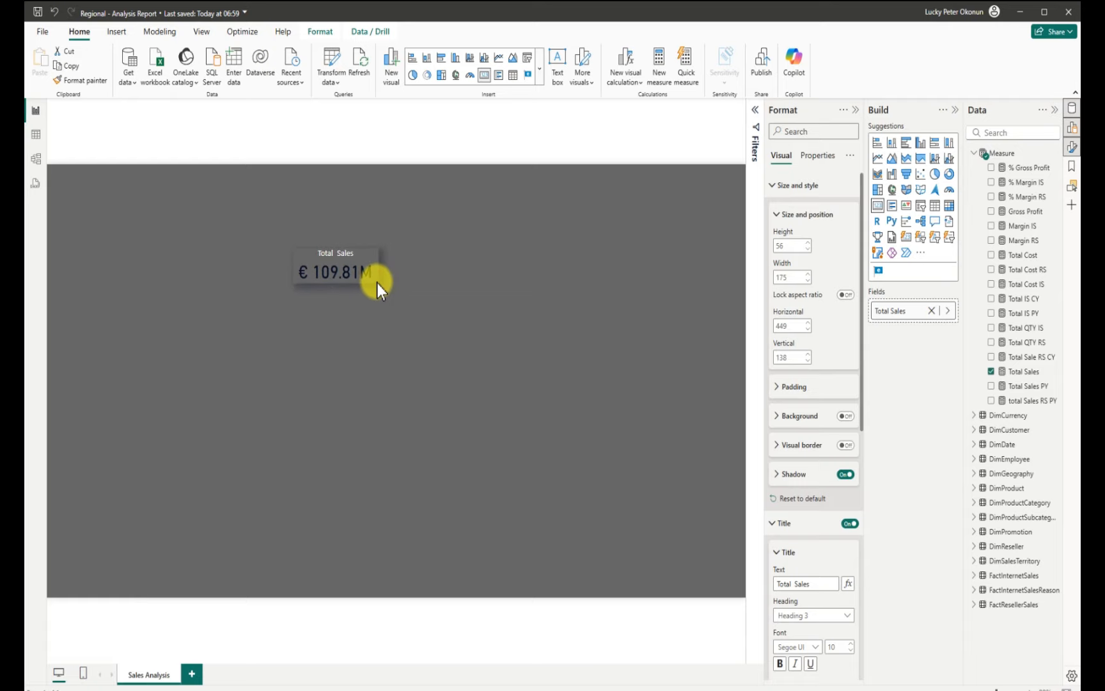
left_click_drag(376, 282, 372, 282)
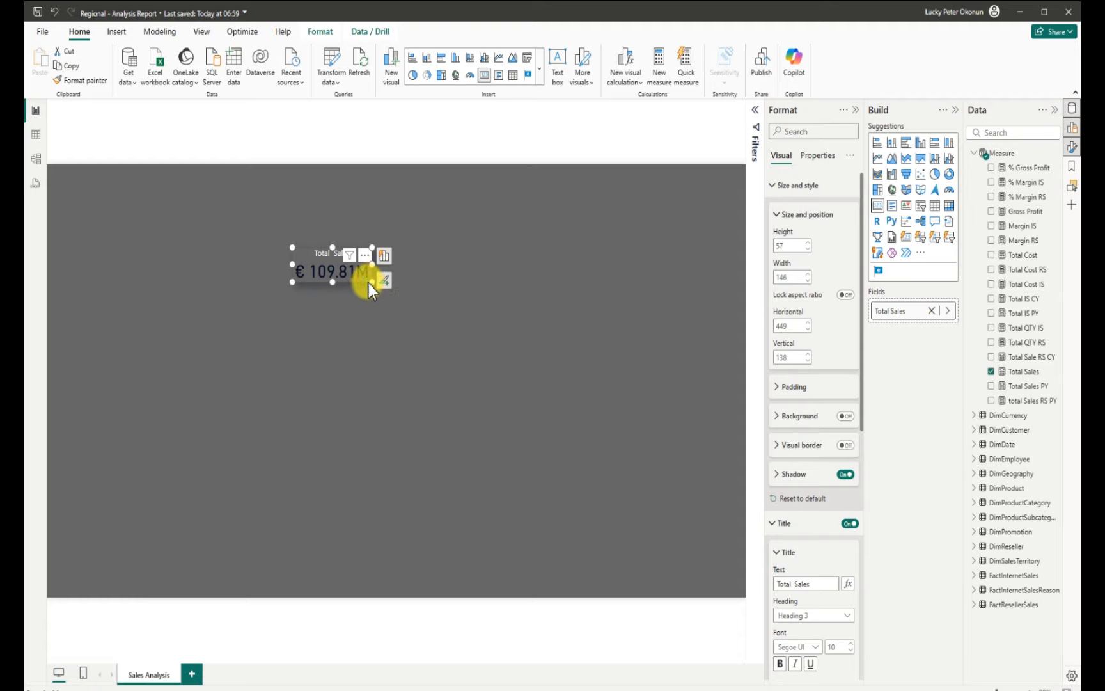
left_click_drag(370, 281, 372, 282)
Duplicate the Total Sales card until there are four, moving copies to the right of the original
key("ctrl+c")
key("ctrl+v")
left_click_drag(363, 282, 452, 262)
key("ctrl+v")
left_click_drag(365, 294, 550, 276)
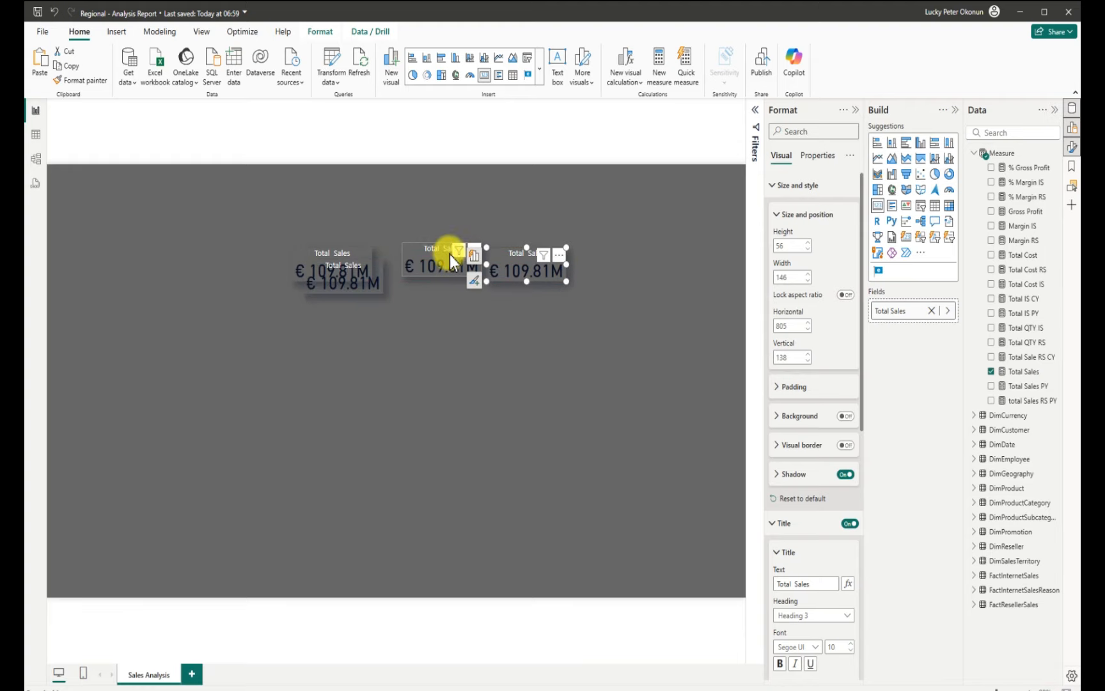
Arrange the four cards in an evenly spaced horizontal row, all at vertical position 138
left_click_drag(289, 286, 366, 273)
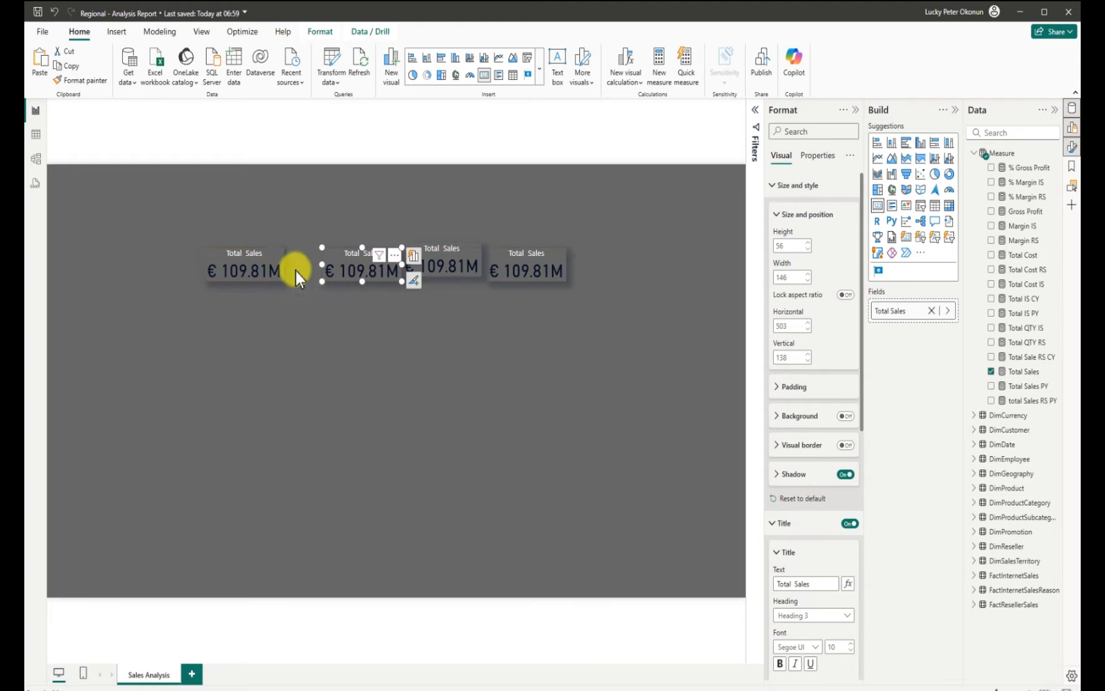
left_click_drag(297, 268, 318, 268)
left_click(439, 269)
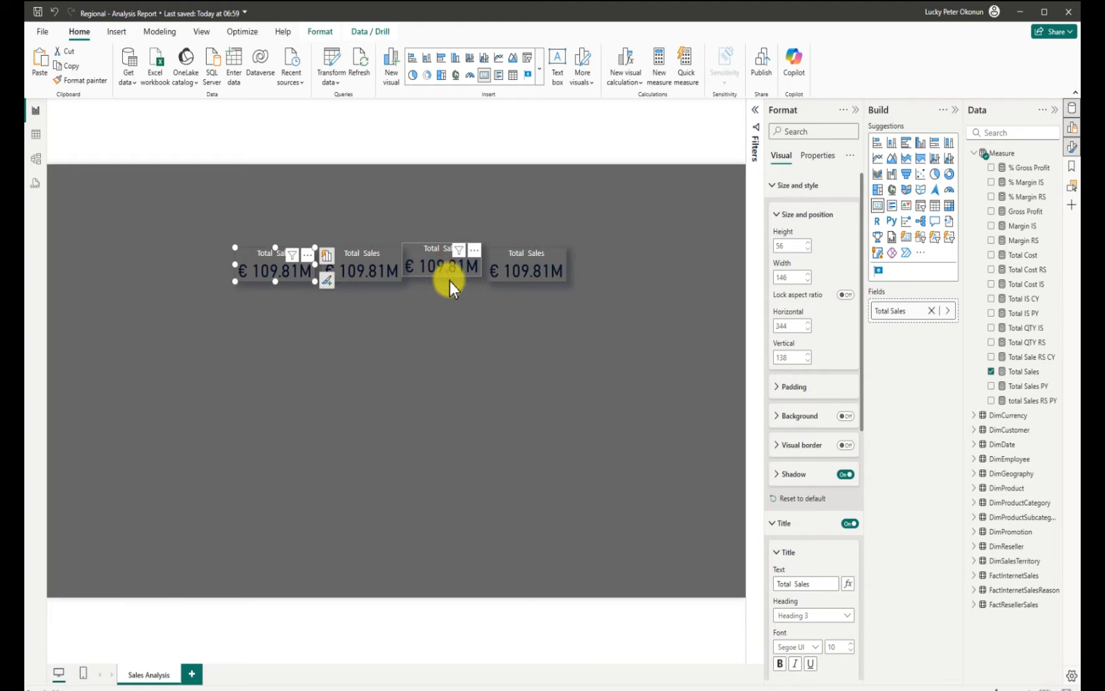
left_click_drag(449, 285, 448, 276)
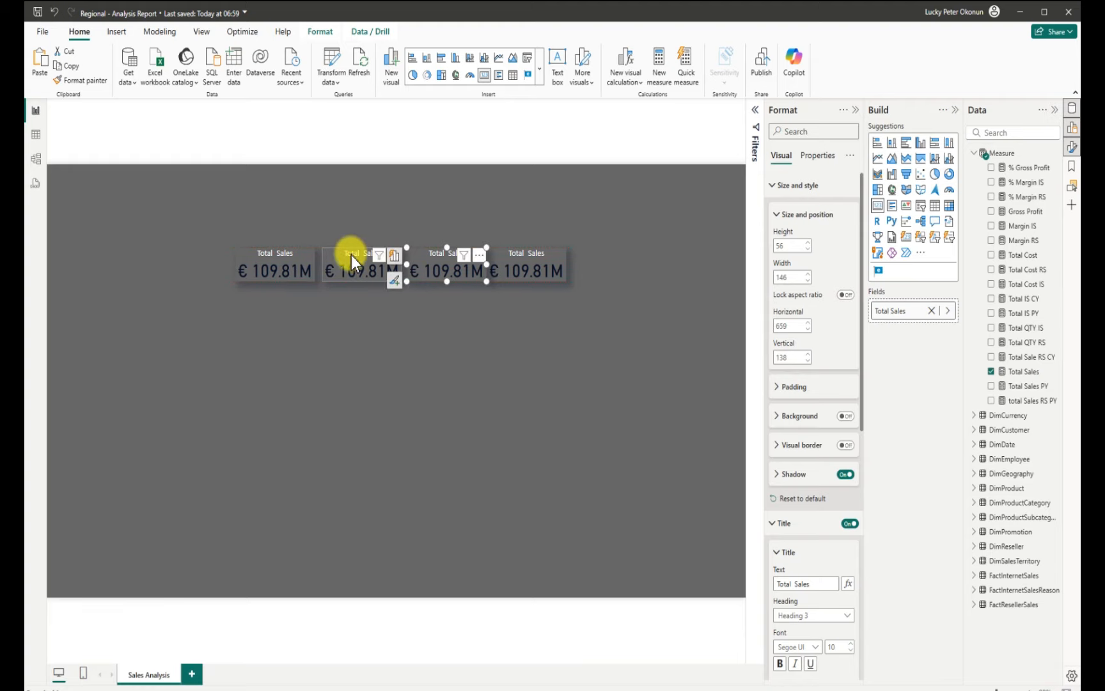
left_click_drag(351, 259, 348, 259)
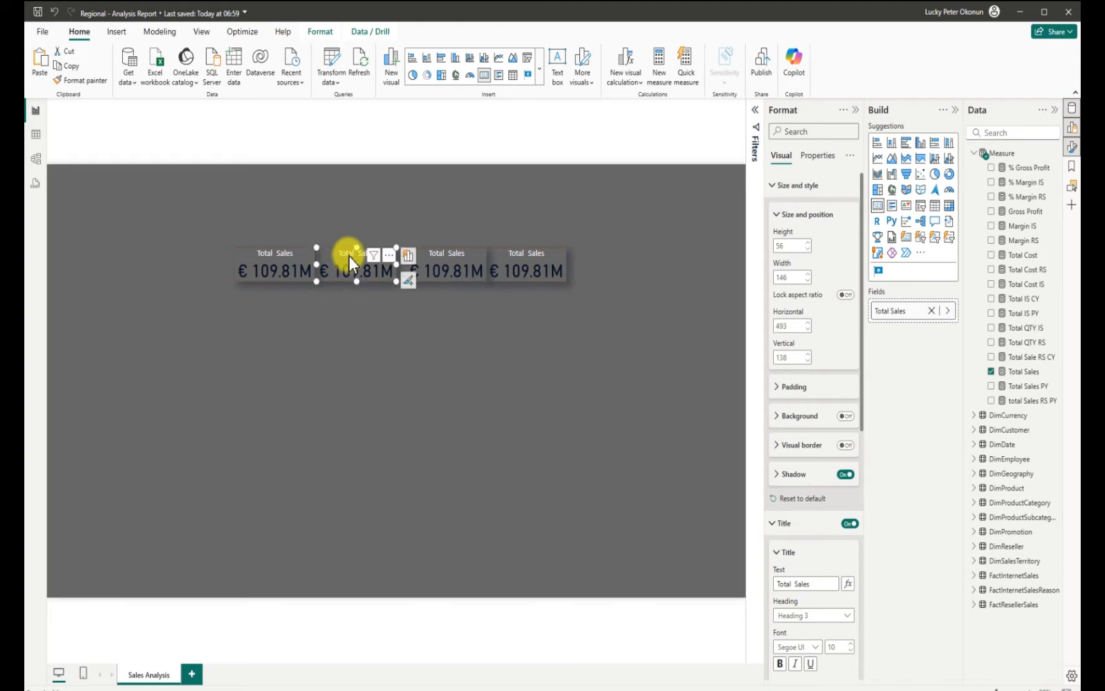
left_click_drag(422, 263, 416, 262)
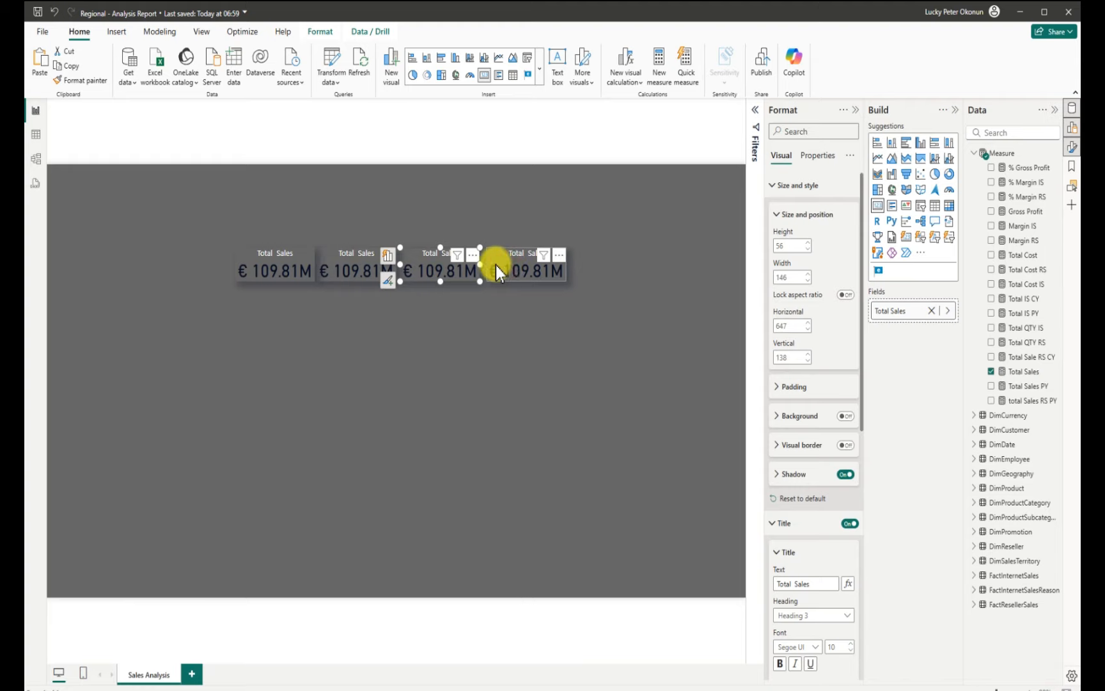
left_click_drag(496, 265, 506, 264)
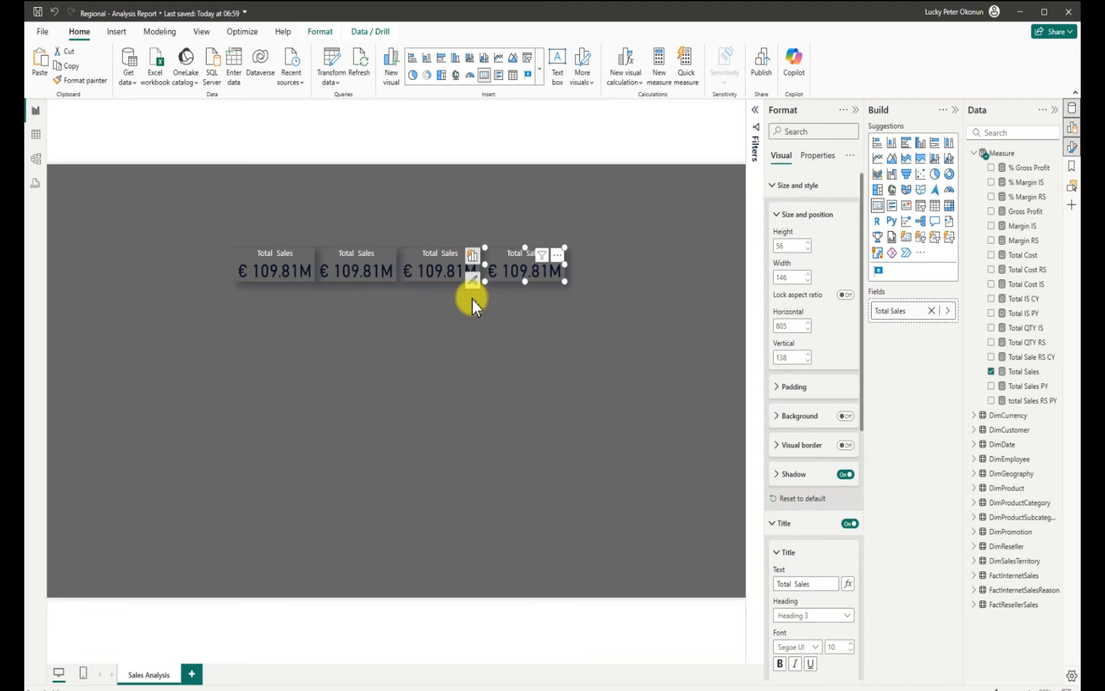
Replace the second card's measure with Total Cost and format that measure as € Euro (€ 123) currency
left_click(329, 262)
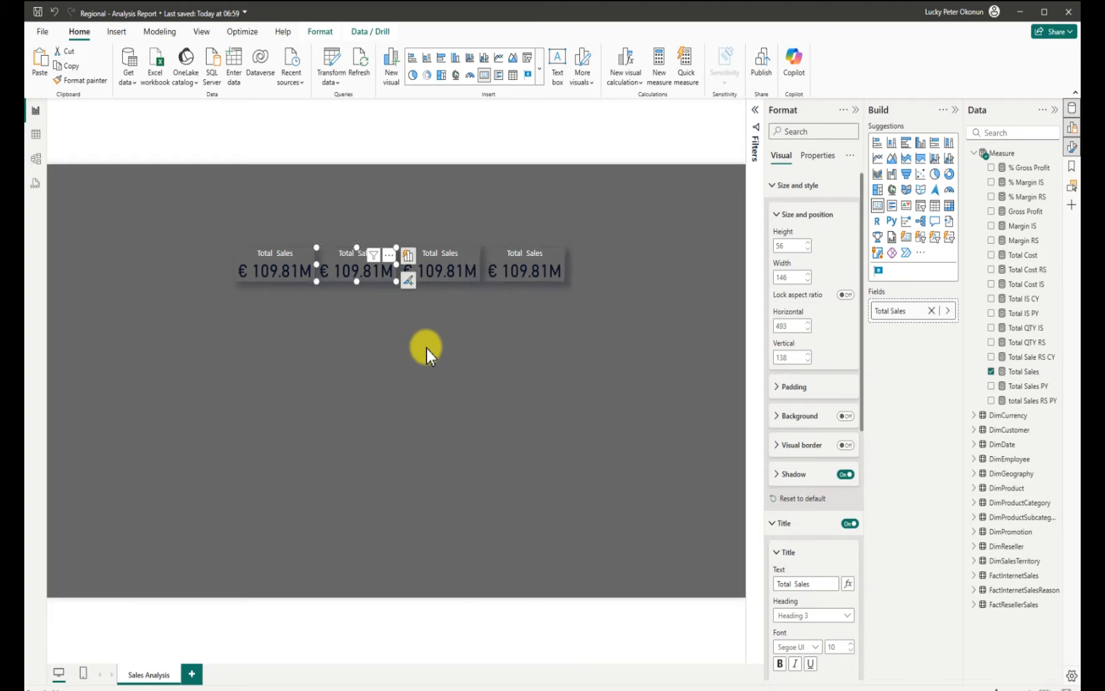
left_click(990, 370)
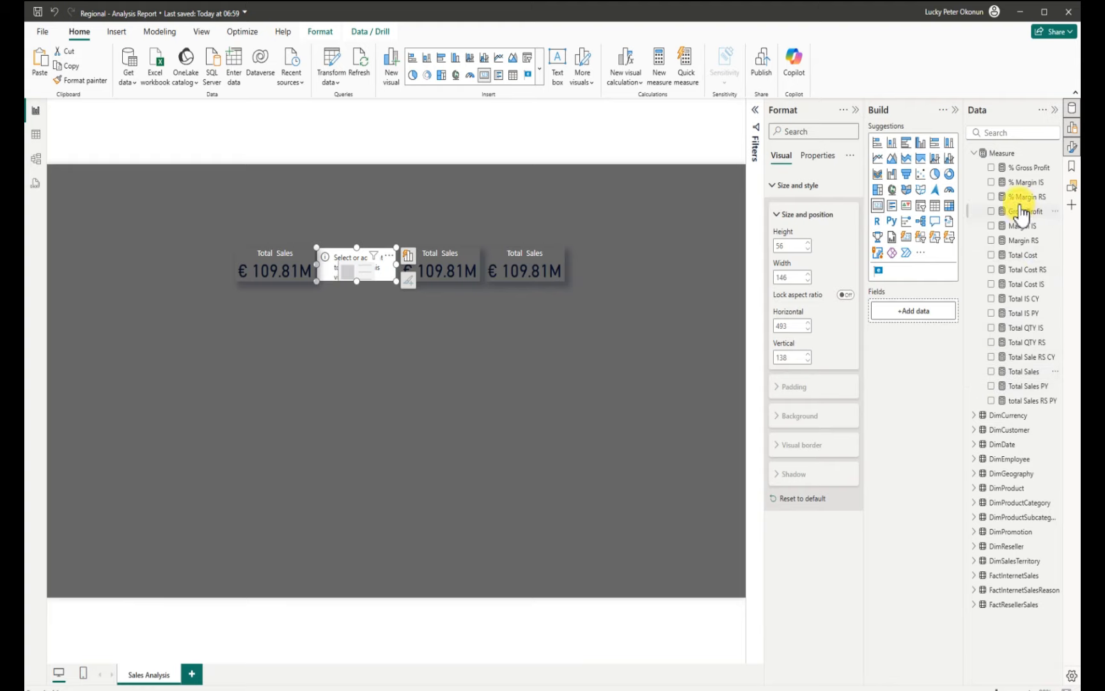
left_click(991, 255)
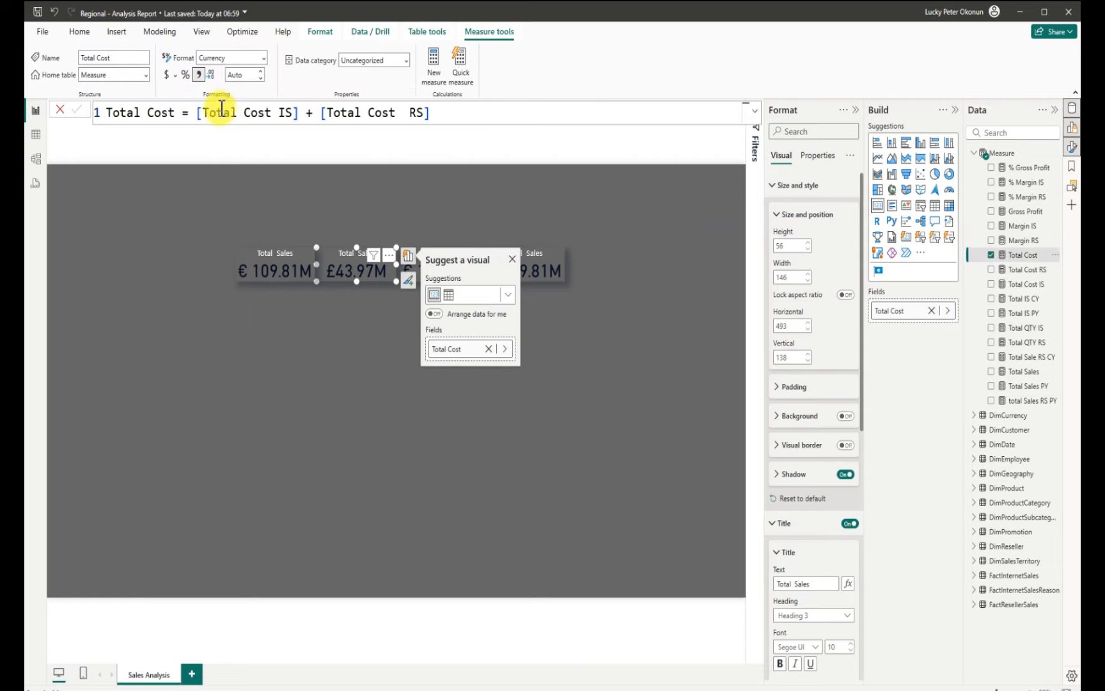
left_click(172, 75)
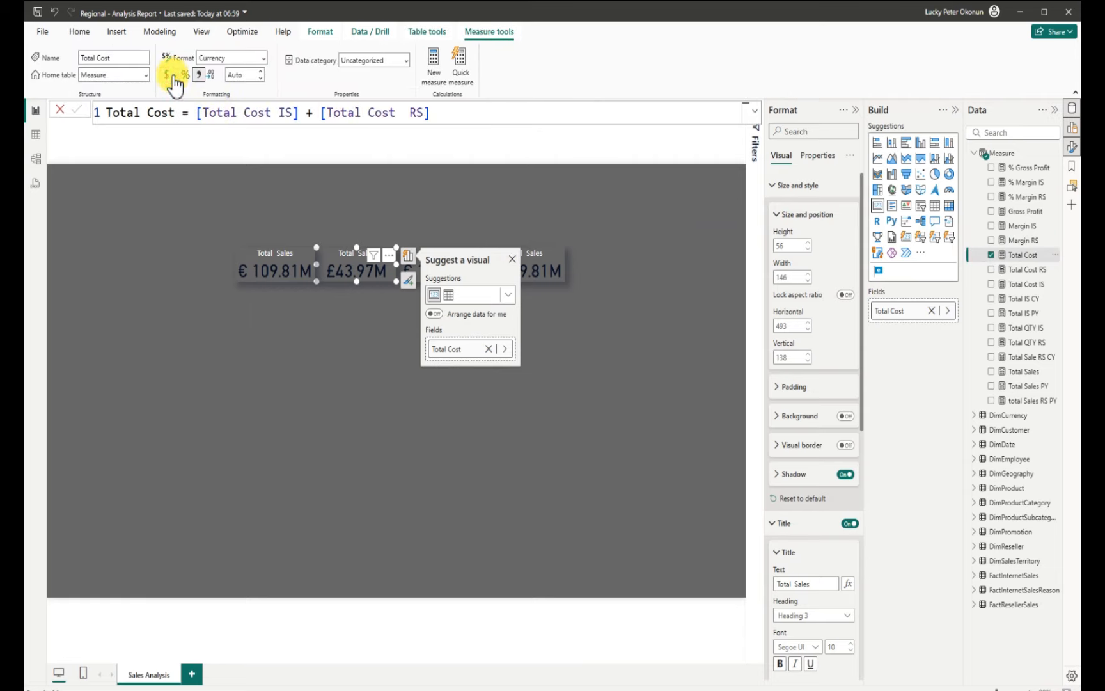
left_click(191, 114)
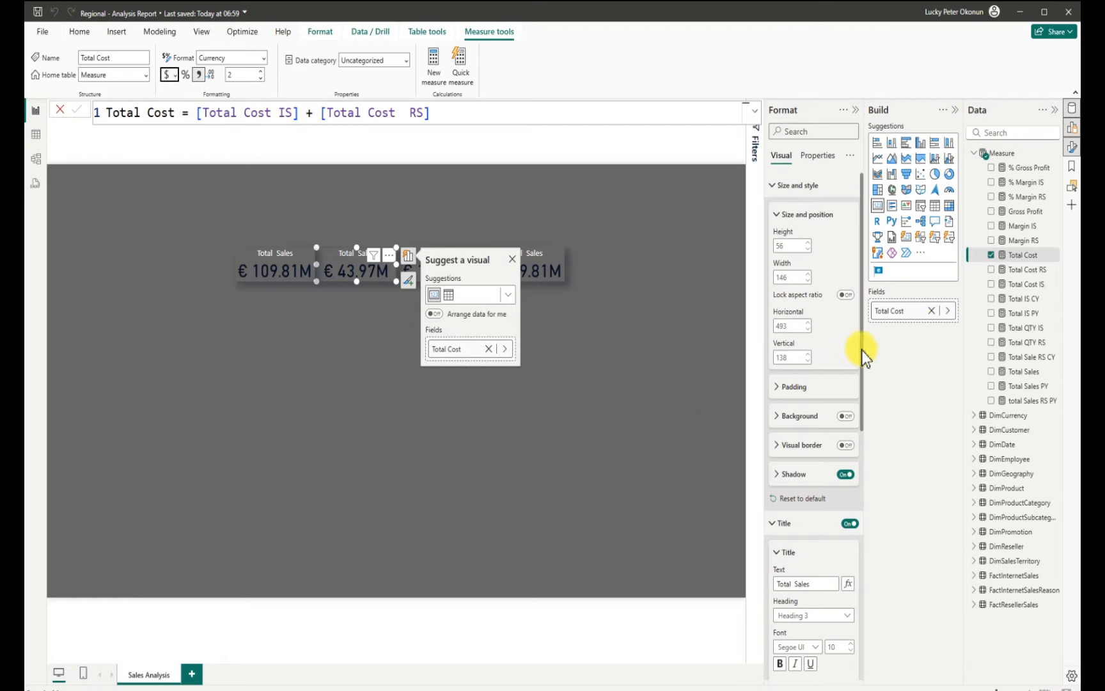
Change the second card's title text to Total Cost and deselect the card
left_click_drag(862, 357, 854, 427)
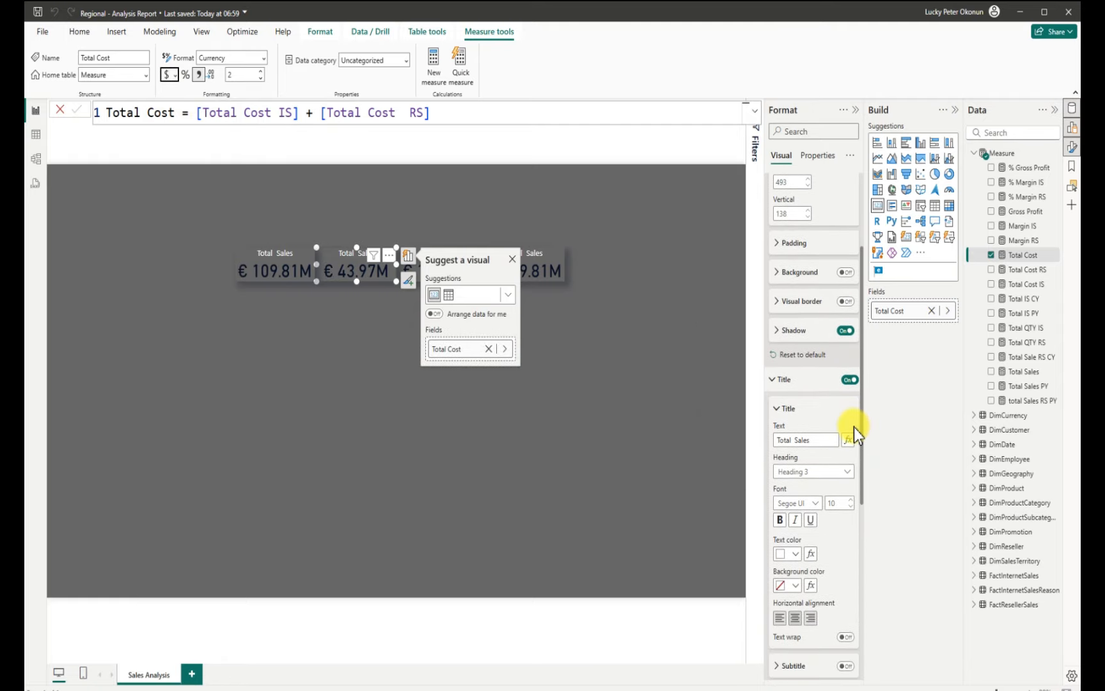
left_click(811, 434)
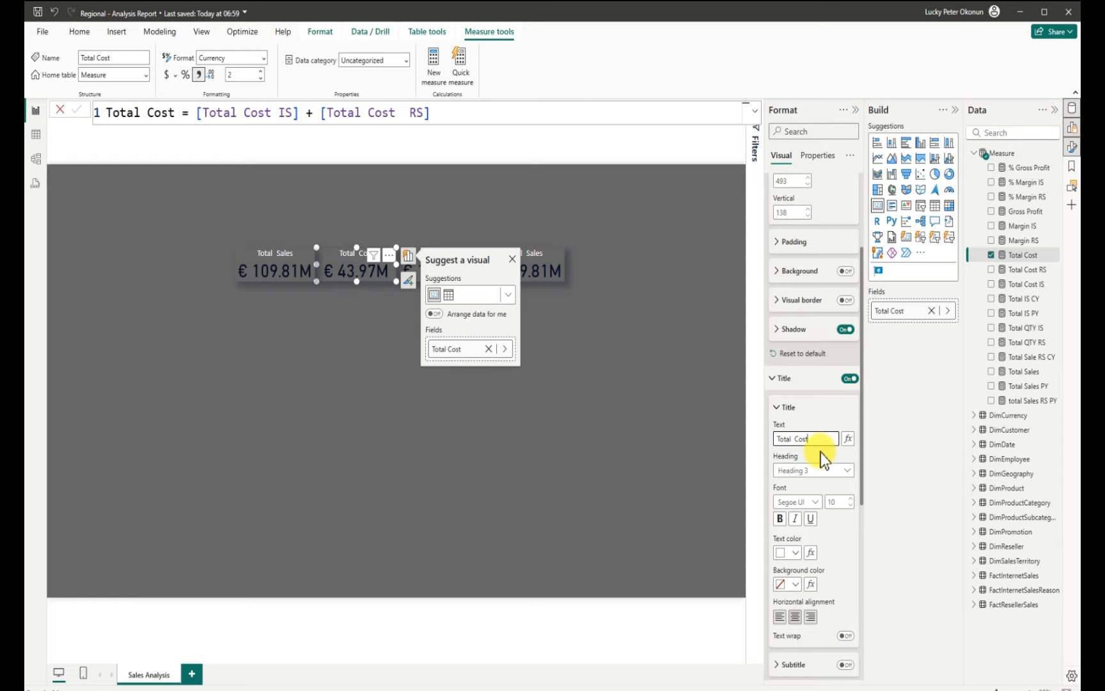
left_click(570, 340)
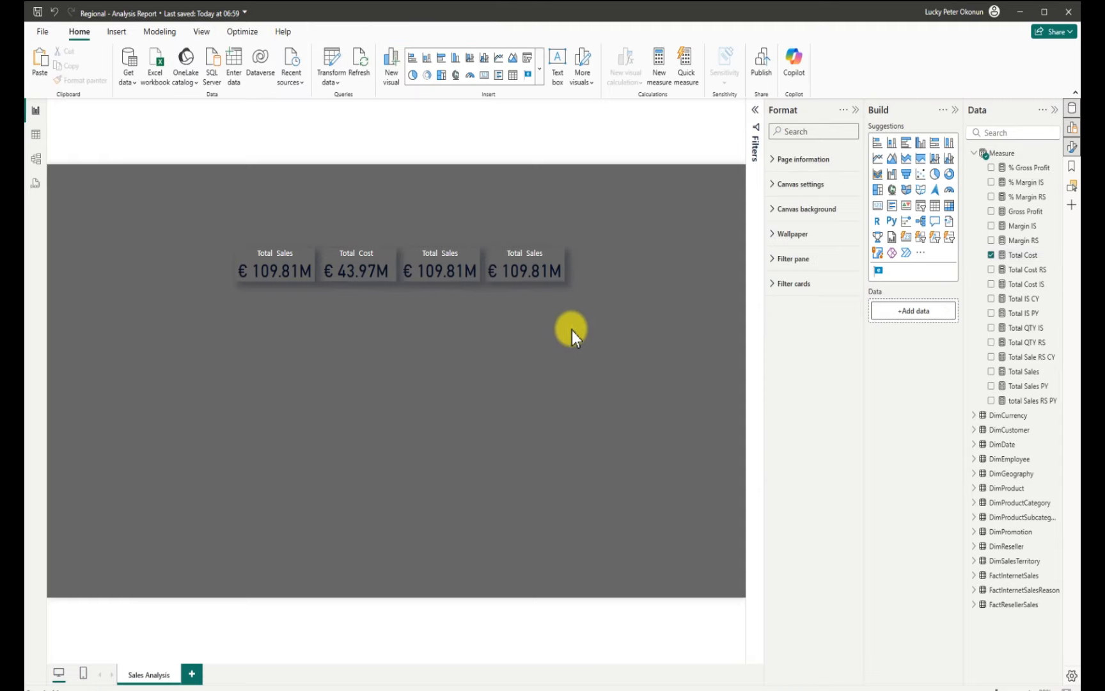
Replace the third card's measure with Gross Profit and format that measure as € Euro (€ 123) currency
left_click(417, 259)
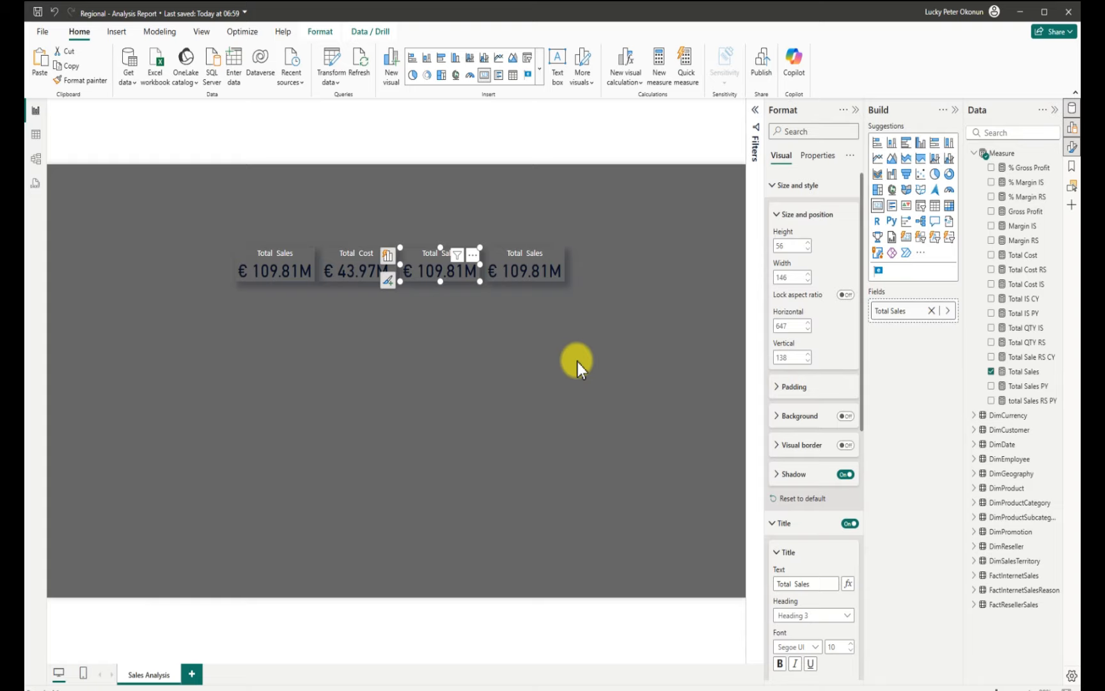
left_click(991, 372)
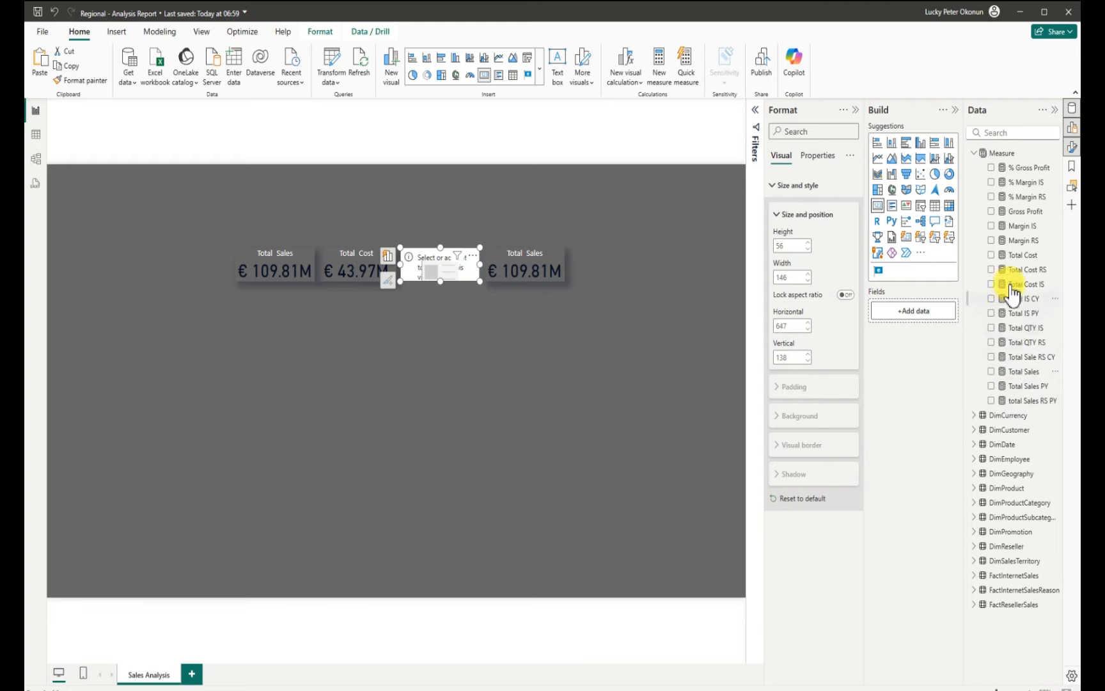
left_click(991, 212)
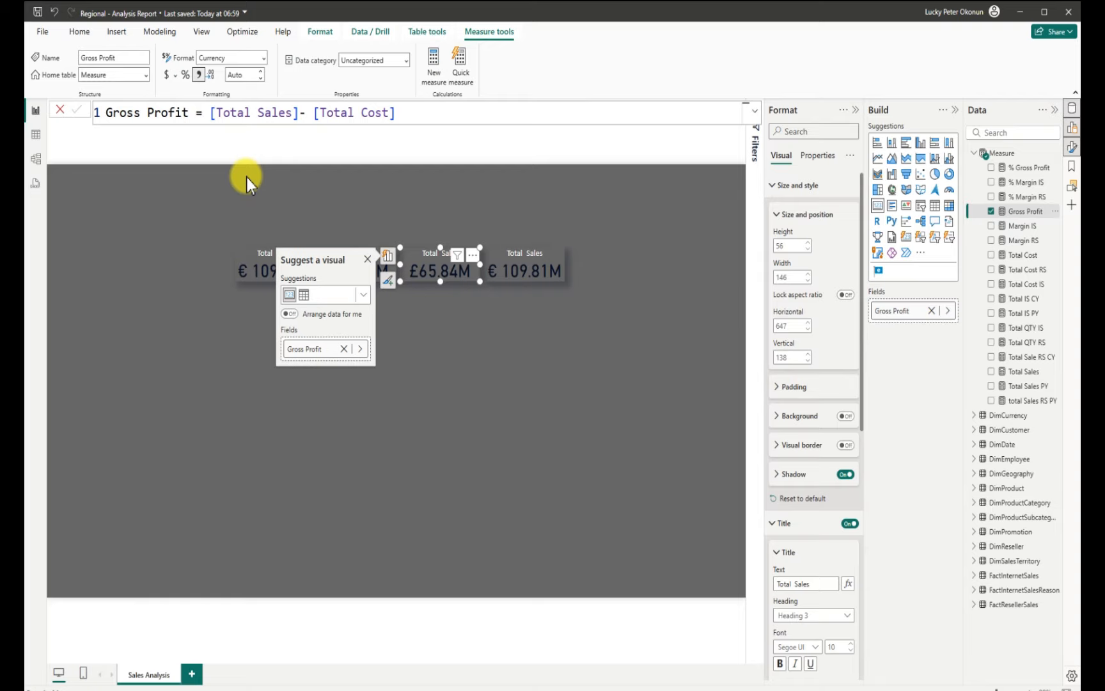
left_click(176, 75)
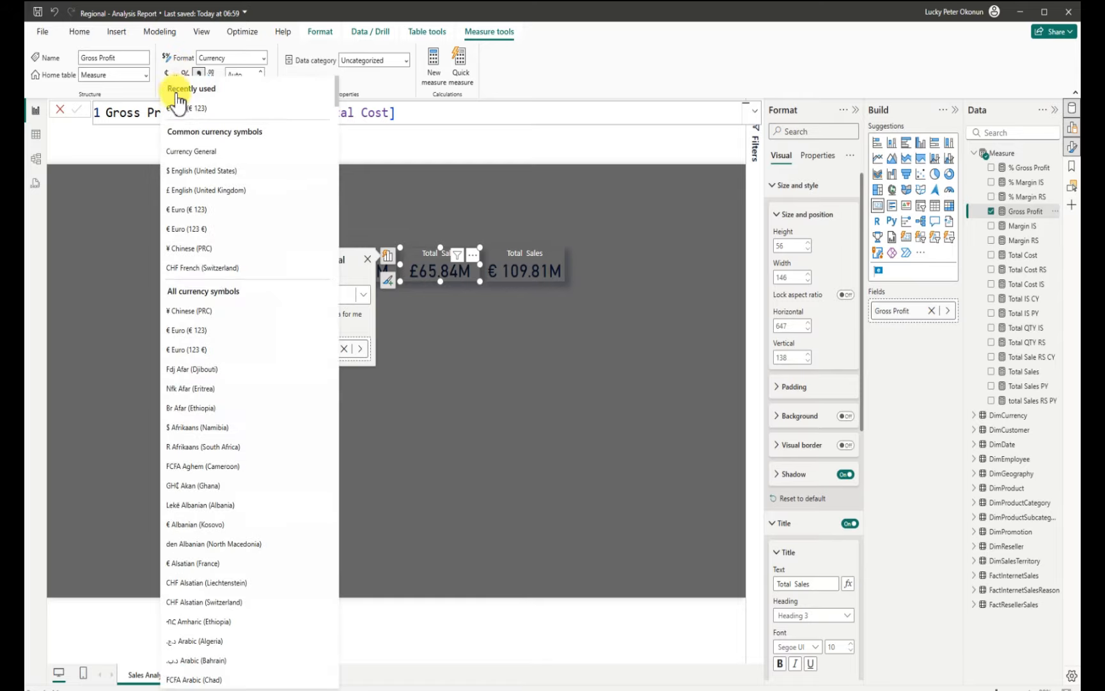
left_click(180, 114)
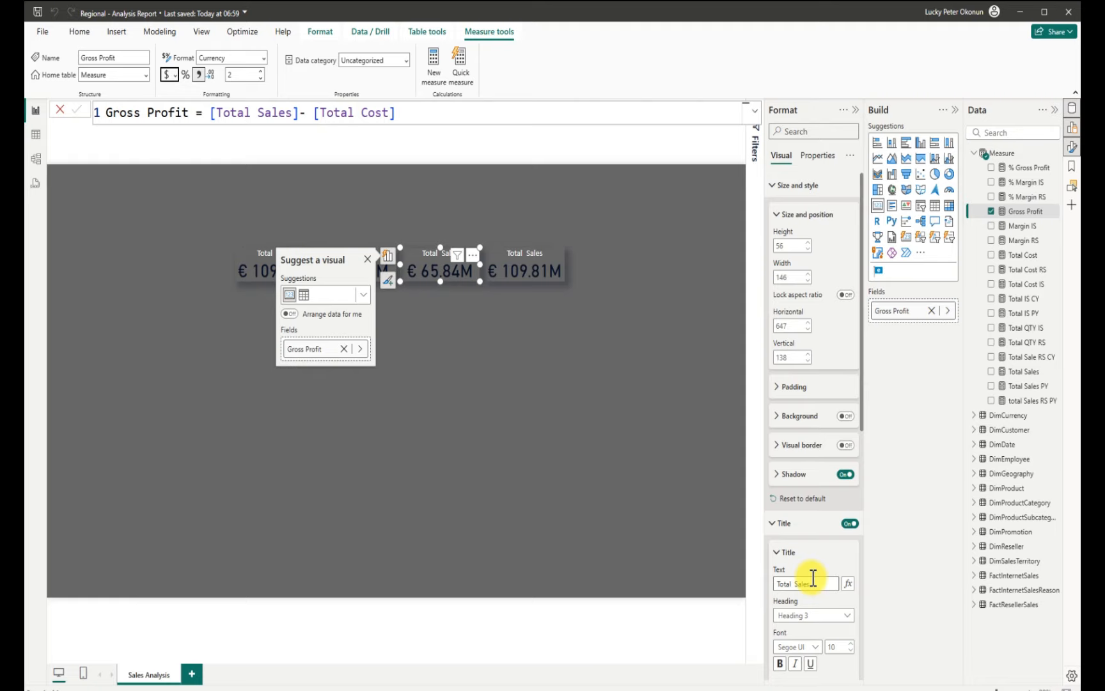
Change the third card's title text to Gross Profit
left_click_drag(828, 583, 777, 591)
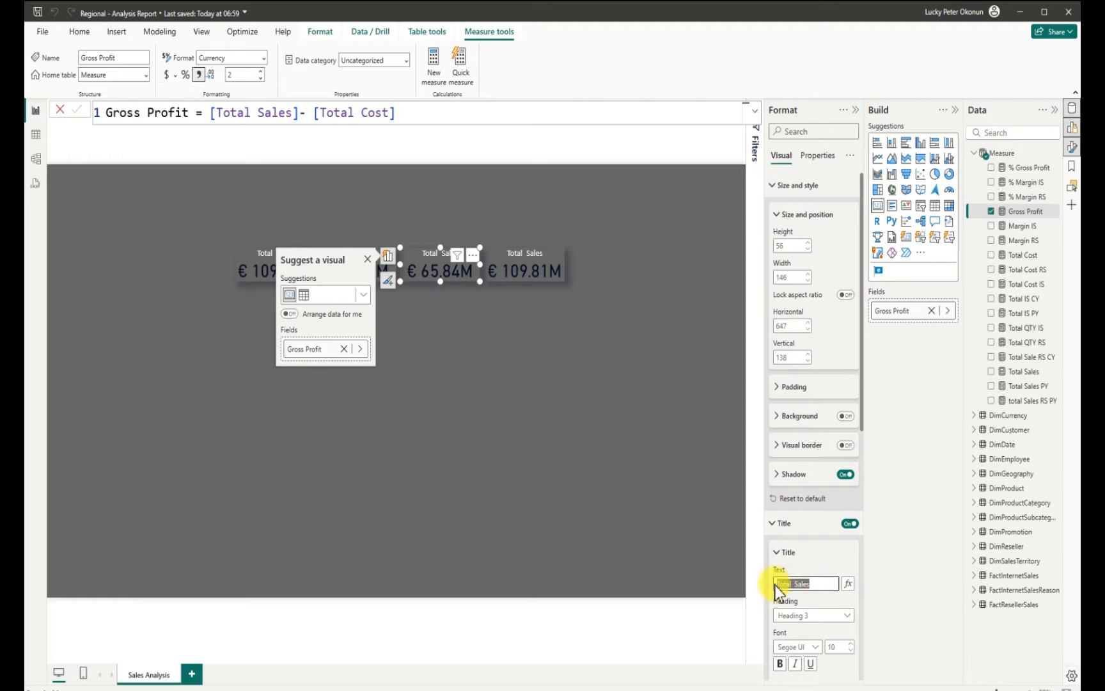
key("BackSpace")
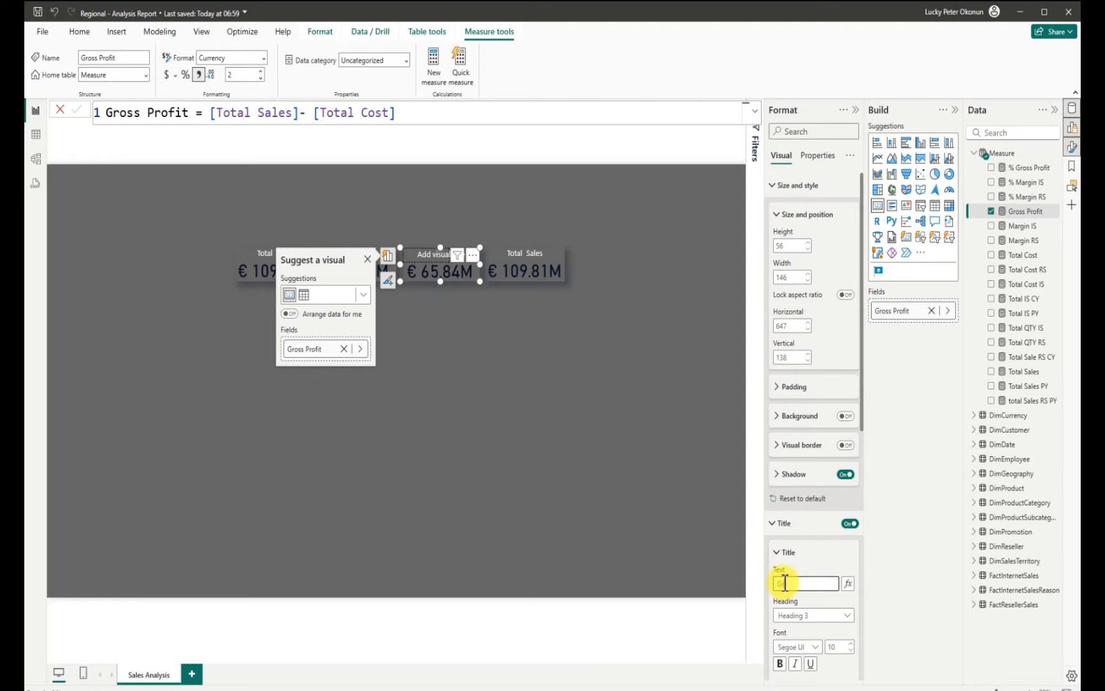
type("Gross Profit")
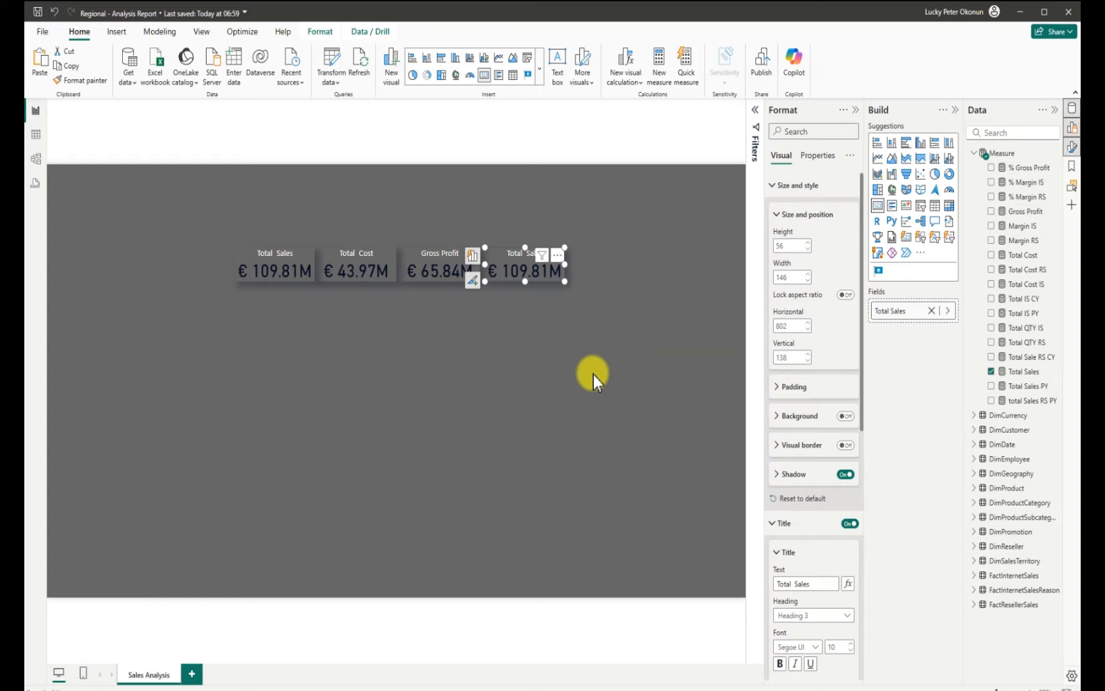
Replace the fourth card's measure with % Gross Profit and change its title text to % Gross Profit
left_click(990, 371)
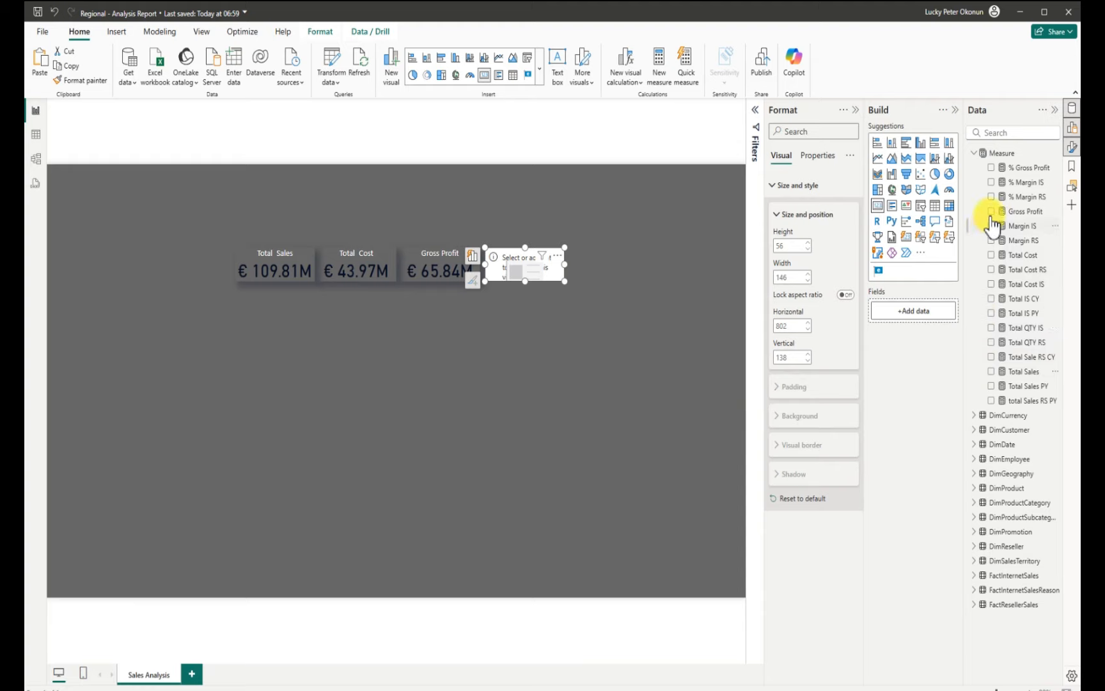
left_click(991, 168)
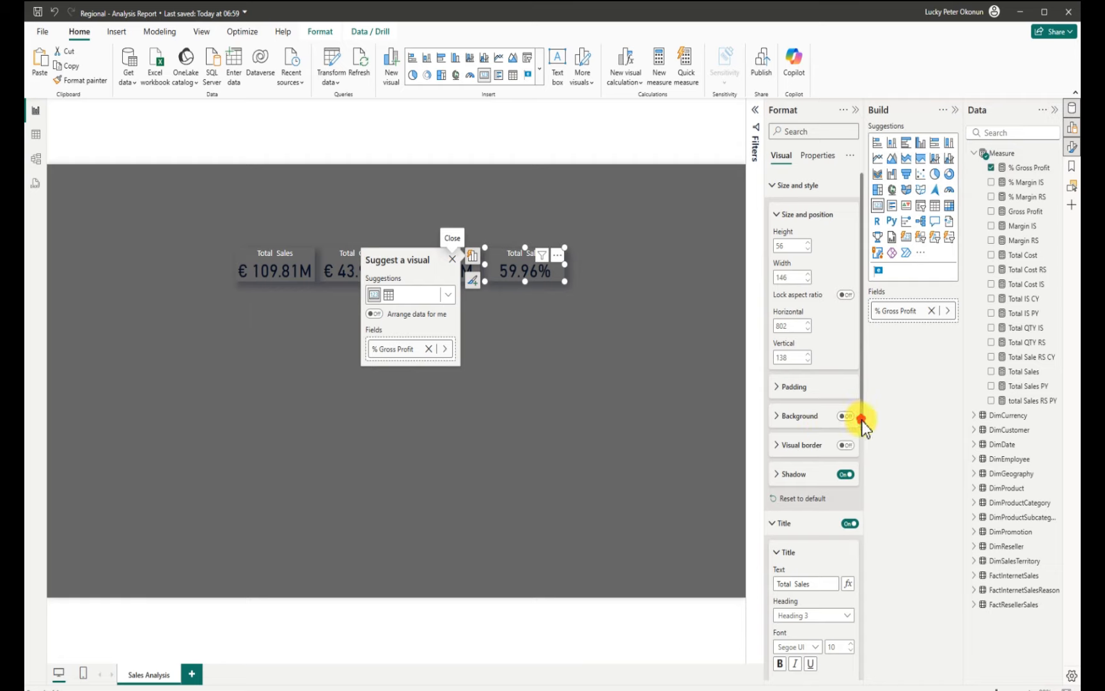
left_click_drag(861, 420, 867, 510)
left_click_drag(814, 420, 754, 427)
key("BackSpace")
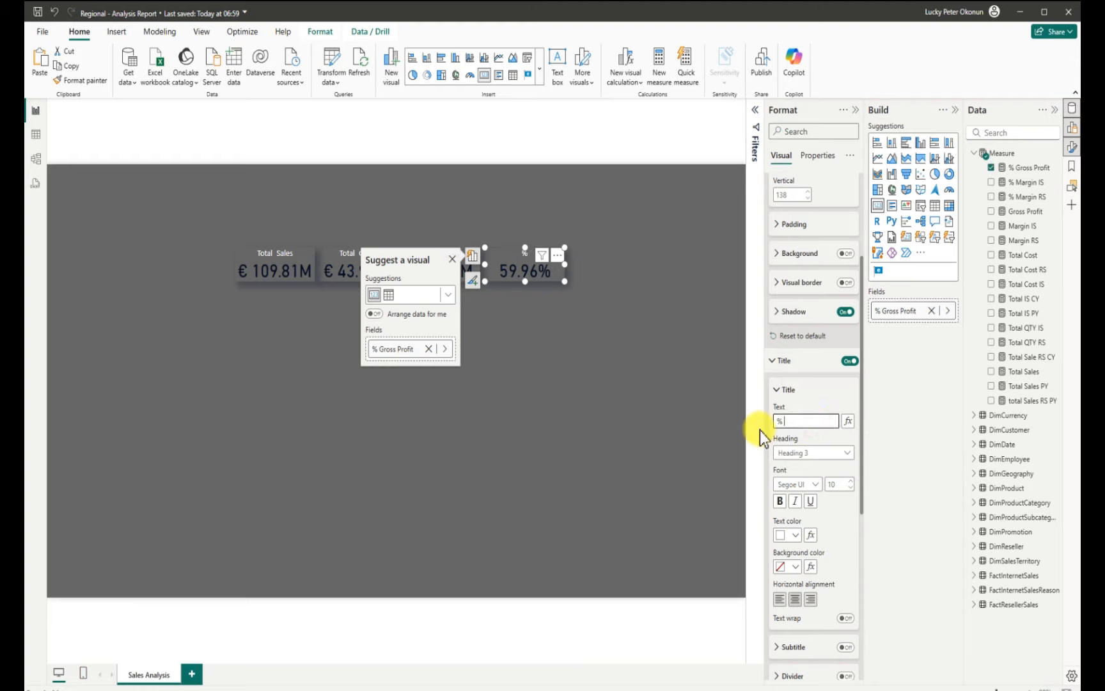
type("% Gross Pr")
type("rofit")
left_click(586, 371)
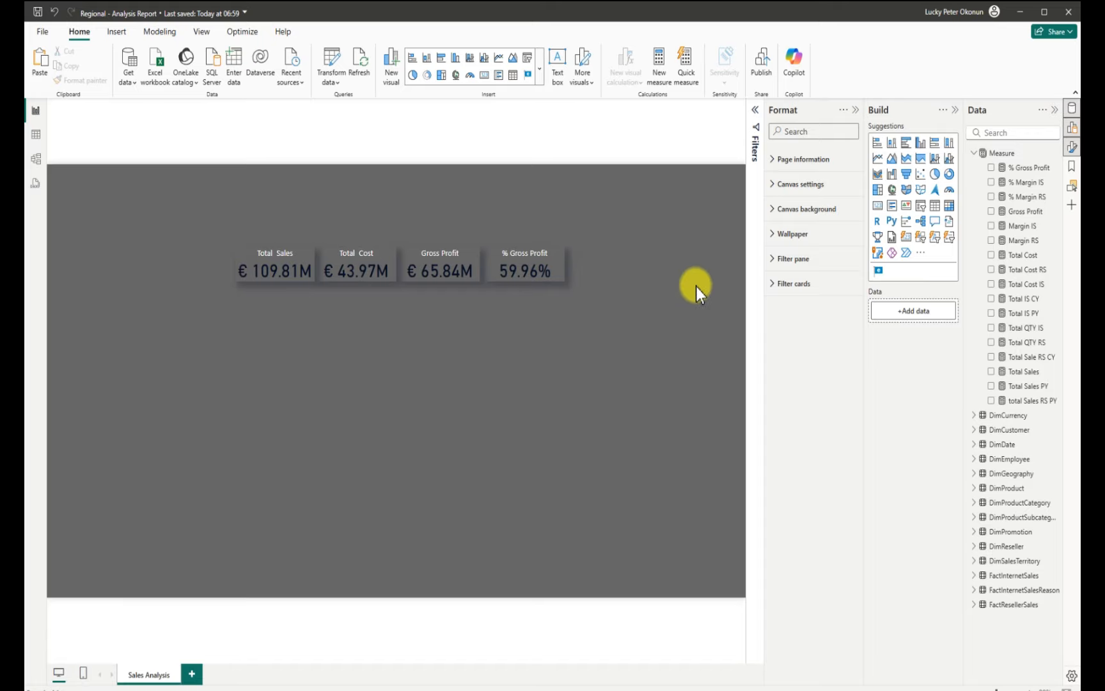
Insert a text box below the cards, shrink it to about 210 wide by 47 high, and enter Internet Sales
left_click(558, 64)
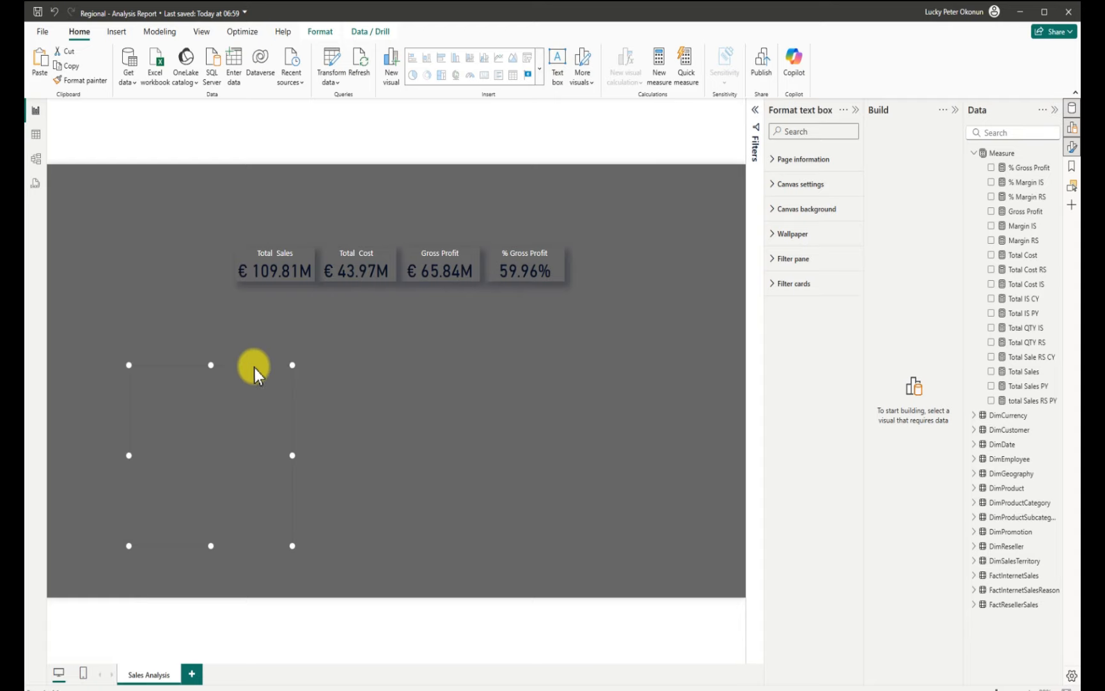
left_click_drag(293, 545, 227, 393)
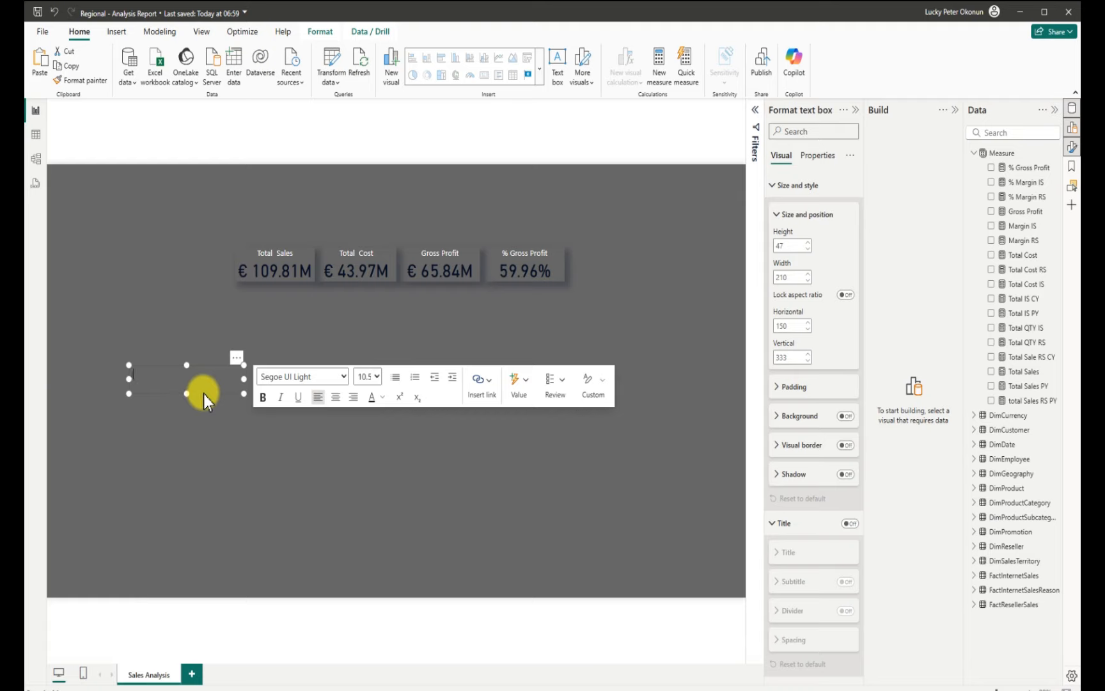
type("Internet Sales")
Centre the Internet Sales text, colour it white and deselect the text box
left_click(335, 398)
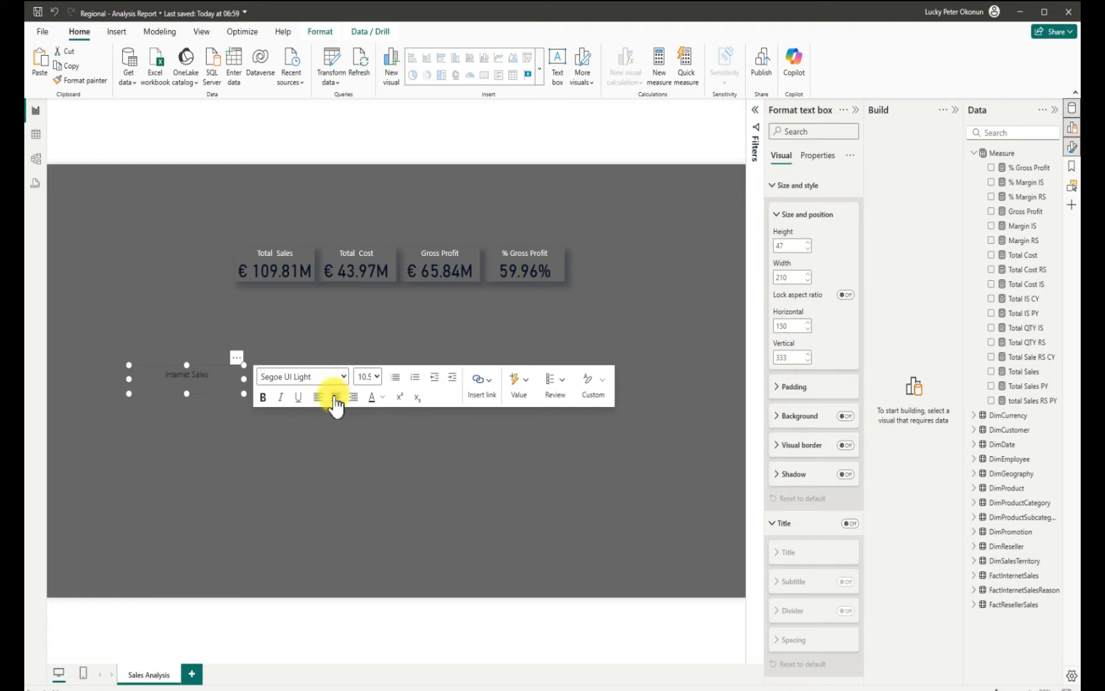
left_click(382, 397)
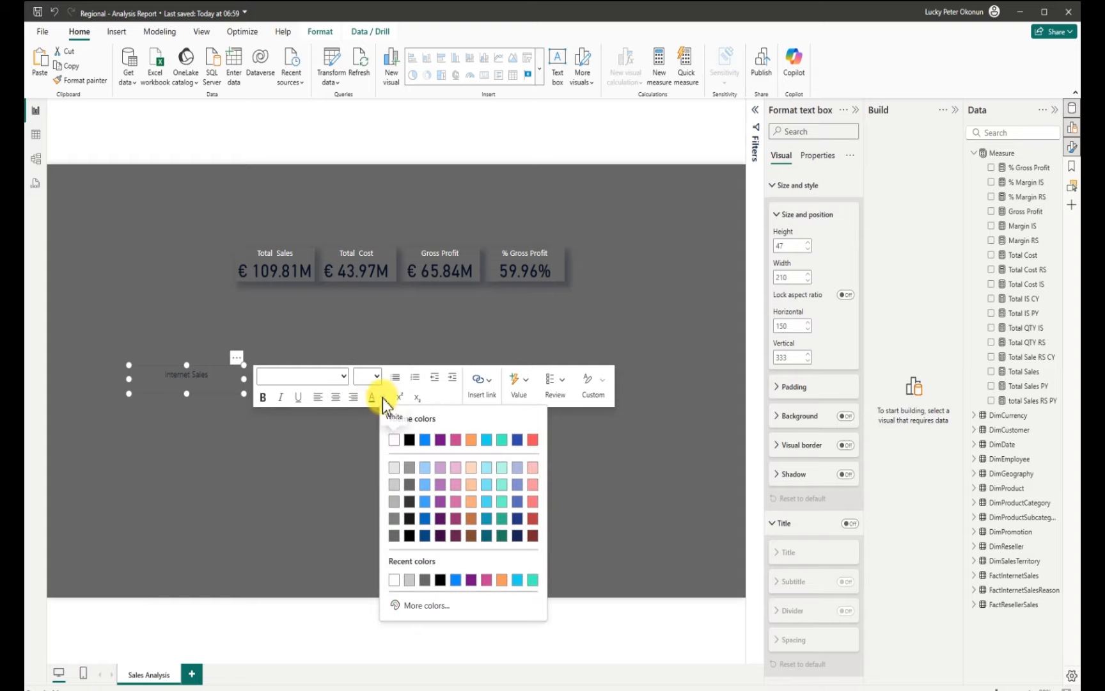
left_click(392, 439)
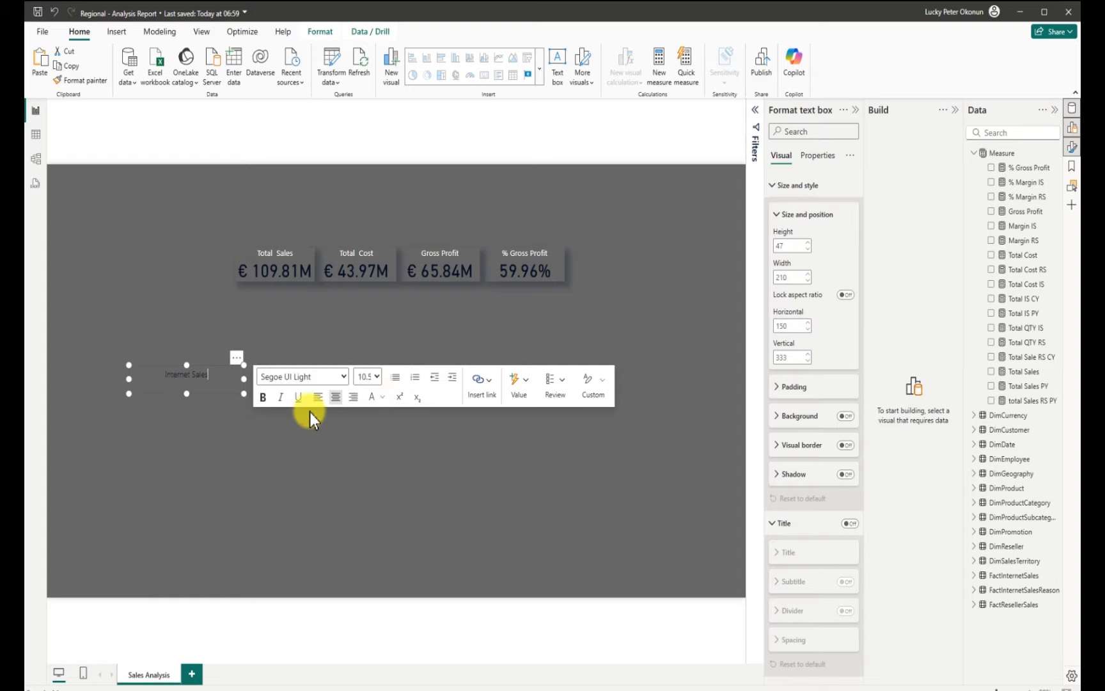
left_click_drag(221, 380, 160, 375)
left_click(375, 396)
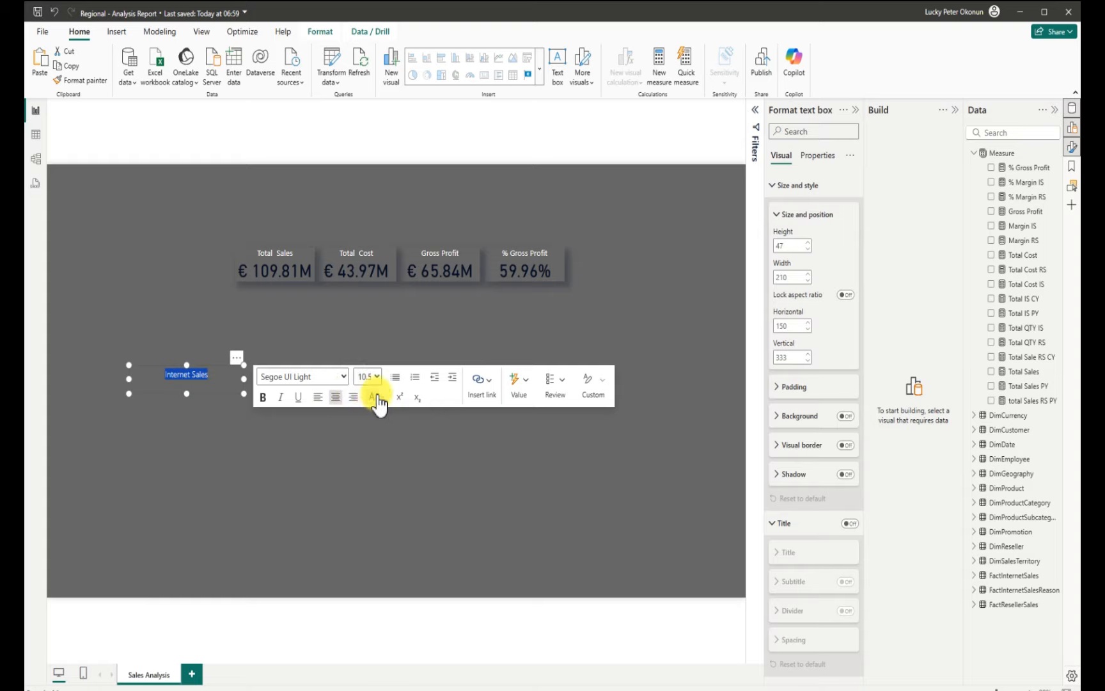
left_click(271, 431)
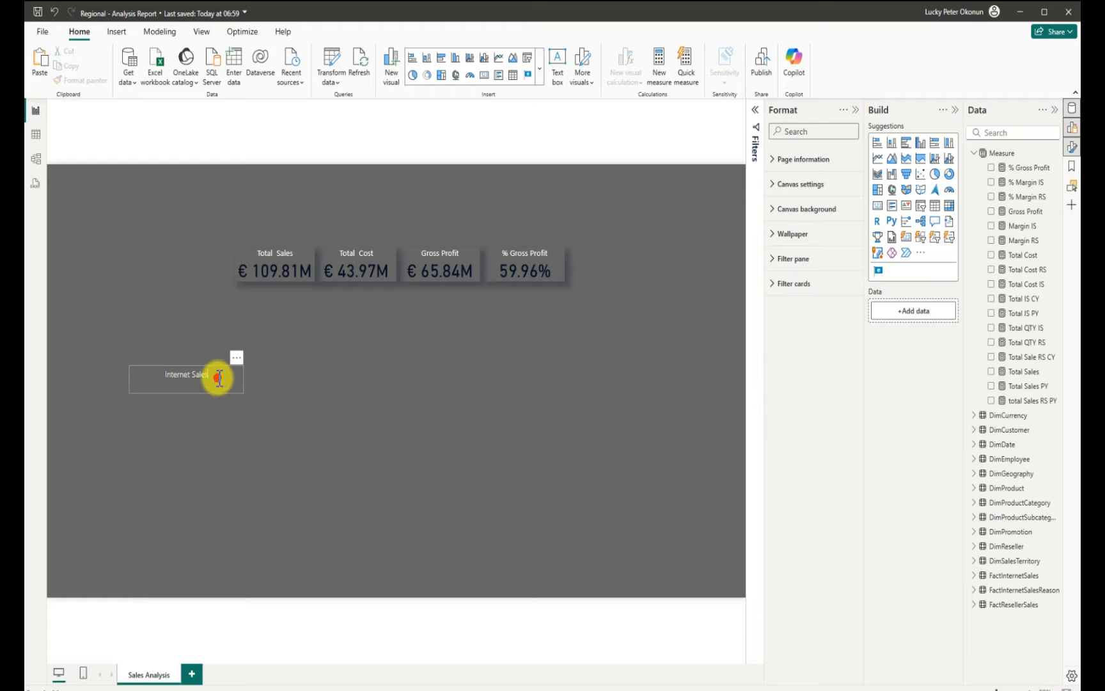
Shrink the Internet Sales text box to about 170 wide by 36 high and set its font size to 11
left_click(240, 391)
left_click_drag(237, 390, 153, 374)
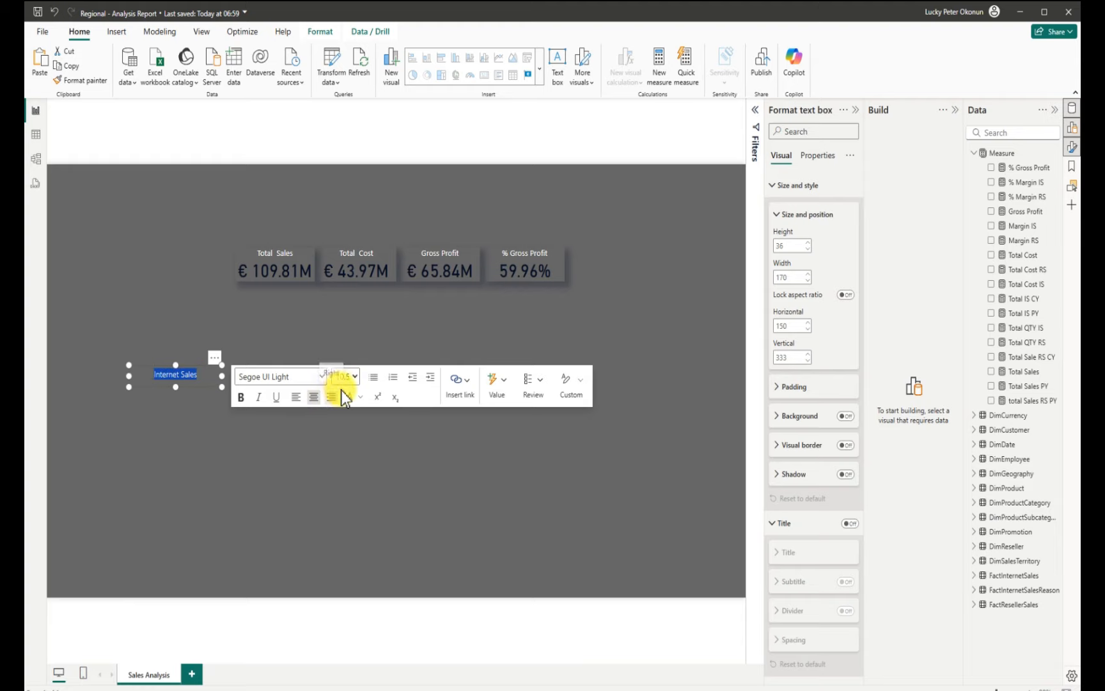
left_click(355, 378)
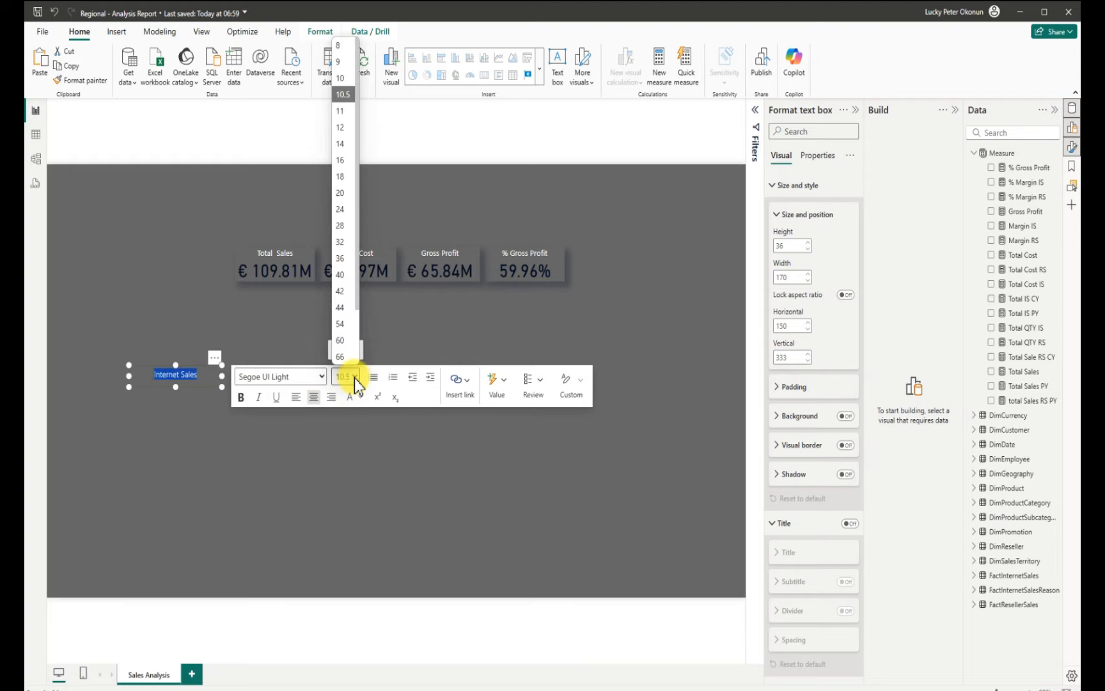
left_click(348, 112)
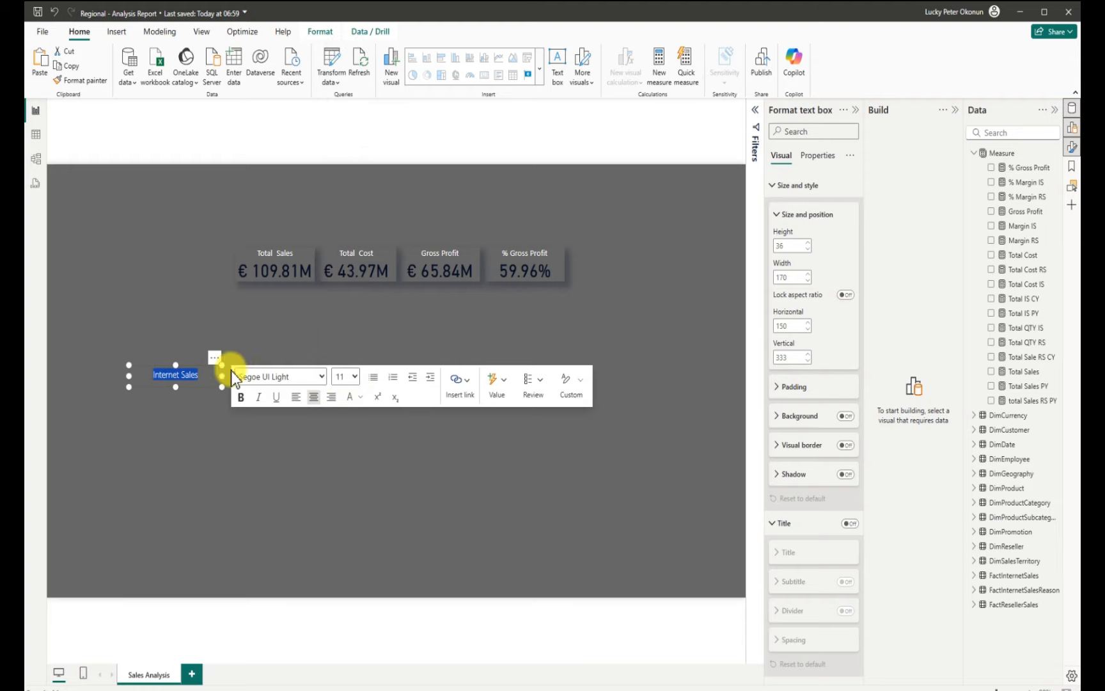
left_click(194, 412)
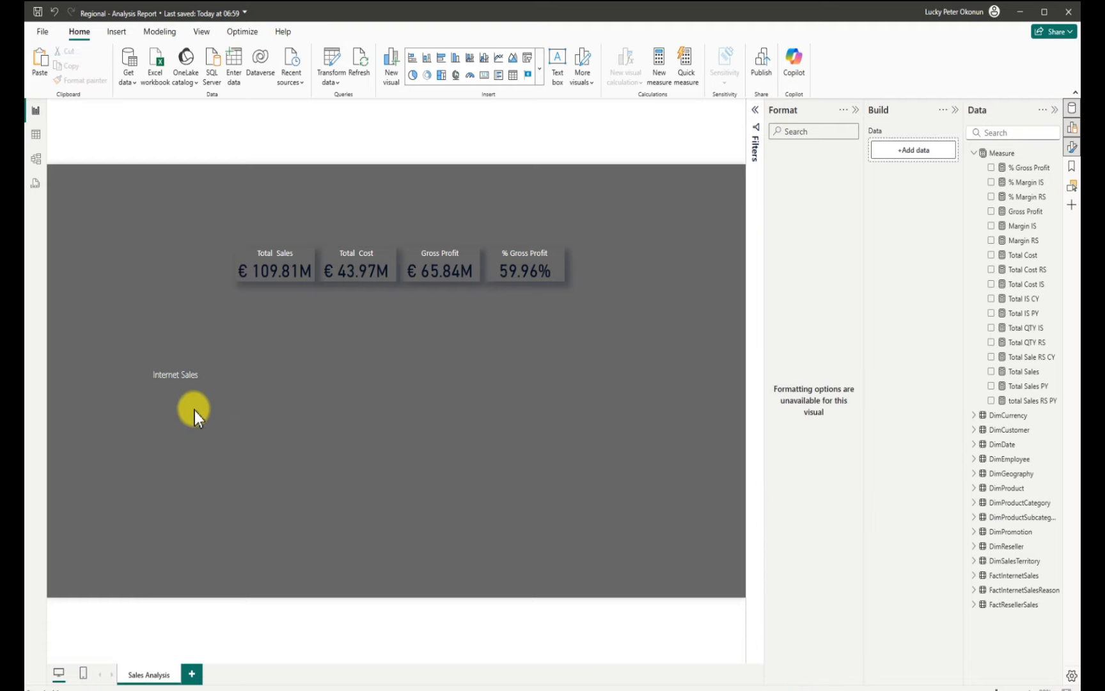
Duplicate the Internet Sales text box, resize the copy to about 160 by 40 and place it below and right of the % Gross Profit card
left_click(191, 385)
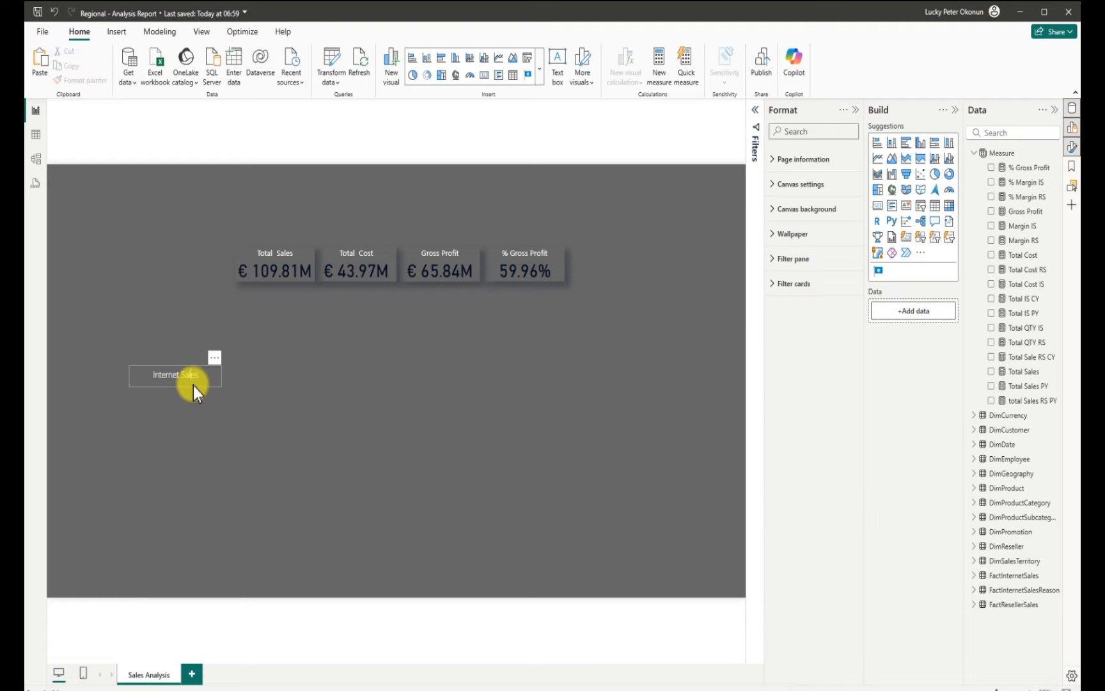
left_click(194, 386)
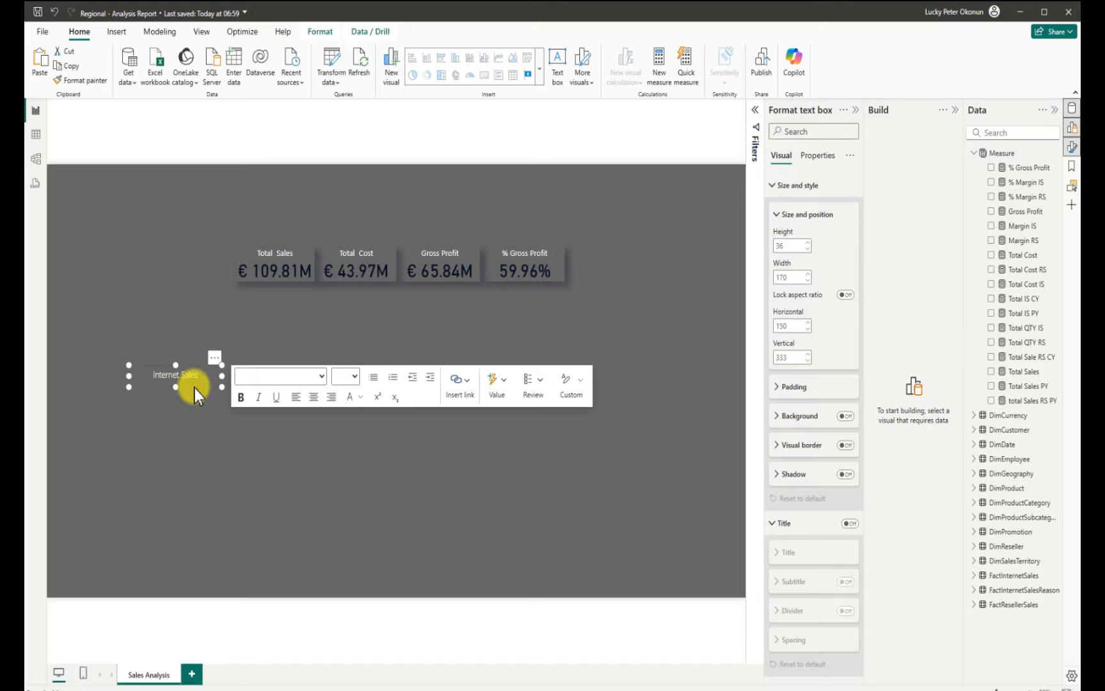
key("ctrl+c")
key("ctrl+v")
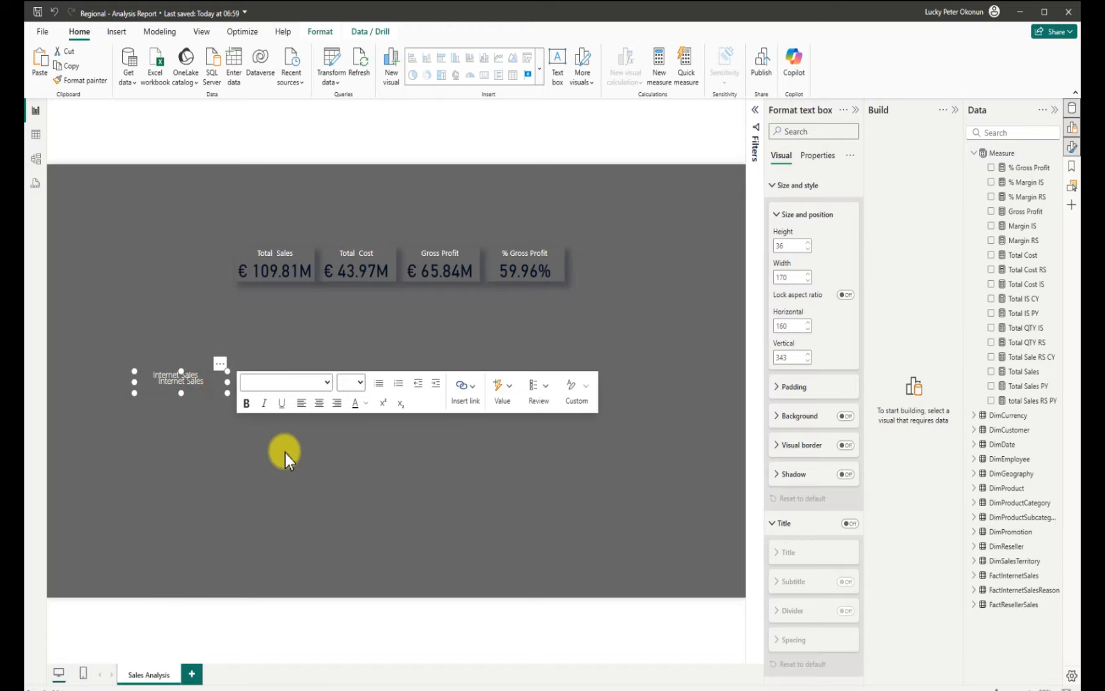
mouse_move(181, 392)
left_mouse_down()
mouse_move(220, 442)
mouse_move(247, 449)
mouse_move(199, 403)
mouse_move(190, 420)
left_mouse_up()
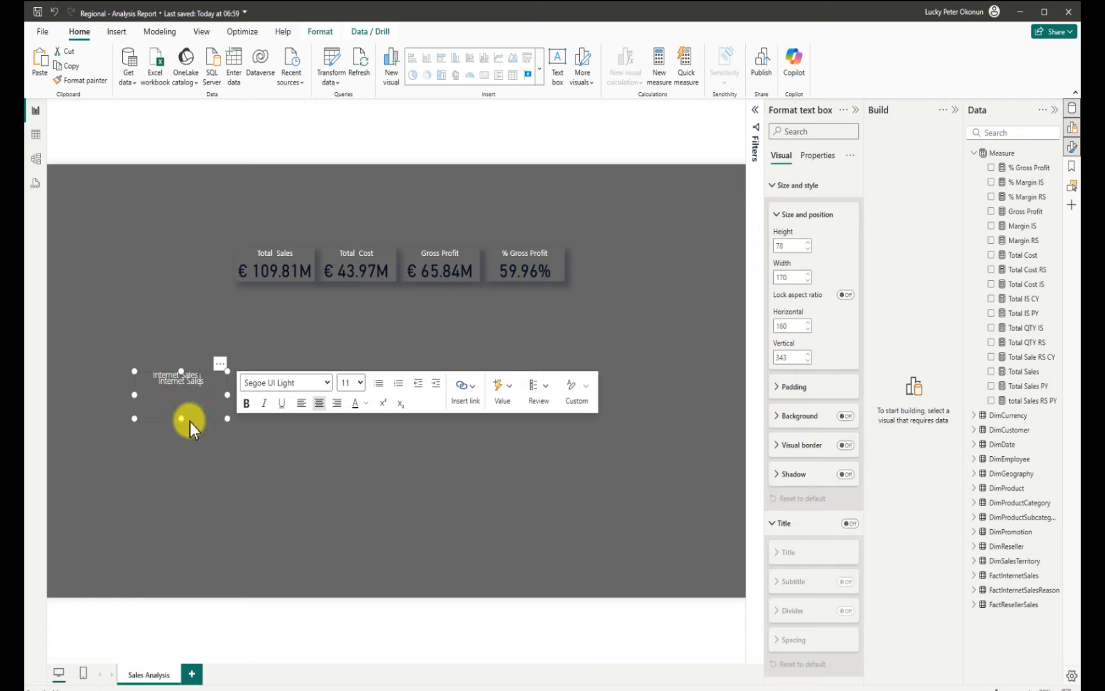
left_click(230, 430)
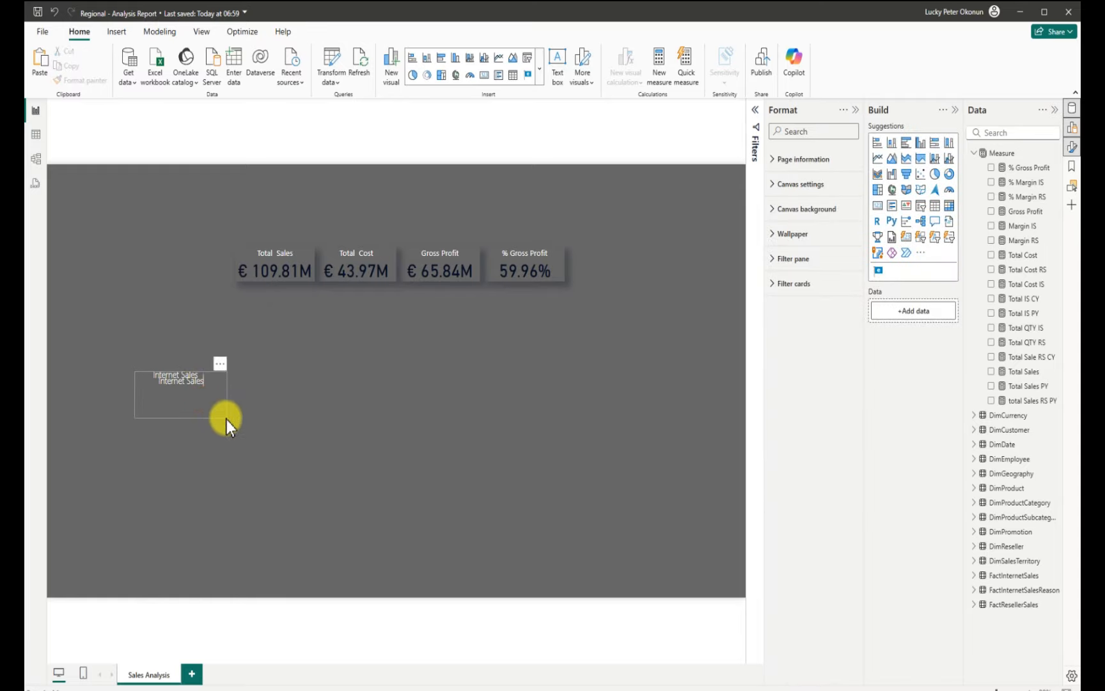
left_click_drag(226, 419, 659, 314)
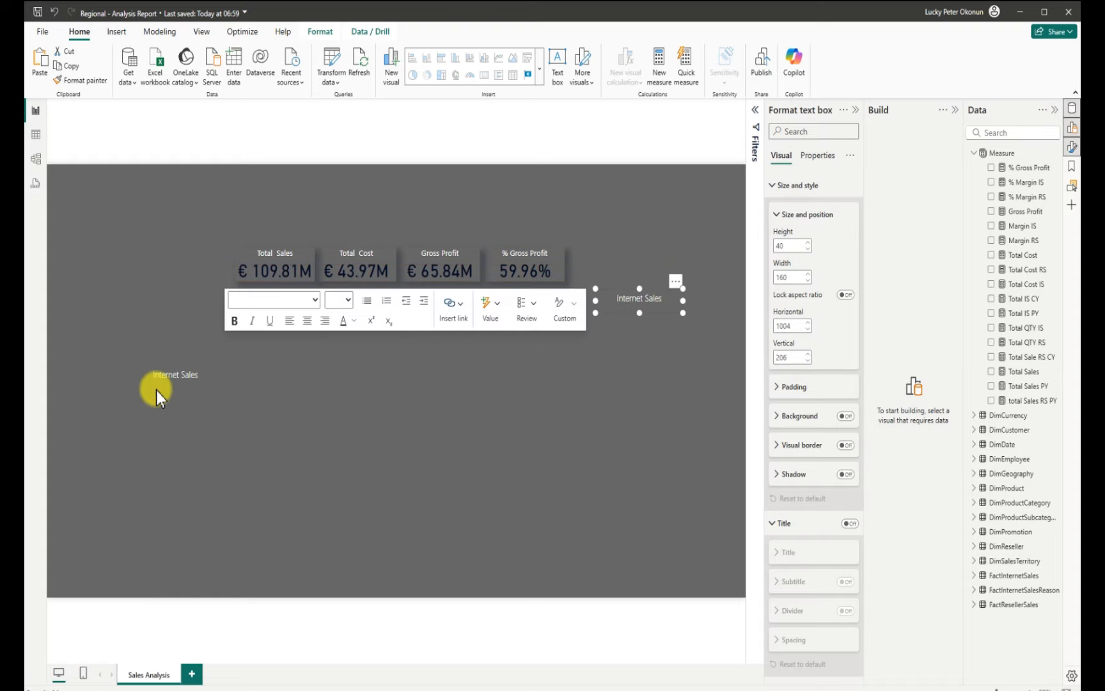
Move the original Internet Sales heading up to the left of the KPI cards and resize it to about 163 by 35
left_click(173, 391)
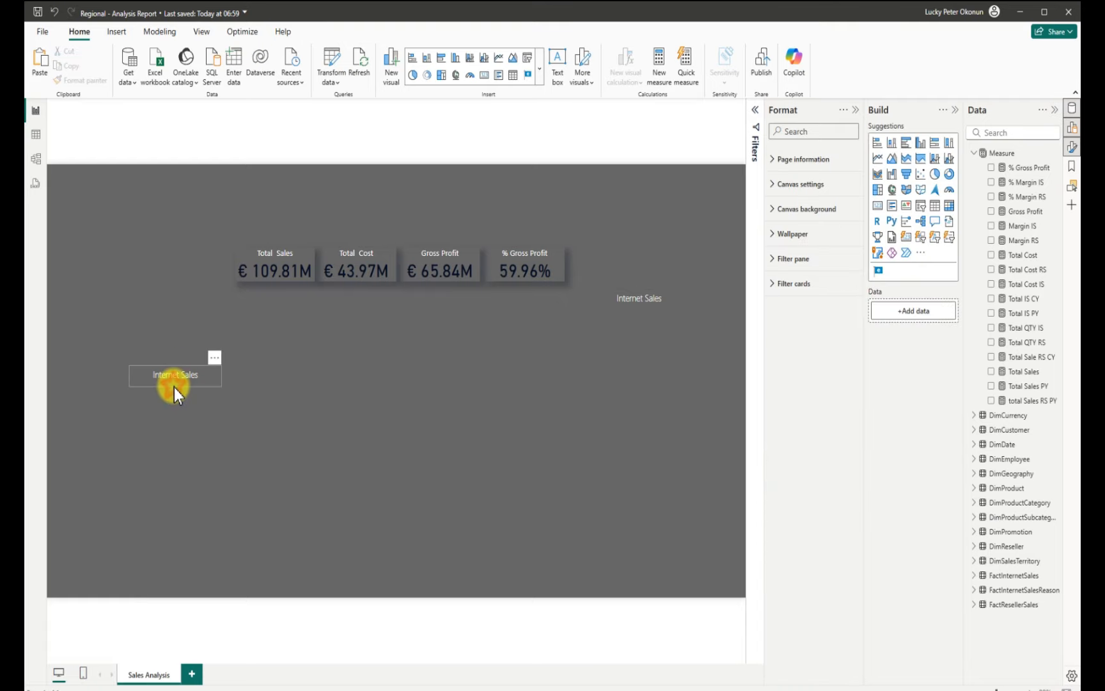
left_click(172, 388)
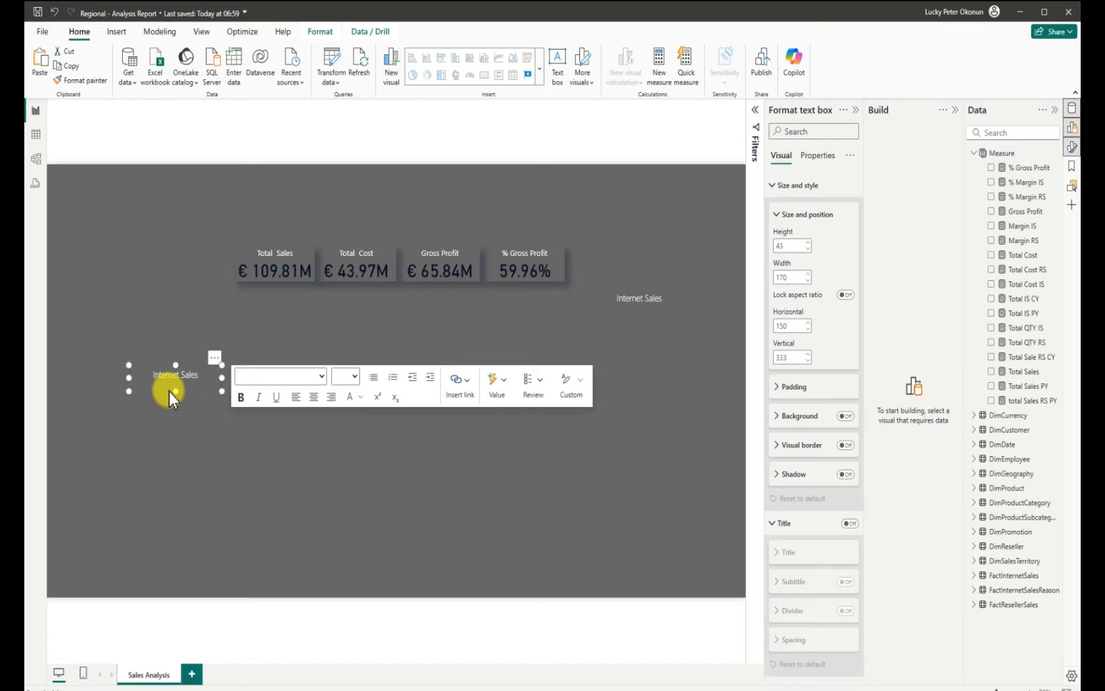
left_click_drag(169, 391, 149, 391)
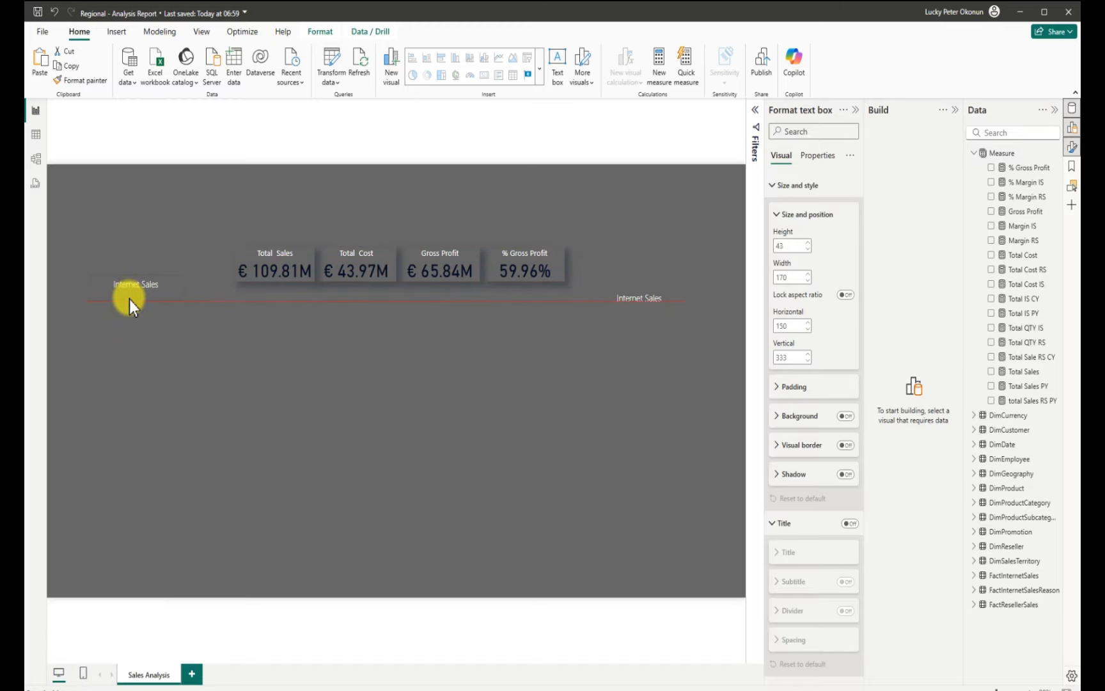
left_click_drag(129, 299, 128, 299)
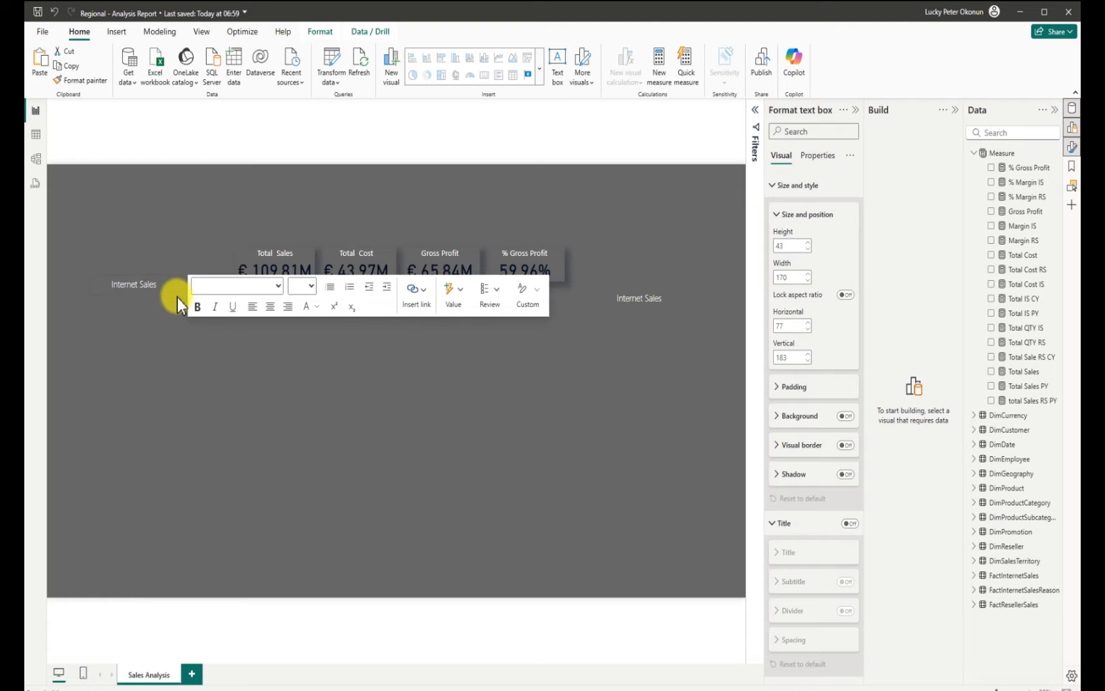
left_click_drag(177, 297, 178, 296)
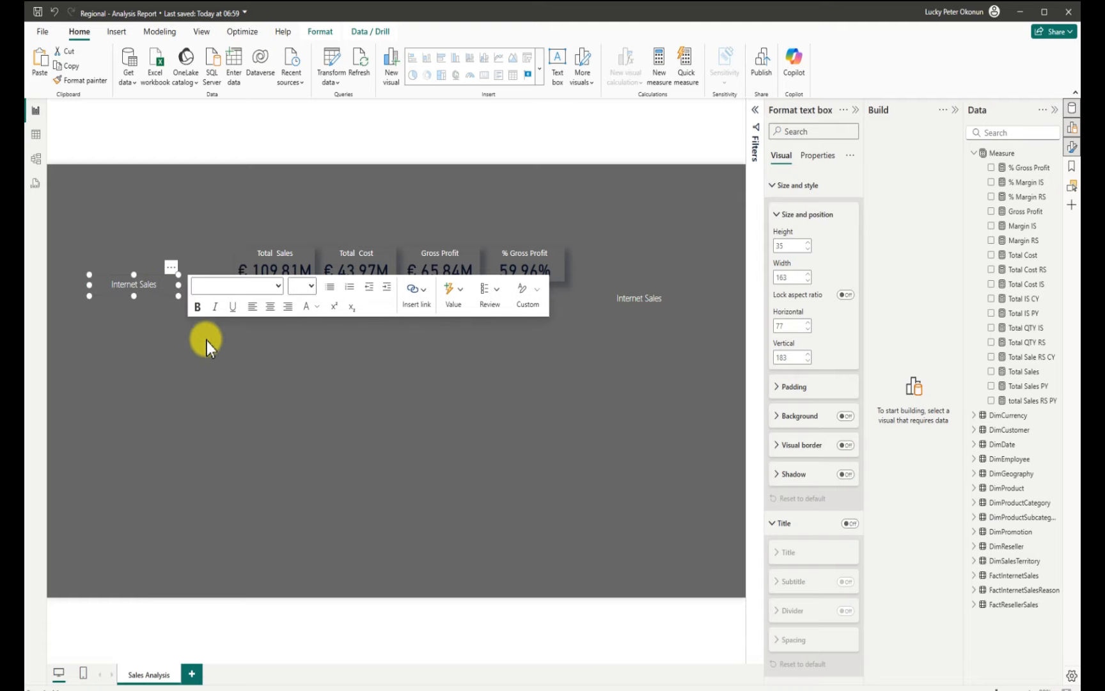
Change the copied heading's text to Reseller Sales and deselect the text box
left_click(652, 297)
left_click(642, 299)
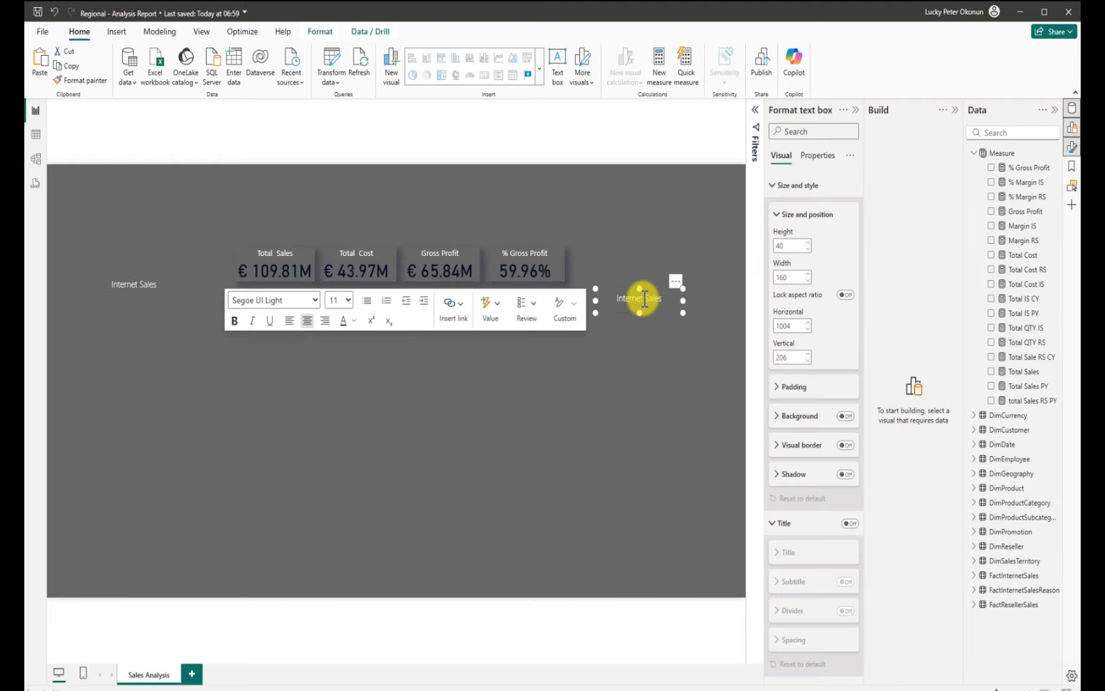
left_click(645, 299)
key("BackSpace")
key("BackSpace")
key("BackSpace")
key("BackSpace")
key("BackSpace")
type("Reseller")
left_click(648, 363)
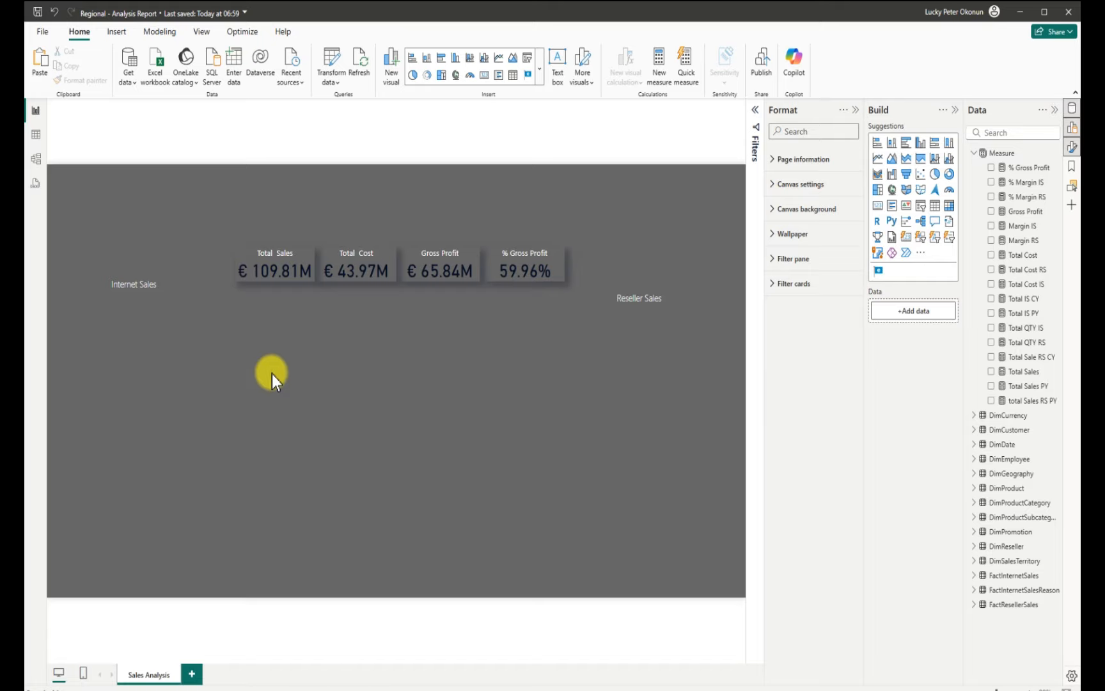
Duplicate the Total Sales card and place the copy beneath the Internet Sales heading, near the canvas's left edge
left_click(251, 261)
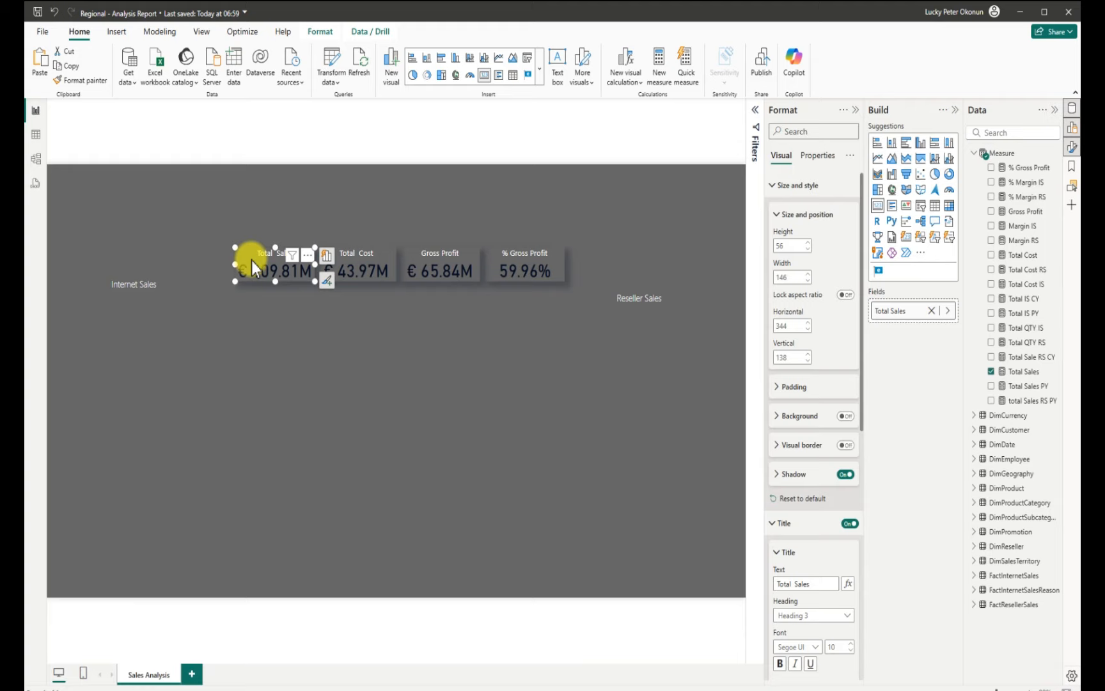
key("ctrl+c")
key("ctrl+v")
left_click_drag(255, 260, 69, 322)
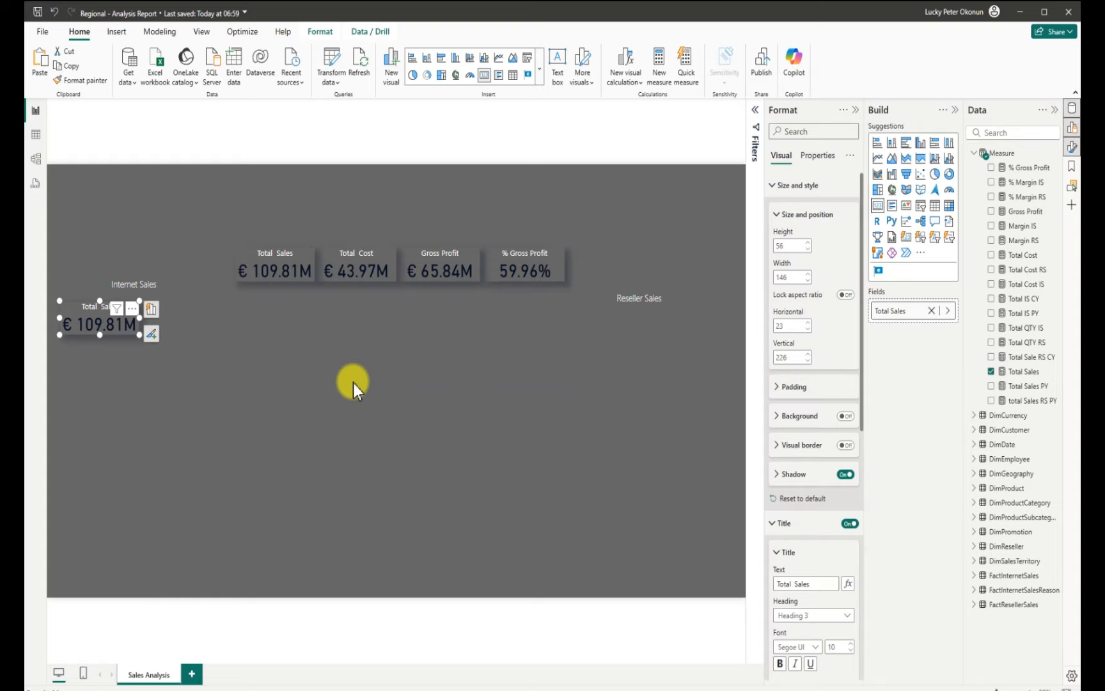
Replace the copied card's measure with Total IS CY and format that measure as € Euro (€ 123)
left_click(990, 372)
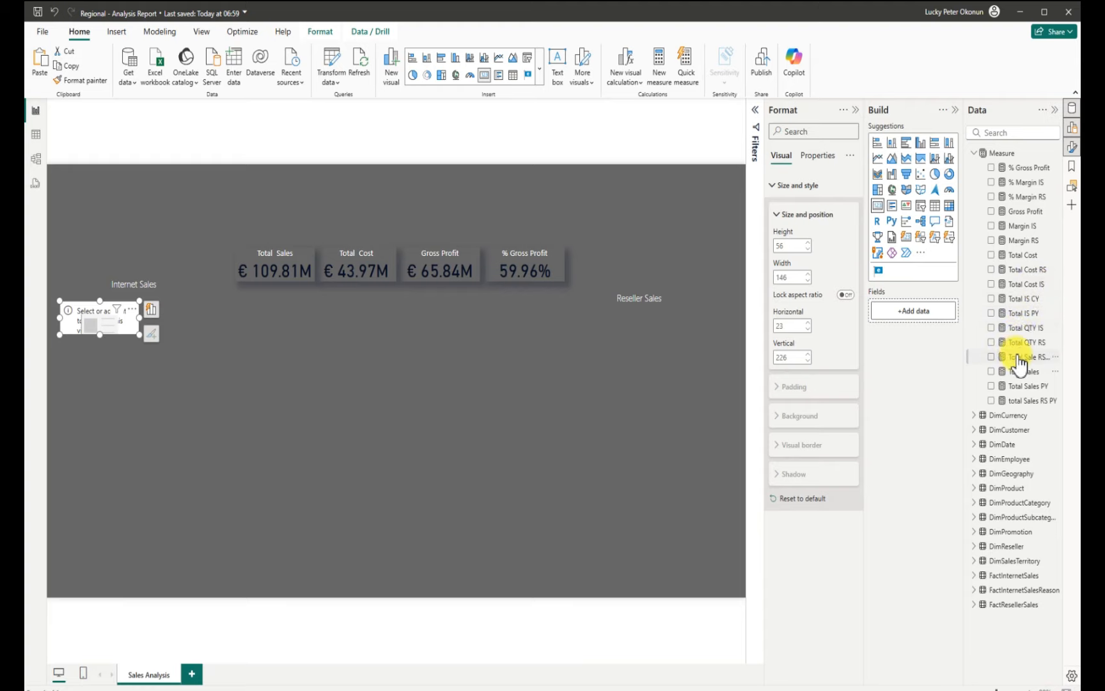
left_click(991, 298)
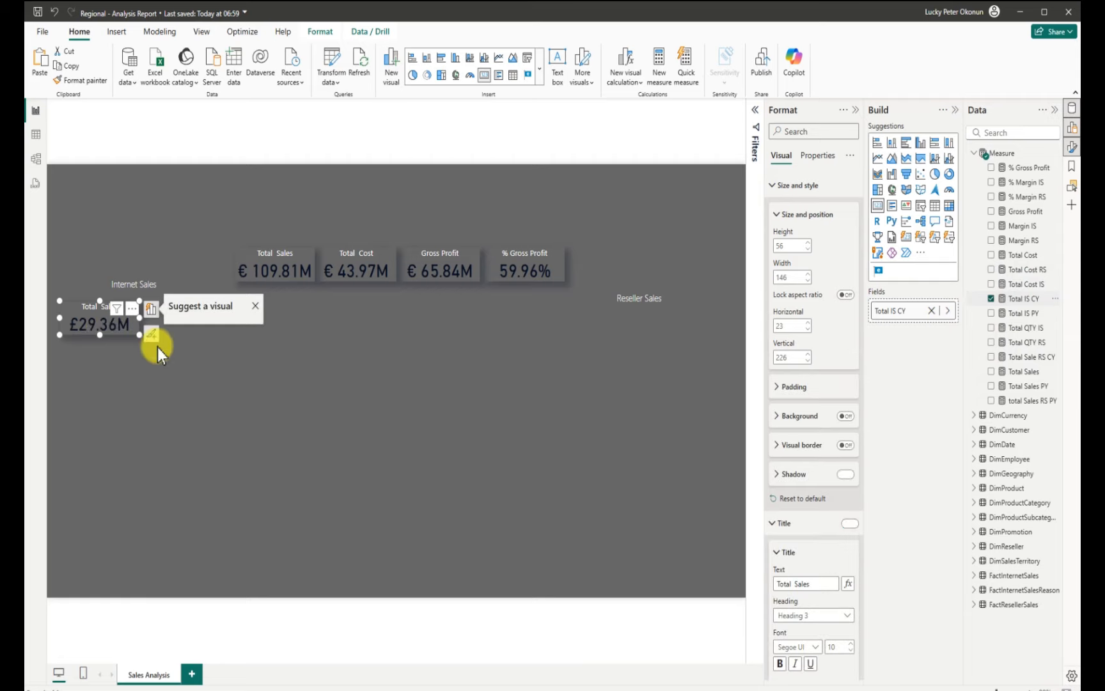
left_click(151, 309)
left_click(1020, 298)
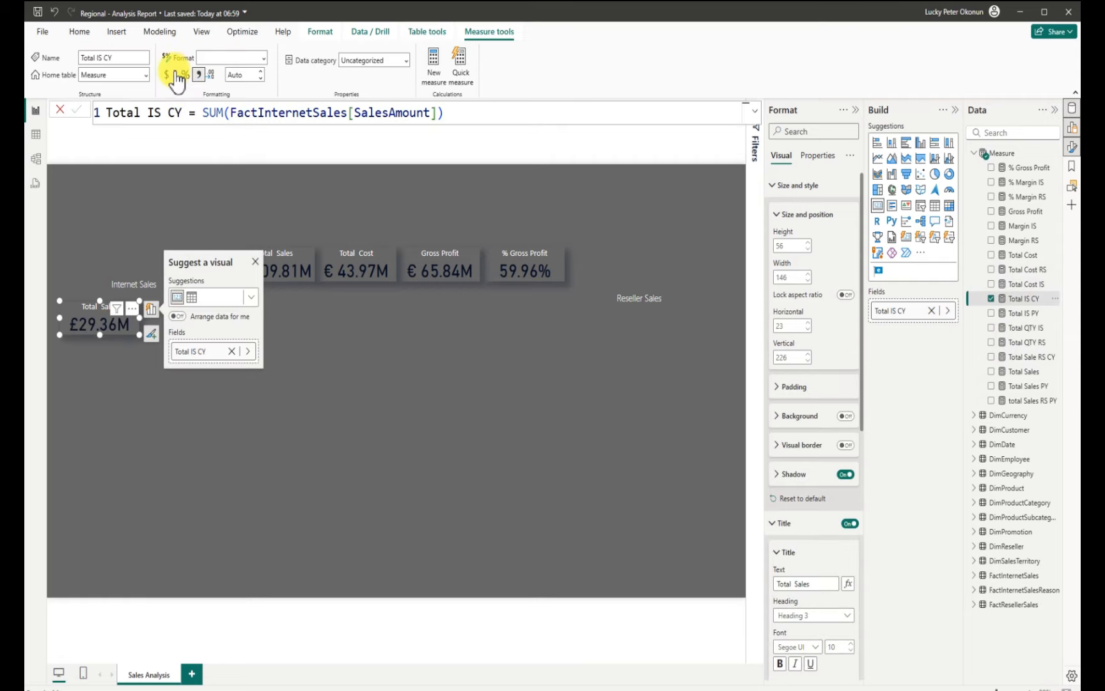
left_click(174, 75)
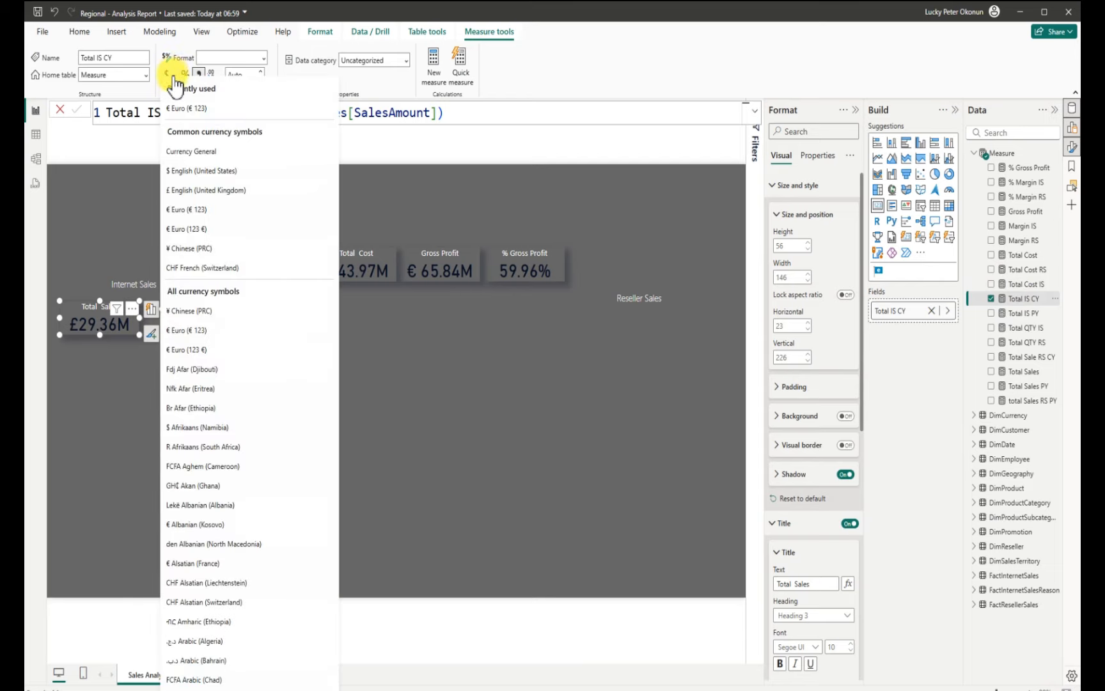
left_click(186, 114)
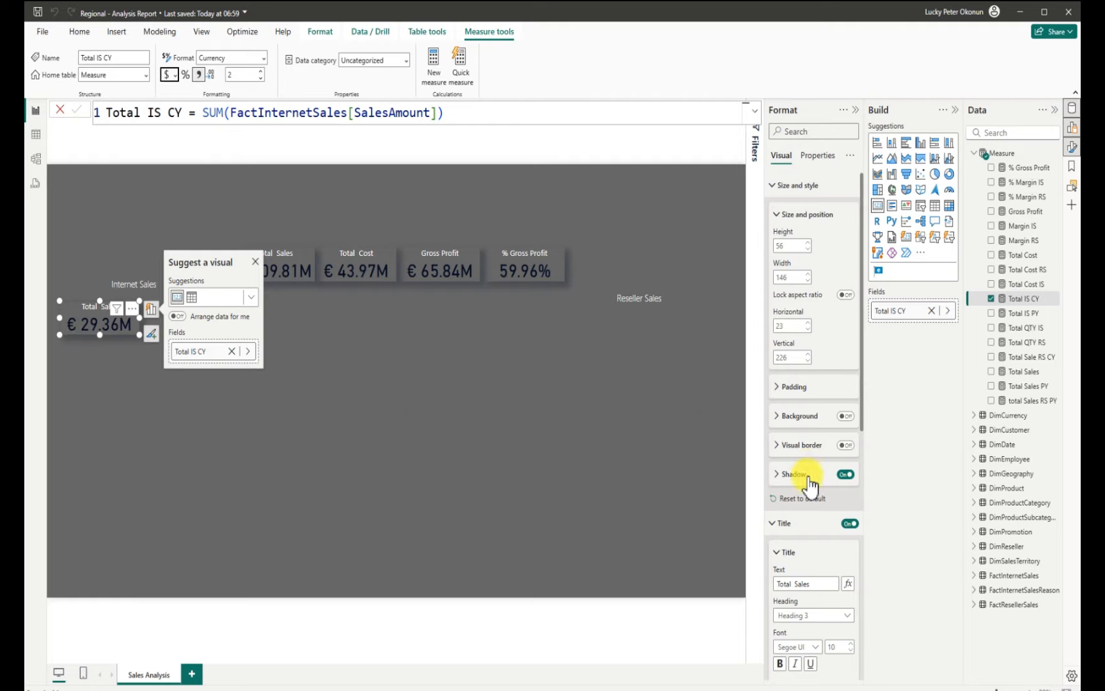
Change the title text of the card under Internet Sales to Total IS CY and deselect the card
left_click_drag(821, 583, 771, 587)
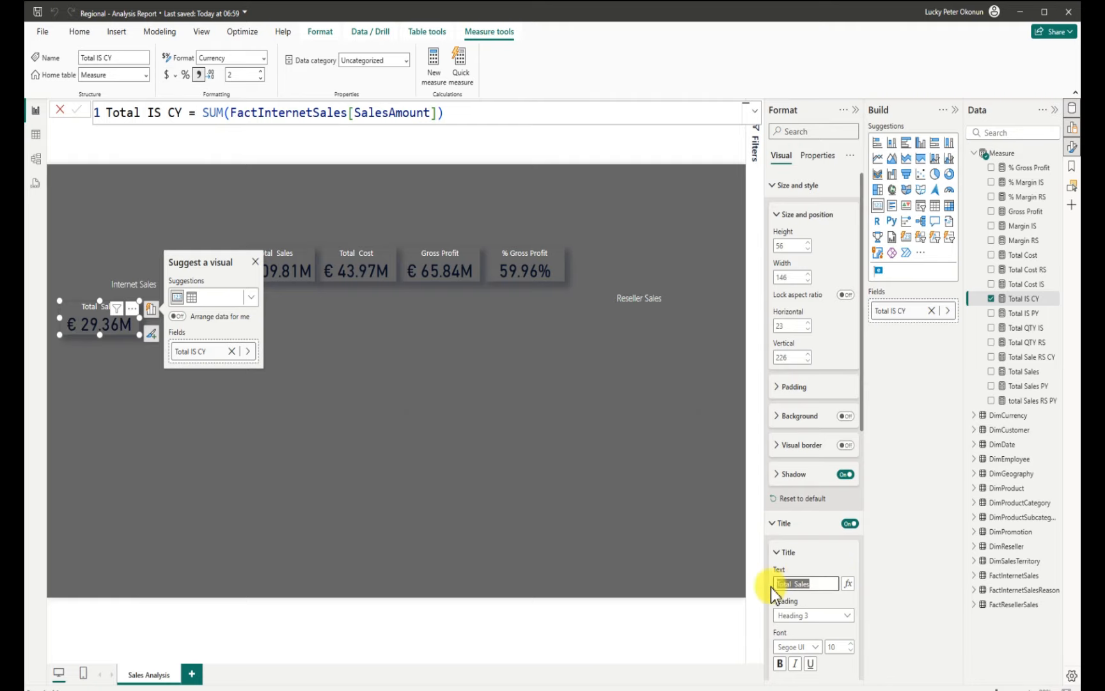
key("BackSpace")
type("Total IS CY")
left_click(320, 359)
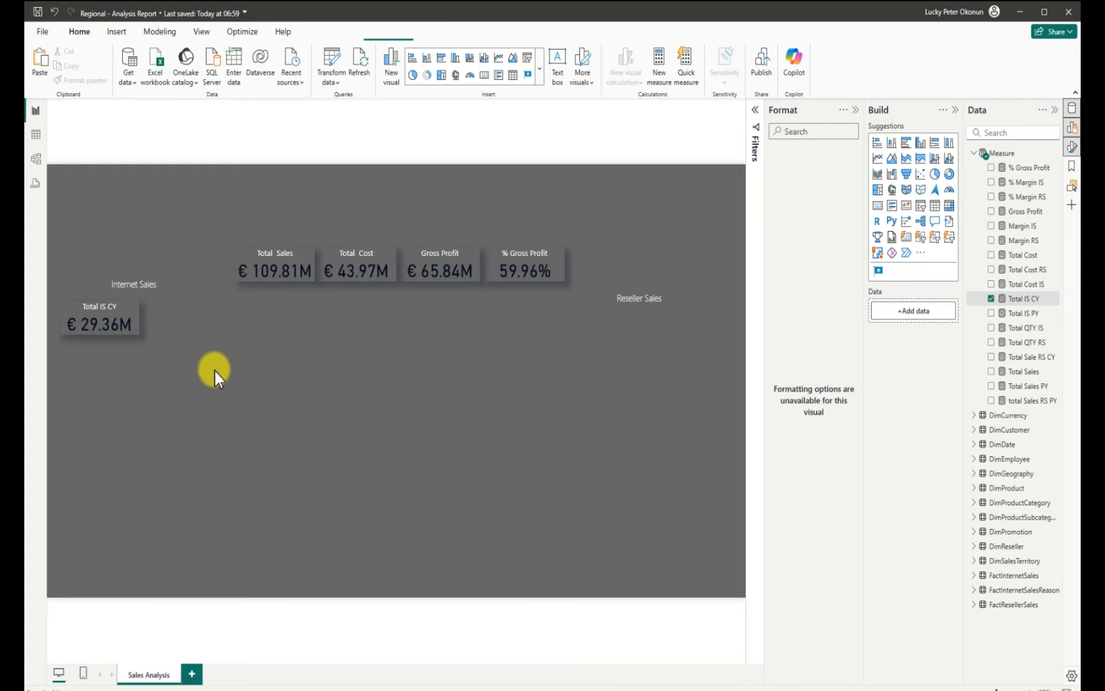
Duplicate the Total IS CY card and place the copy directly to its right, aligned in the same row
left_click(136, 330)
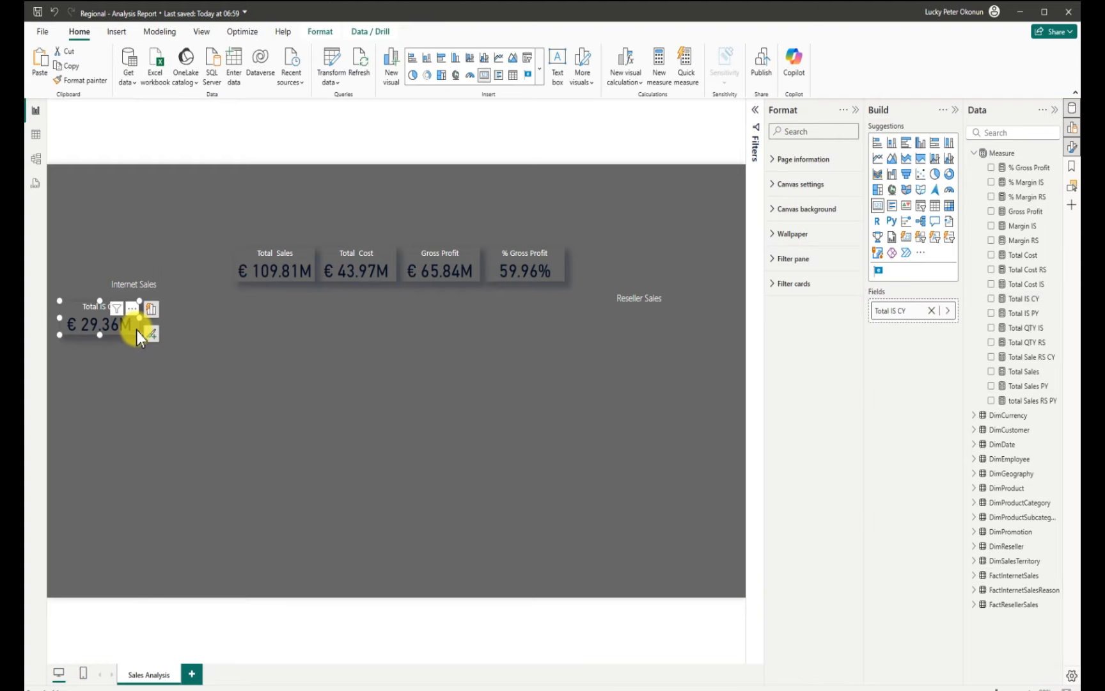
key("ctrl+c")
key("ctrl+v")
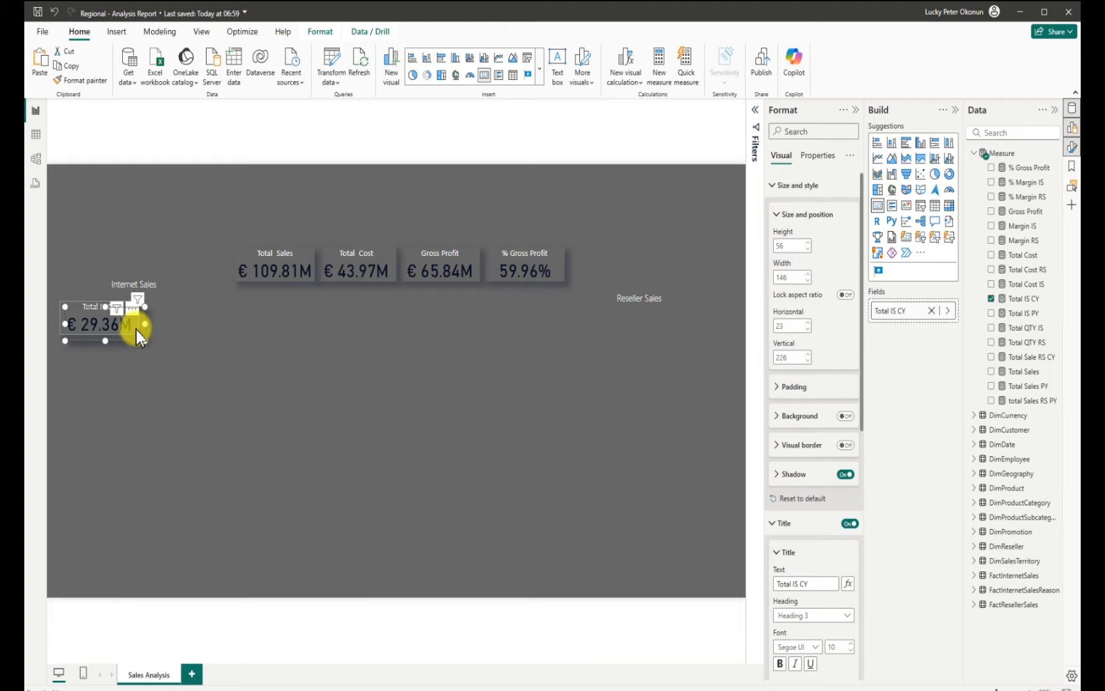
left_click_drag(136, 329, 214, 317)
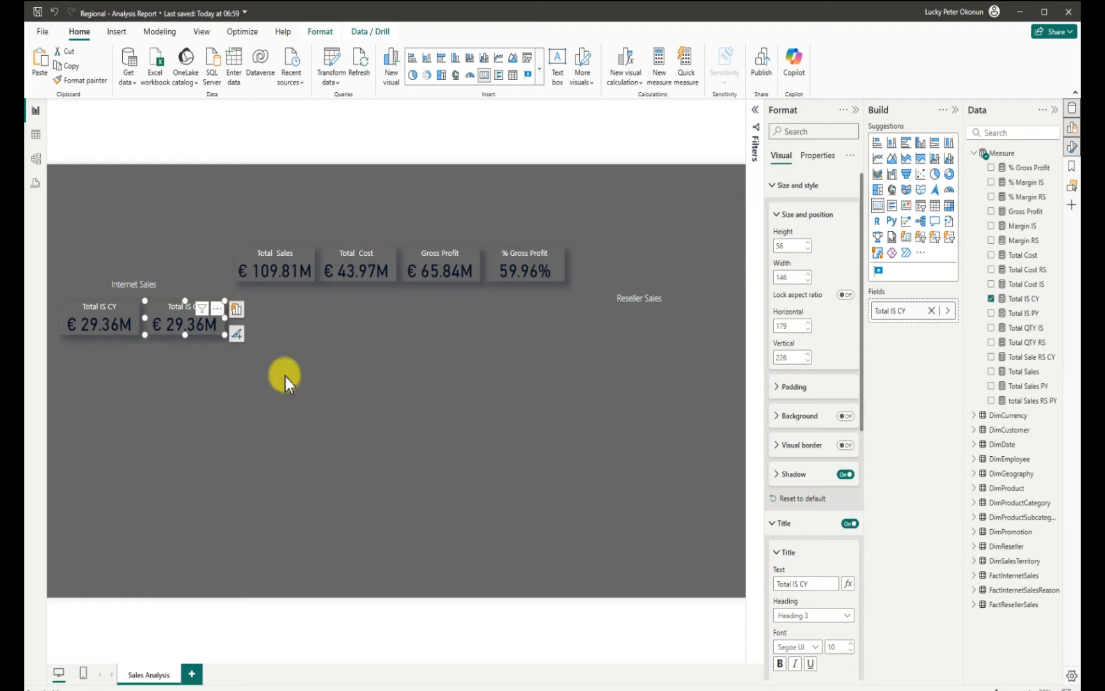
Replace the second Internet Sales card's measure with Total Cost IS and format that measure as € Euro (€ 123)
left_click(991, 299)
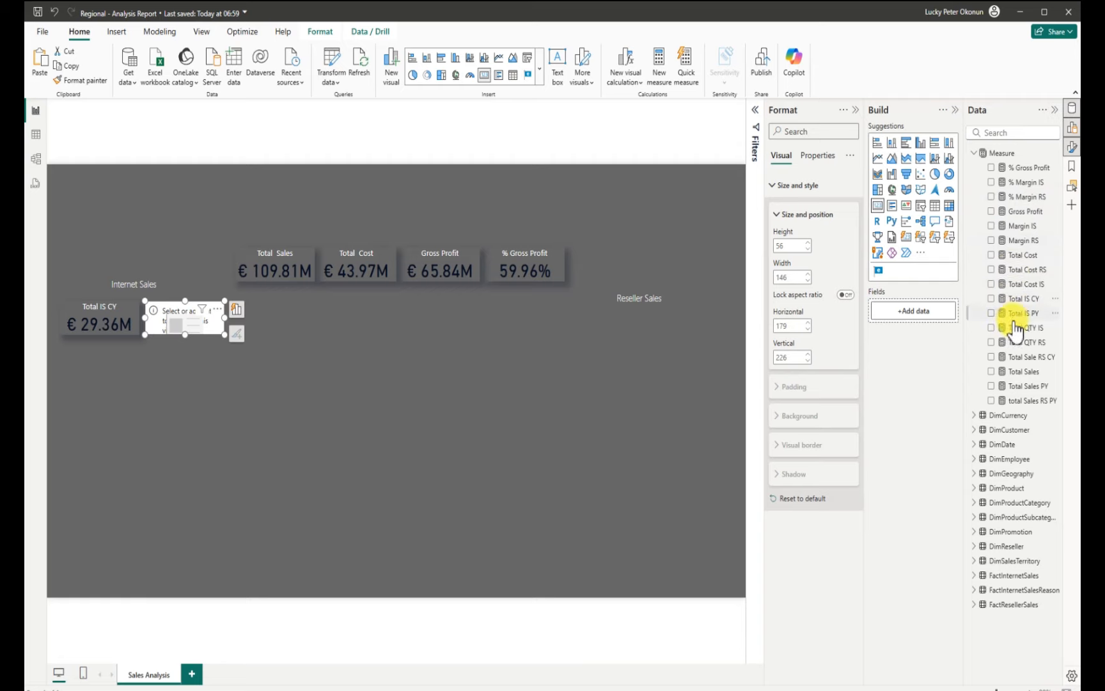
left_click(991, 284)
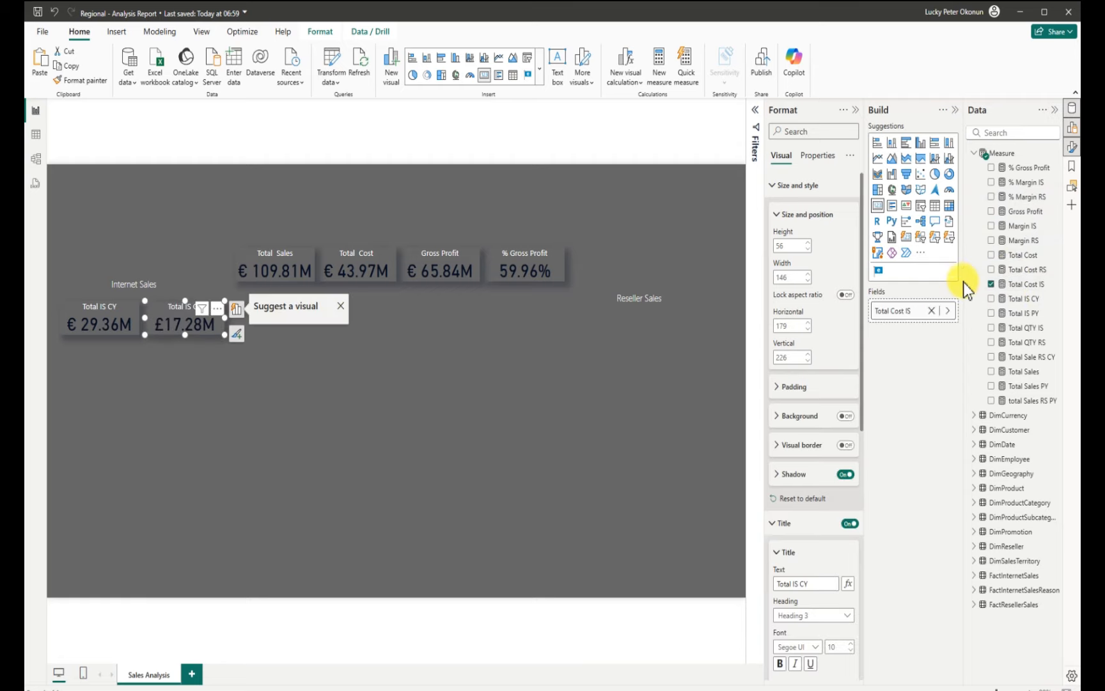
left_click(1033, 285)
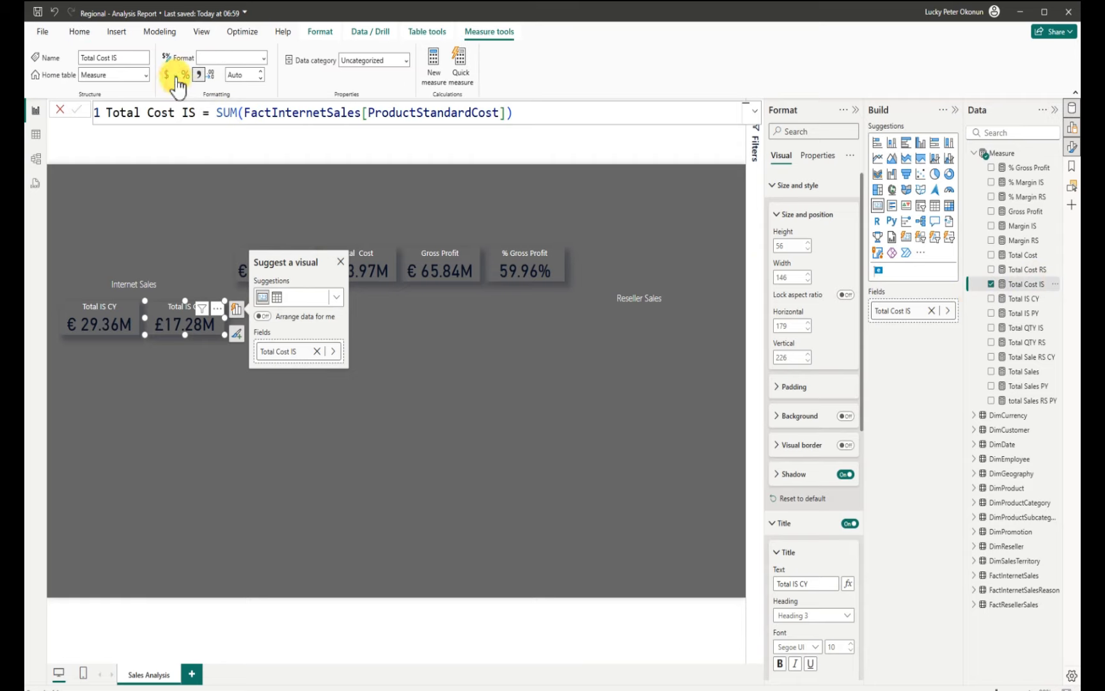
left_click(175, 77)
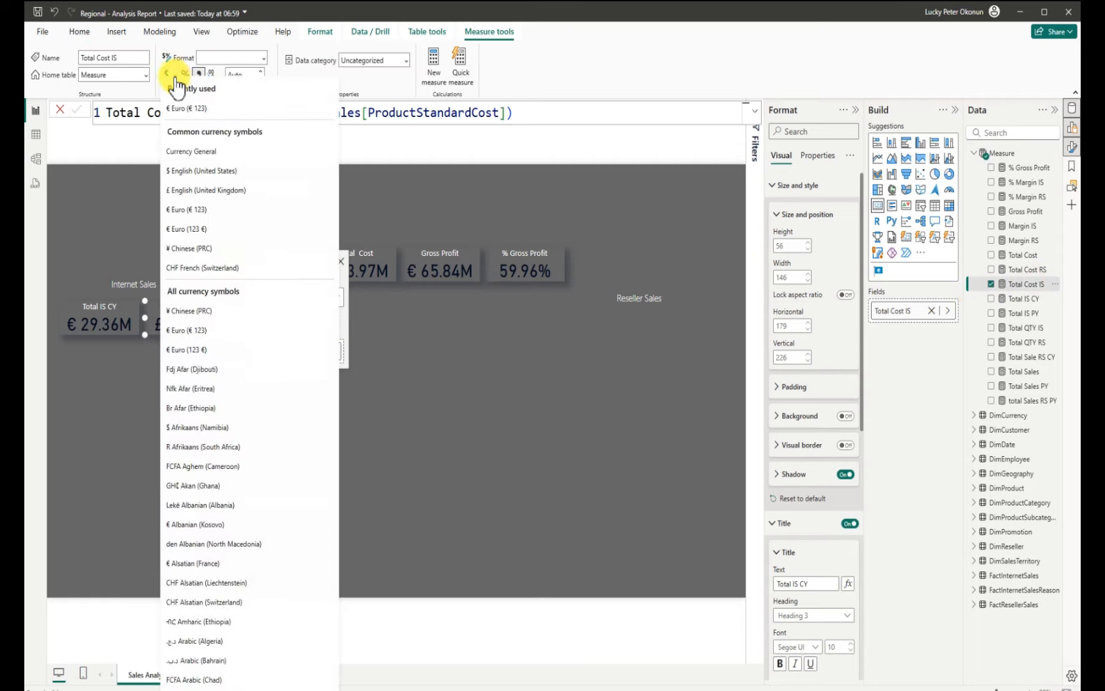
left_click(199, 116)
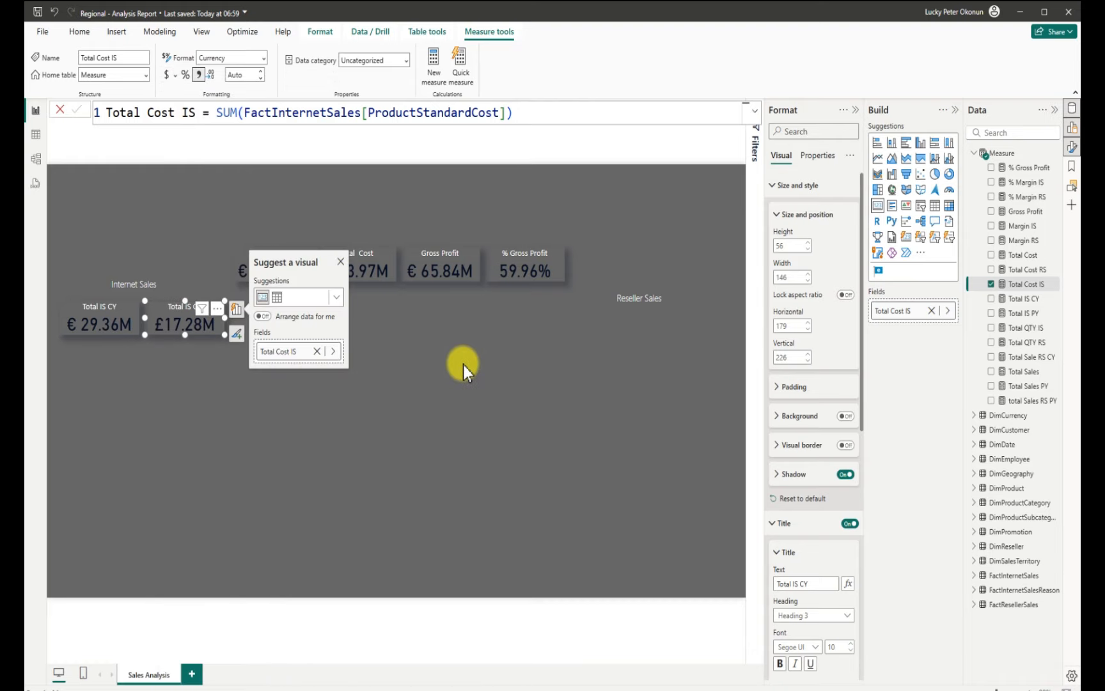
Change the second Internet Sales card's title text to Total Cost IS and deselect the card
left_click(811, 583)
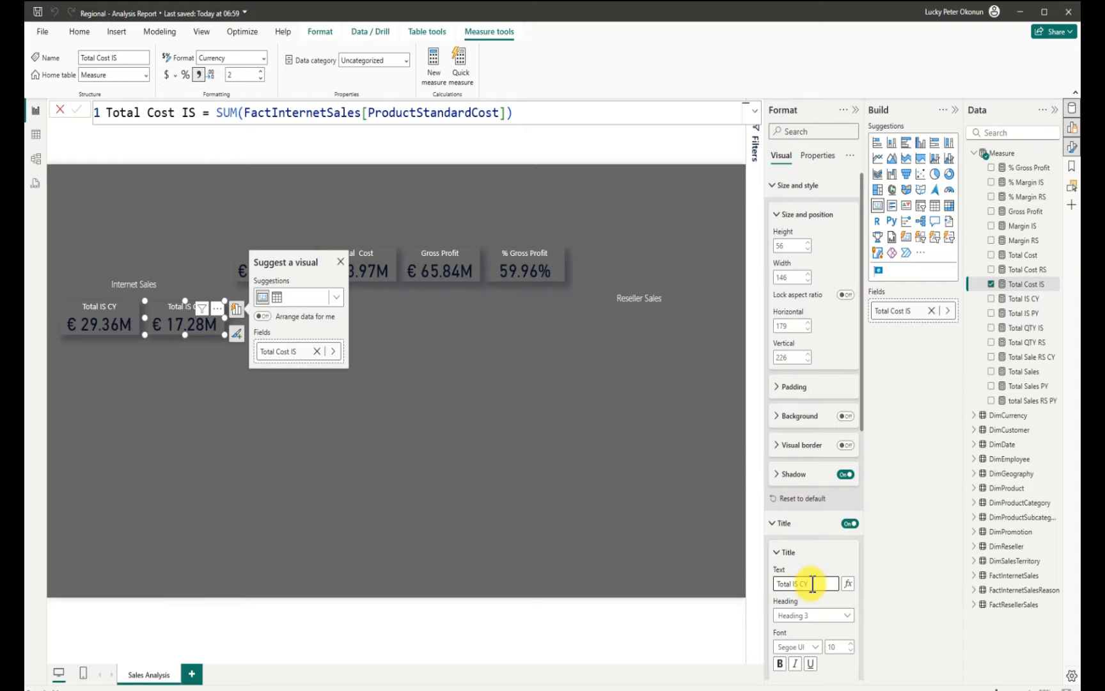
key("BackSpace")
key("BackSpace")
type("Cost IS")
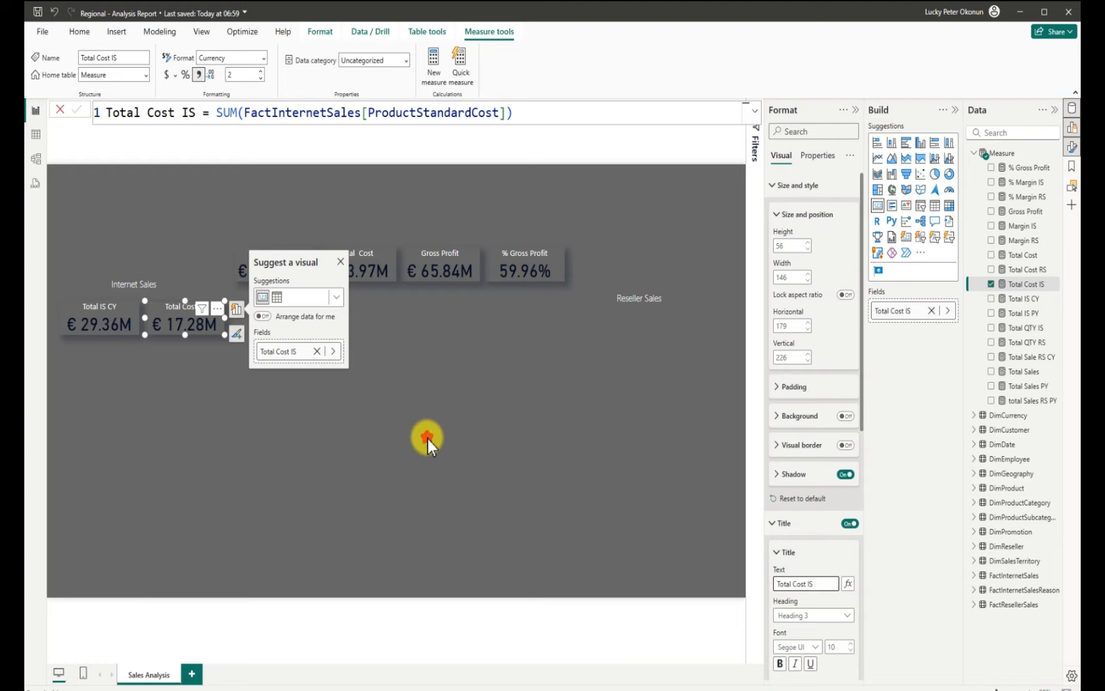
left_click(359, 439)
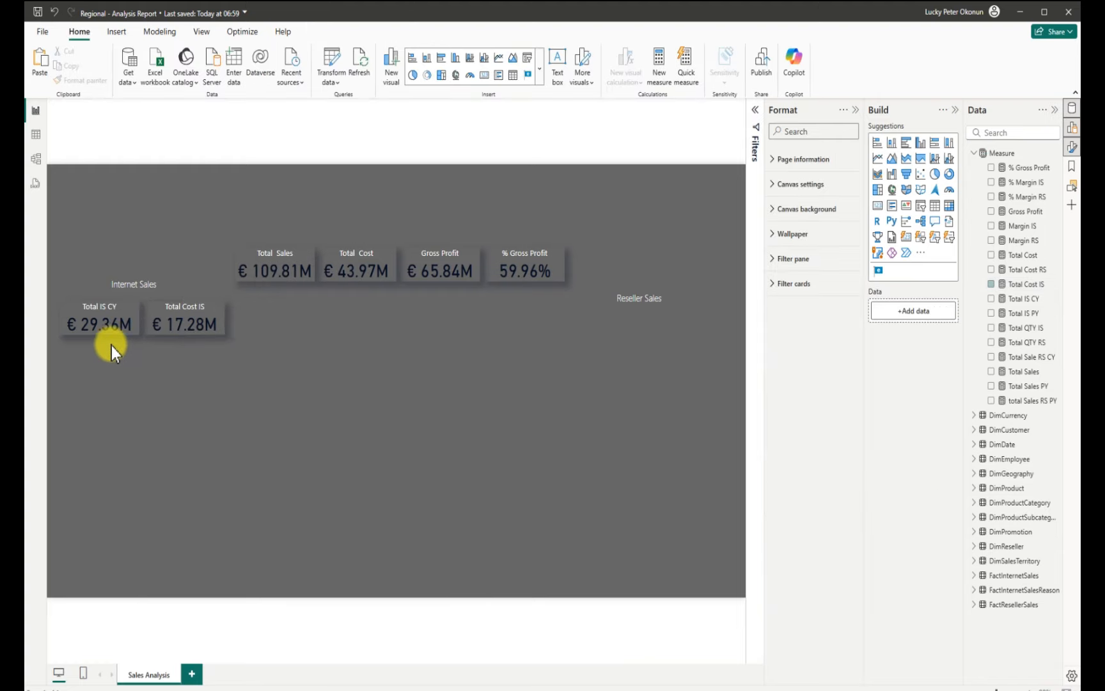
Duplicate the Total IS CY card and place the copy directly below it, aligned at horizontal position 23 and vertical position 291
left_click(92, 327)
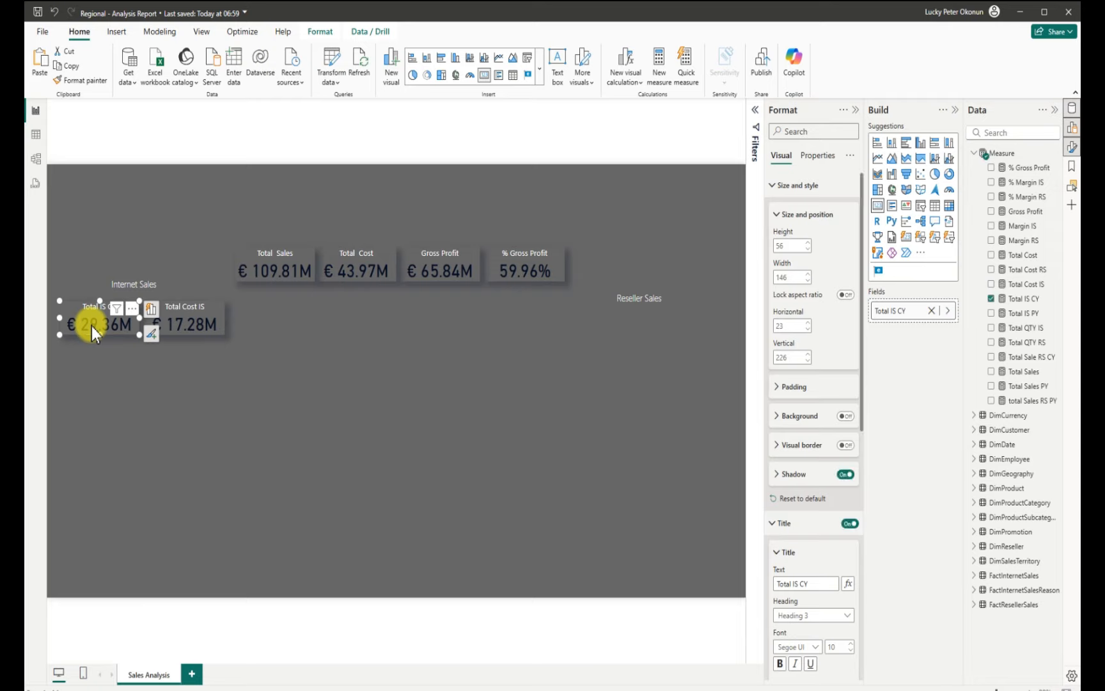
key("ctrl+c")
key("ctrl+v")
left_click_drag(91, 327, 113, 368)
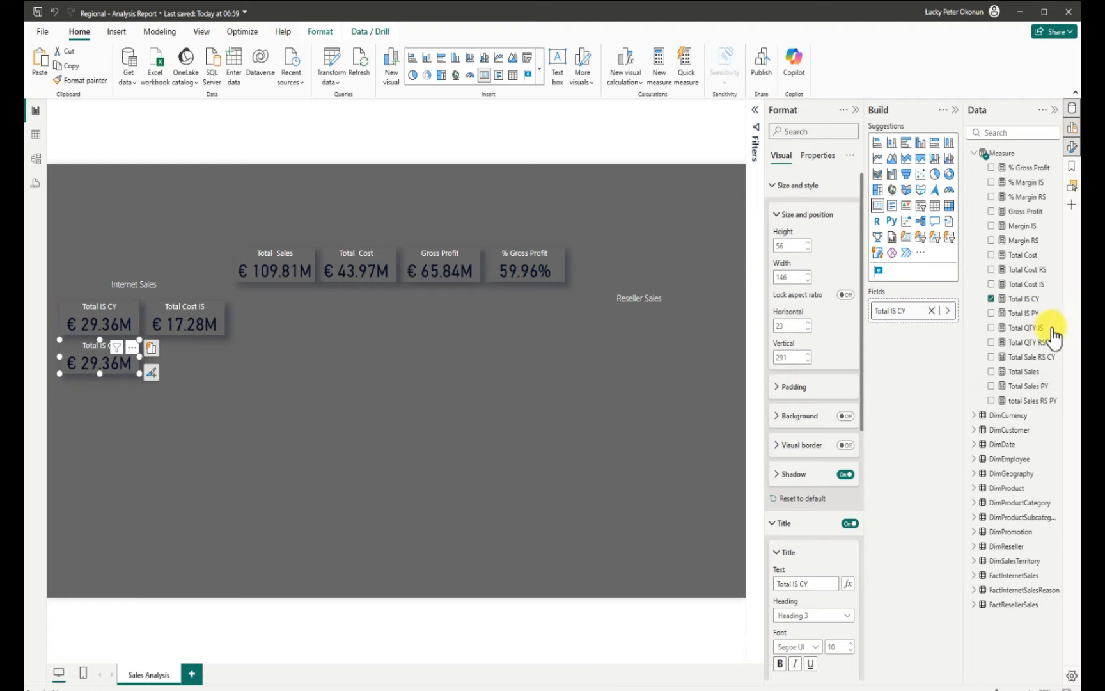
Replace the lower card's measure with Margin IS and format that measure as € Euro (€ 123)
left_click(991, 299)
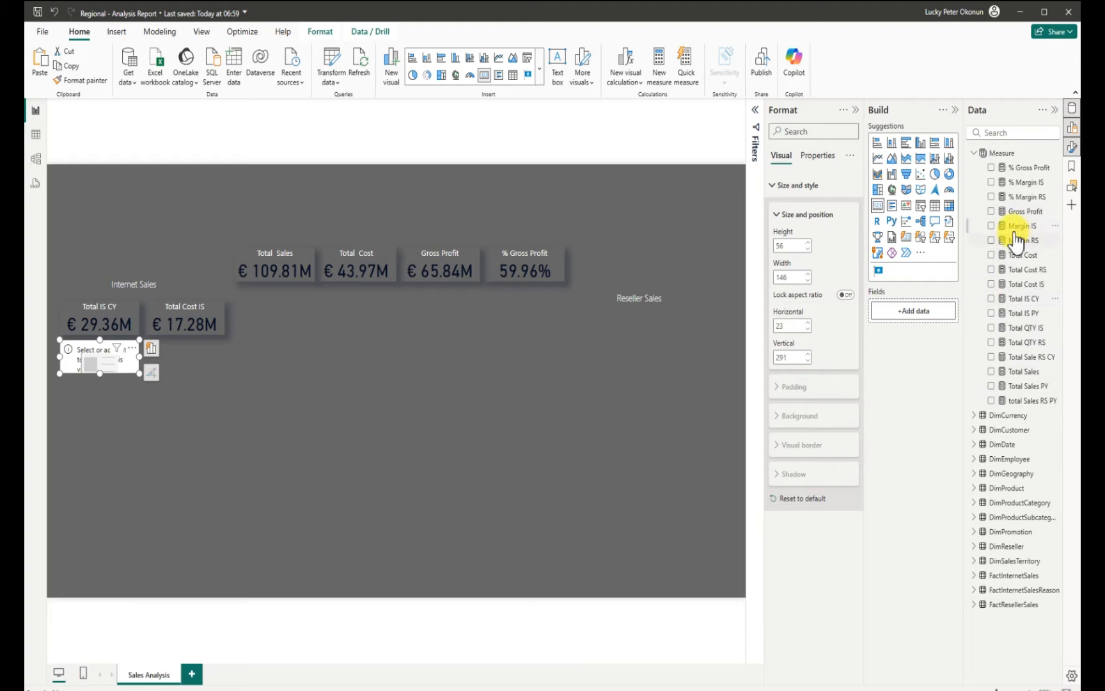
left_click(992, 226)
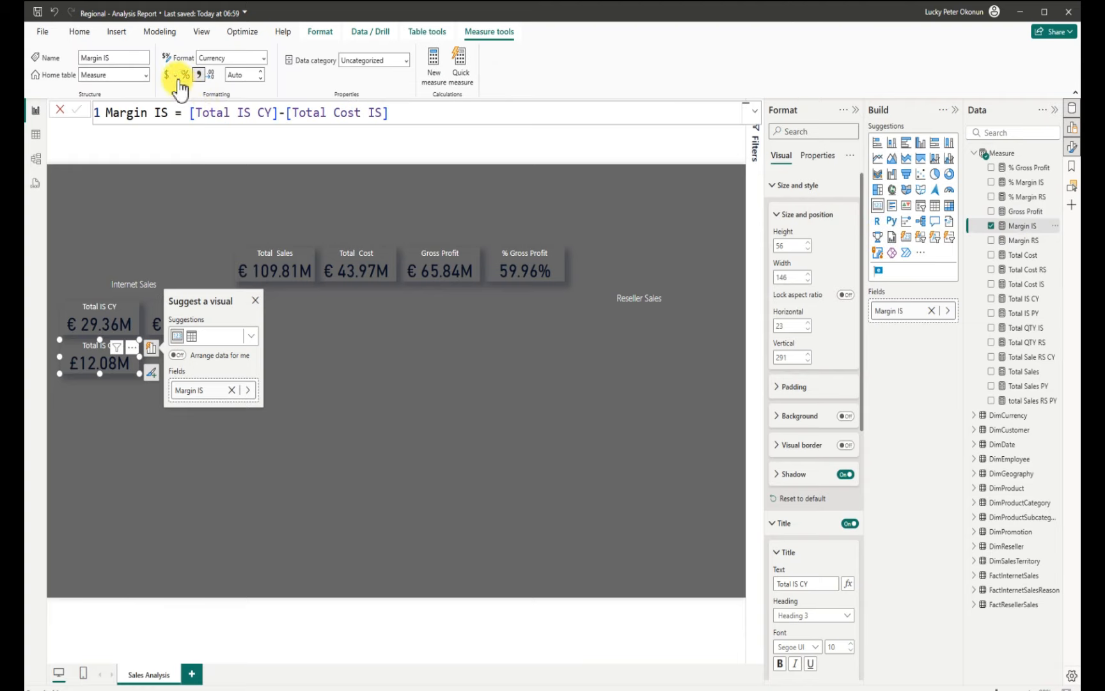
left_click(174, 74)
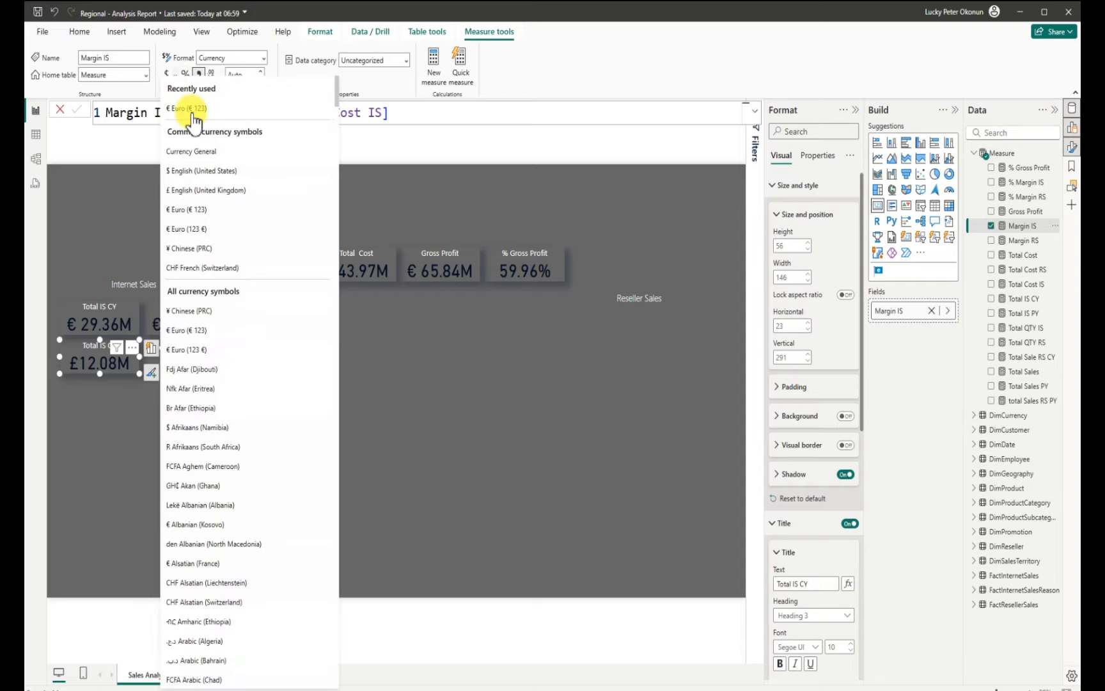
left_click(187, 115)
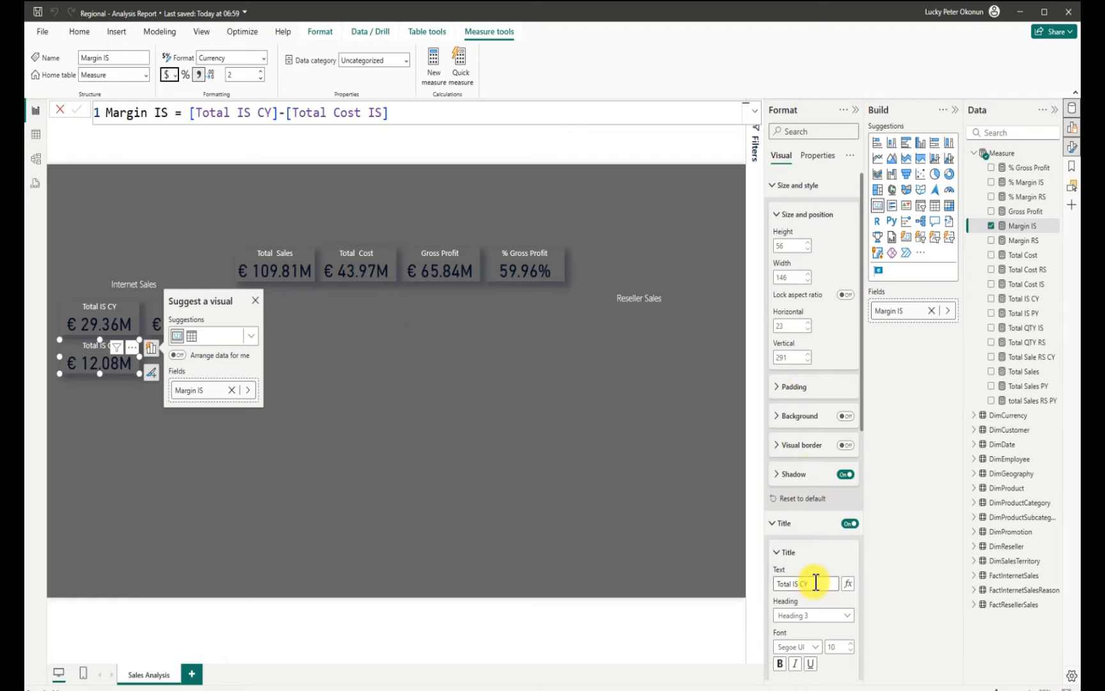
Change the title text of the card below Total IS CY to Margin IS and deselect the card
left_click_drag(816, 584, 770, 587)
key("BackSpace")
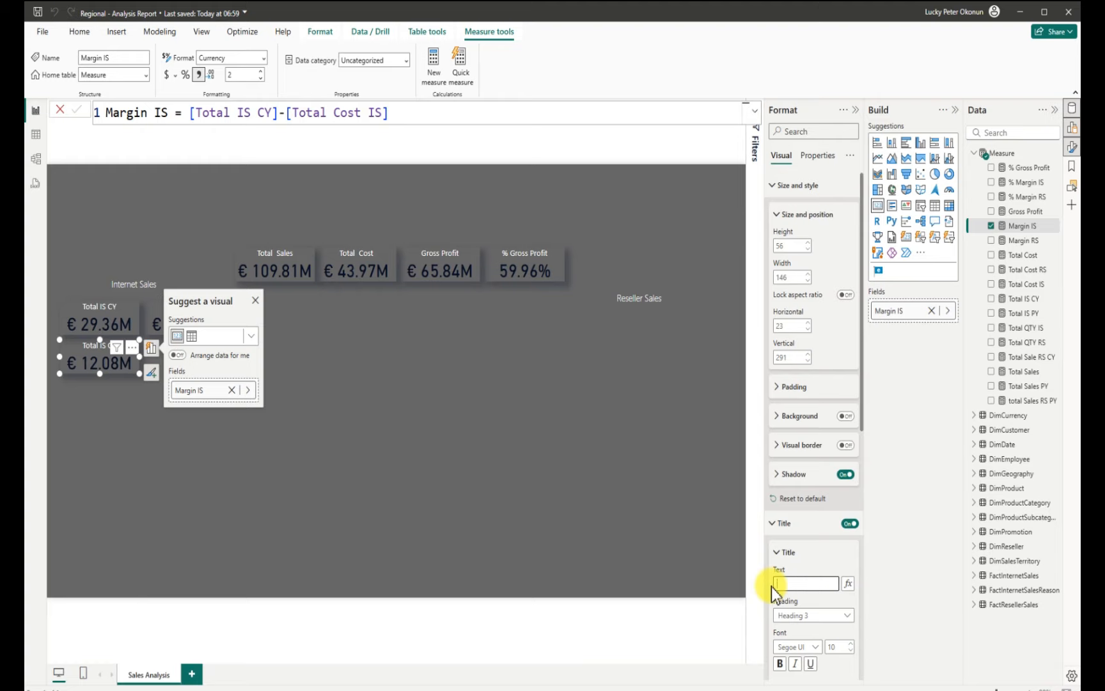
type("mARGIN is")
left_click_drag(809, 583, 777, 584)
key("BackSpace")
type("Margin IS")
left_click(350, 415)
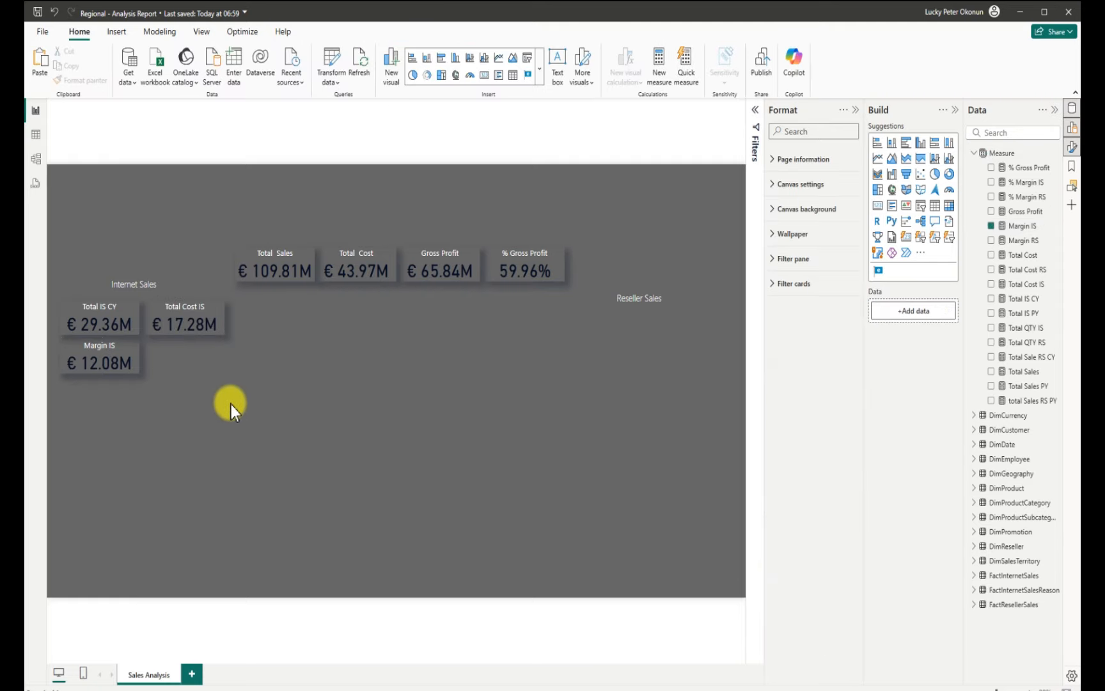
Duplicate the Margin IS card directly below Total Cost IS and replace the copy's measure with % Margin IS
left_click(128, 371)
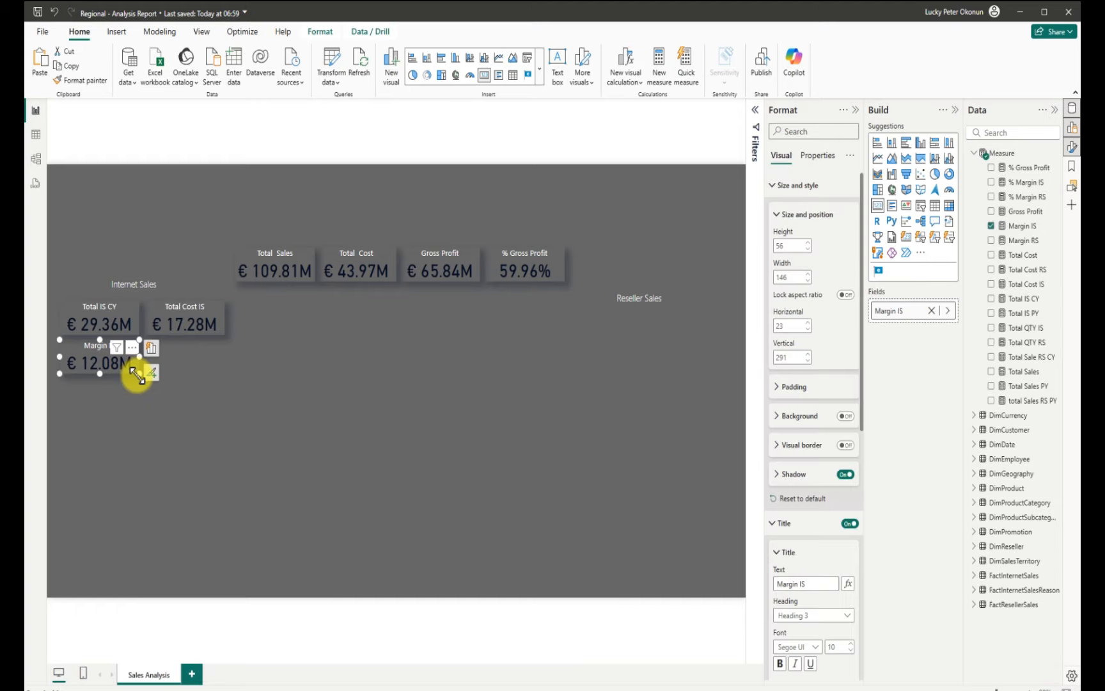
left_click_drag(136, 373, 209, 366)
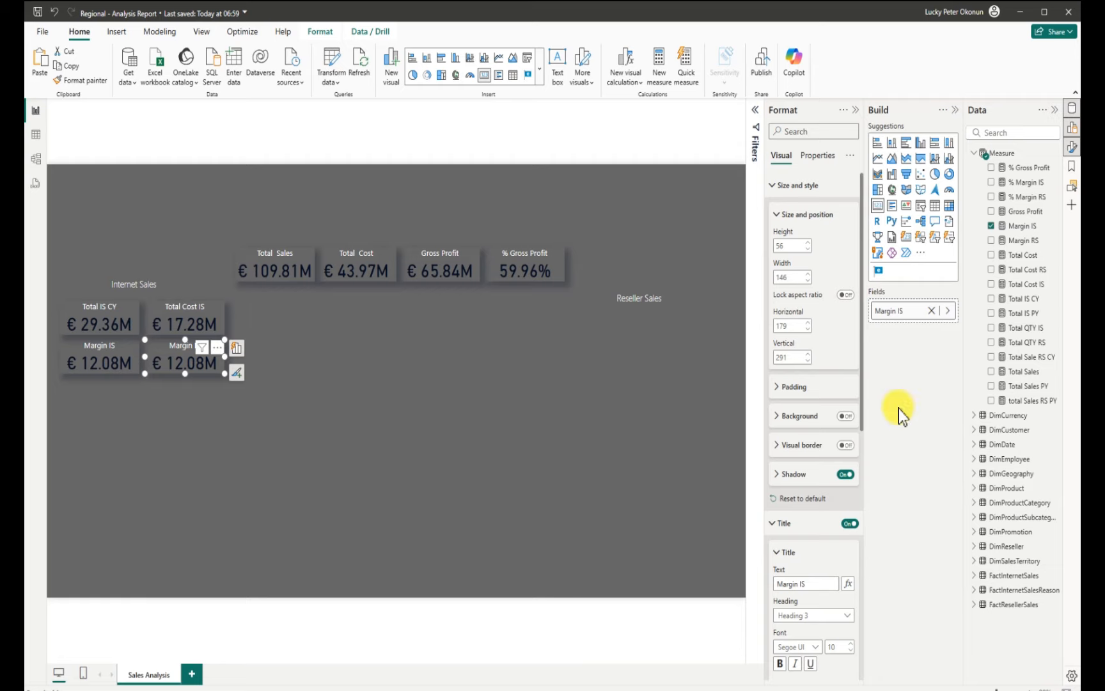
left_click(992, 226)
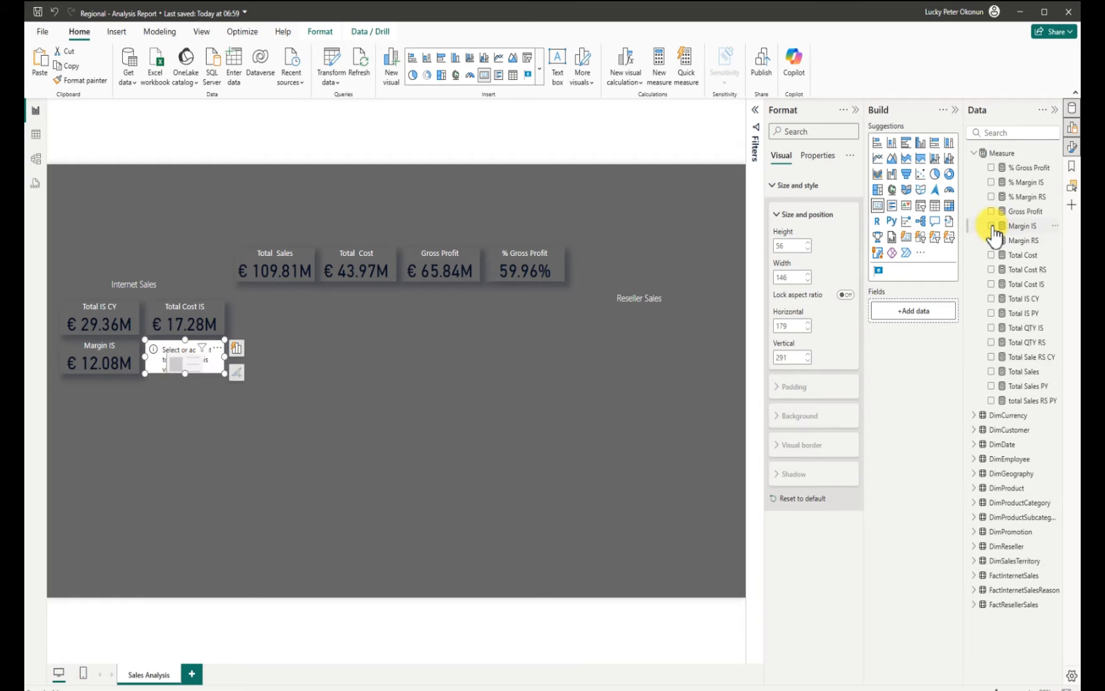
left_click(991, 183)
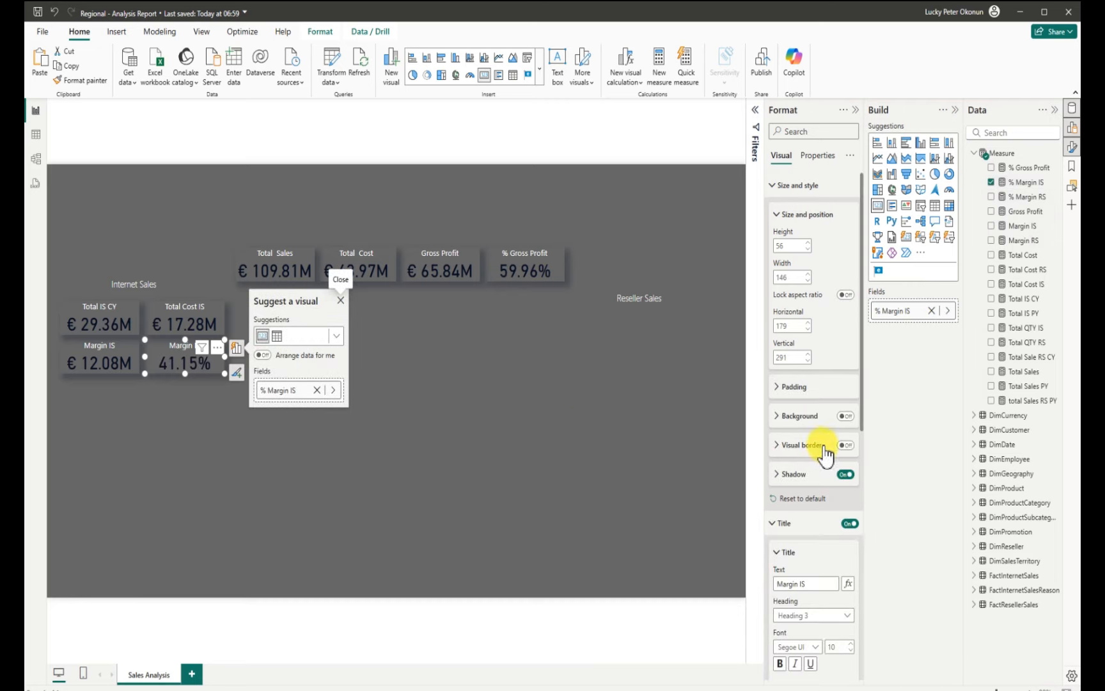
Change the title text of the card below Total Cost IS to % Margin IS and deselect the card
left_click(777, 584)
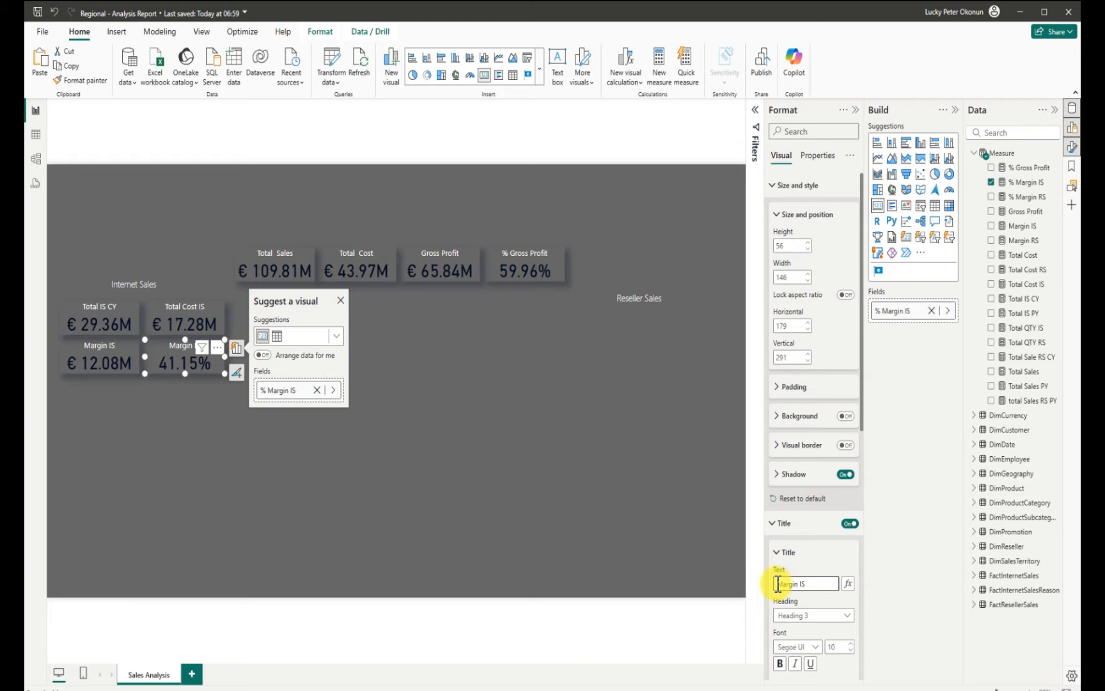
type("%")
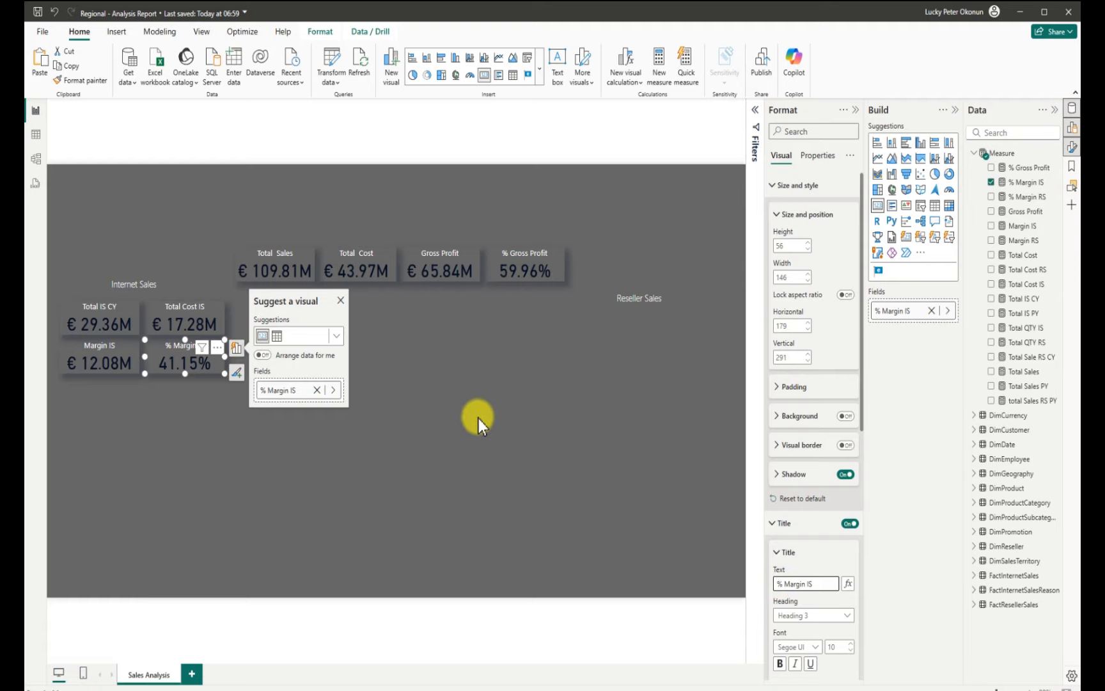
left_click(371, 449)
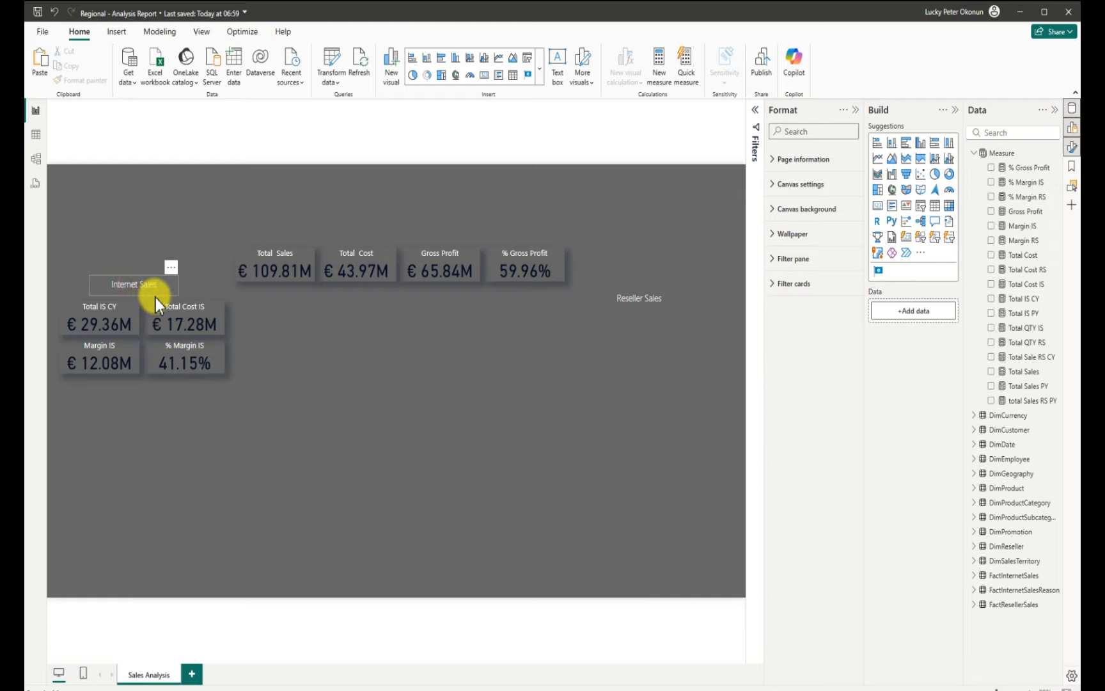
Center the Internet Sales heading above its four cards and move the Reseller Sales heading up to a vertical position of about 186
mouse_move(165, 296)
left_mouse_down()
mouse_move(175, 296)
mouse_move(163, 294)
left_mouse_up()
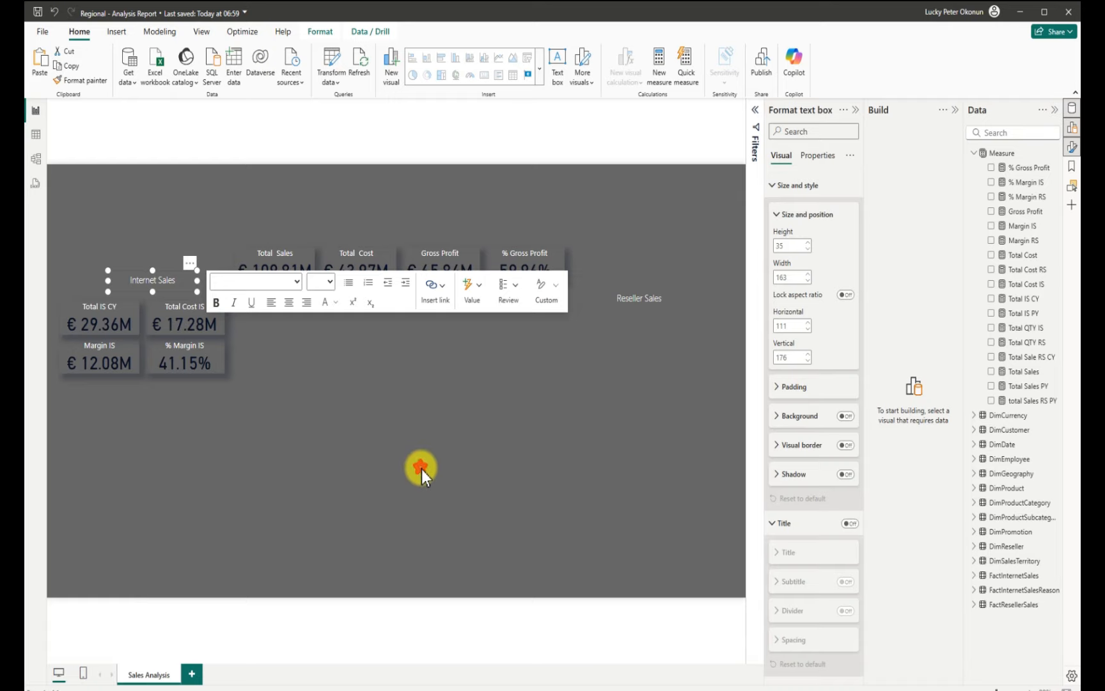
left_click(424, 469)
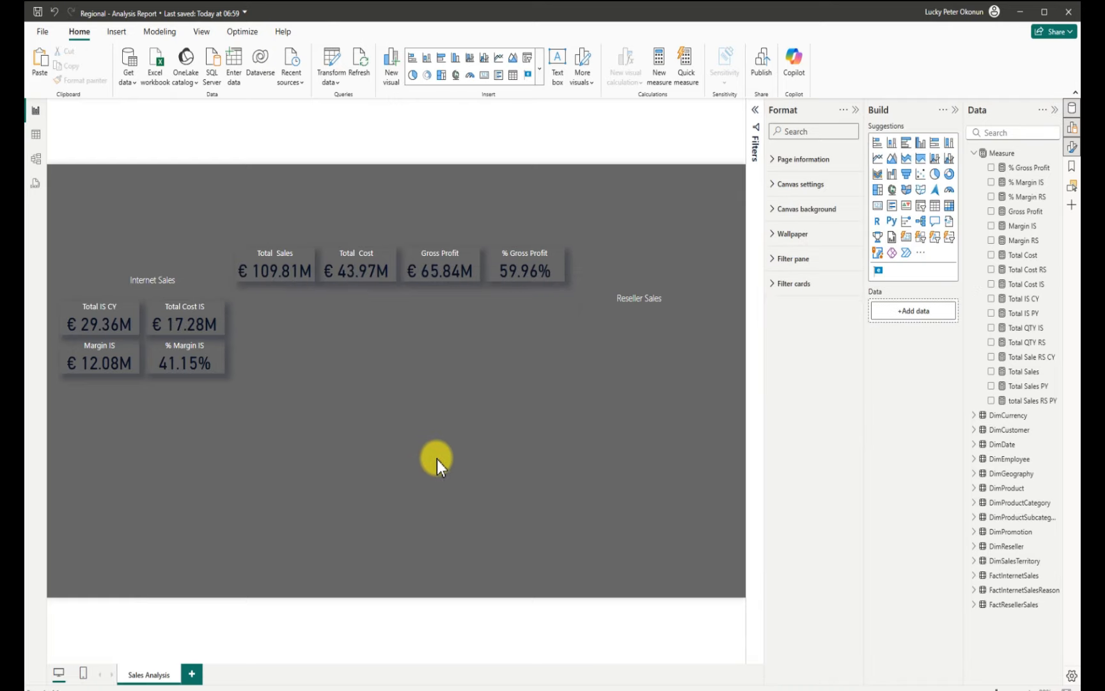
left_click(648, 316)
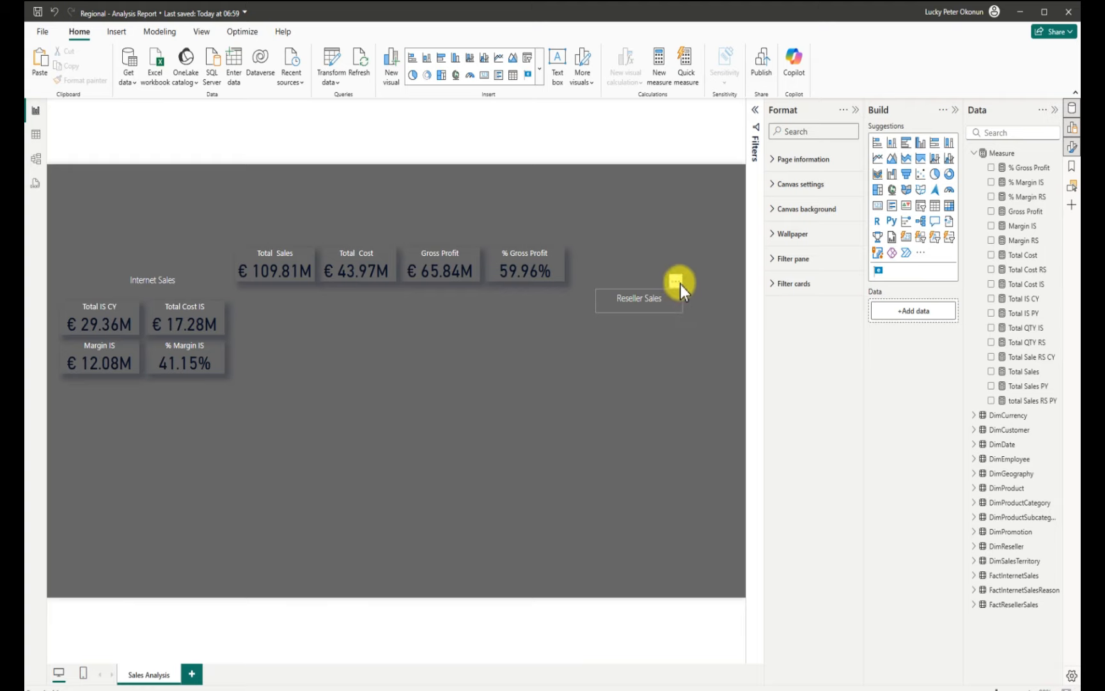
left_click_drag(679, 284, 648, 299)
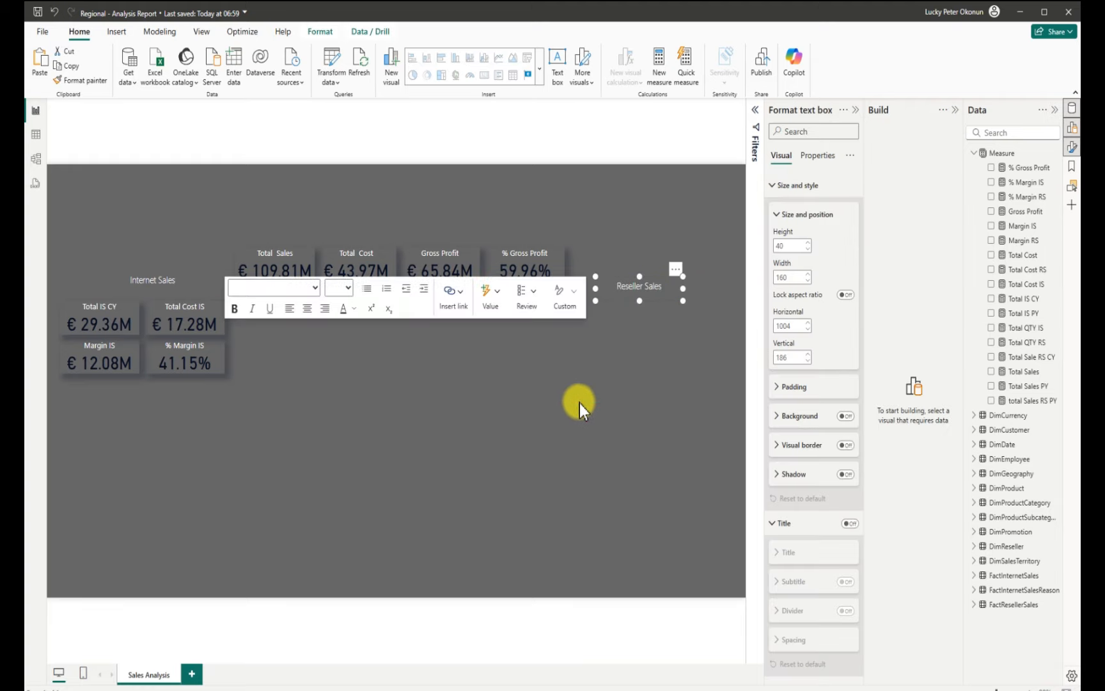
left_click(573, 405)
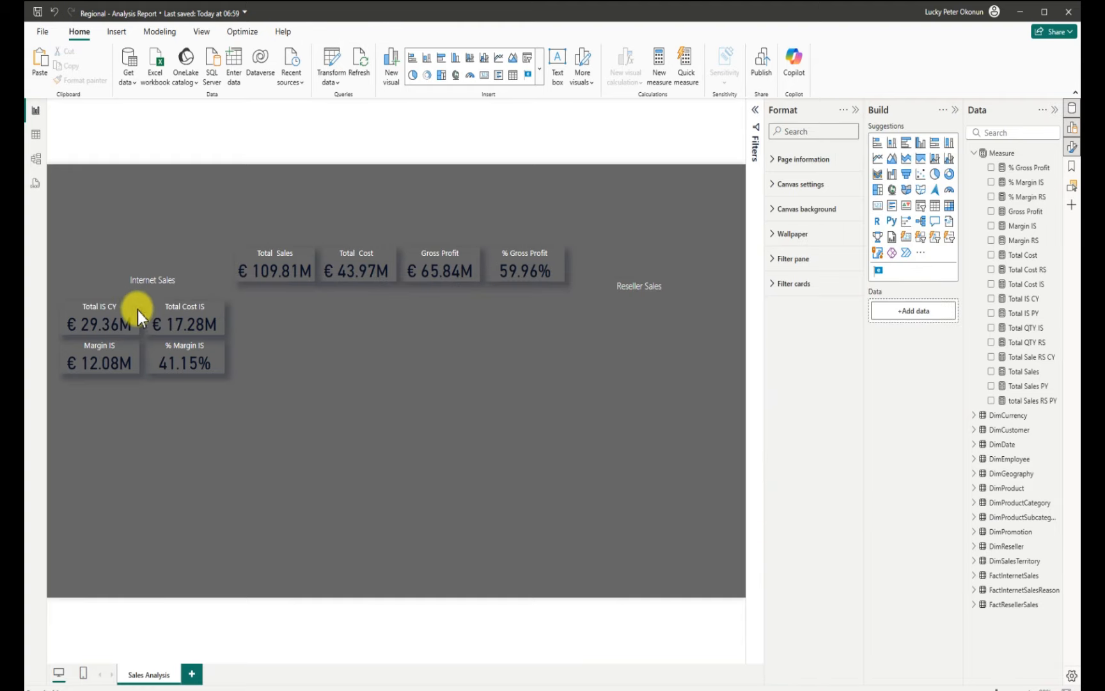
left_click(102, 328)
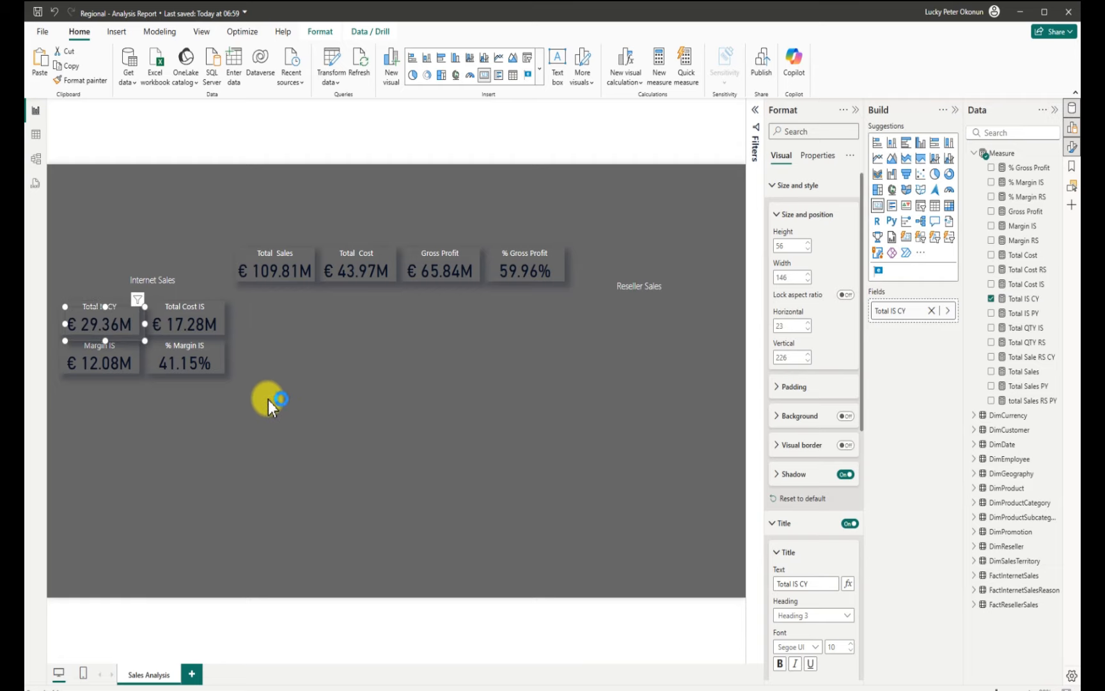
key("ctrl+c")
key("ctrl+v")
left_click_drag(99, 320, 614, 329)
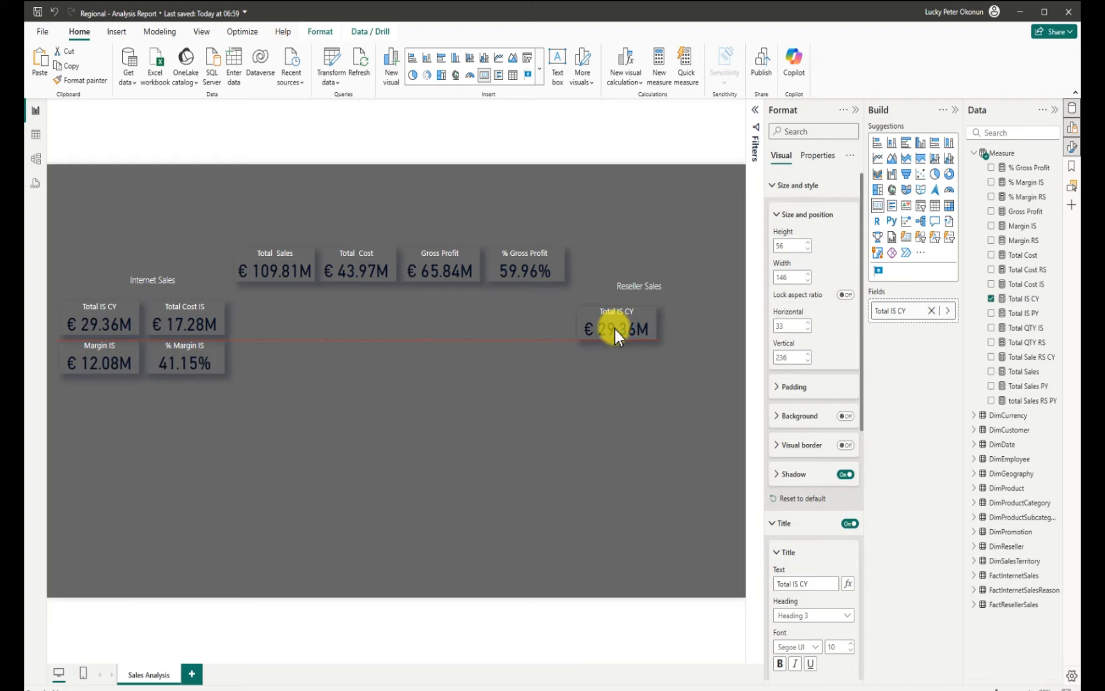
left_click_drag(614, 328, 495, 345)
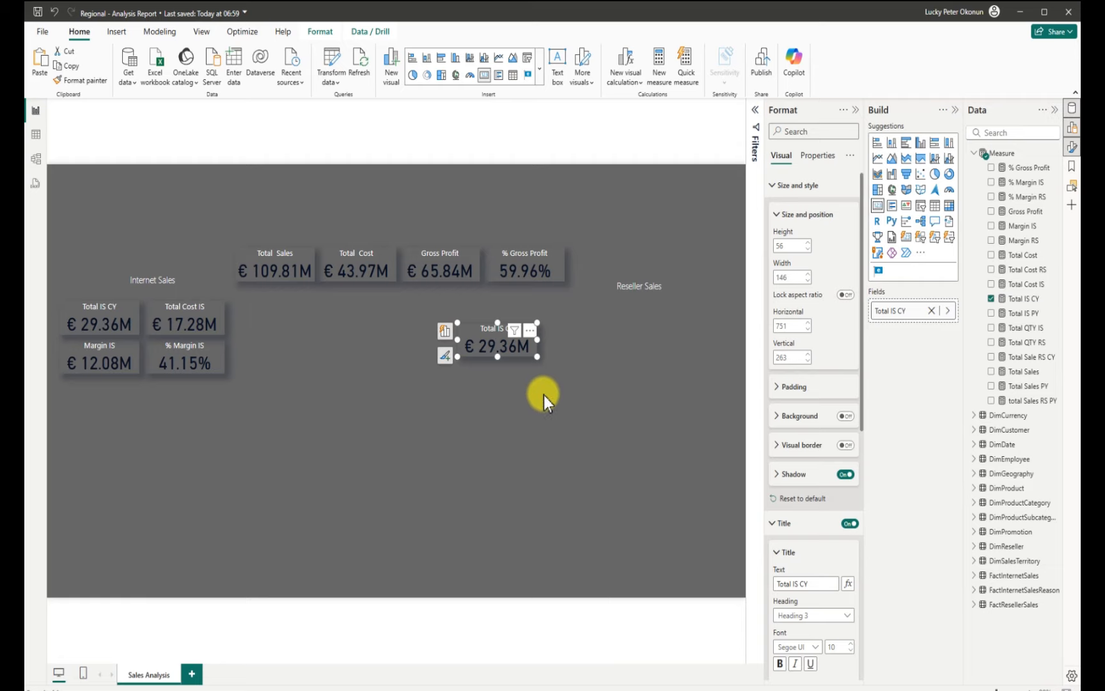
left_click(529, 330)
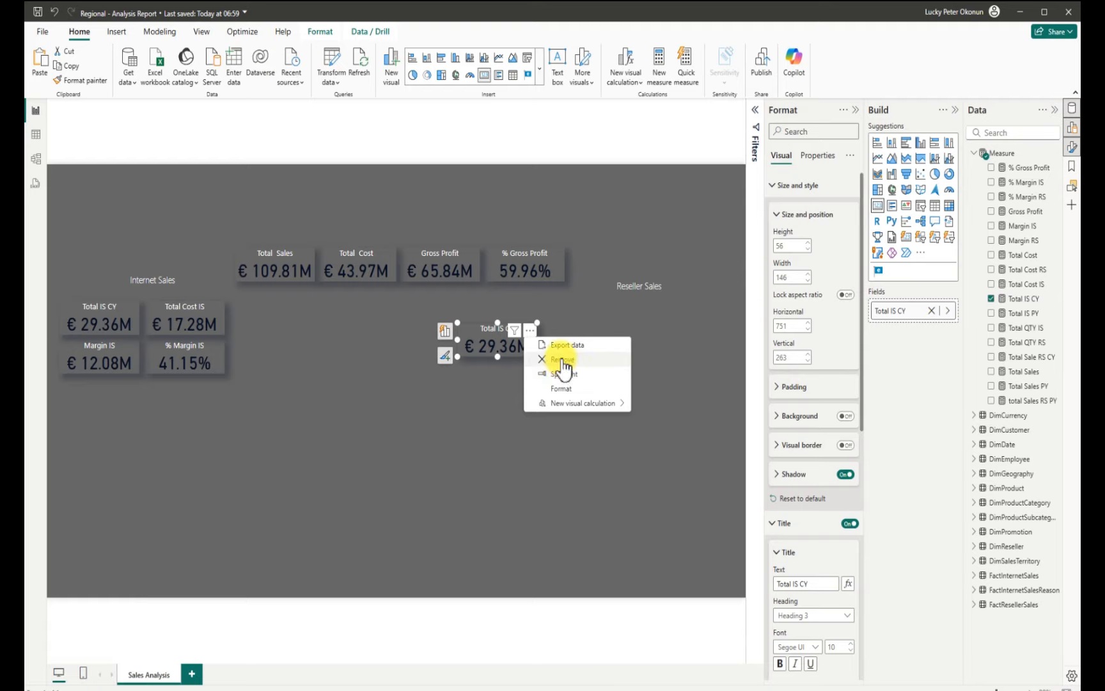
left_click(563, 364)
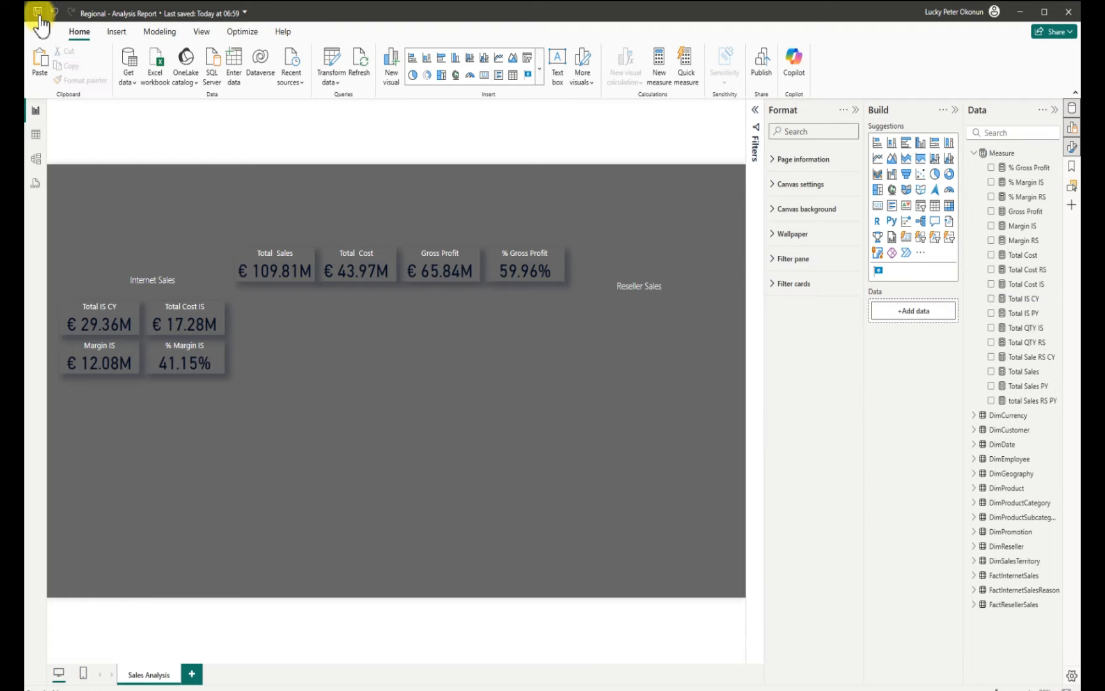
Save the report, then add a multi-row card and fit it directly beneath the Reseller Sales heading
key("ctrl+s")
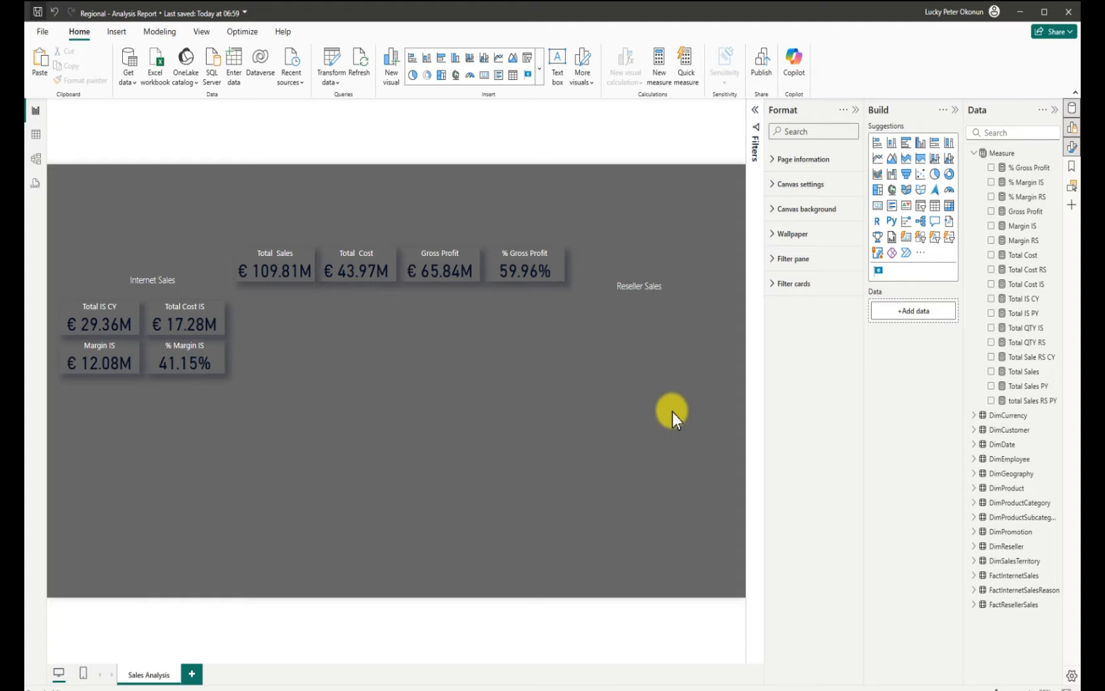
left_click(894, 208)
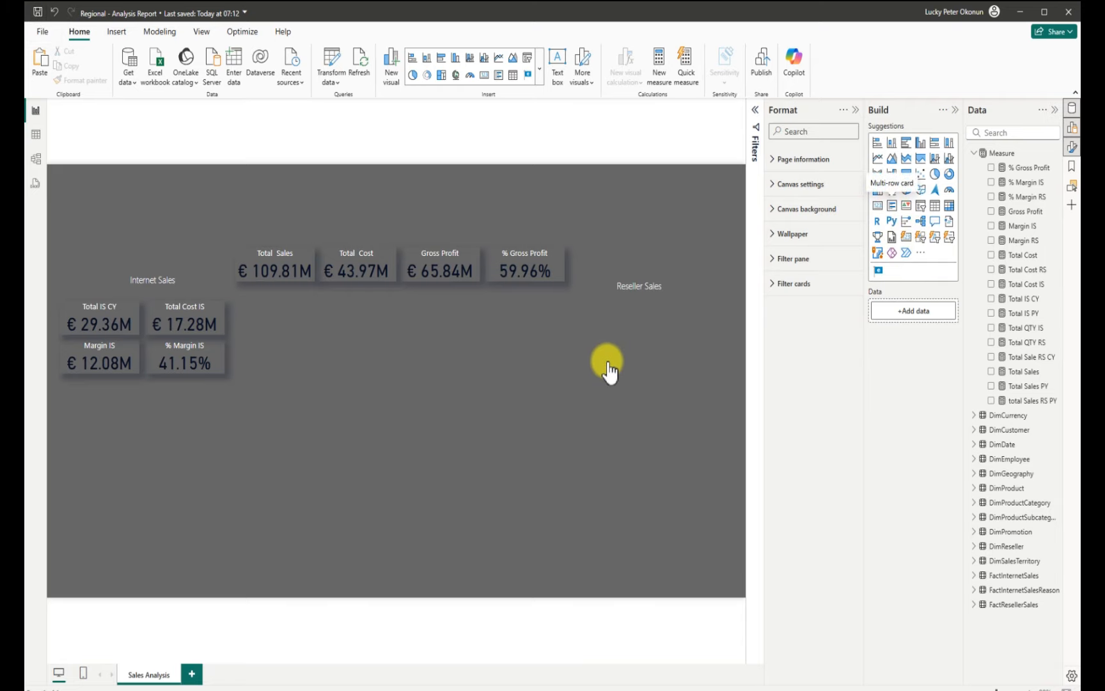
left_click_drag(132, 482, 722, 319)
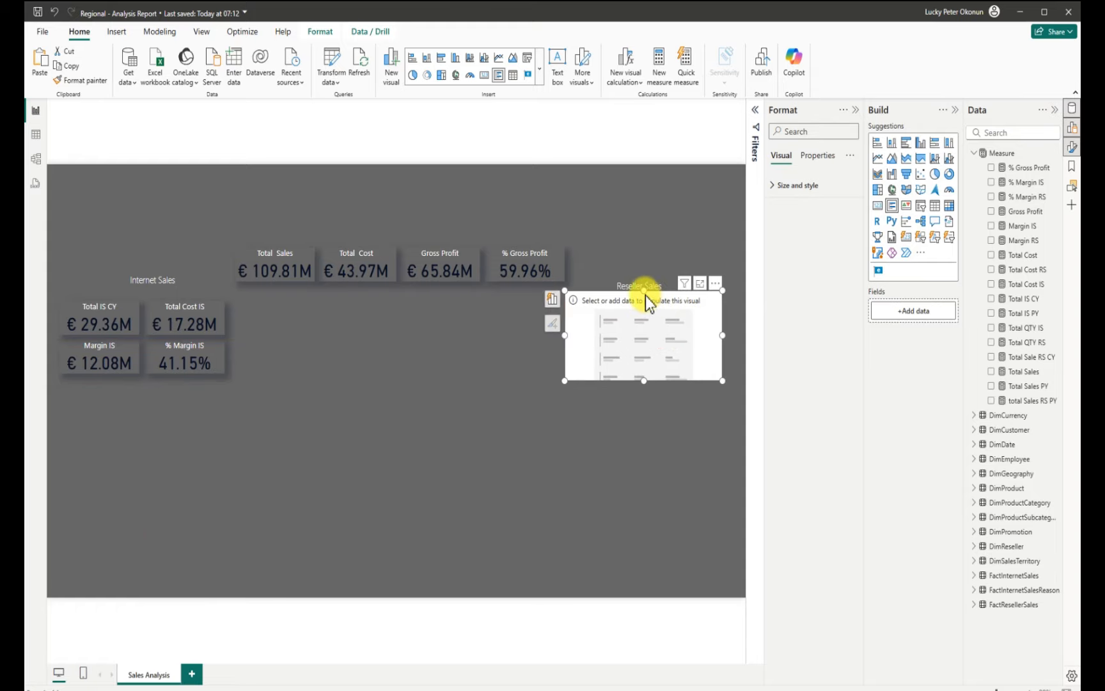
left_click_drag(645, 295, 640, 331)
mouse_move(632, 345)
left_mouse_down()
mouse_move(629, 330)
mouse_move(644, 360)
mouse_move(633, 322)
left_mouse_up()
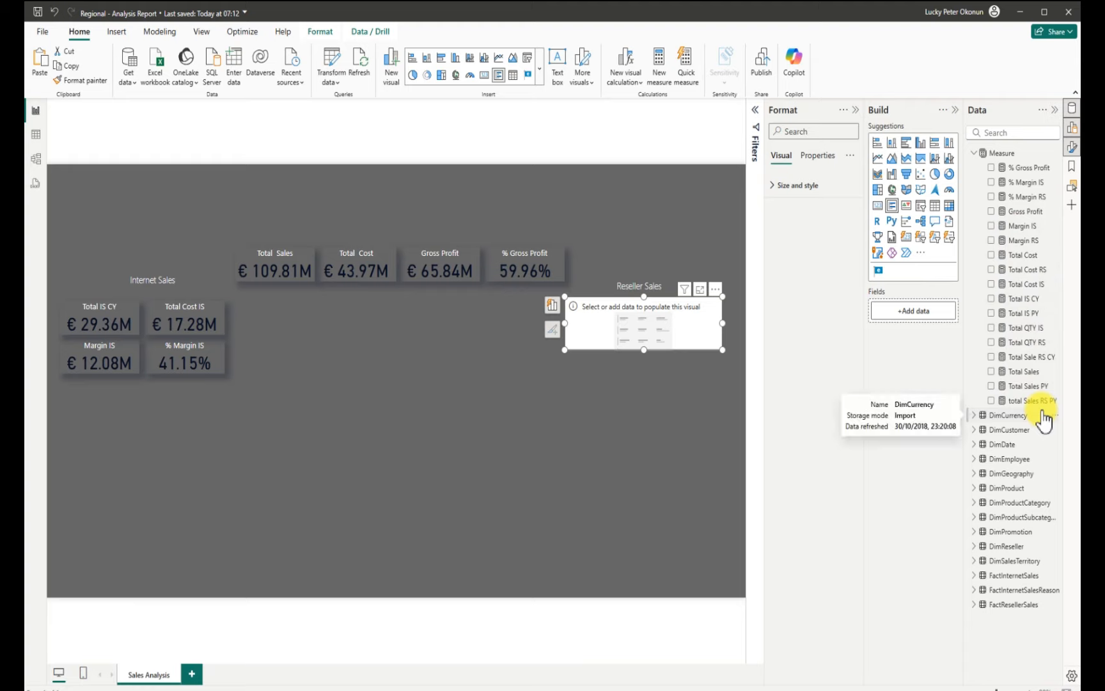
Add the Total Sale RS CY measure to the multi-row card and format that measure as € Euro (€ 123)
left_click(991, 357)
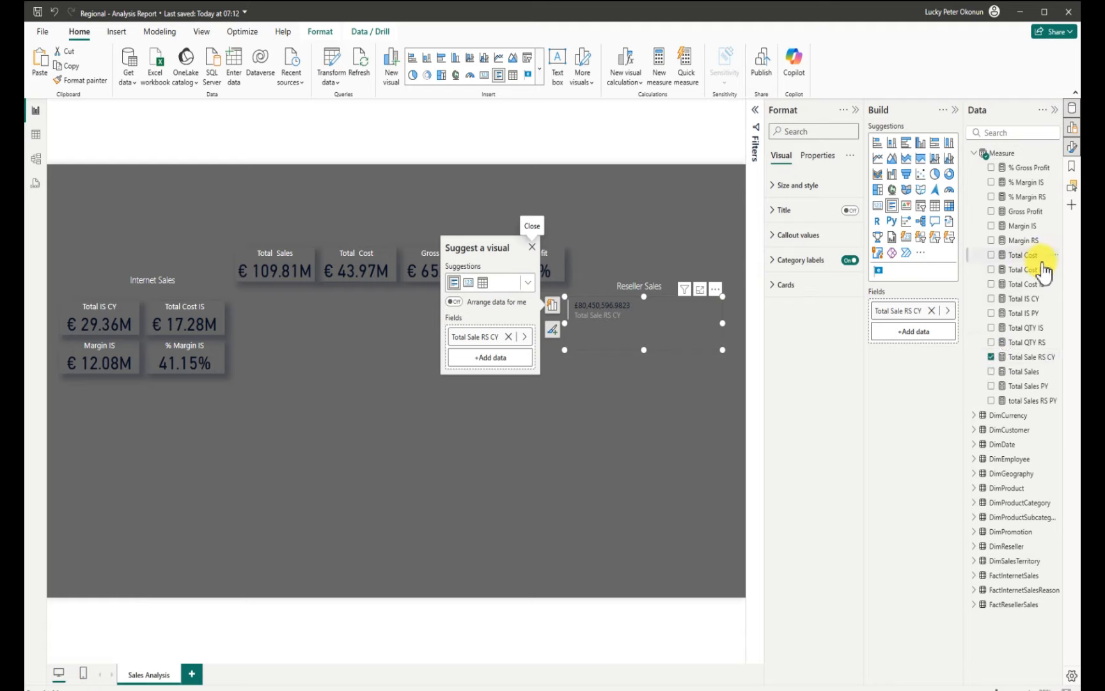
left_click(1031, 357)
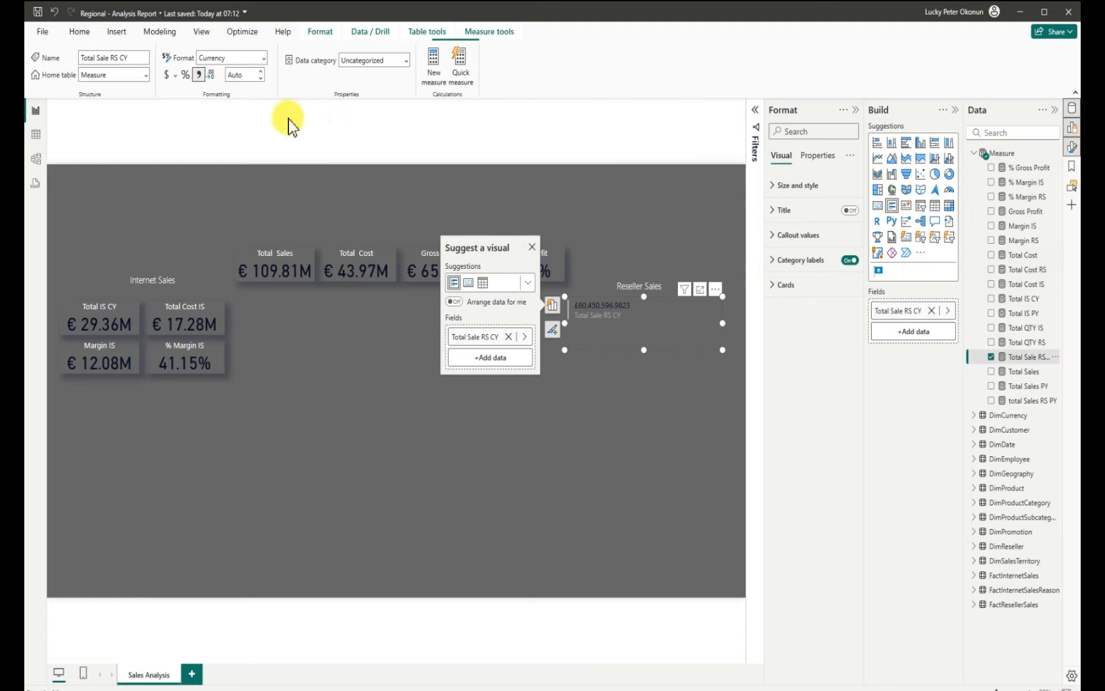
left_click(173, 76)
left_click(182, 107)
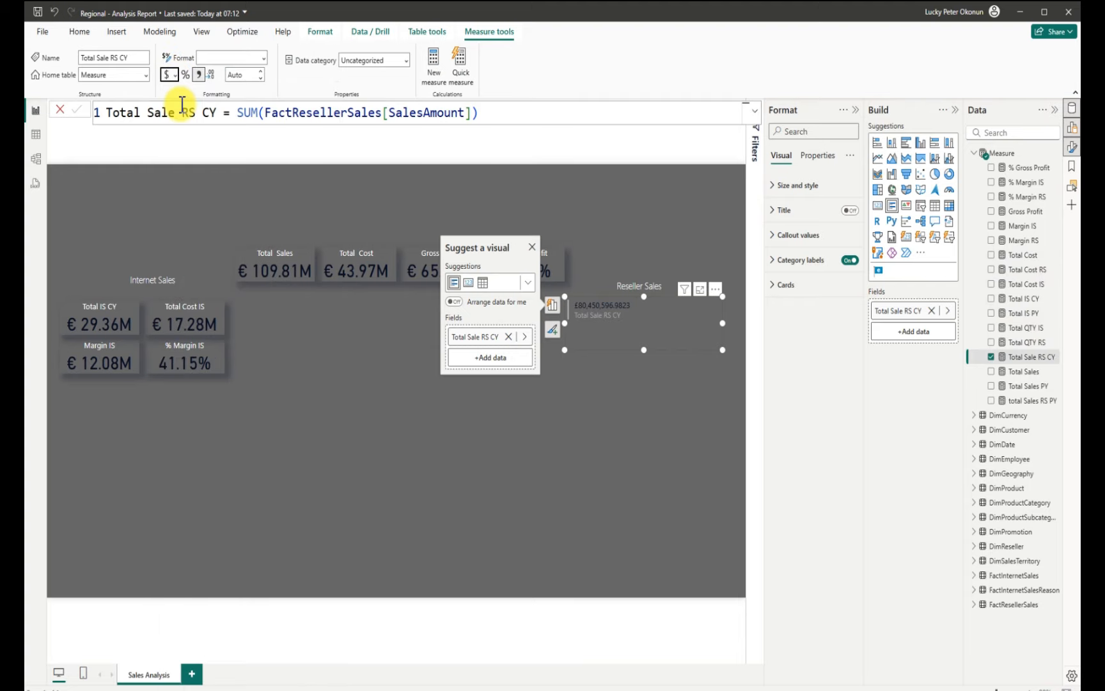
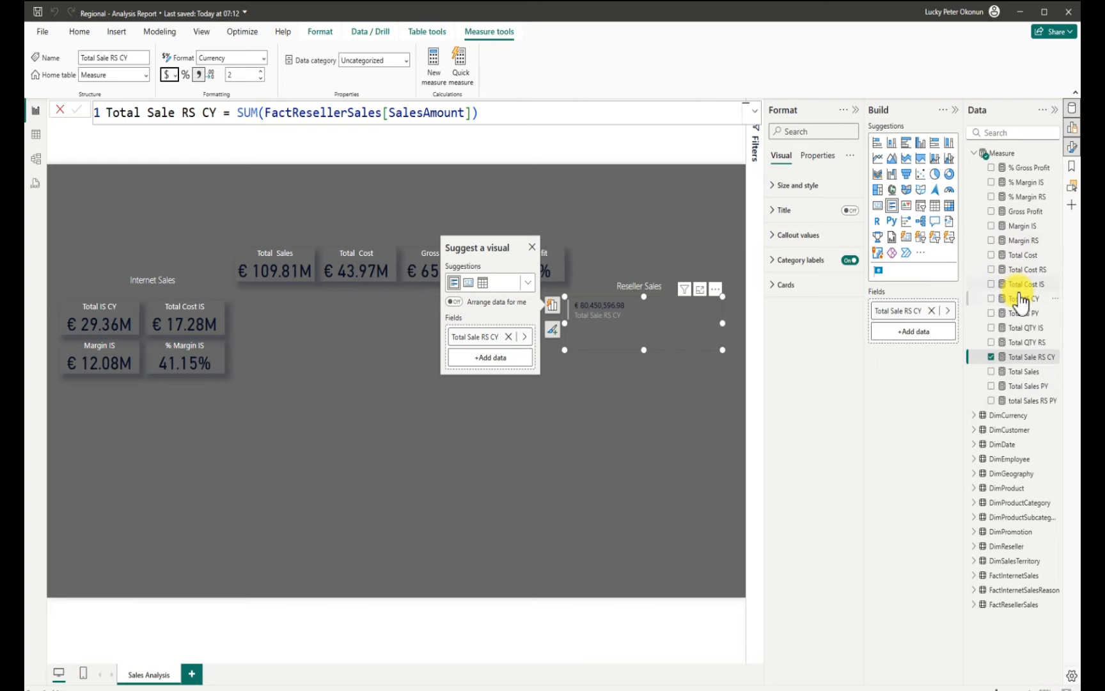
Add the Total Cost RS measure to the multi-row card and format it as € Euro (€ 123) with 0 decimal places
left_click(991, 270)
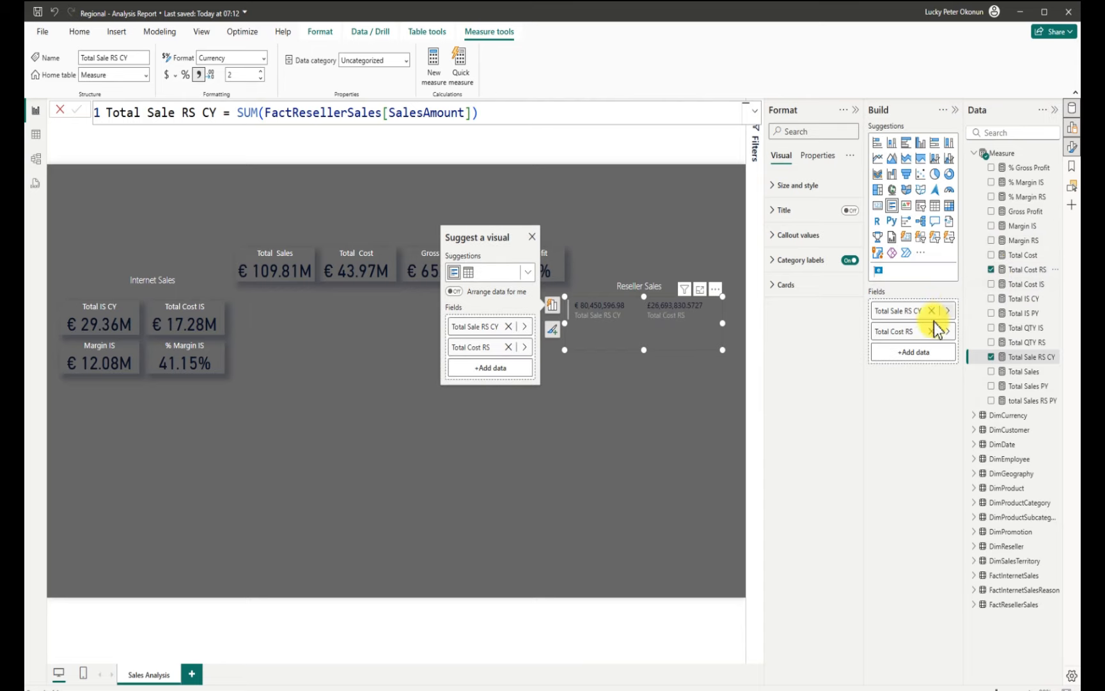
left_click(1026, 269)
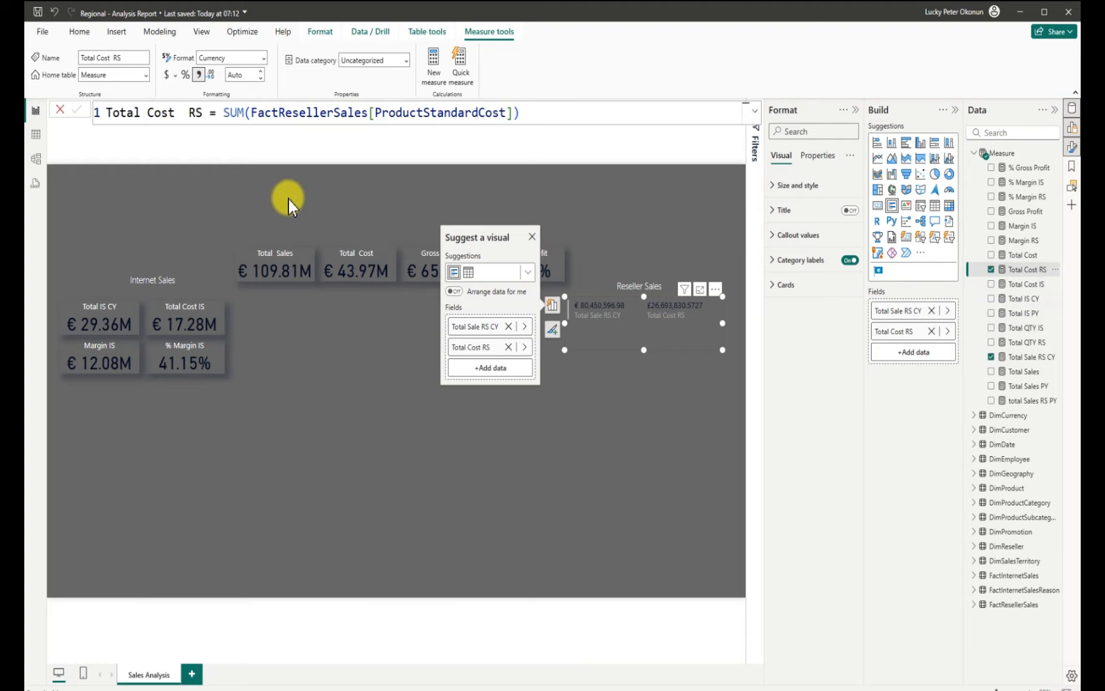
left_click(175, 75)
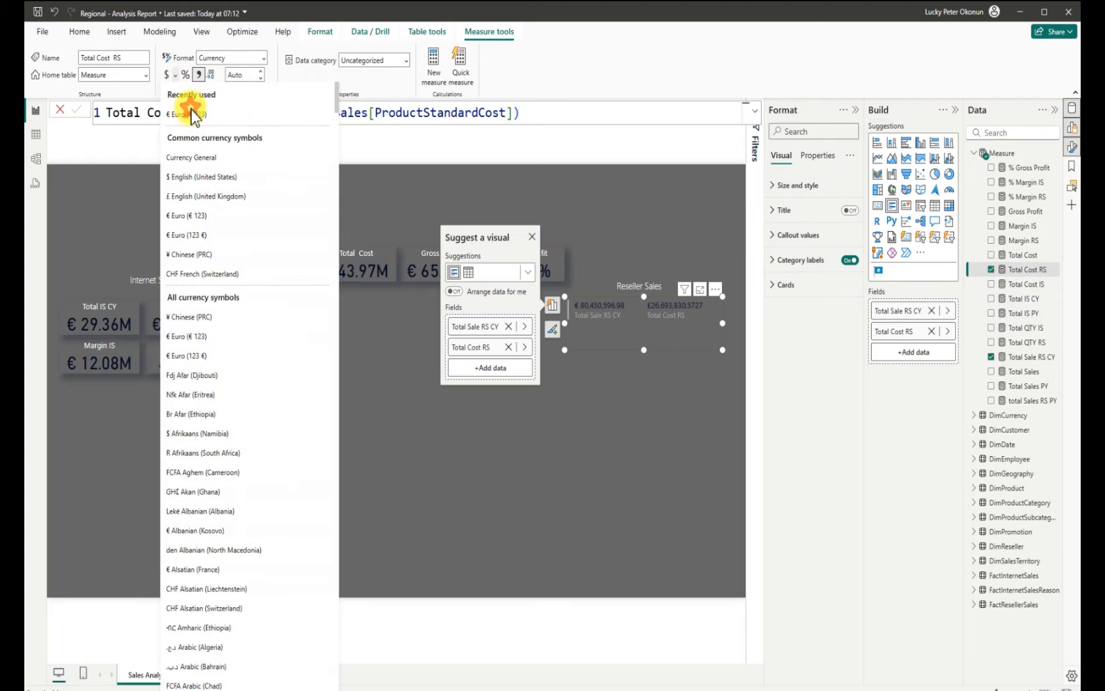
left_click(194, 112)
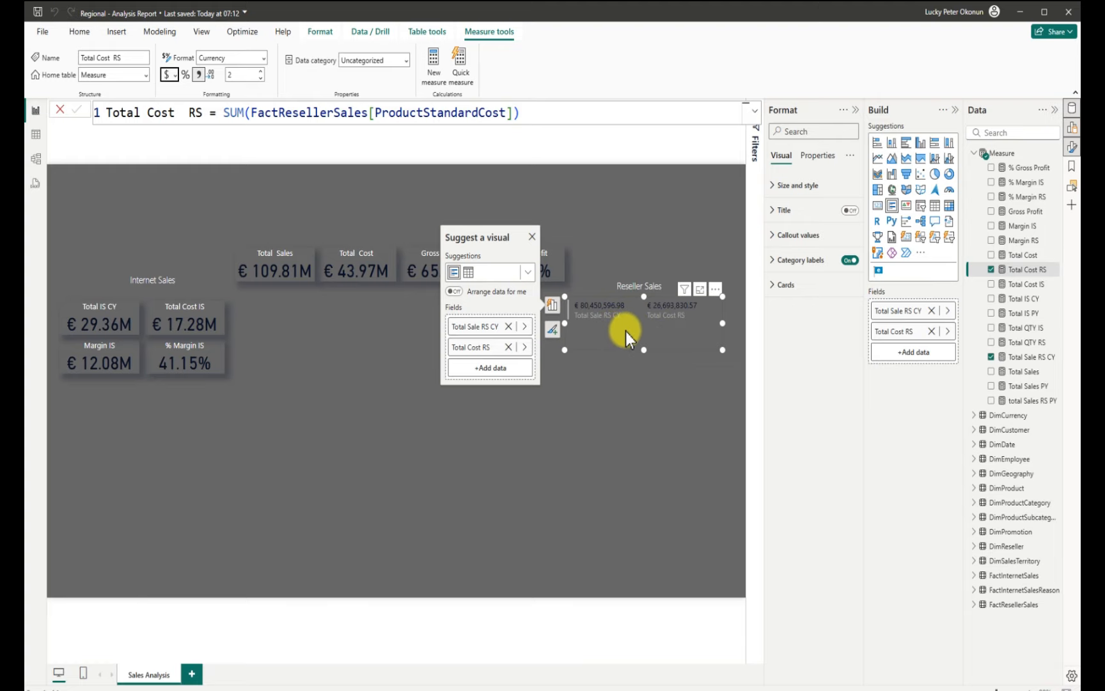
left_click(241, 76)
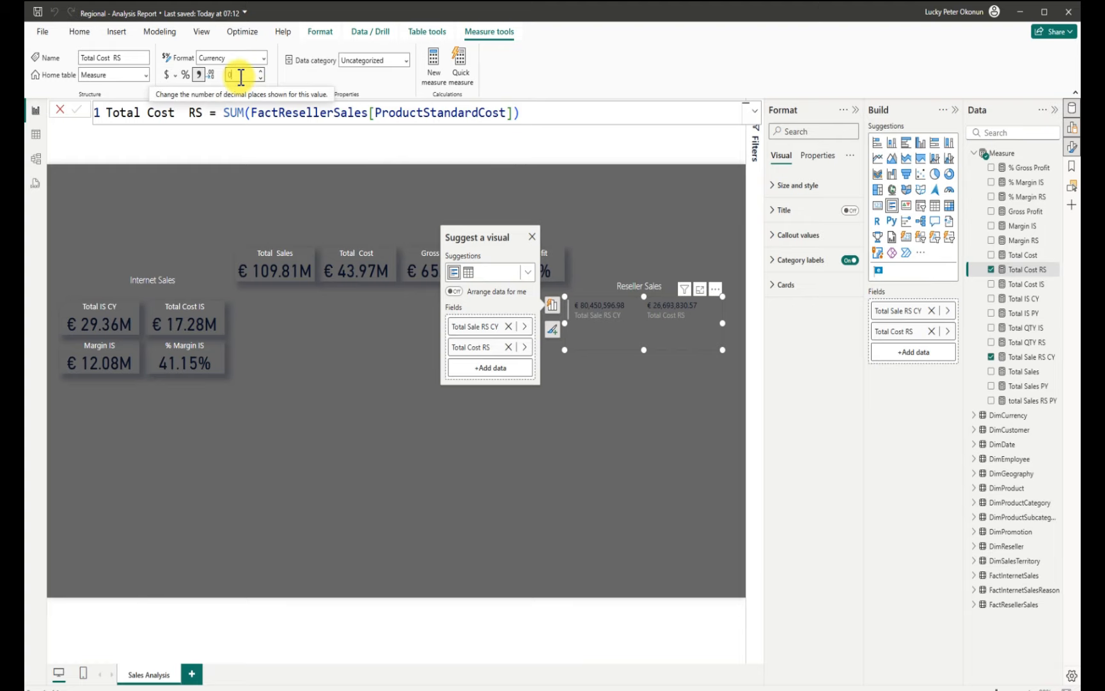
left_click(297, 83)
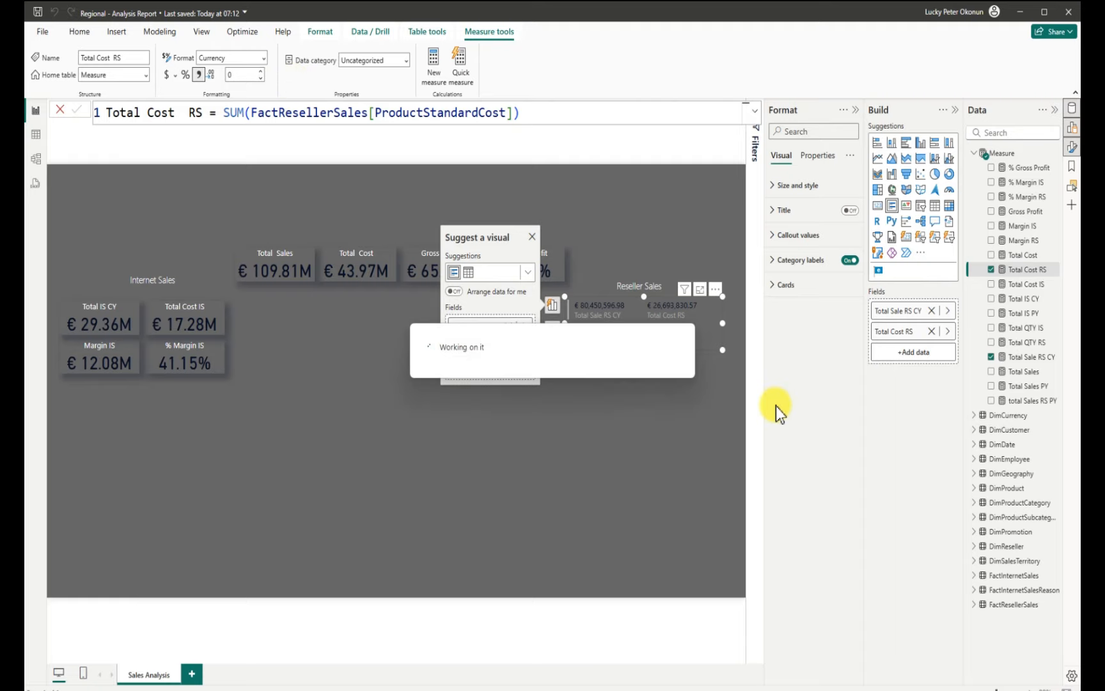
Set the Total Sale RS CY measure to 0 decimal places
left_click(1031, 357)
left_click(237, 75)
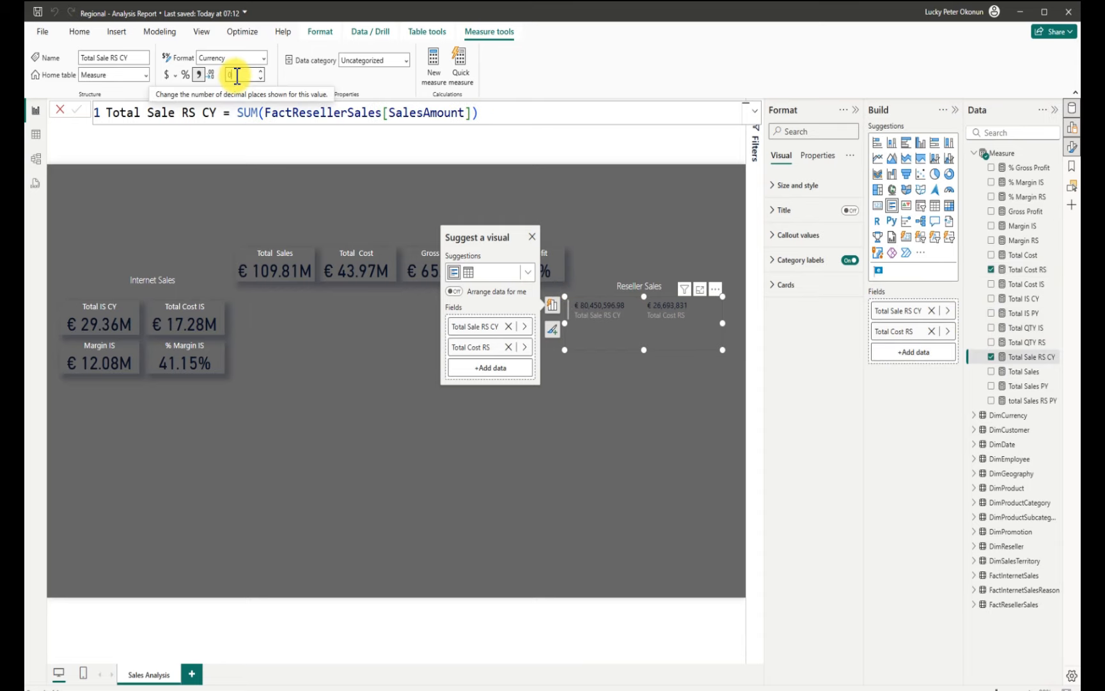
type("0")
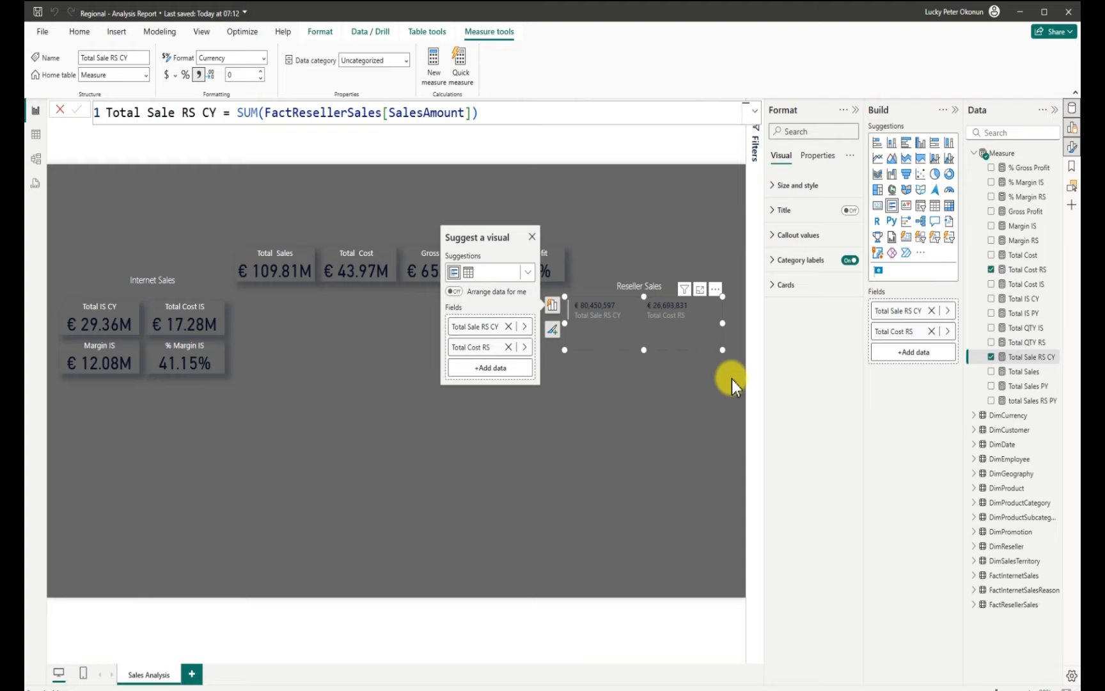
Add Margin RS and % Margin RS to the multi-row card, and format Margin RS as € Euro (€ 123) with 0 decimal places
left_click(992, 240)
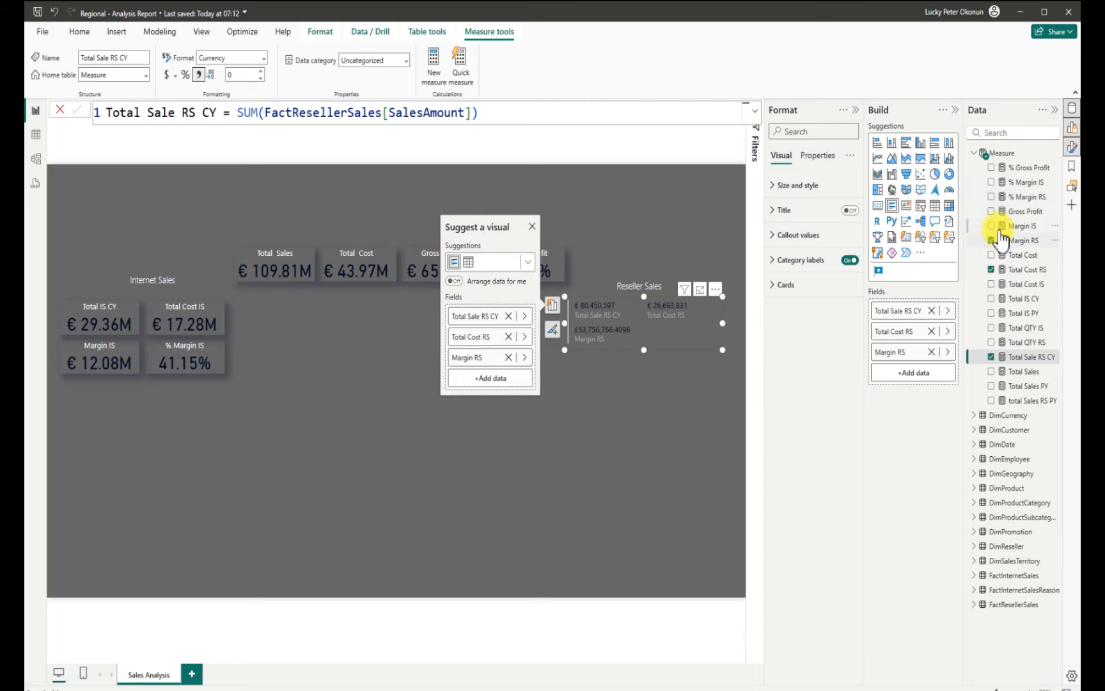
left_click(991, 197)
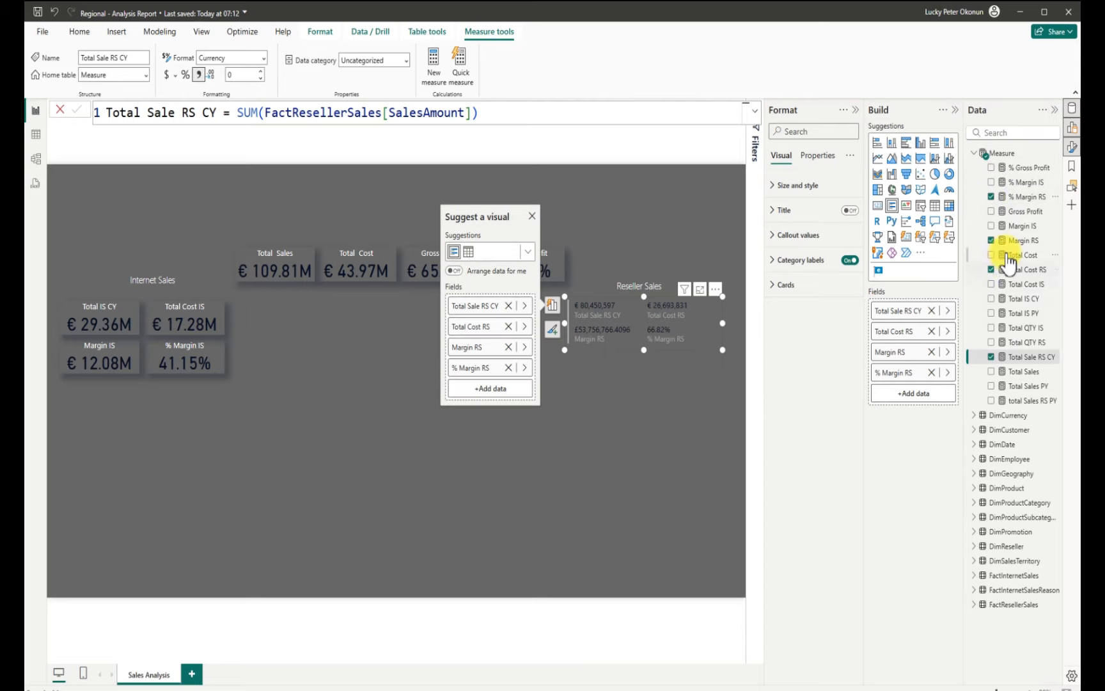
left_click(1023, 241)
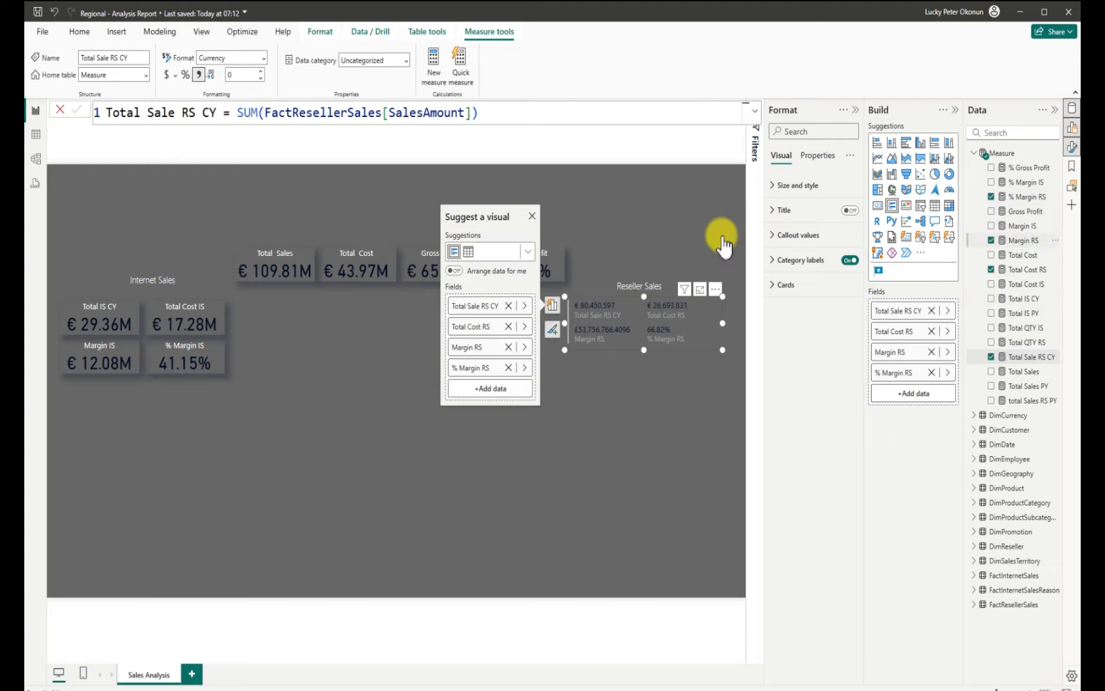
left_click(176, 76)
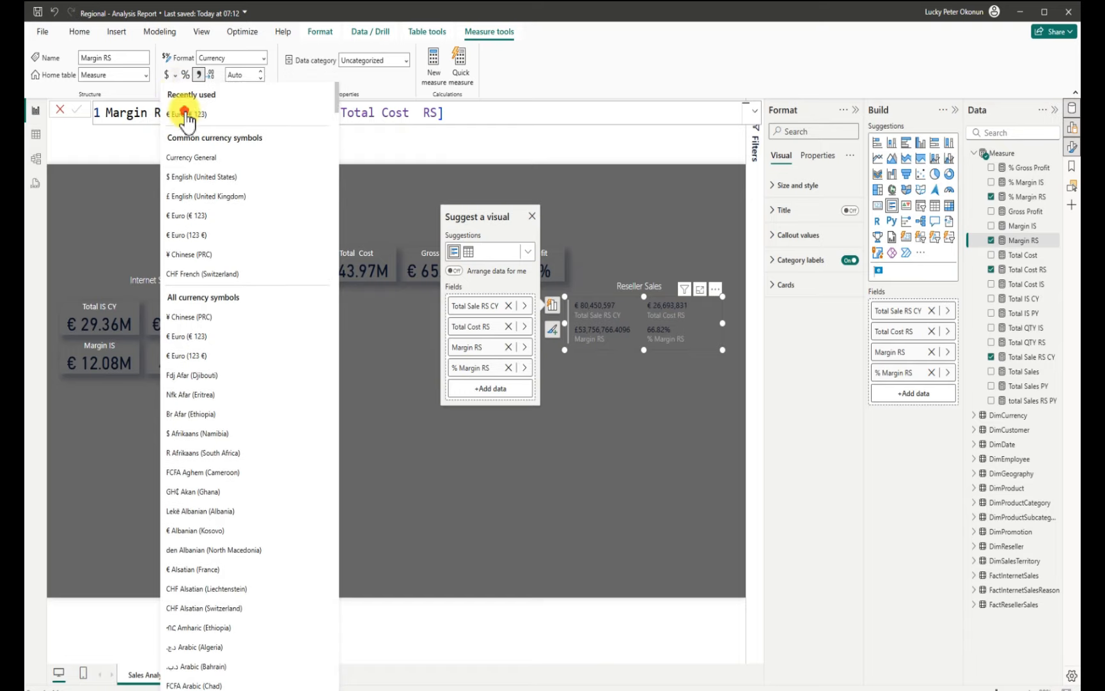
left_click(186, 110)
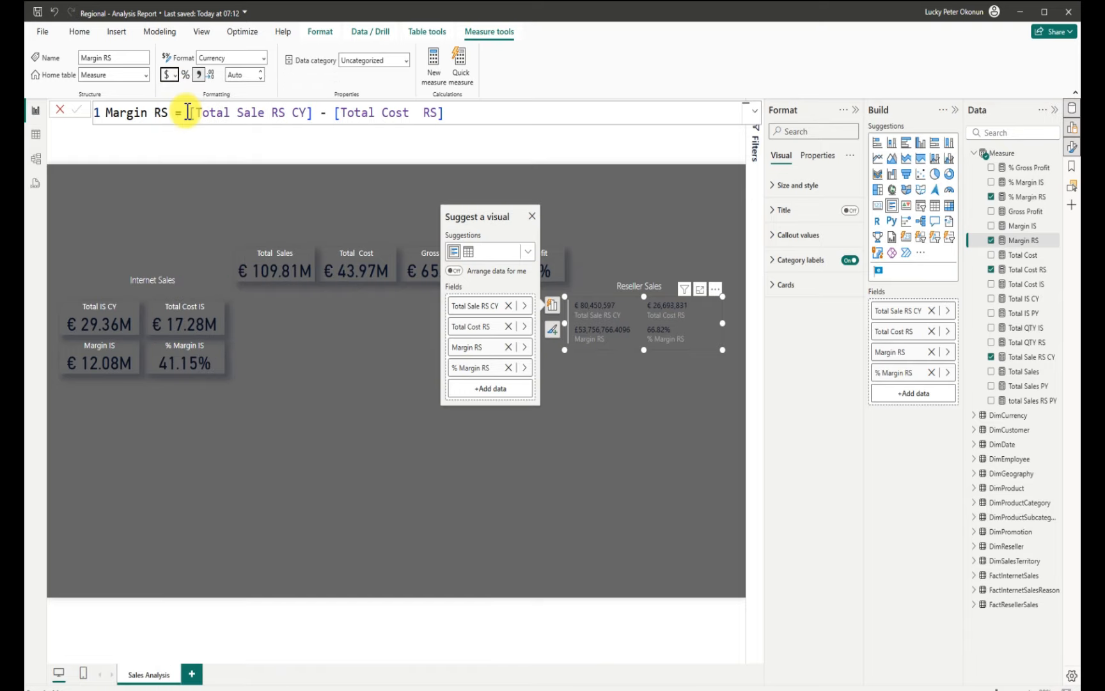
left_click(241, 77)
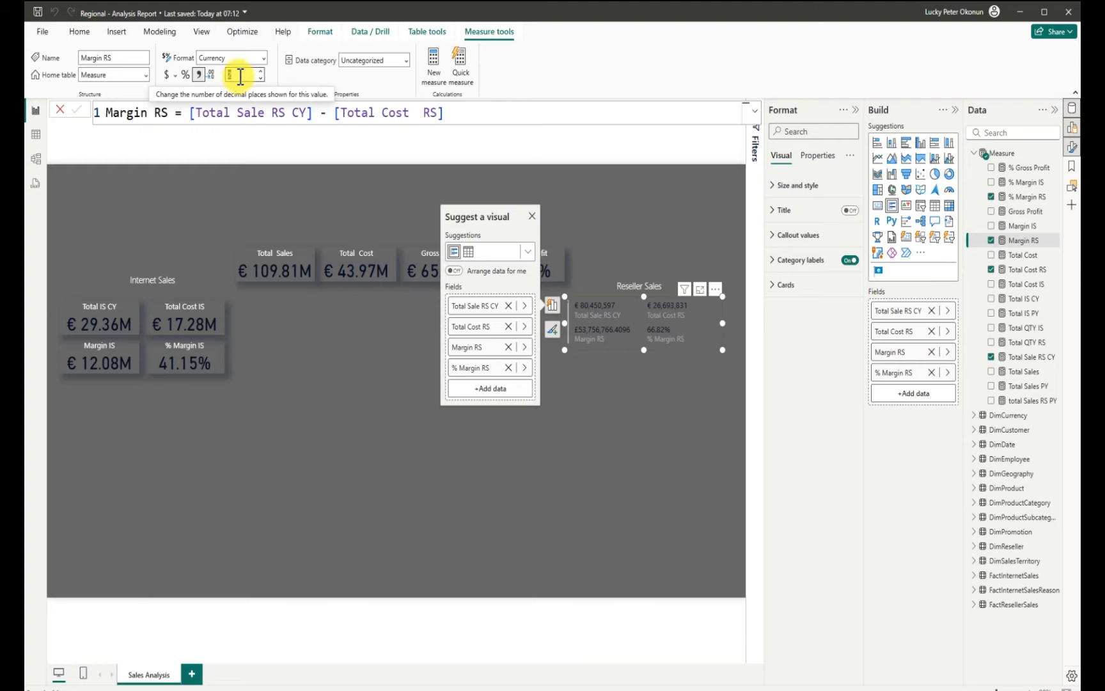
type("2")
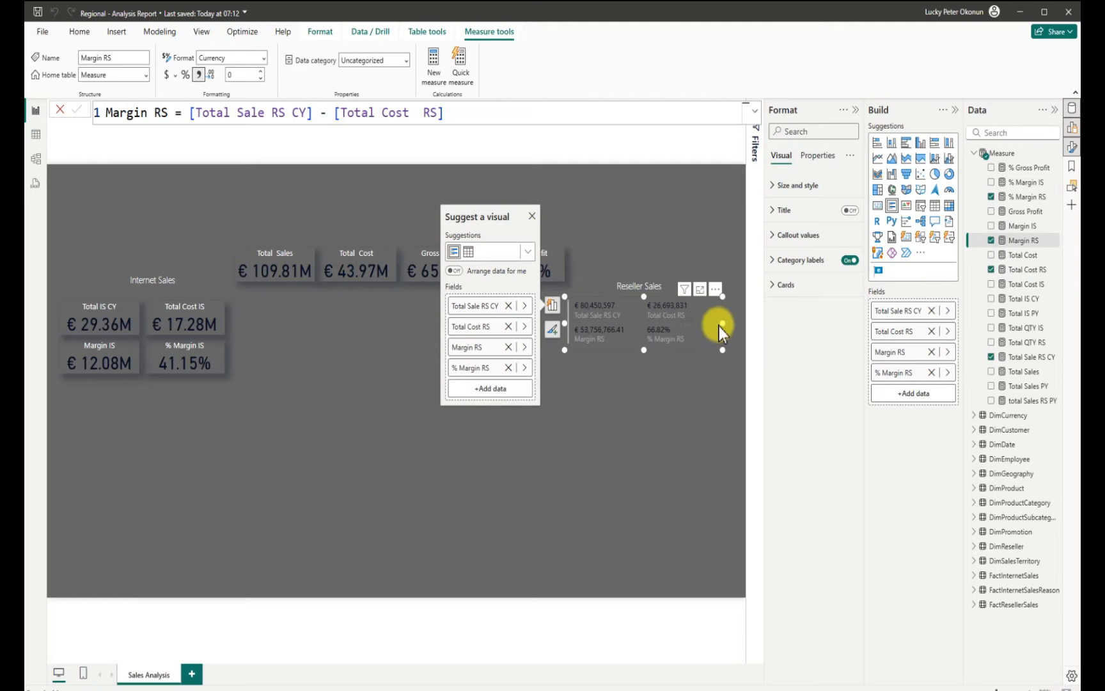
Narrow the multi-row card slightly from its right edge and turn off its accent bar
left_click_drag(719, 326, 718, 326)
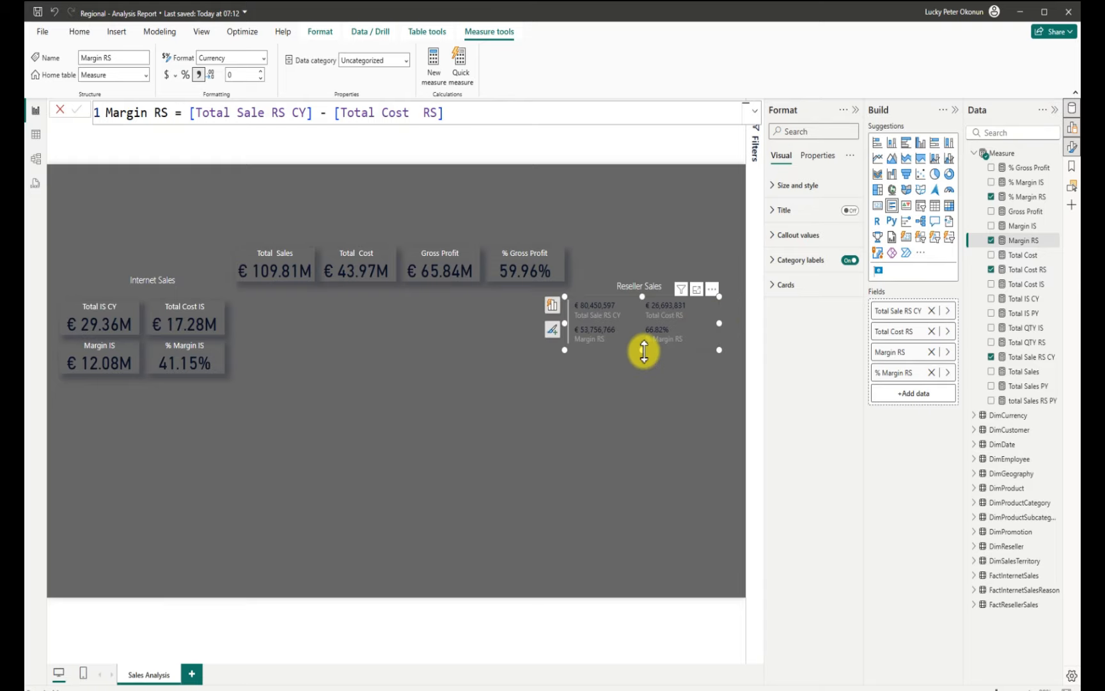
left_click_drag(644, 356, 645, 356)
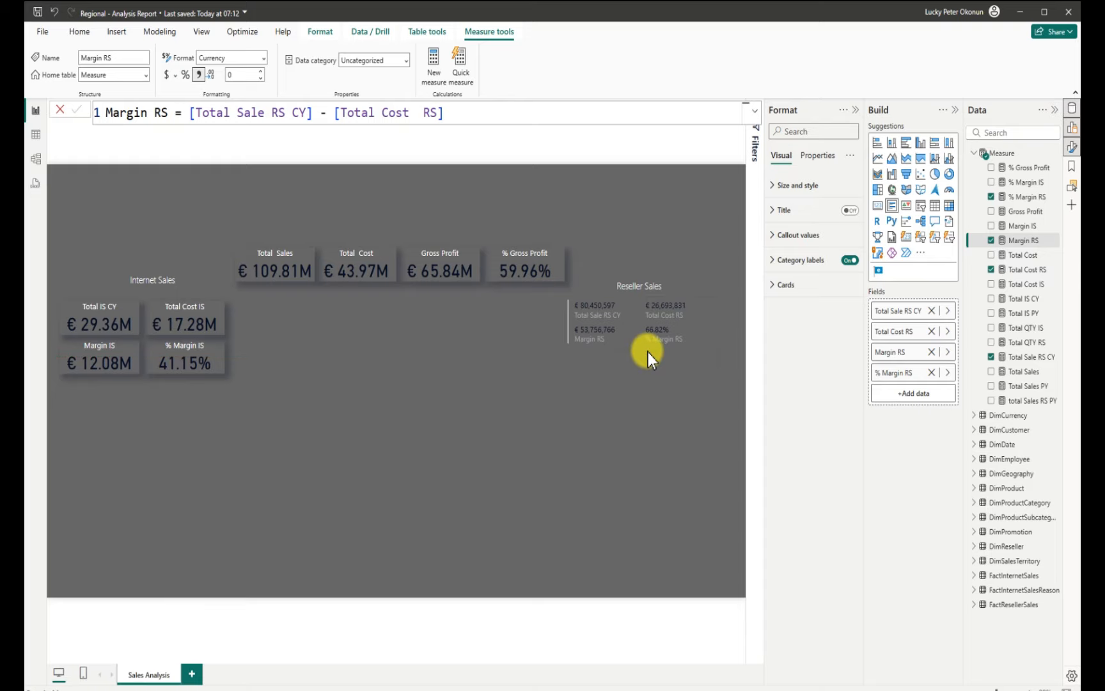
left_click_drag(647, 351, 648, 351)
left_click_drag(719, 322, 713, 322)
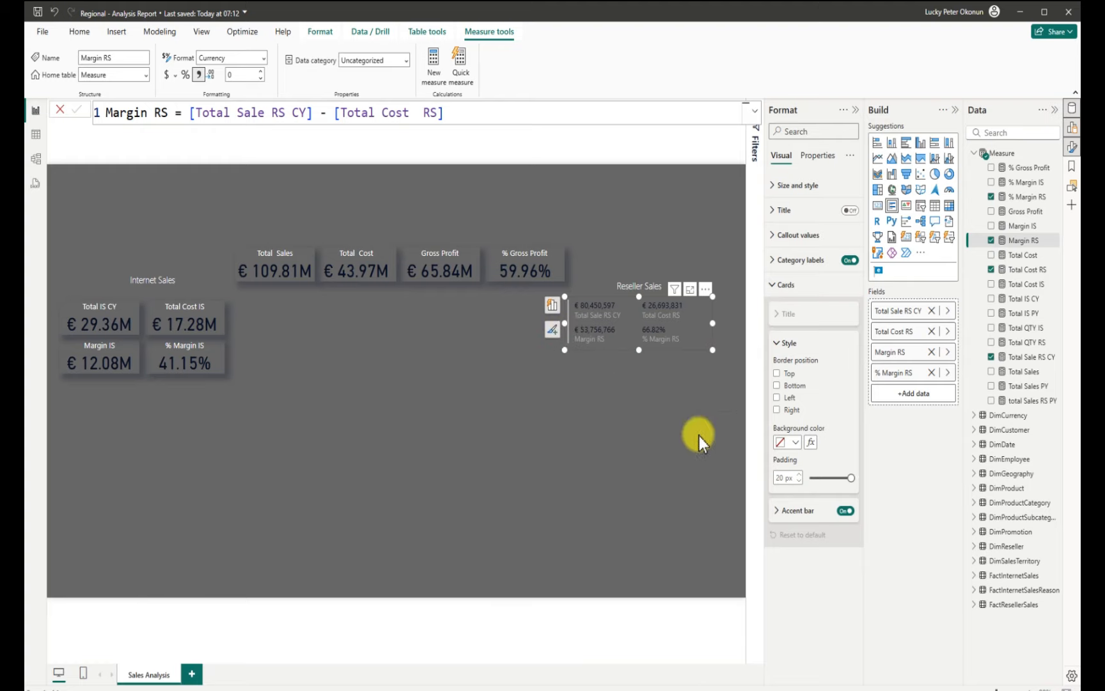
left_click(846, 510)
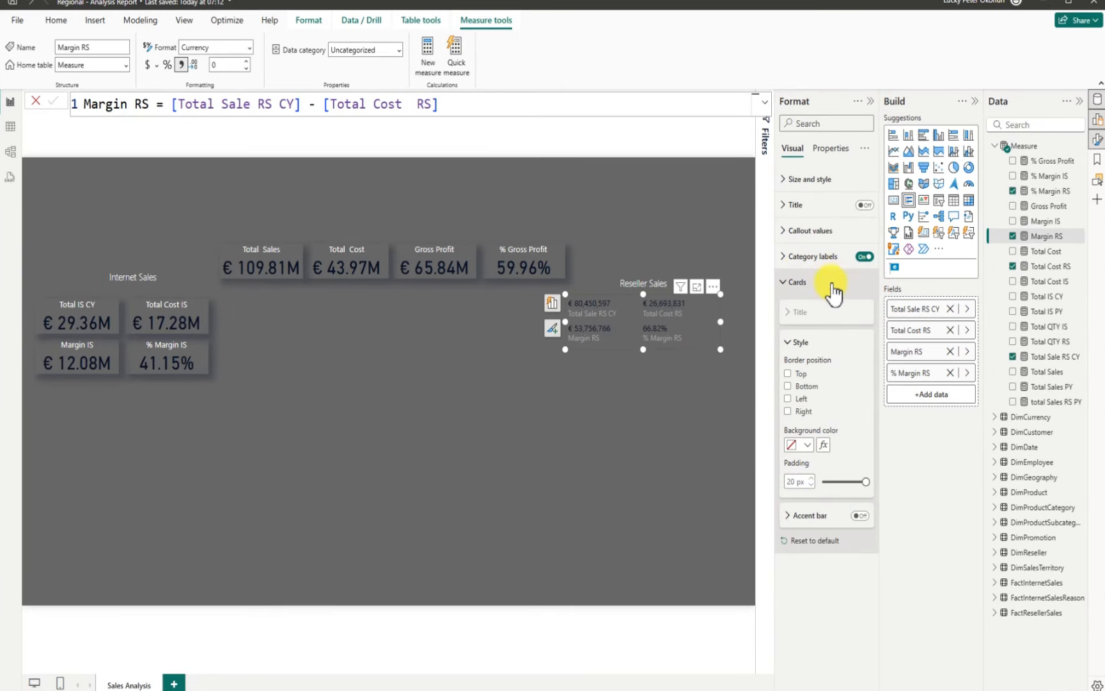
Set the multi-row card's category labels to white with a font size of 10
left_click(782, 256)
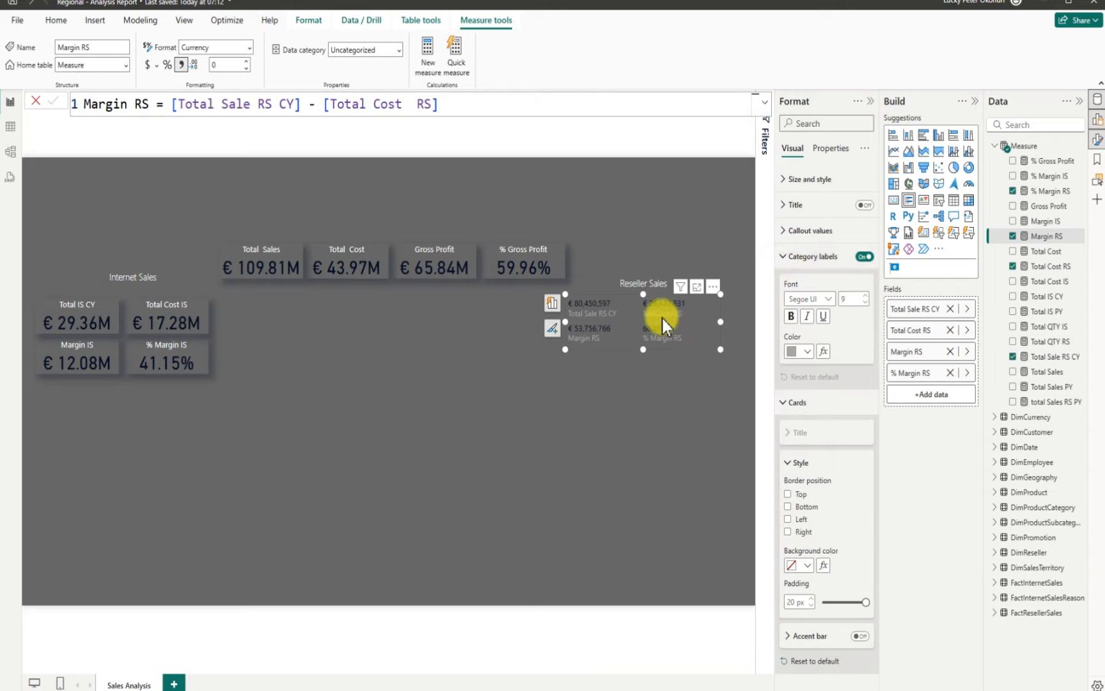
left_click(807, 351)
left_click(800, 396)
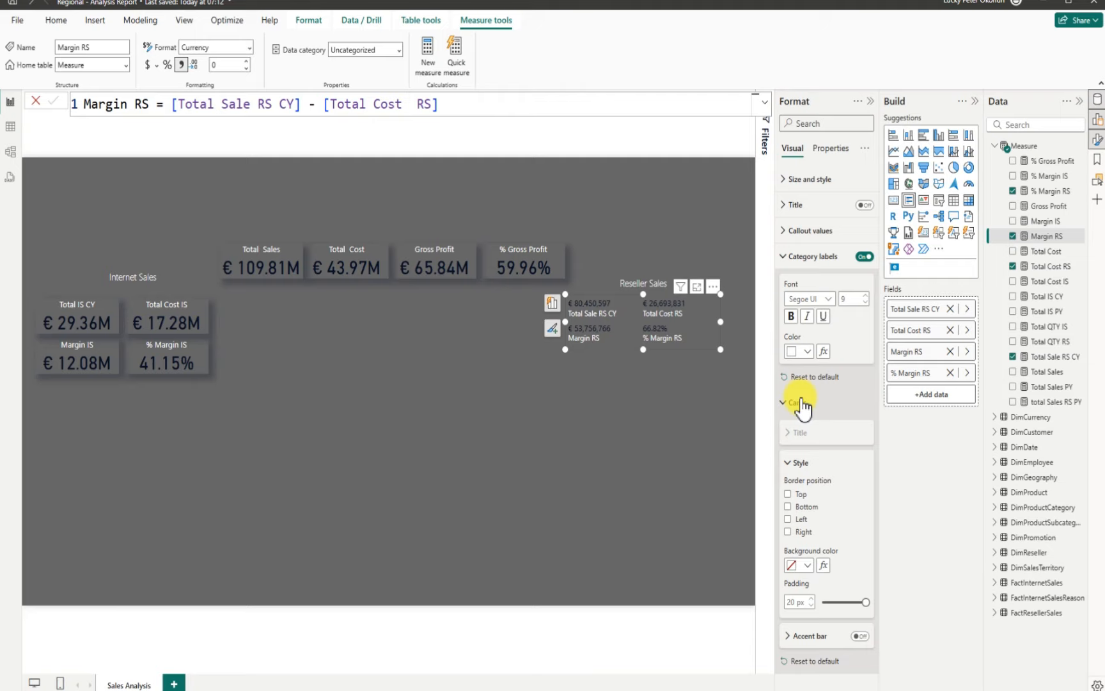
left_click(866, 296)
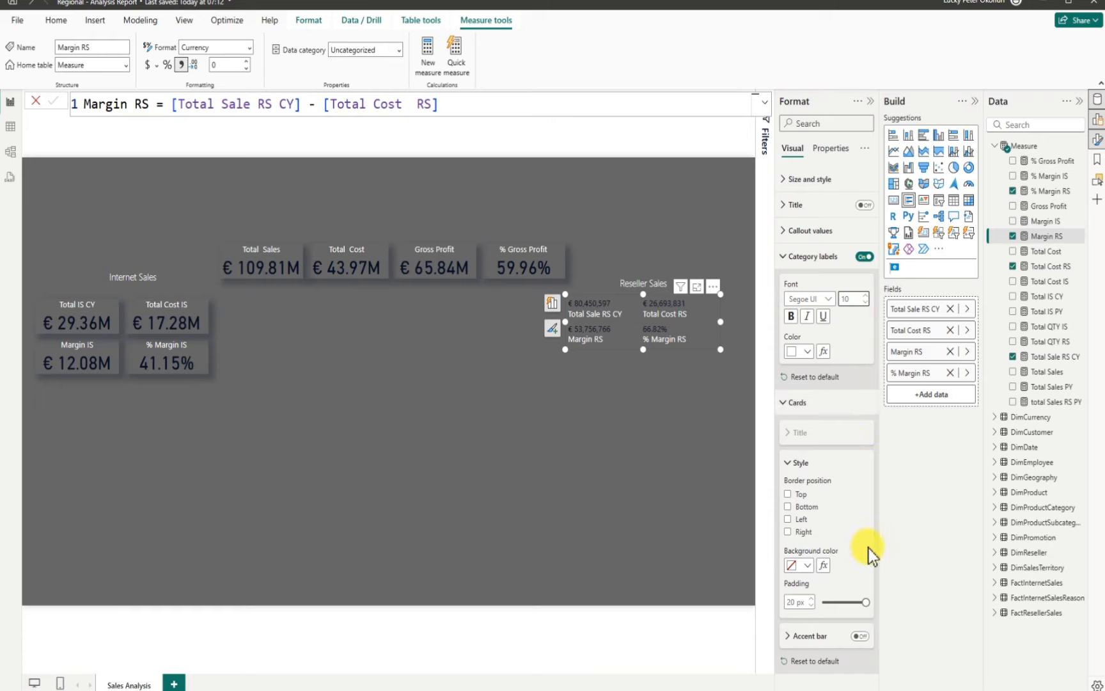
Change the color of the multi-row card's callout values to black
left_click(781, 231)
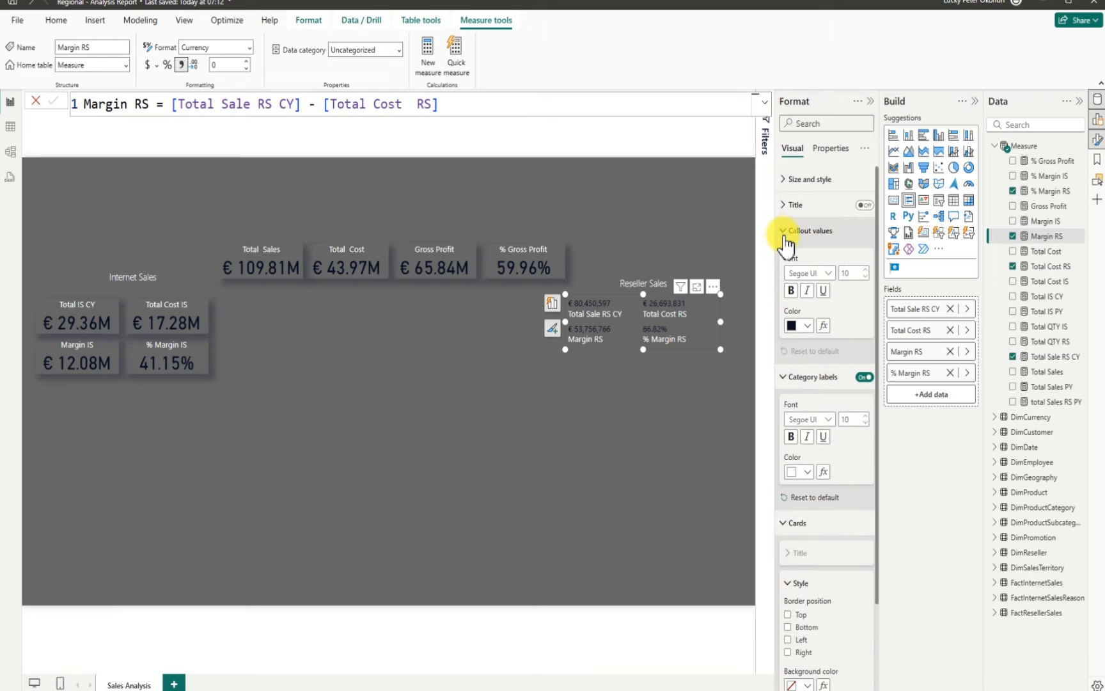
left_click(806, 325)
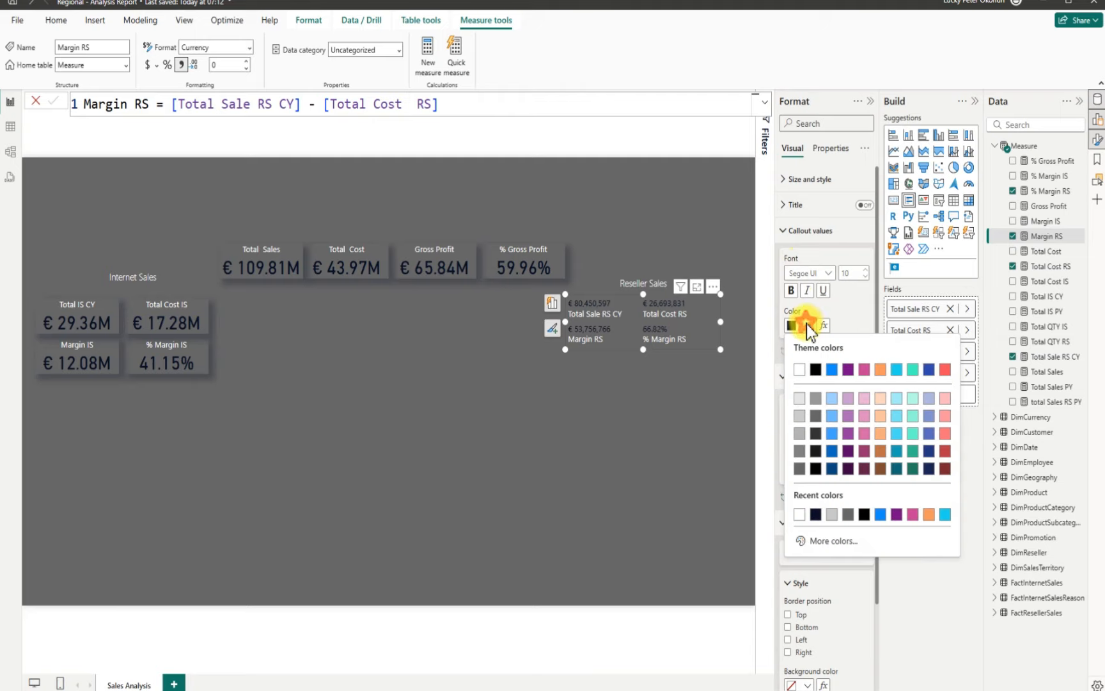
left_click(815, 451)
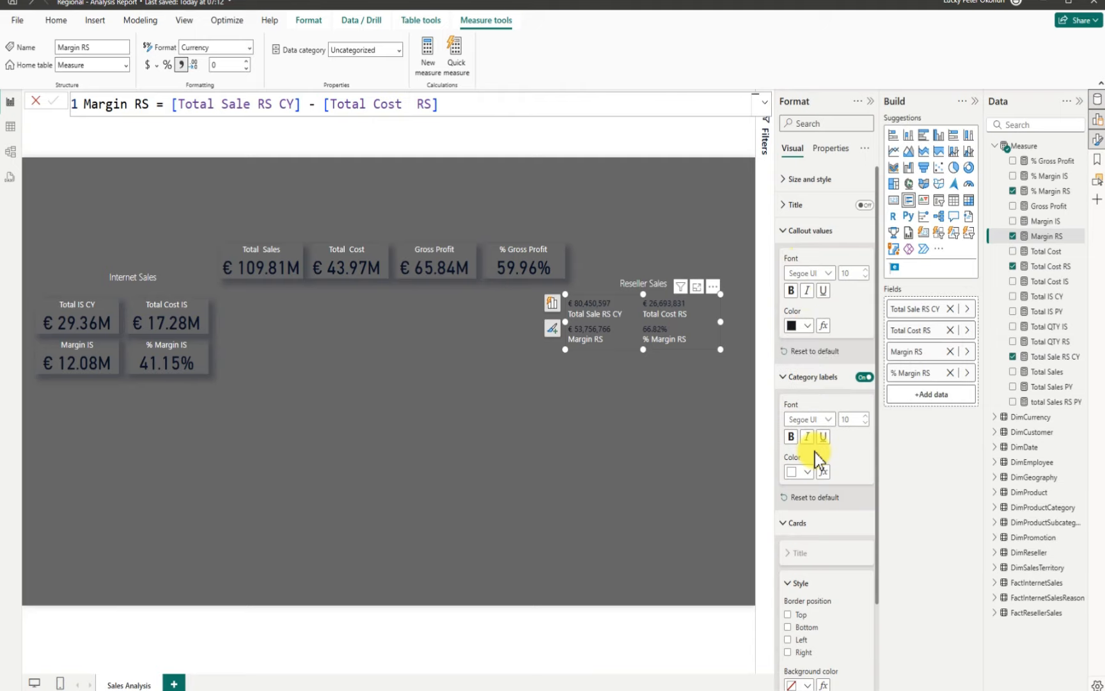
left_click(806, 326)
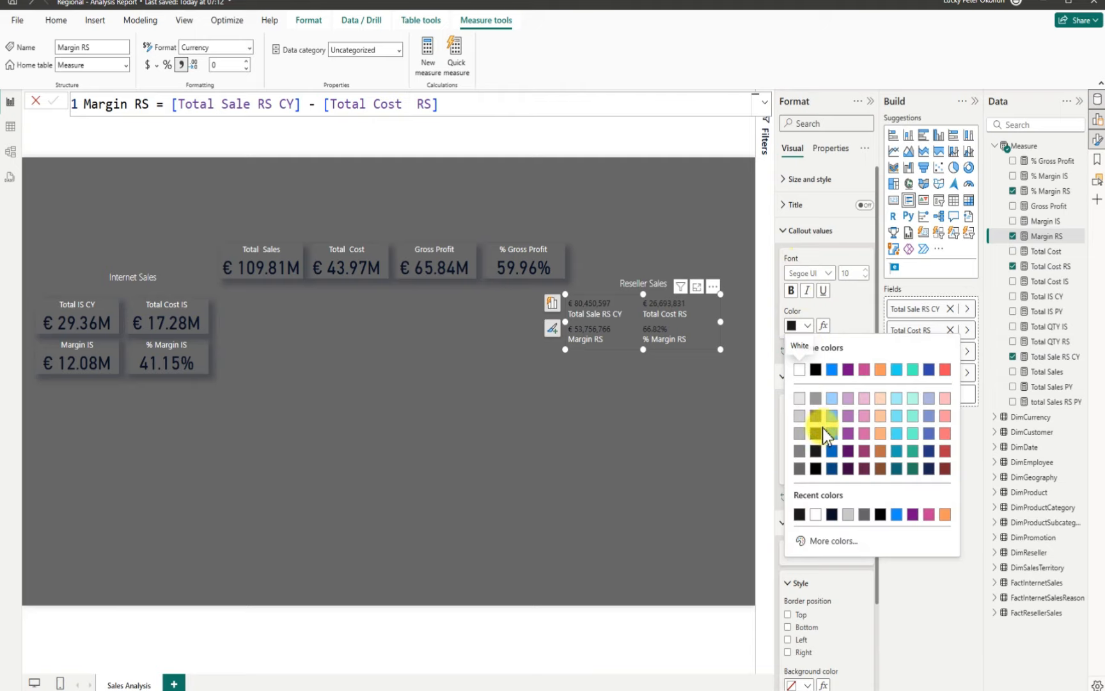
left_click(816, 468)
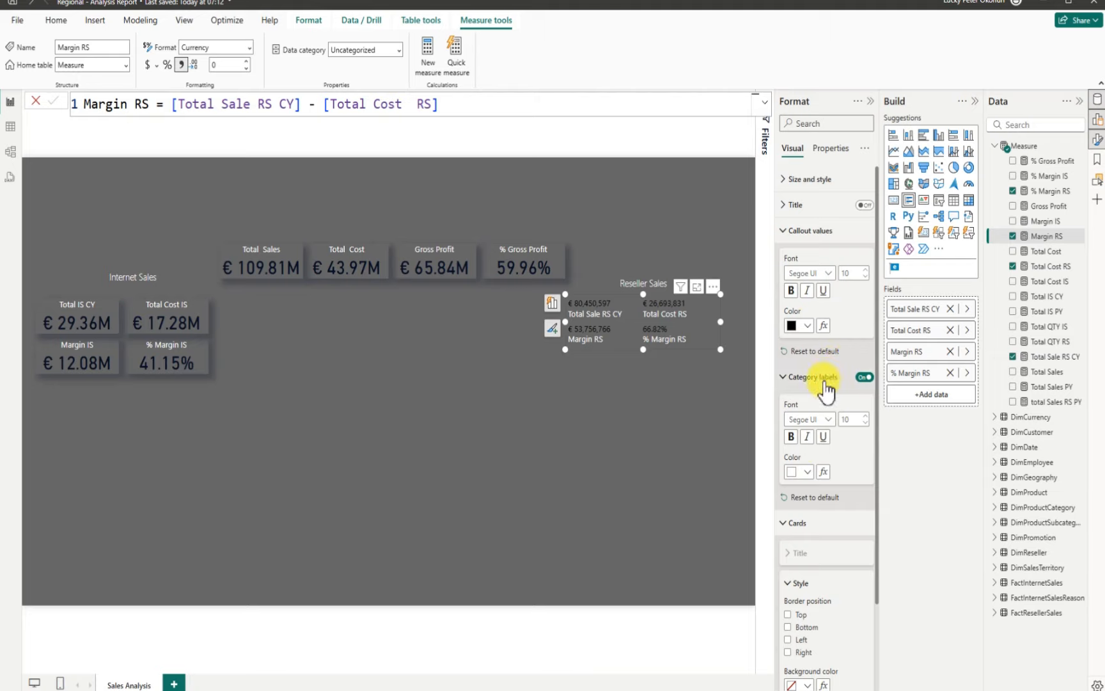
Set the callout values' font to Segoe UI Bold at size 10
left_click(827, 273)
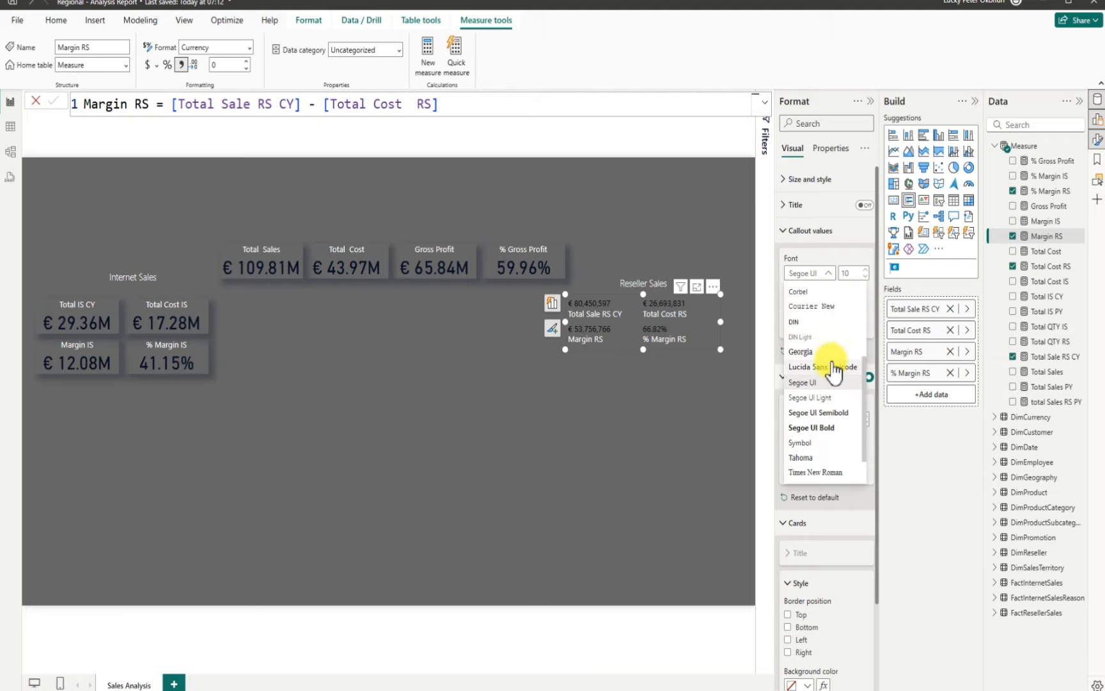
left_click(821, 427)
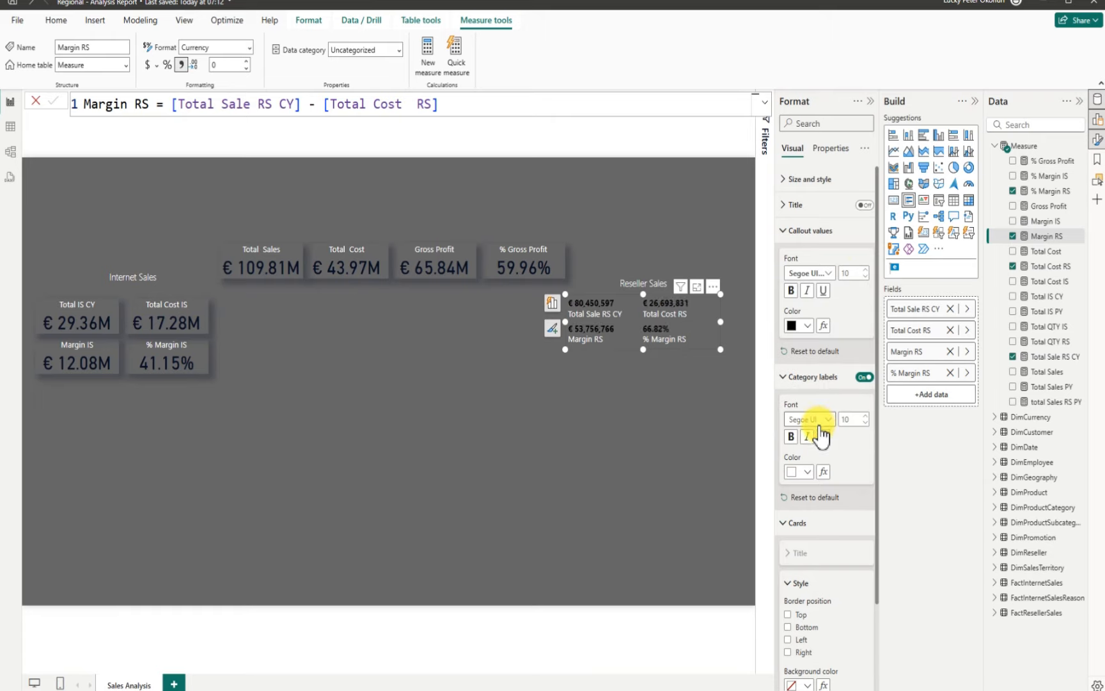
left_click(865, 278)
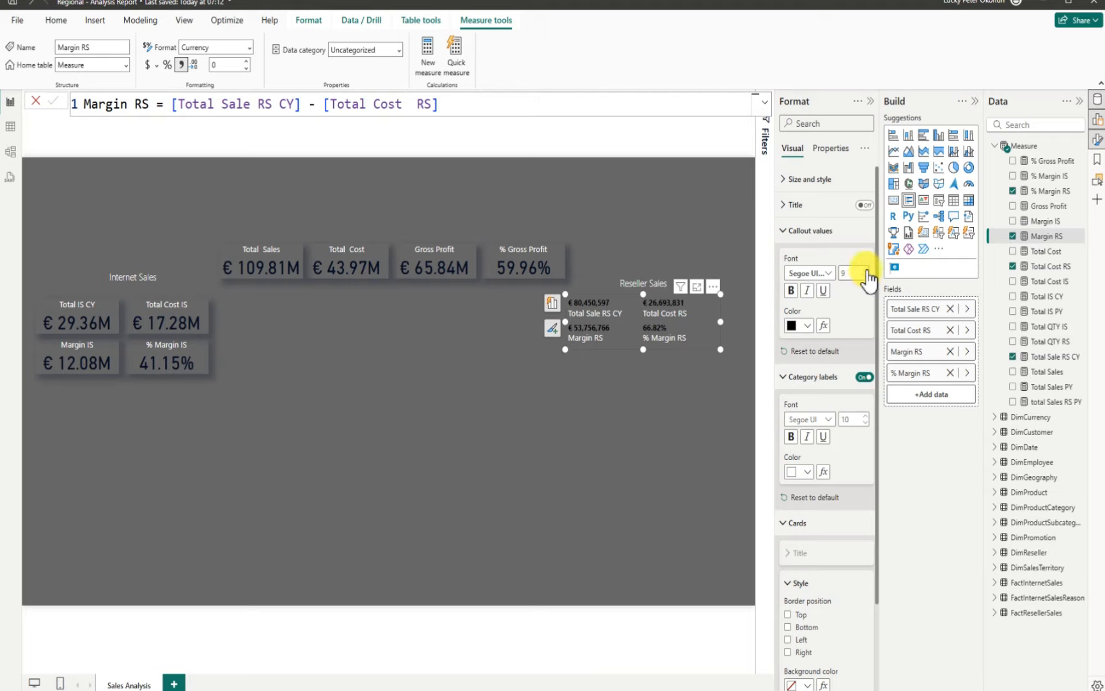
left_click(867, 270)
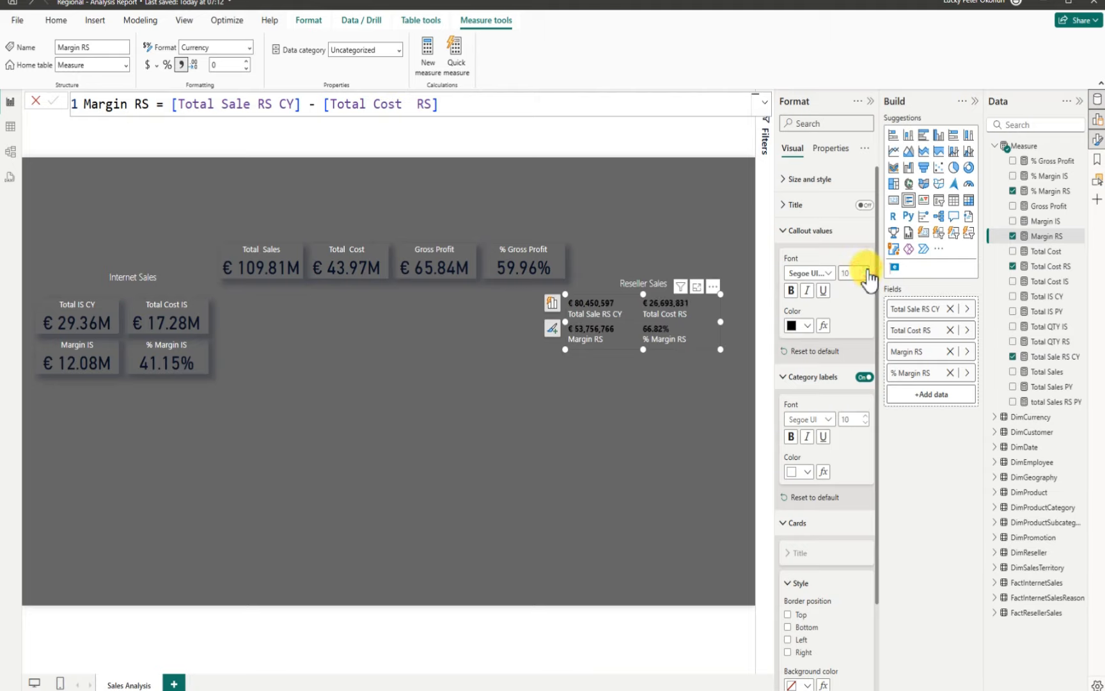
Open the font choices for the multi-row card's callout values
left_click(828, 274)
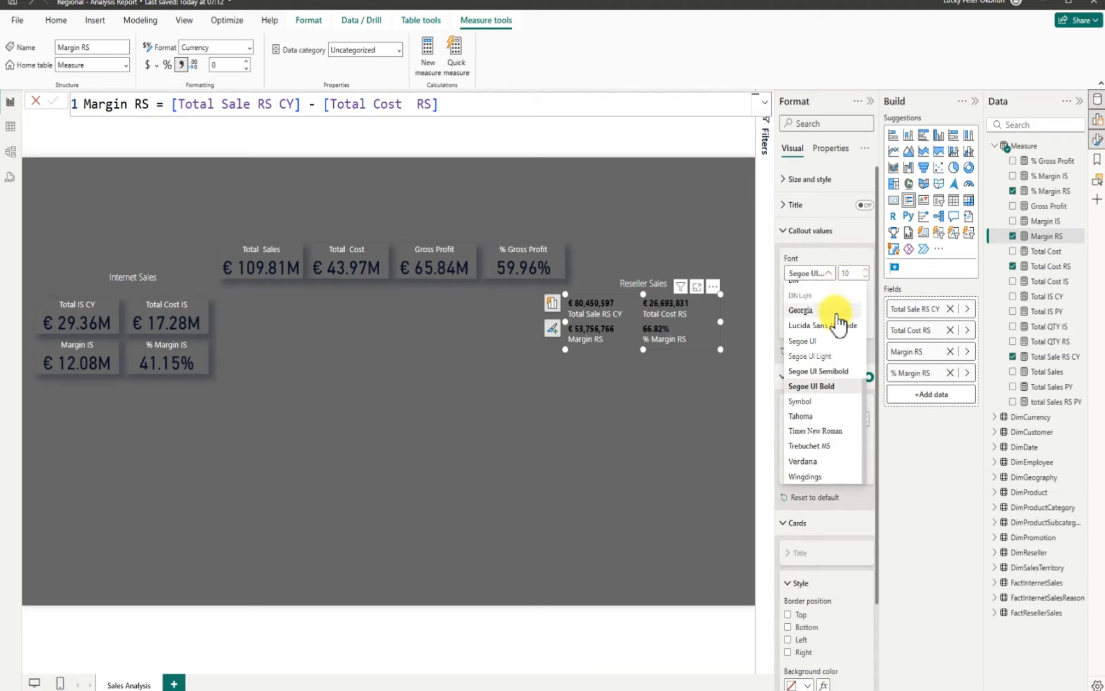
Set the Reseller Sales multi-row card's callout value font to Segoe UI Semibold and turn on its shadow
left_click(828, 371)
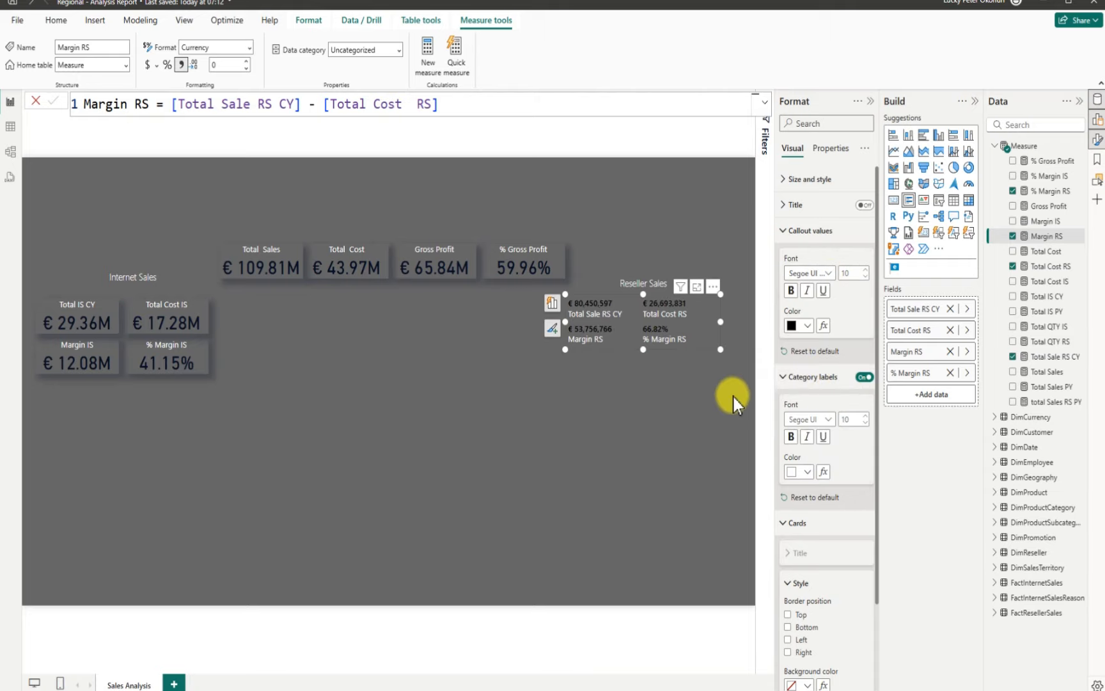
left_click(621, 396)
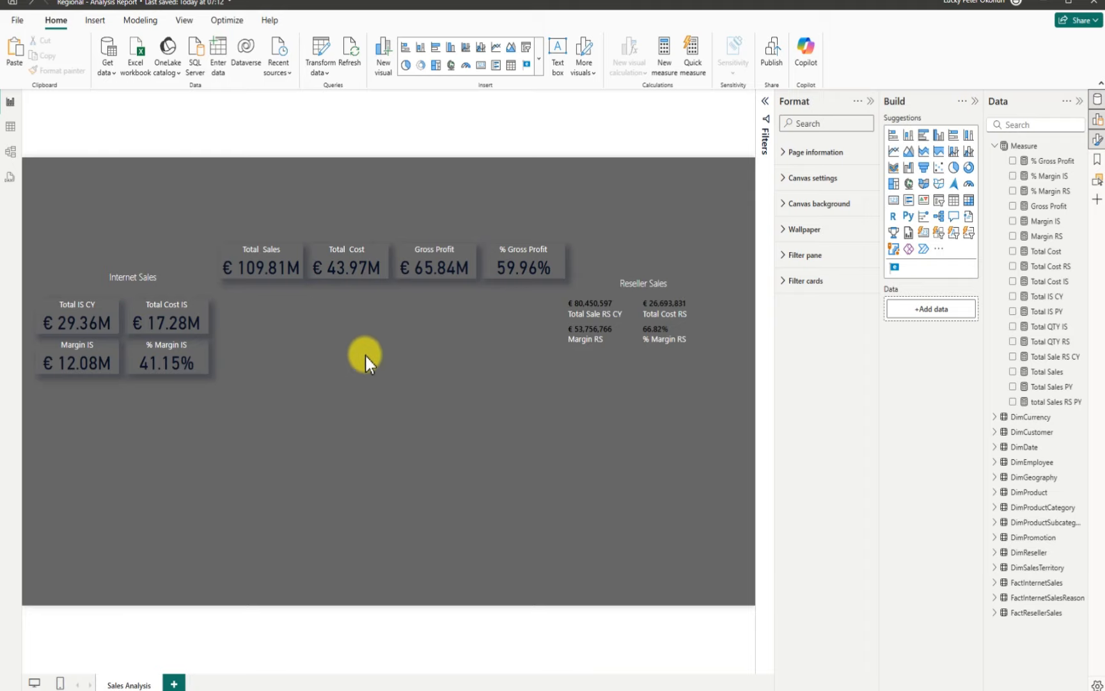
left_click(607, 297)
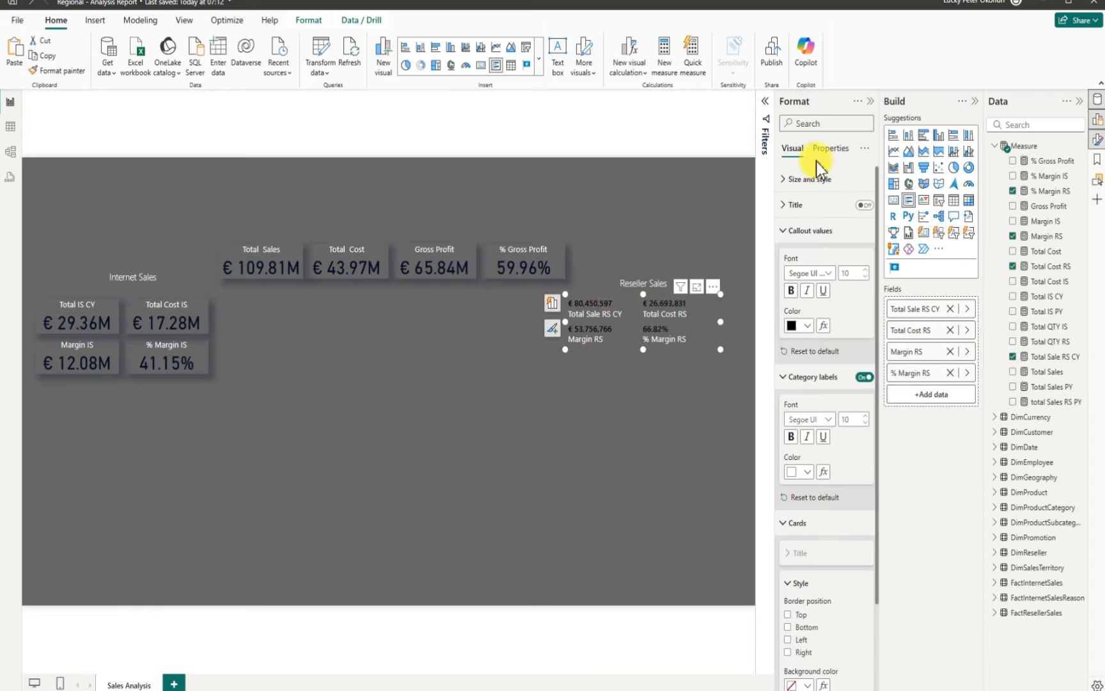
left_click(783, 179)
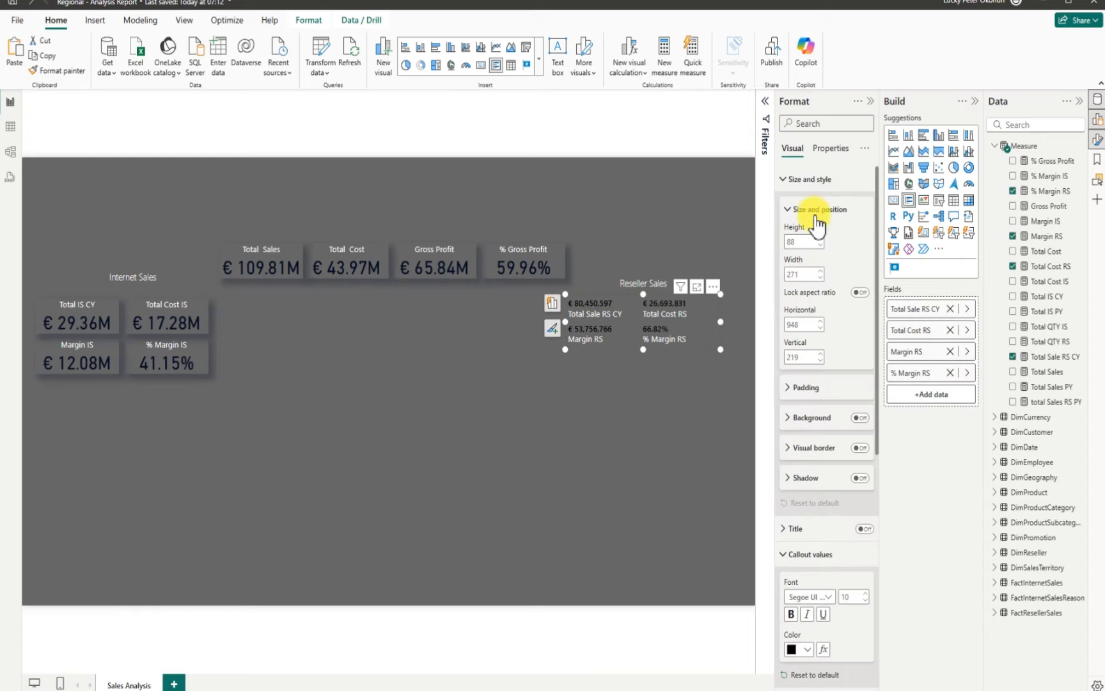
left_click(858, 477)
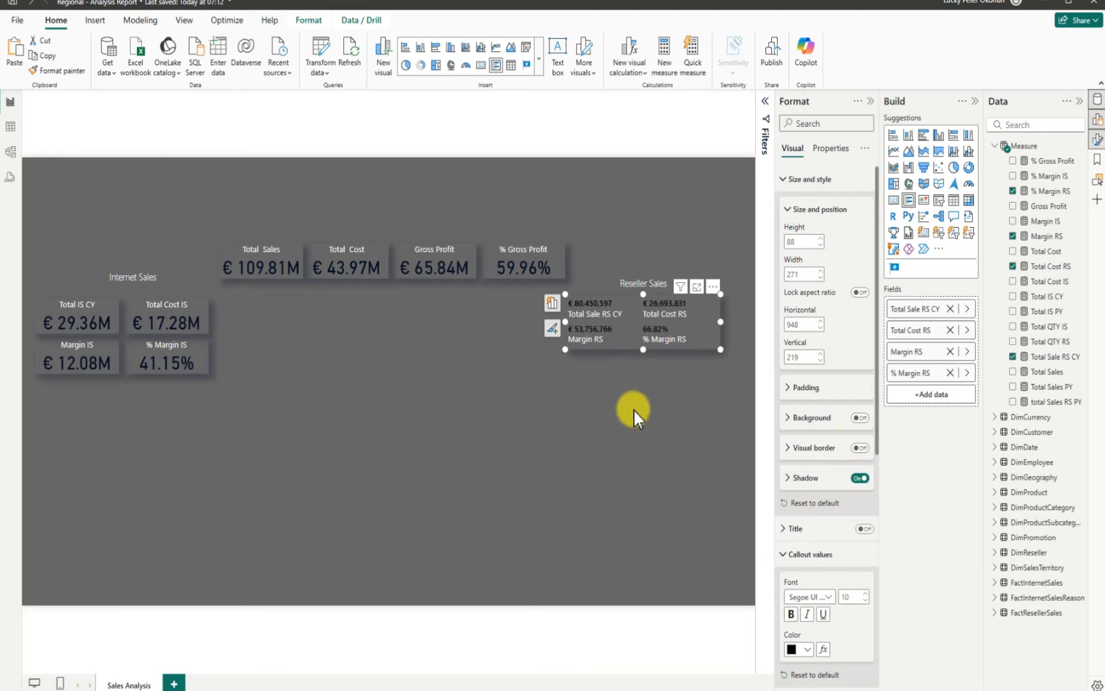
left_click(626, 351)
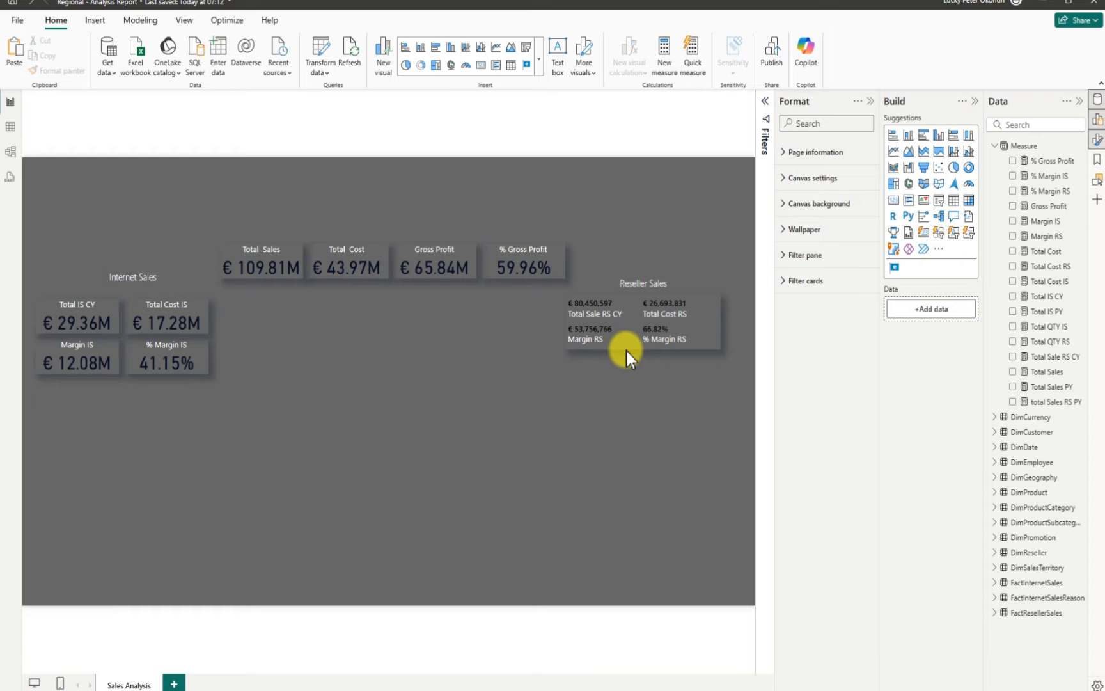
Move the Reseller Sales multi-row card to about horizontal 974, vertical 220, and place a copy at about horizontal 418, vertical 359
key("ctrl+v")
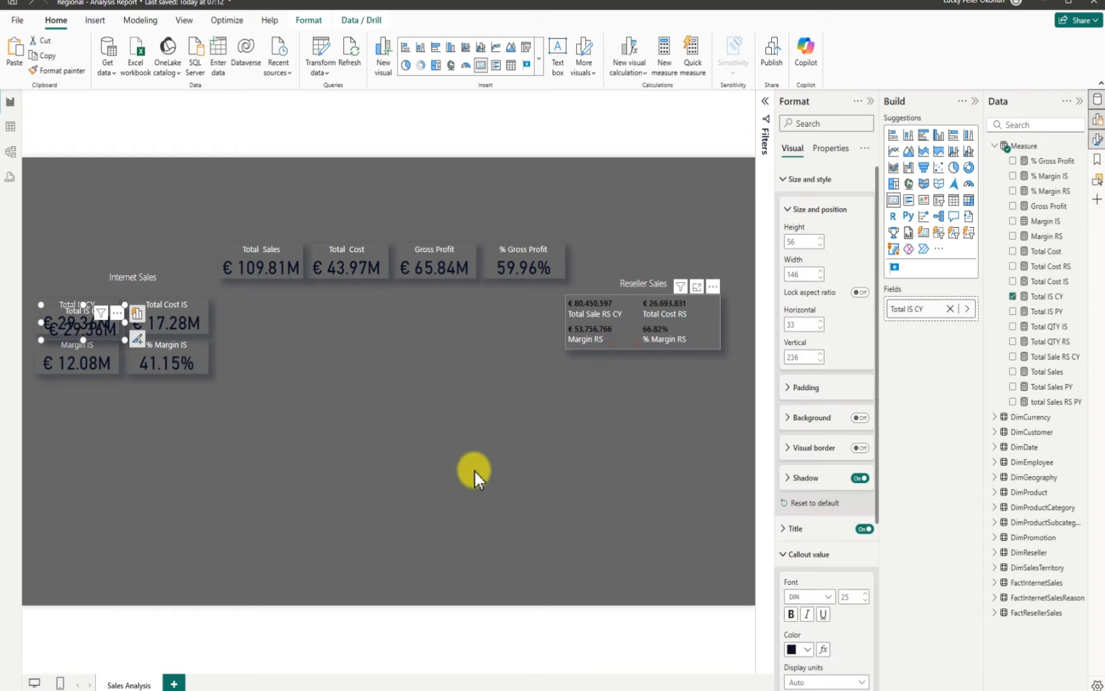
left_click_drag(474, 471, 638, 343)
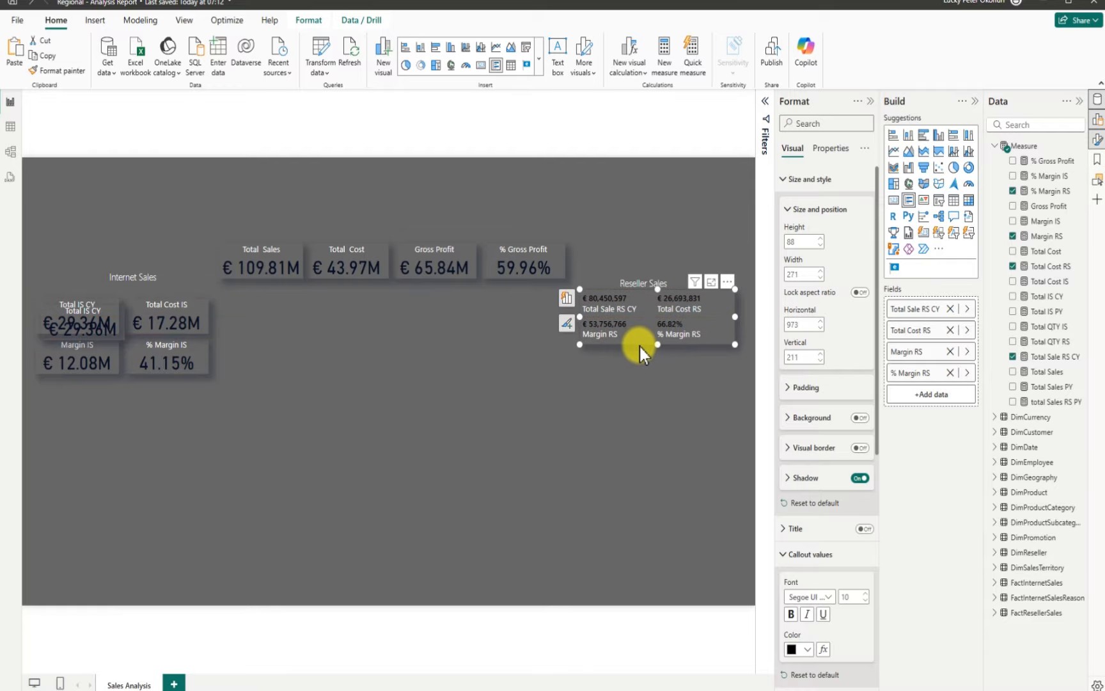
key("ctrl+c")
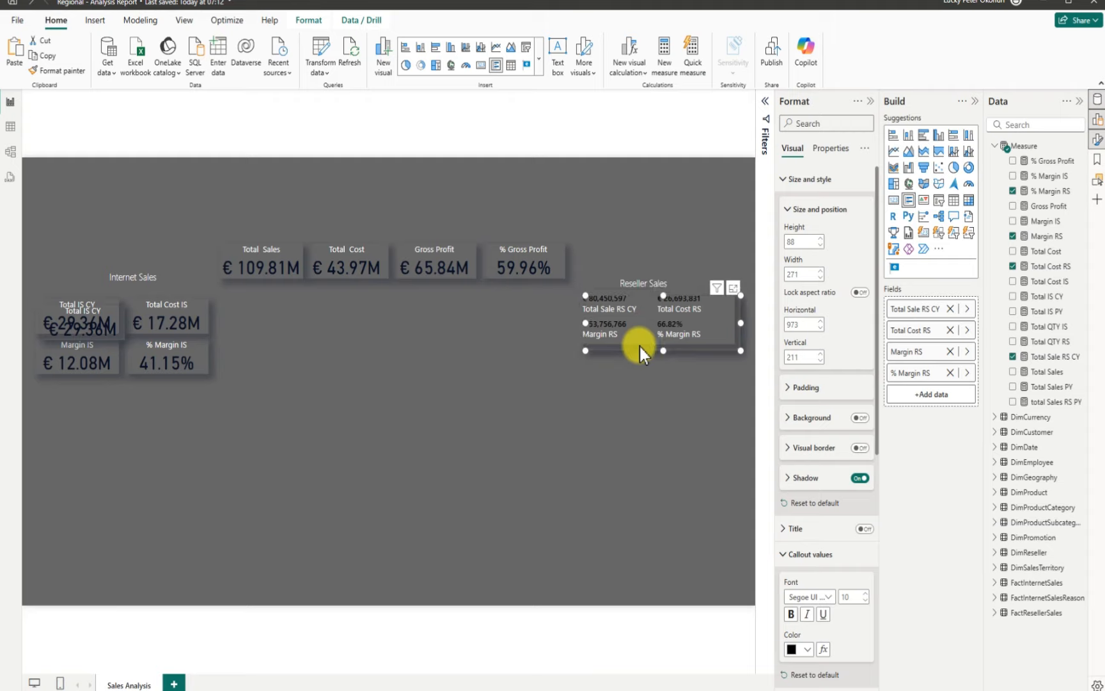
key("ctrl+v")
left_click_drag(614, 336, 337, 411)
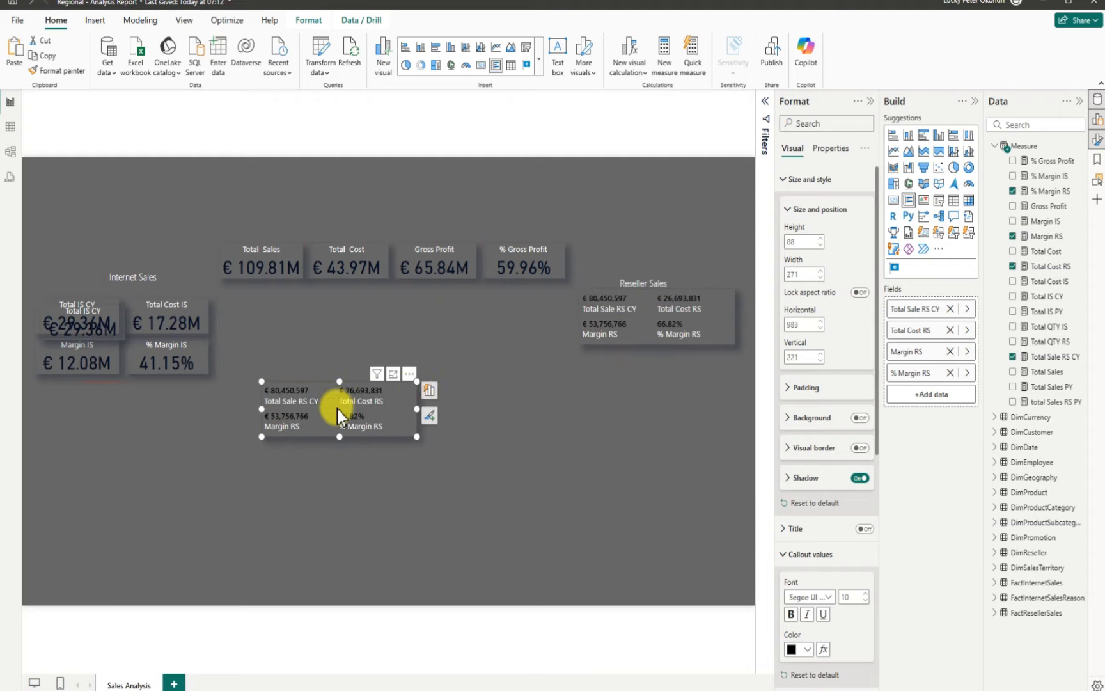
left_click(641, 346)
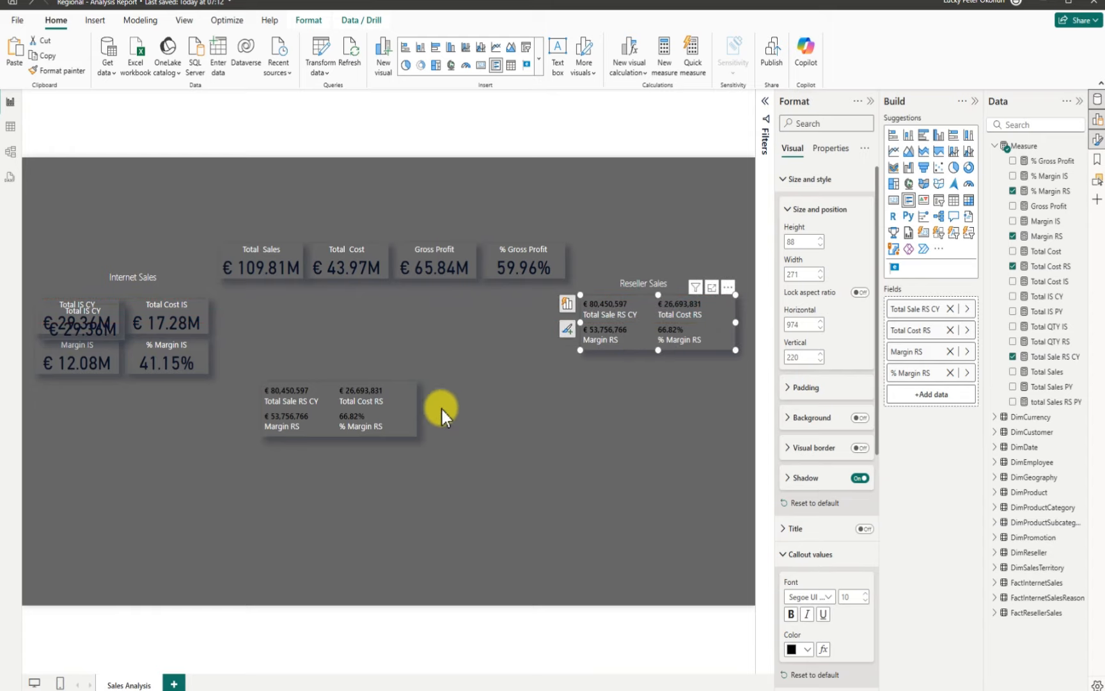
Remove Total Cost RS, Margin RS, % Margin RS and Total Sale RS CY from the copied multi-row card
left_click(316, 434)
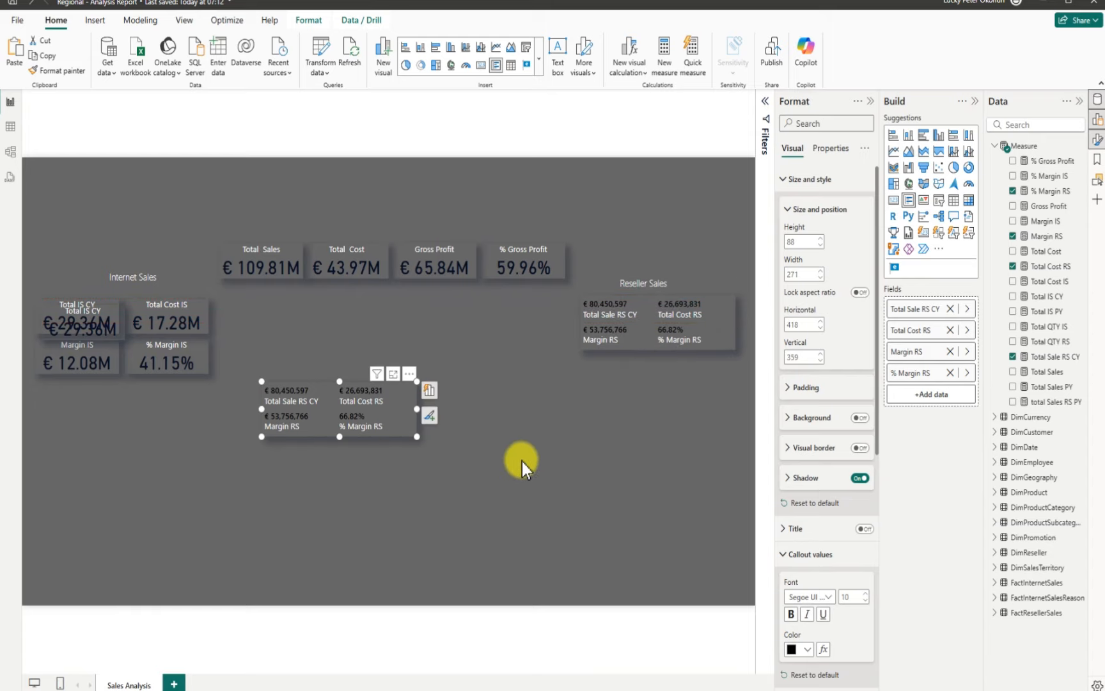
left_click(1012, 266)
left_click(1013, 236)
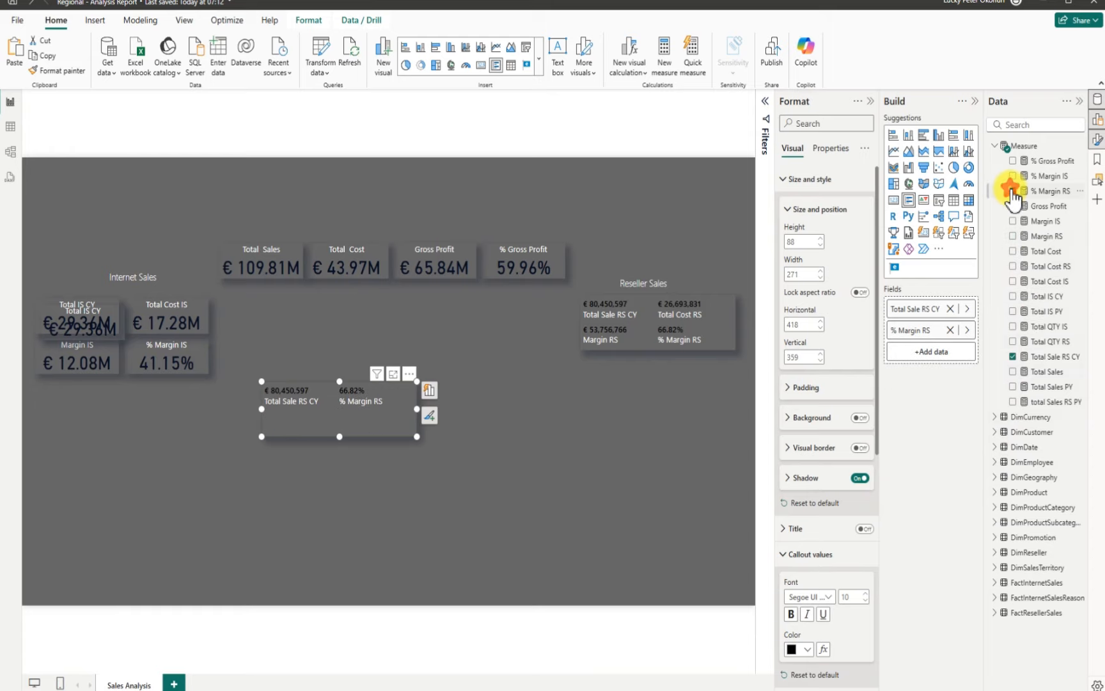
left_click(1012, 191)
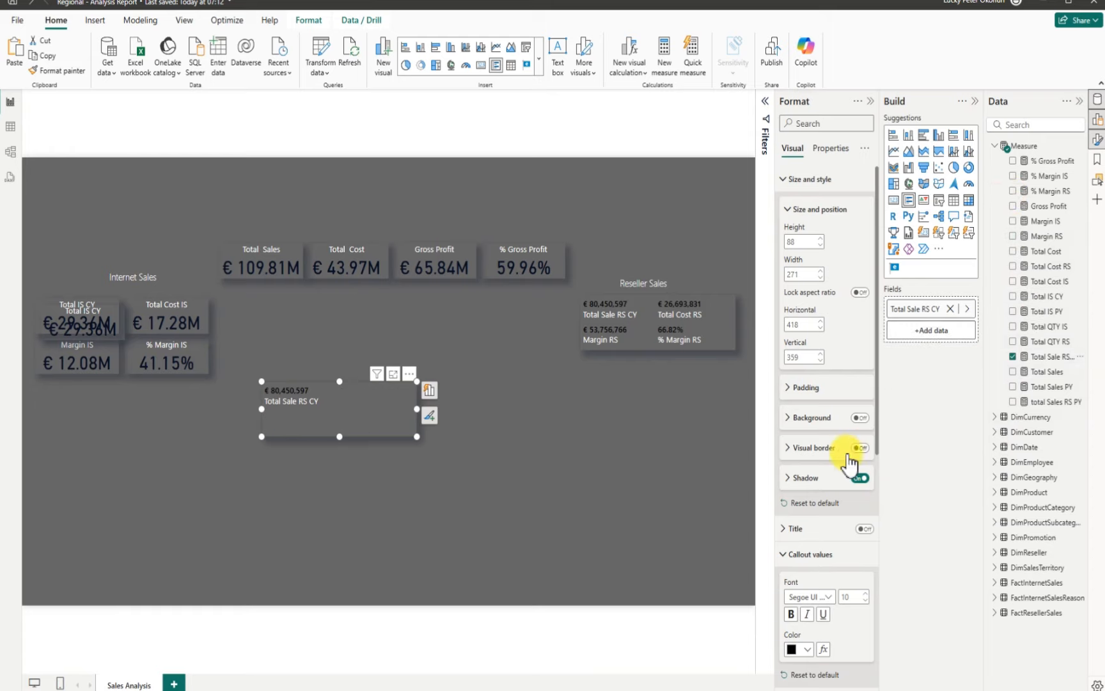
left_click(1012, 356)
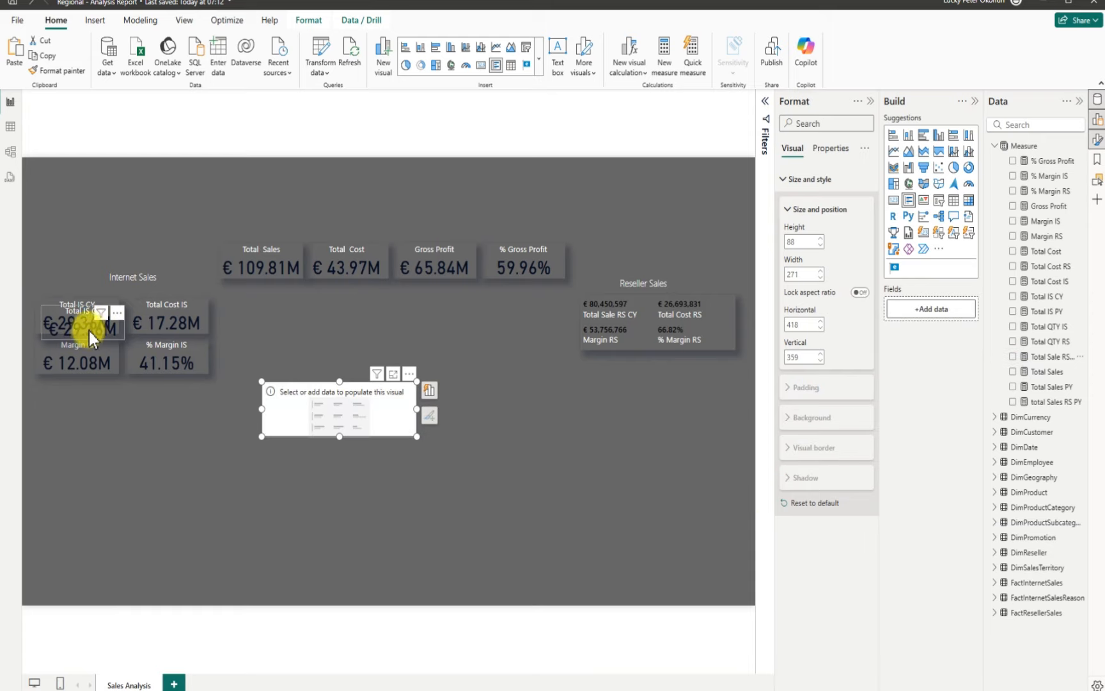
Separate the duplicate Total IS CY card from the Internet Sales cards and delete it
left_click_drag(86, 320, 87, 427)
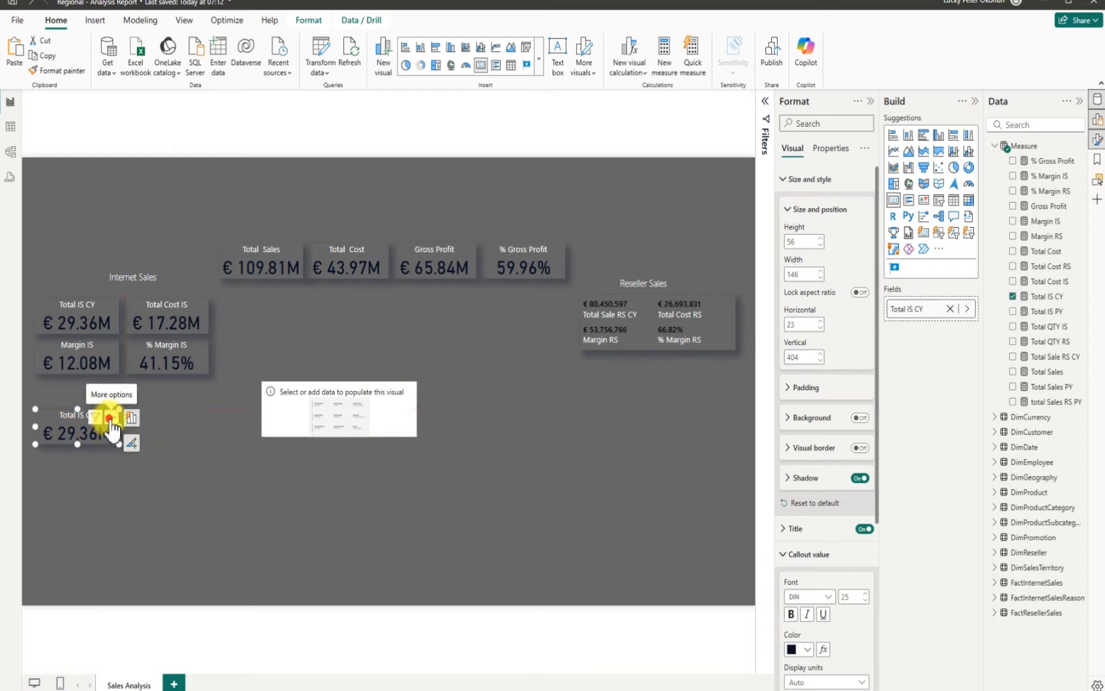
left_click(110, 420)
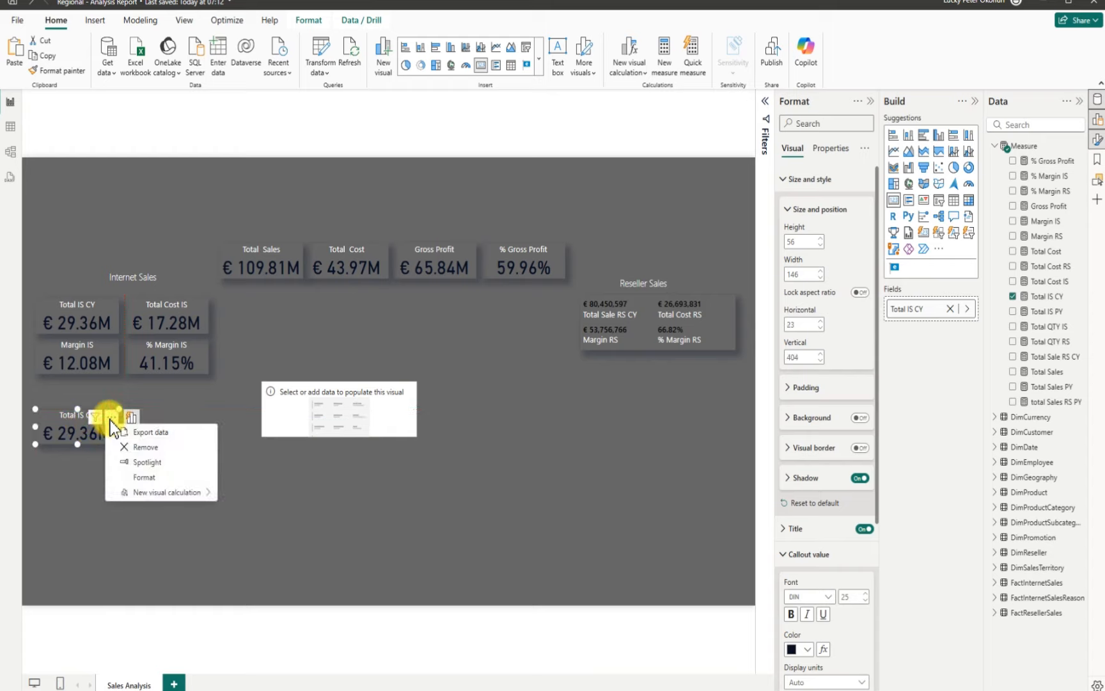
left_click(154, 447)
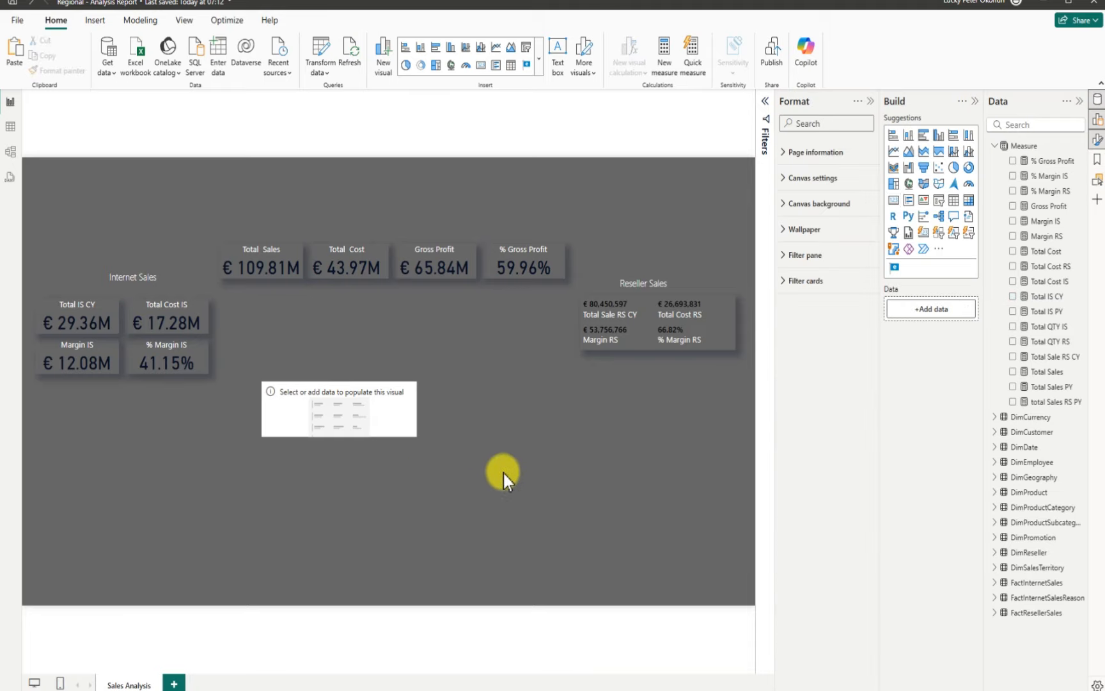
left_click(1013, 296)
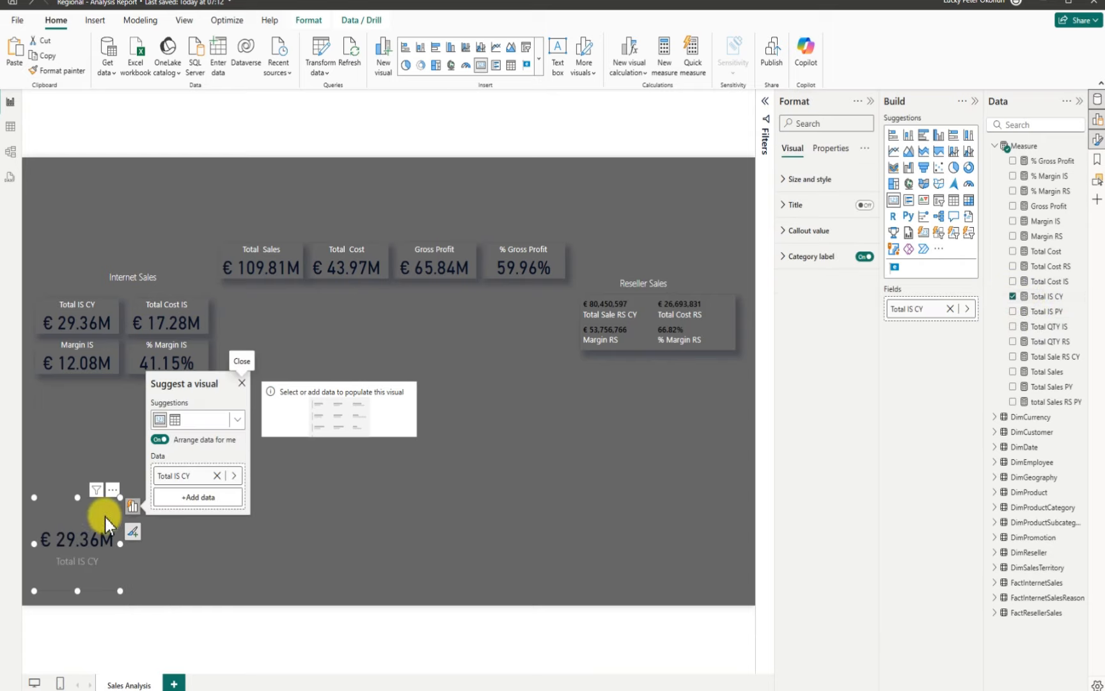
left_click(113, 489)
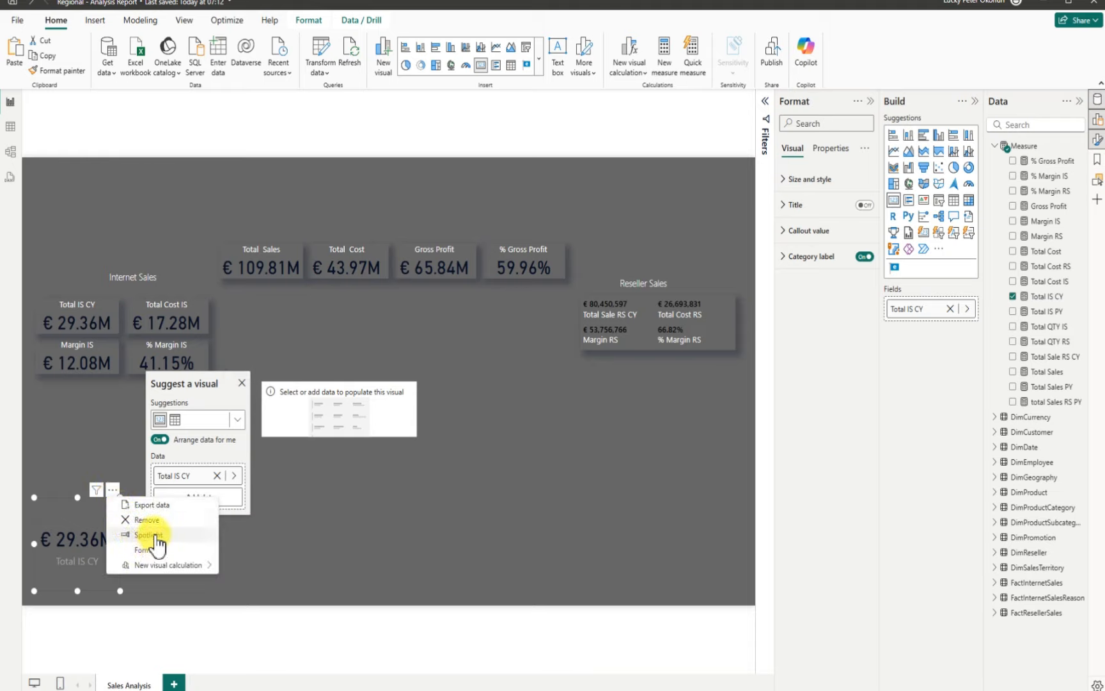
left_click(147, 519)
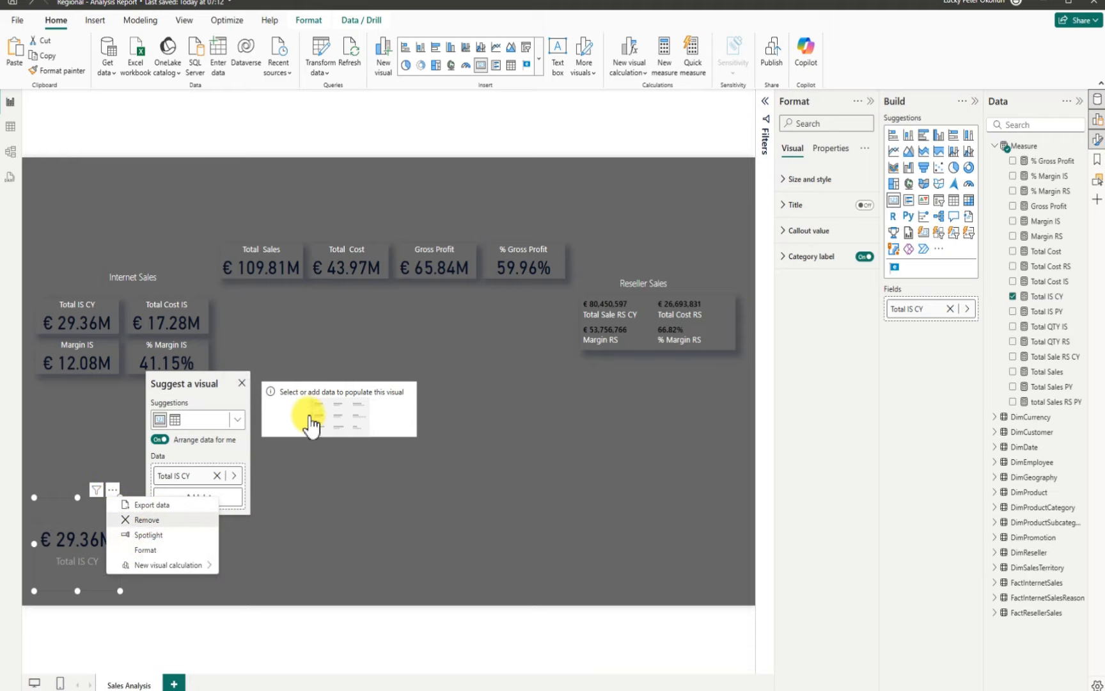
Fill the empty multi-row card with the measures Total IS CY, Total Cost IS, Margin IS and % Margin IS
left_click(358, 431)
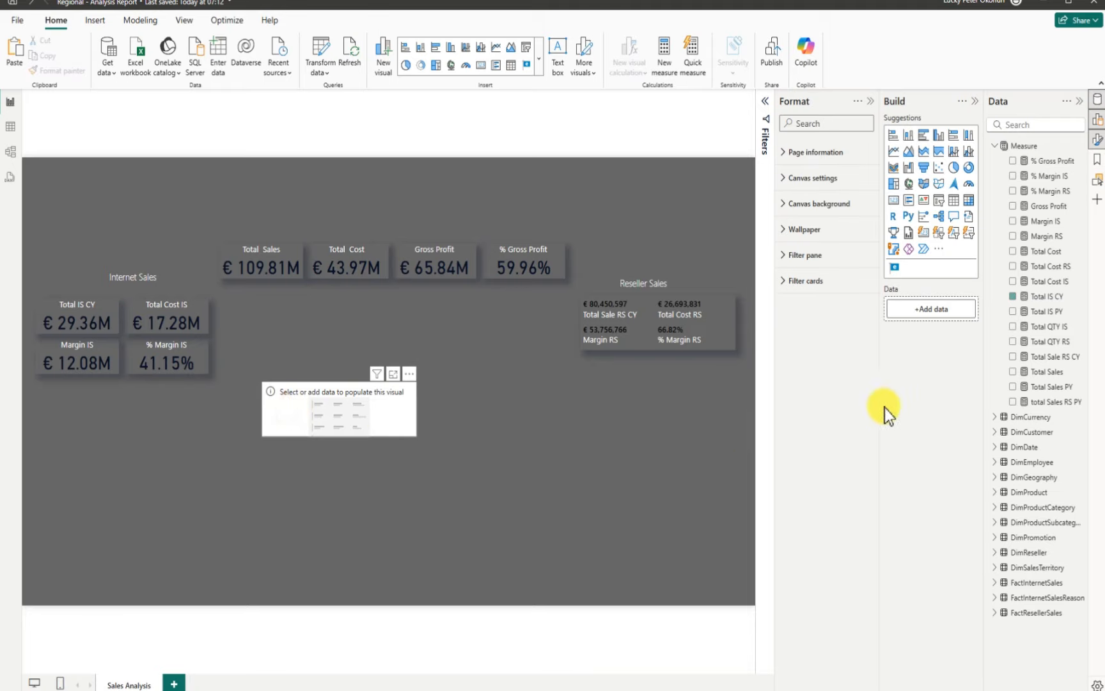
left_click(1013, 296)
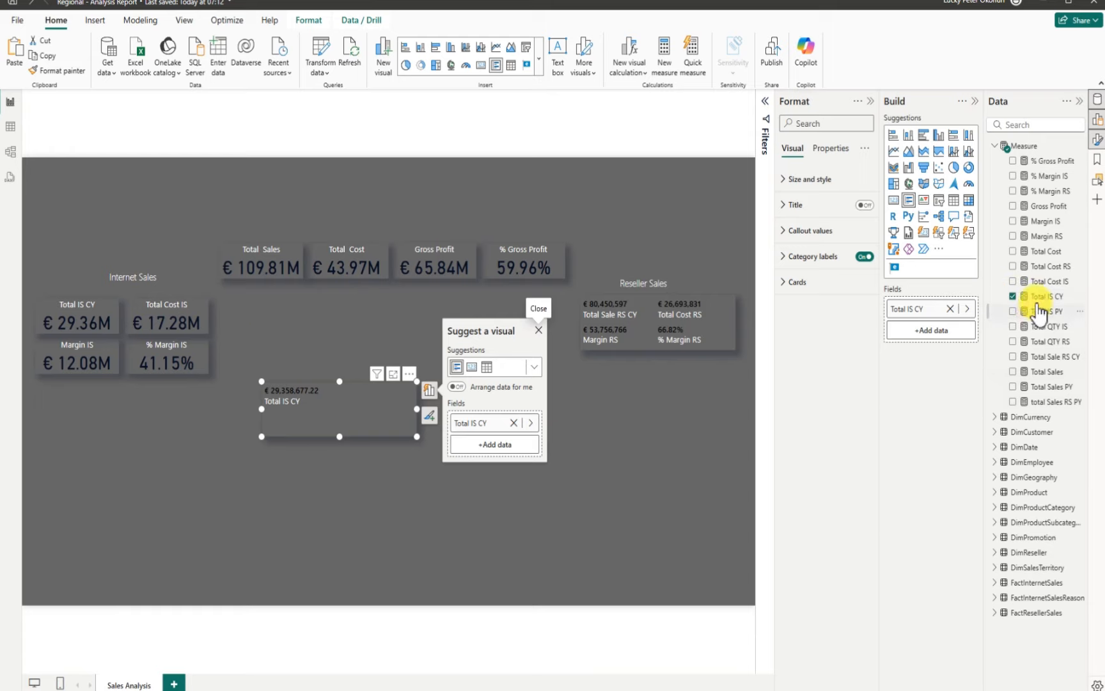
left_click(1012, 281)
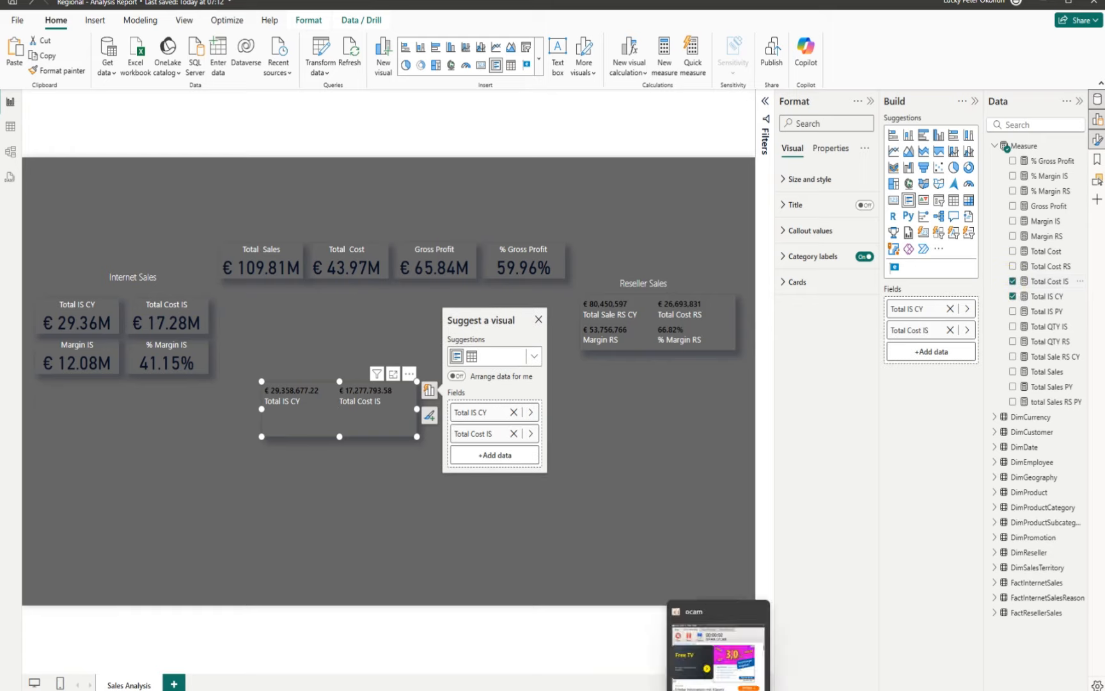
left_click(707, 669)
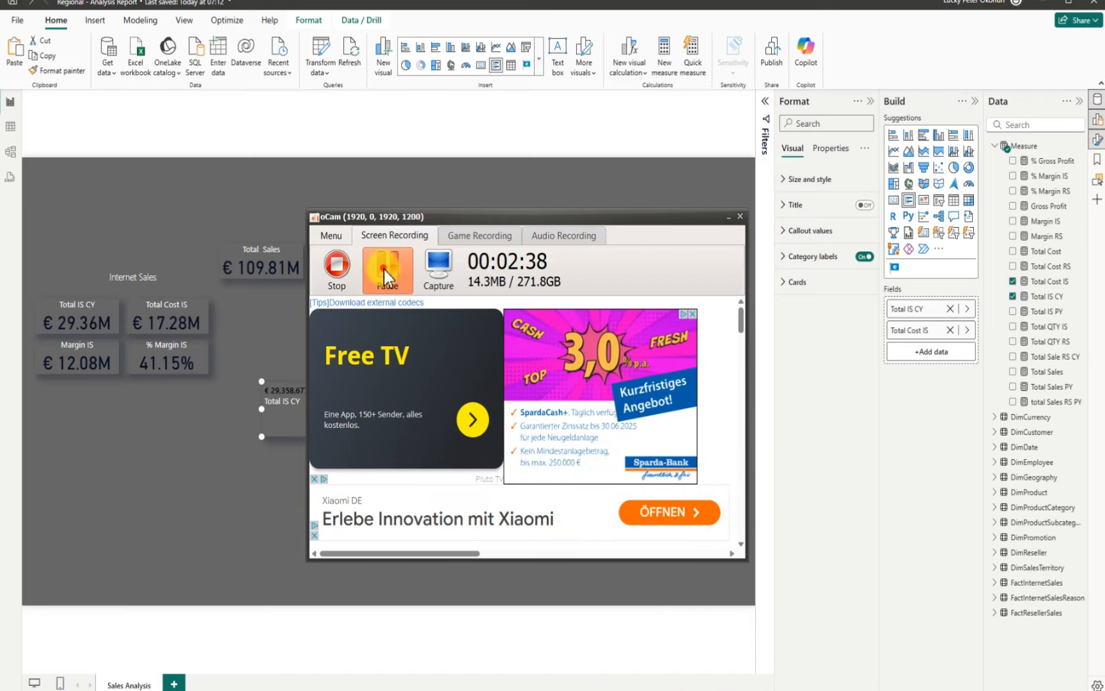
left_click(726, 220)
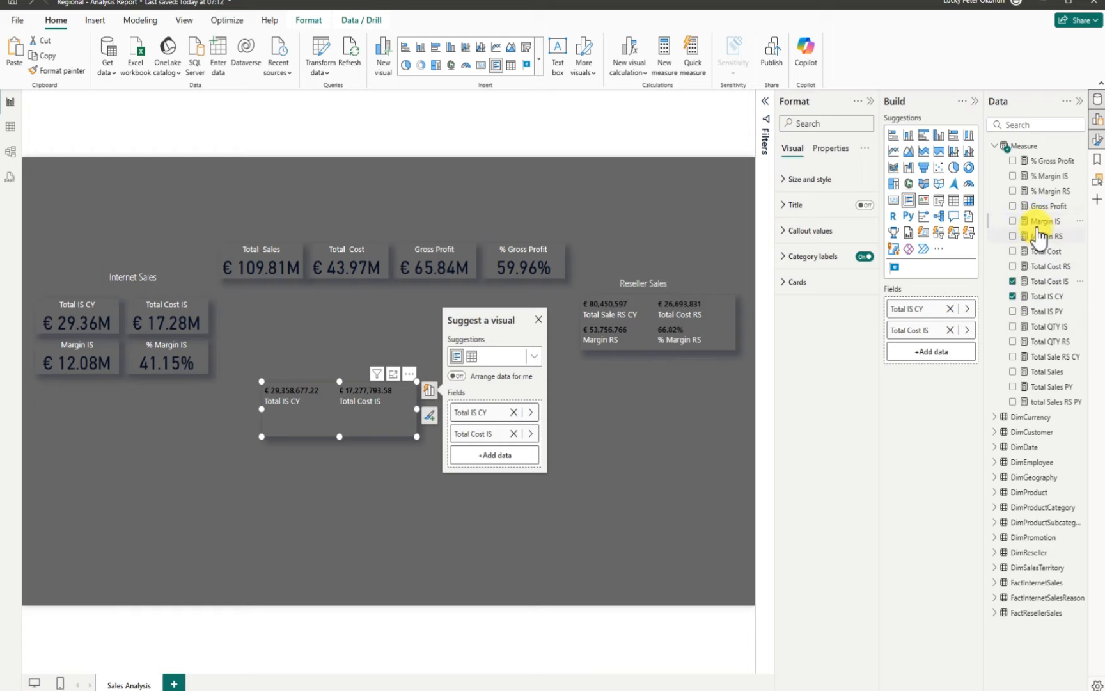
left_click(1013, 221)
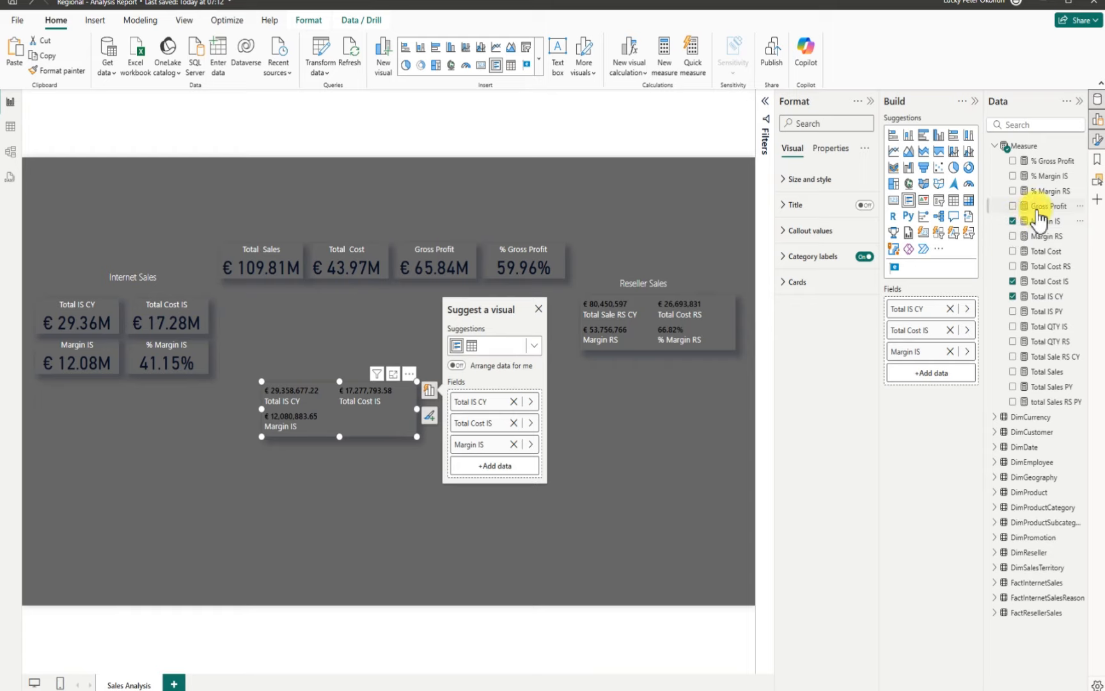
left_click(1013, 175)
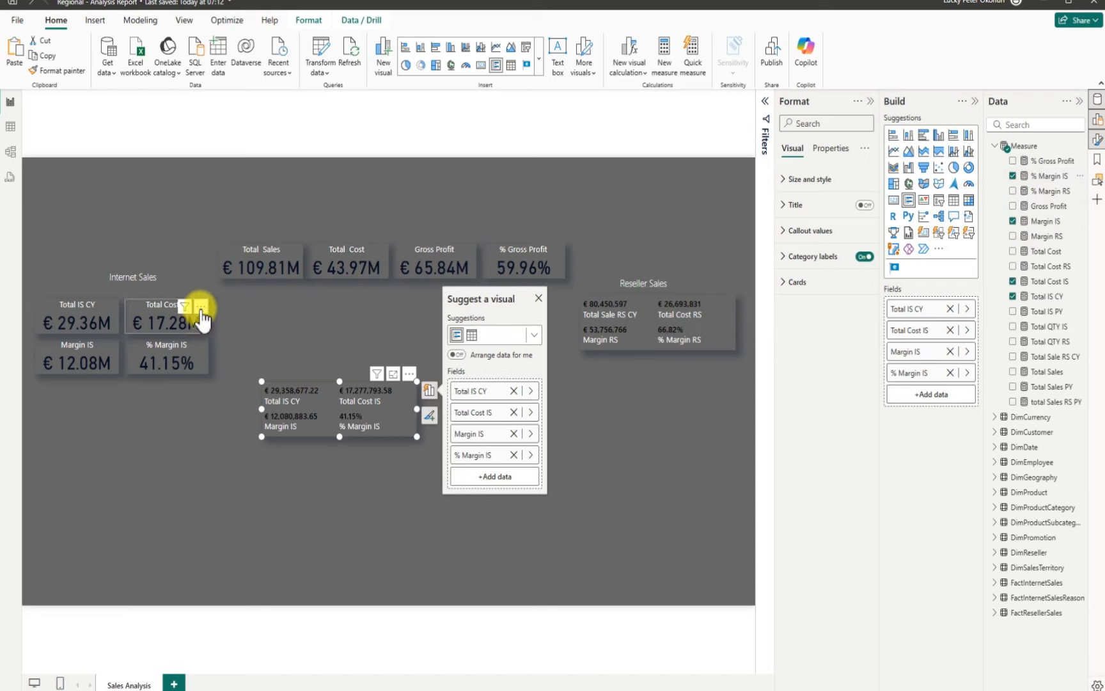
Delete the four single Internet Sales cards: Total Cost IS, % Margin IS, Total IS CY and Margin IS
left_click(202, 308)
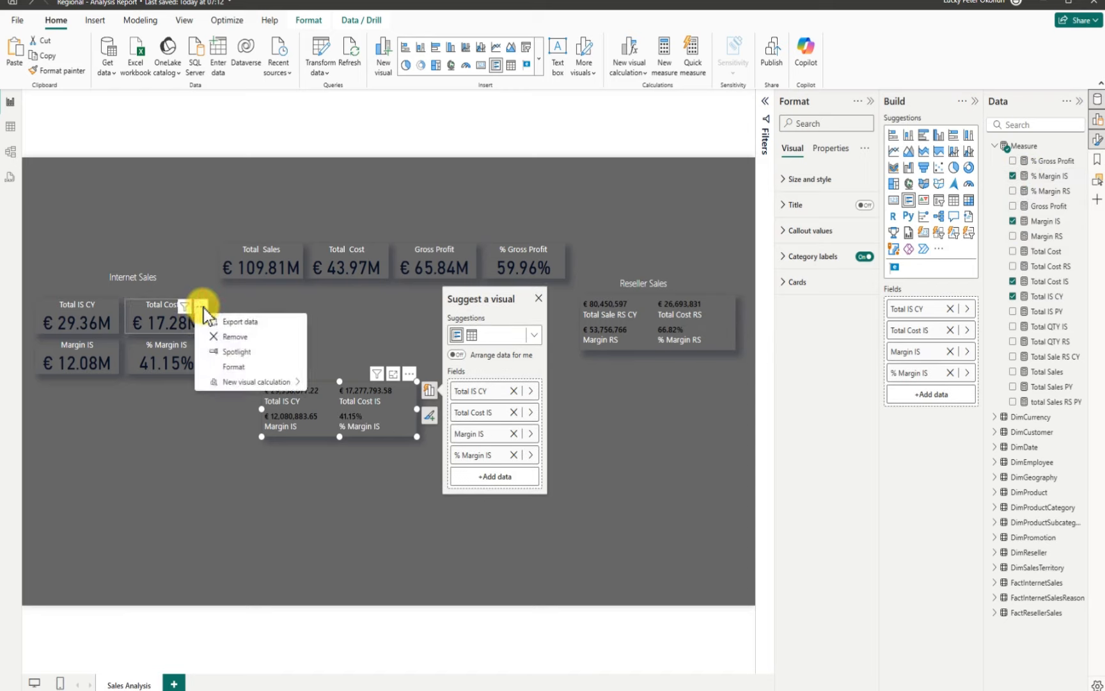
left_click(237, 337)
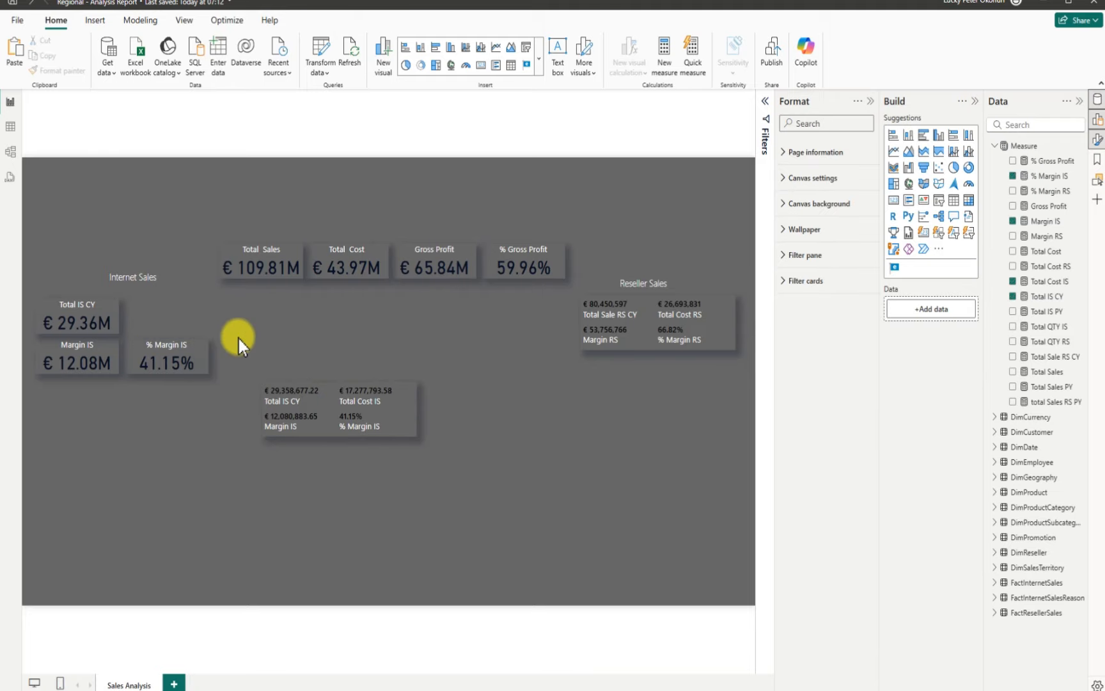
left_click(201, 343)
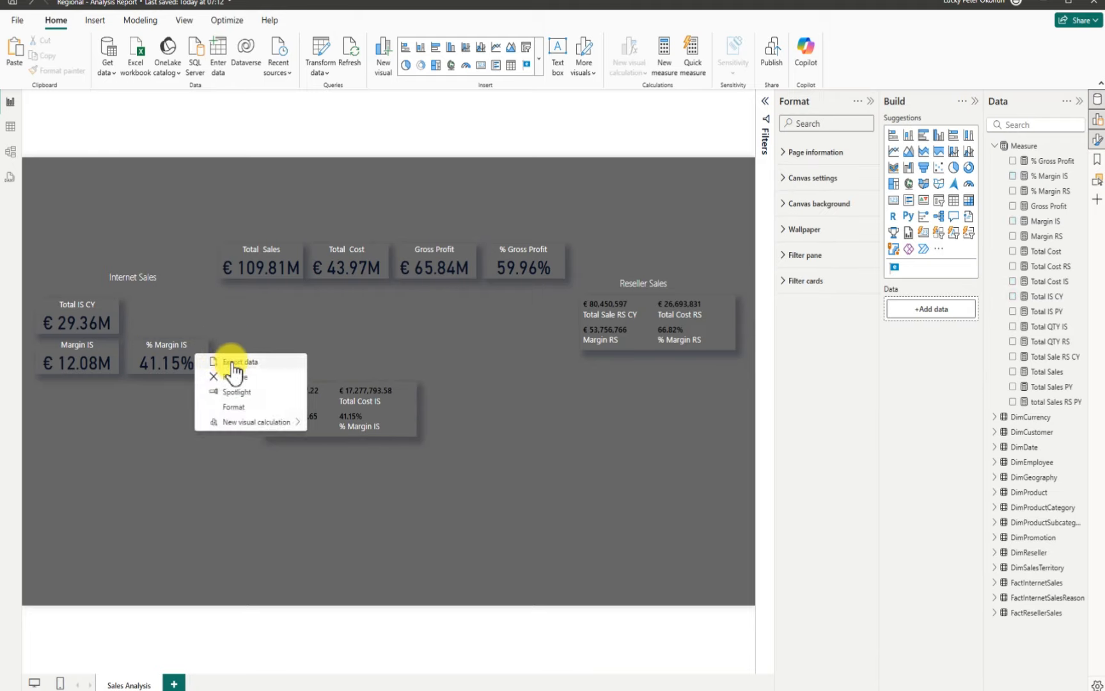
left_click(235, 376)
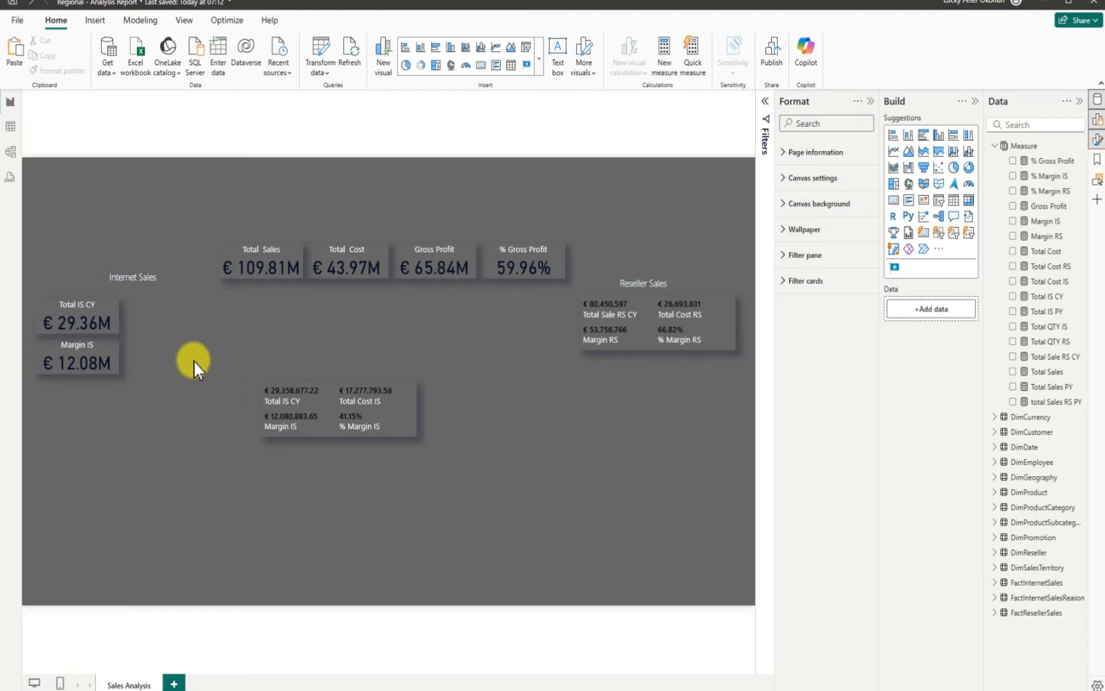
left_click(110, 306)
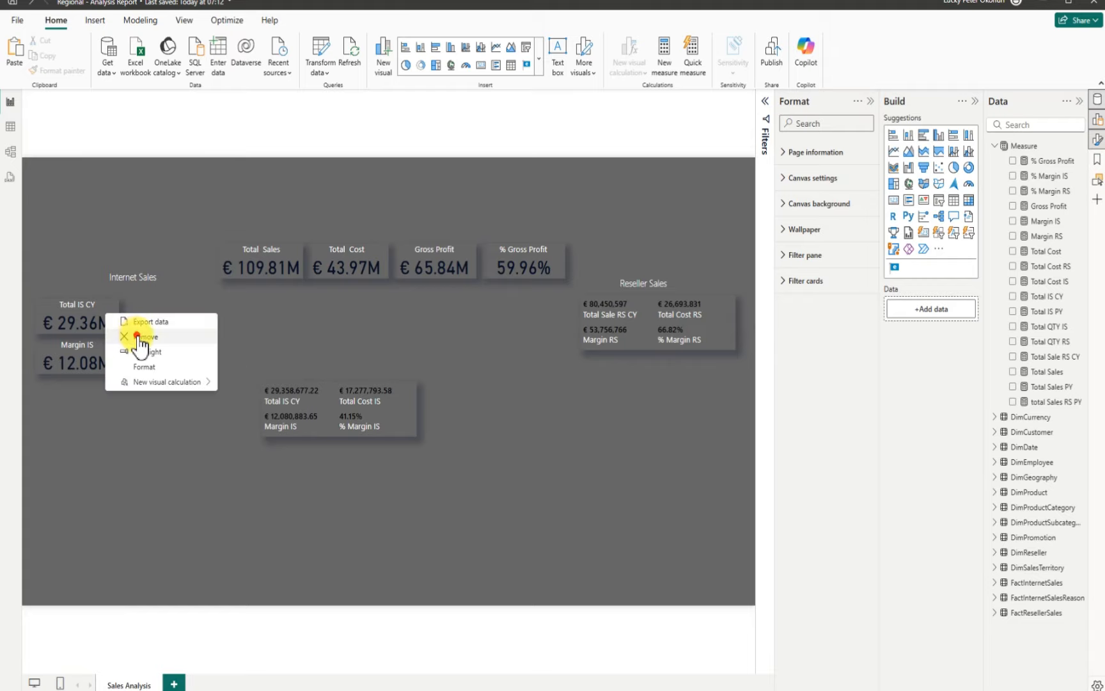
left_click(138, 338)
left_click(126, 346)
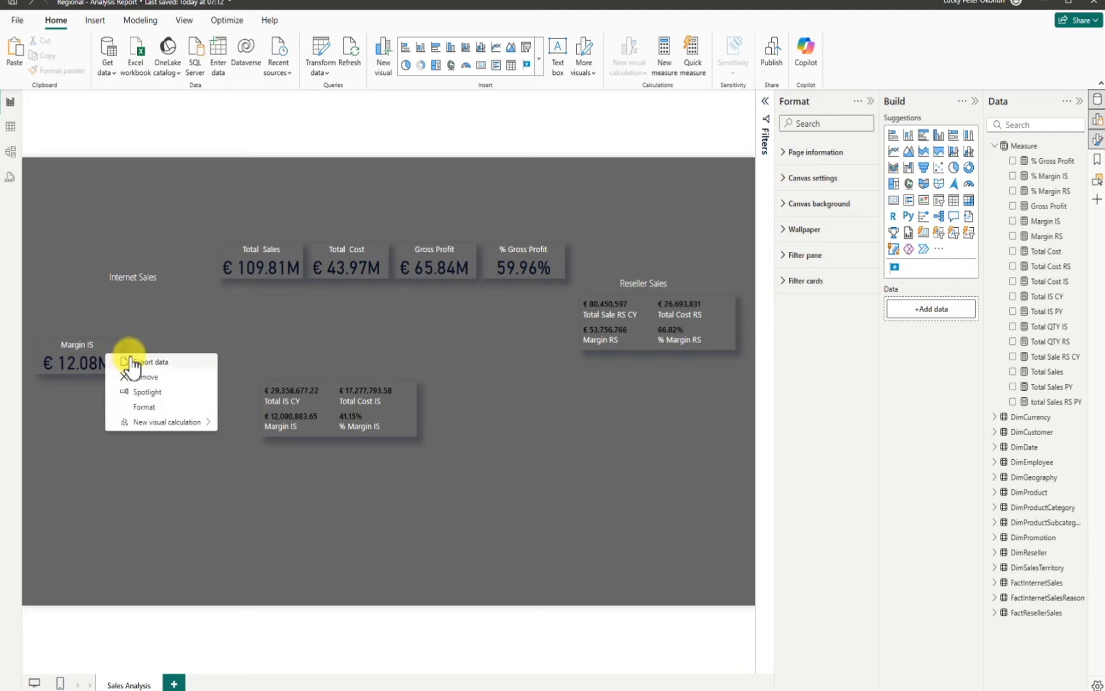
left_click(136, 376)
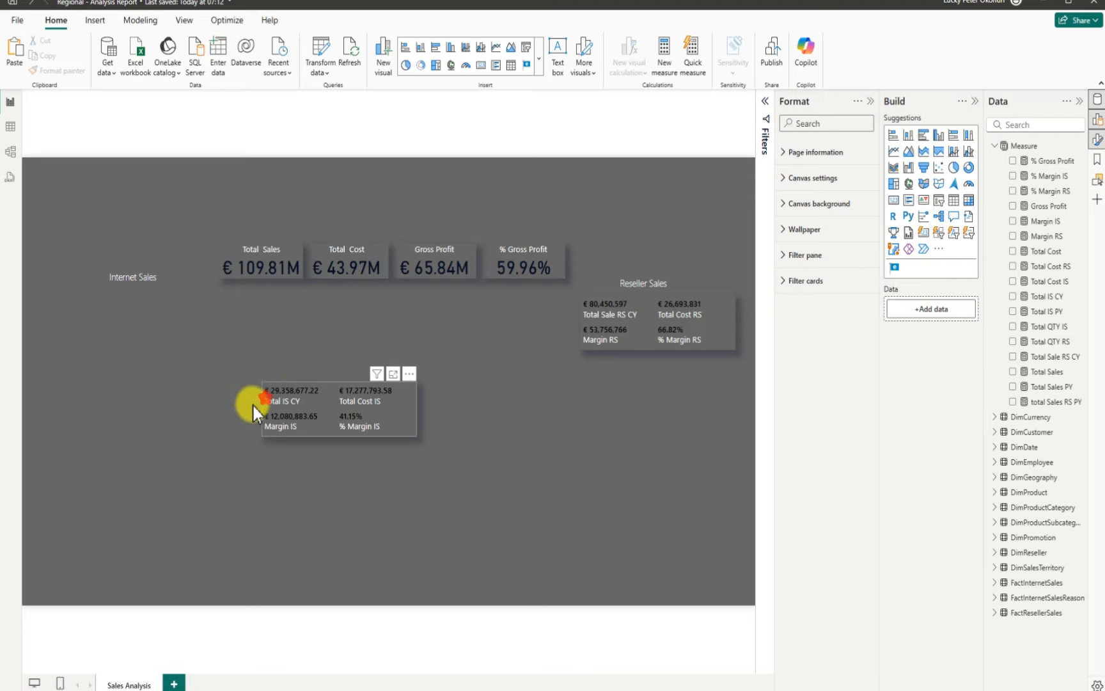
Move the Internet Sales multi-row card directly beneath the Internet Sales heading, level with the Reseller Sales card
left_click_drag(265, 398, 52, 312)
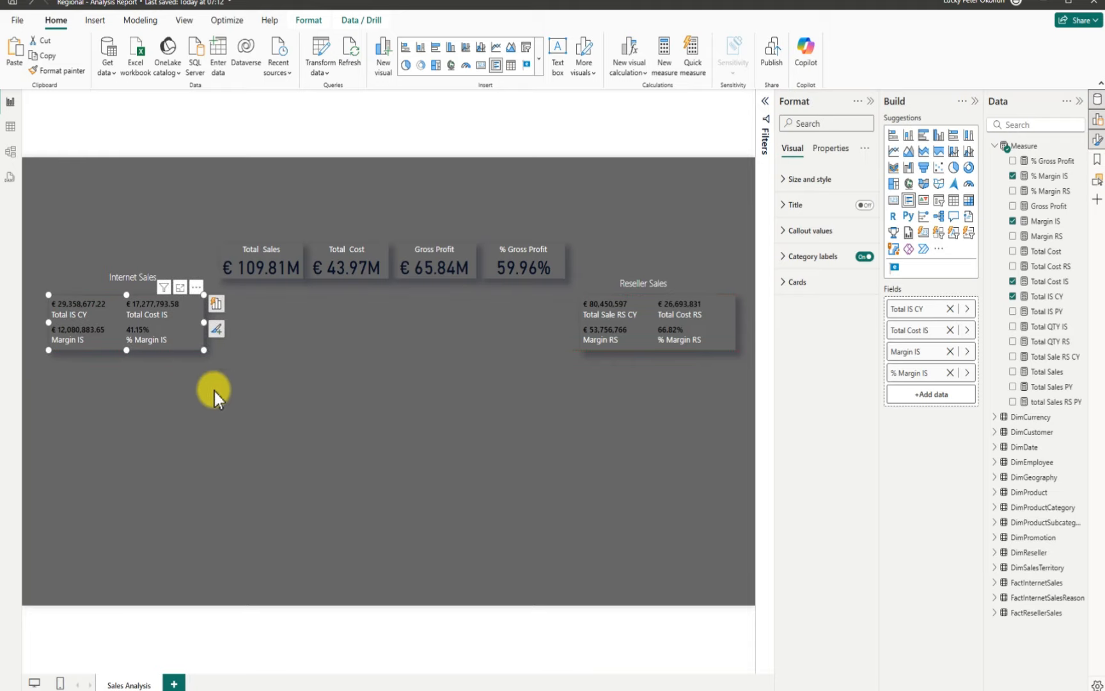
left_click(348, 429)
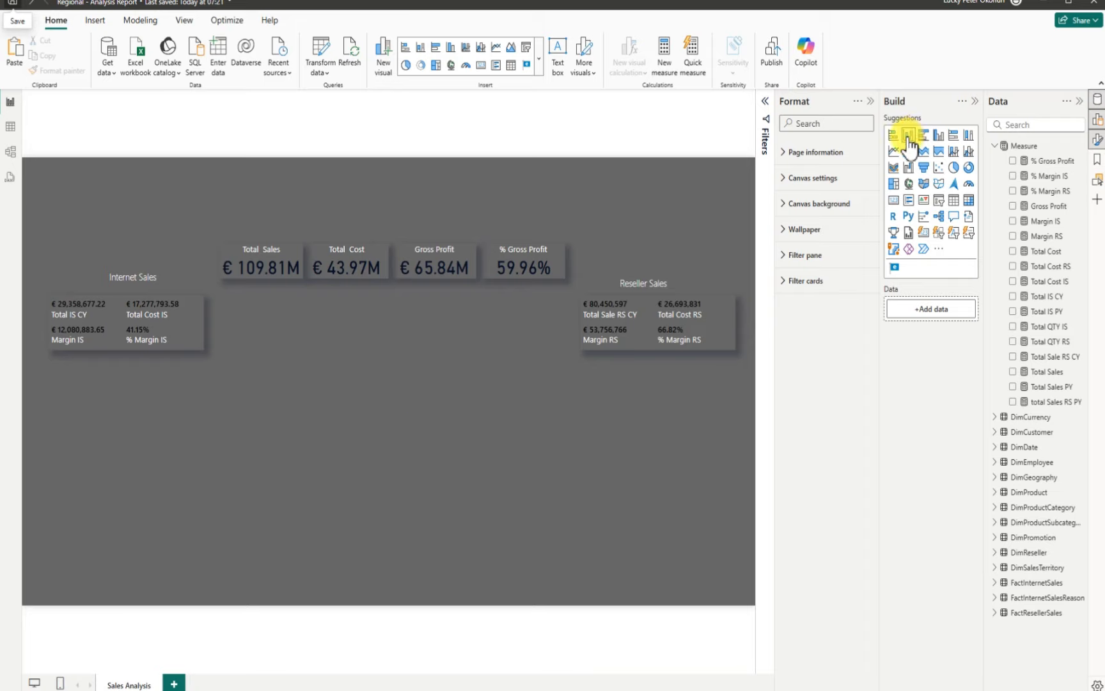
Add a clustered column chart below the Internet Sales card, with EnglishCountryRegionName on the X-axis and Total Sales on the Y-axis
left_click_drag(938, 176, 174, 431)
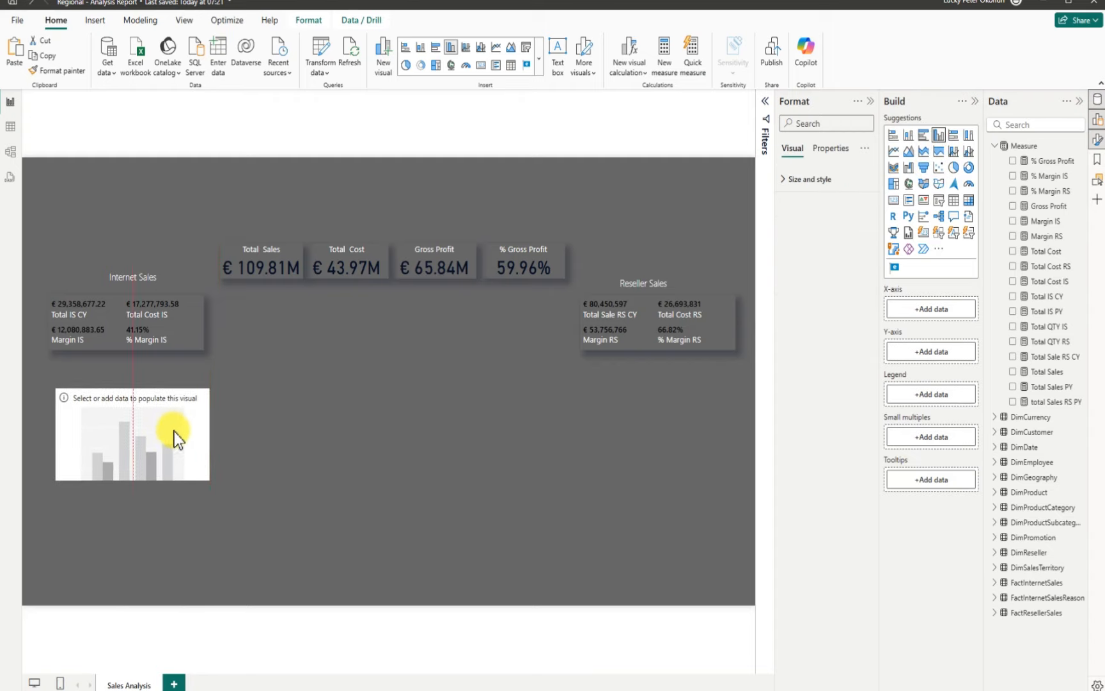
left_click_drag(211, 478, 214, 475)
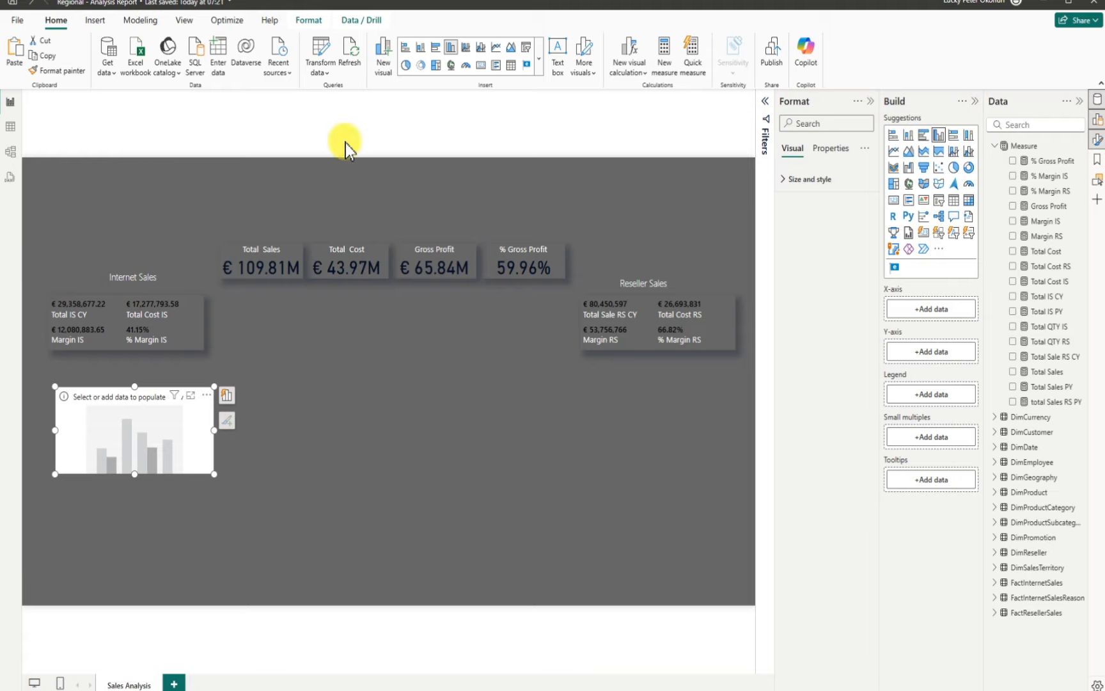
left_click(1022, 124)
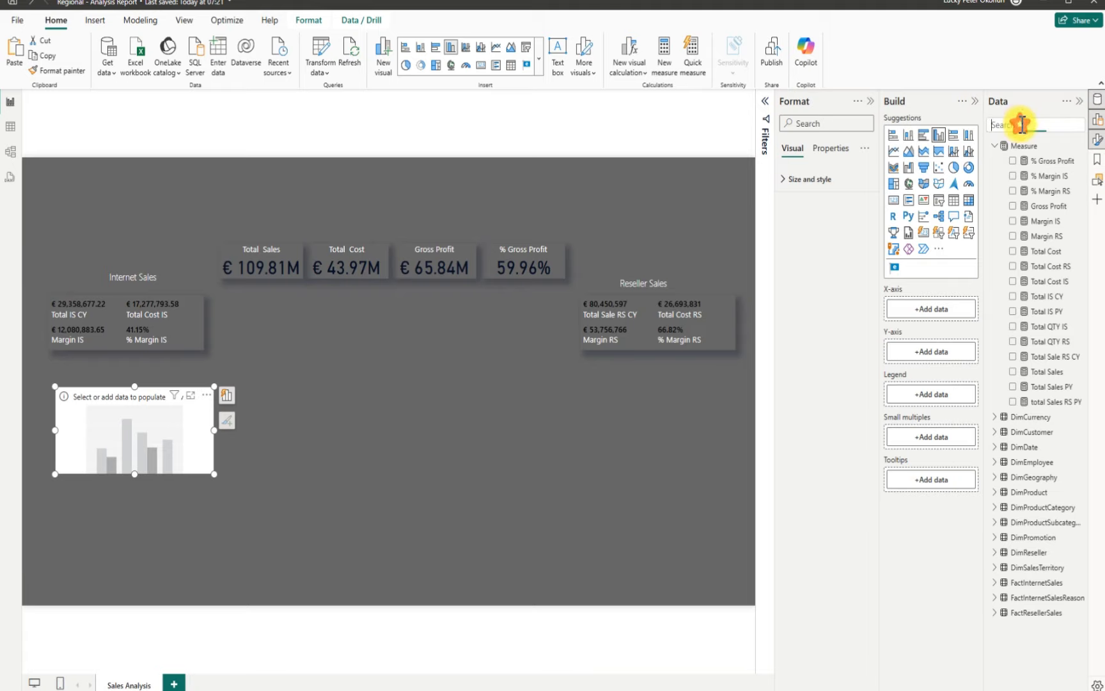
type("COUNTRY")
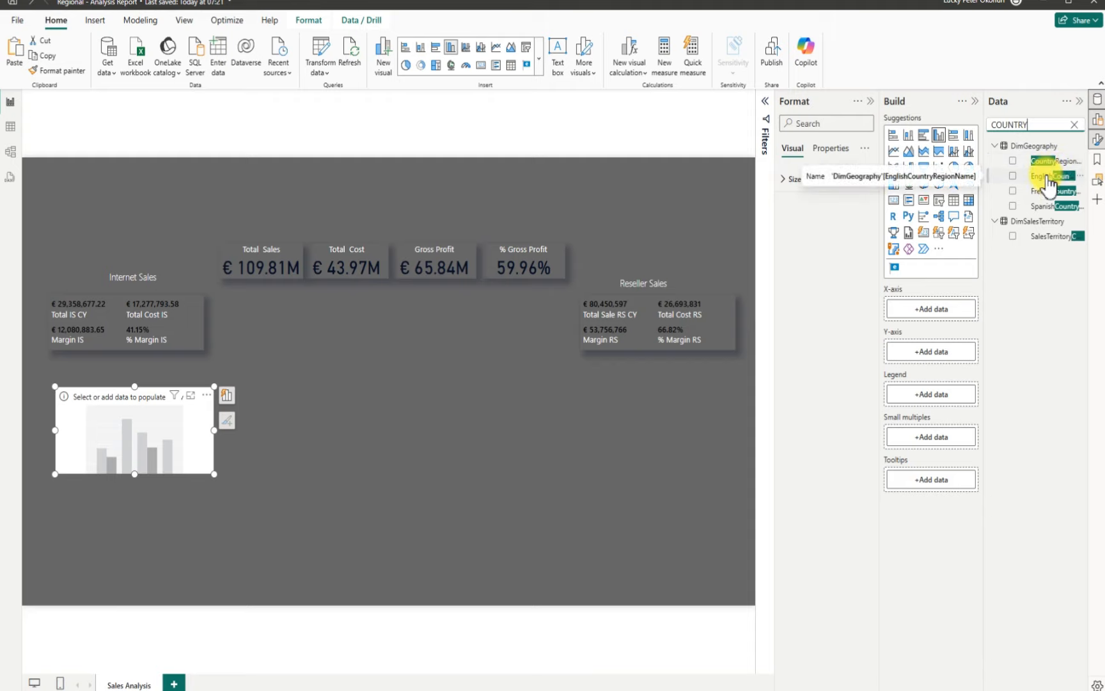
left_click(1012, 177)
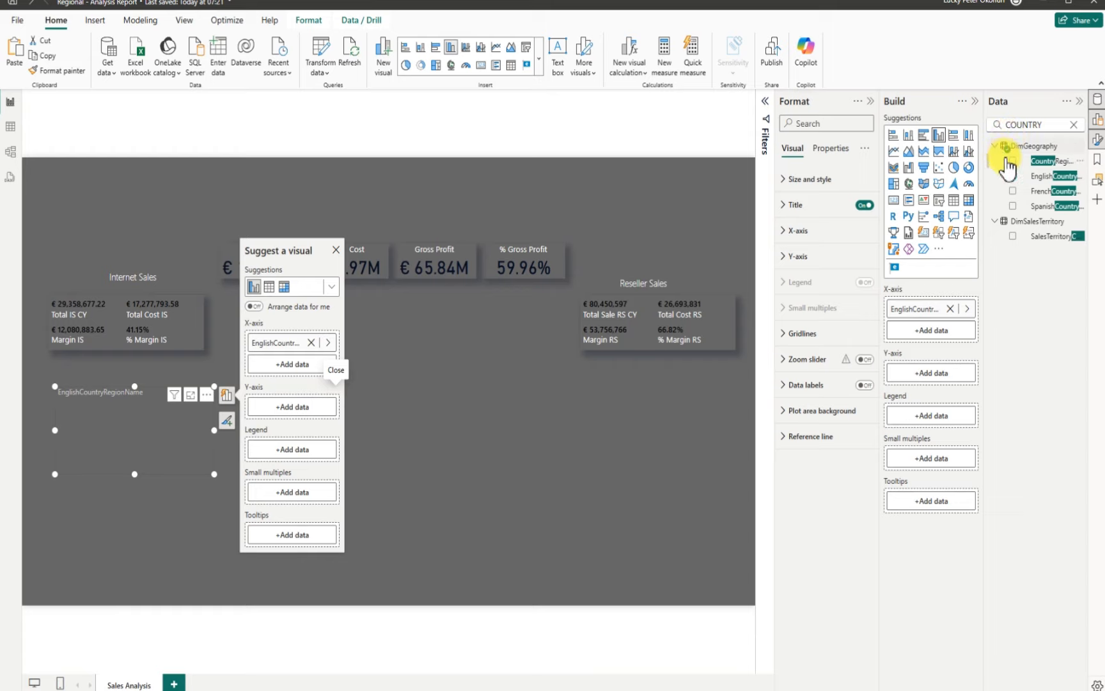
left_click(1074, 124)
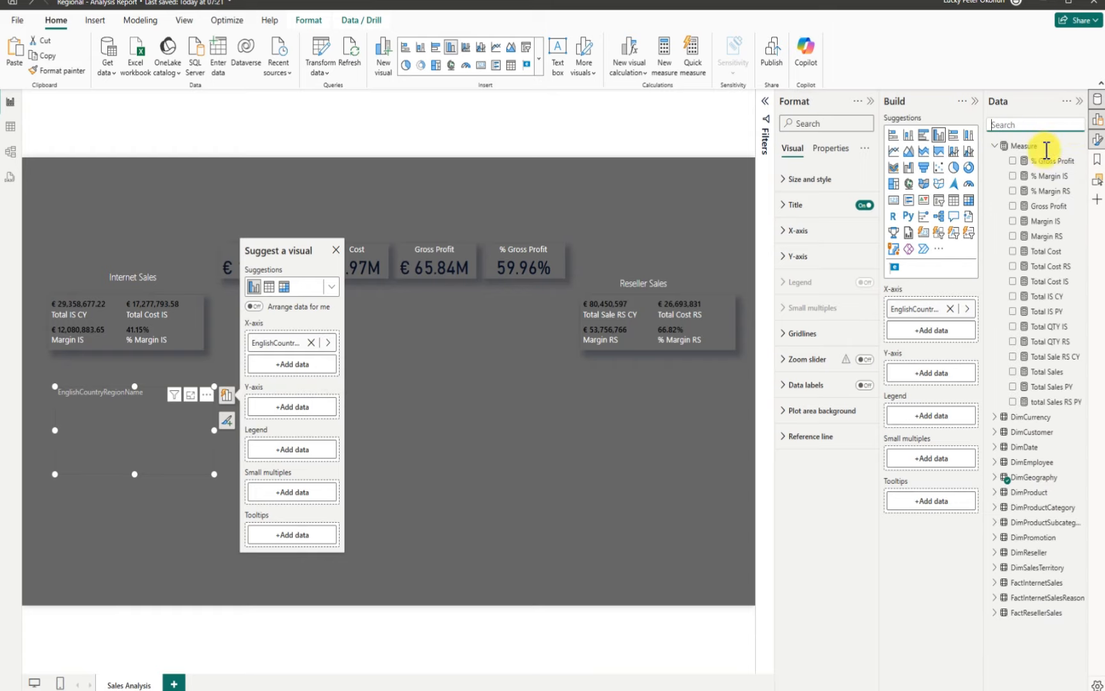
left_click(1012, 371)
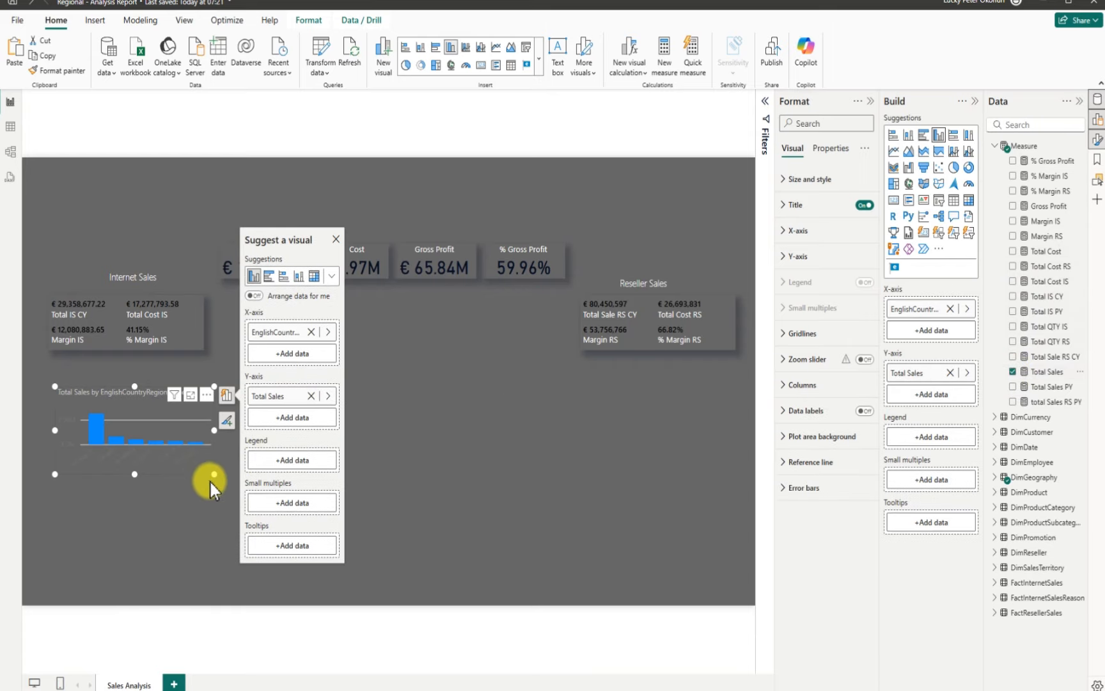
Resize the column chart to about 317 wide by 149 high and place it just under the Internet Sales card
left_click_drag(214, 474, 244, 478)
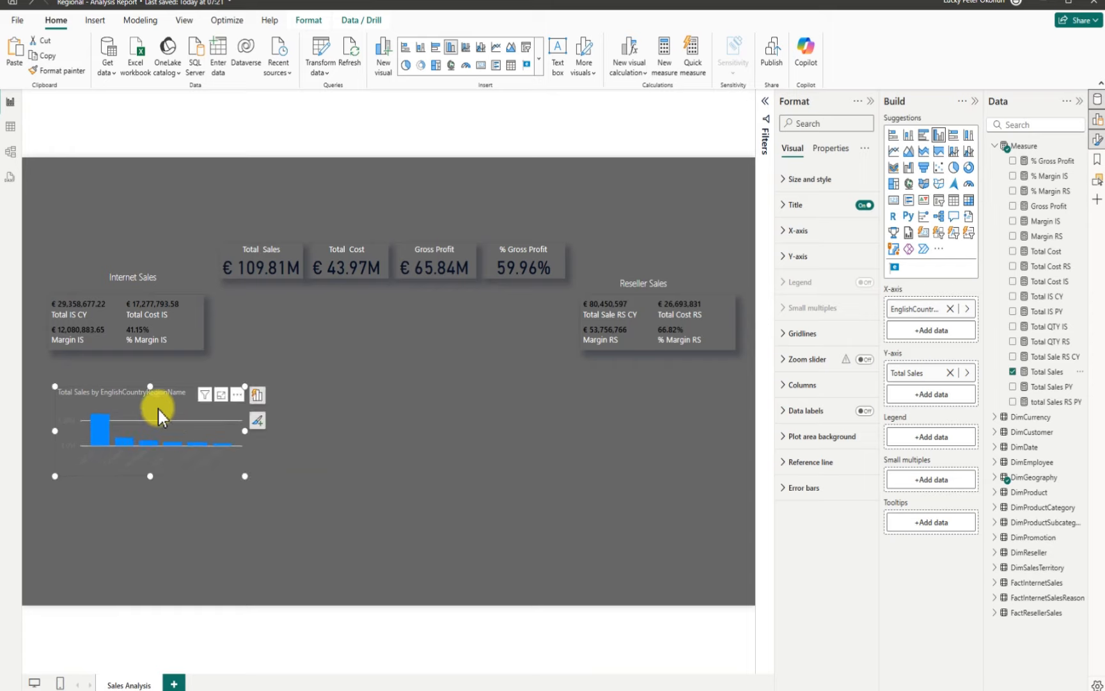
left_click_drag(158, 410, 322, 317)
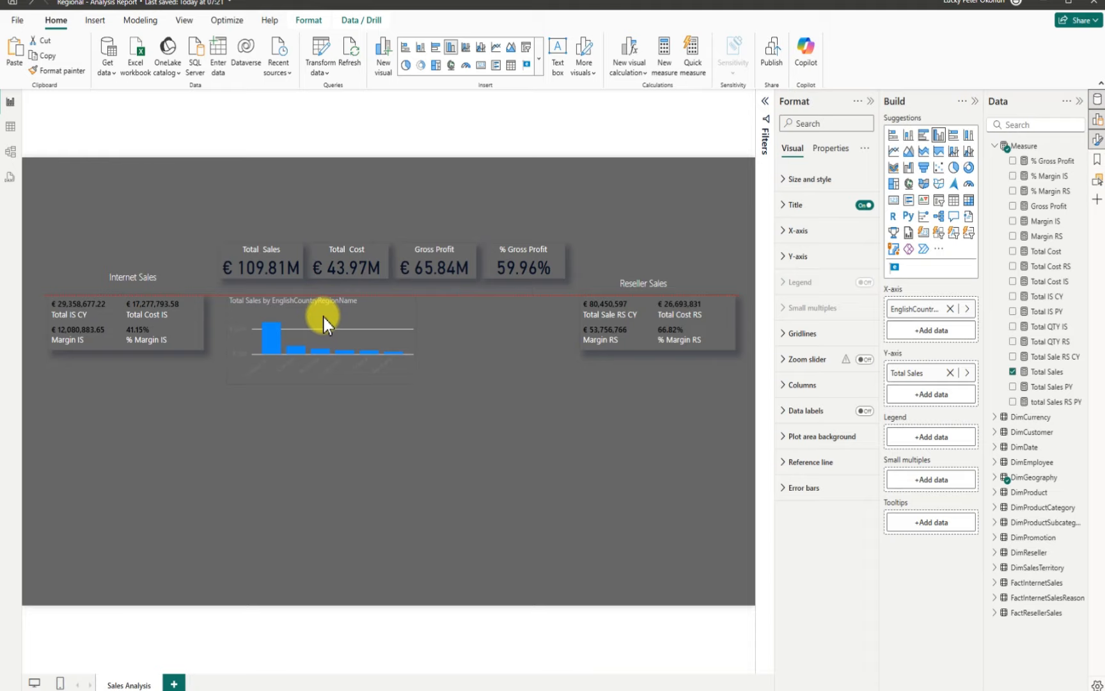
left_click_drag(324, 316, 135, 390)
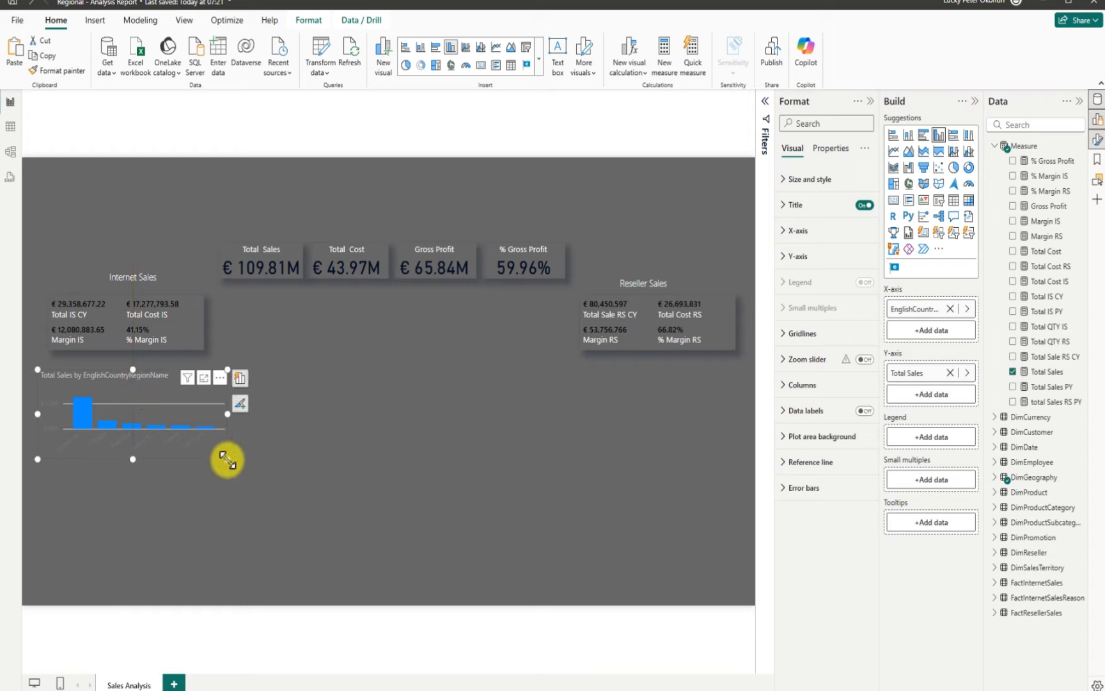
left_click_drag(227, 461, 216, 466)
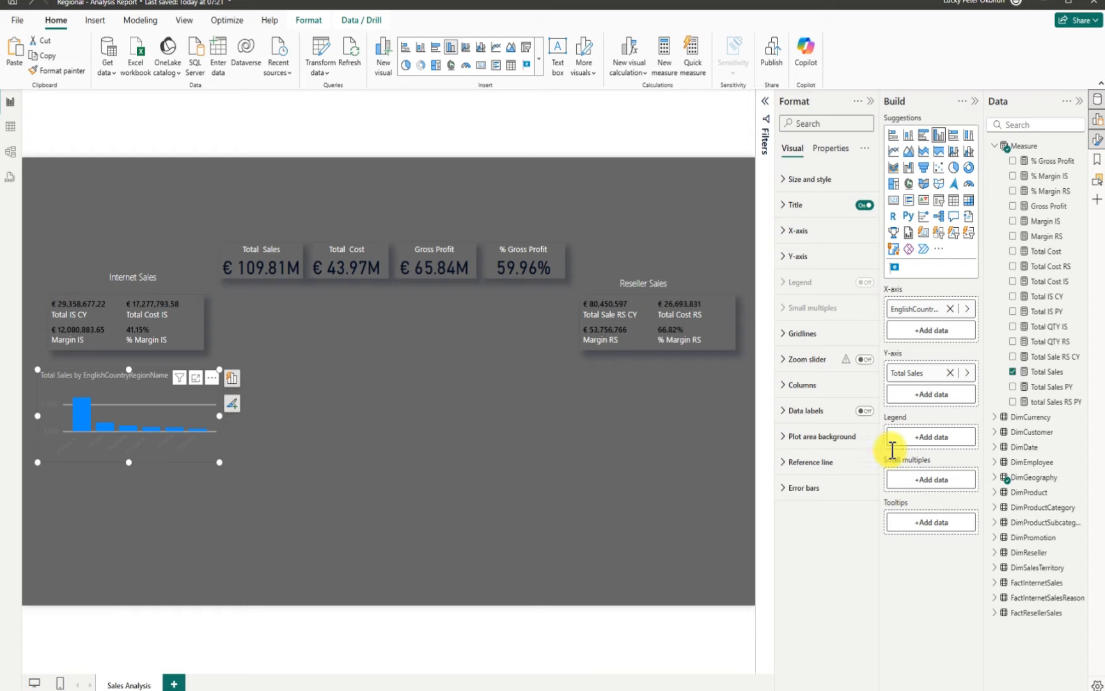
Turn on the shadow for the column chart
left_click(781, 178)
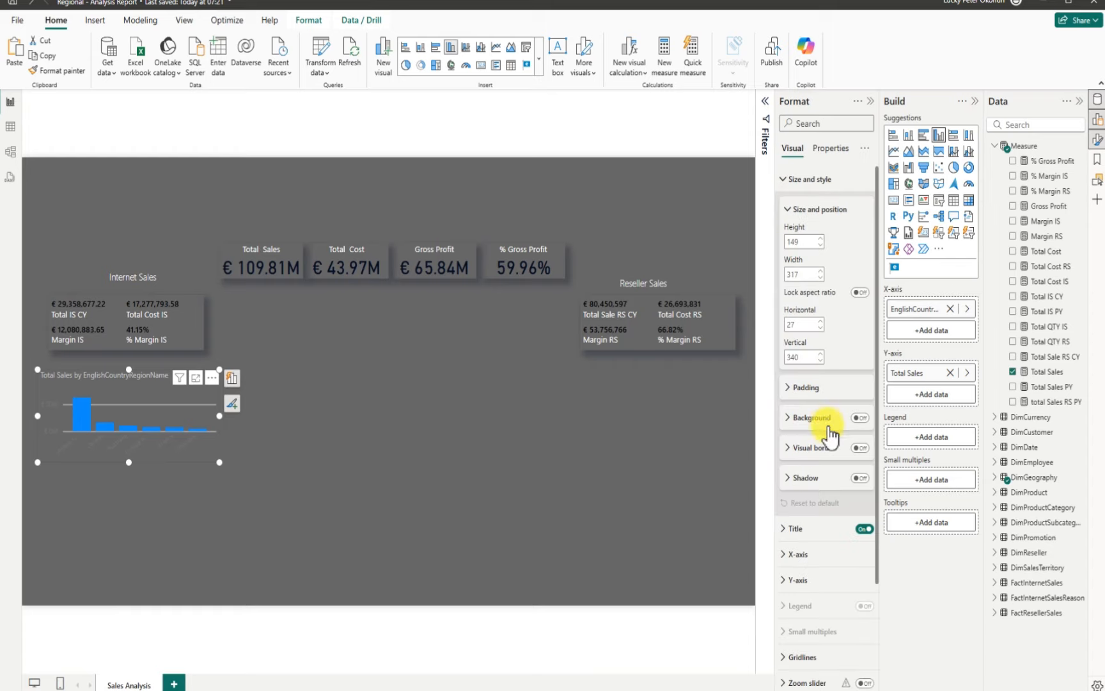
left_click(859, 477)
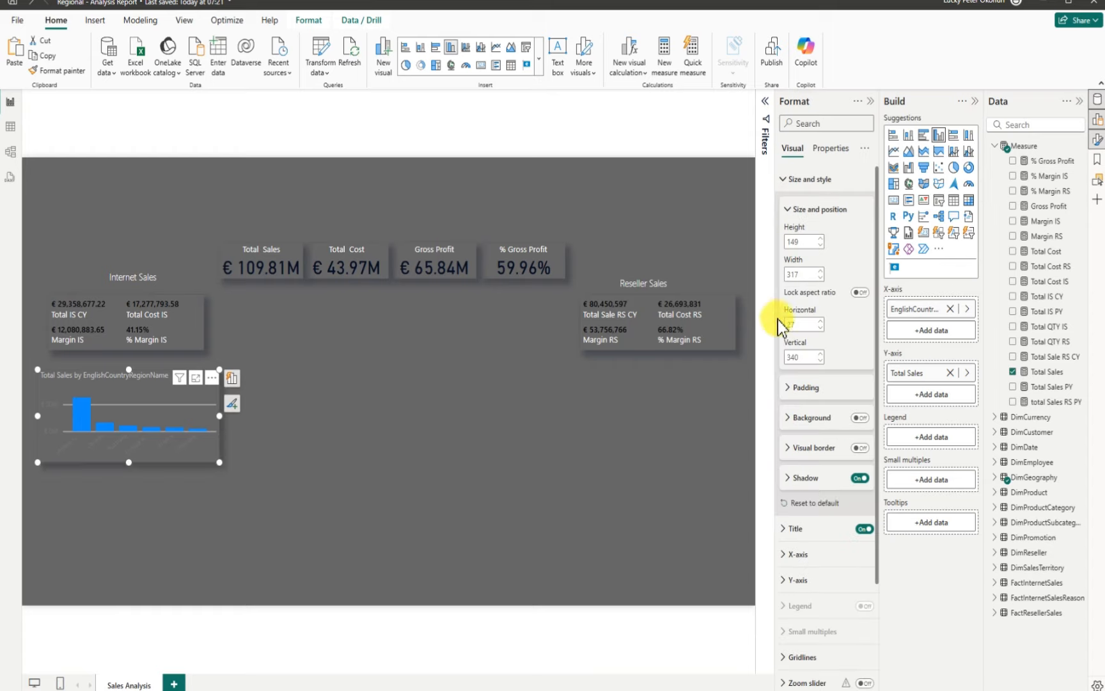
left_click(781, 178)
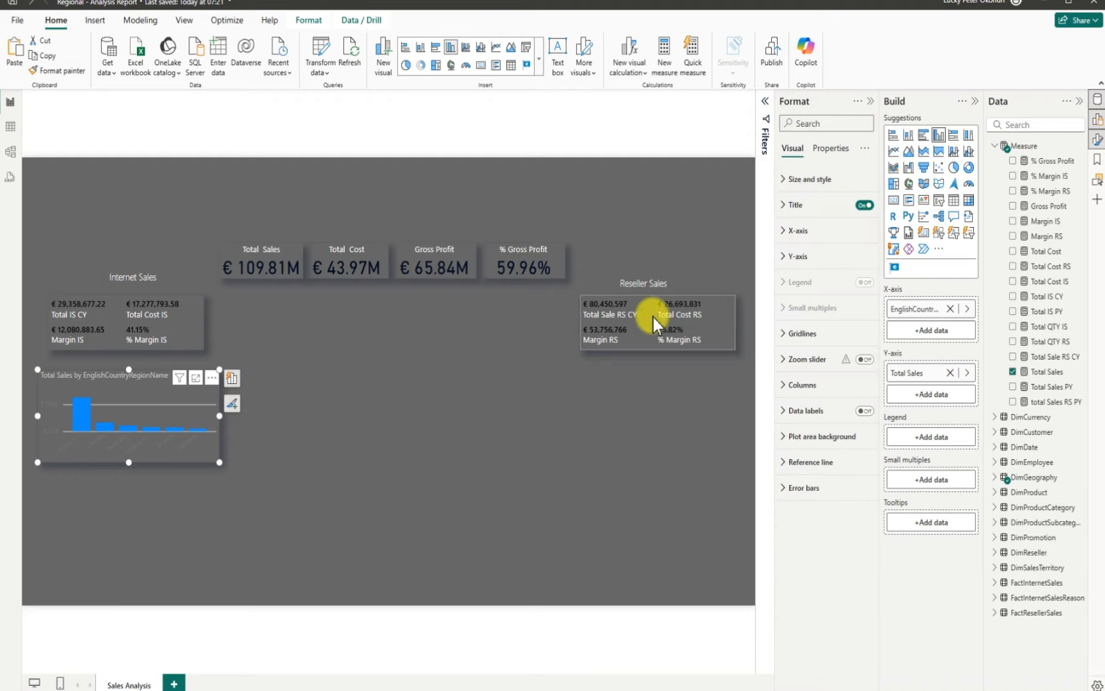
Change the column chart's title text to "Total Sales by Country"
left_click(783, 204)
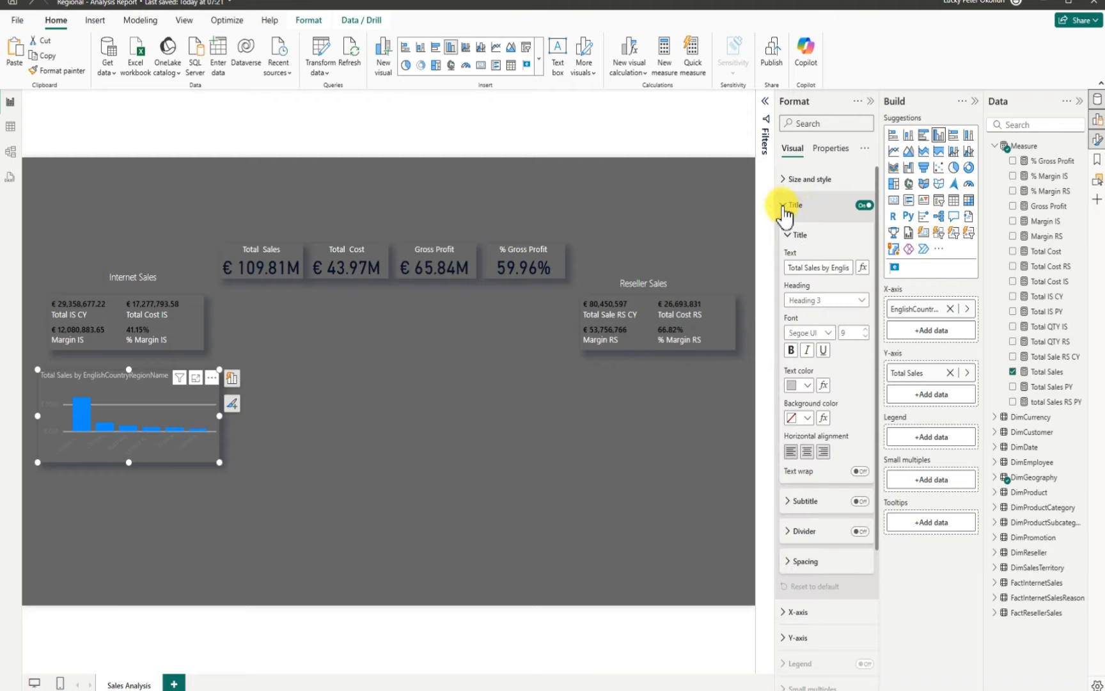
double_click(834, 271)
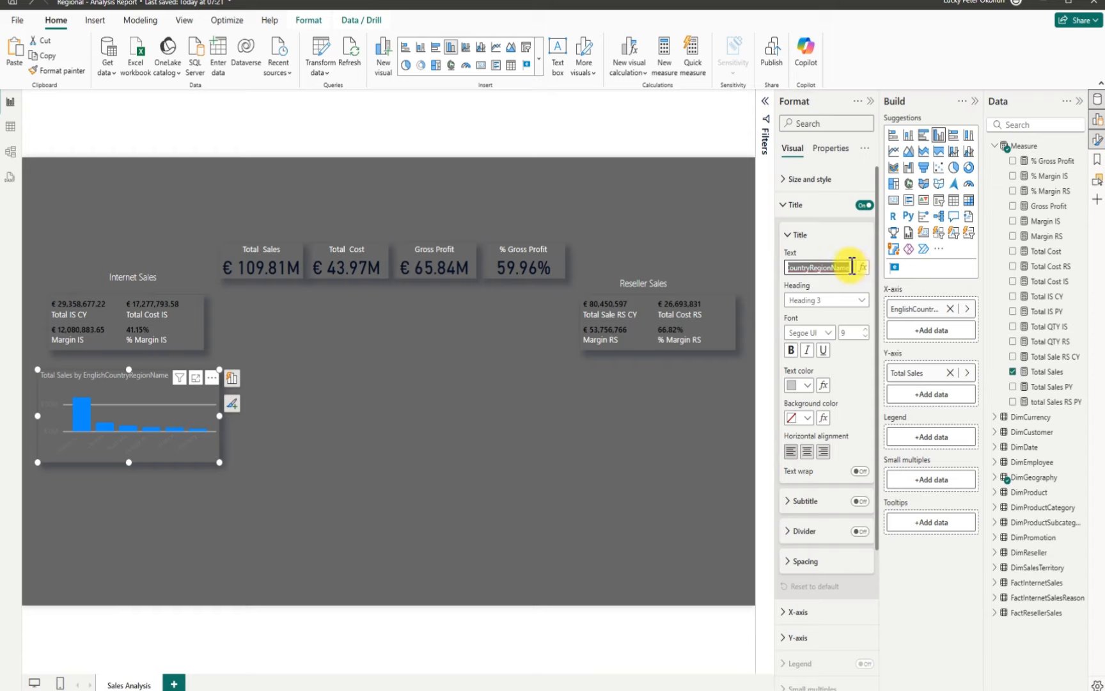
type("E")
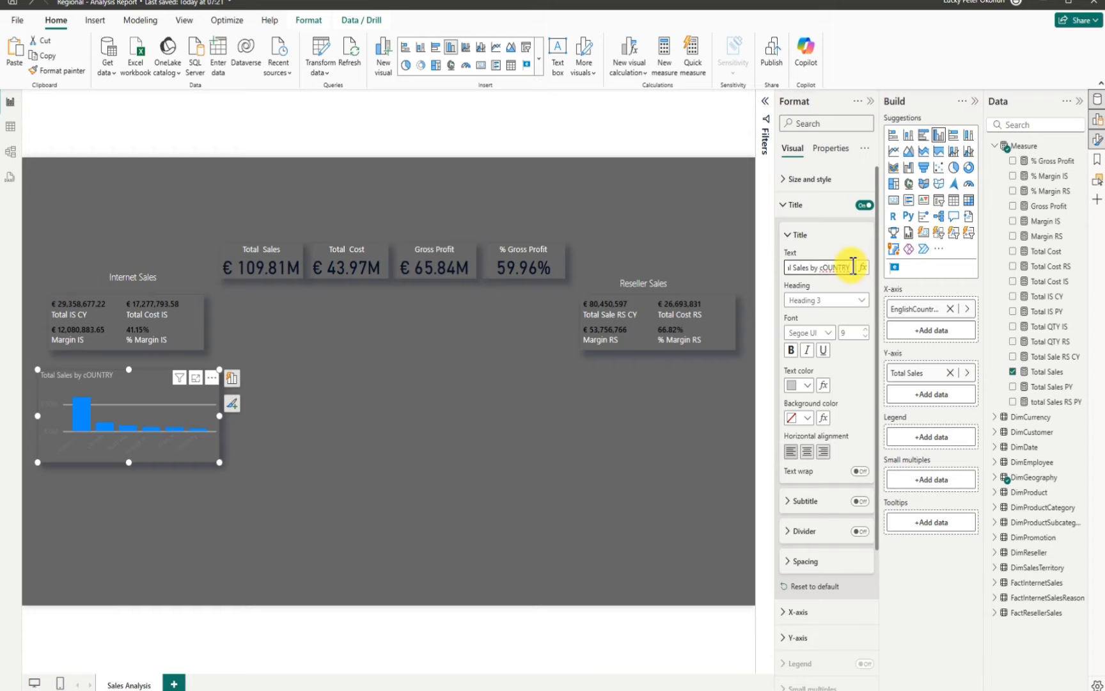
key("BackSpace")
key("BackSpace")
key("BackSpace")
key("BackSpace")
key("BackSpace")
key("BackSpace")
key("BackSpace")
key("BackSpace")
key("BackSpace")
key("BackSpace")
key("BackSpace")
key("BackSpace")
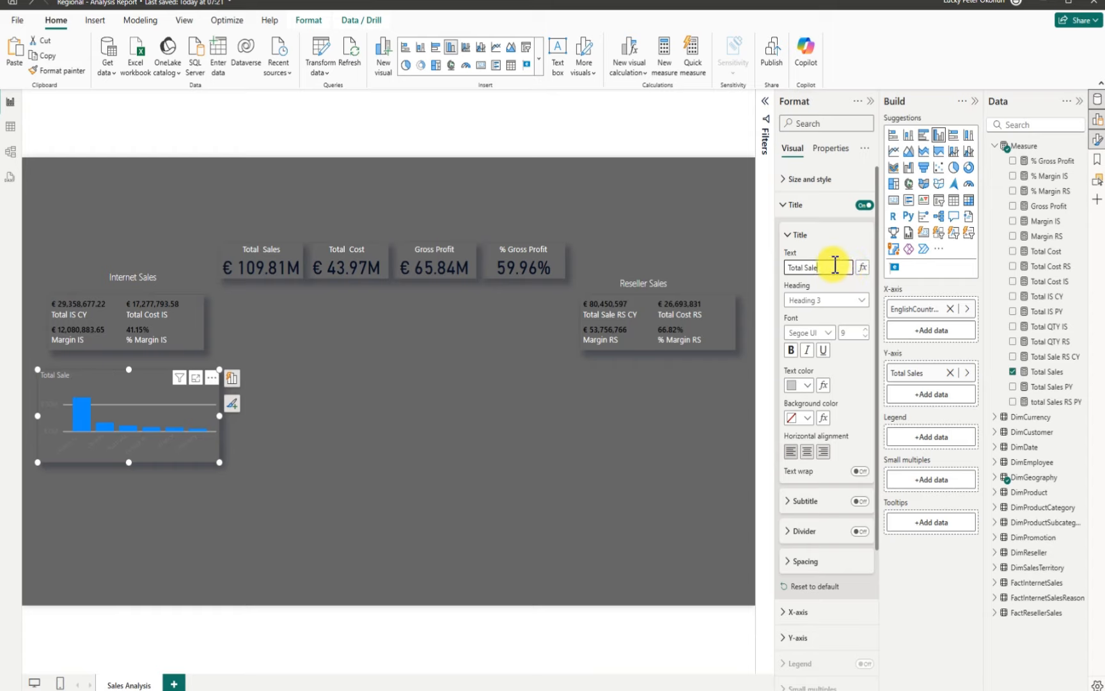
type("S BY cOUNTRY")
key("BackSpace")
key("BackSpace")
key("BackSpace")
key("BackSpace")
type("tr")
Center the chart title and set its text color to white
left_click(807, 451)
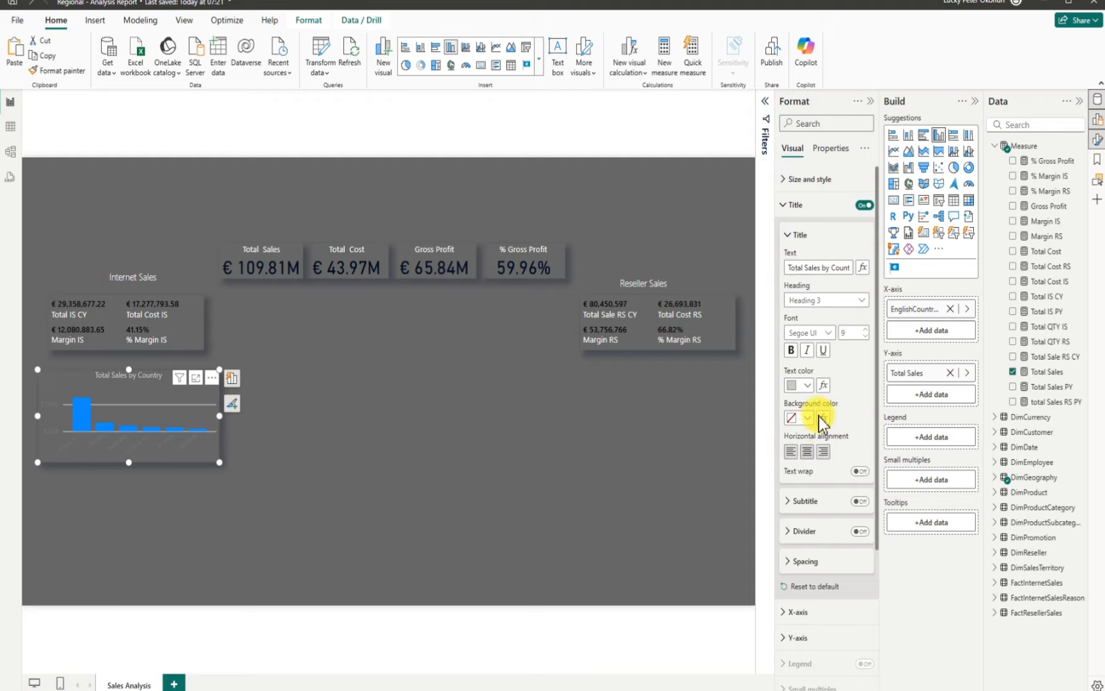
left_click(807, 385)
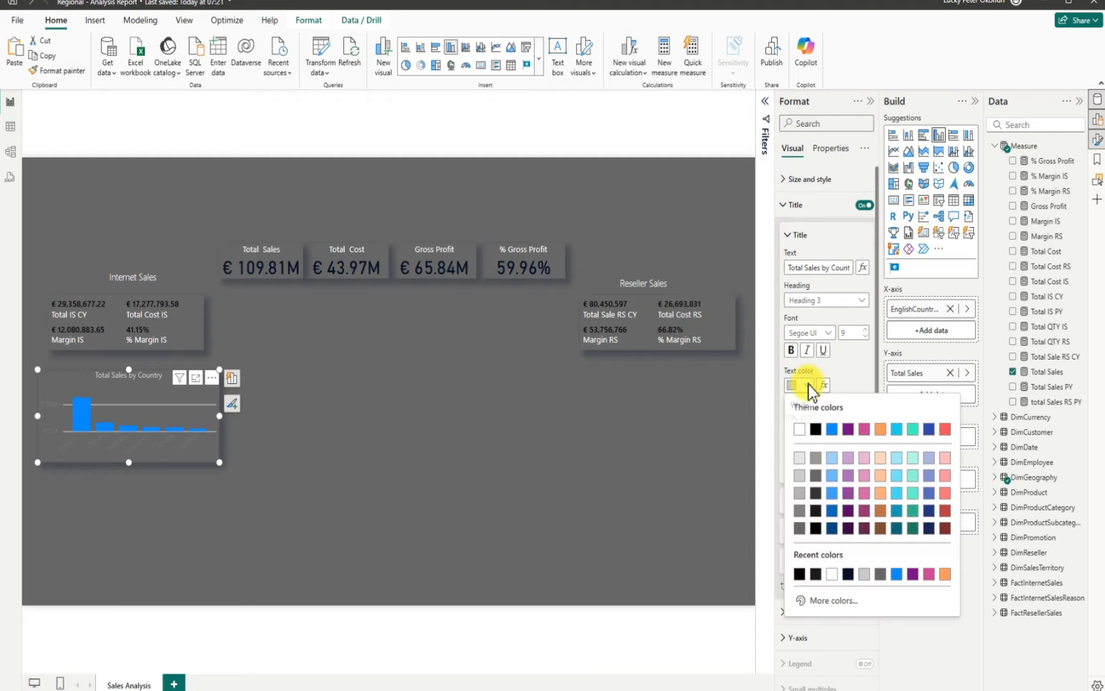
left_click(799, 429)
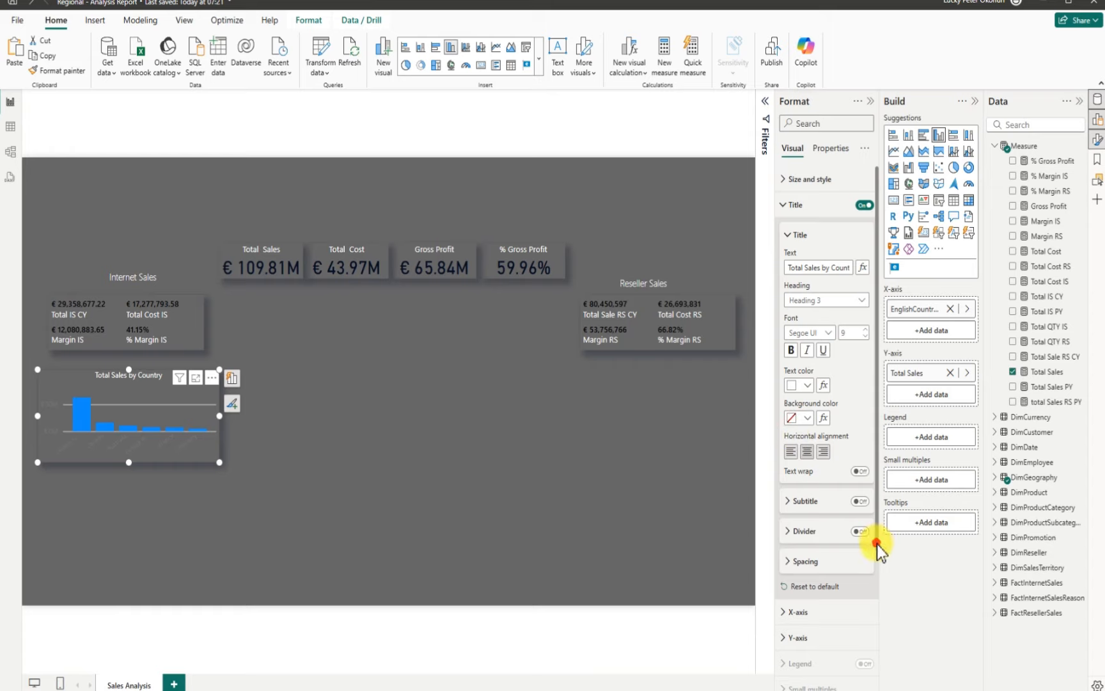
Turn off the horizontal gridlines and the Y-axis values of the Total Sales by Country chart
left_click_drag(877, 547, 886, 687)
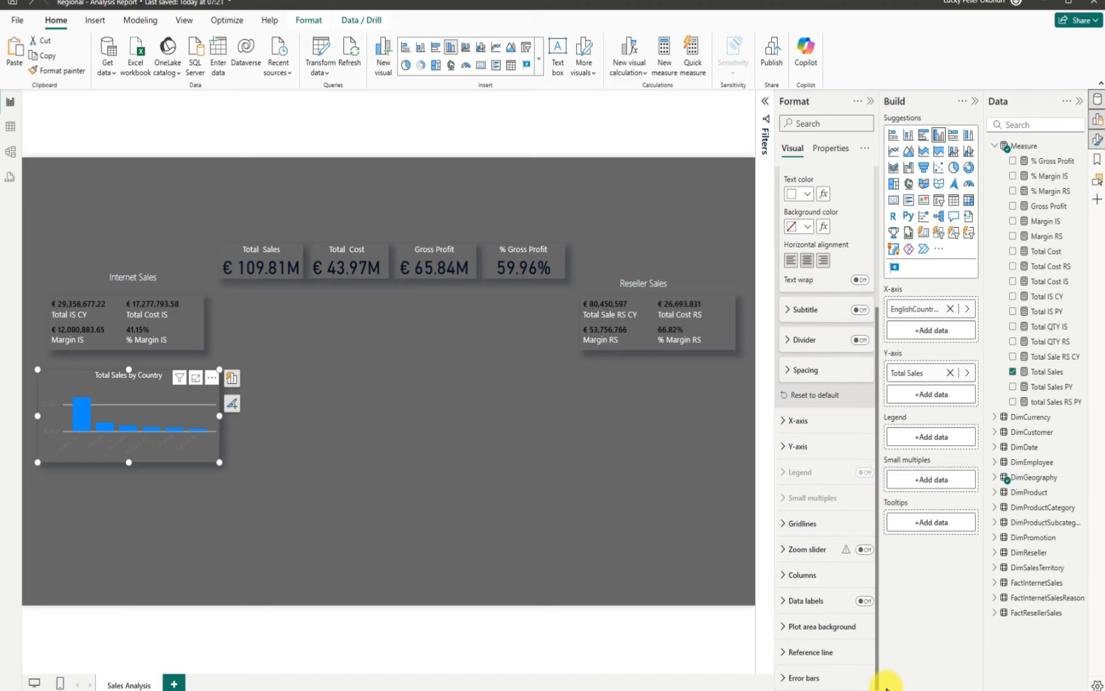
left_click(783, 524)
left_click(860, 554)
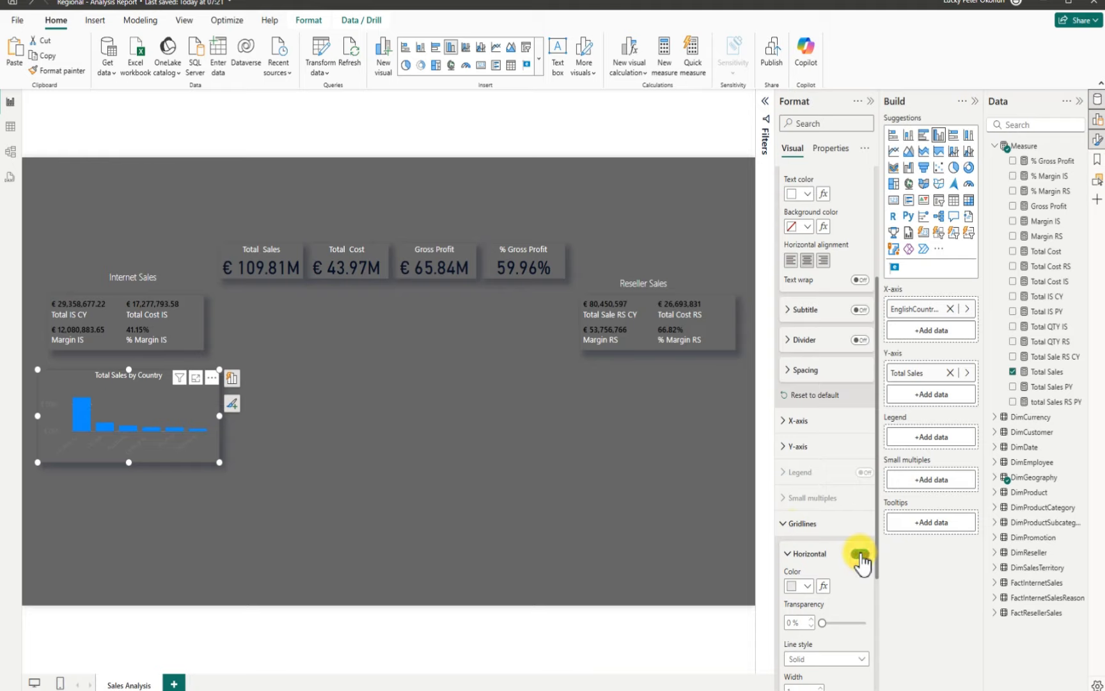
left_click(783, 448)
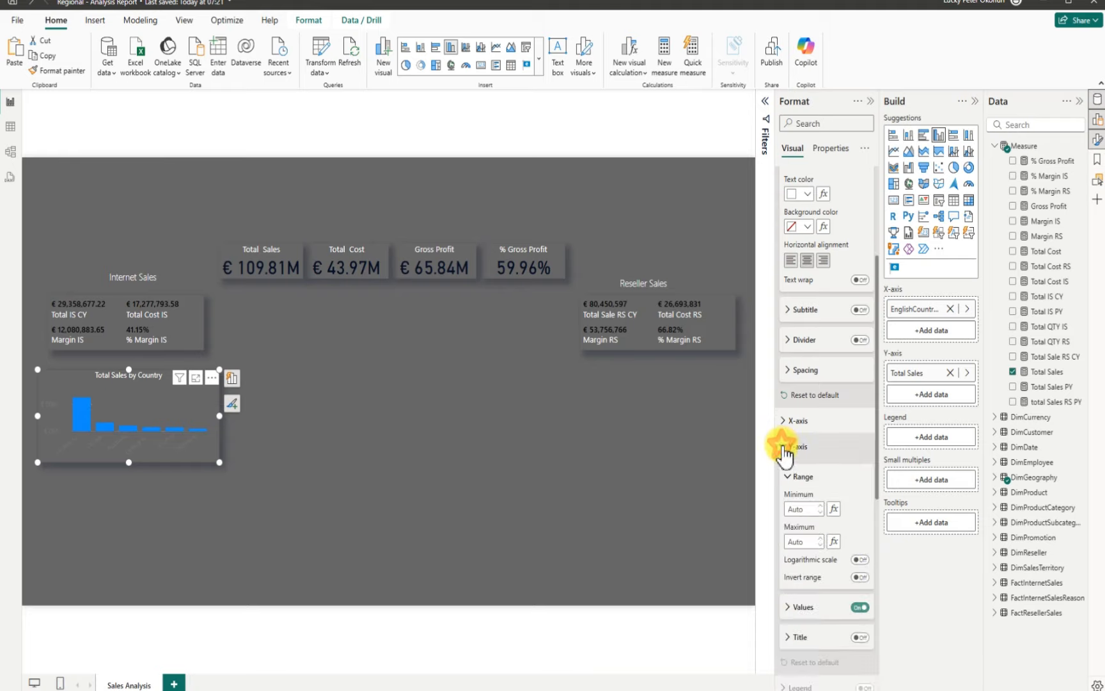
left_click(860, 607)
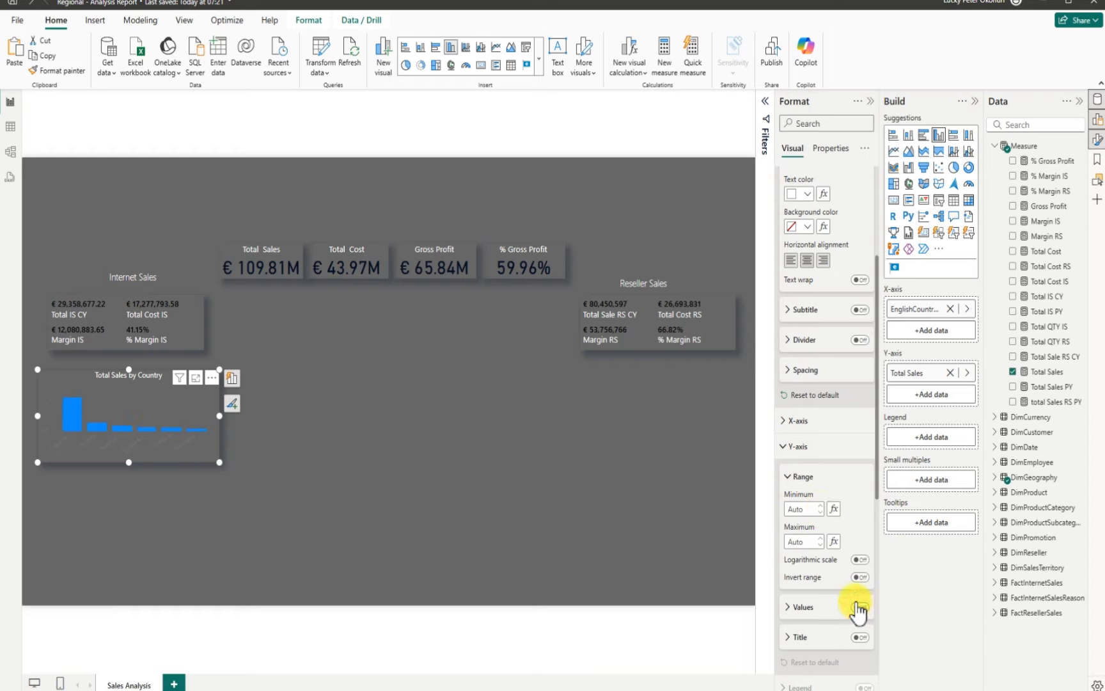
Set the color of the chart's X-axis values to white
left_click(785, 421)
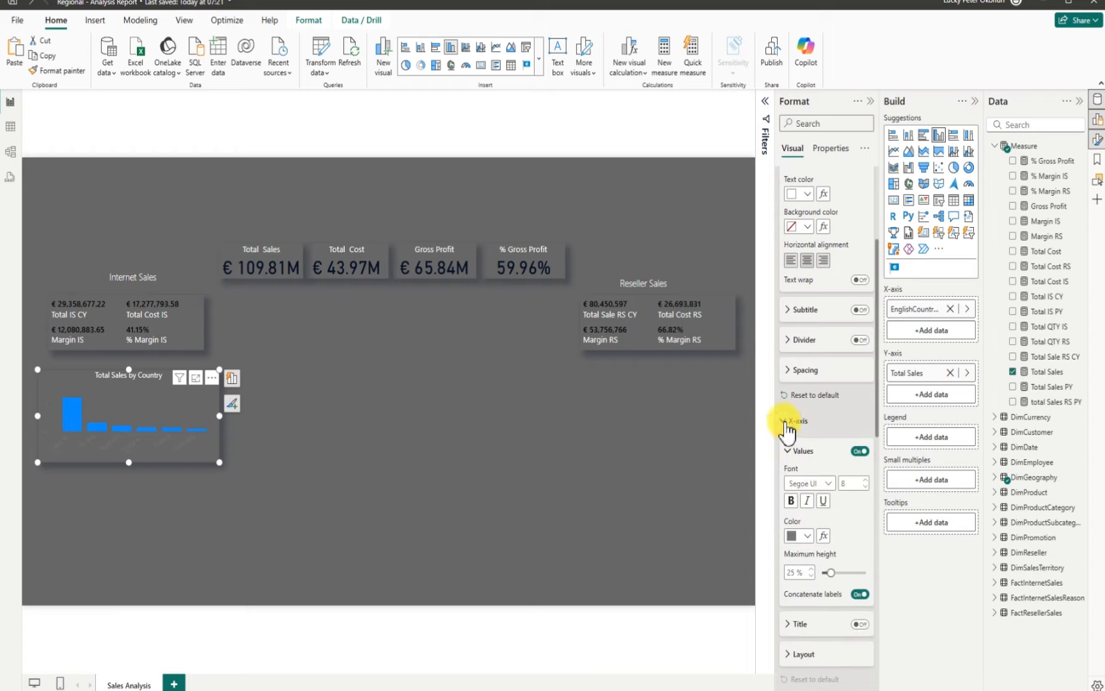
left_click(808, 537)
left_click(799, 335)
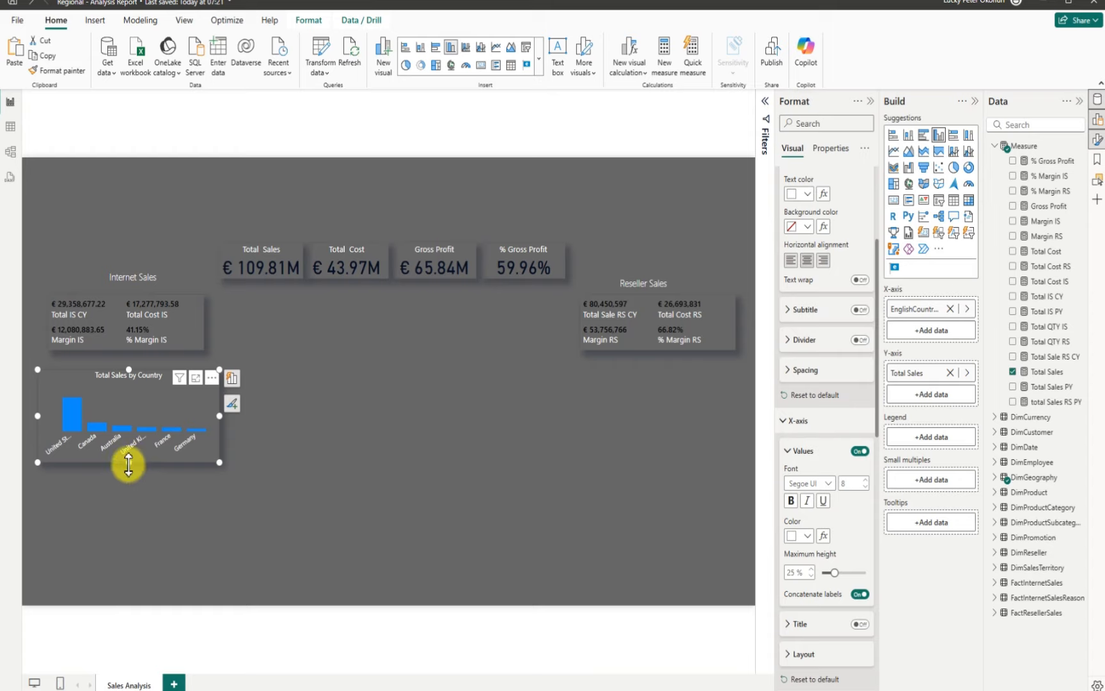
Enlarge the Total Sales by Country chart slightly in height and width so the country labels fit horizontally
left_click(125, 468)
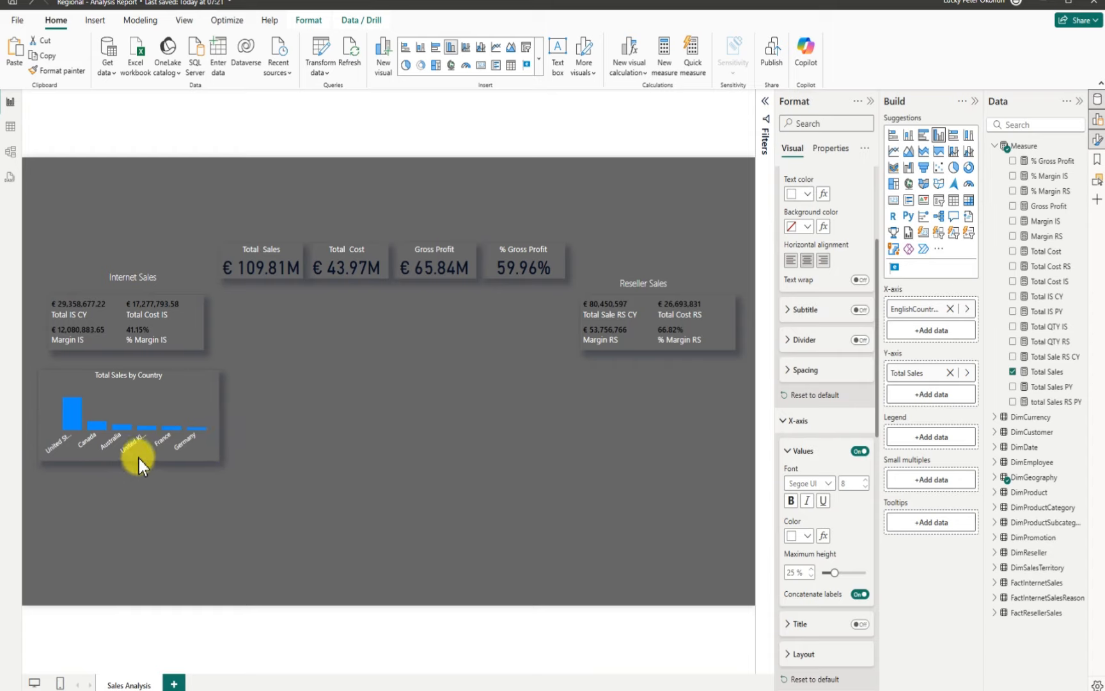
left_click_drag(139, 459, 124, 470)
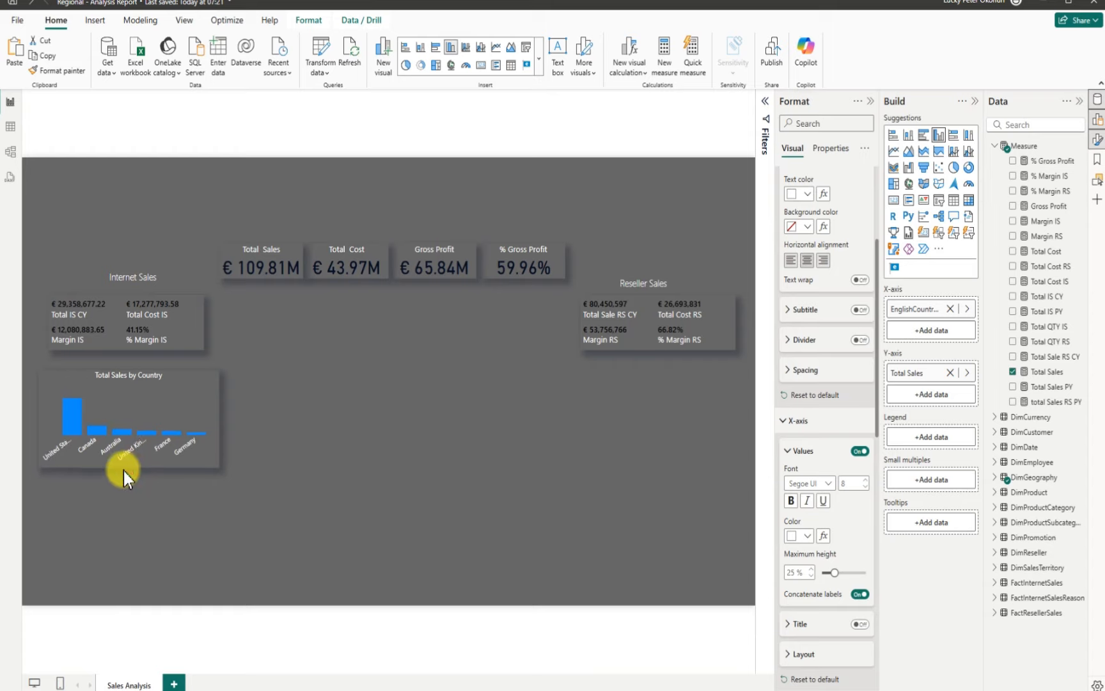
left_click_drag(217, 415, 228, 421)
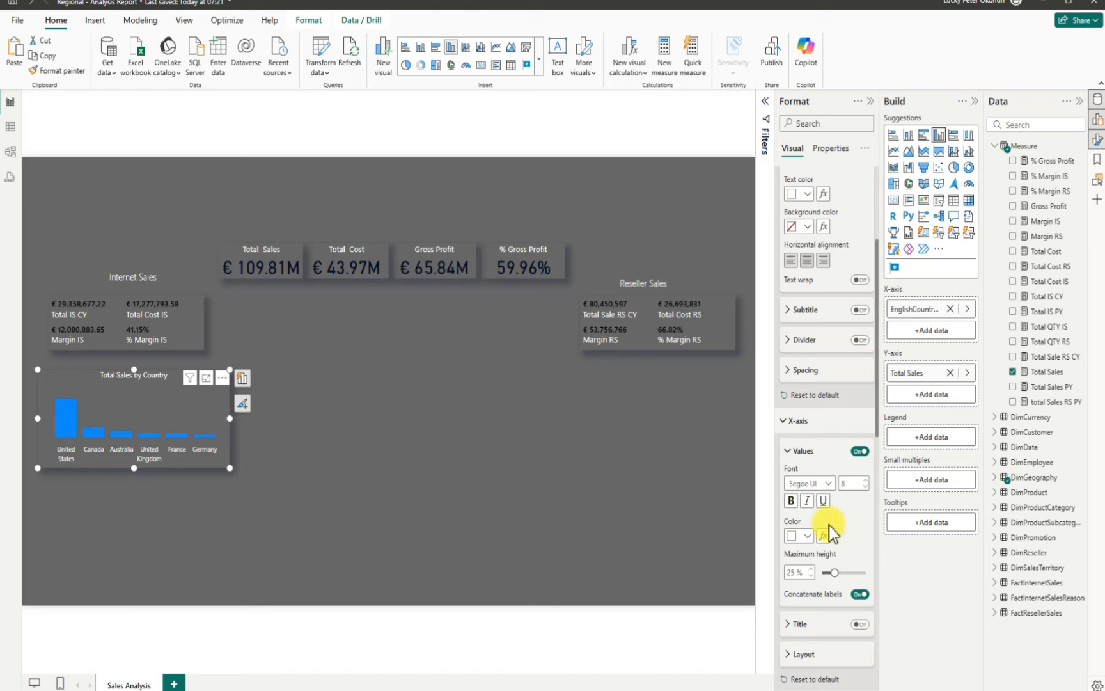
Turn on data labels for the Total Sales by Country chart and set the label values' color to white
scroll(875, 447, "down", 5)
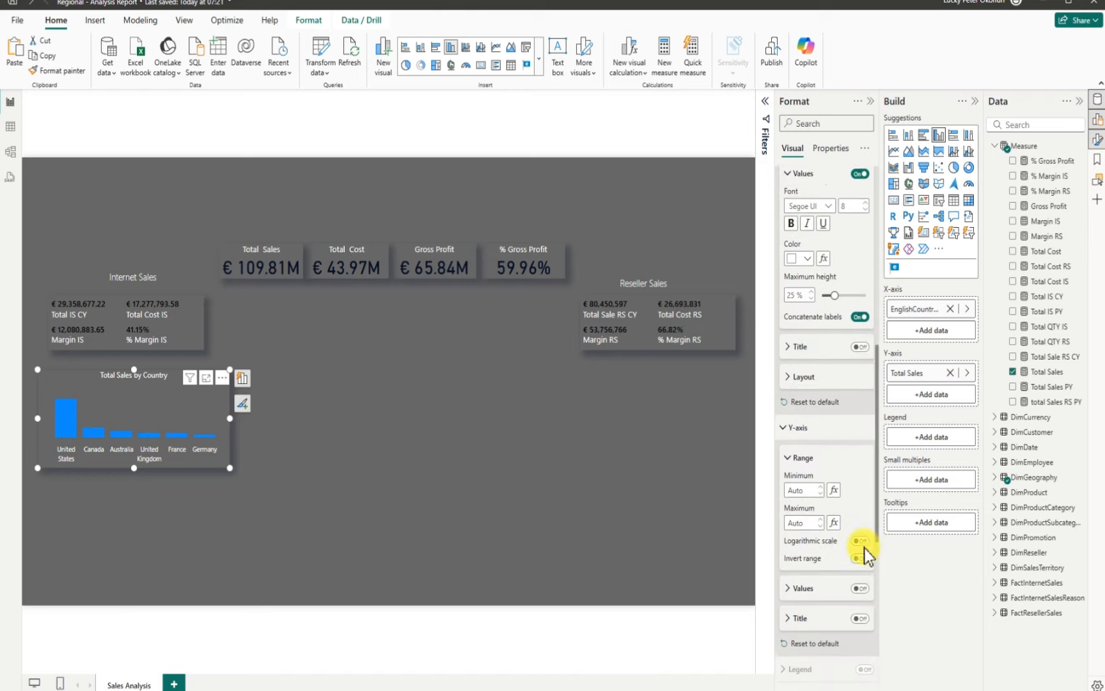
scroll(861, 556, "down", 4)
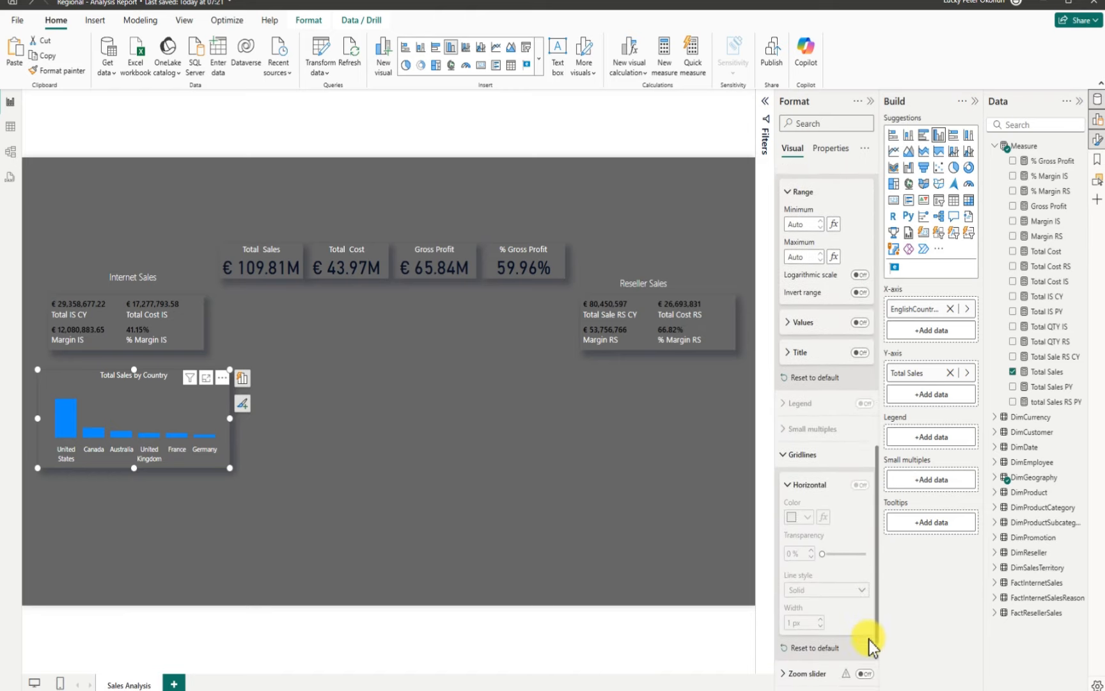
scroll(871, 668, "down", 1)
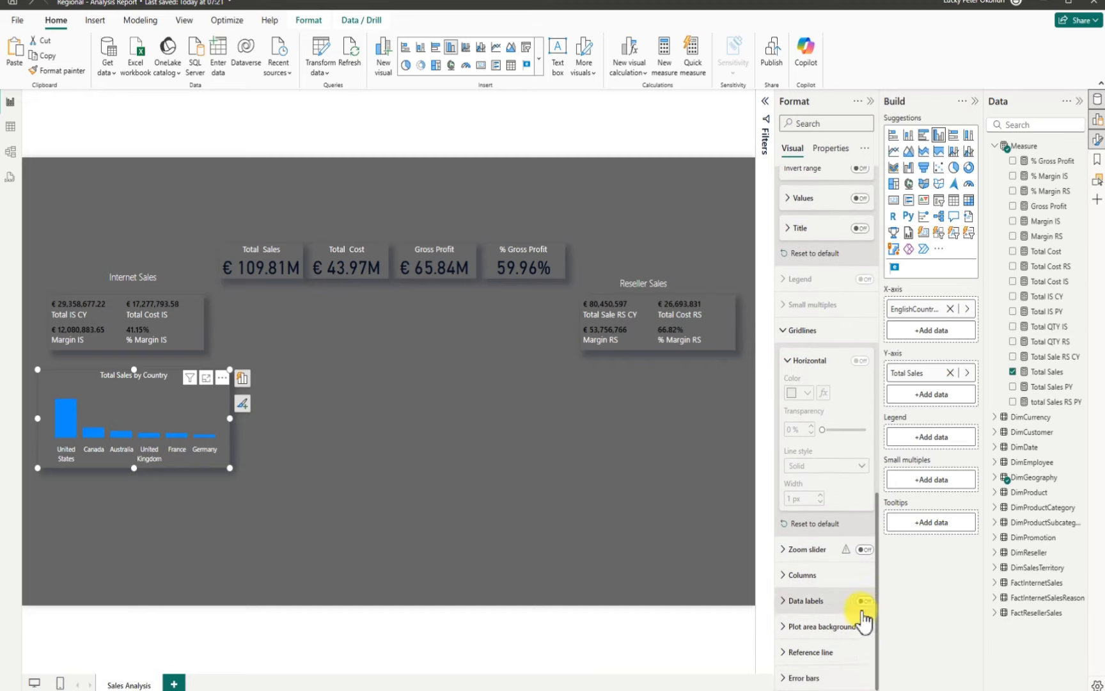
left_click(863, 601)
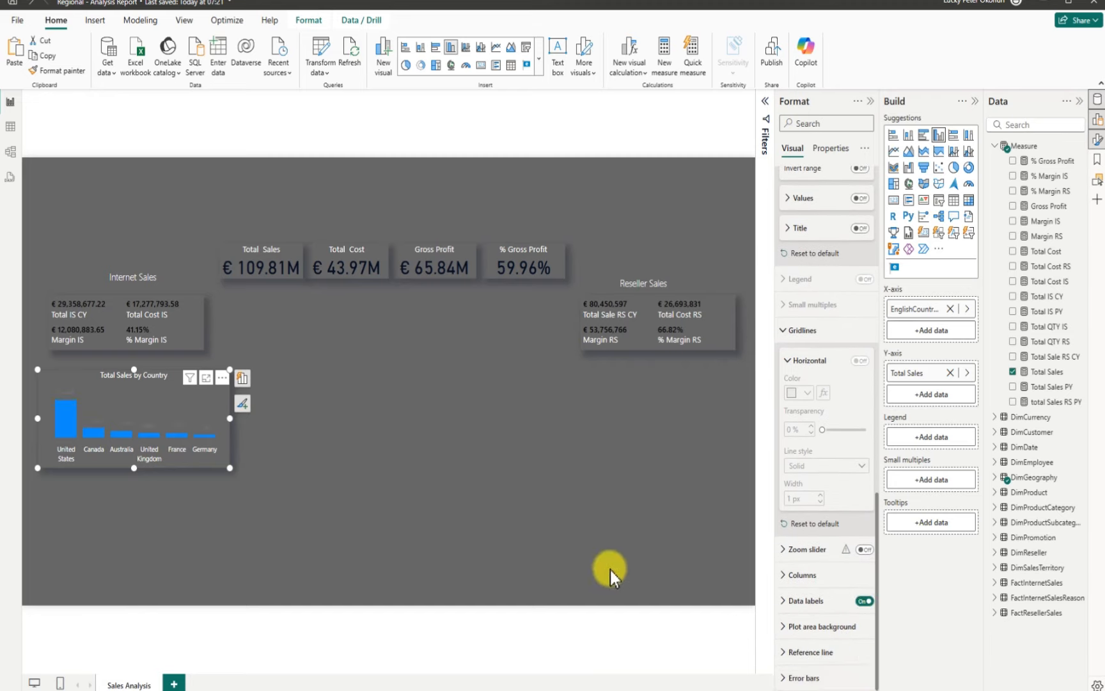
left_click(784, 600)
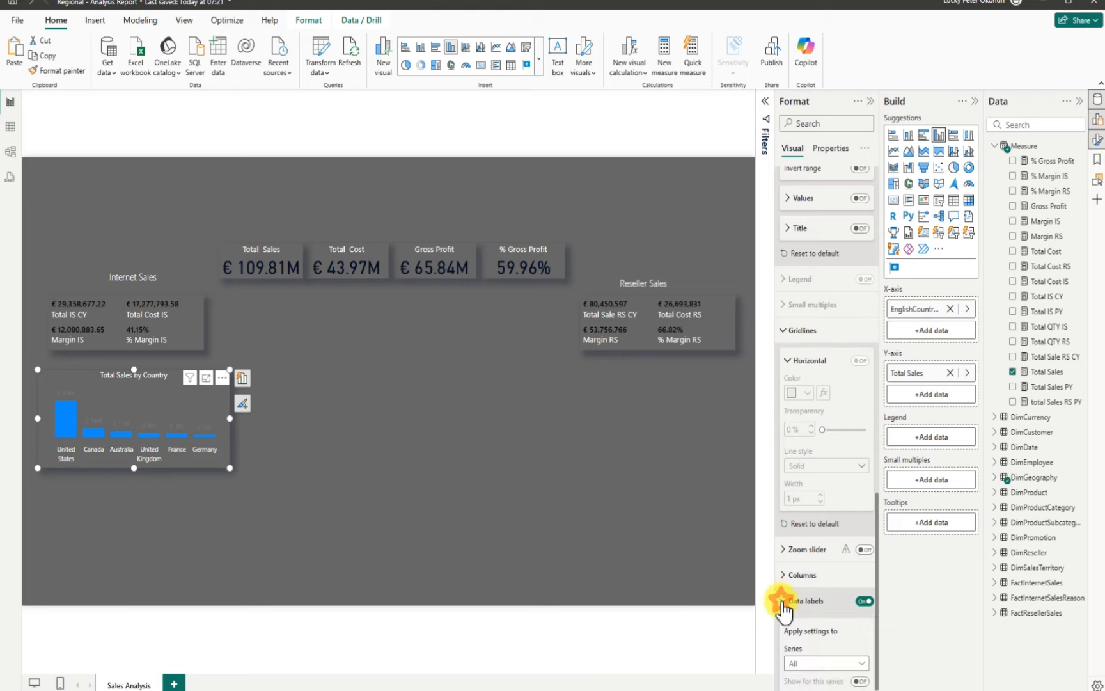
scroll(875, 592, "down", 5)
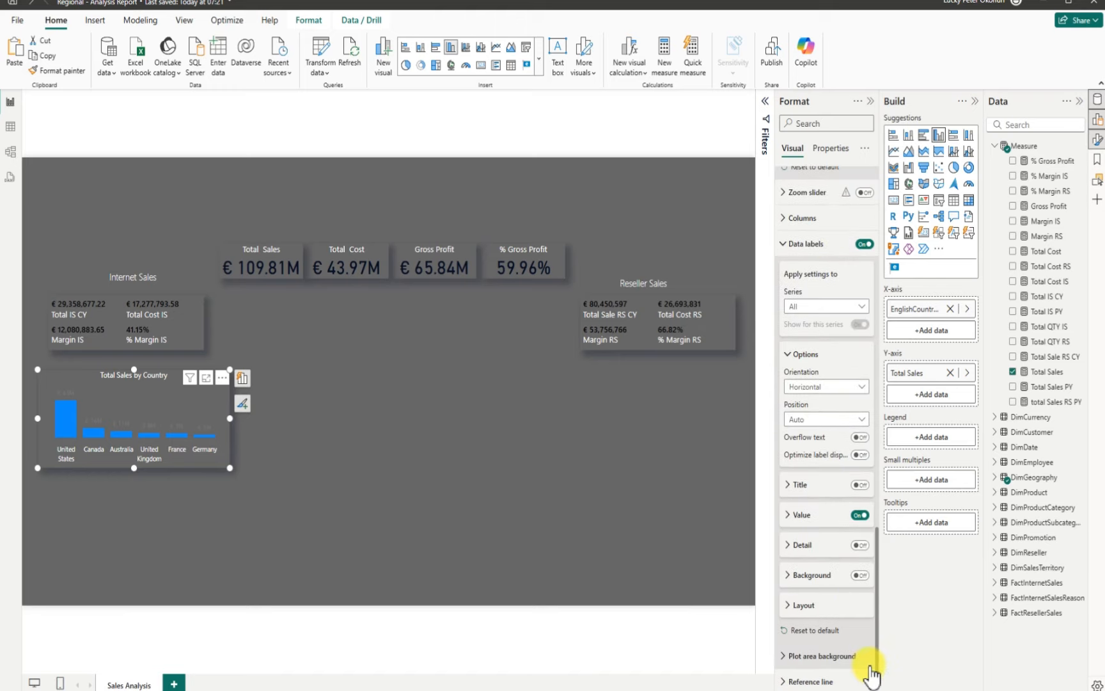
scroll(871, 671, "down", 1)
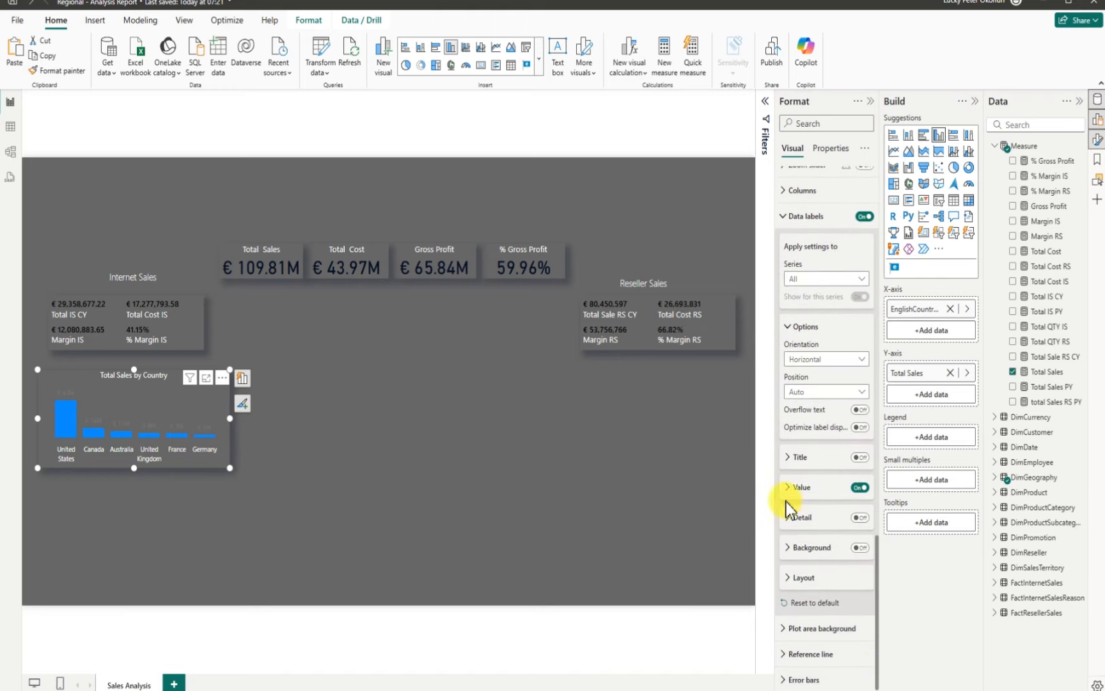
left_click(785, 487)
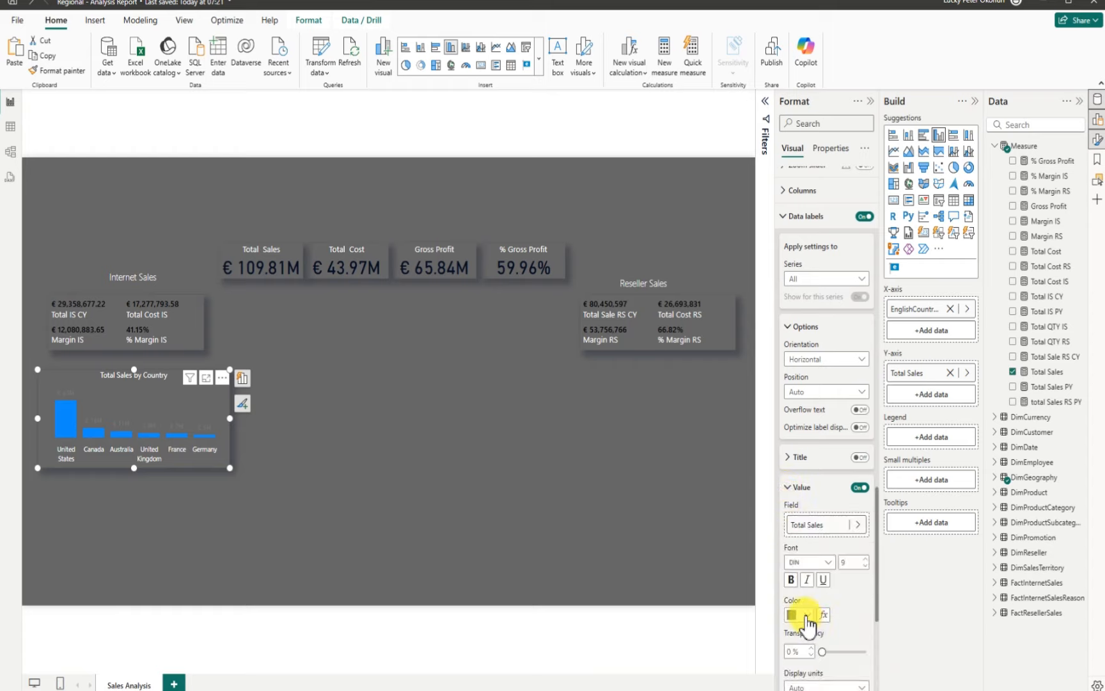
left_click(805, 615)
left_click(797, 419)
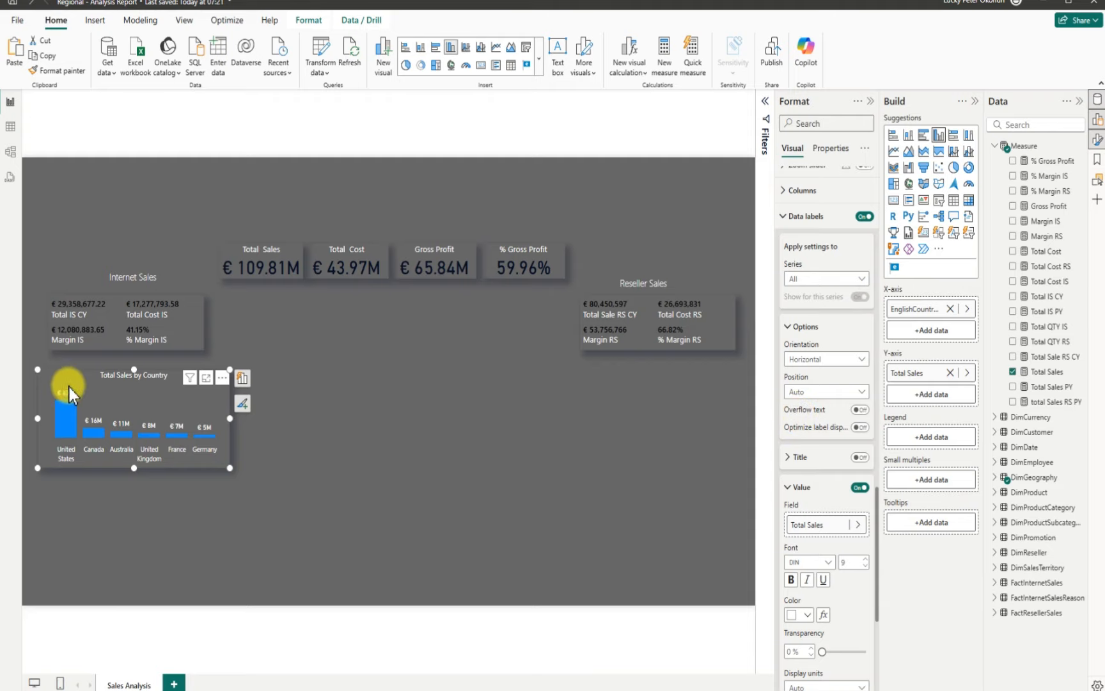
Move the Total Sales by Country chart up beside the Internet Sales card, just below the Total Sales and Total Cost cards
left_click_drag(70, 386, 248, 314)
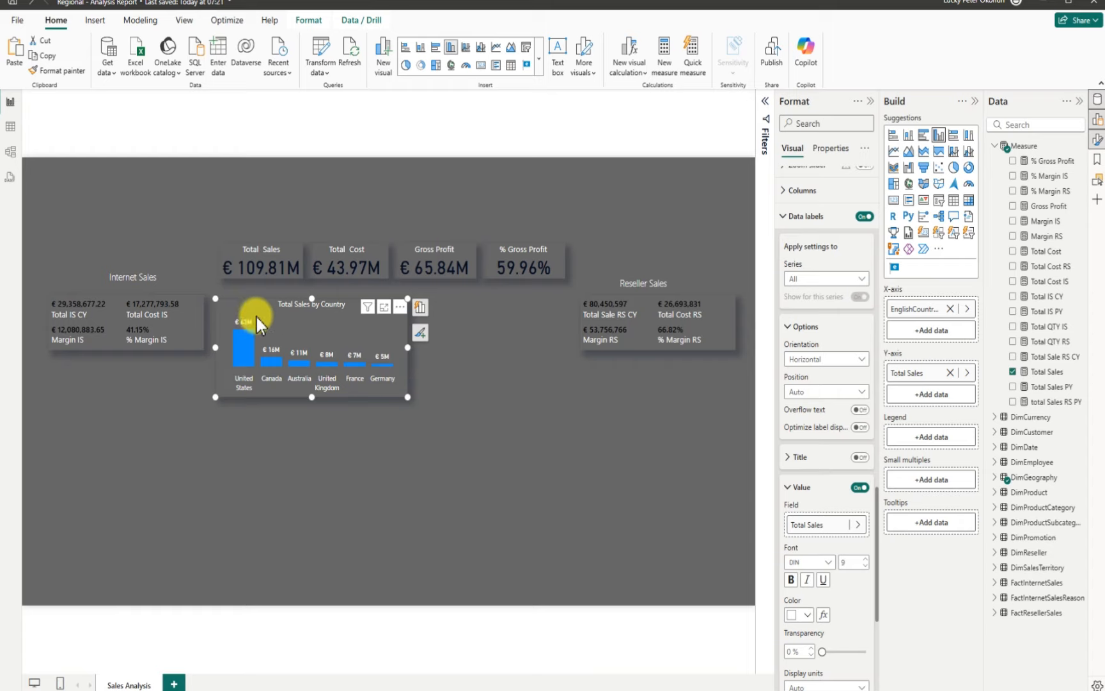
left_click_drag(254, 316, 253, 314)
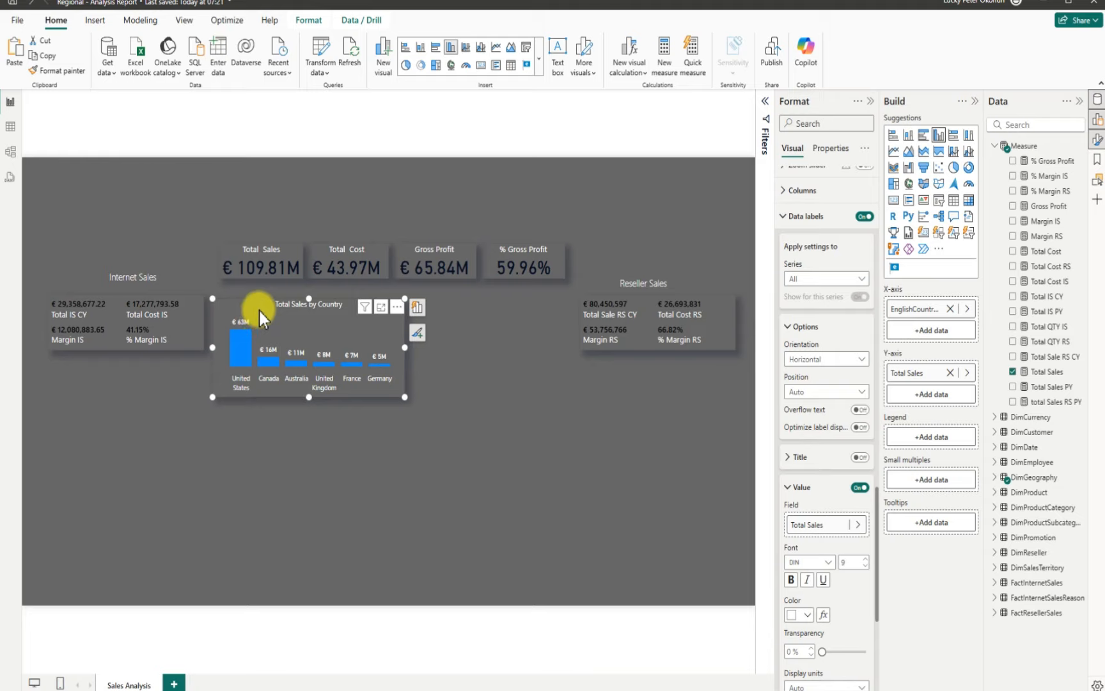
mouse_move(268, 323)
left_mouse_down()
mouse_move(271, 343)
mouse_move(267, 320)
left_mouse_up()
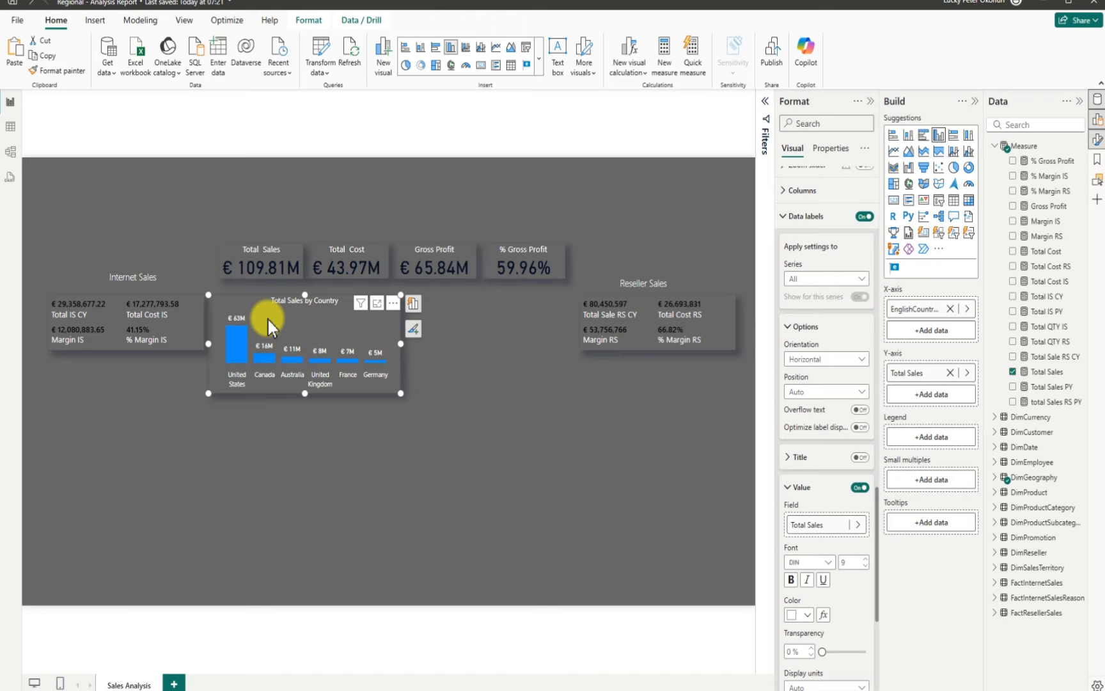
Duplicate the Total Sales by Country chart and place the copy directly to the right of the original
key("ctrl+c")
key("ctrl+v")
left_click_drag(493, 398, 463, 315)
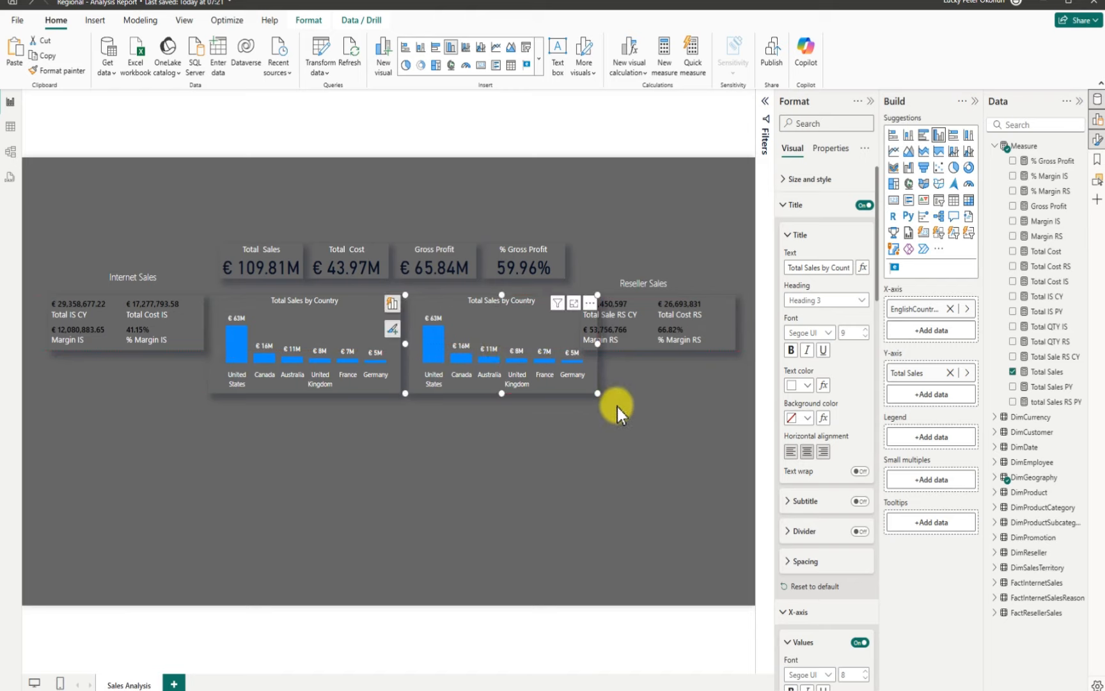
Shift the Reseller Sales card right and narrow the duplicate chart so the two no longer overlap
left_click_drag(654, 343, 662, 340)
left_click(573, 389)
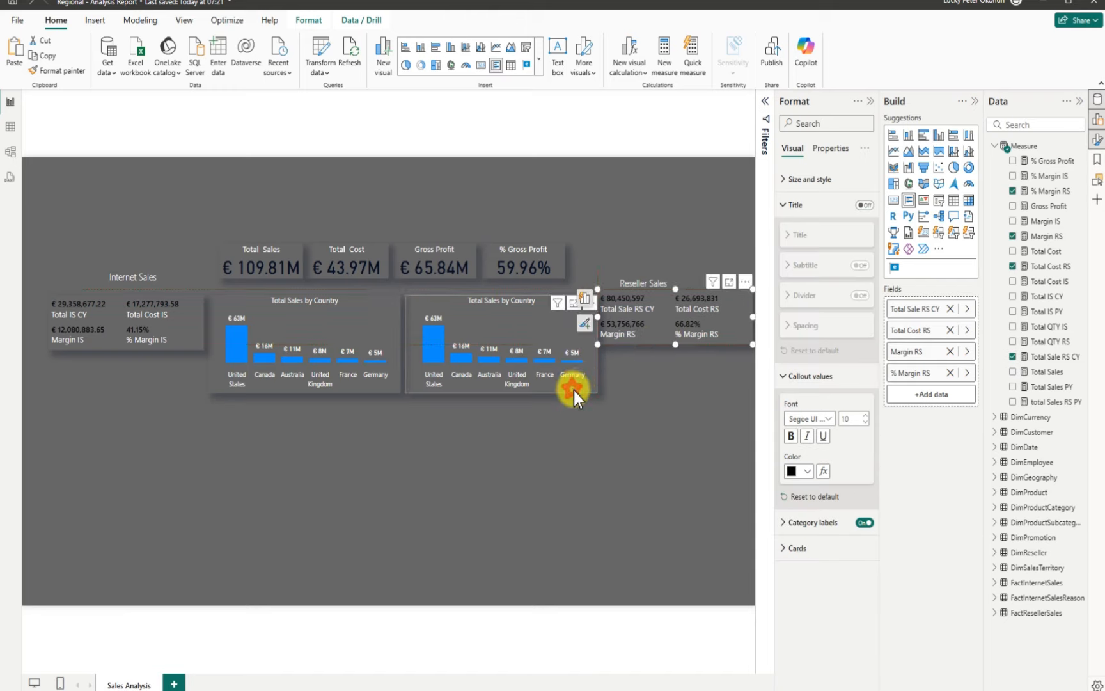
left_click_drag(597, 392, 579, 389)
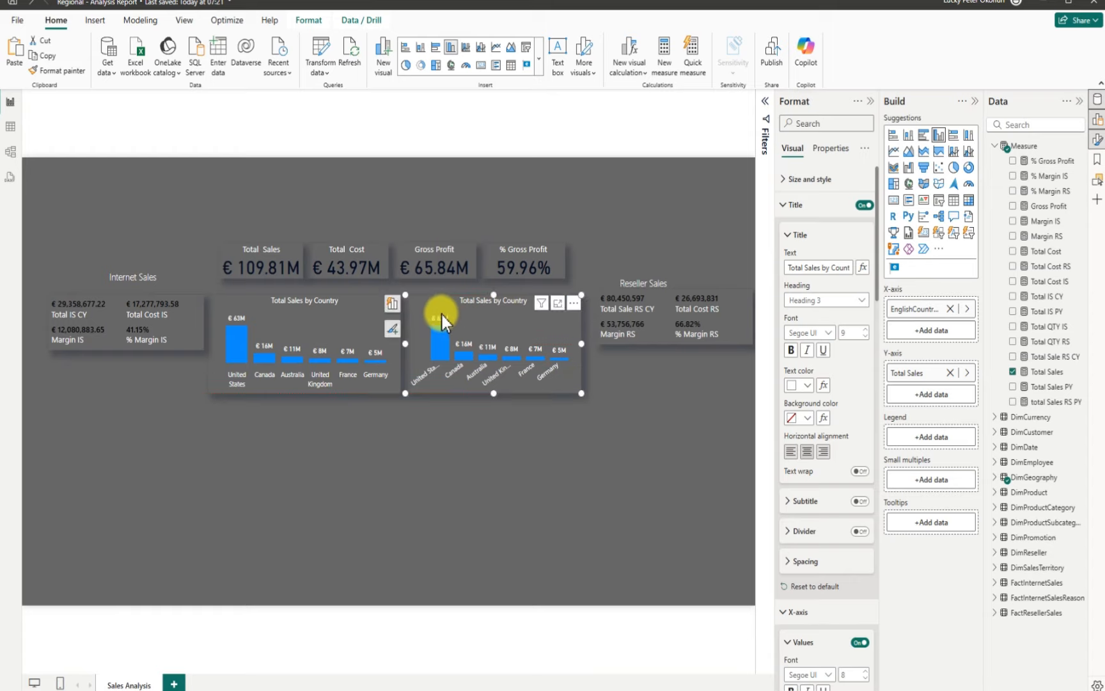
left_click_drag(438, 308, 440, 314)
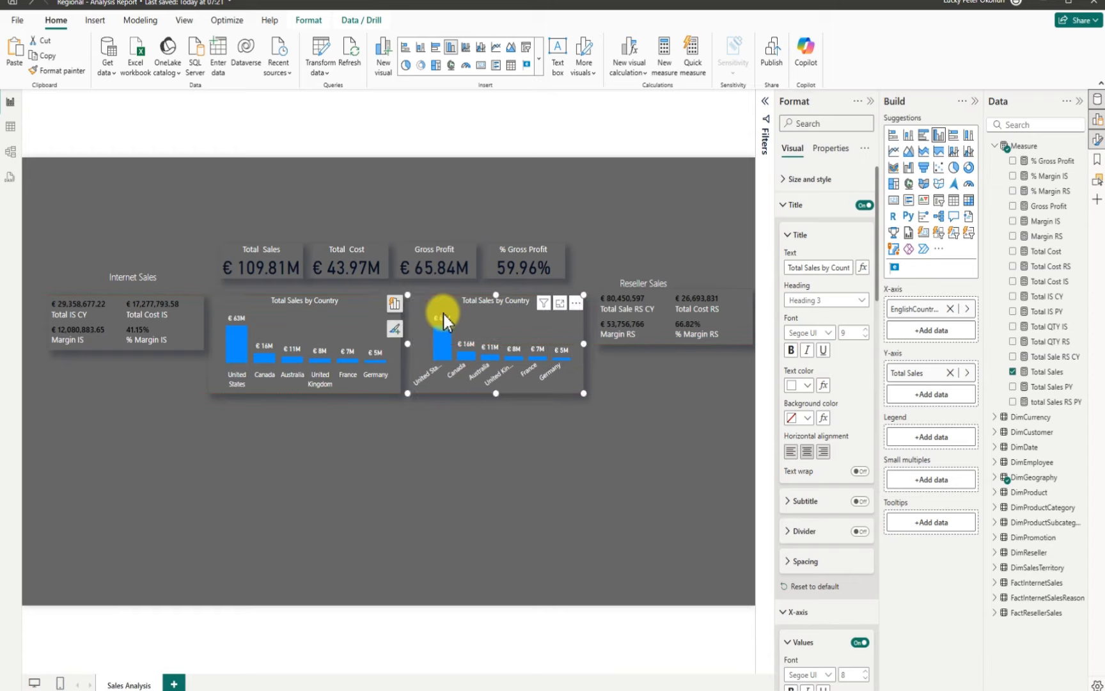
Line up the Reseller Sales card beside the duplicate chart and move the Internet Sales card and its heading left
left_click(651, 340)
left_click_drag(651, 340, 635, 356)
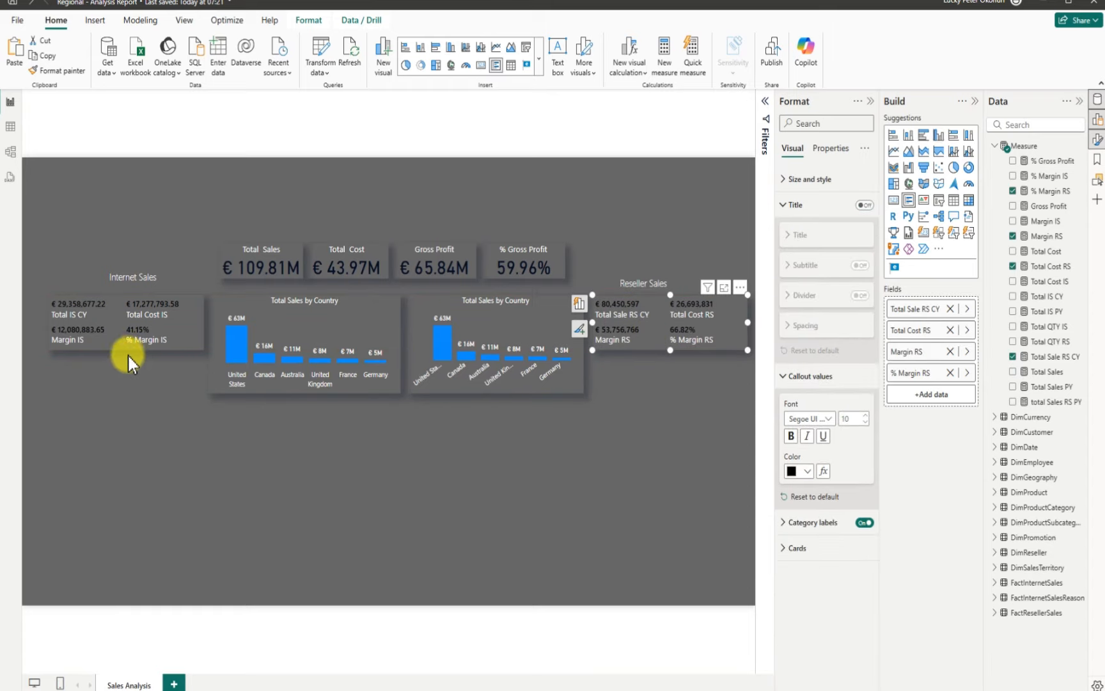
left_click_drag(107, 347, 96, 346)
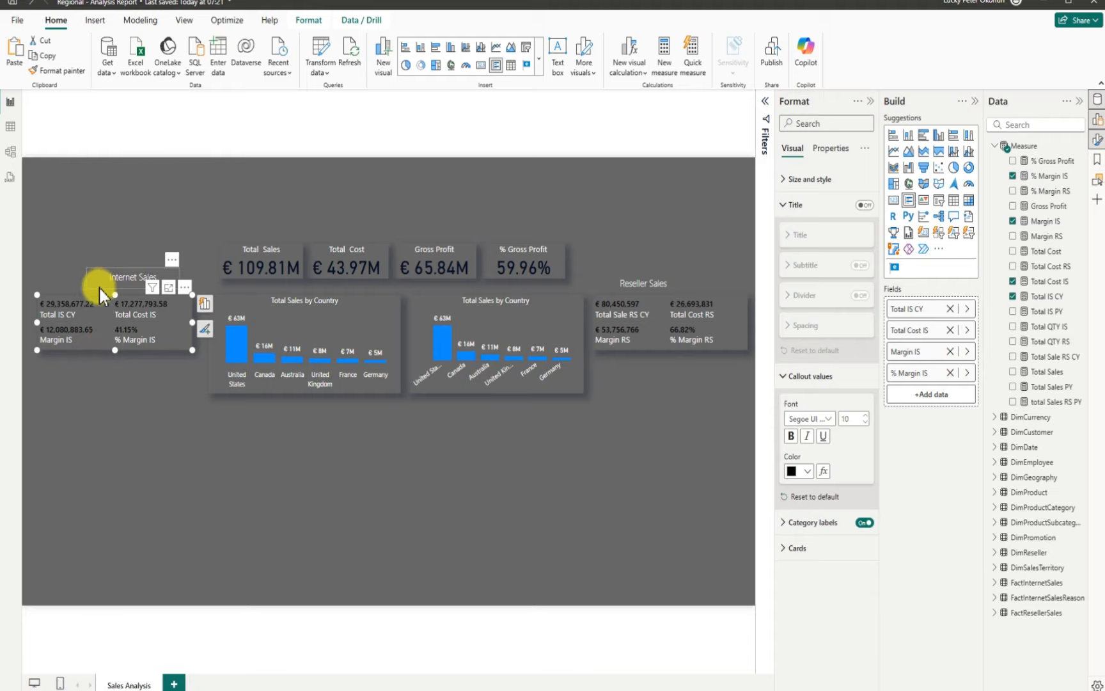
left_click_drag(99, 288, 74, 294)
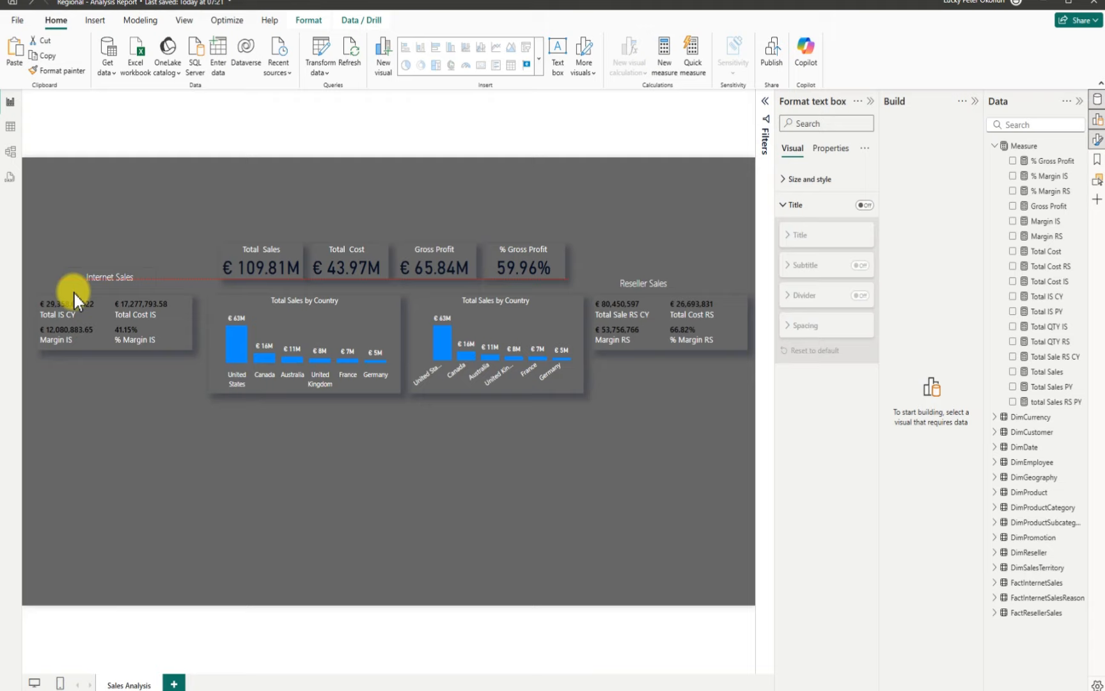
left_click(216, 448)
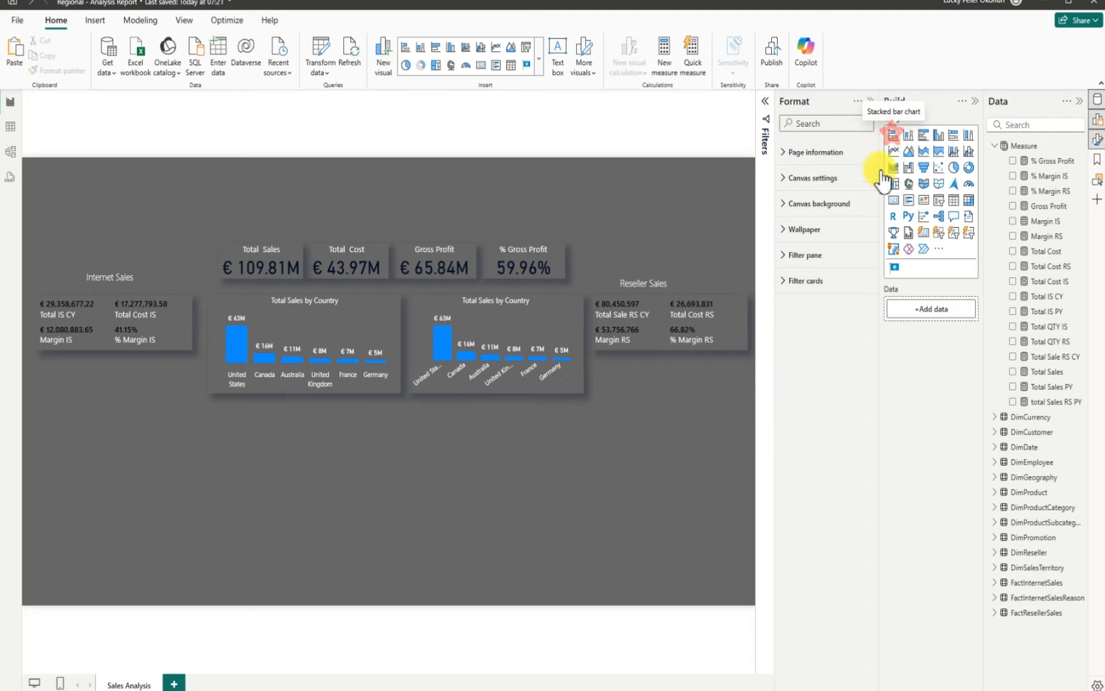
left_click(892, 134)
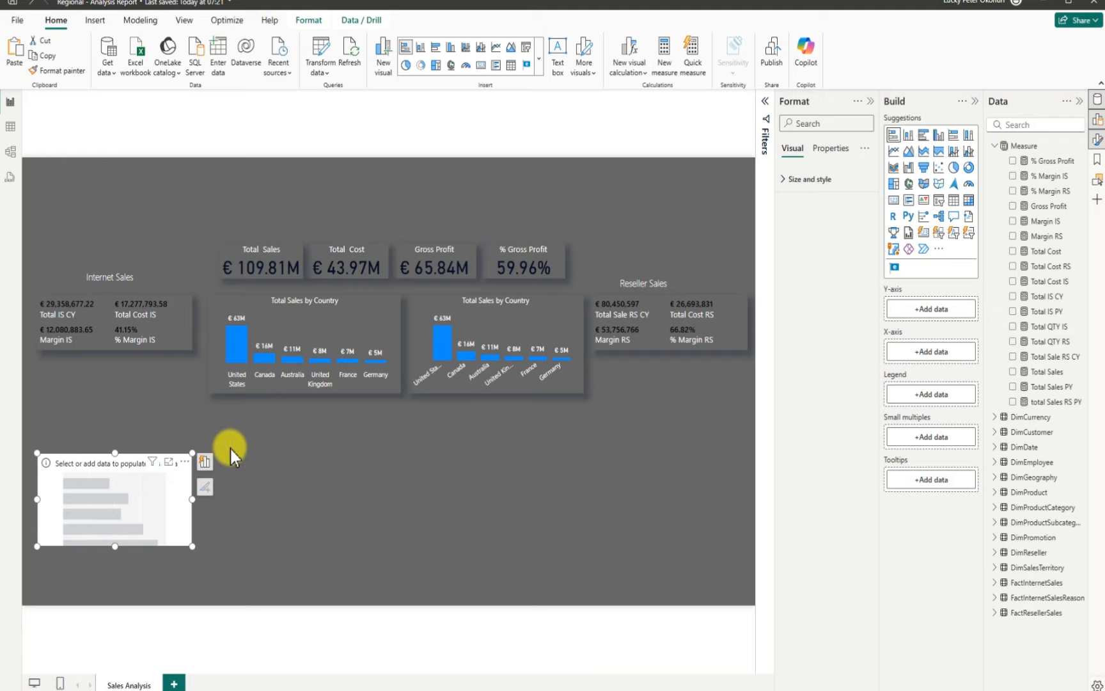
left_click(184, 461)
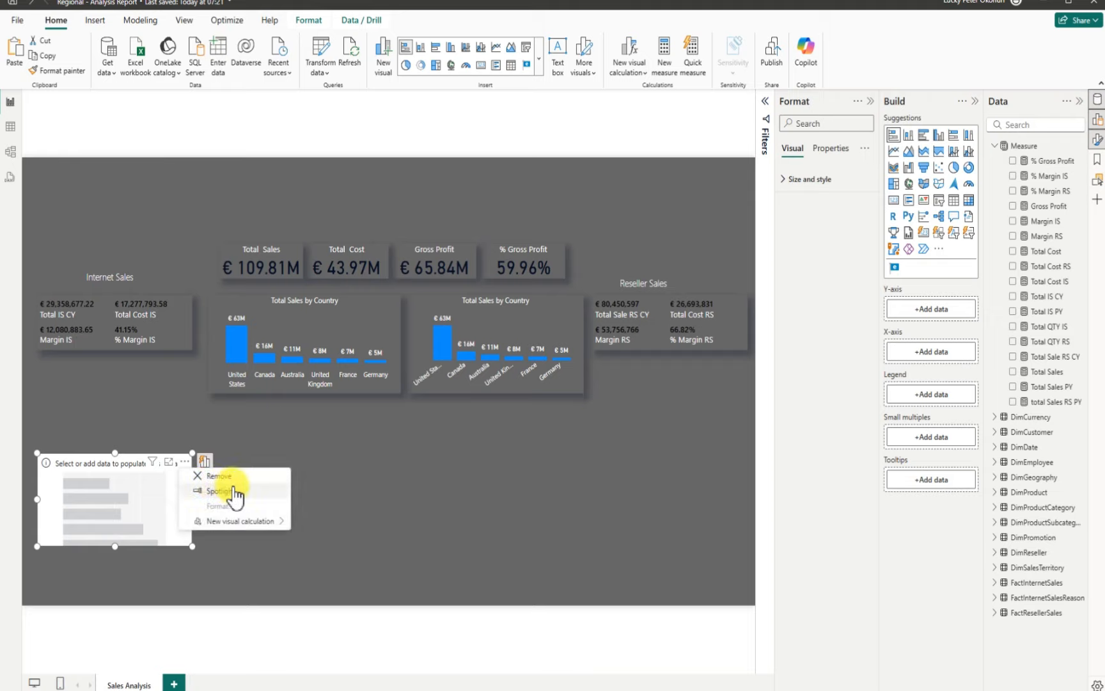
left_click(218, 476)
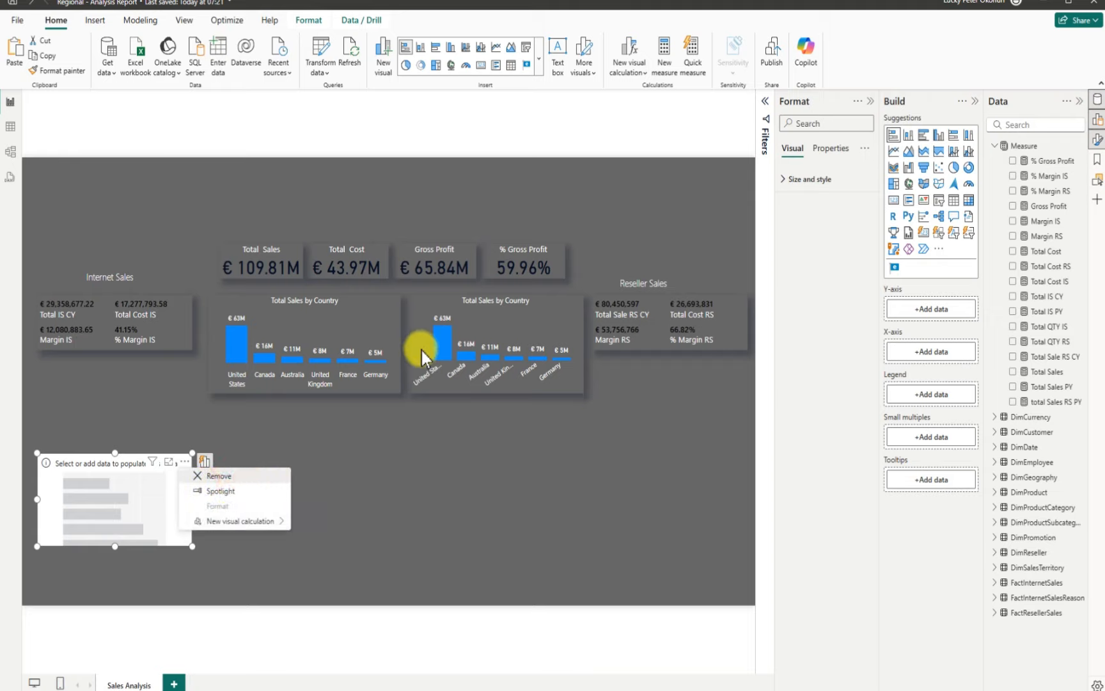
Convert the duplicate Total Sales by Country chart to a stacked bar chart and narrow it slightly
left_click(893, 136)
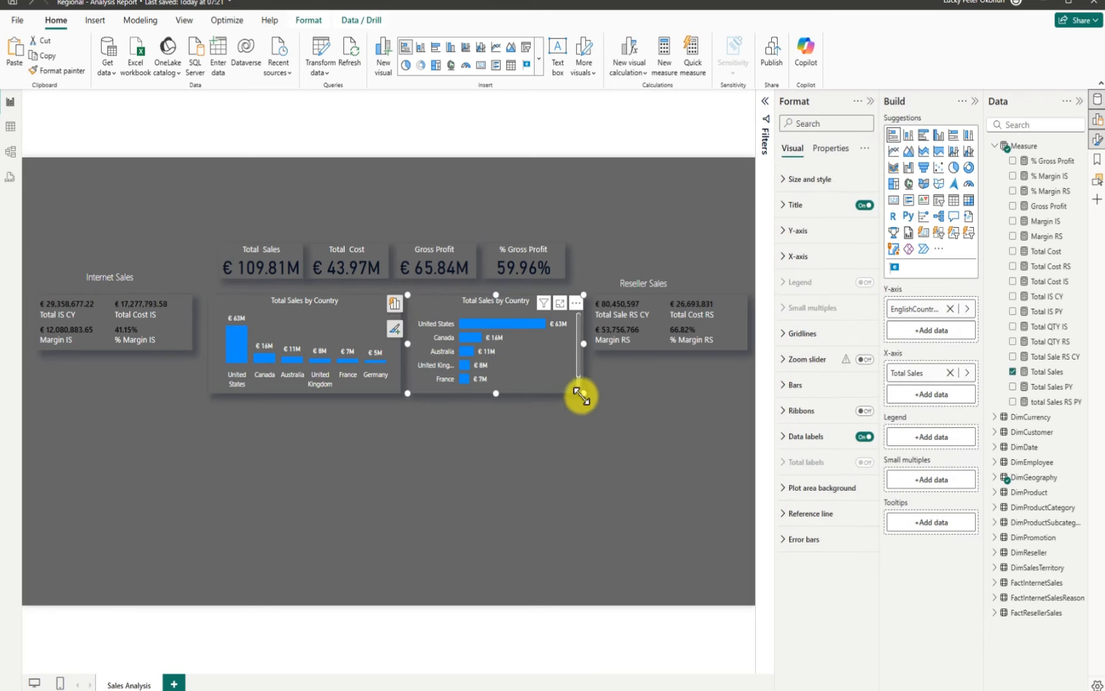
mouse_move(581, 395)
left_mouse_down()
mouse_move(565, 394)
mouse_move(572, 399)
left_mouse_up()
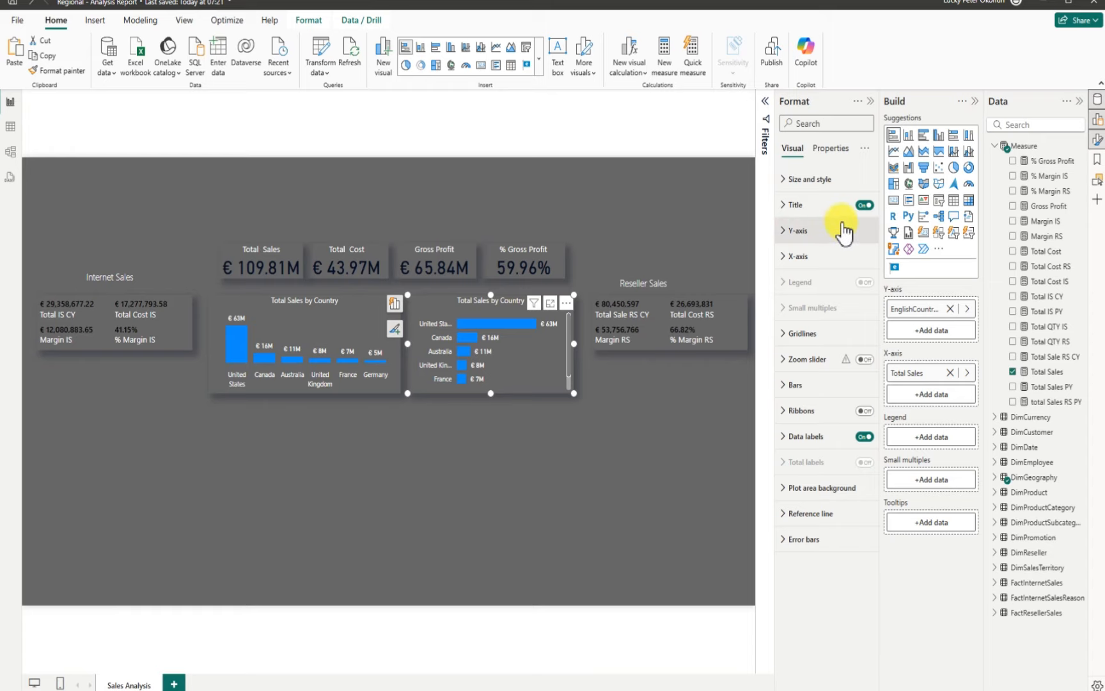
Replace the country field on the bar chart's Y-axis with EnglishProductCategoryName from DimProductCategory
left_click(1046, 126)
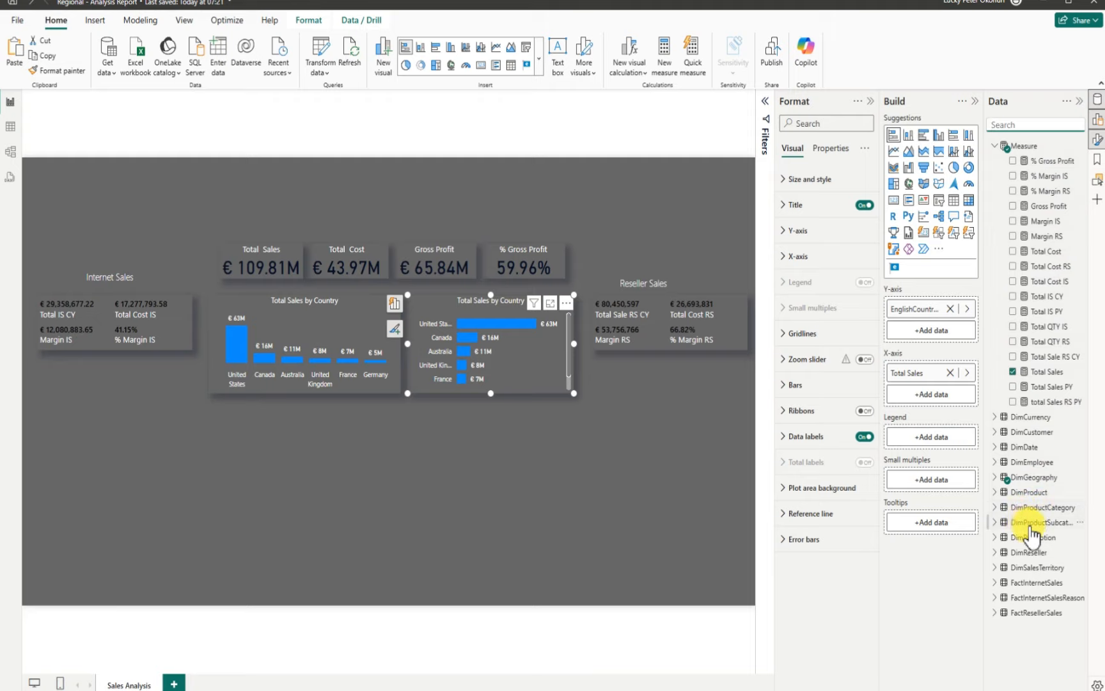
left_click(994, 508)
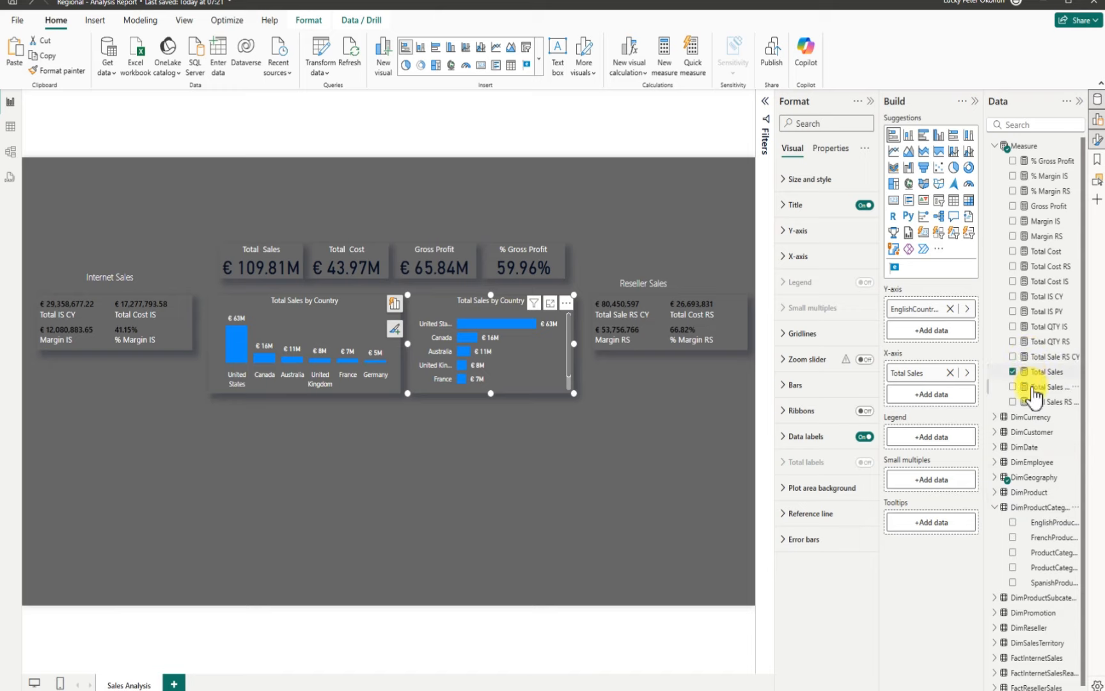
left_click(995, 477)
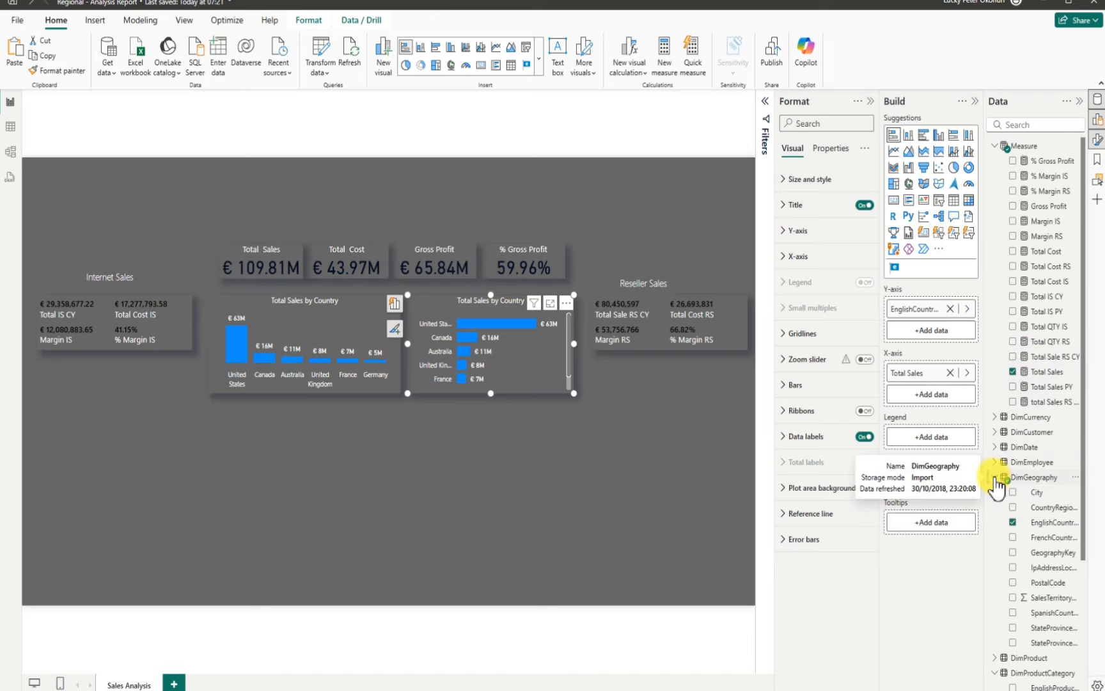
left_click(1013, 521)
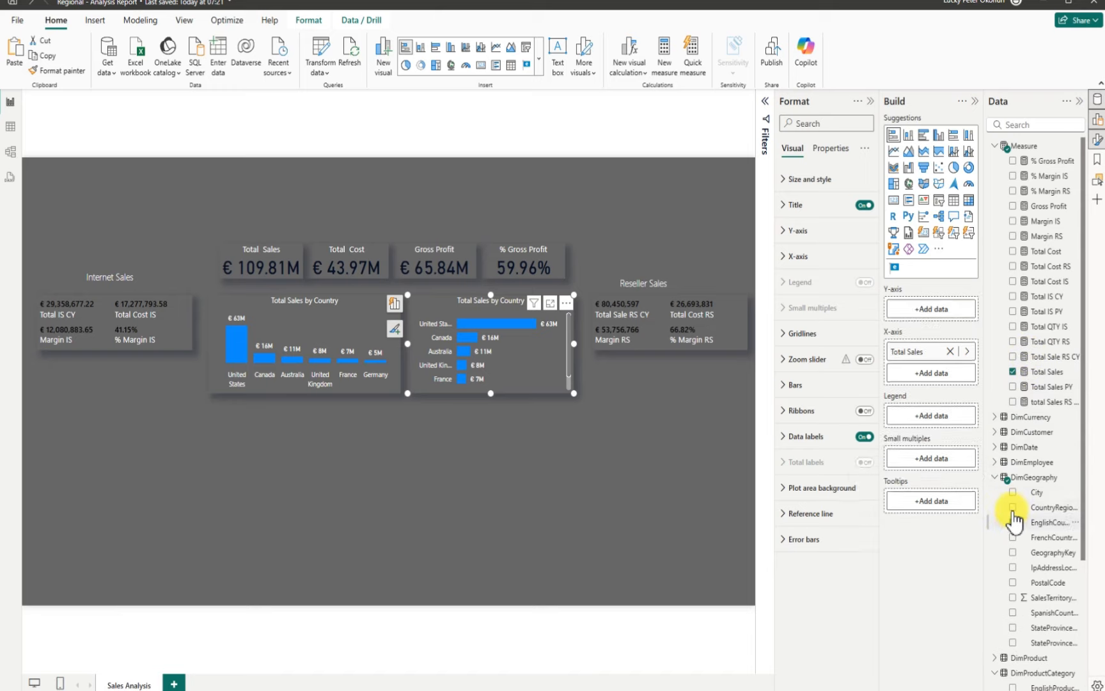
left_click(996, 477)
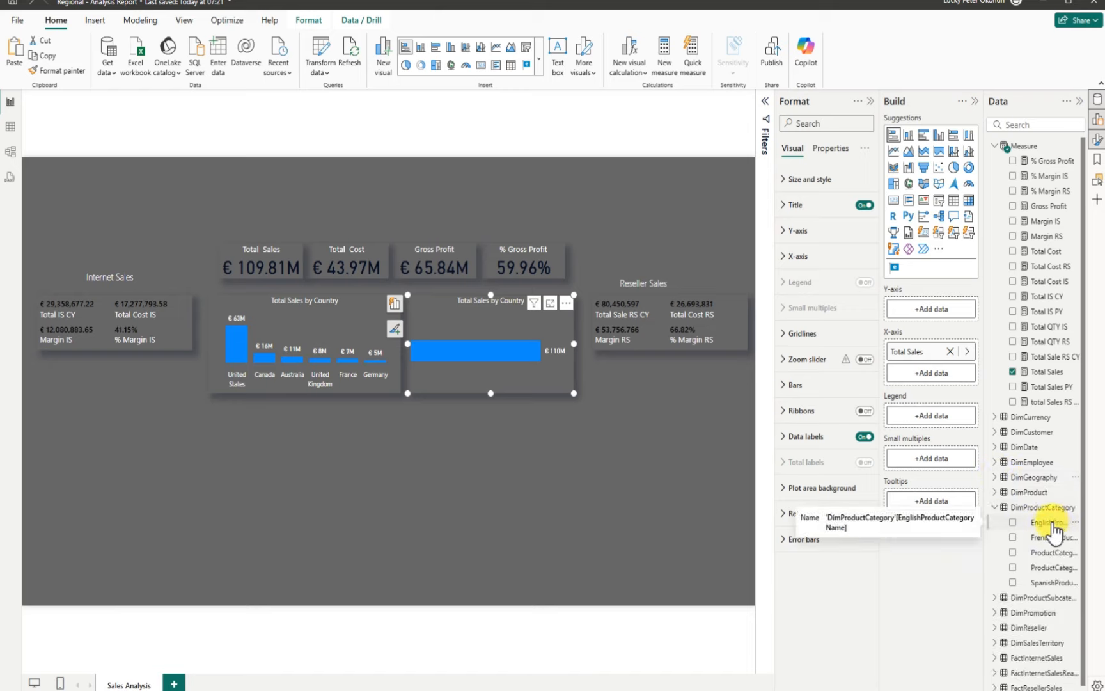
left_click(1014, 521)
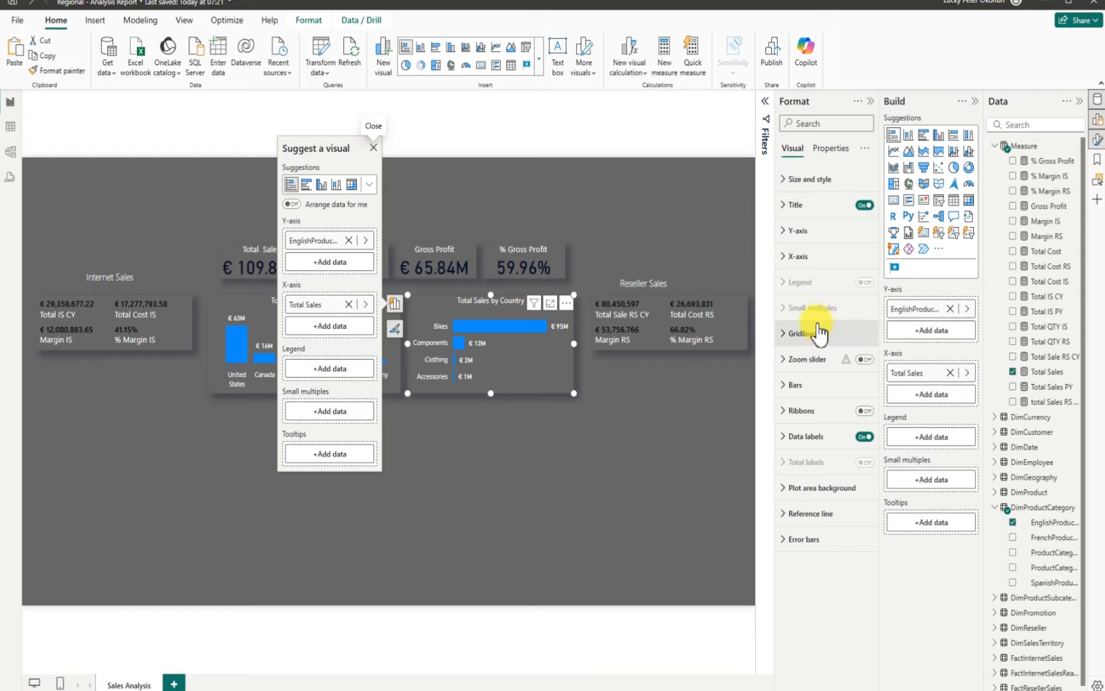
Change the product category bar chart's title to "Sales by Category"
left_click(784, 206)
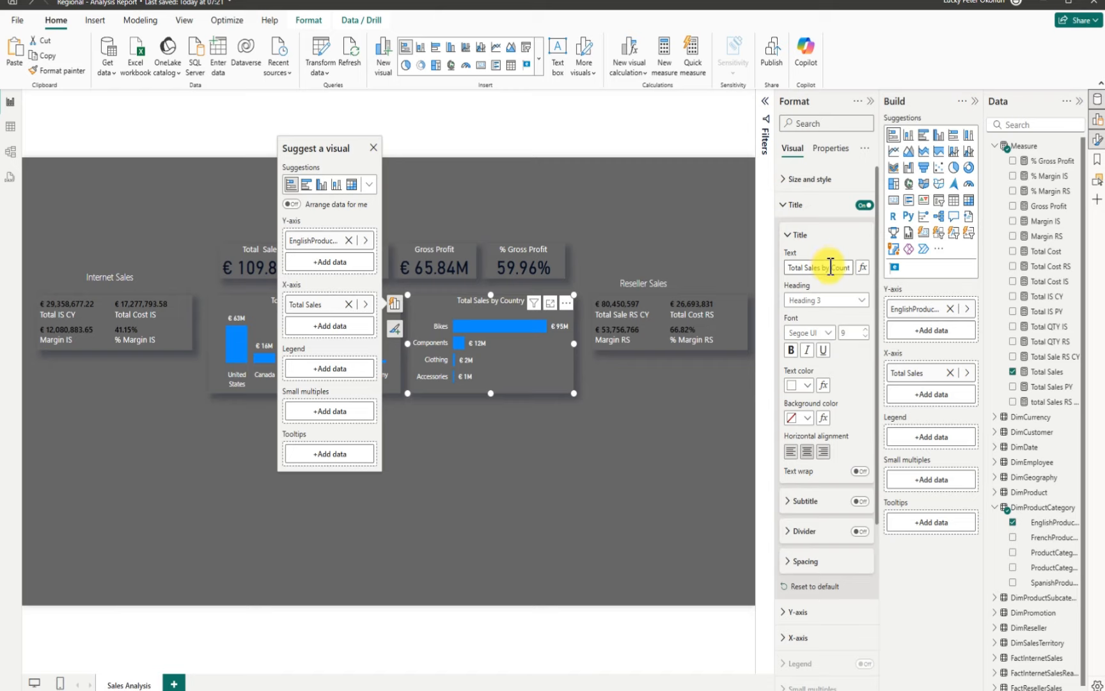
left_click(788, 268)
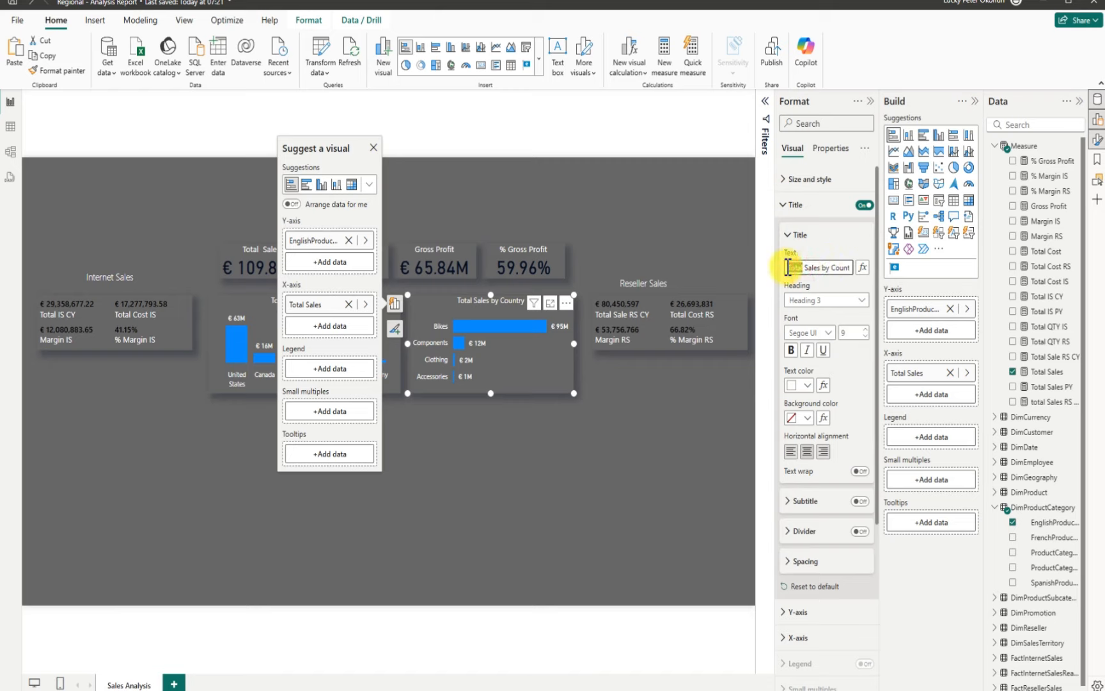
key("BackSpace")
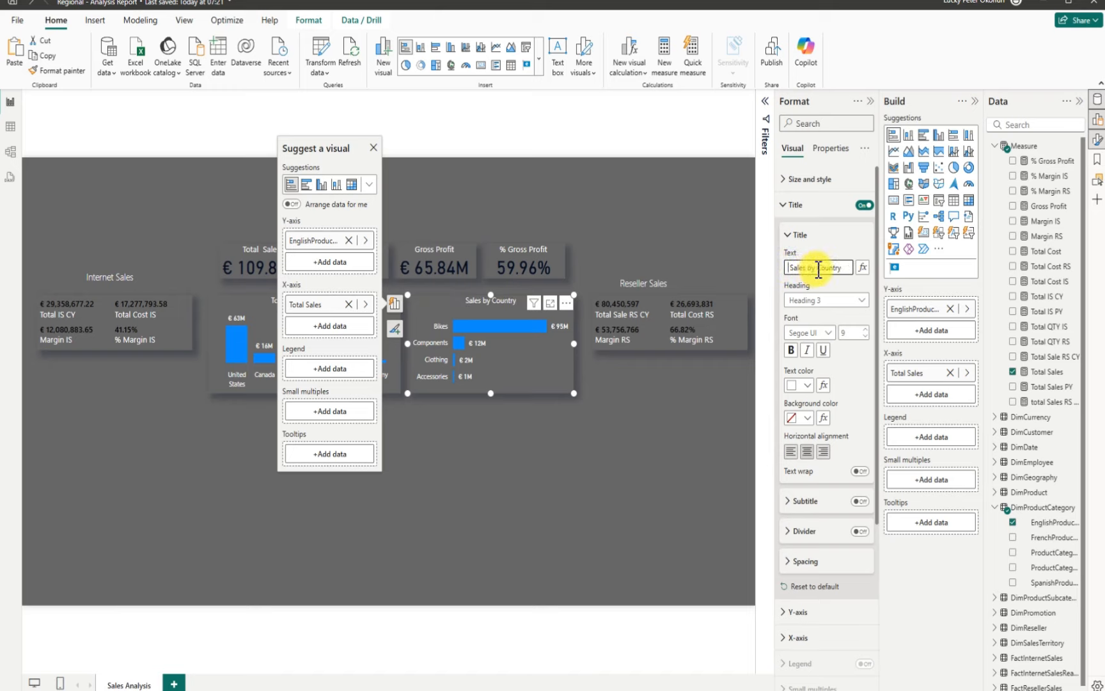
left_click_drag(816, 269, 843, 272)
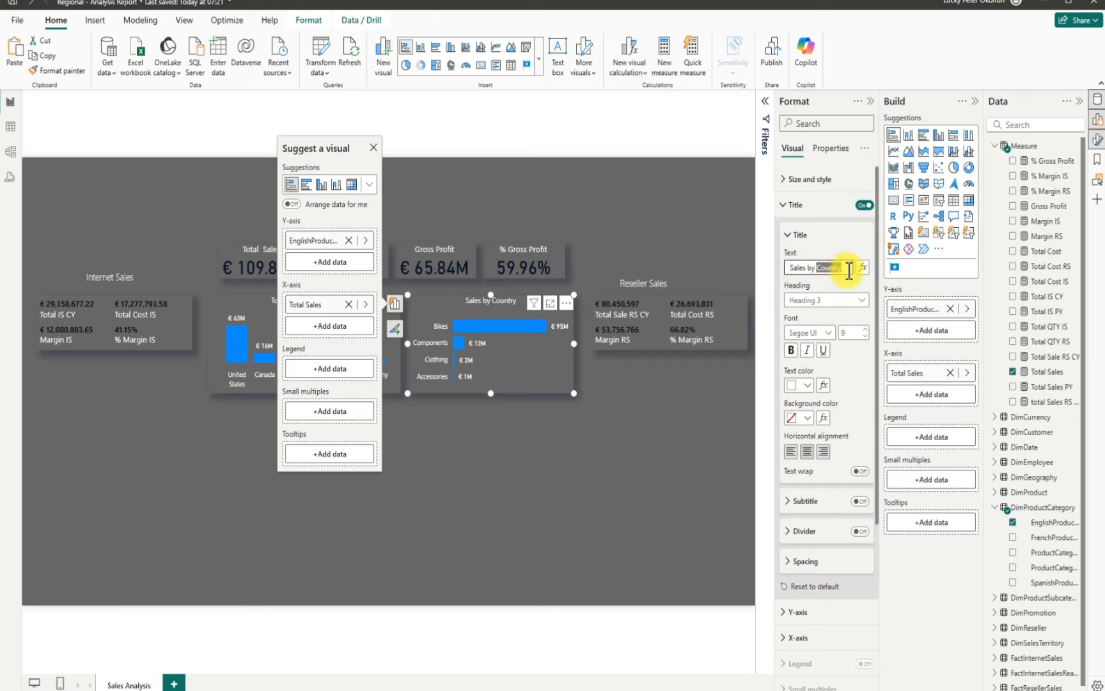
key("BackSpace")
type("Category")
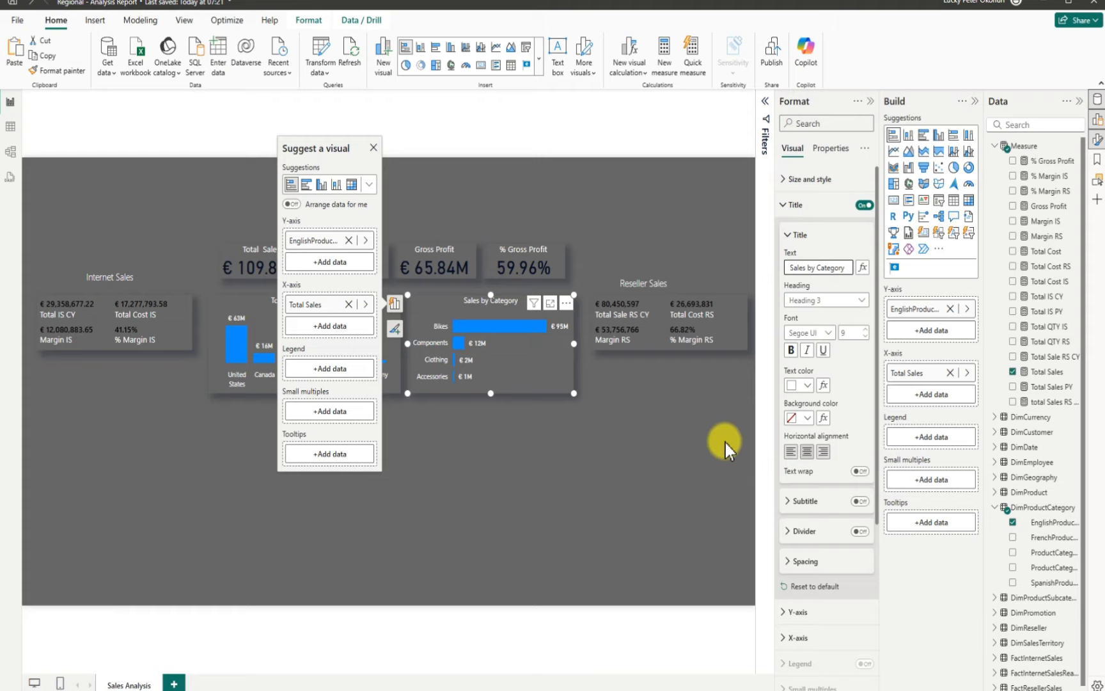
left_click(691, 430)
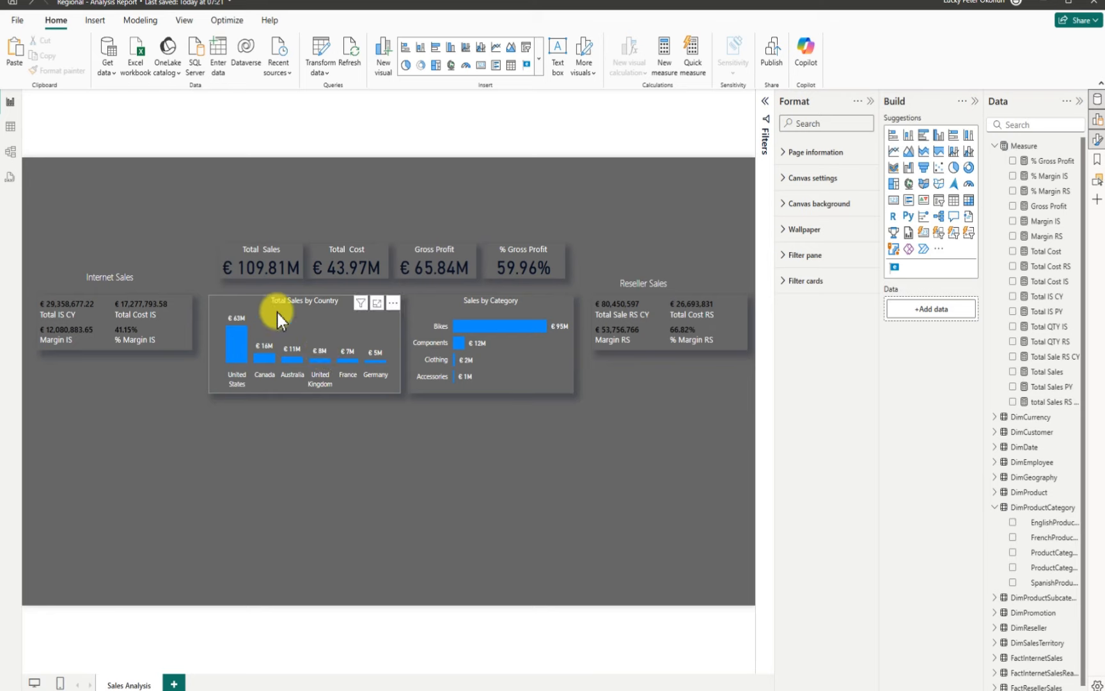
Shorten the country column chart's title to "Sales by Country"
left_click(416, 360)
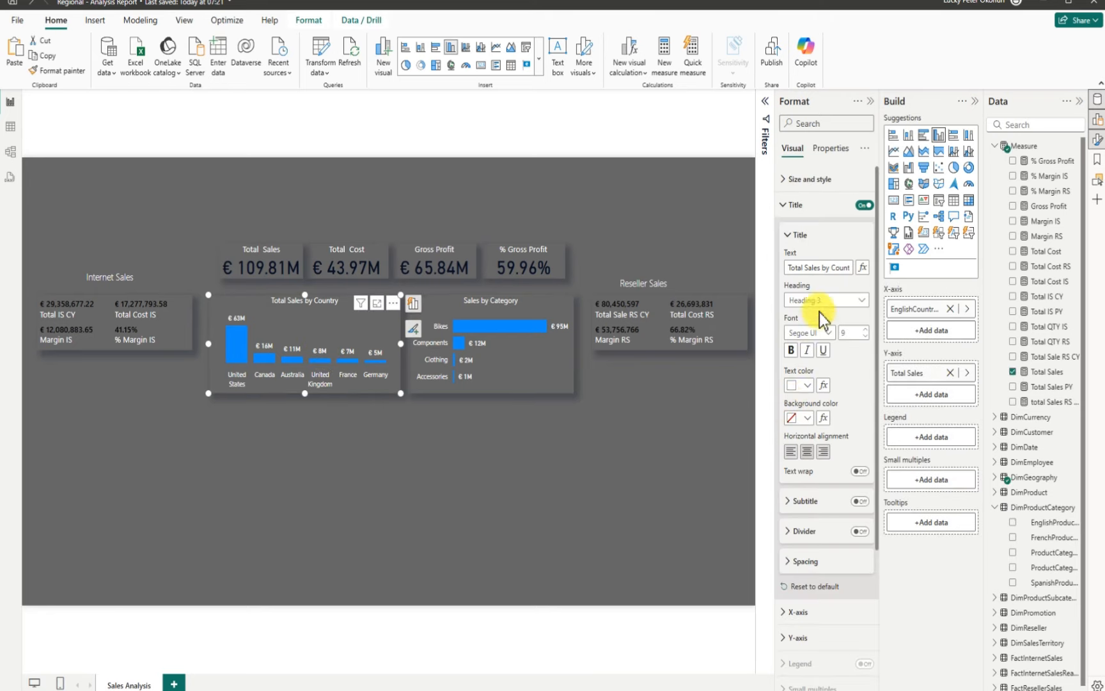
left_click_drag(805, 268, 776, 275)
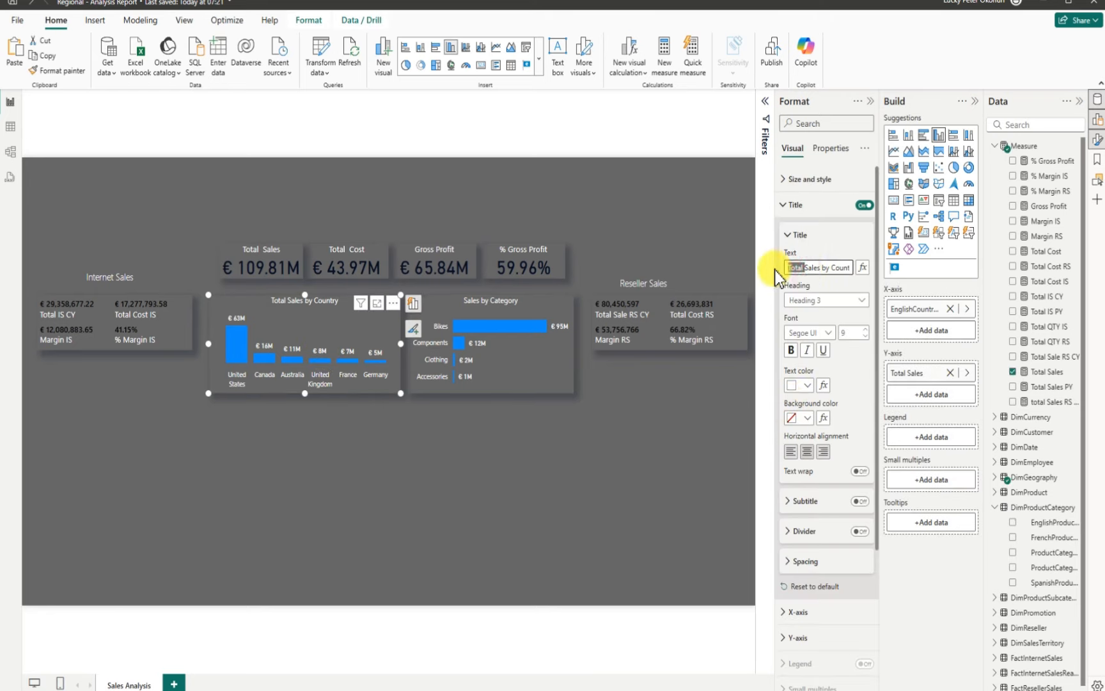
key("BackSpace")
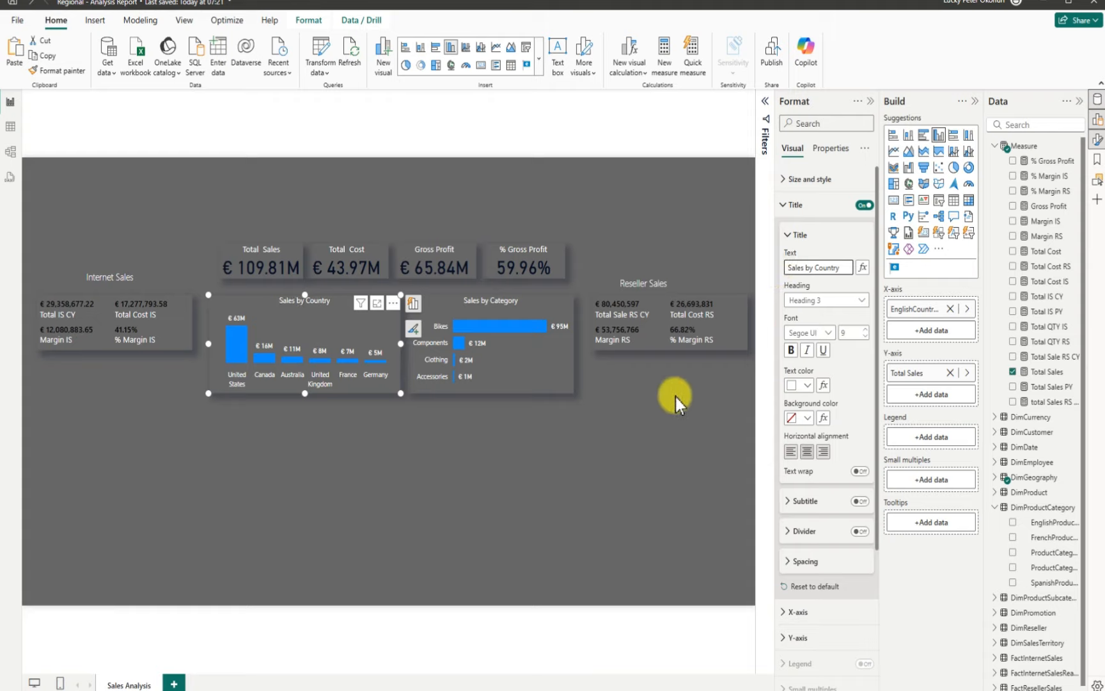
left_click(635, 405)
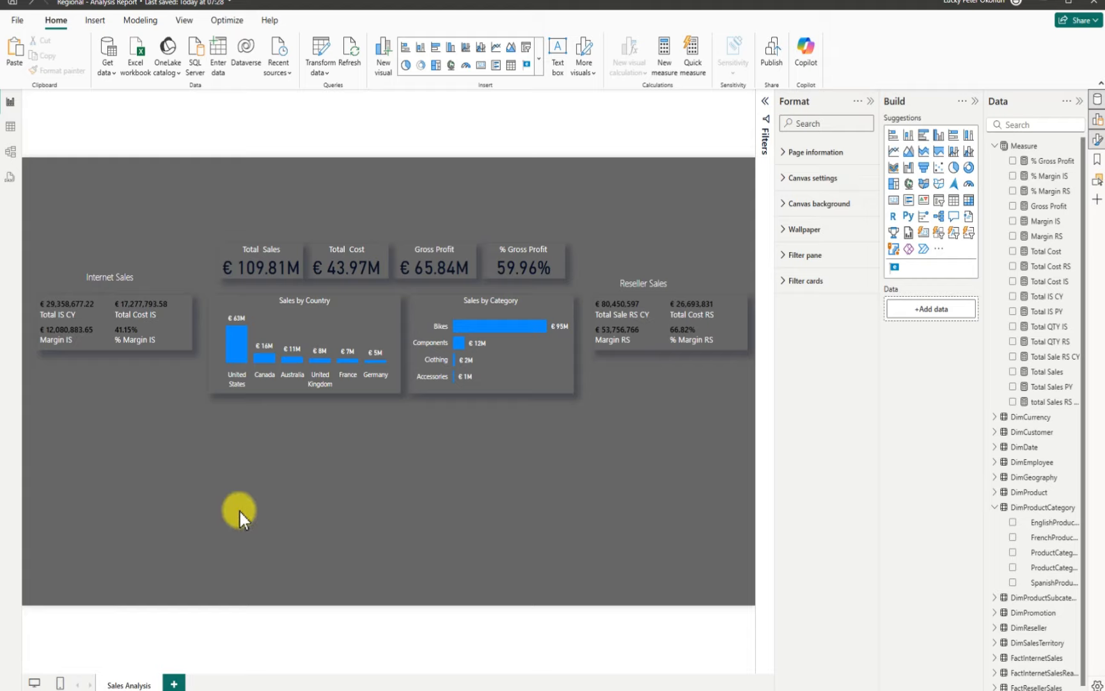
Duplicate the Sales by Country chart, place the copy beneath the Internet Sales card and narrow it to roughly the card's width
left_click(267, 389)
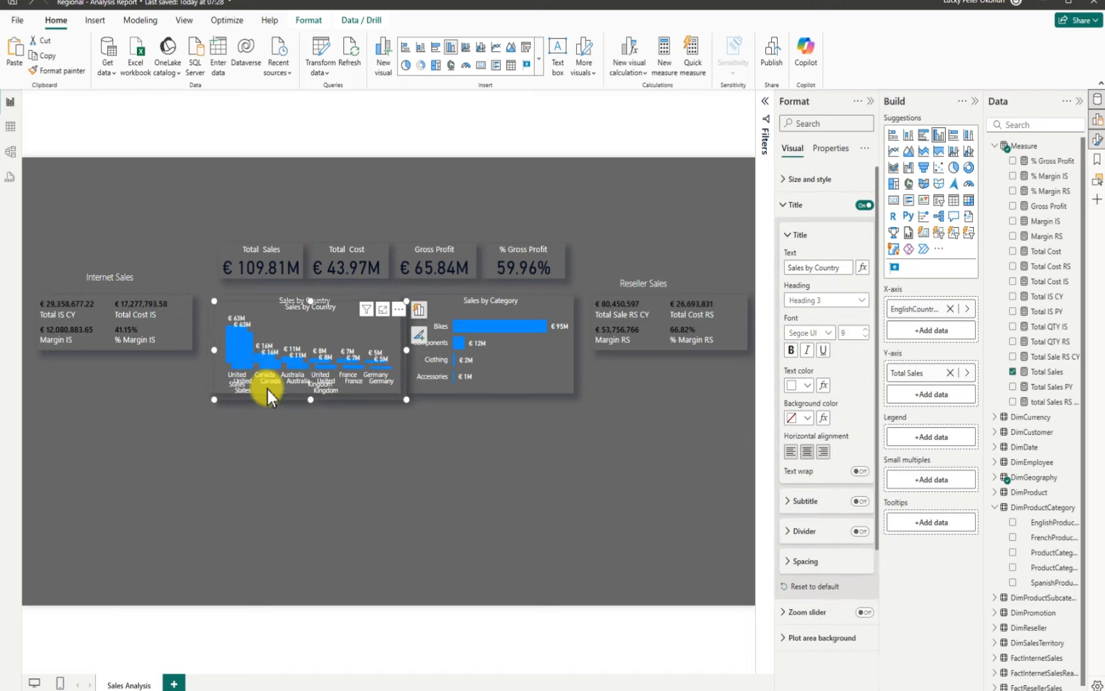
left_click_drag(268, 390, 74, 456)
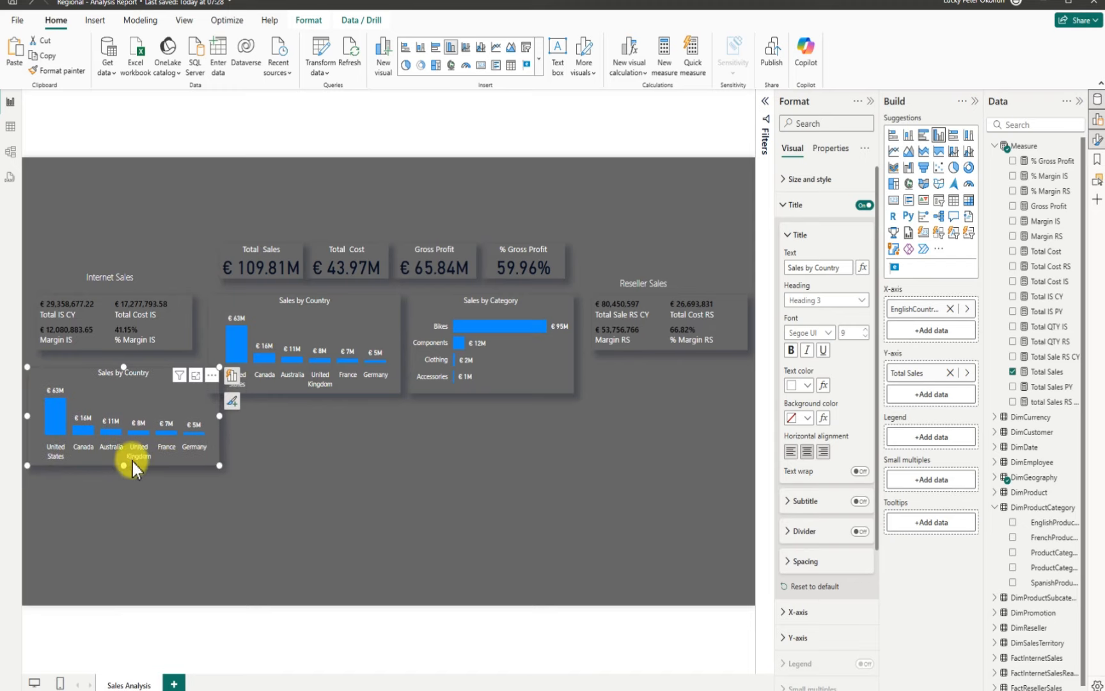
left_click_drag(216, 463, 195, 462)
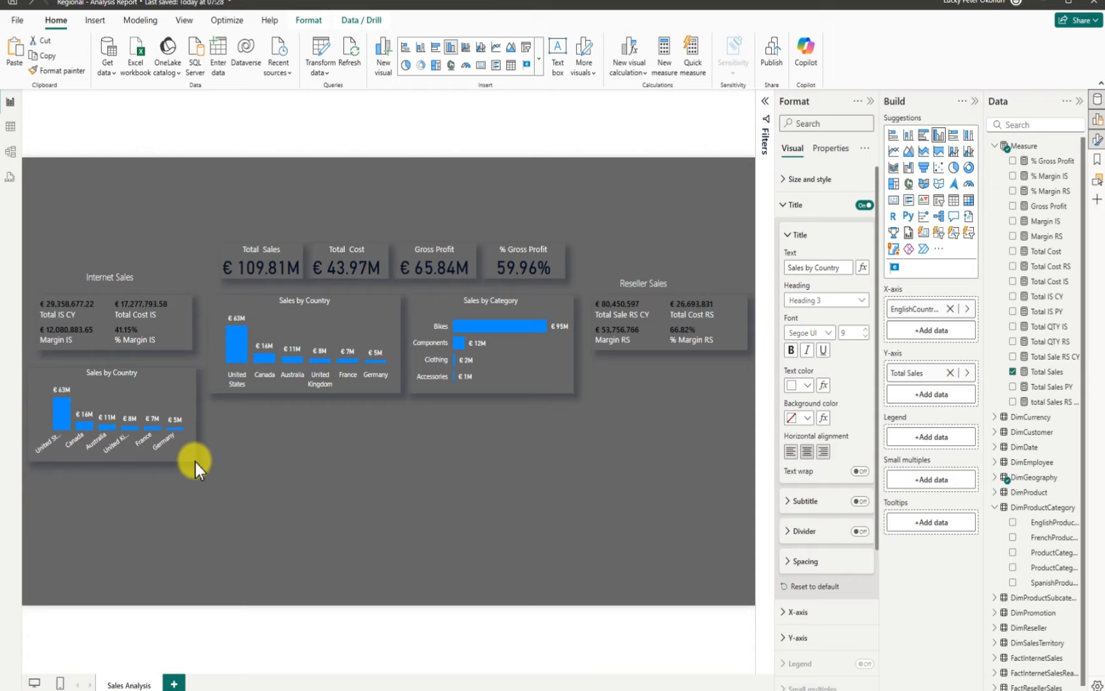
left_click_drag(195, 462, 199, 459)
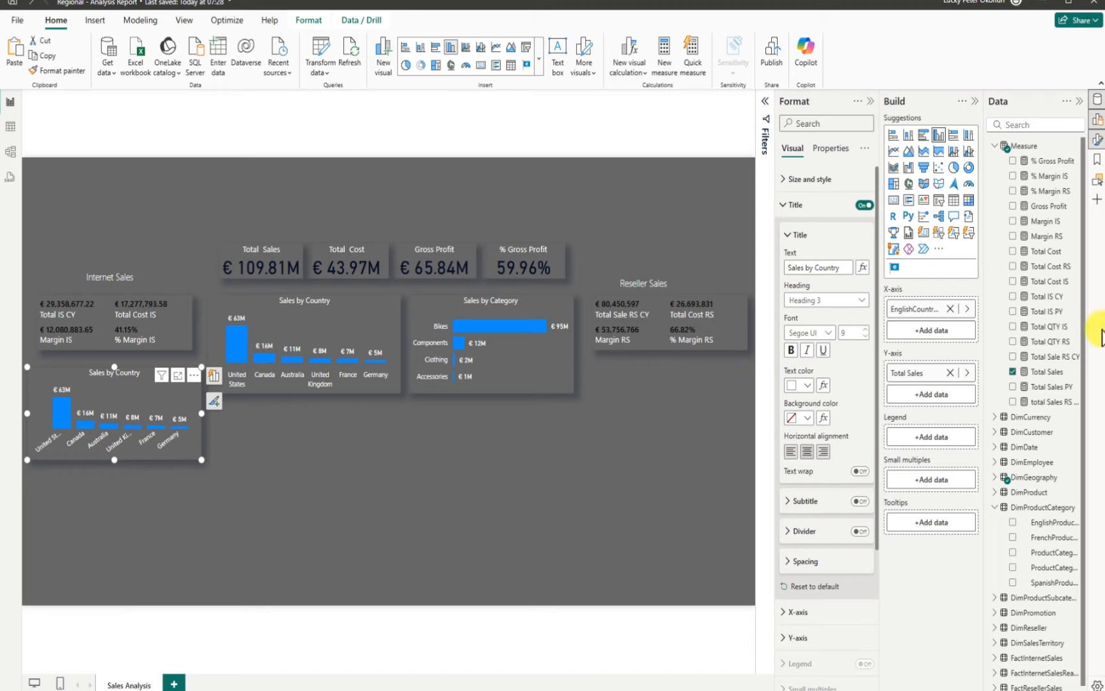
On the duplicate chart, replace Total Sales with the Gross Profit measure and remove the DimGeography country field from the X-axis
left_click(1012, 371)
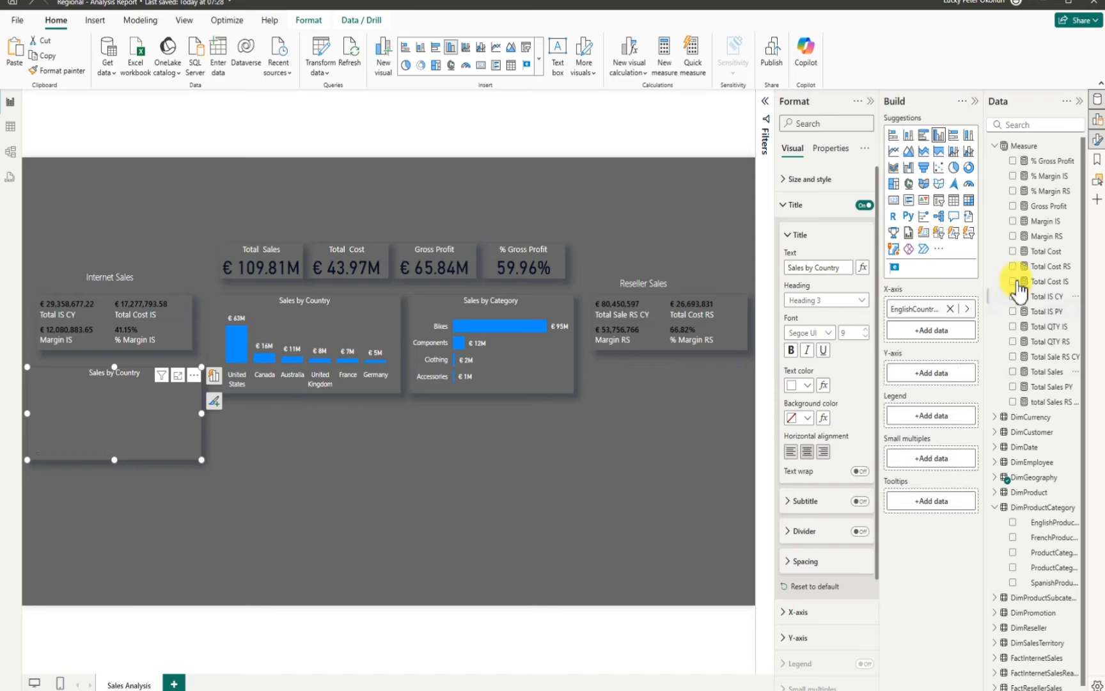
left_click(1012, 206)
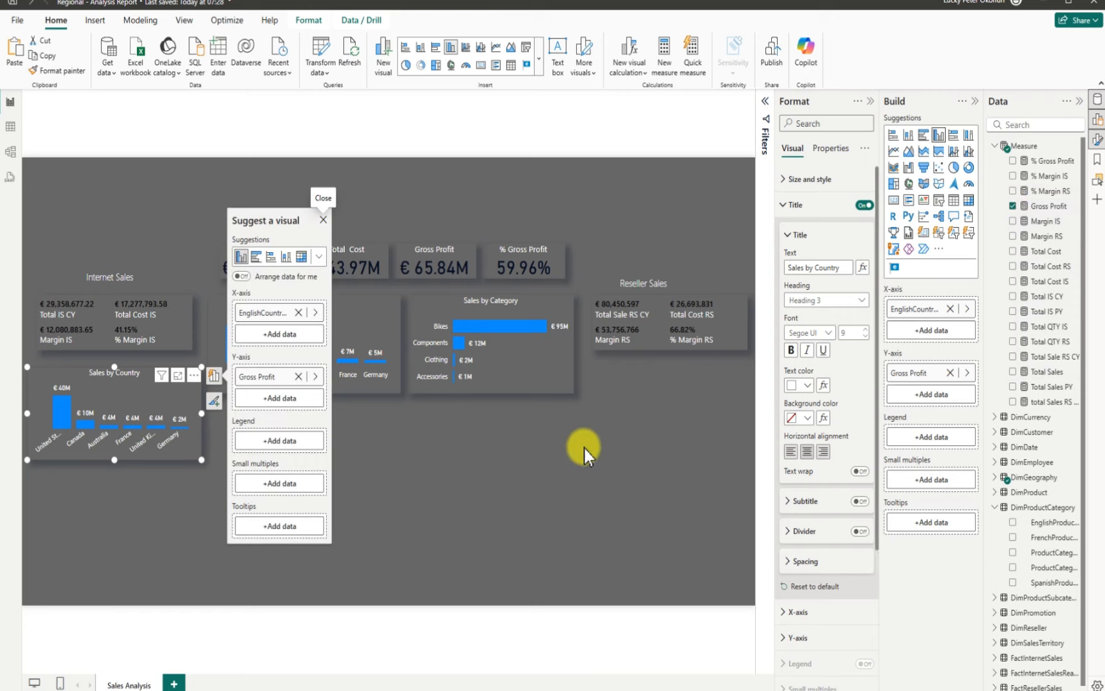
left_click(996, 478)
left_click(1012, 522)
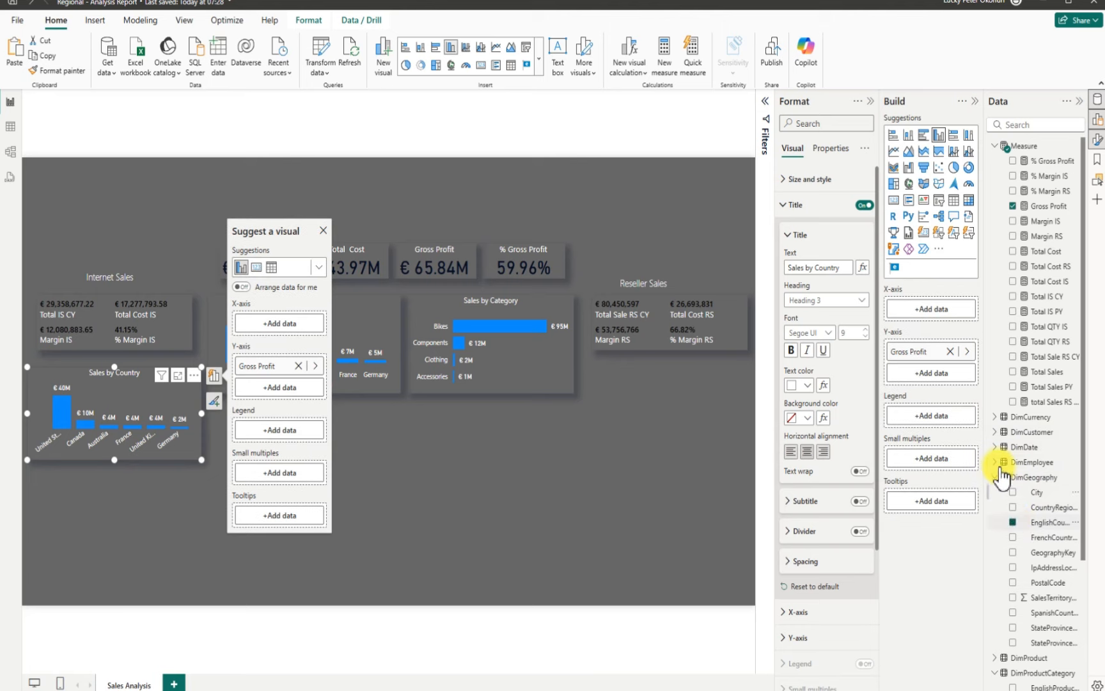
left_click(997, 477)
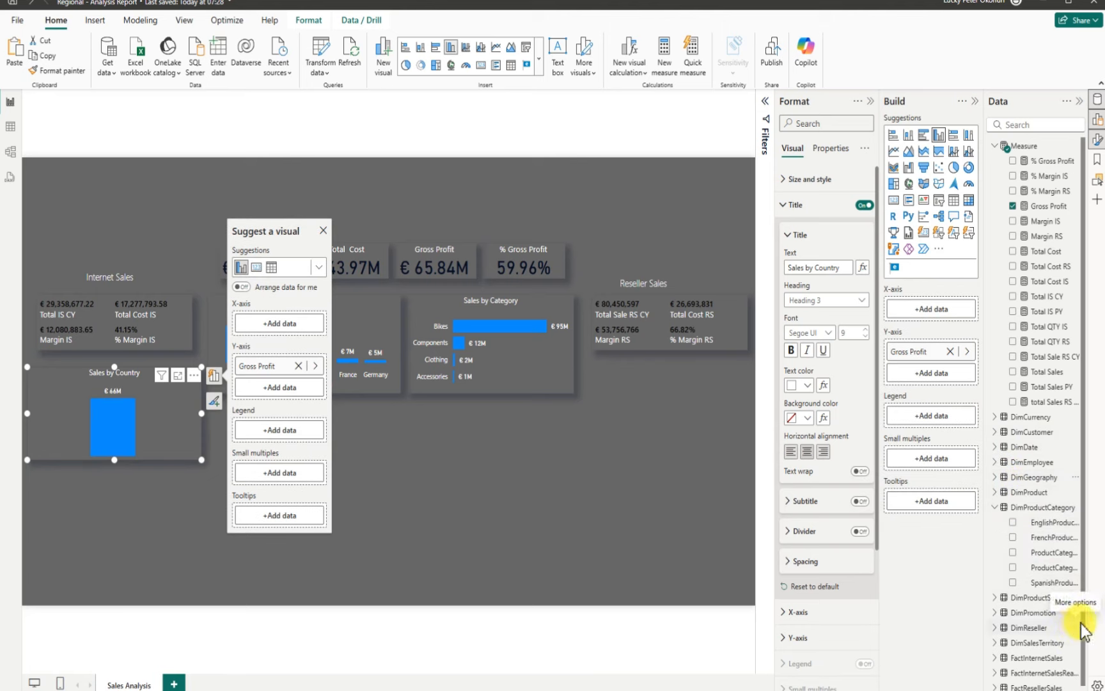
Add Year from the full-date field's Date Hierarchy in DimDate to the Gross Profit chart's X-axis
scroll(1080, 630, "down", 2)
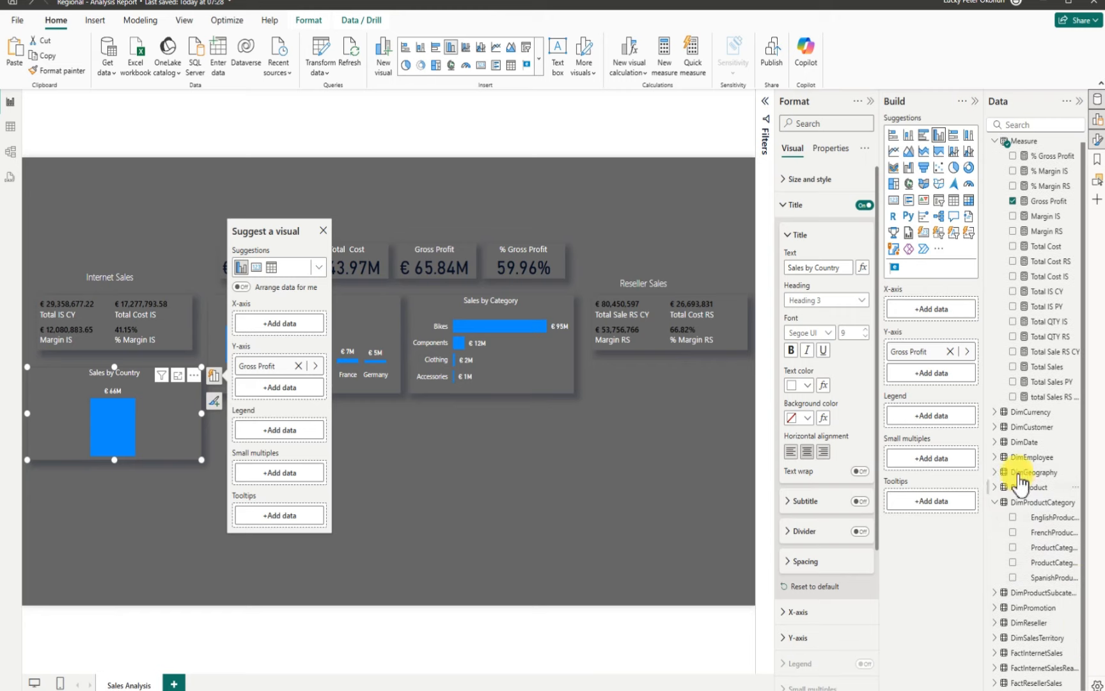
left_click(996, 441)
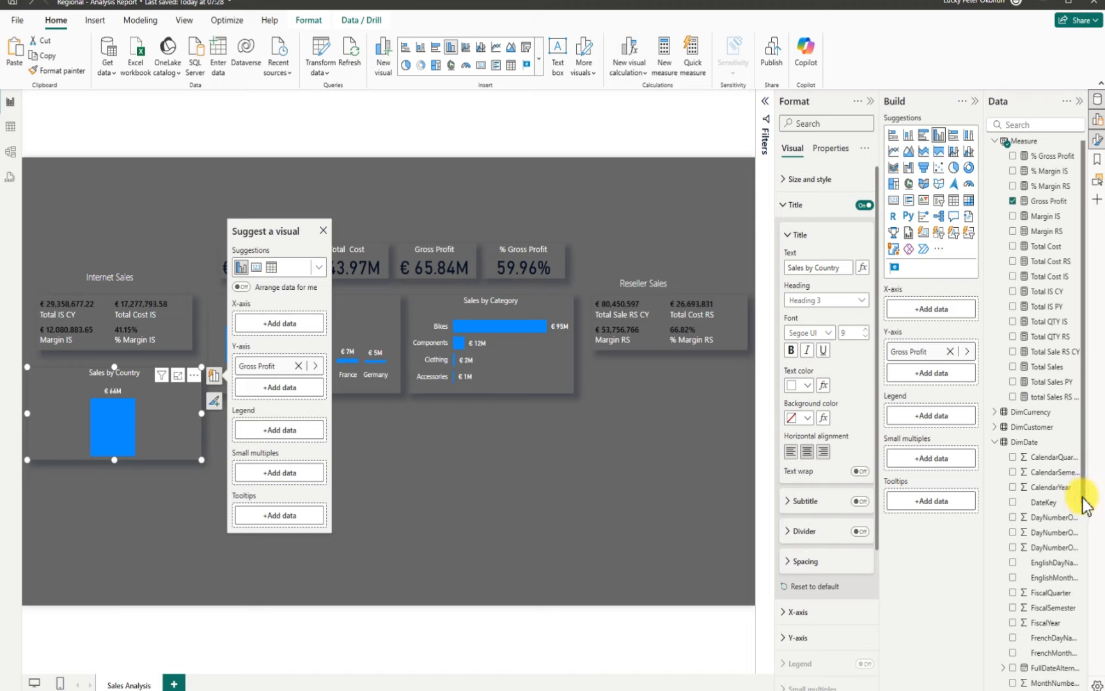
left_click_drag(1081, 497, 1078, 599)
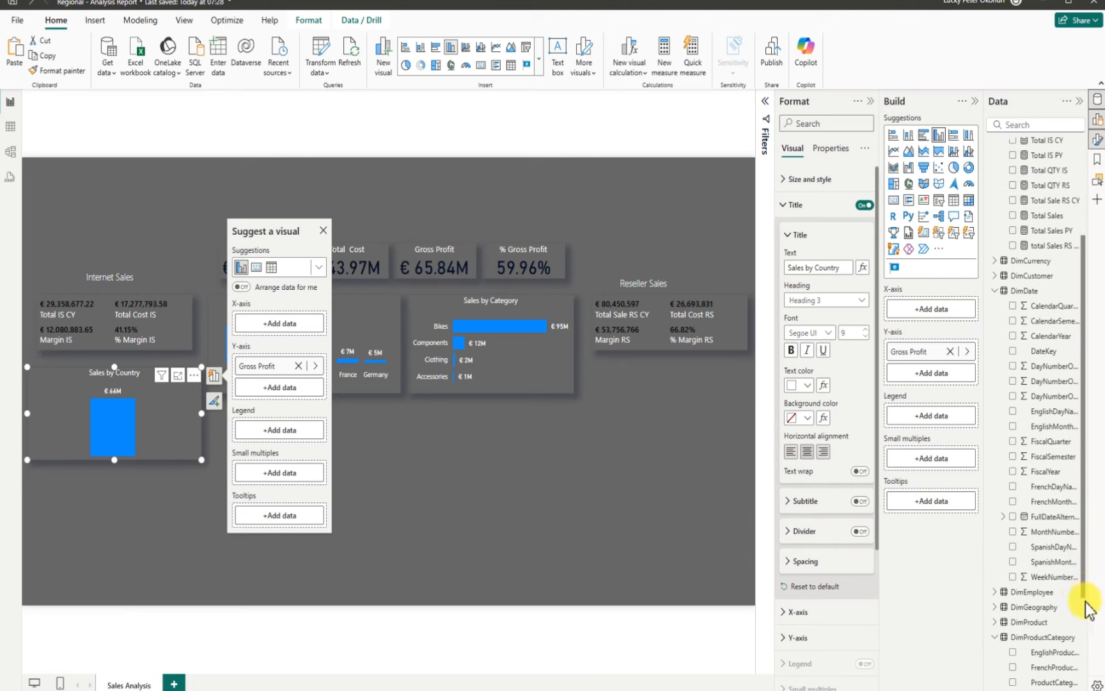
left_click(1003, 511)
left_click(1014, 525)
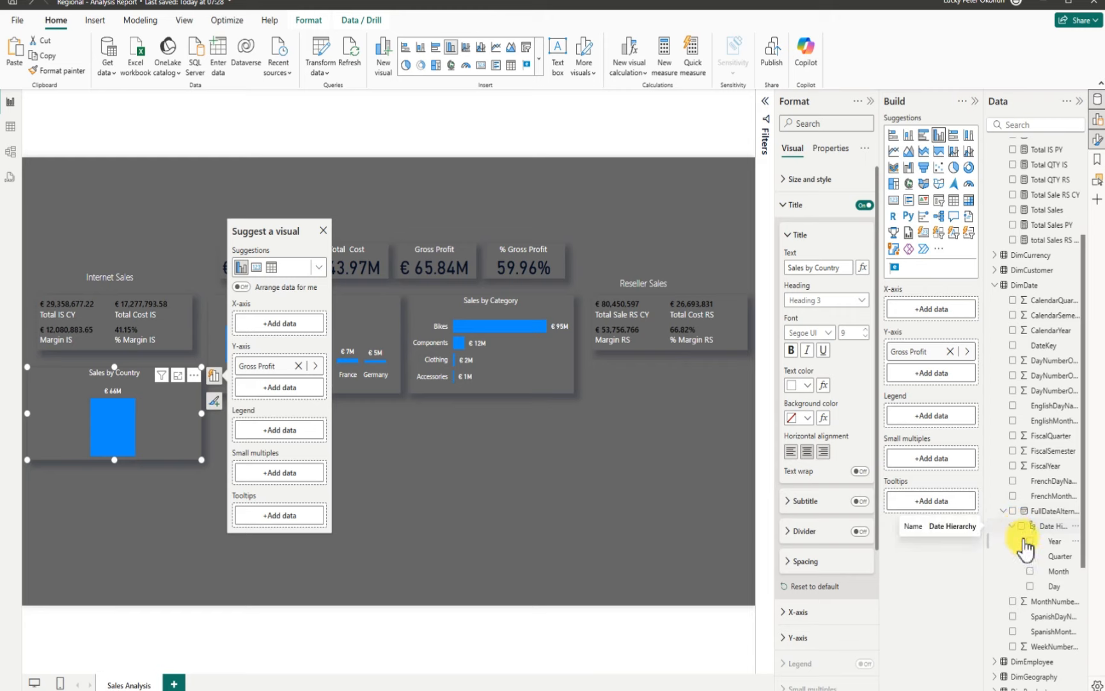
left_click(1029, 541)
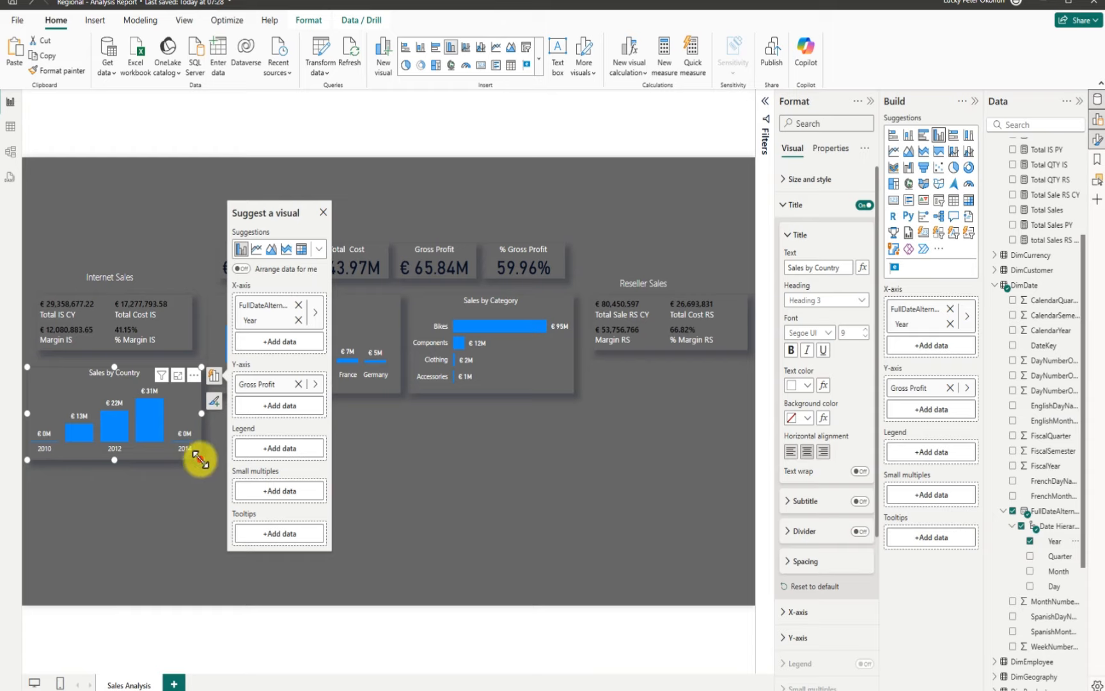
Widen the yearly Gross Profit chart slightly and shift the Sales by Category and Sales by Country charts a little to the right
left_click_drag(199, 458, 205, 461)
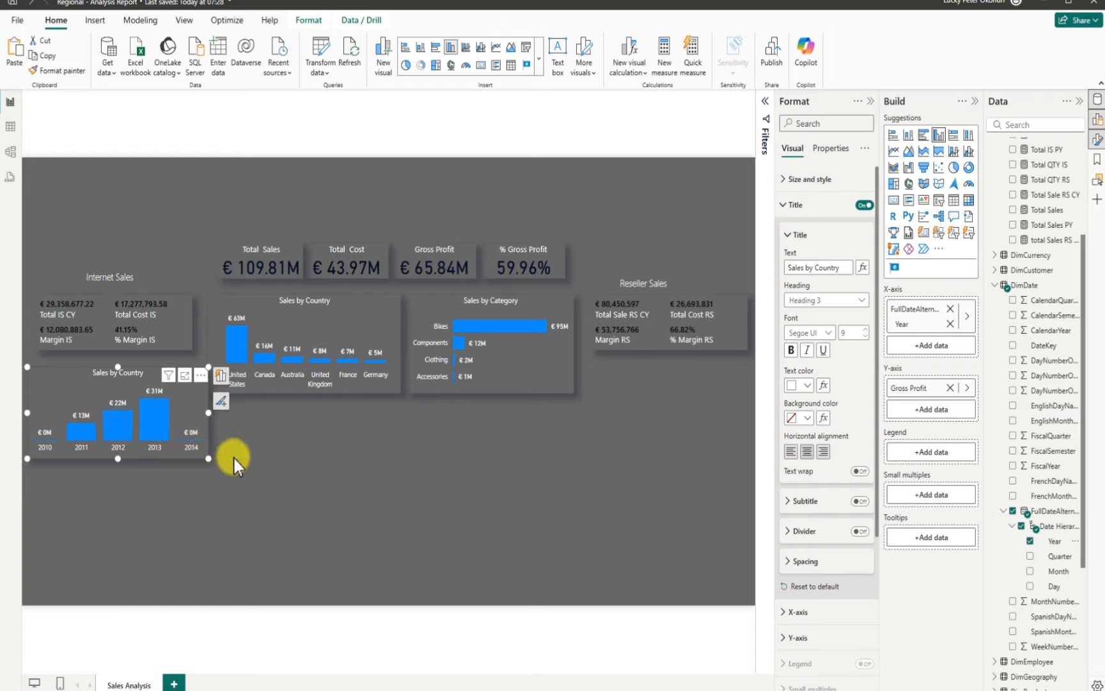
left_click_drag(439, 304, 440, 305)
left_click_drag(268, 310, 282, 308)
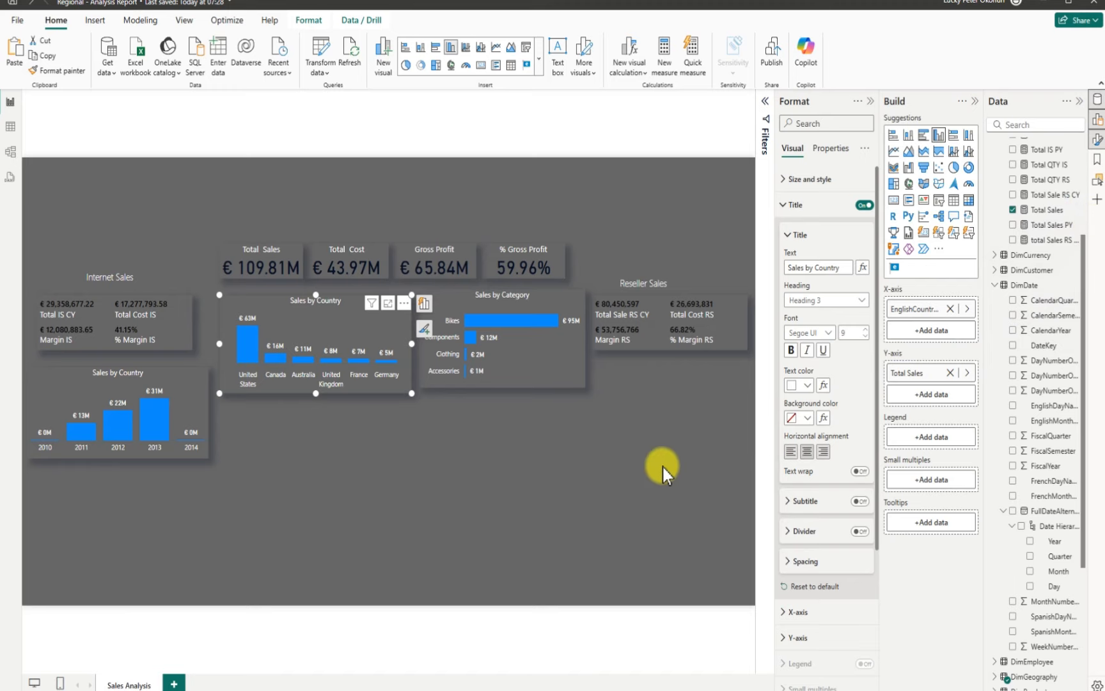
Check the Gross Profit measure's formula and change the yearly column chart's title to "Gross Profit by Year"
left_click(74, 383)
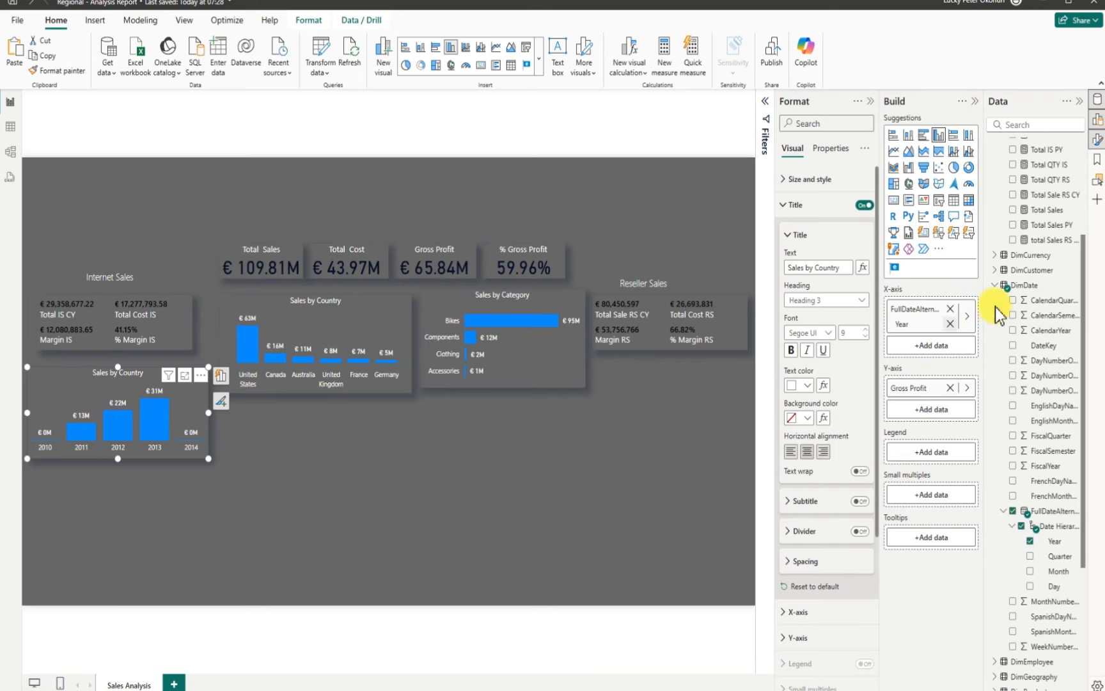
left_click_drag(1083, 275, 1085, 175)
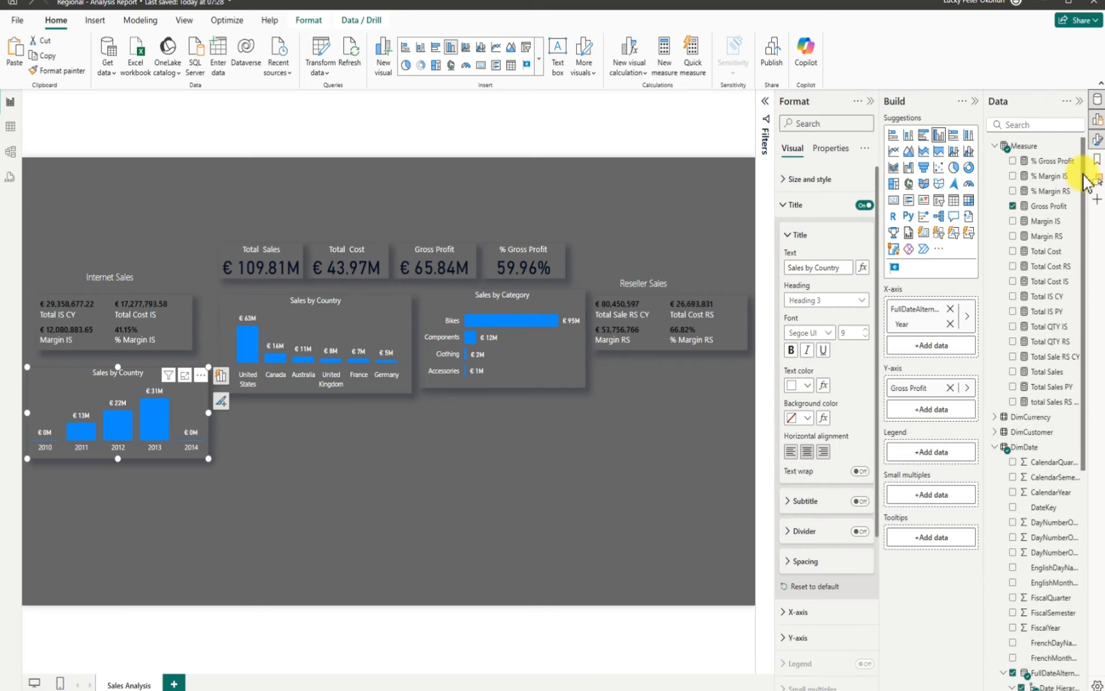
left_click(1048, 206)
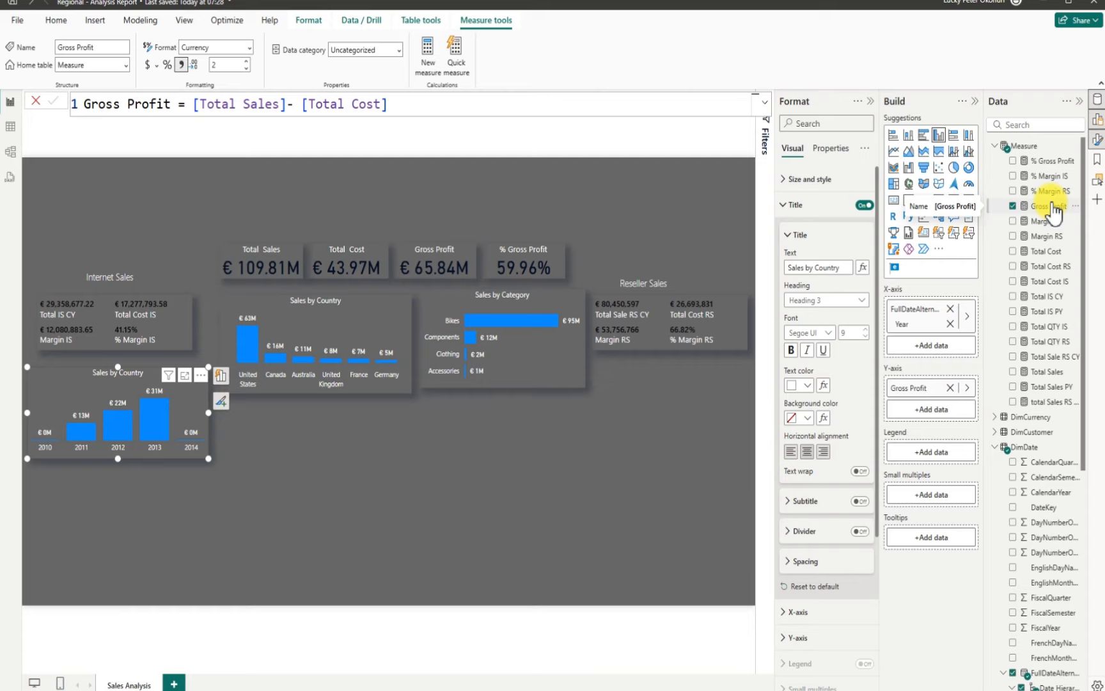
left_click(256, 505)
left_click(64, 394)
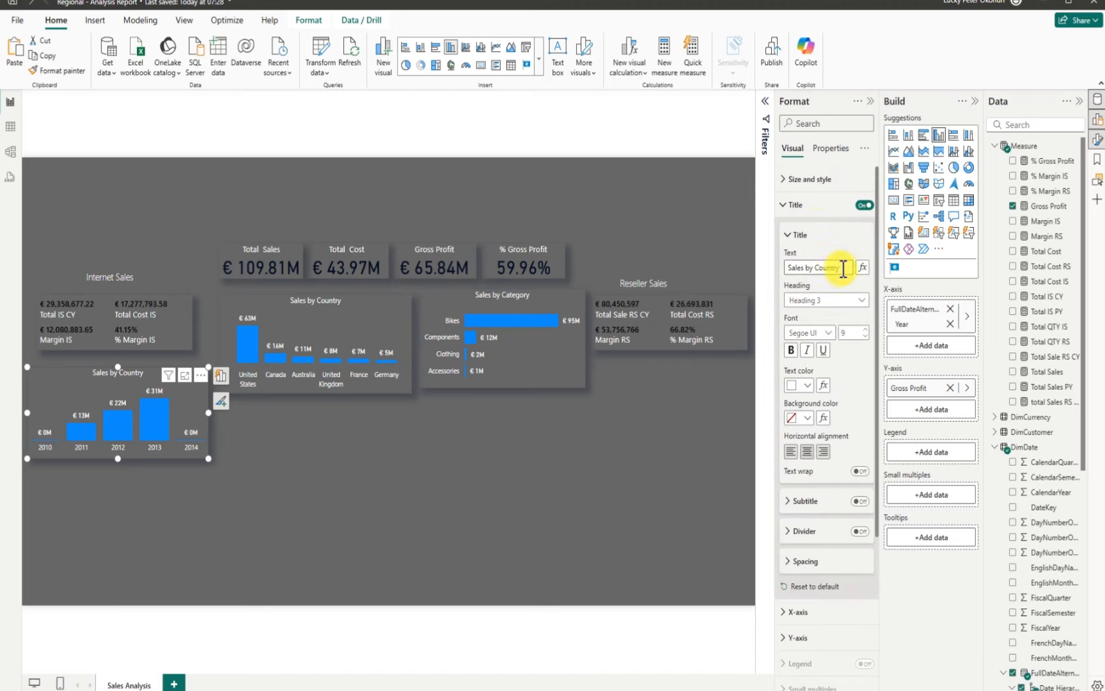
left_click_drag(838, 269, 786, 270)
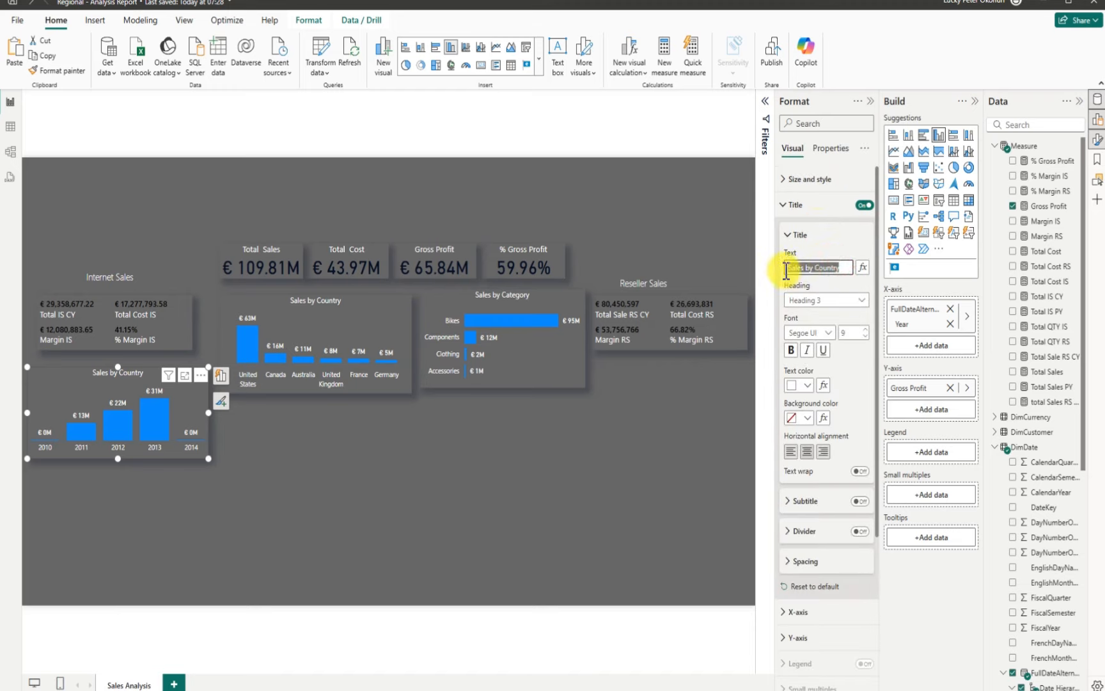
key("BackSpace")
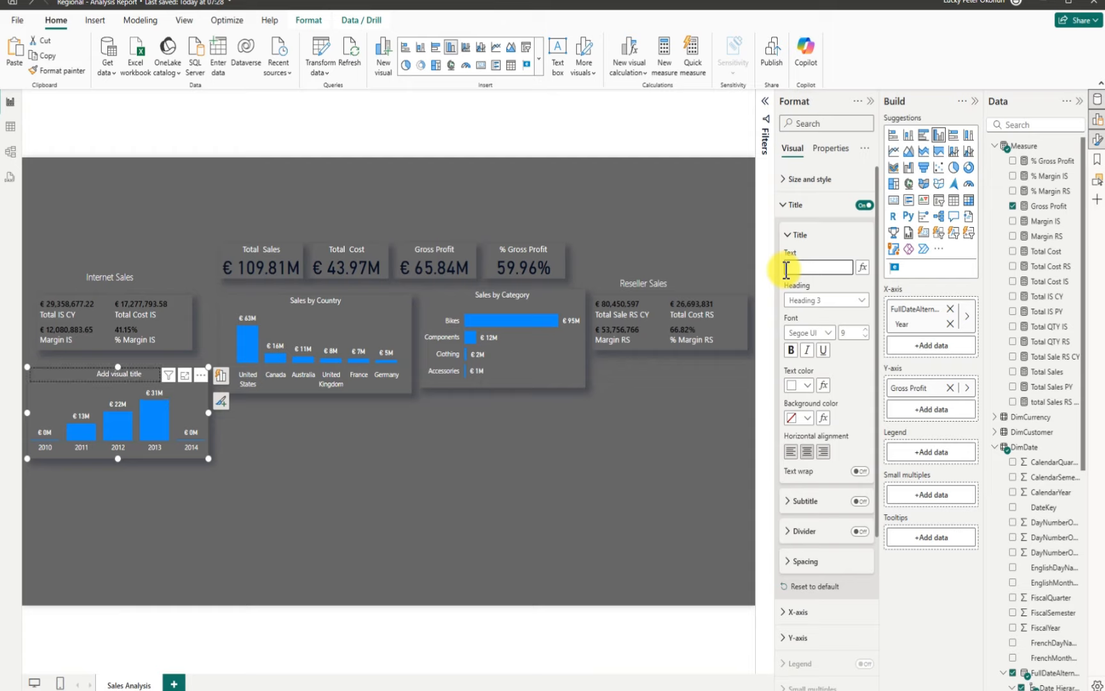
type("Gross")
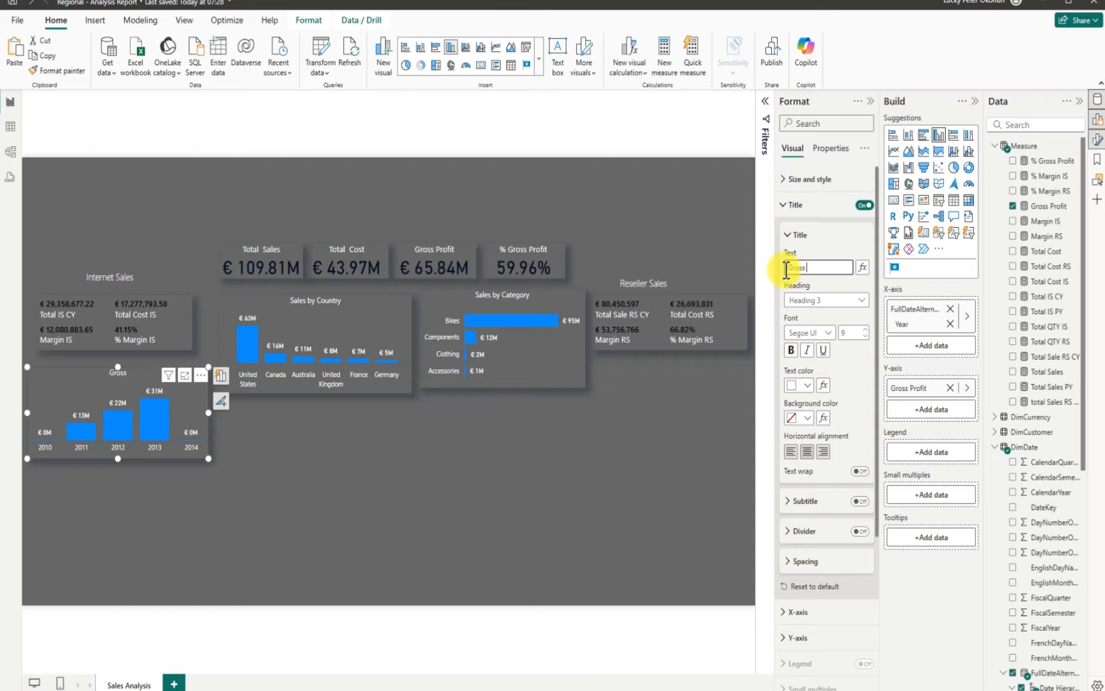
type(" Profit by Year")
left_click(621, 441)
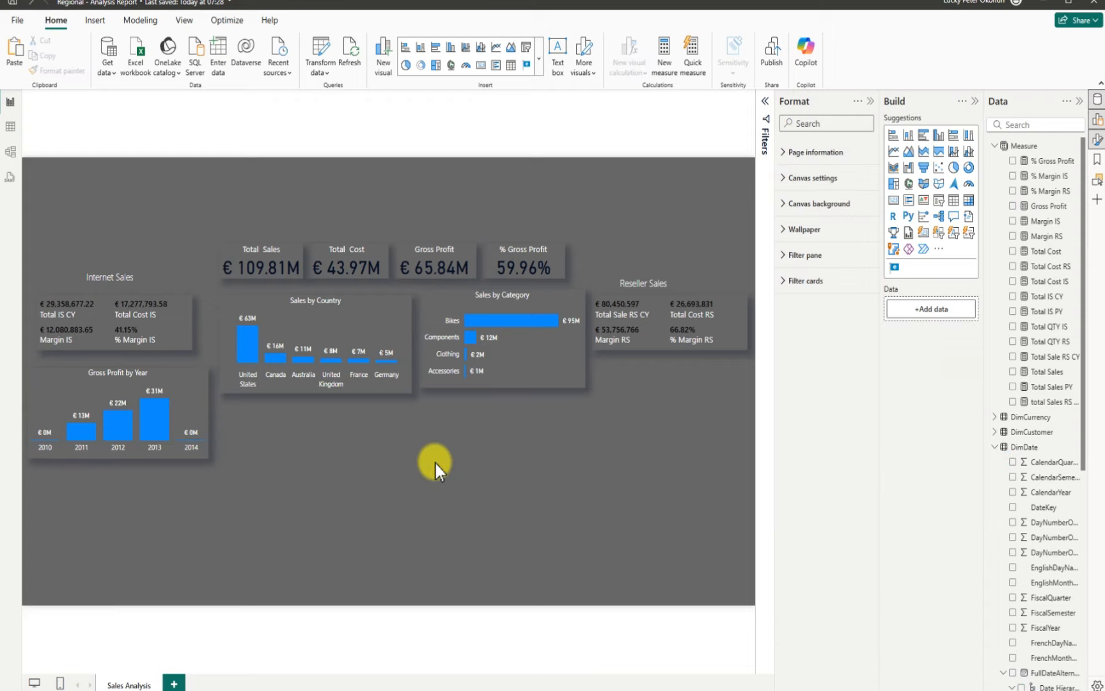
Duplicate the Sales by Category bar chart and place the copy beneath the Reseller Sales card
mouse_move(162, 426)
left_click(492, 384)
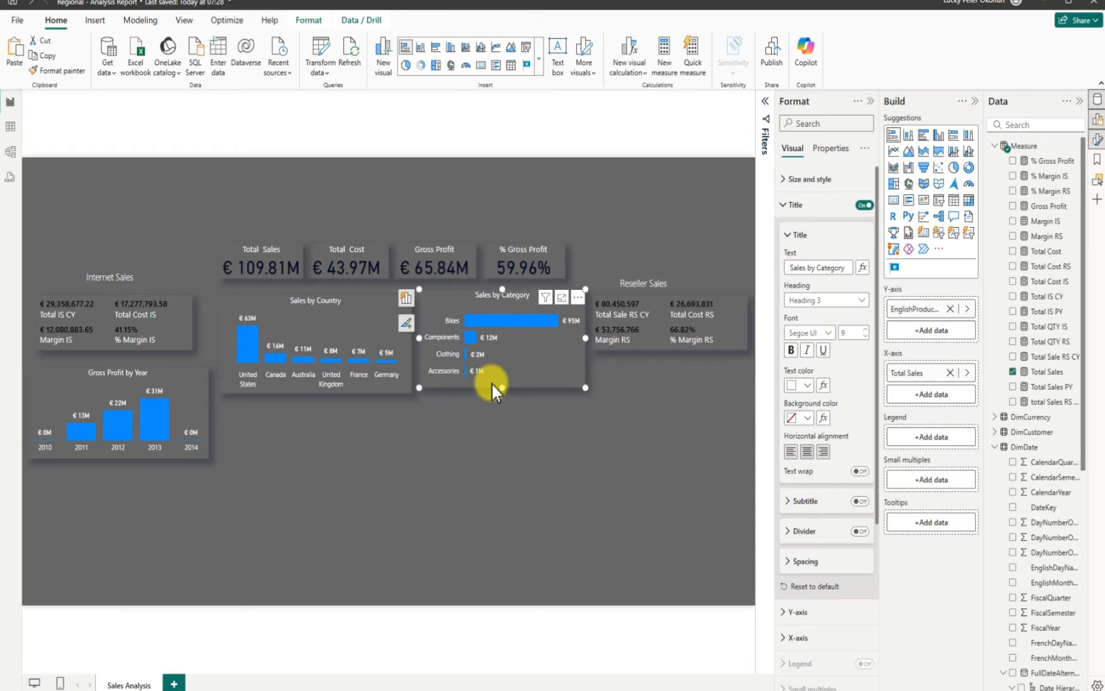
left_click_drag(492, 385, 644, 481)
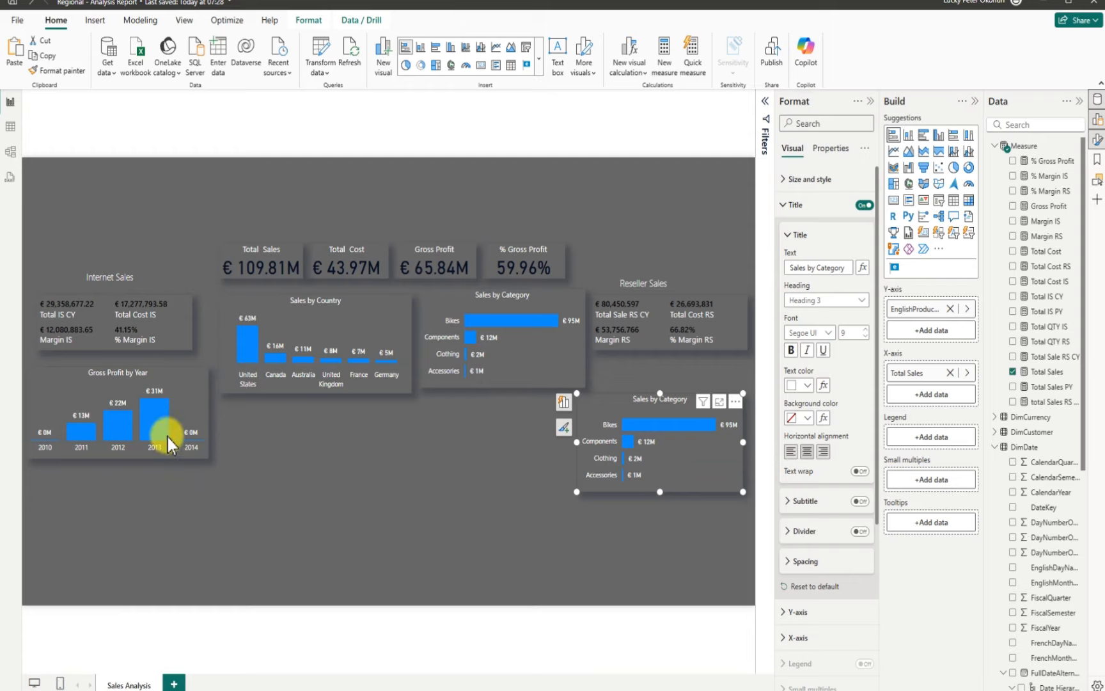
Try to turn the copied Sales by Category chart into a line and clustered column chart of Total Sales and Total Sales PY
left_click(1013, 372)
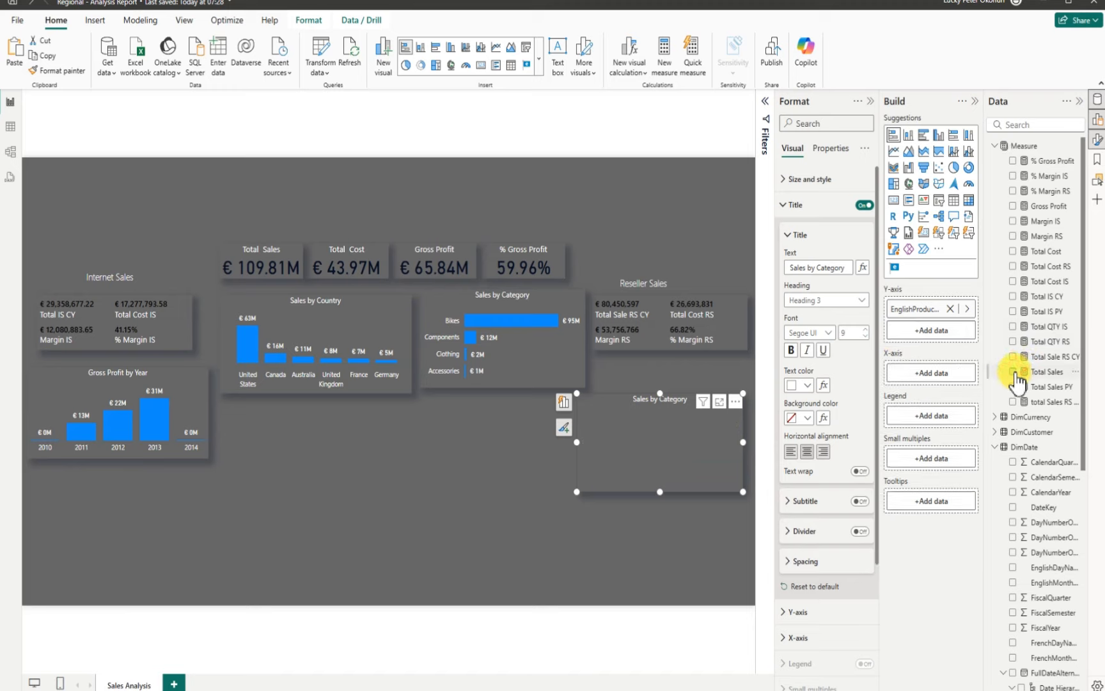
left_click(1011, 206)
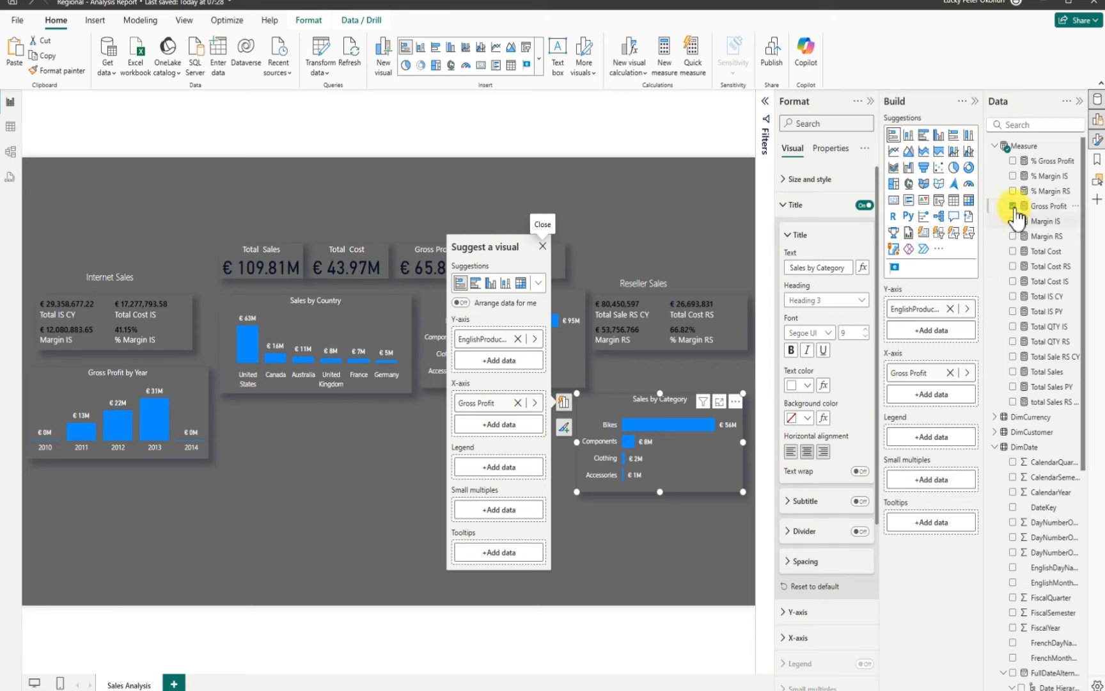
left_click(1013, 205)
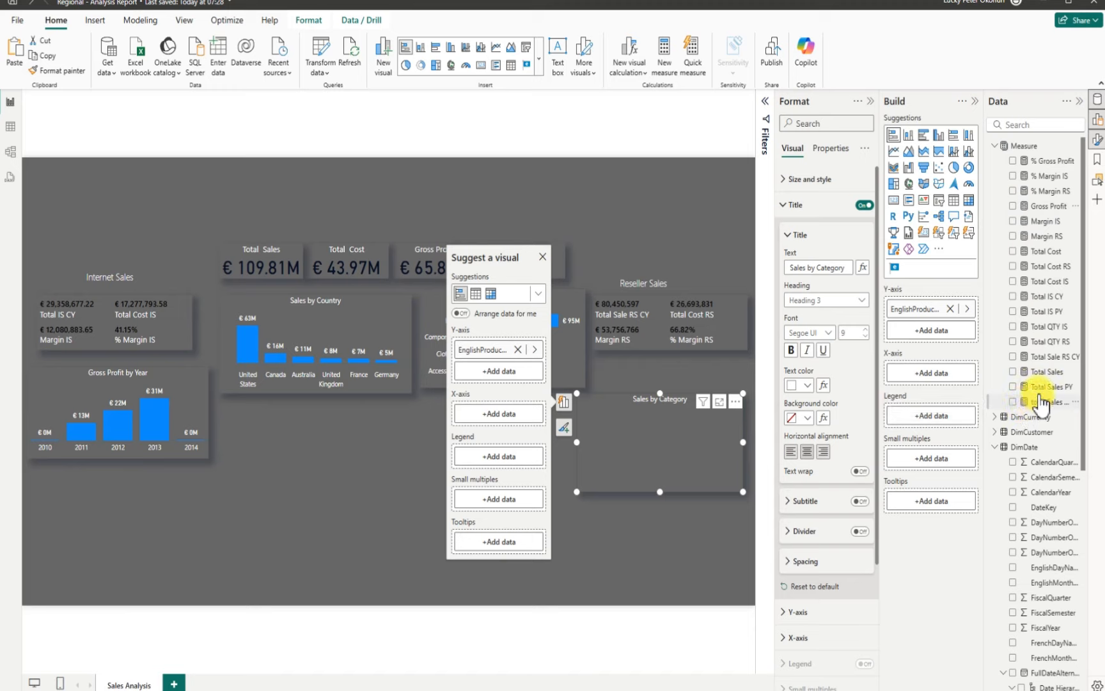
left_click(1013, 372)
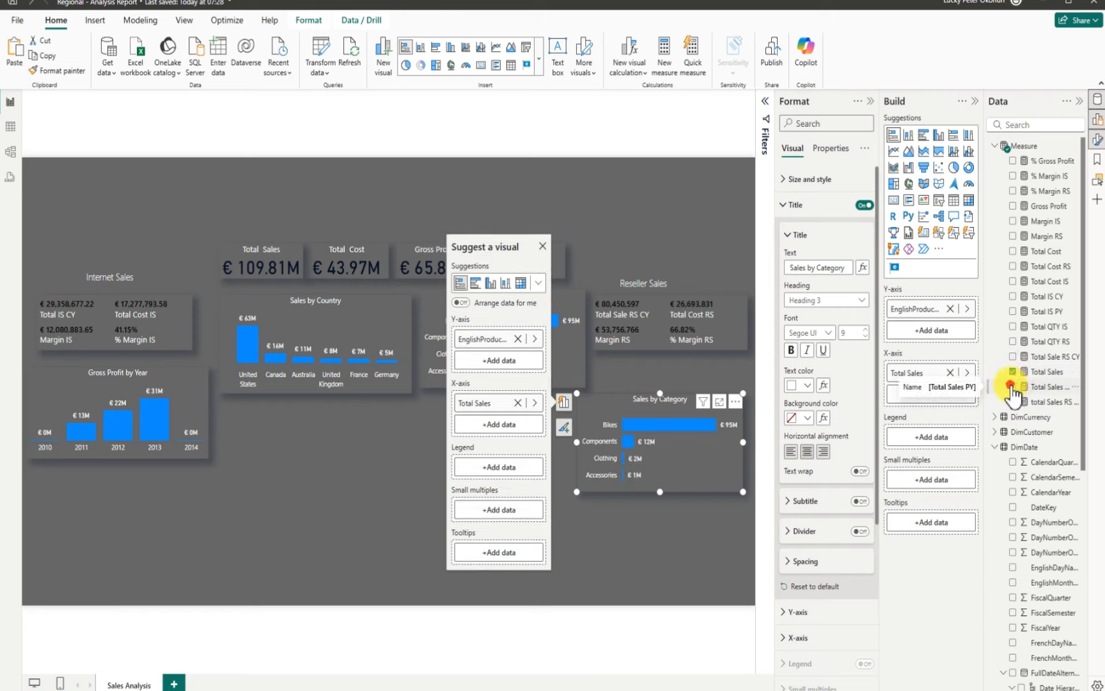
left_click(1013, 386)
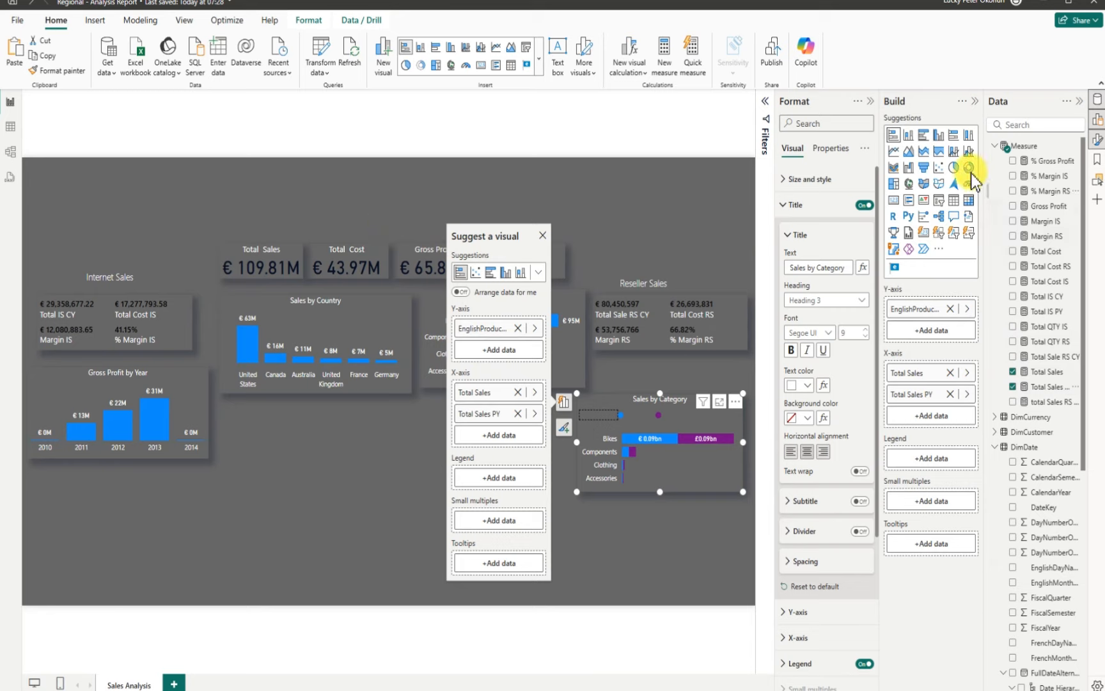
left_click(968, 152)
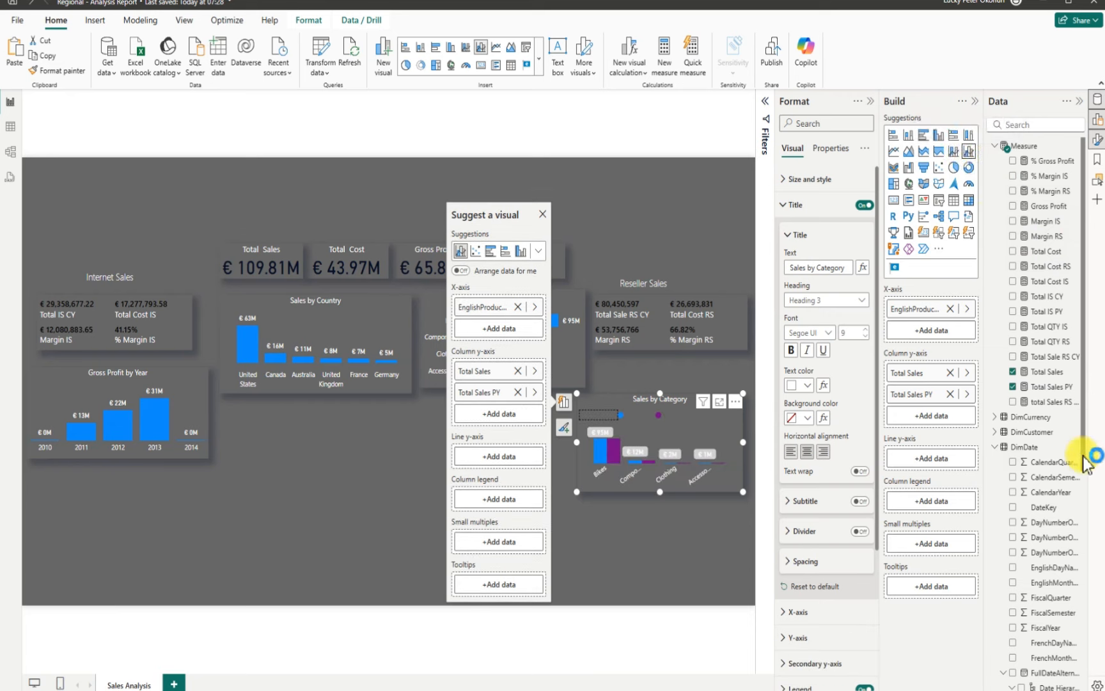
left_click_drag(1083, 455, 1084, 456)
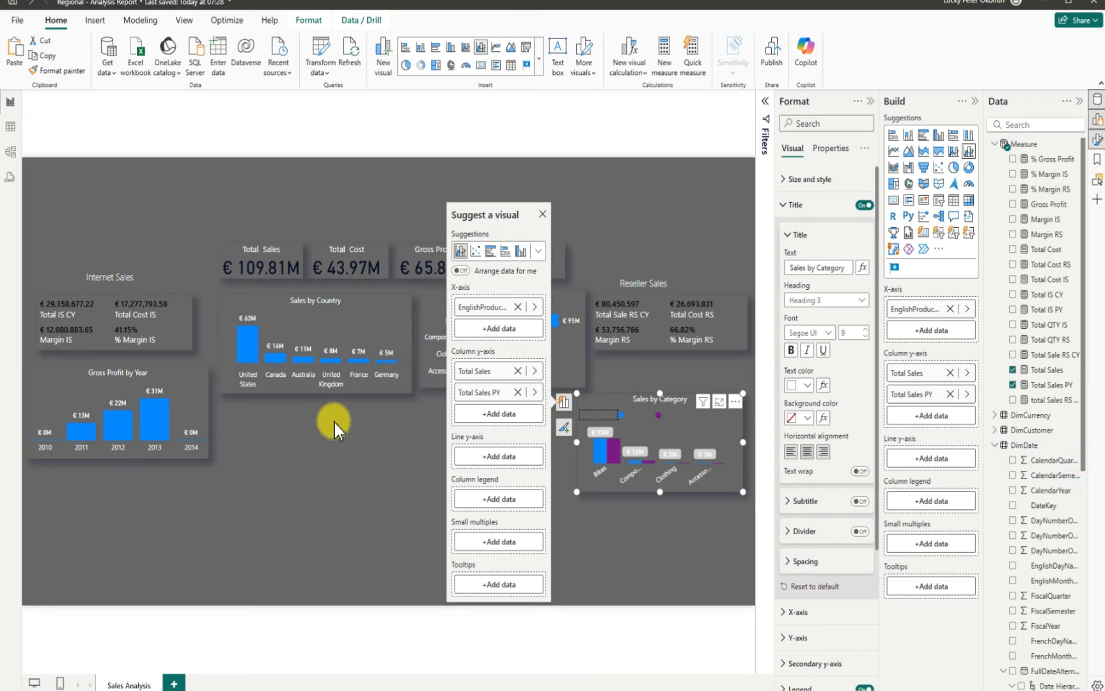
Replace the copied category chart beneath the Reseller Sales card with a duplicate of the Gross Profit by Year chart
left_click(51, 367)
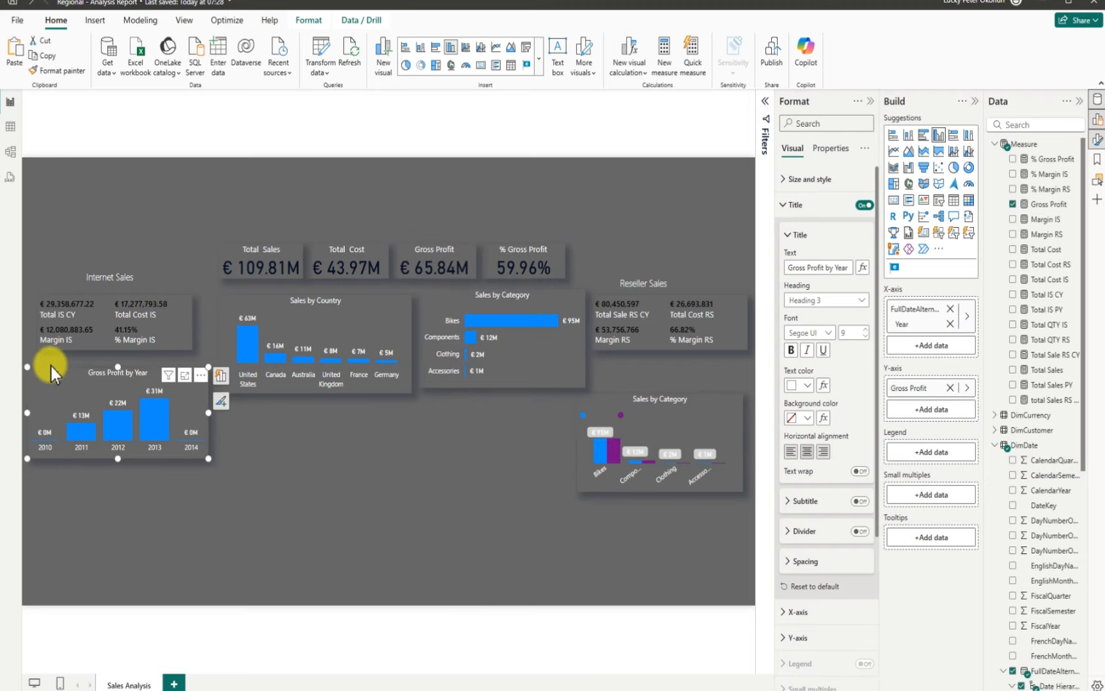
left_click_drag(51, 366, 419, 486)
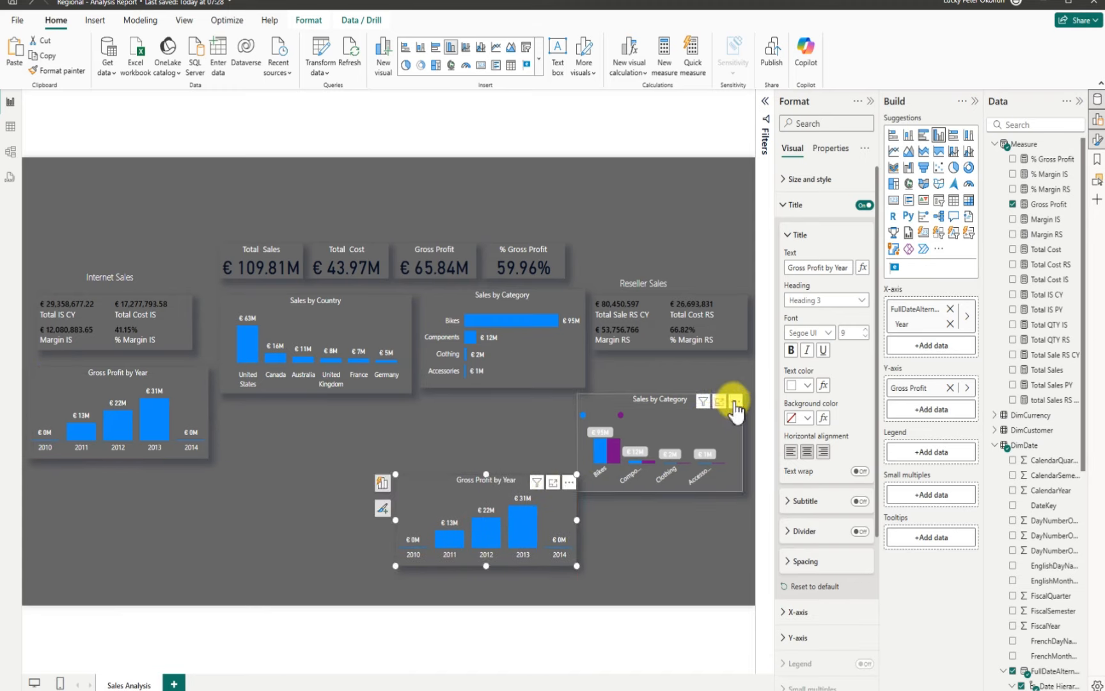
left_click(736, 411)
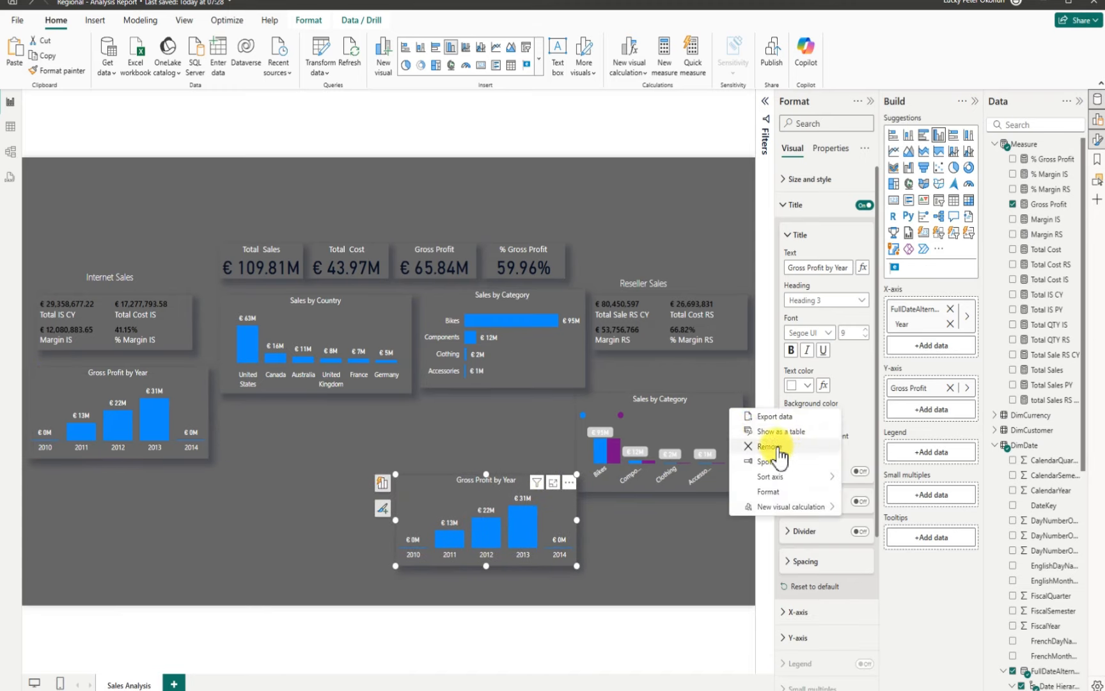
left_click(770, 445)
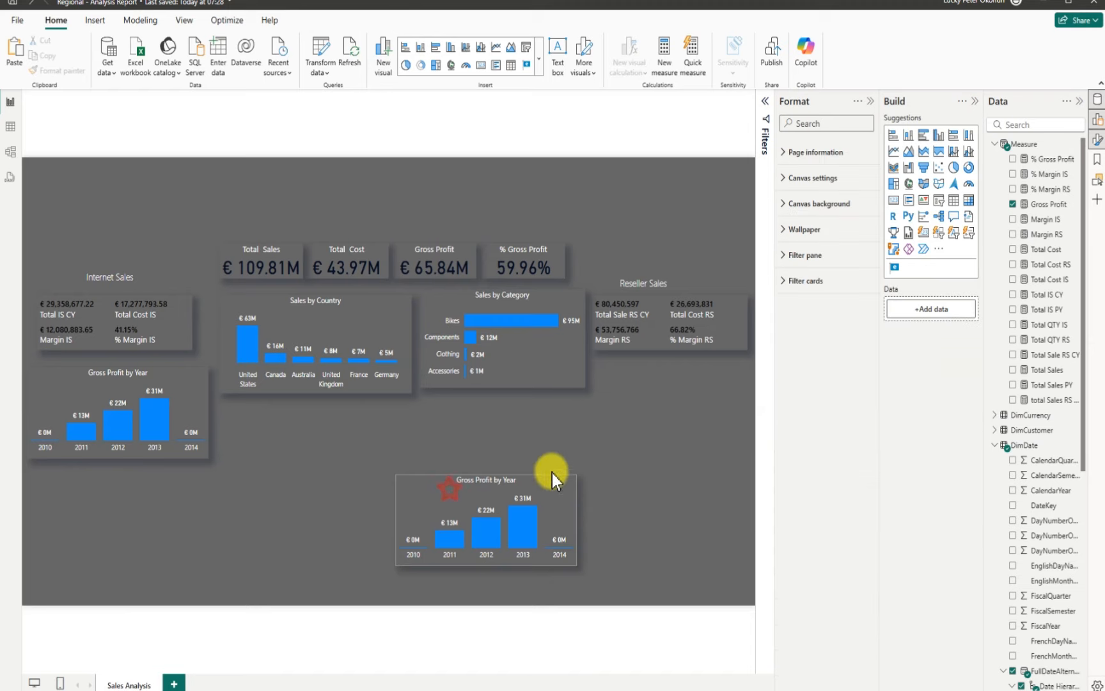
left_click_drag(638, 441, 618, 412)
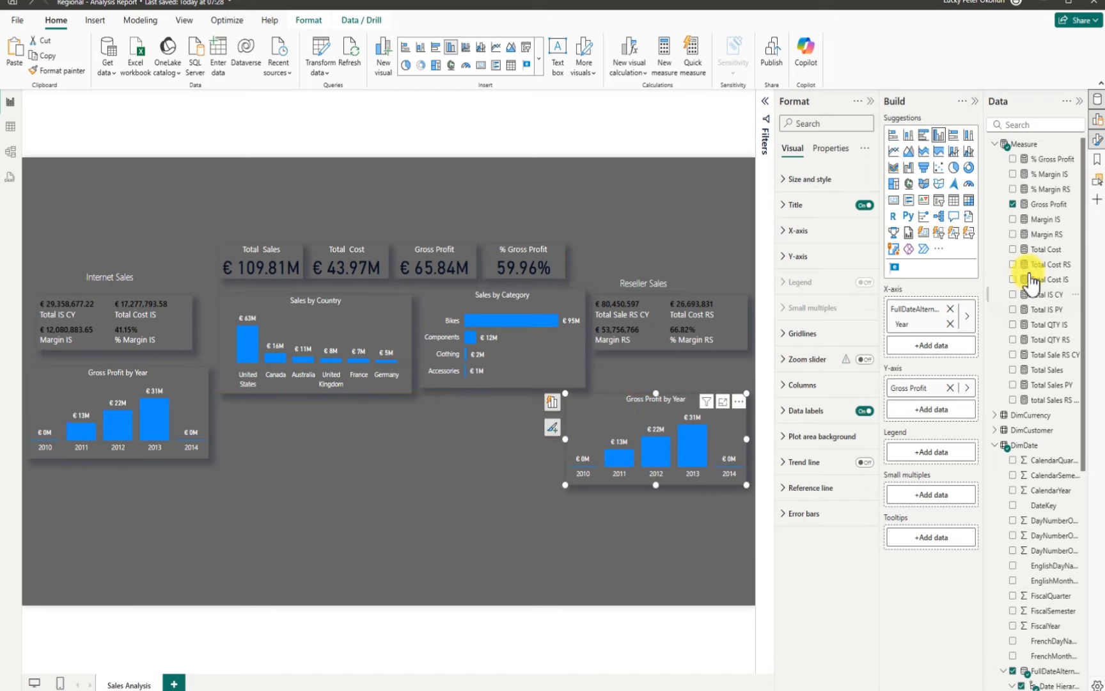
Swap the Gross Profit measure in the duplicated yearly chart for Total Sales and Total Sales PY
left_click(1012, 203)
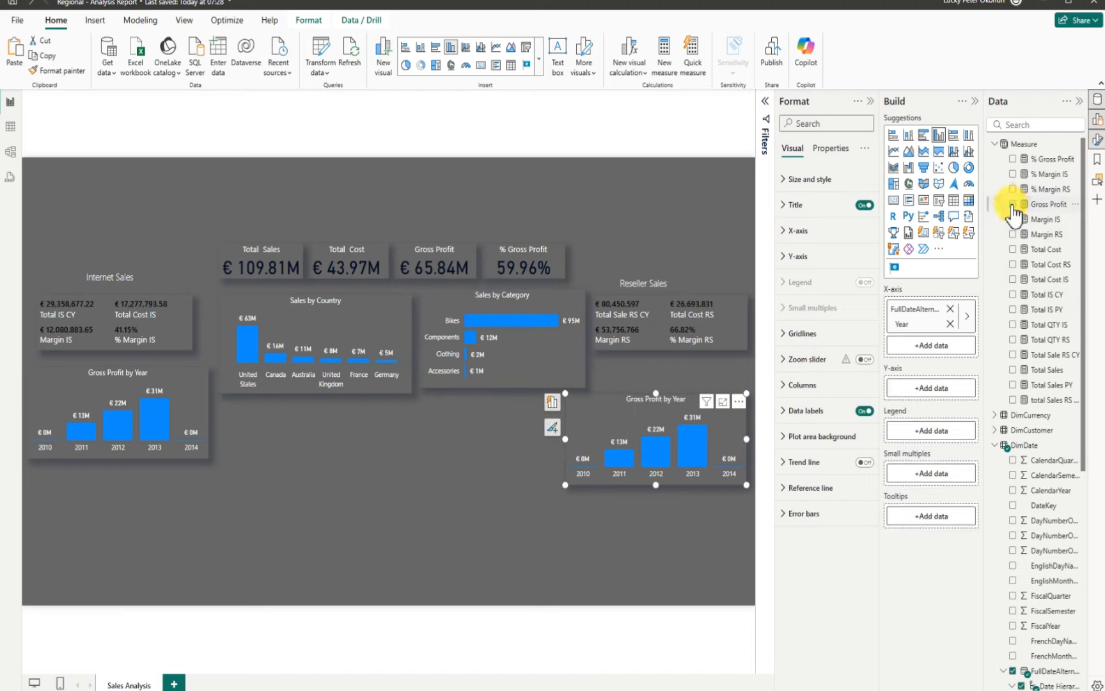
left_click(1013, 369)
left_click(1013, 384)
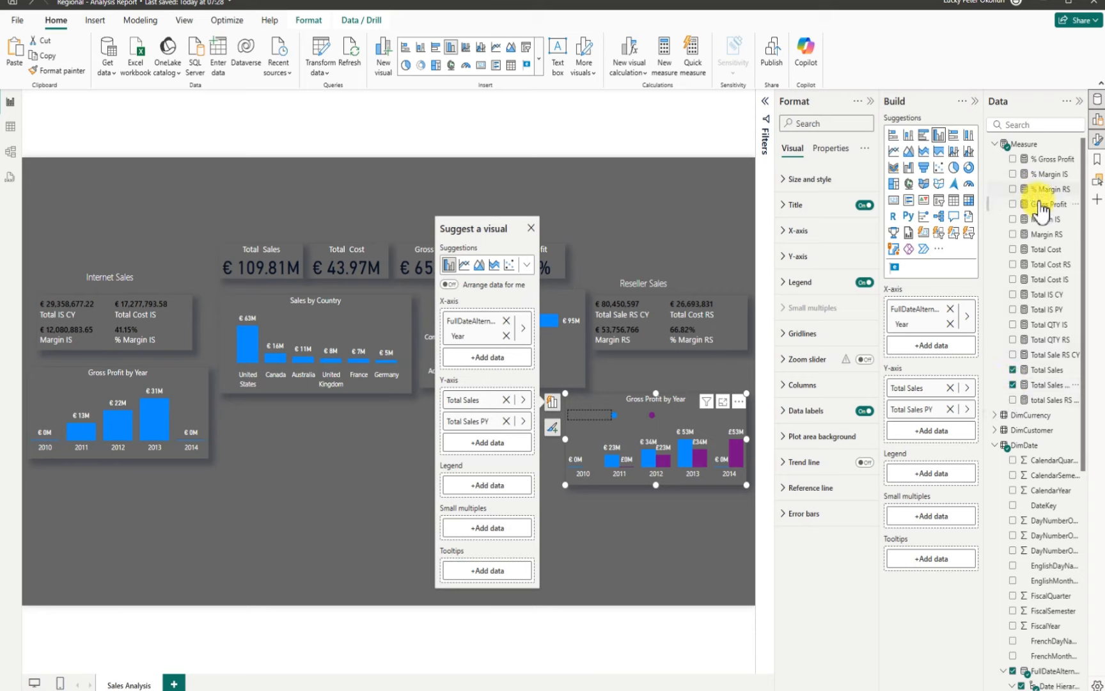
mouse_move(1039, 203)
left_mouse_down()
mouse_move(1041, 255)
mouse_move(964, 523)
mouse_move(912, 567)
mouse_move(957, 530)
mouse_move(925, 561)
mouse_move(915, 530)
mouse_move(899, 527)
left_mouse_up()
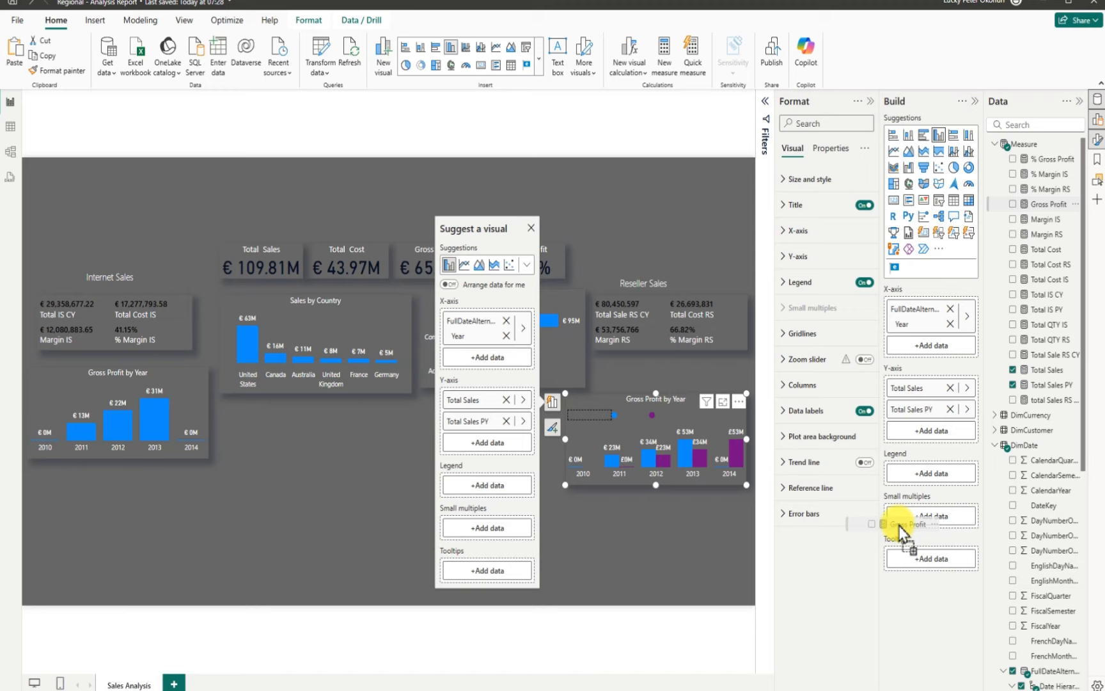
left_click_drag(899, 527, 1036, 382)
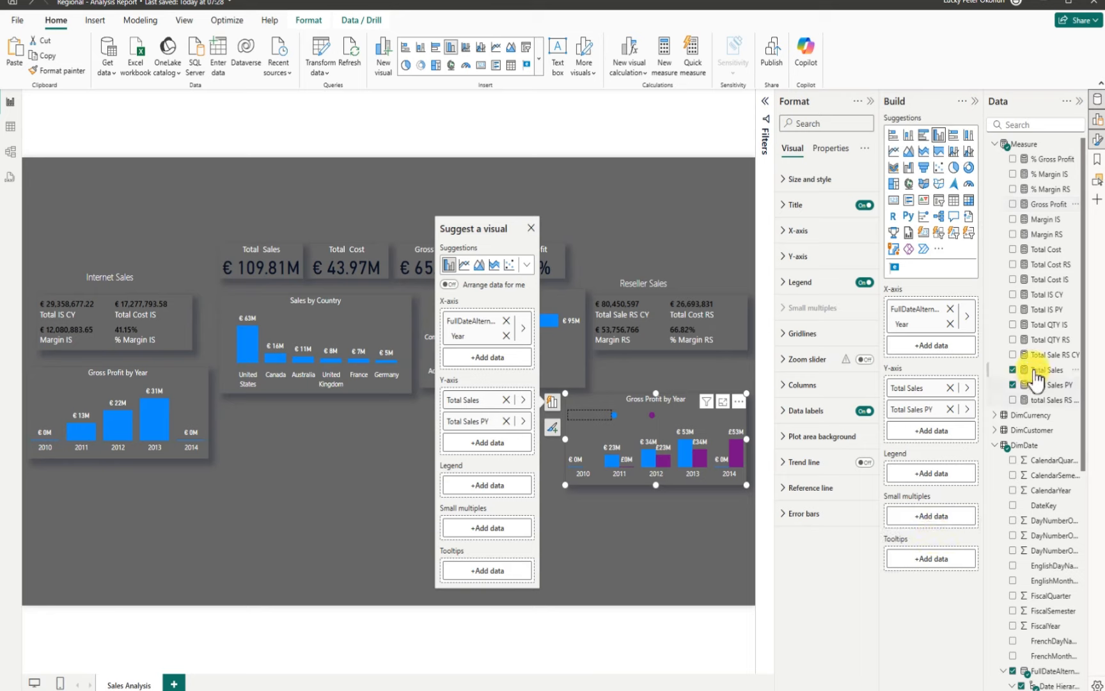
Convert the duplicated chart to a line and clustered column chart with Gross Profit on the line y-axis and data labels off
left_click(968, 154)
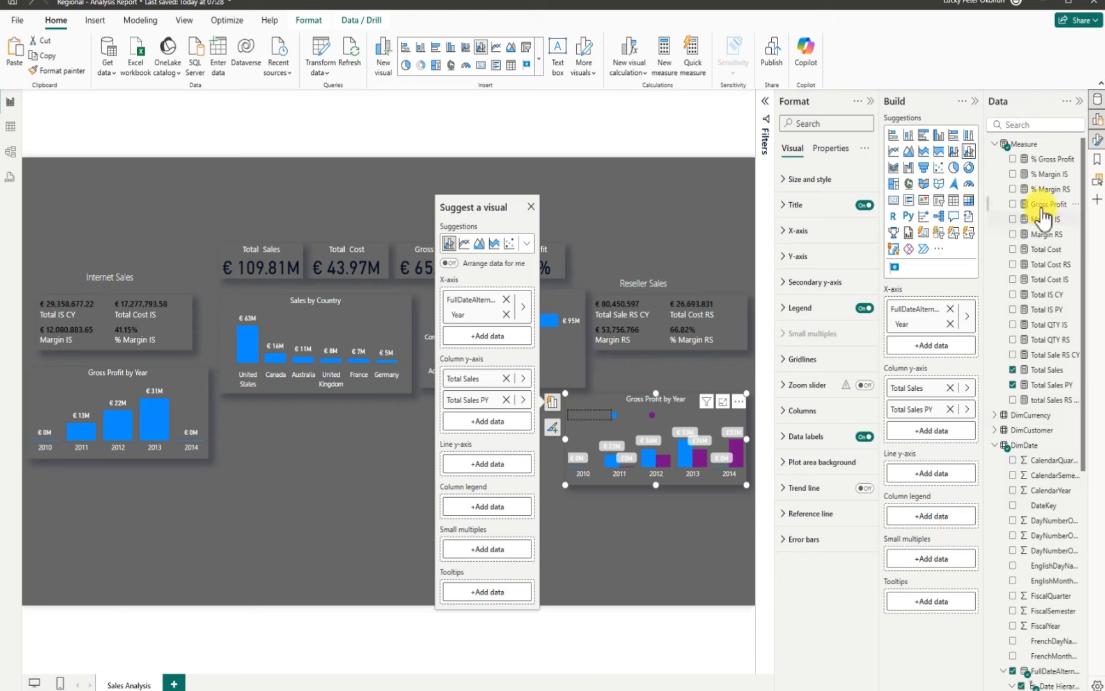
left_click_drag(1042, 205, 938, 476)
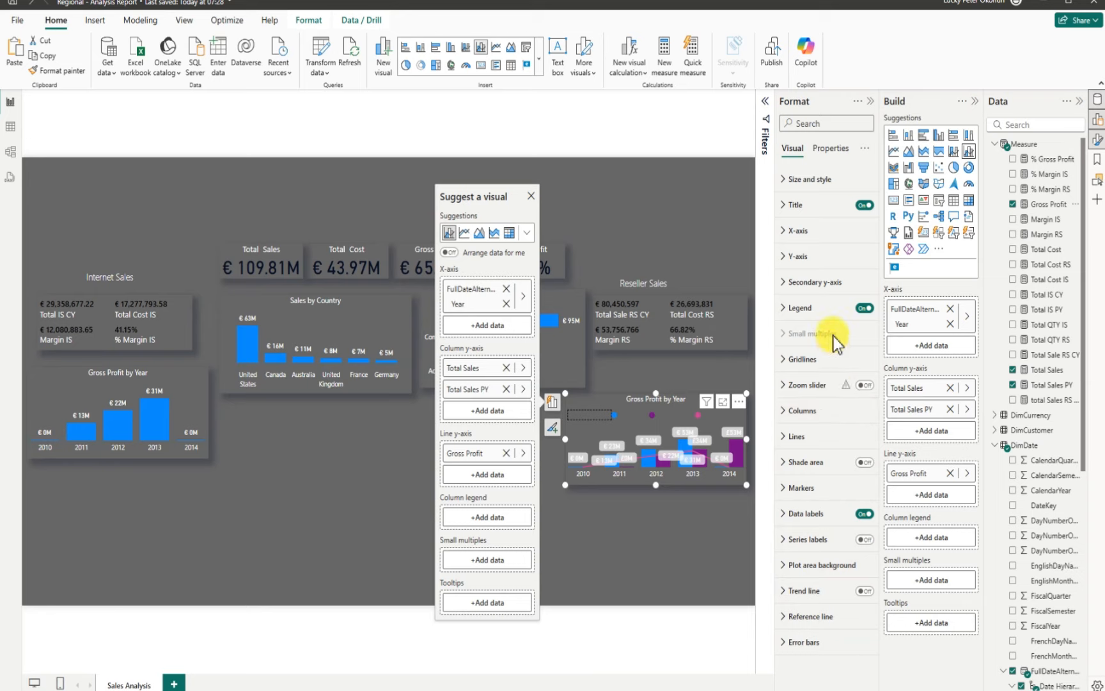
left_click(862, 515)
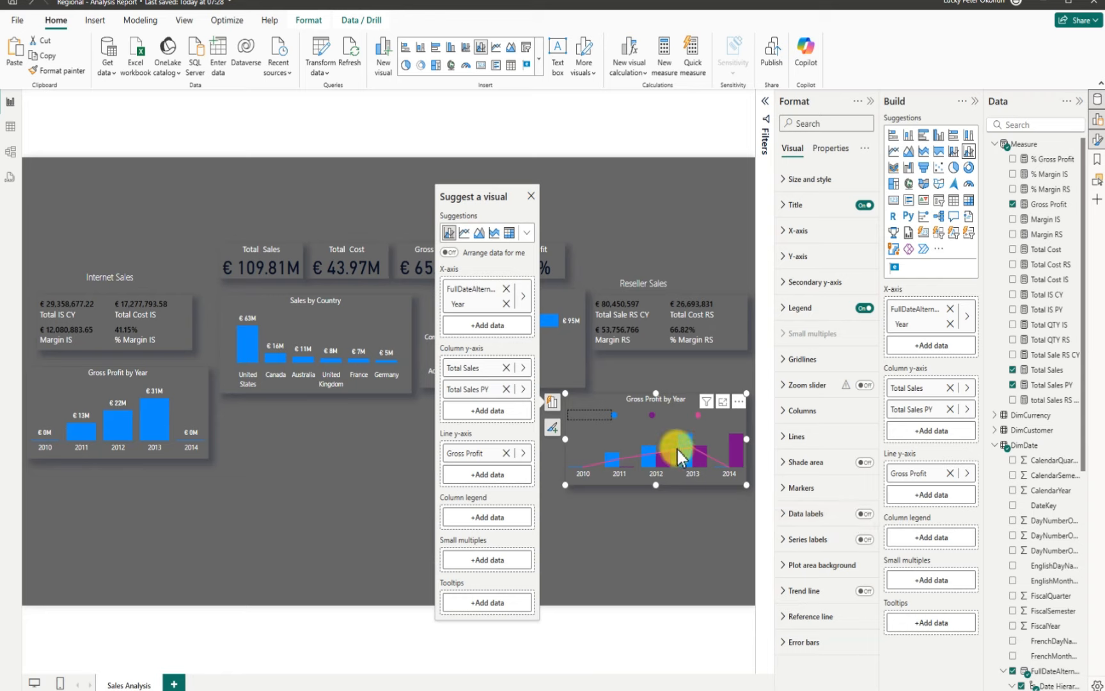
Format the Total Sales PY measure as Euro (€ 123) currency
mouse_move(676, 458)
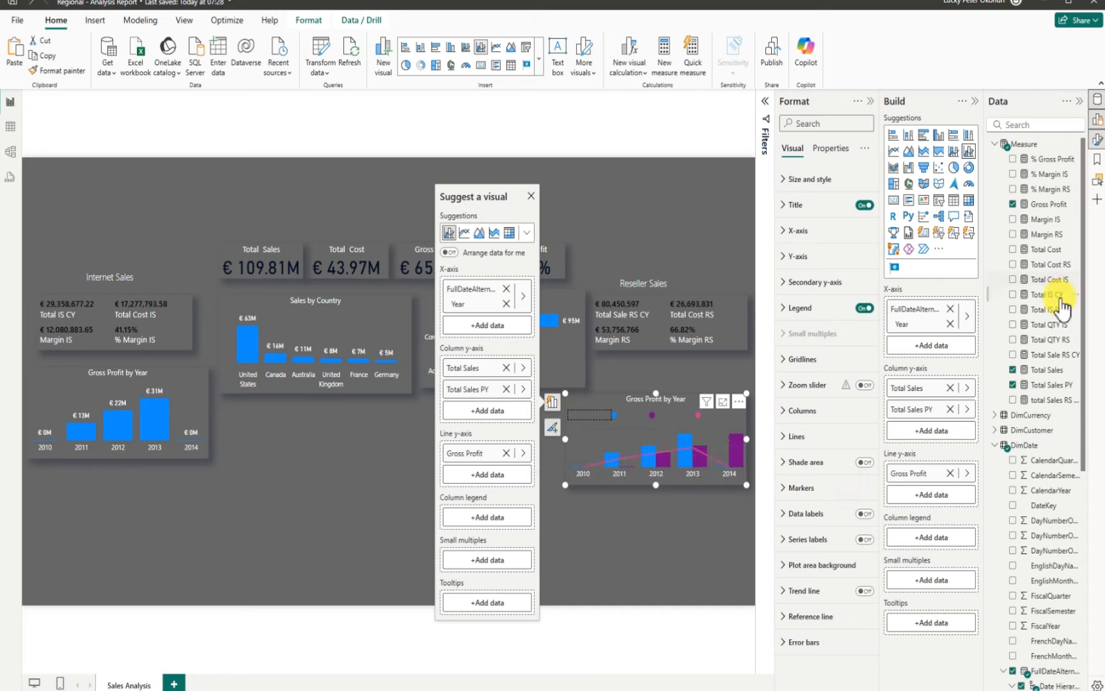
left_click(1049, 384)
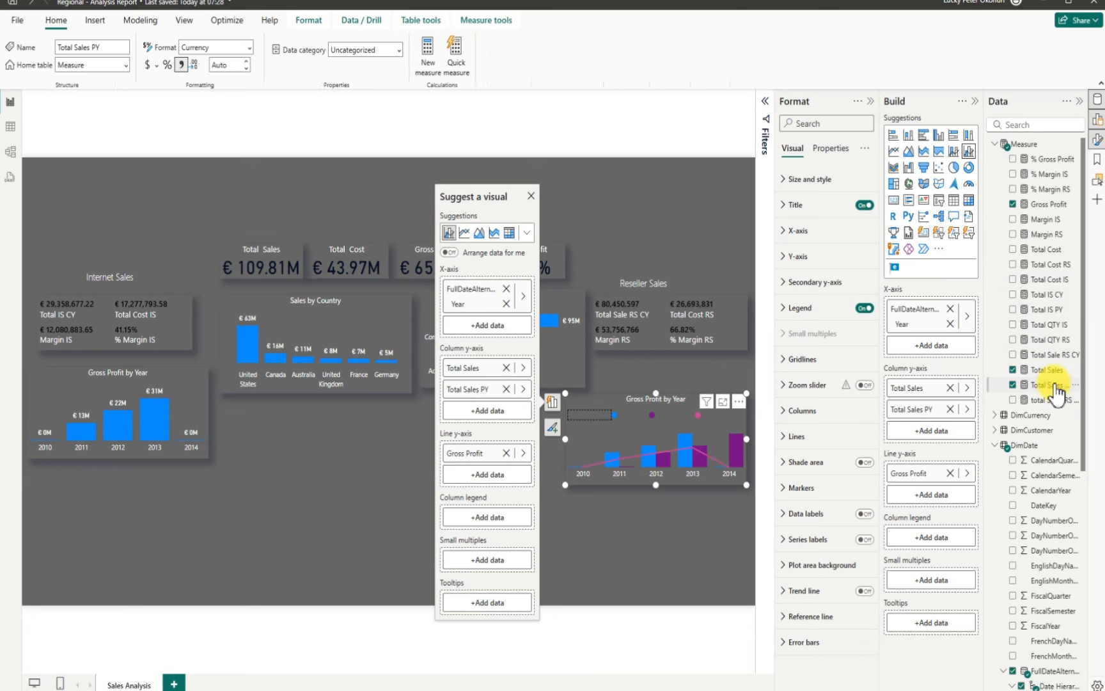
left_click(155, 66)
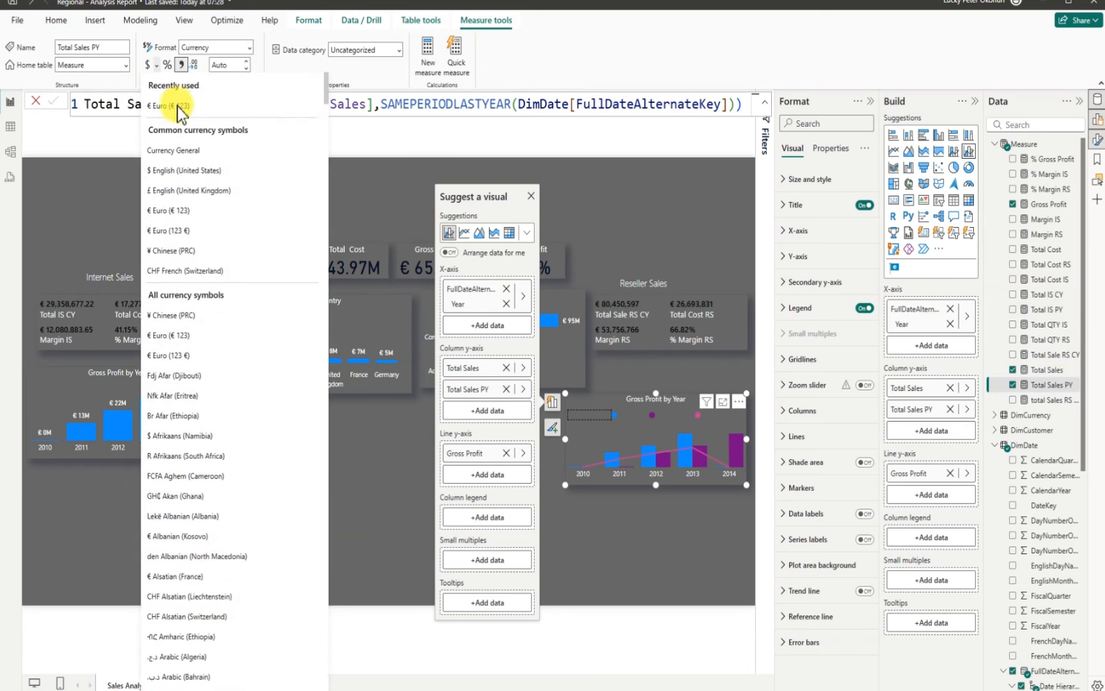
left_click(176, 107)
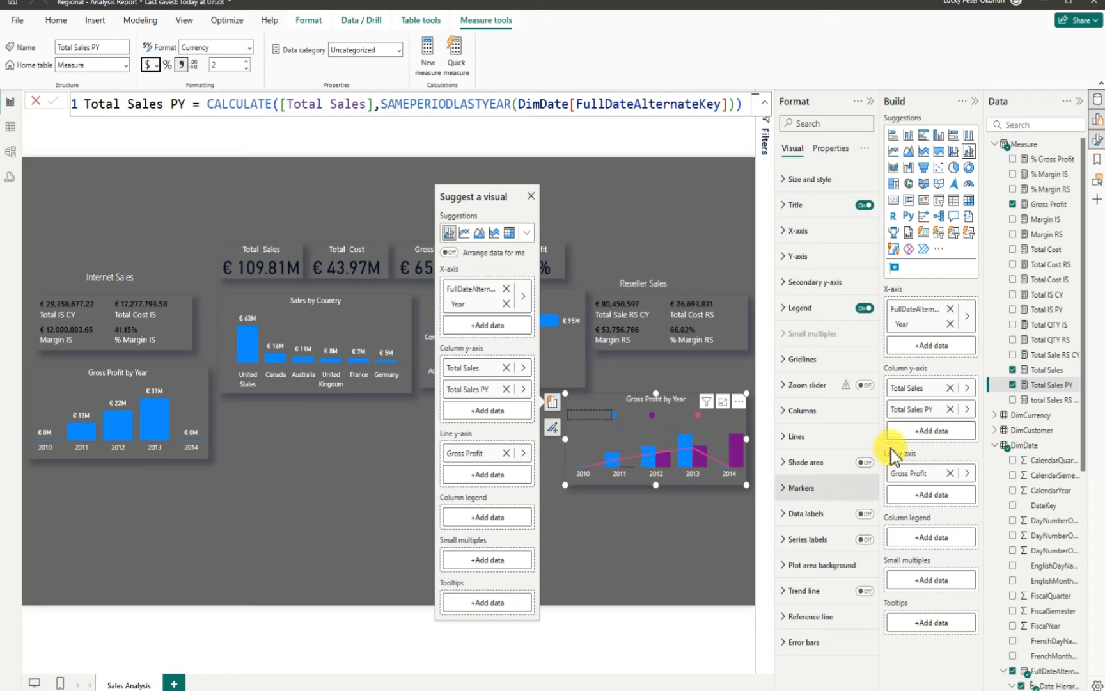
Turn off the legend title of the combo chart and set its legend text color to white
left_click(805, 312)
left_click(859, 481)
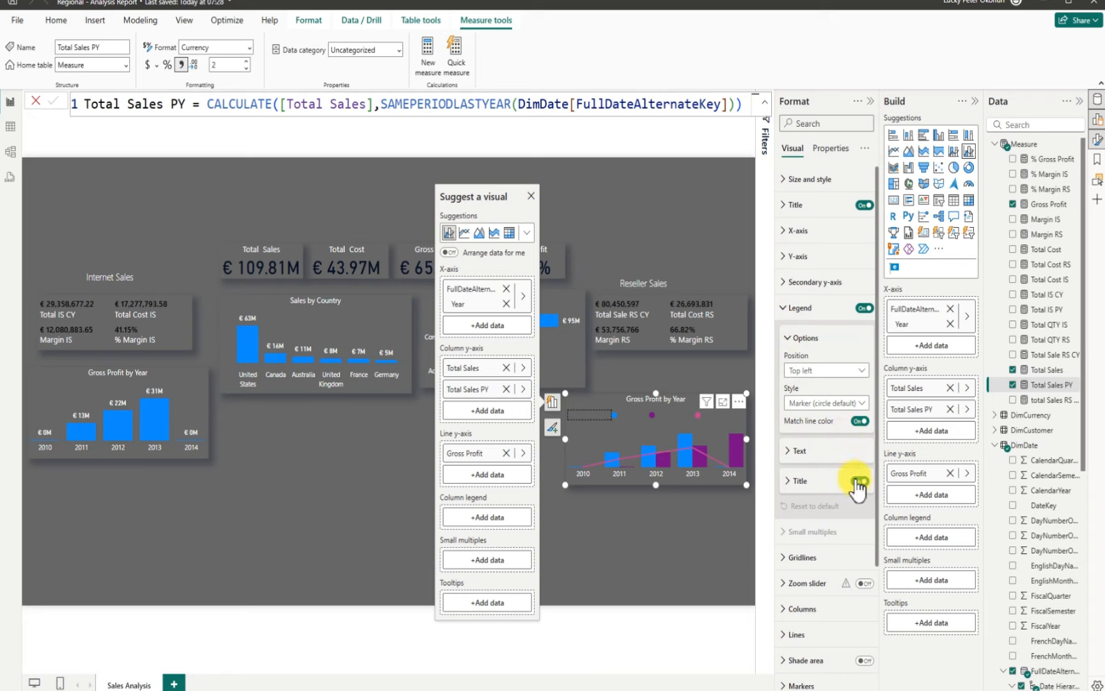
left_click(787, 451)
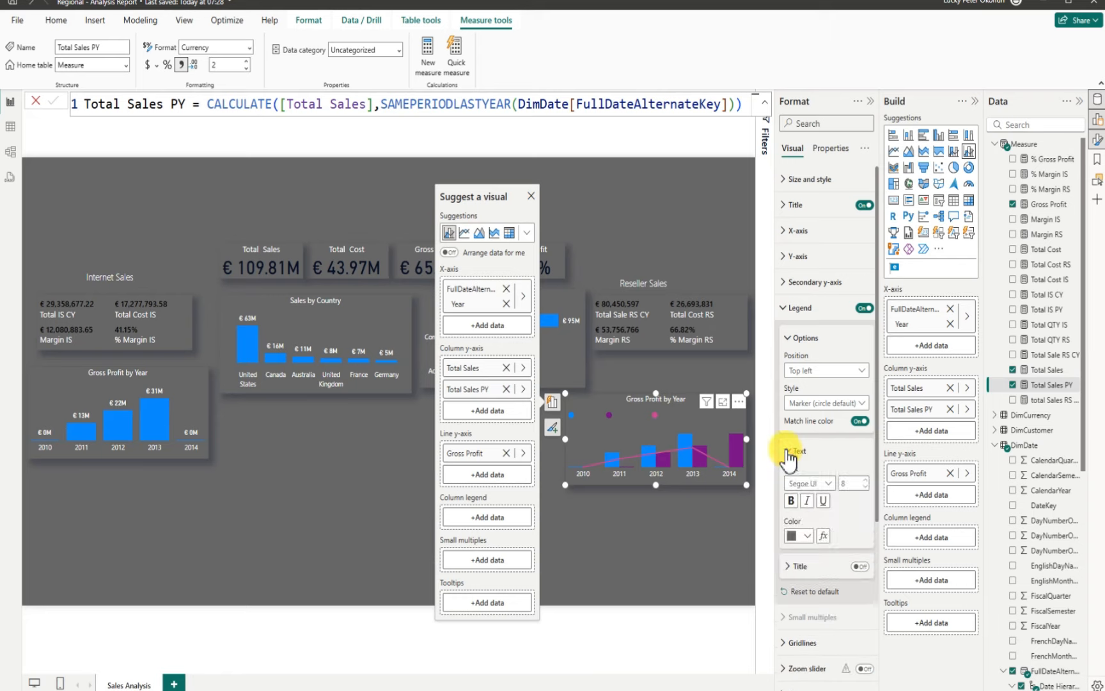
left_click(809, 536)
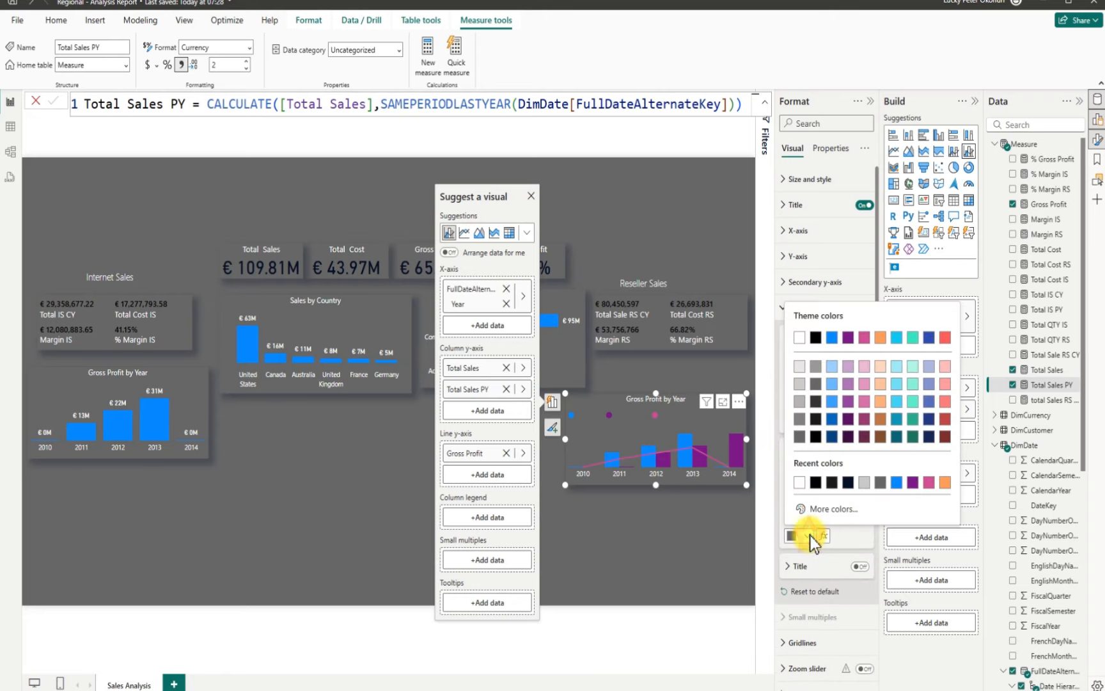
left_click(799, 341)
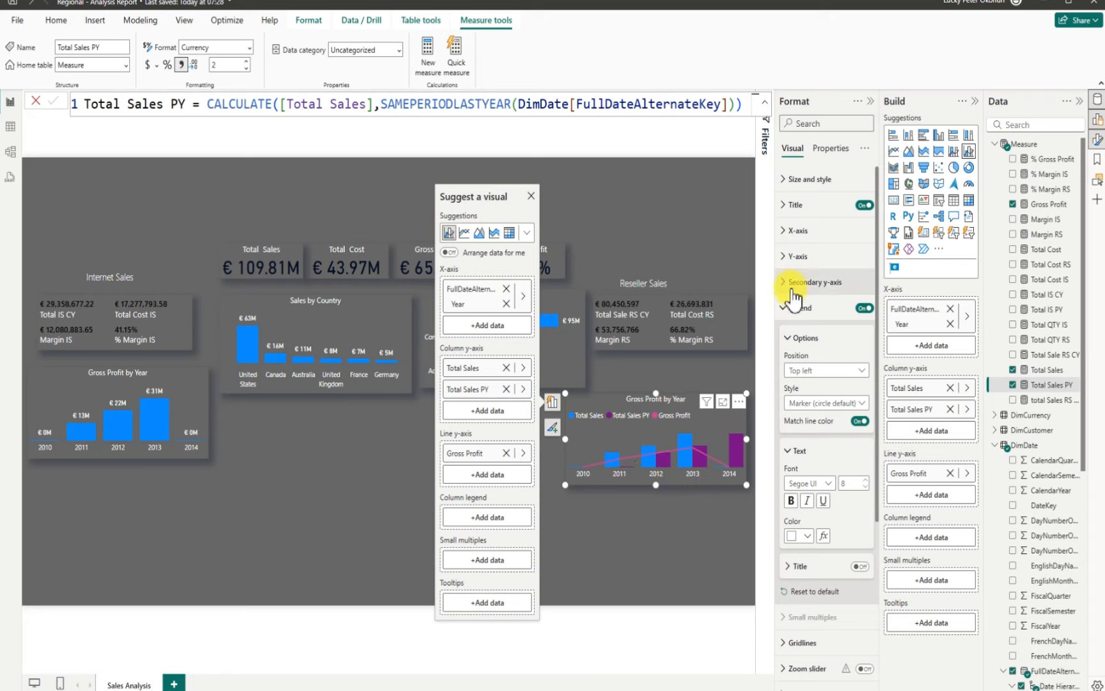
Change the combo chart's title to "Sales CY, Sales PY by Year" and save the report
left_click(791, 204)
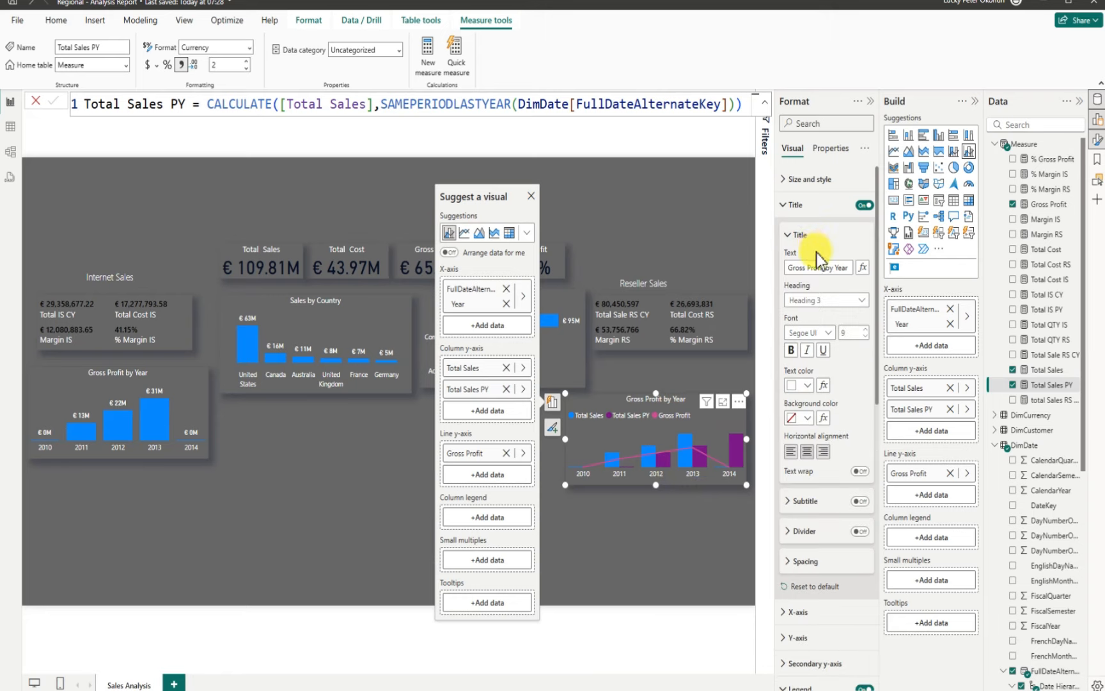
left_click_drag(786, 267, 851, 269)
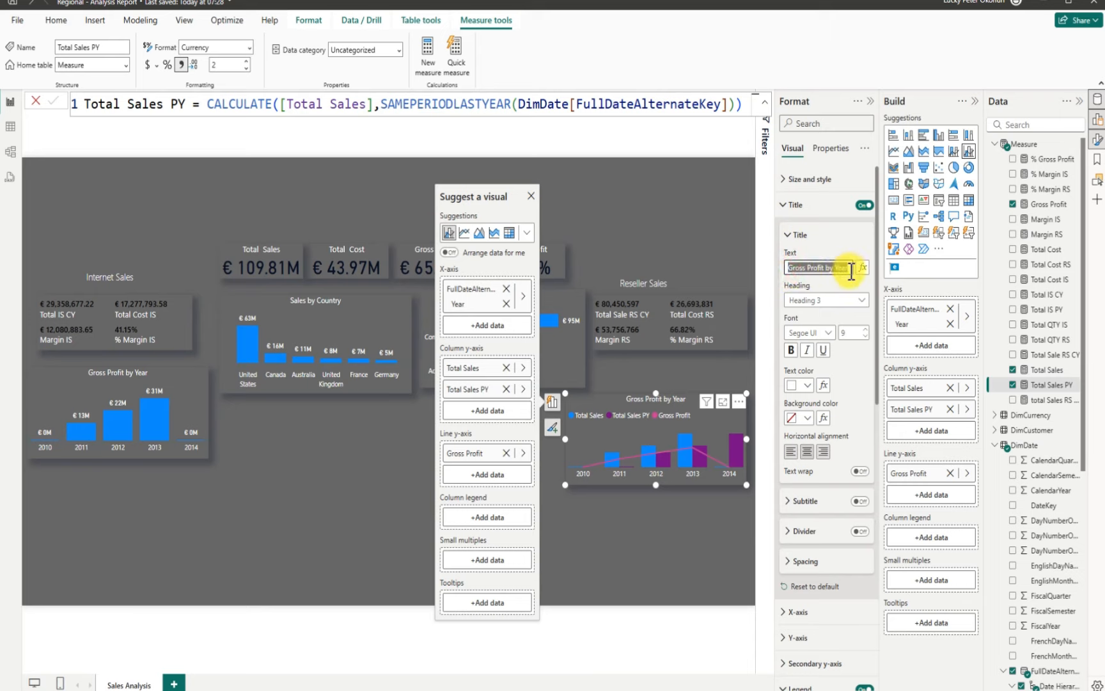
key("BackSpace")
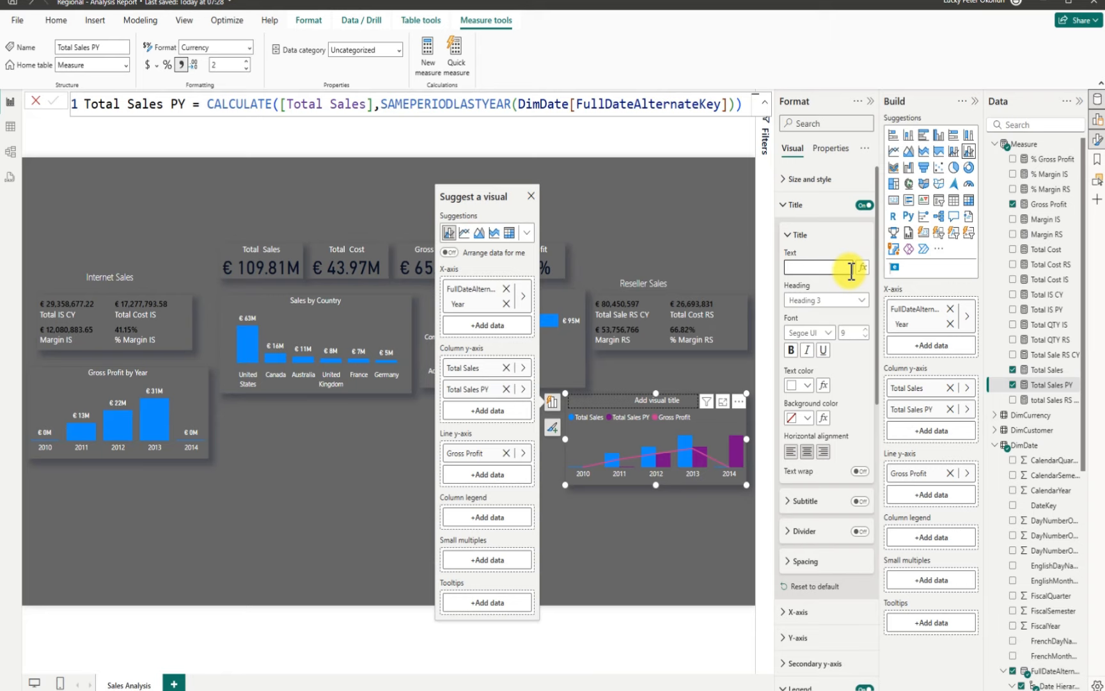
type("Sales, ")
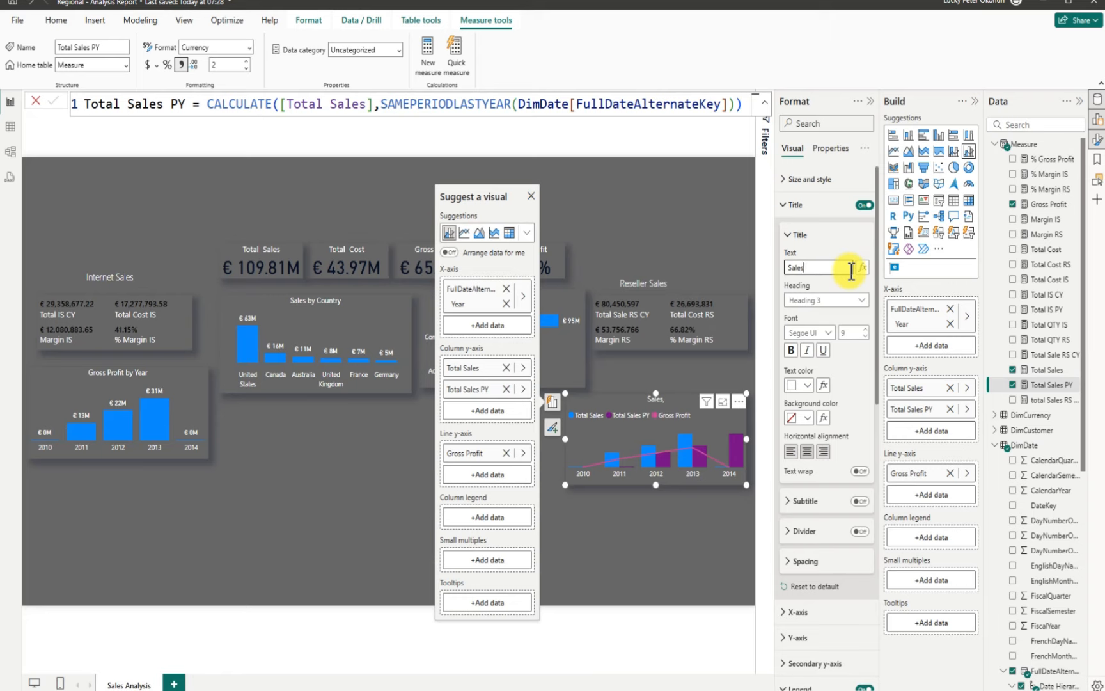
type(" CY, Sales")
type("PY by Year")
left_click(649, 534)
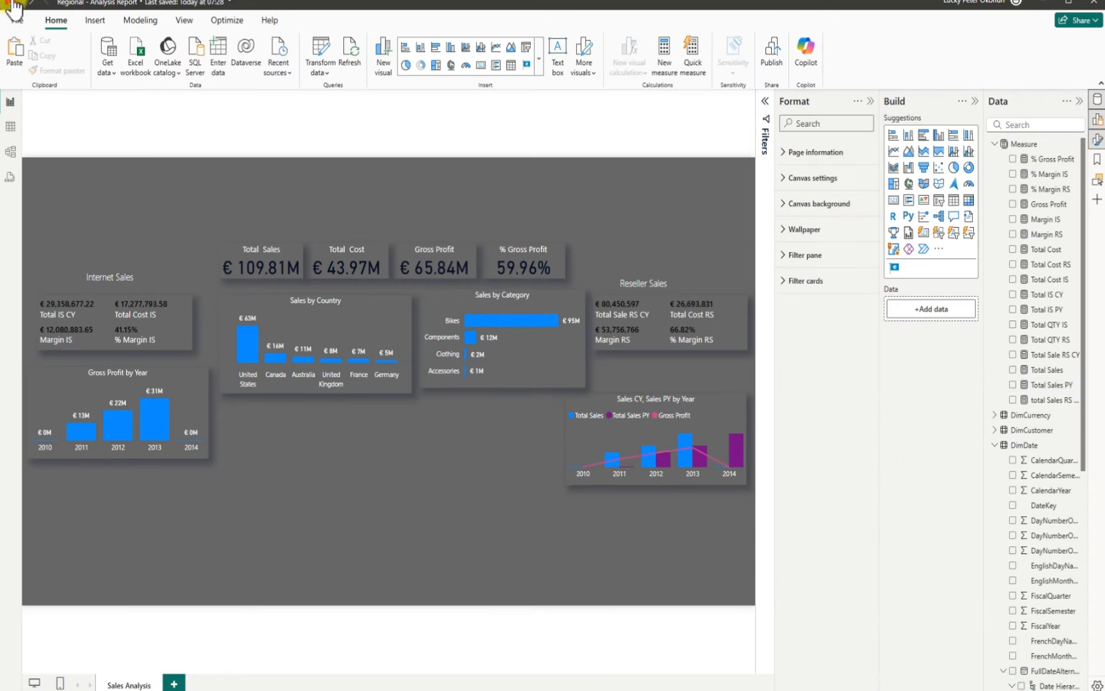
key("ctrl+s")
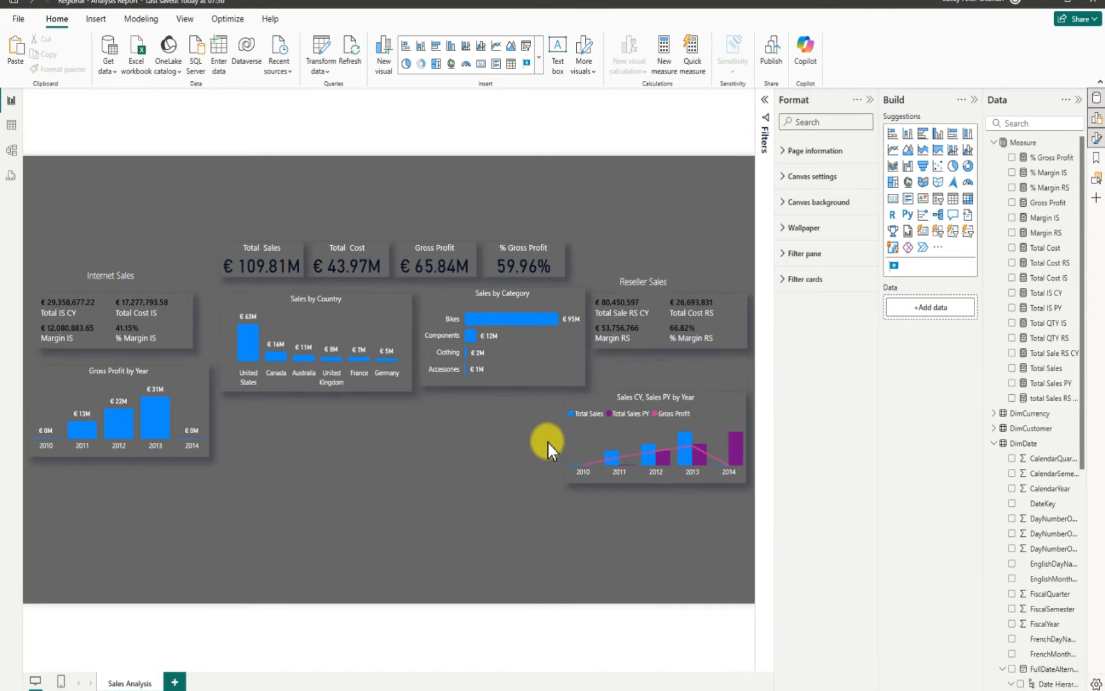
Insert a table visual and stretch it across the empty area below the charts
left_click(869, 101)
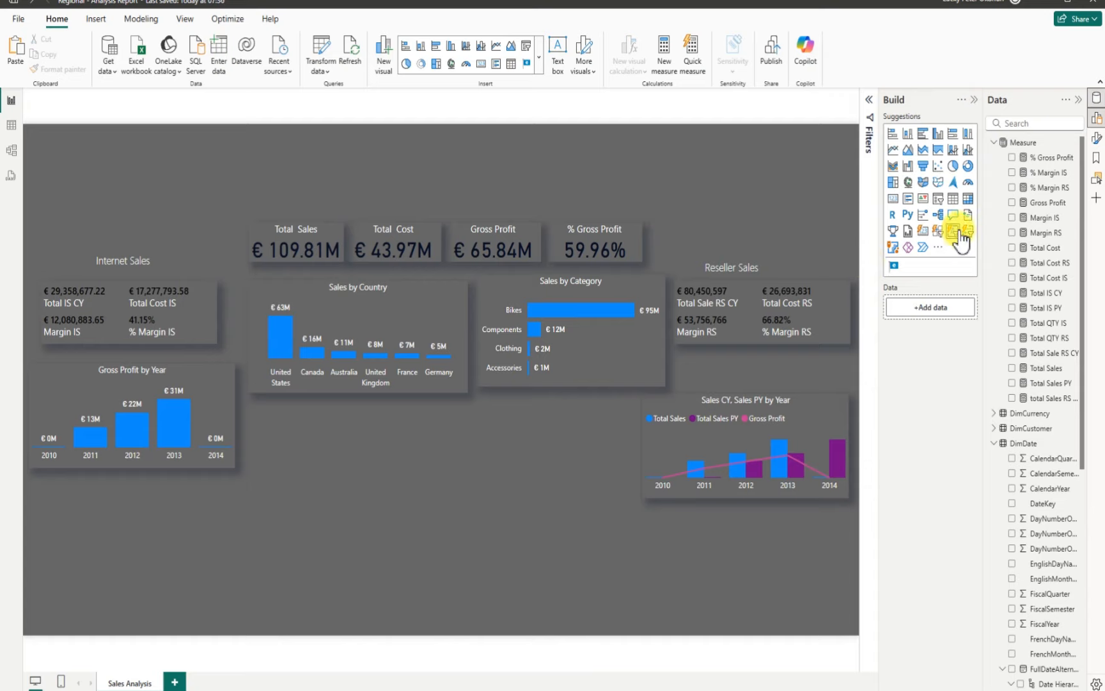
left_click(954, 205)
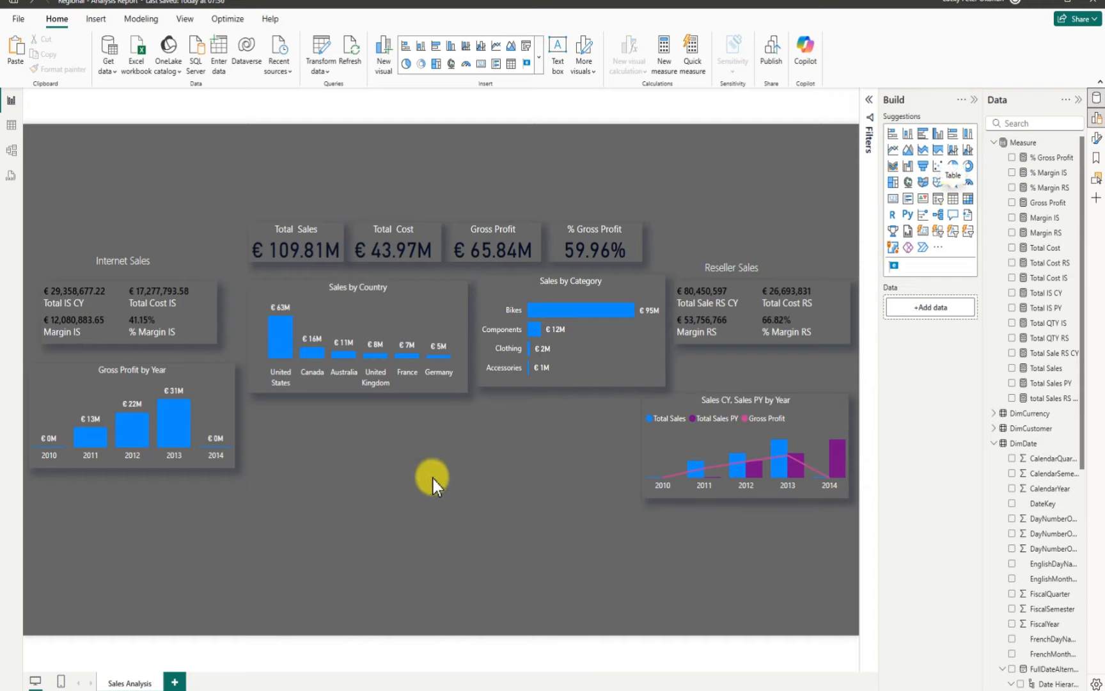
left_click_drag(195, 540, 818, 543)
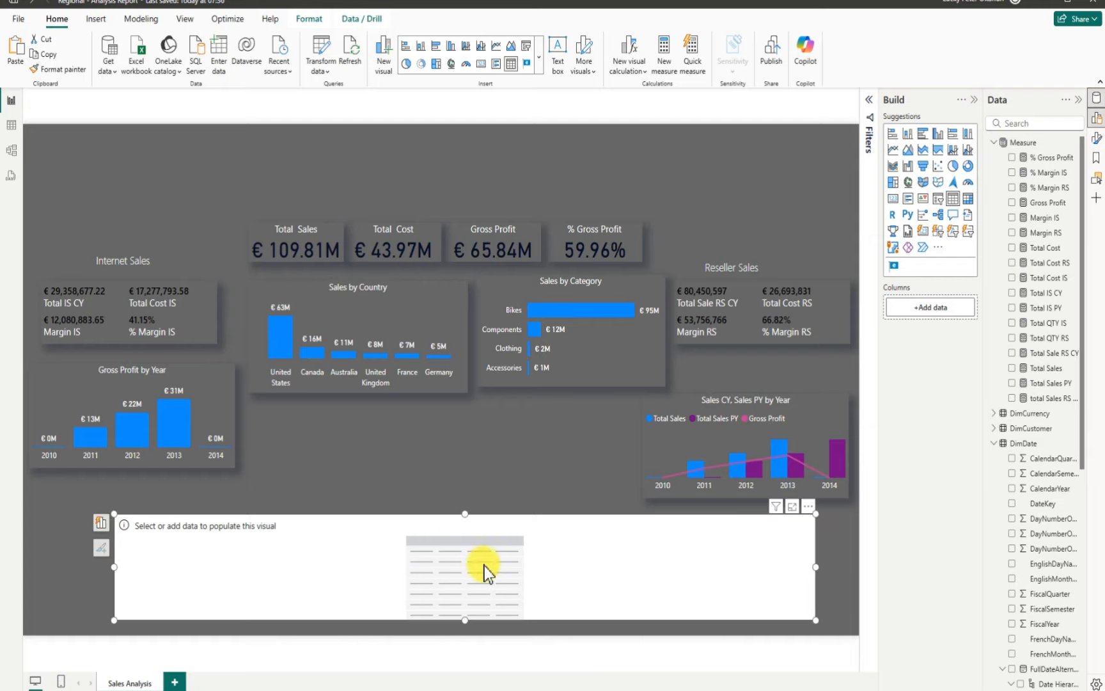
left_click_drag(370, 561, 340, 562)
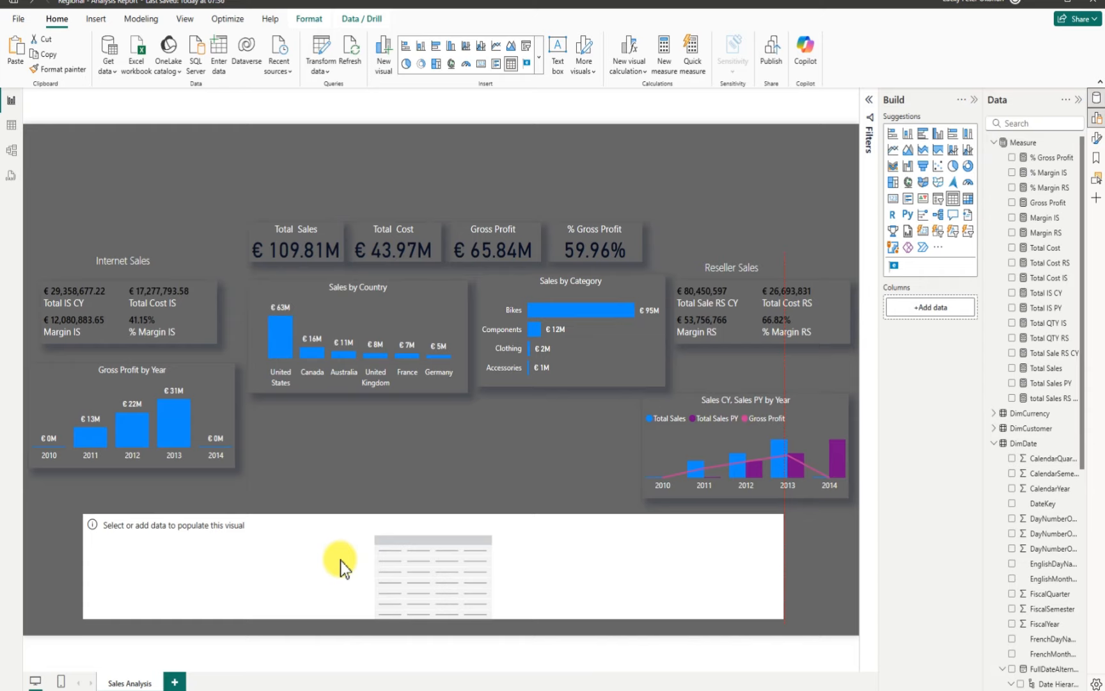
left_click_drag(338, 561, 338, 562)
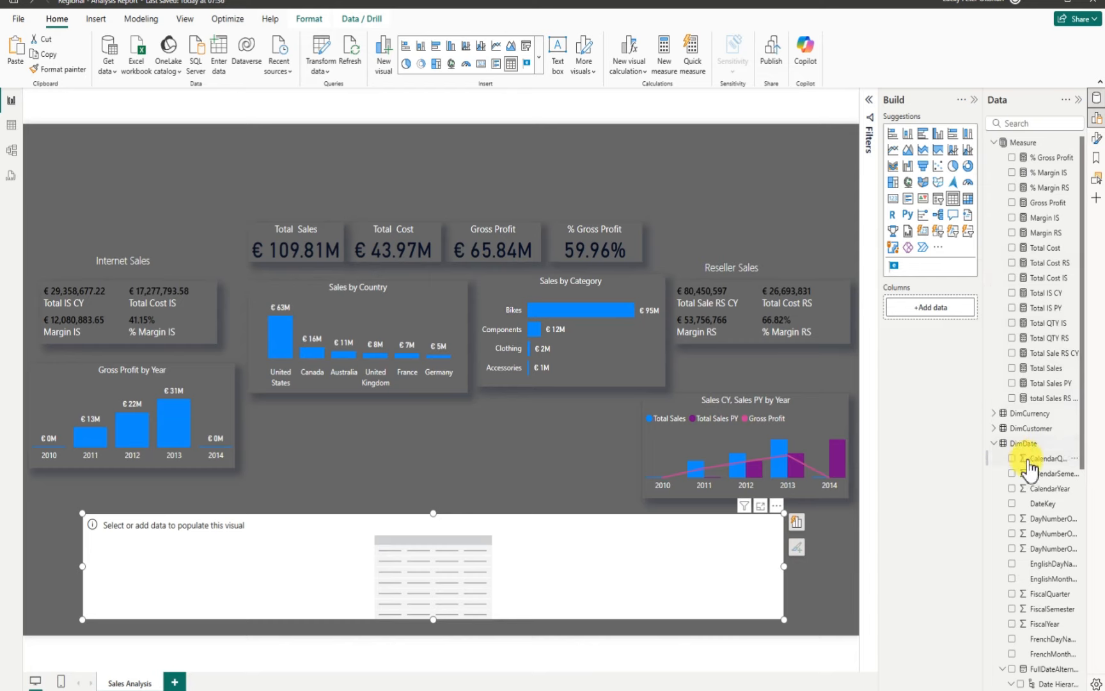
Add EnglishCountryRegionName from DimGeography and the measures Total Sales, Total IS CY and Total Sale RS CY to the table
left_click(994, 444)
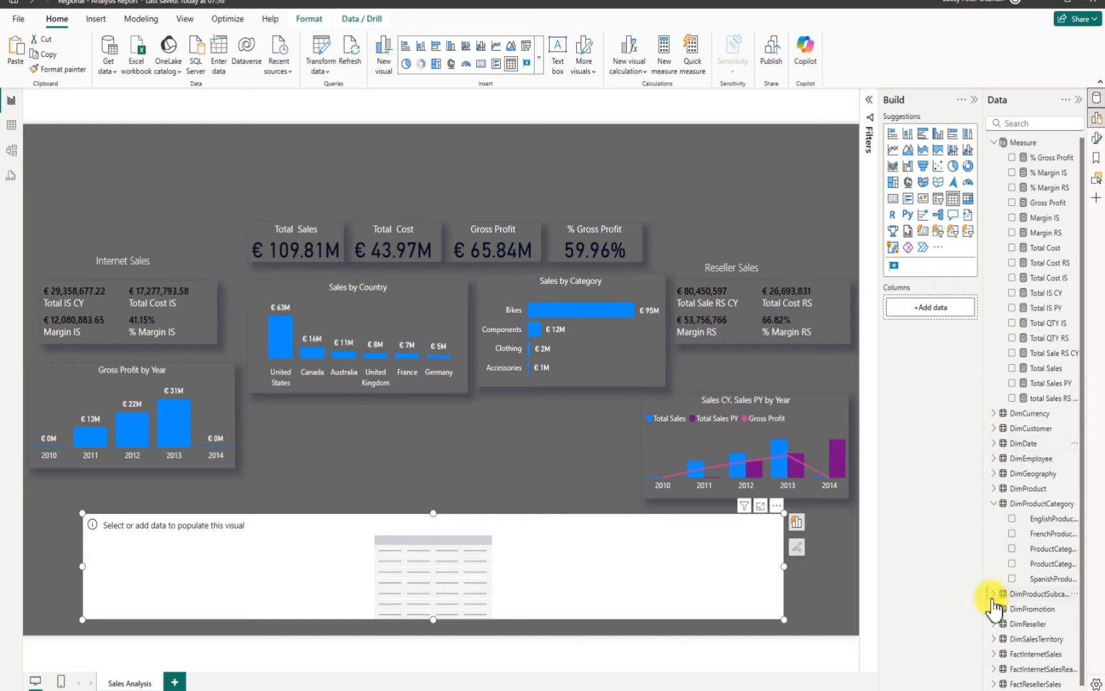
left_click(995, 504)
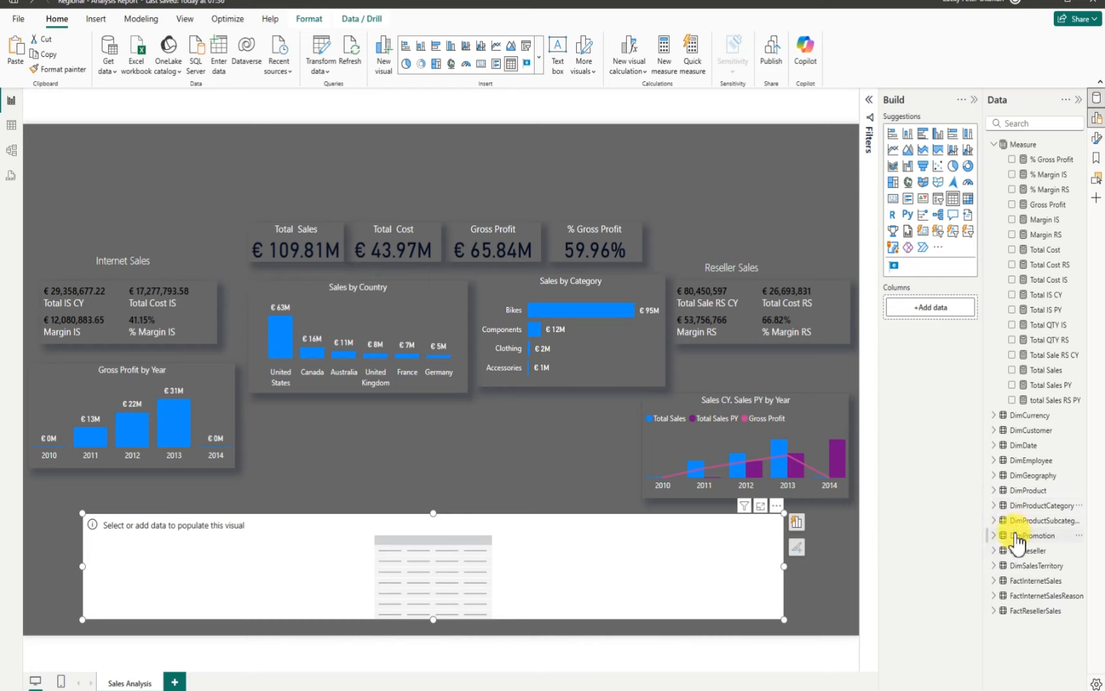
left_click(998, 505)
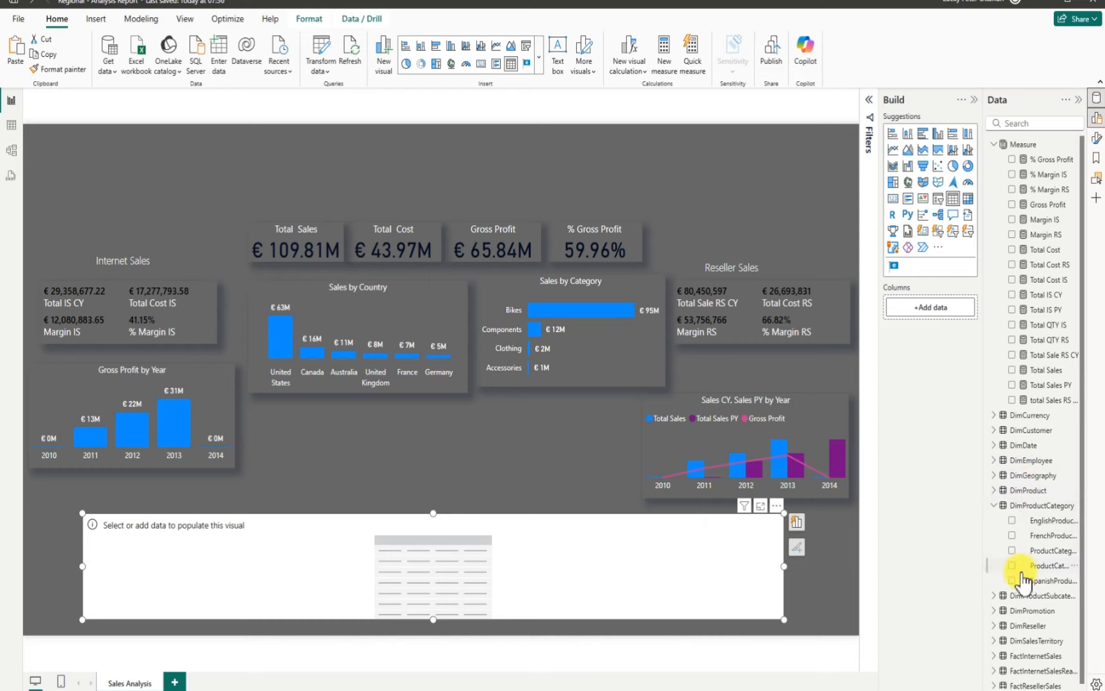
left_click(995, 506)
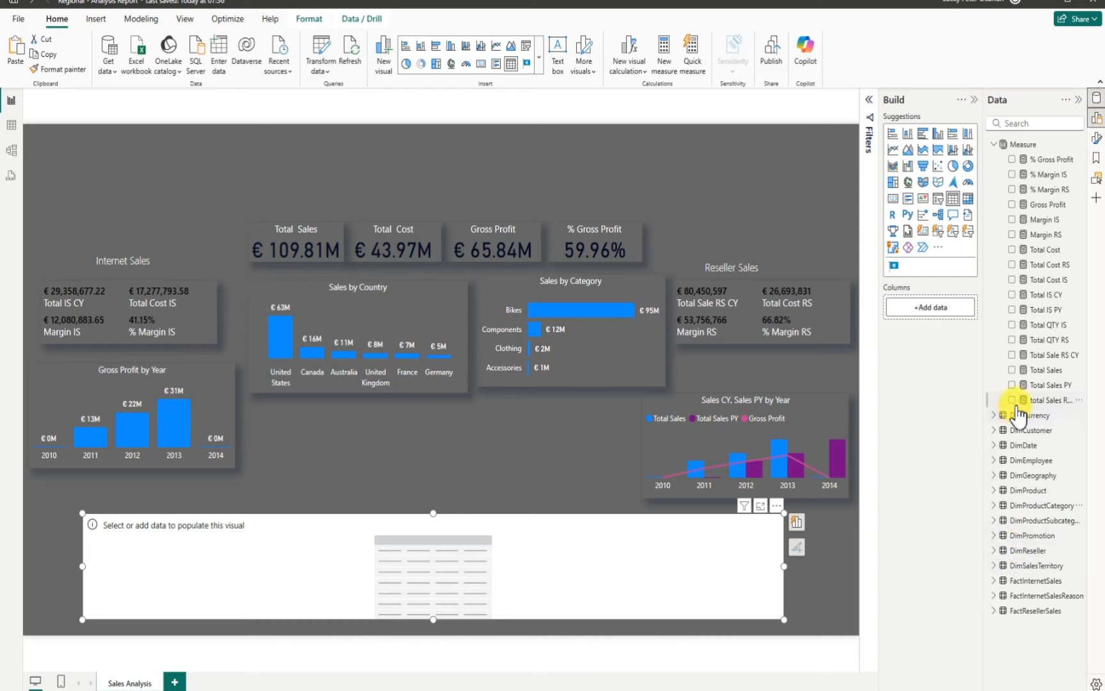
left_click(993, 476)
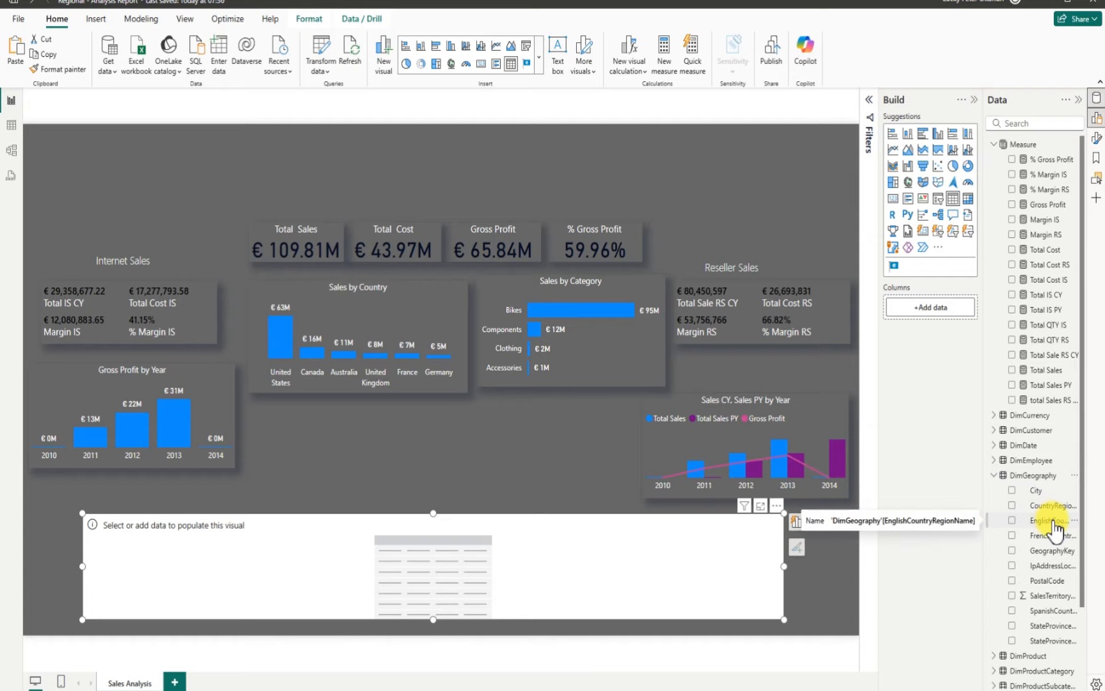
left_click(1012, 522)
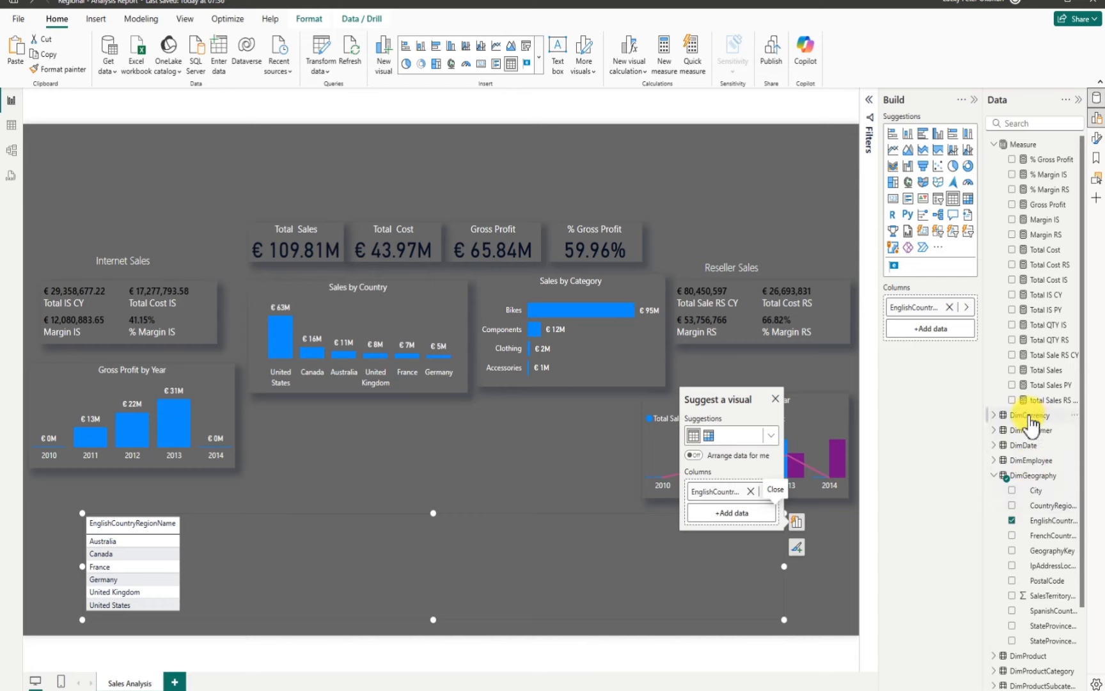
left_click(1011, 370)
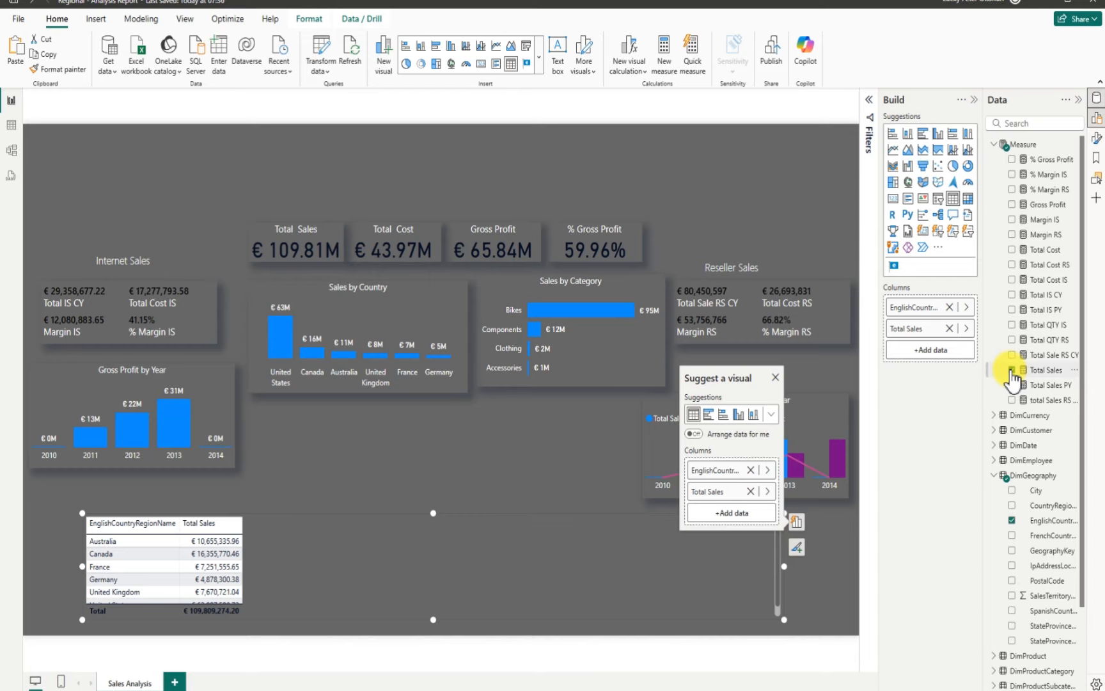
left_click(1012, 294)
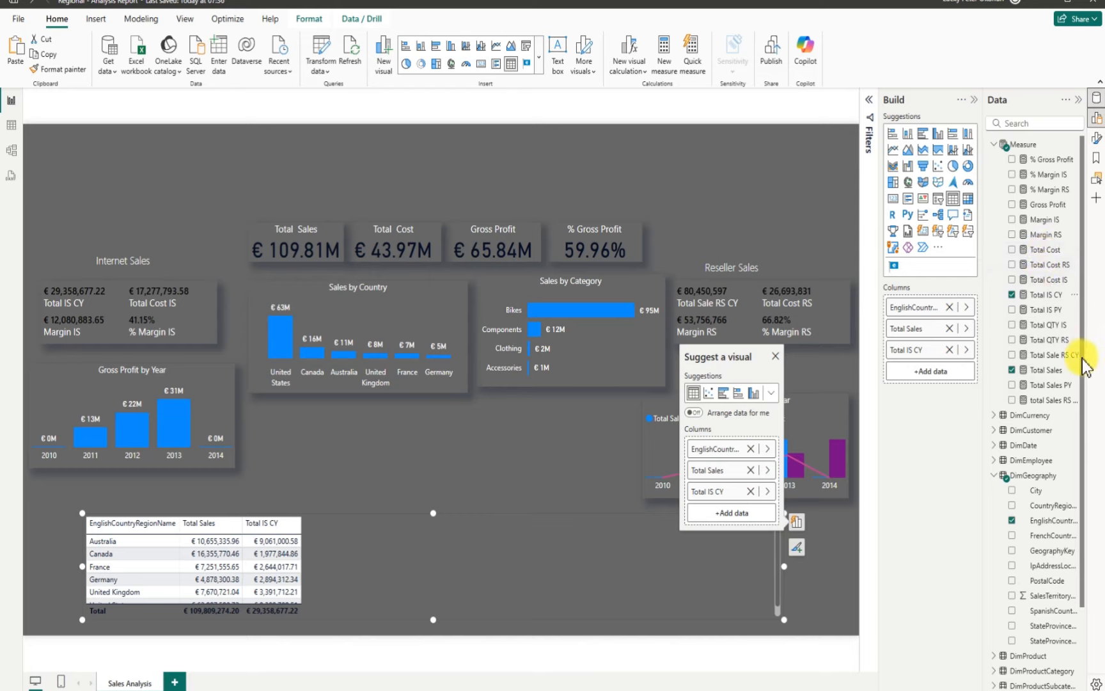
left_click(1012, 355)
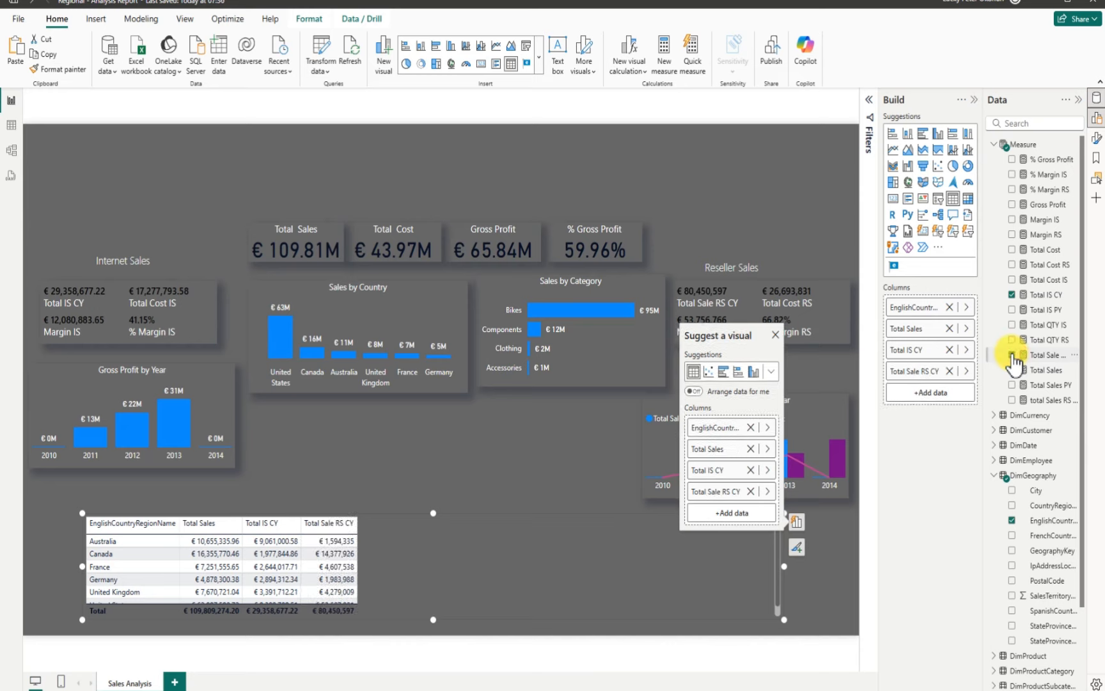
Add the cost measures Total Cost, Total Cost IS and Total Cost RS to the table
left_click(1011, 249)
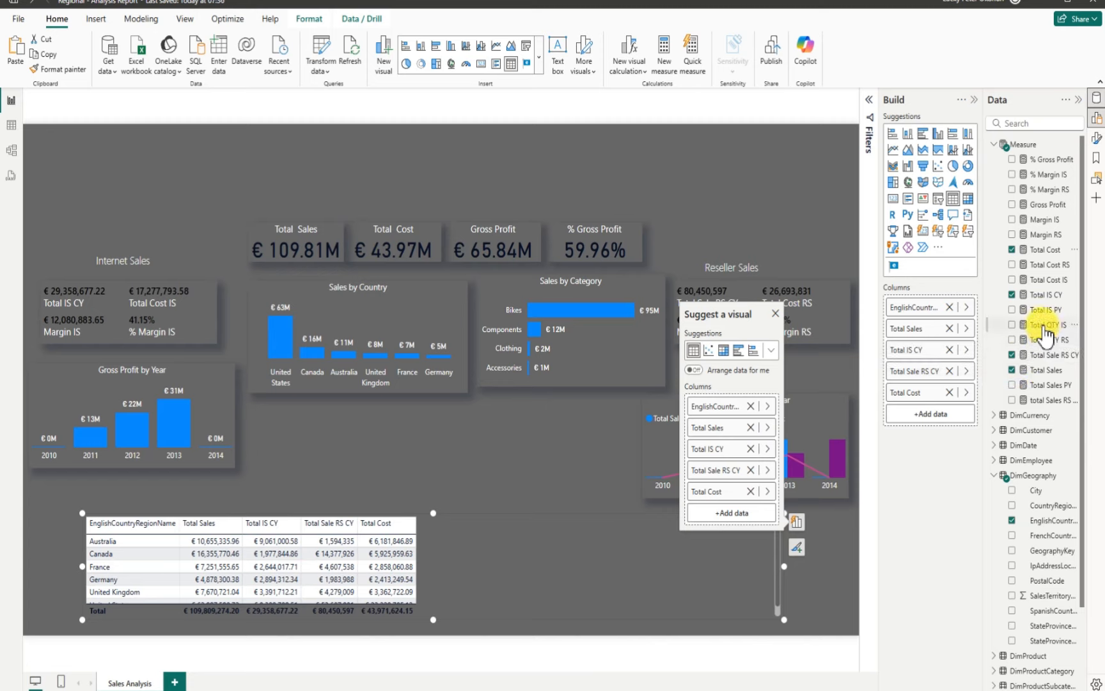
left_click(1011, 280)
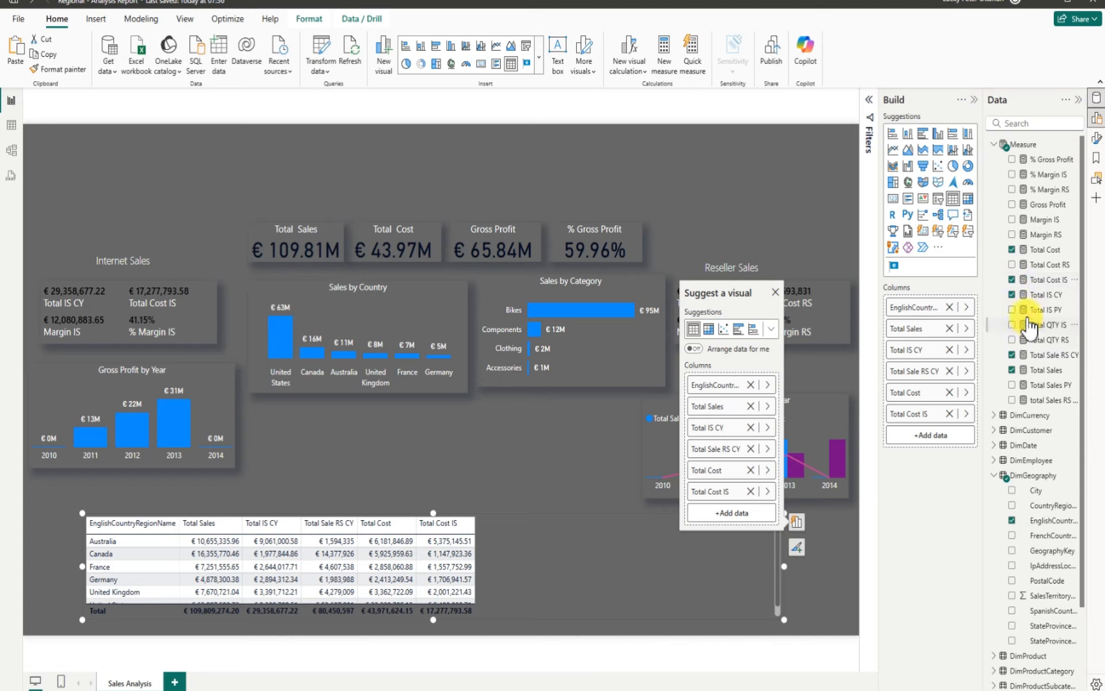
left_click(1012, 265)
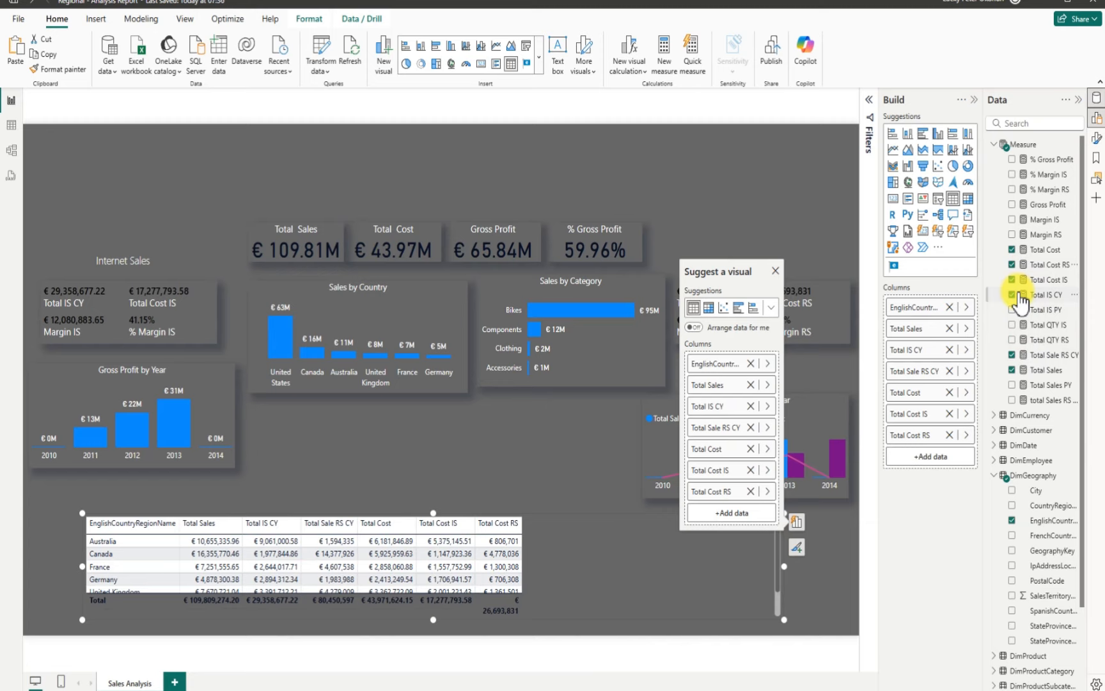
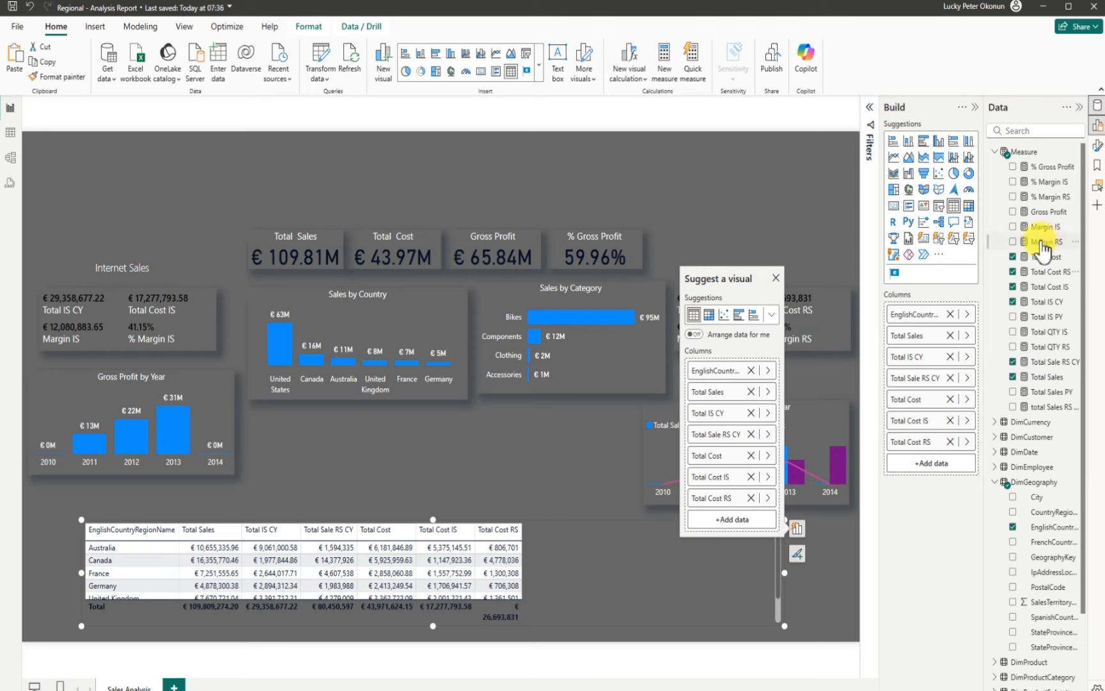
Add Gross Profit, Margin IS, Margin RS, % Gross Profit, % Margin IS and % Margin RS to the table, and widen it to about 1175
left_click(1011, 212)
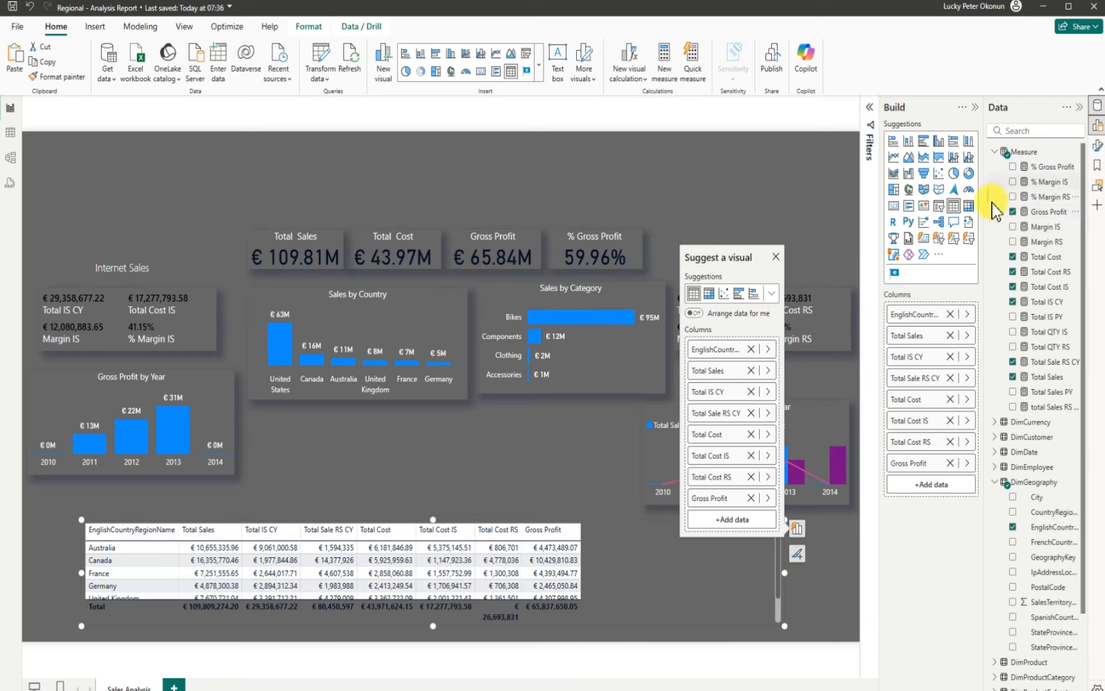
left_click(1012, 227)
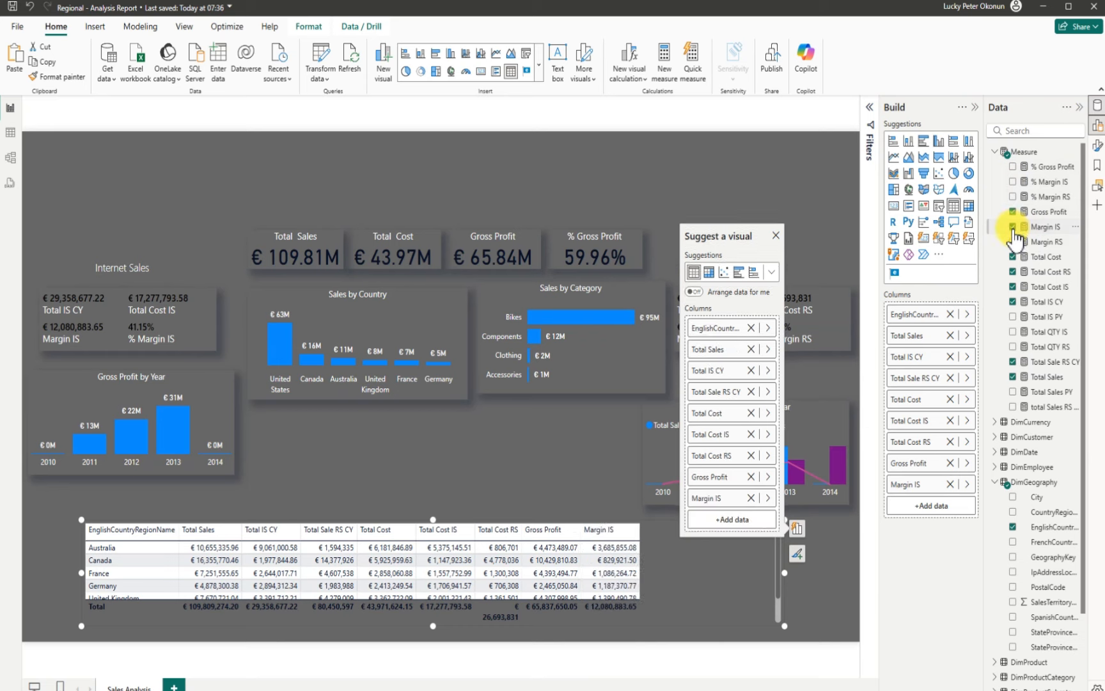
left_click(1012, 242)
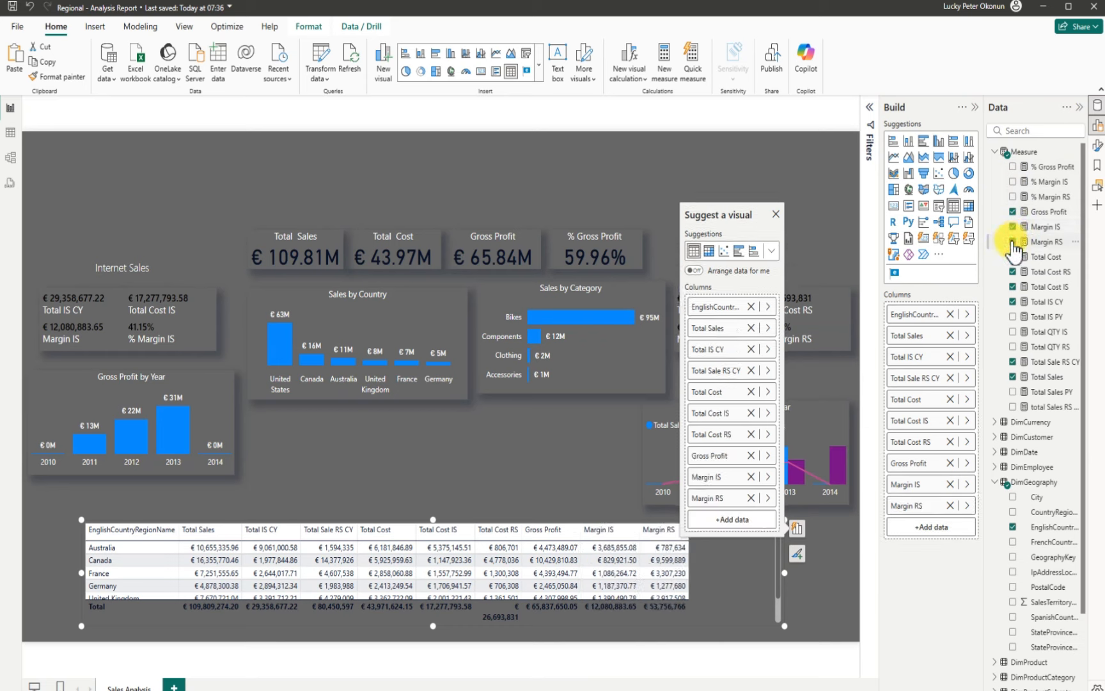
left_click(1011, 166)
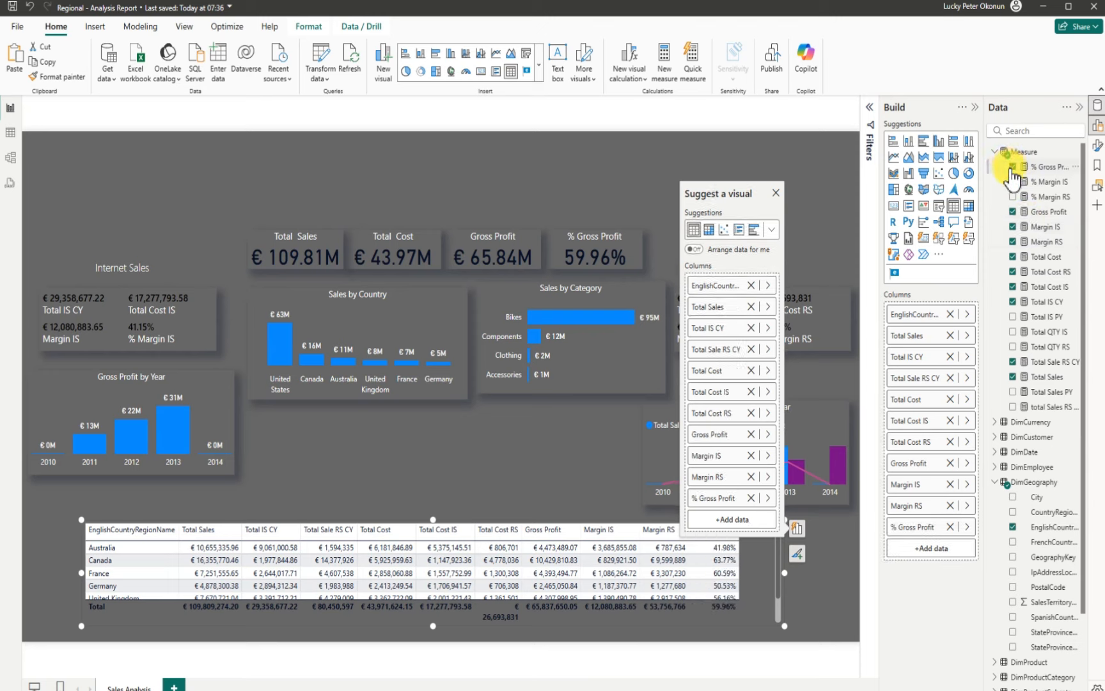
left_click(1012, 182)
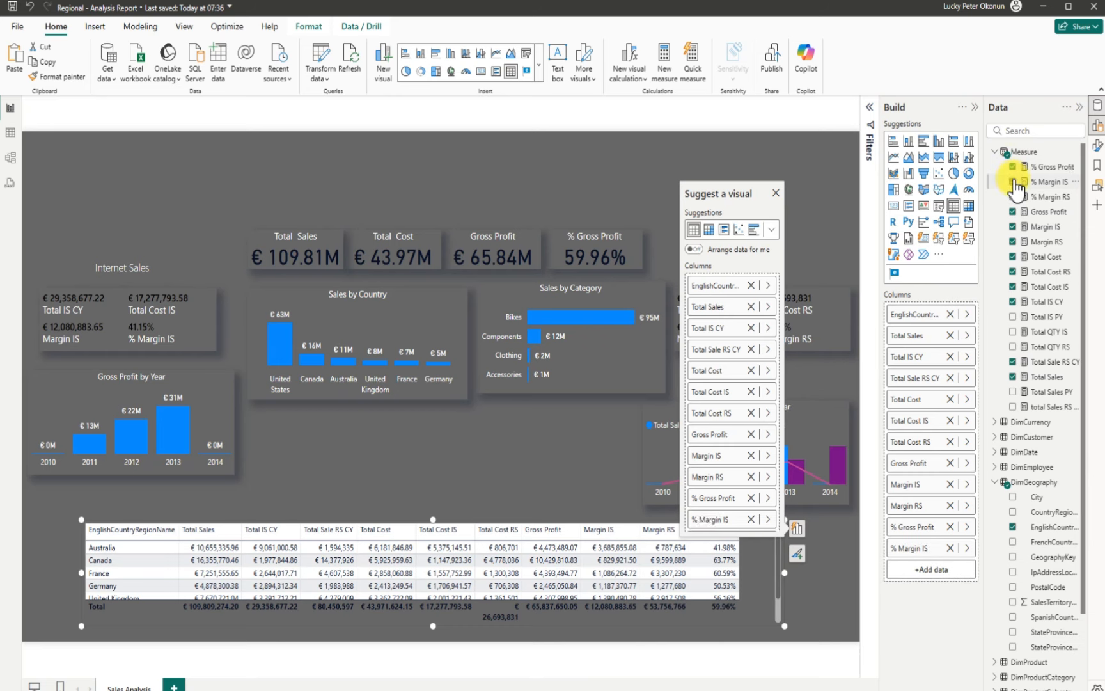
left_click(1012, 196)
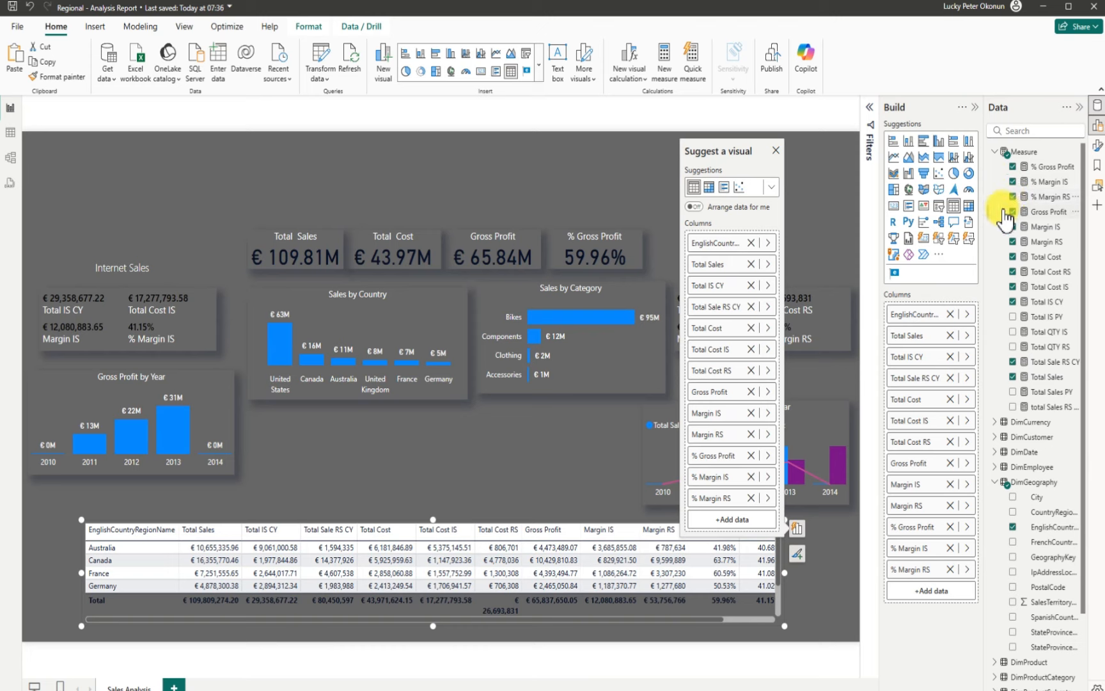
left_click(788, 631)
left_click_drag(811, 625, 854, 633)
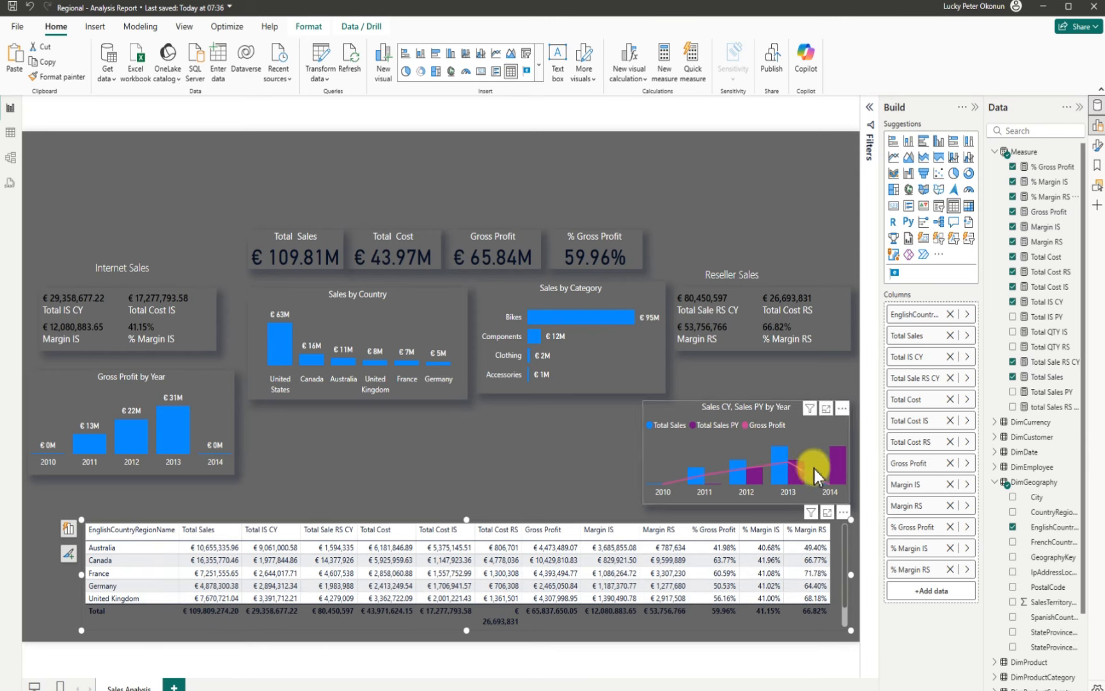
Turn on the shadow for the table visual
left_click(843, 513)
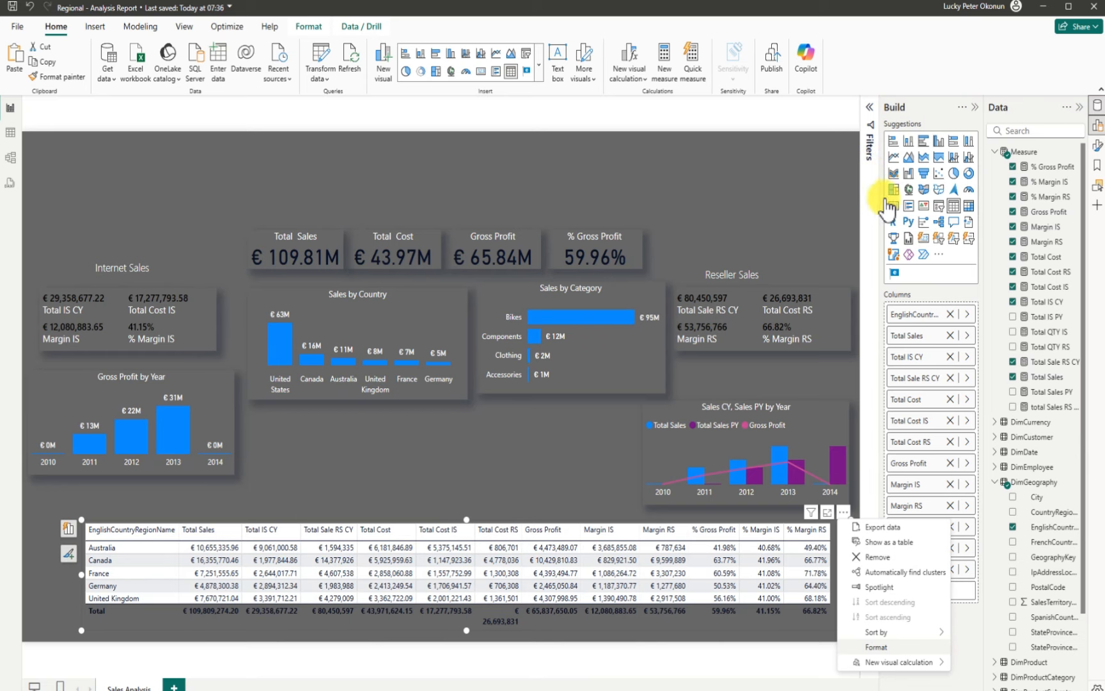
left_click(873, 646)
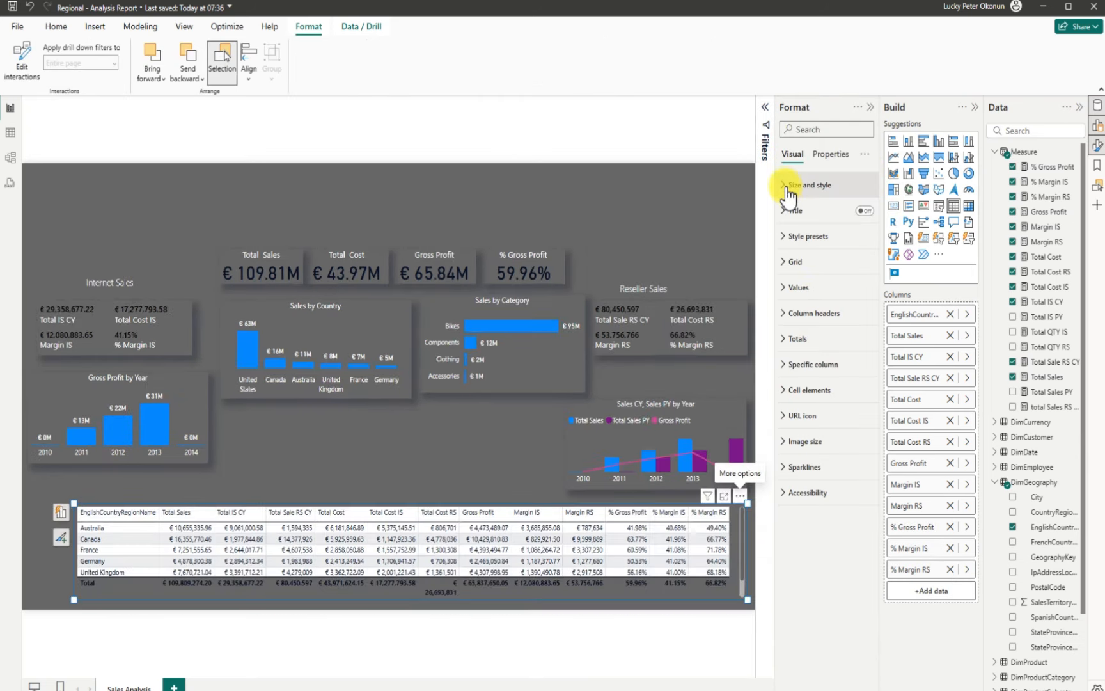
left_click(786, 185)
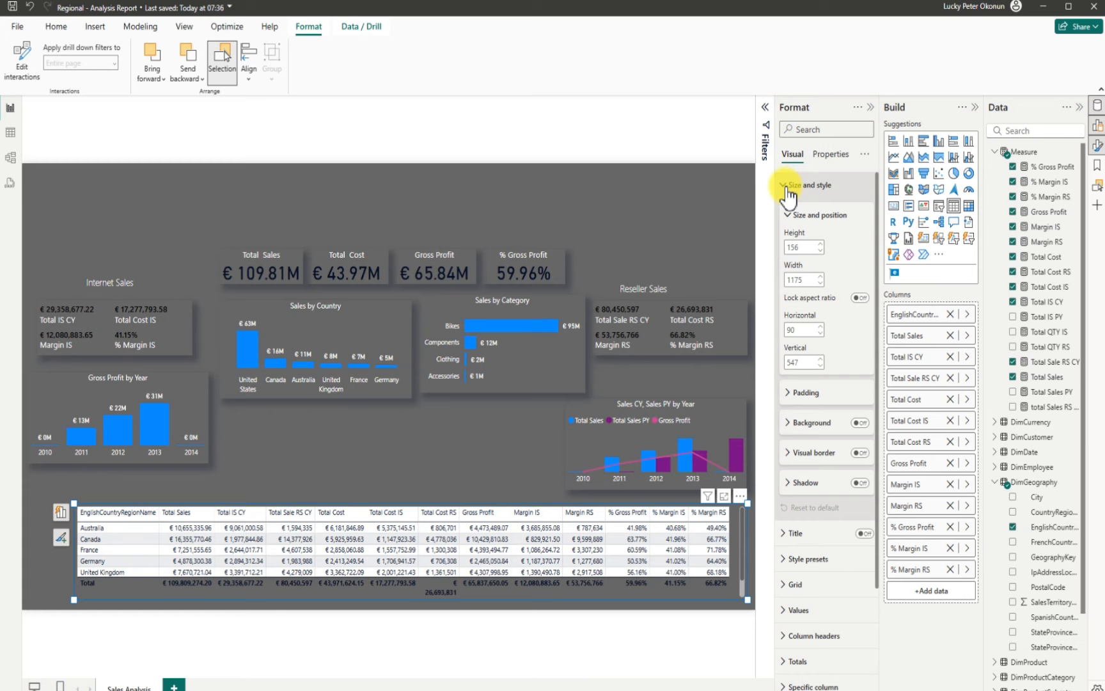
left_click(860, 482)
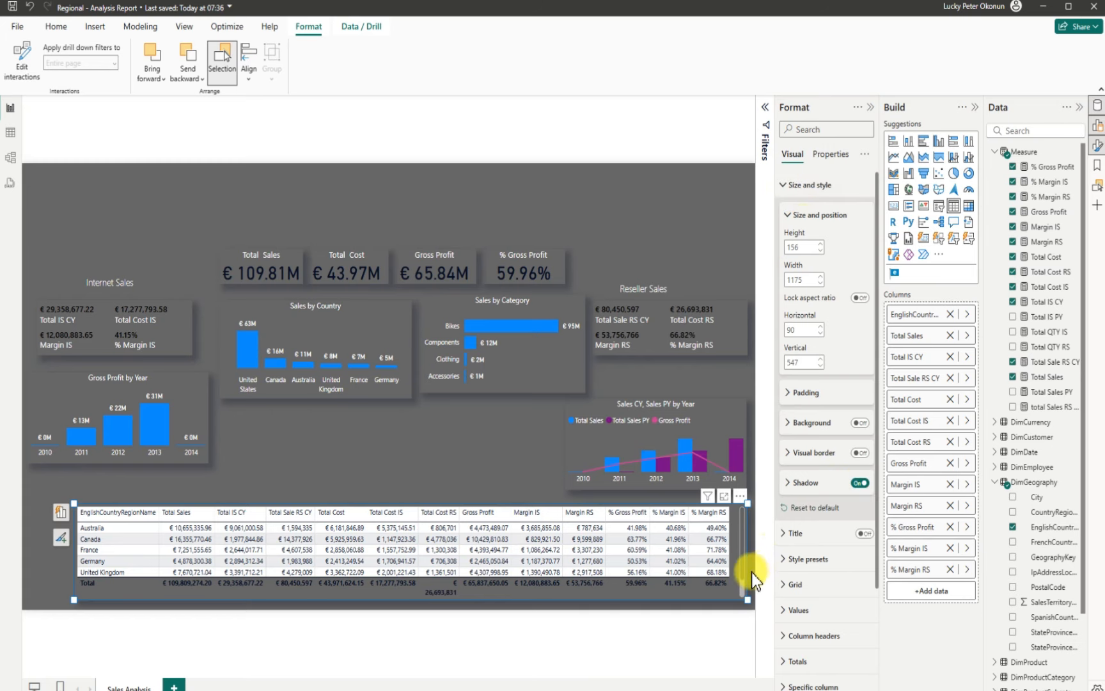
Resize the table to about 1177 wide and 179 high, and place it at about horizontal 38, vertical 534
mouse_move(743, 573)
left_mouse_down()
mouse_move(743, 596)
mouse_move(725, 573)
left_mouse_up()
left_click_drag(75, 503, 75, 486)
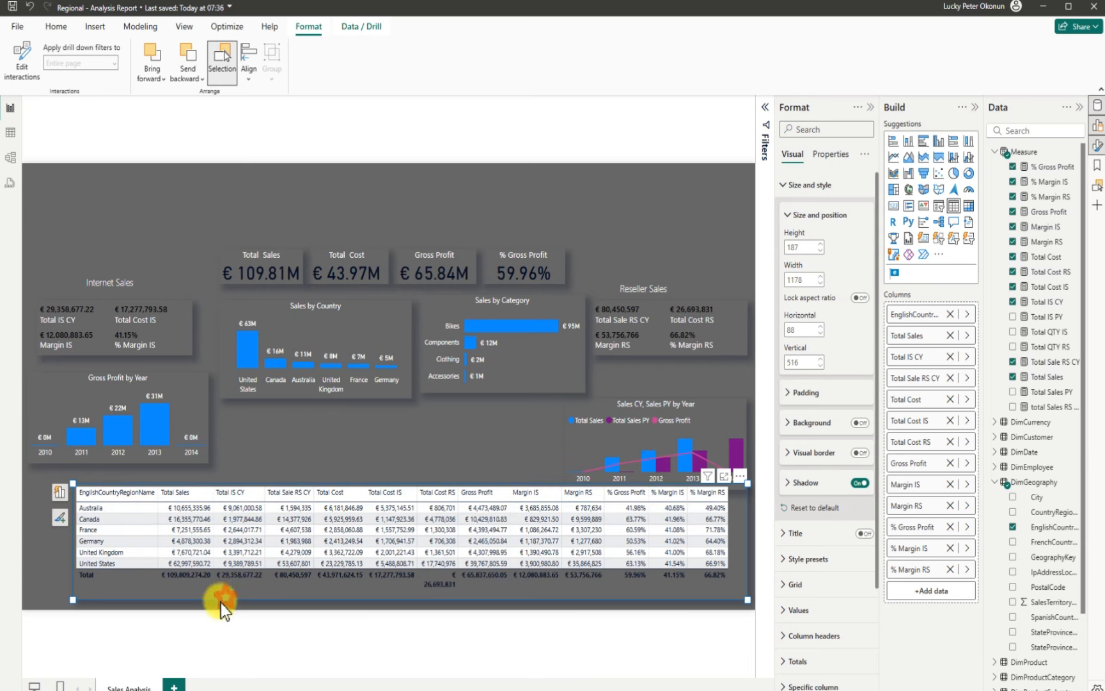
left_click_drag(222, 602, 198, 604)
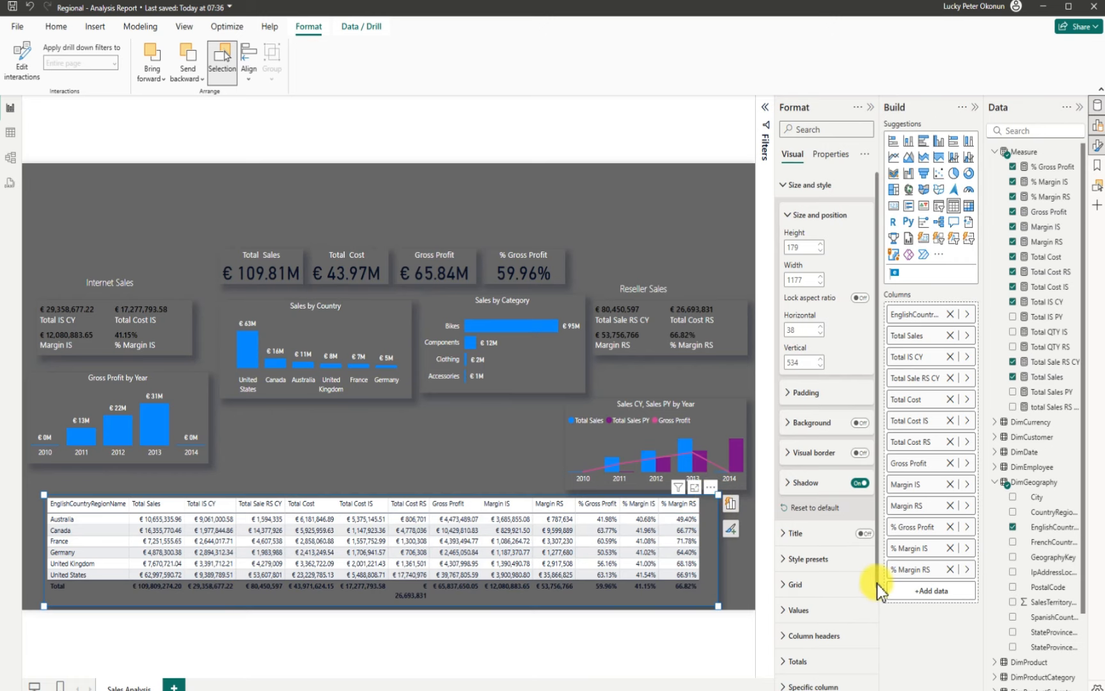
left_click_drag(877, 584, 867, 690)
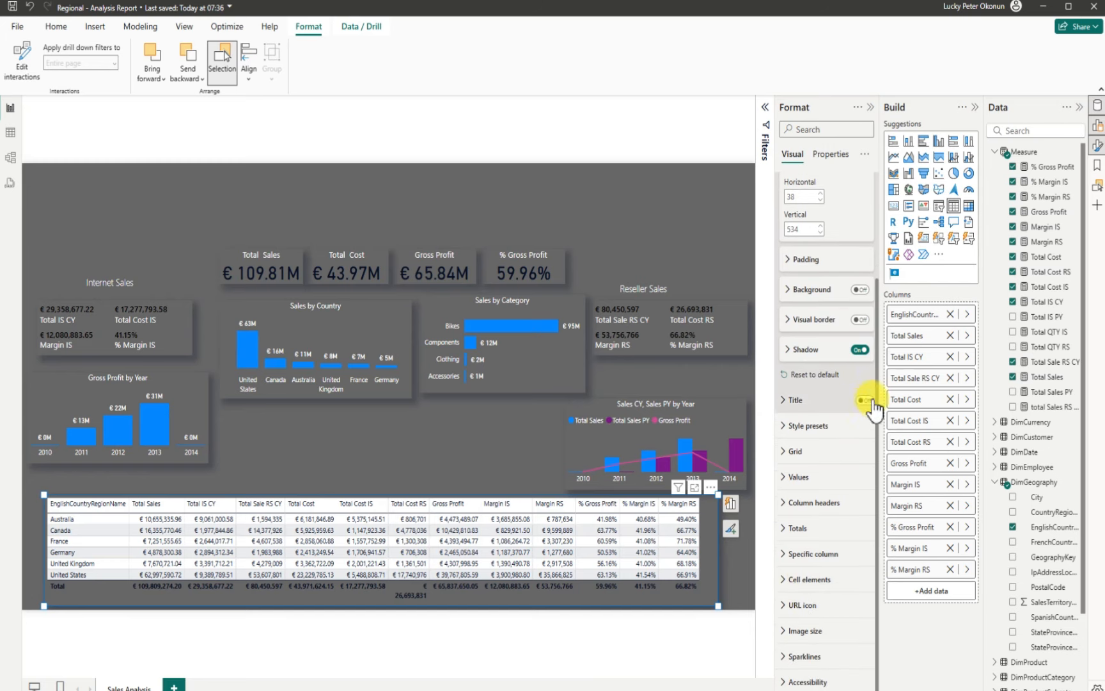
left_click(831, 155)
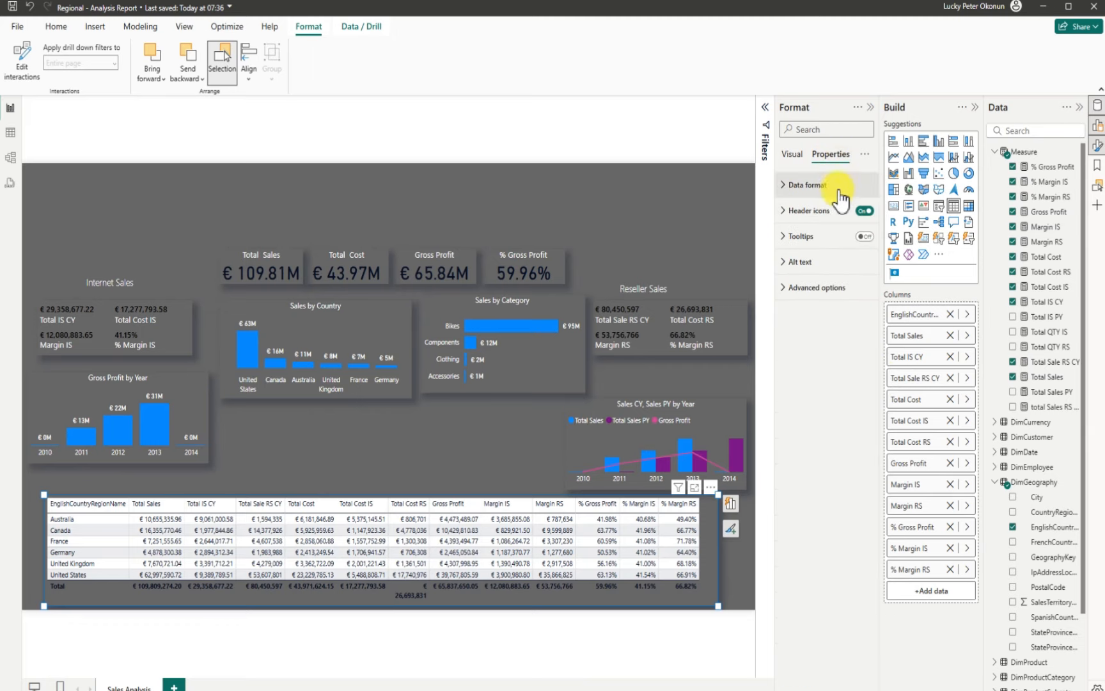
left_click(784, 290)
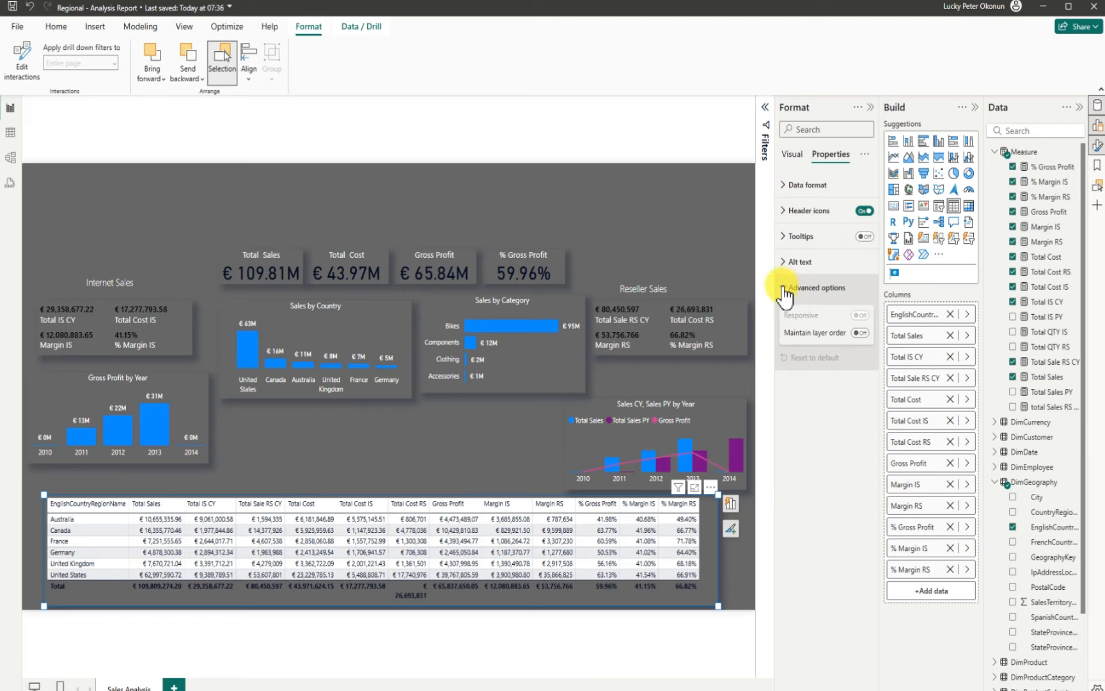
left_click(782, 289)
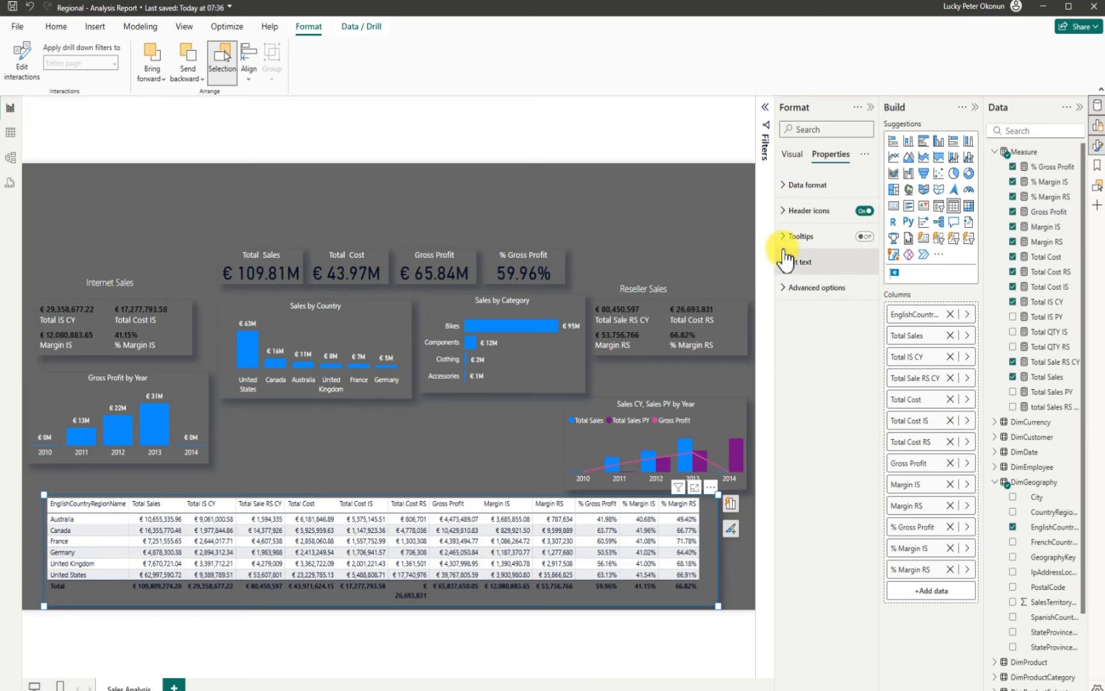
left_click(789, 190)
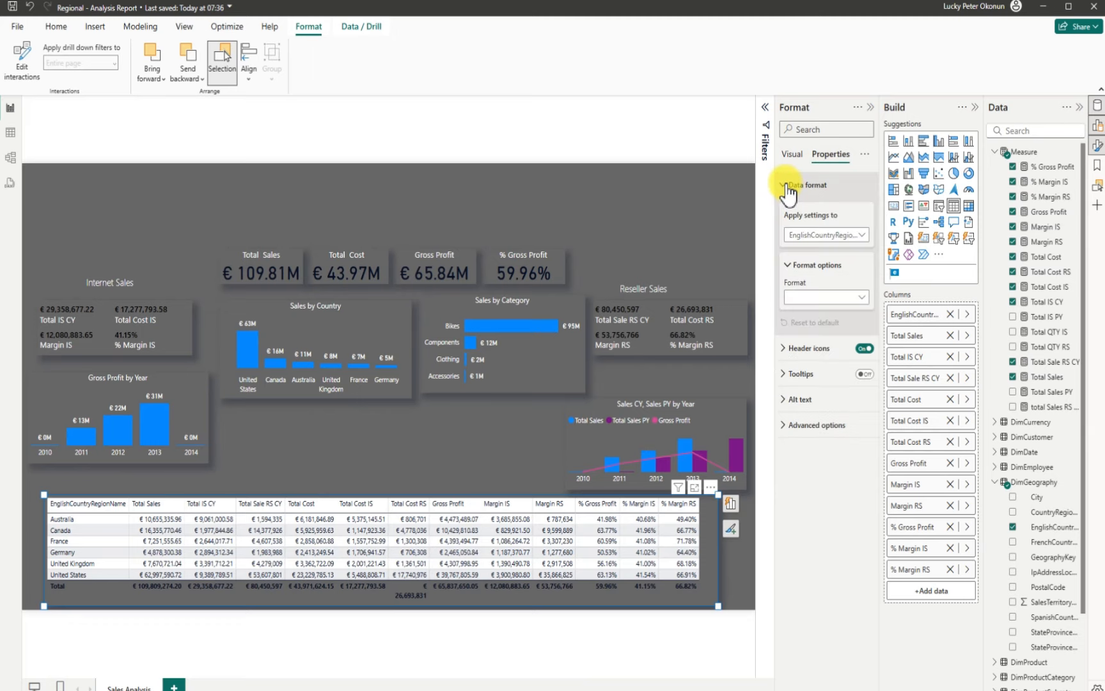
left_click(789, 189)
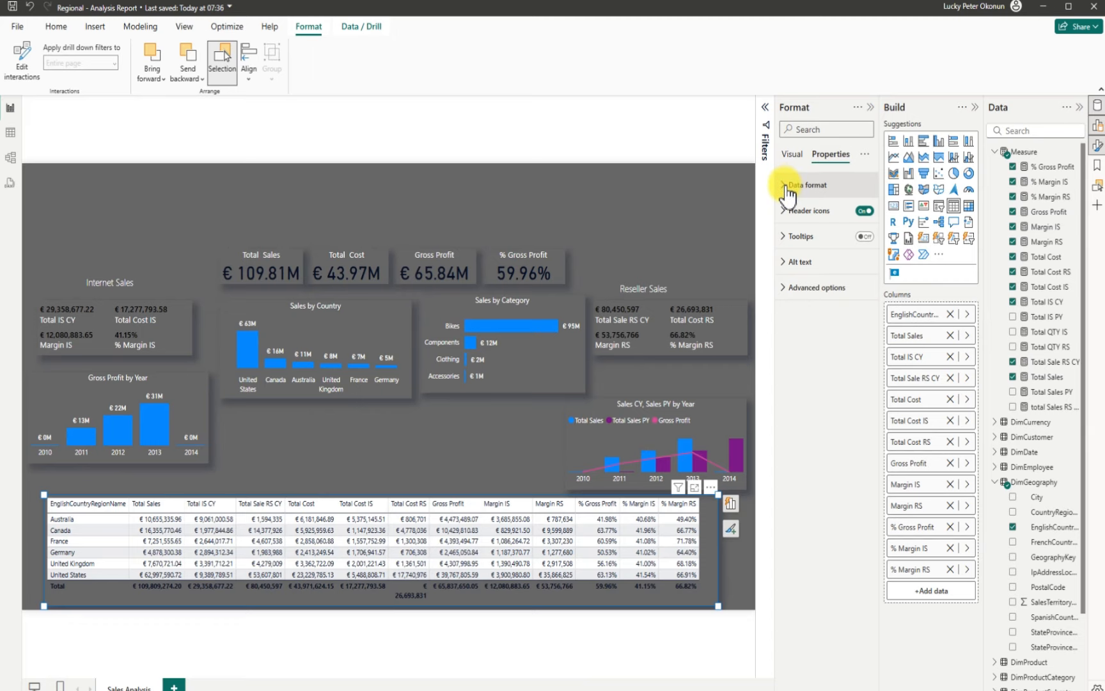
left_click(787, 211)
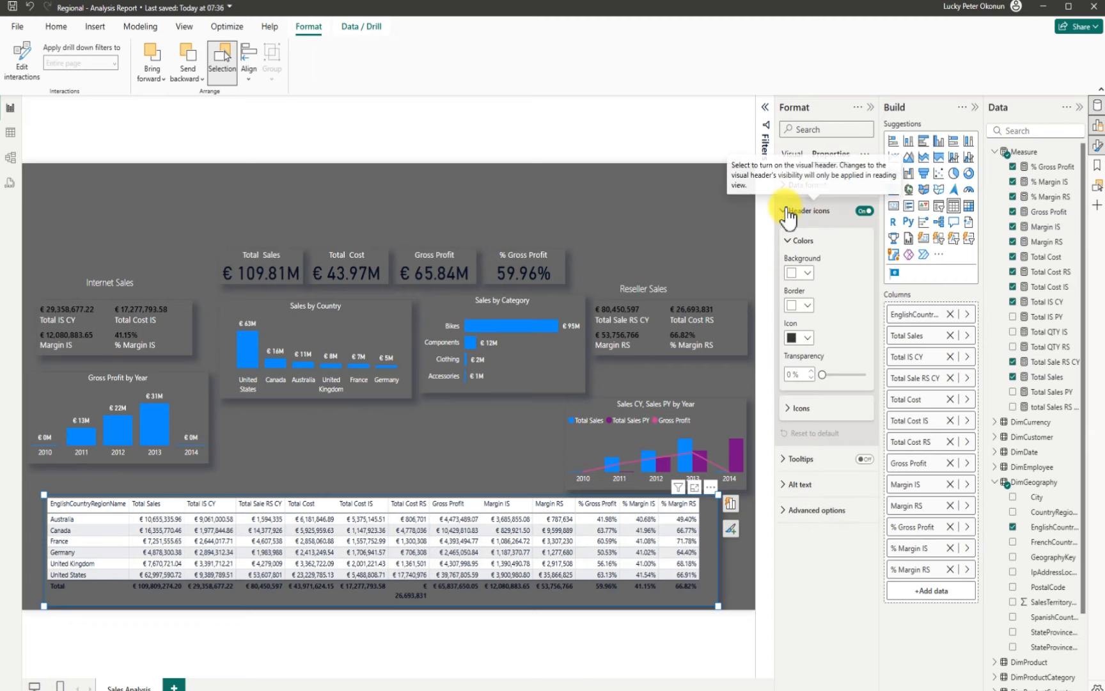
left_click(787, 211)
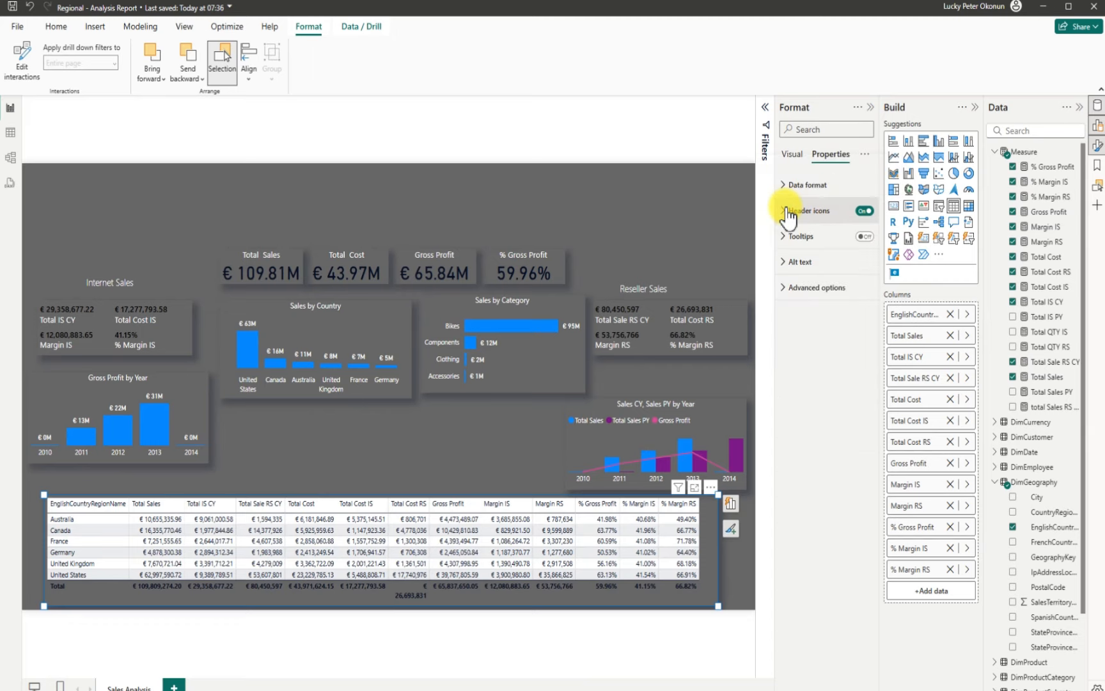
Set the text color of the table's column headers to white
left_click(793, 154)
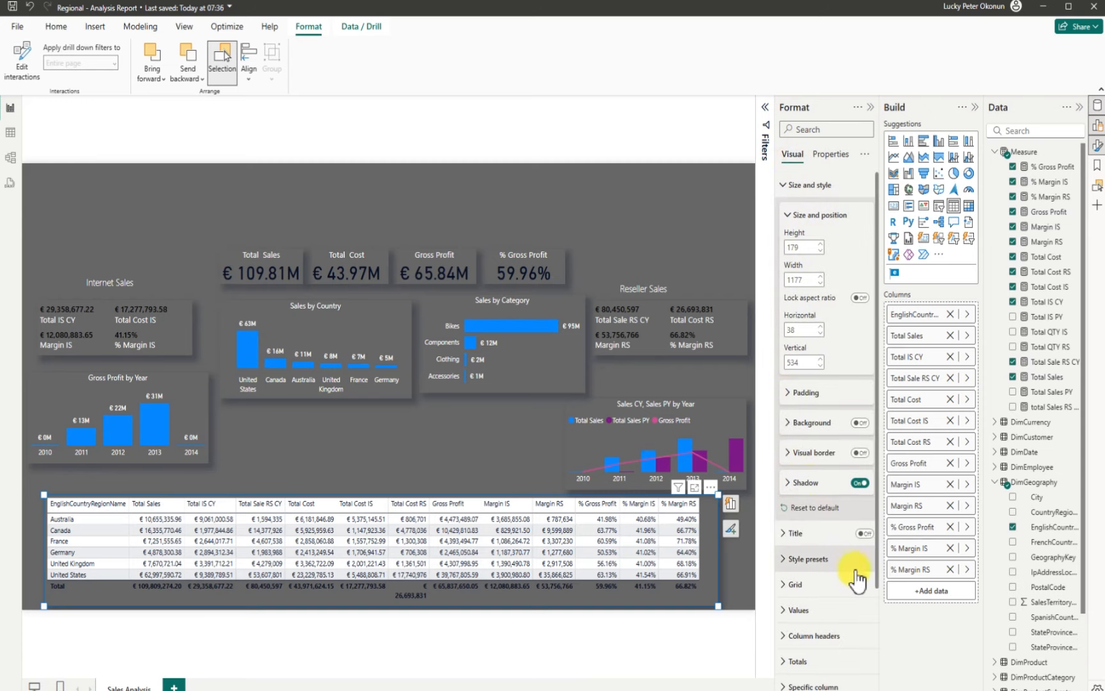
left_click(789, 215)
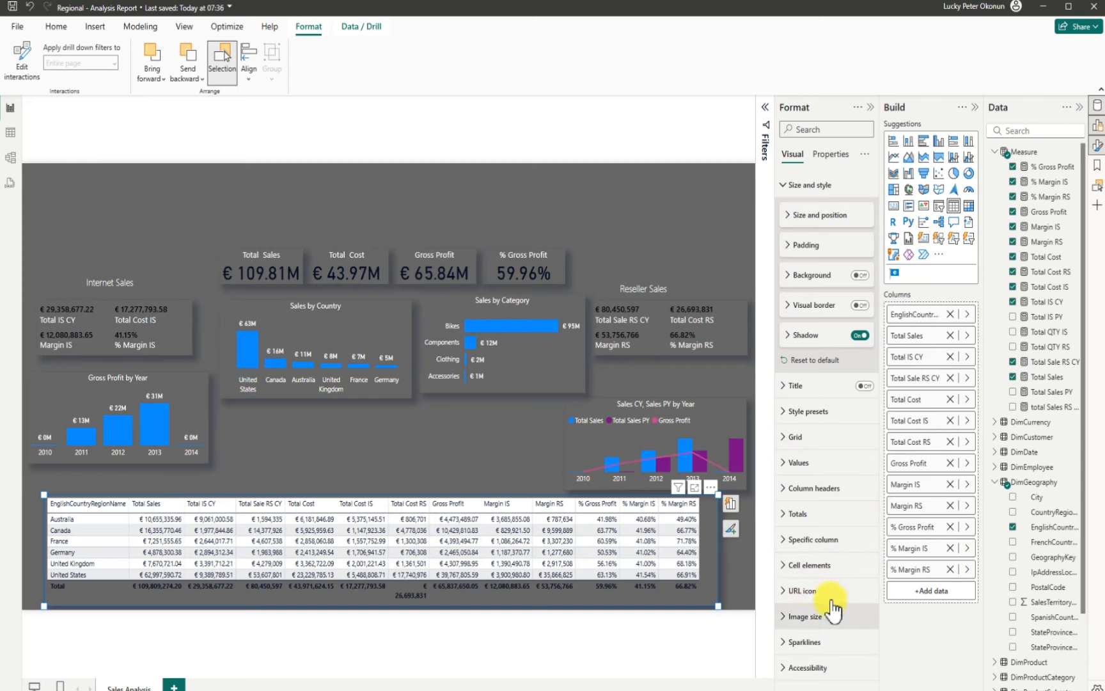
left_click(785, 496)
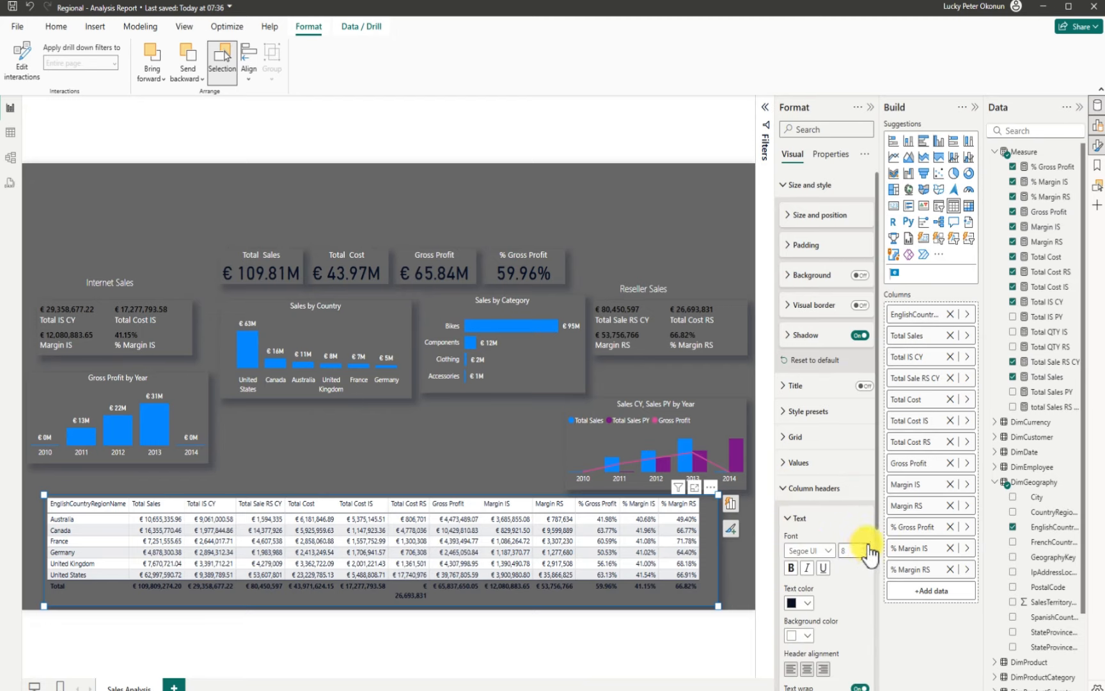
scroll(876, 526, "down", 2)
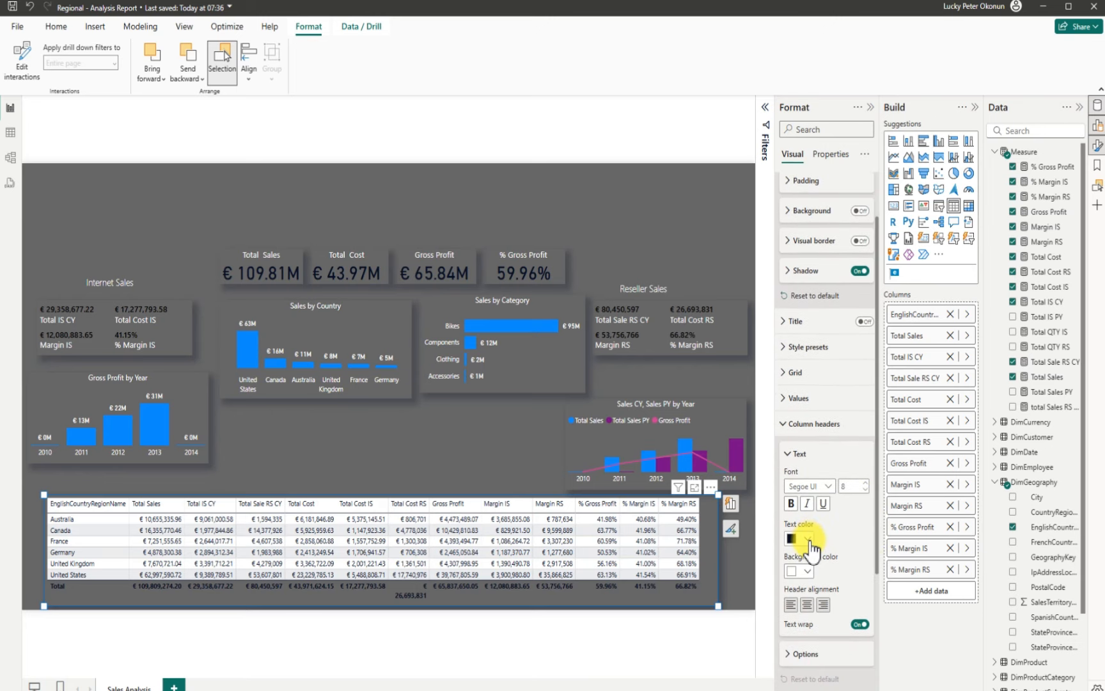
left_click(808, 539)
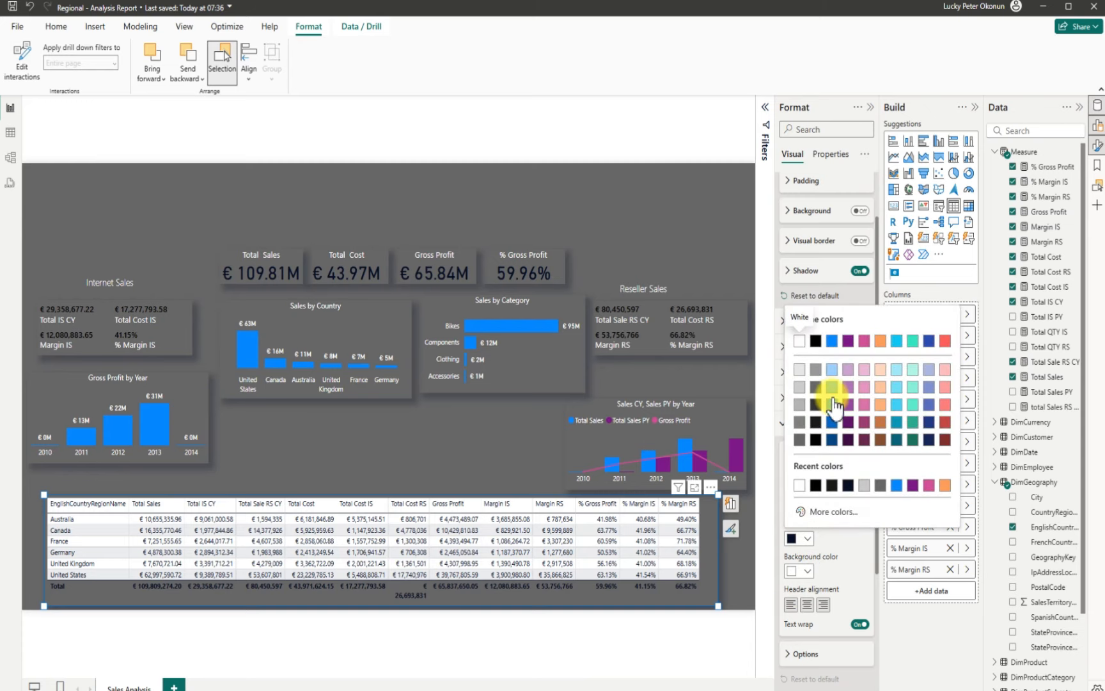
left_click(801, 344)
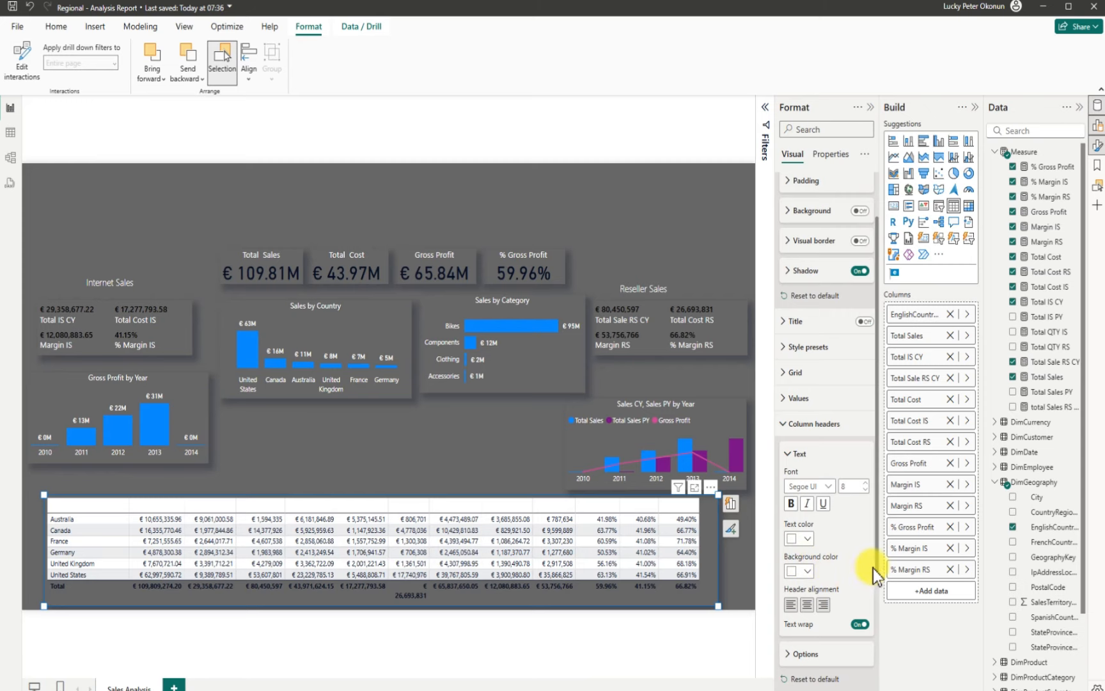
Set the text color of the table's totals row to white, and resize the table to about 1192 wide and 173 high
left_click_drag(875, 567, 869, 646)
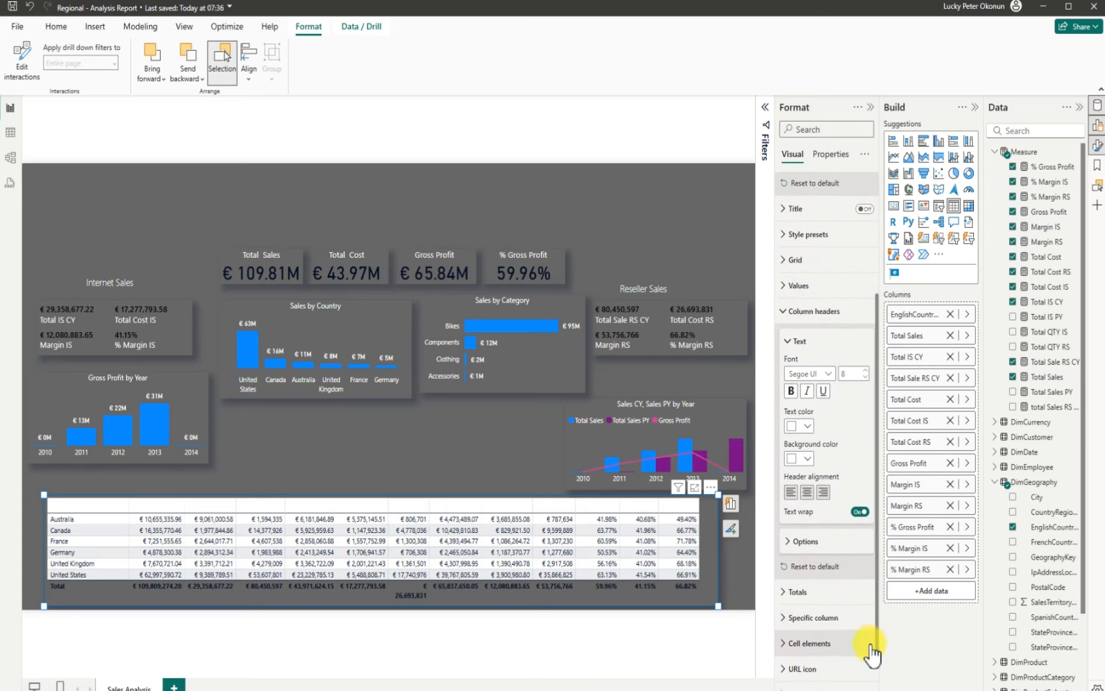
left_click(784, 587)
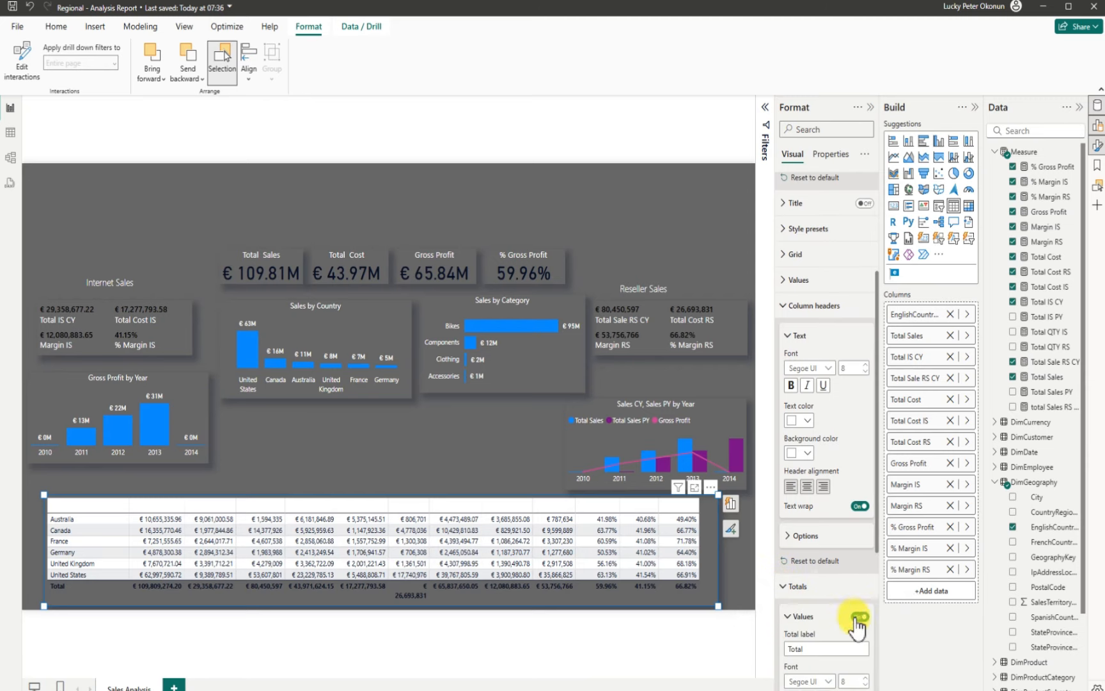
scroll(878, 548, "down", 1)
scroll(875, 619, "down", 4)
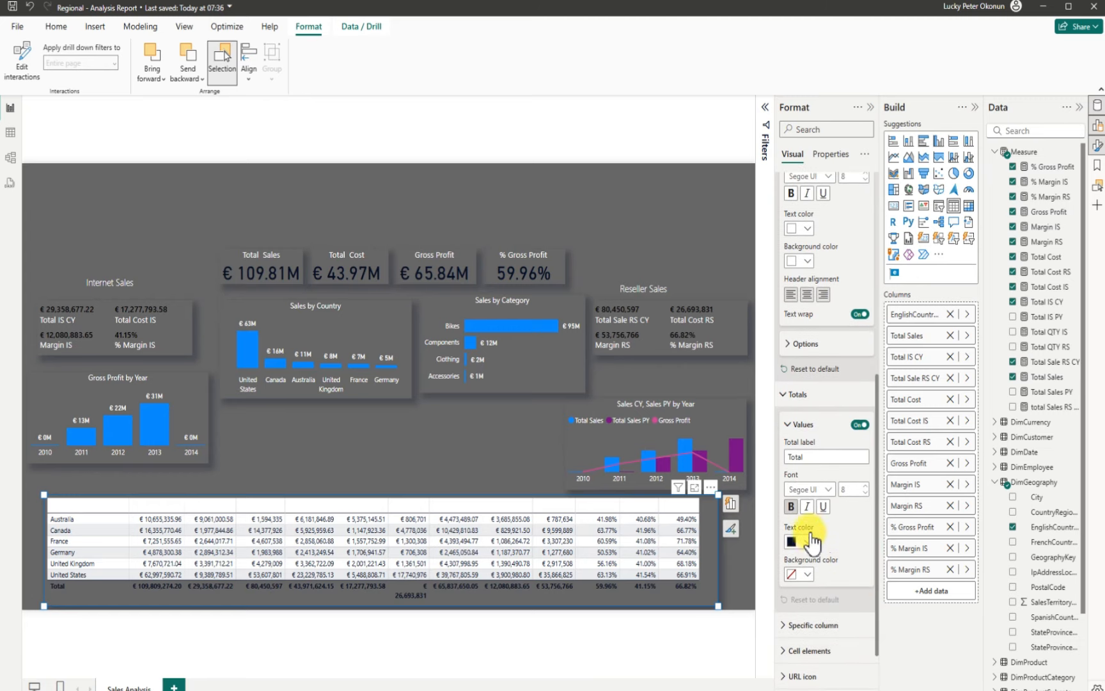
left_click(811, 546)
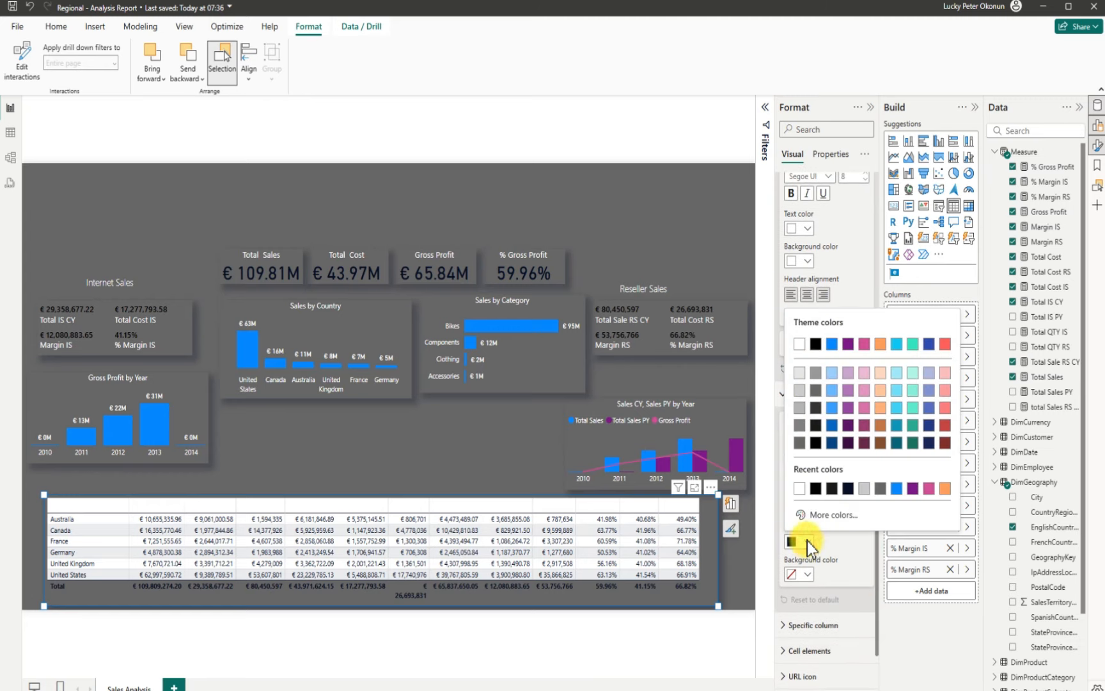
left_click(798, 346)
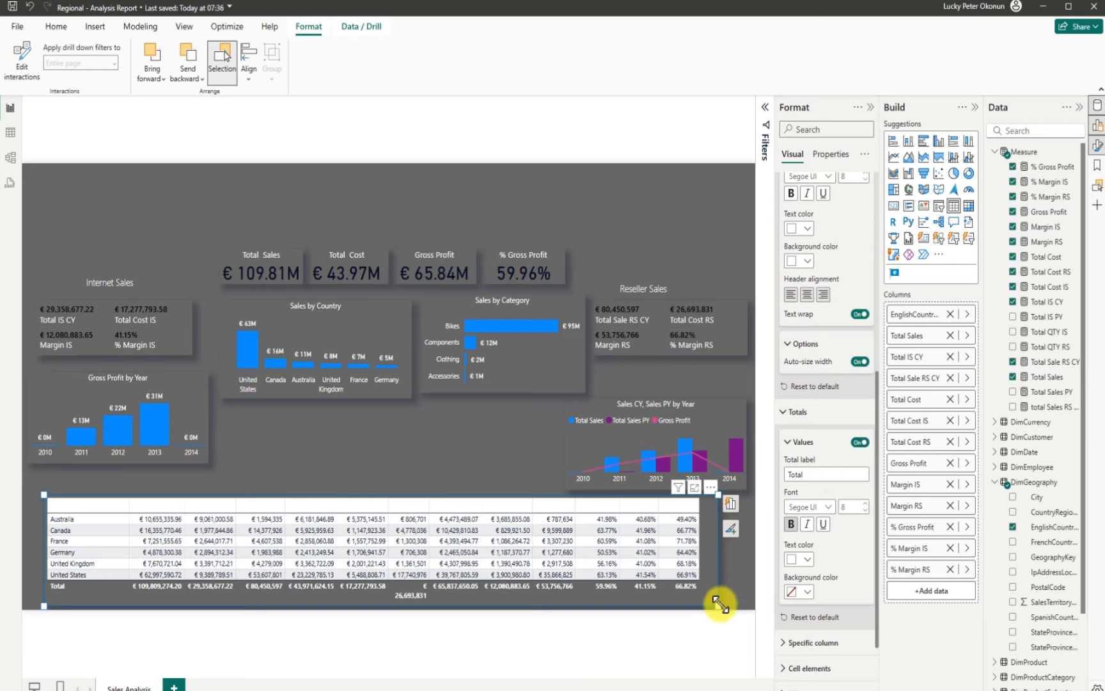
left_click_drag(718, 607, 728, 605)
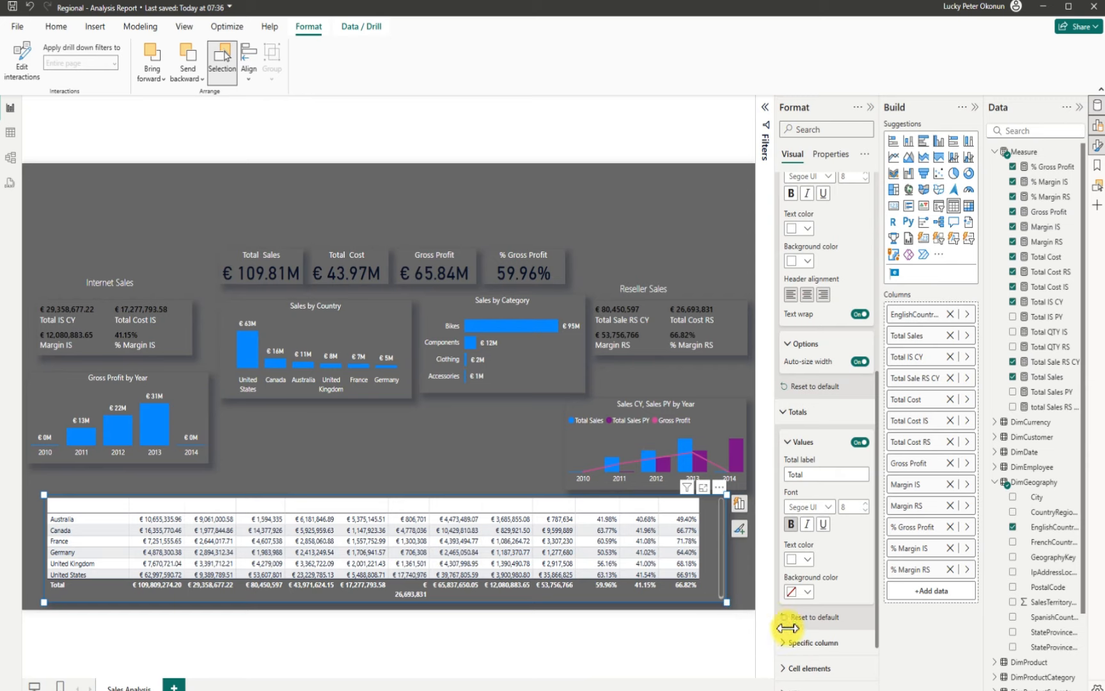
Examine the table's specific column, cell elements, and size and position formatting options
left_click(876, 647)
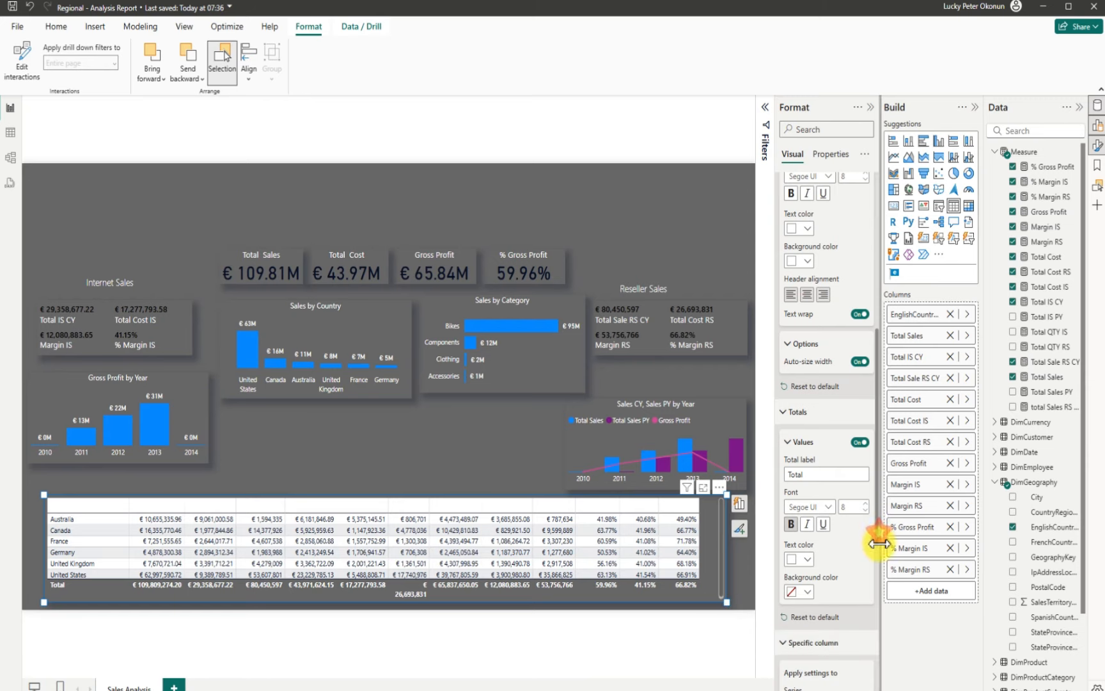
left_click_drag(878, 538, 870, 604)
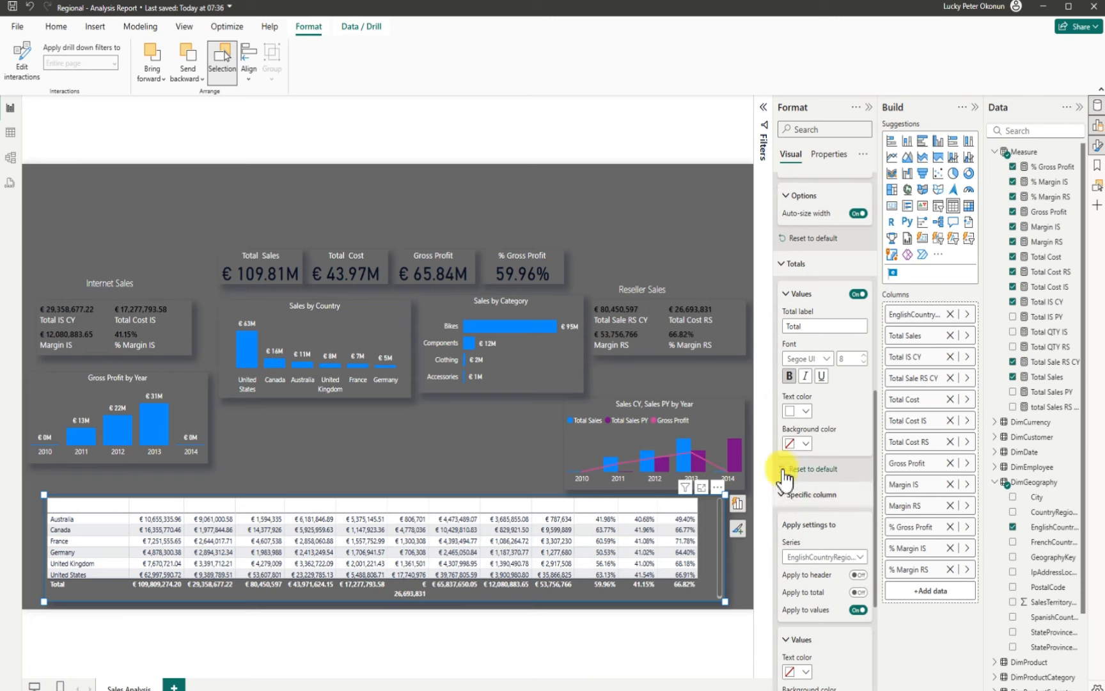
left_click_drag(876, 585, 873, 671)
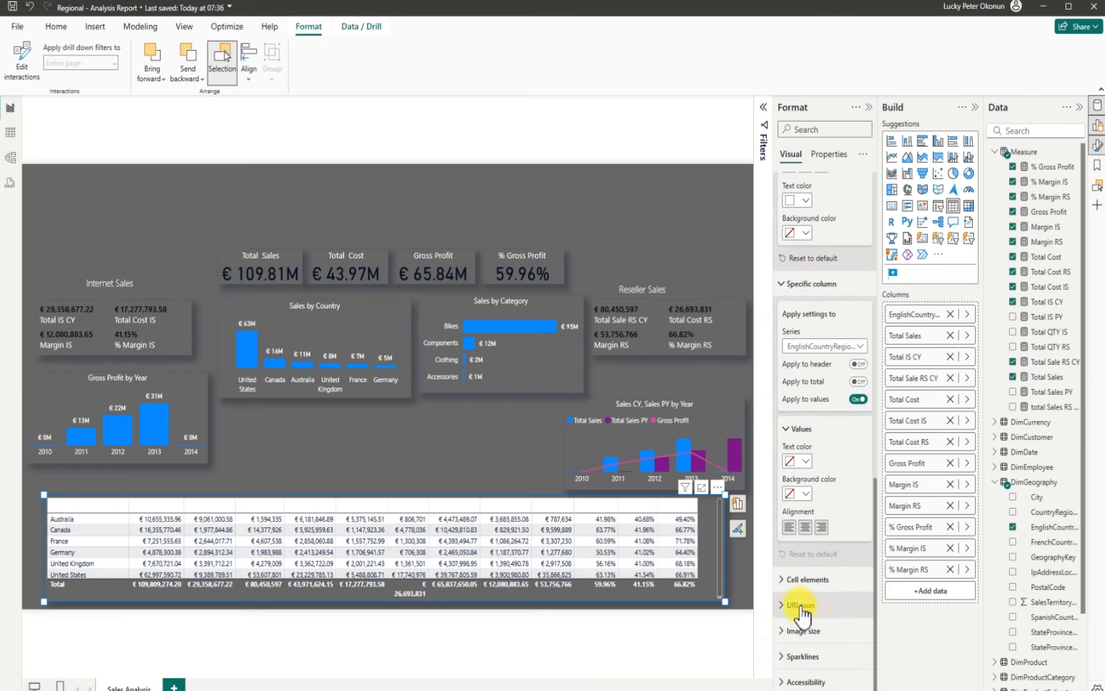
left_click(792, 579)
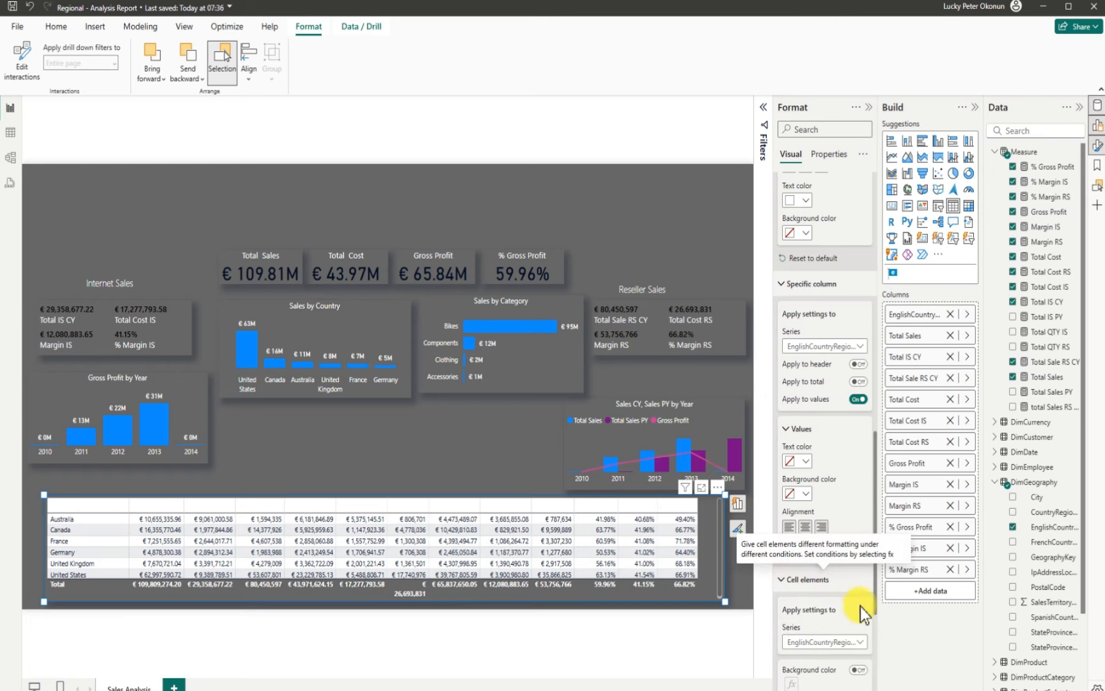
left_click_drag(875, 609, 877, 688)
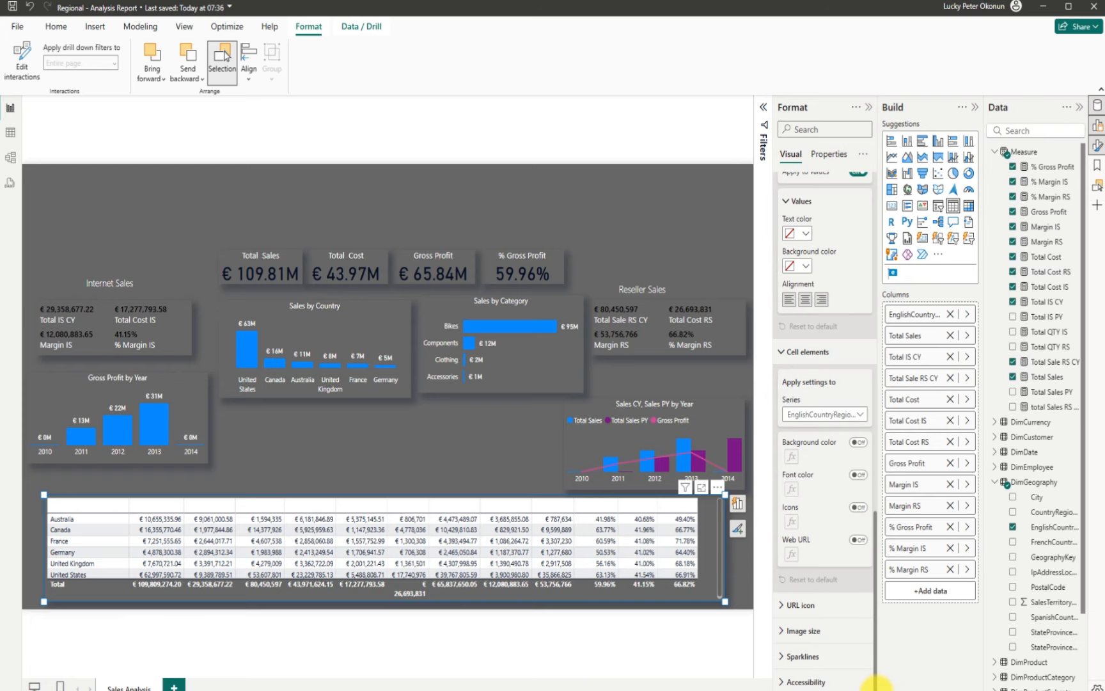
left_click_drag(876, 683, 878, 346)
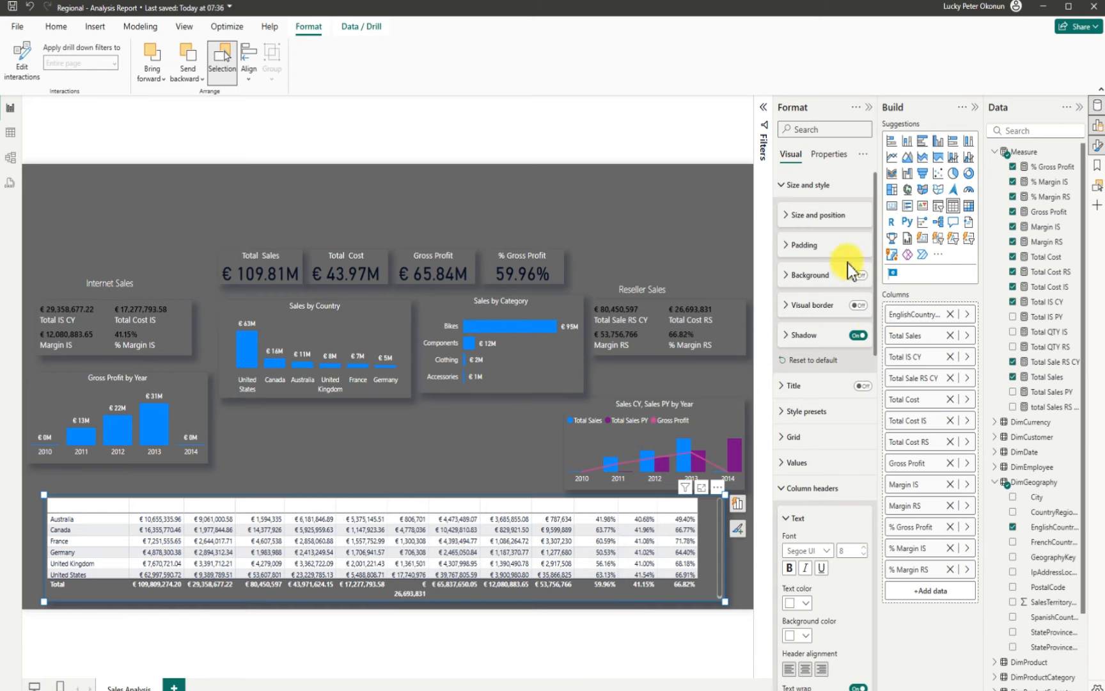
left_click(787, 218)
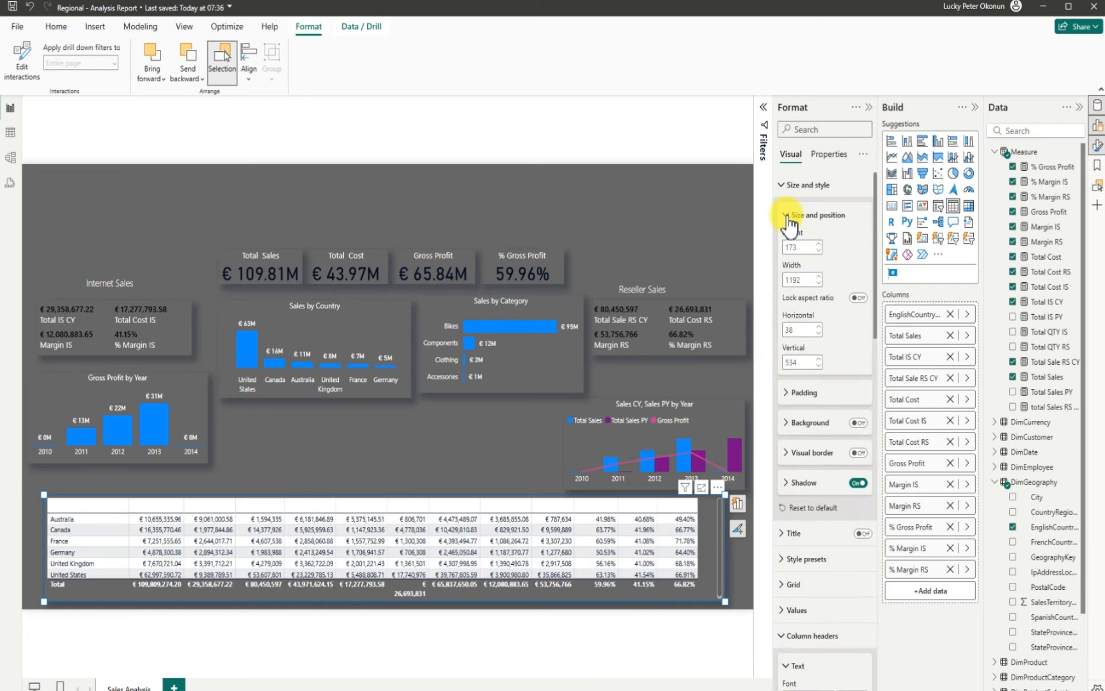
left_click(787, 217)
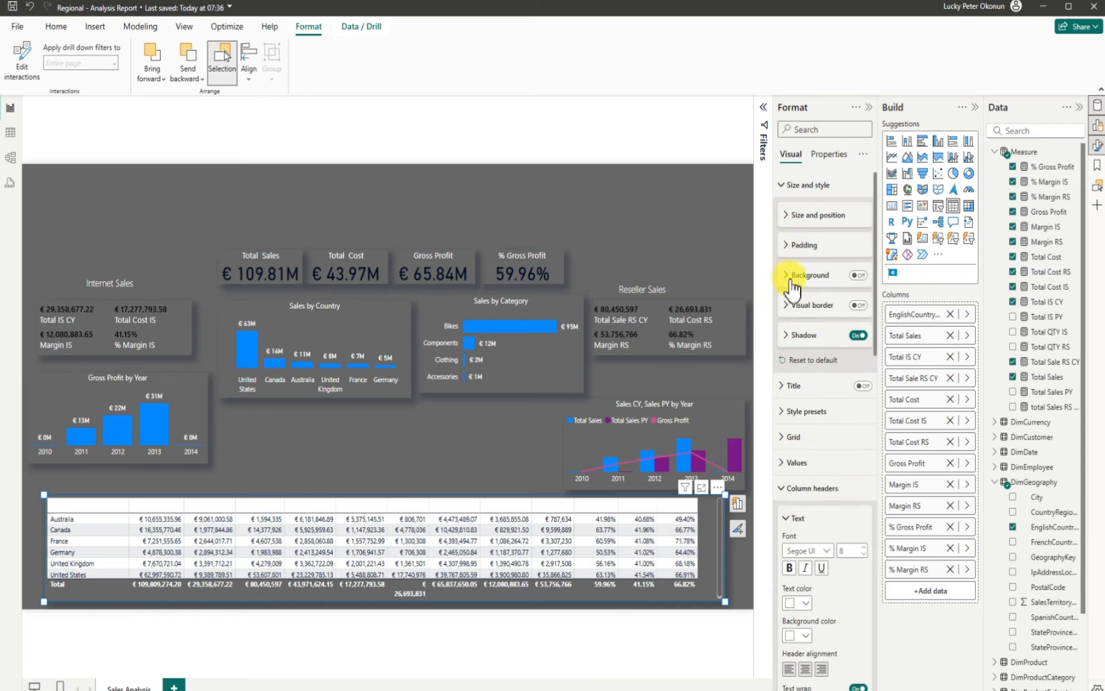
Try the table without horizontal gridlines, and turn the gridlines back on
left_click(781, 412)
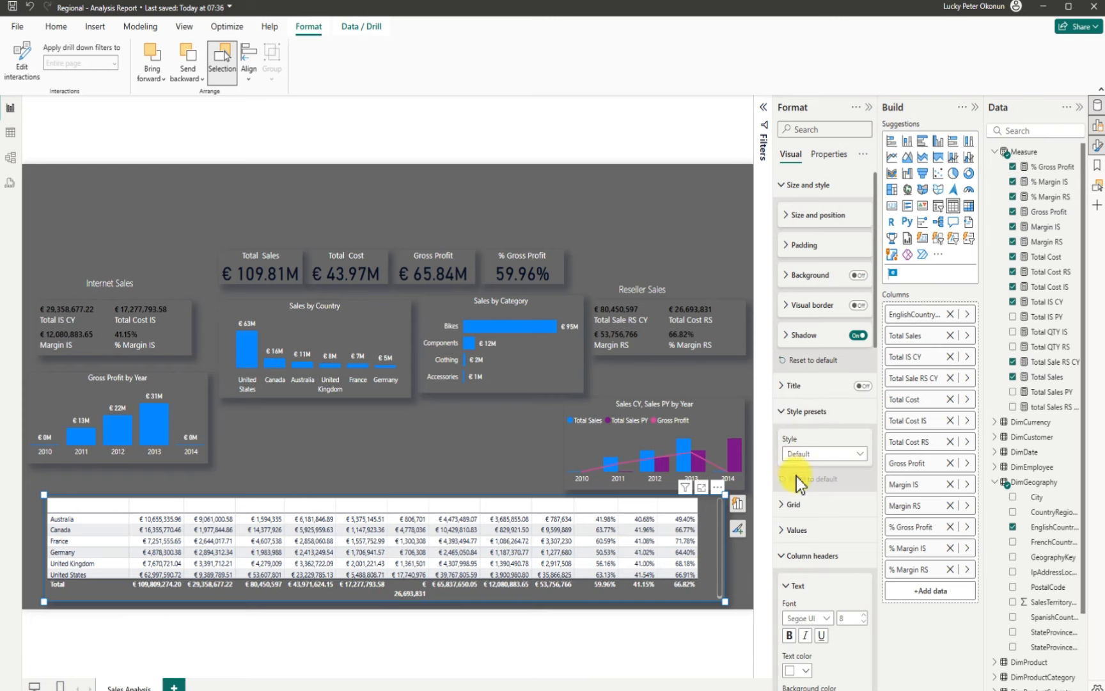
scroll(876, 348, "down", 3)
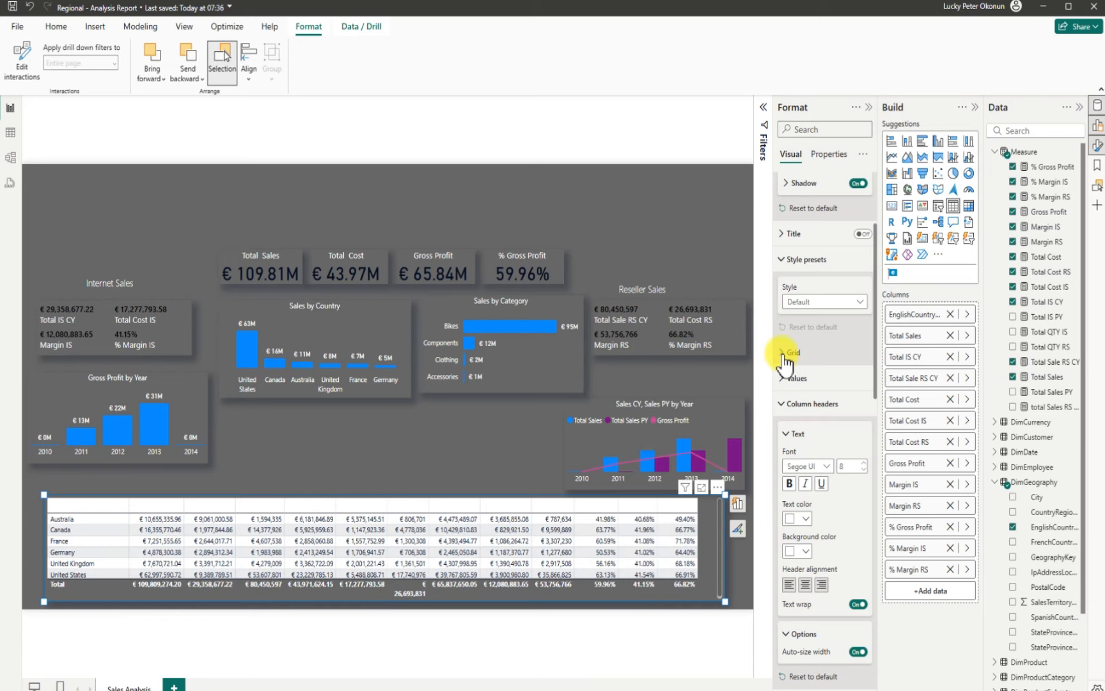
left_click(783, 355)
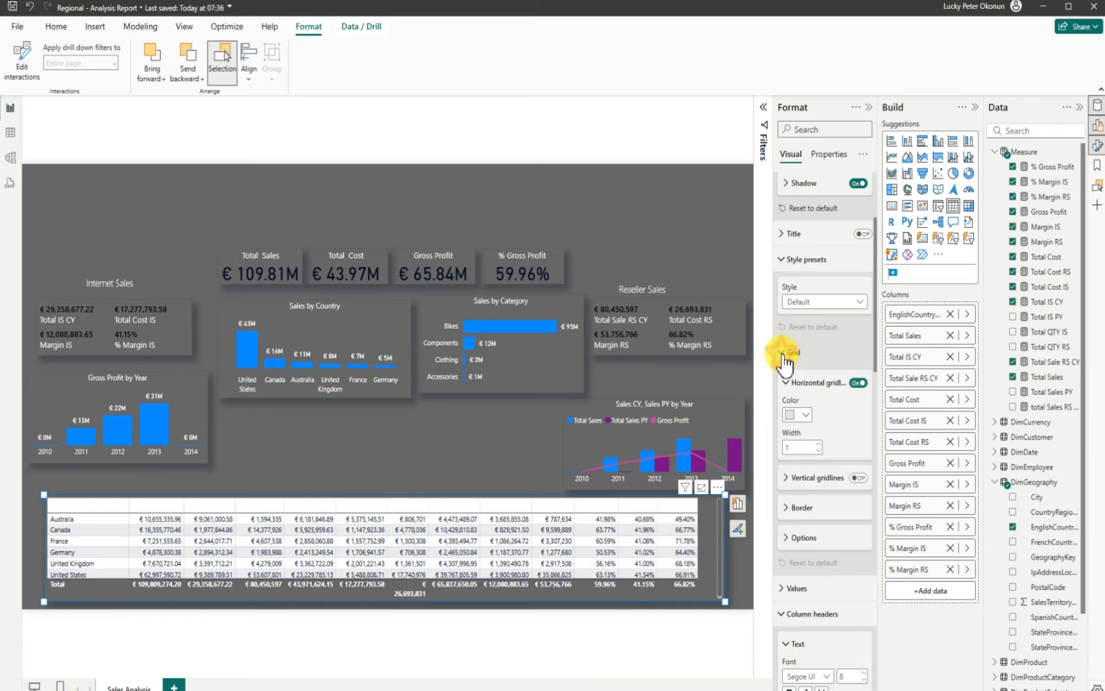
left_click(858, 383)
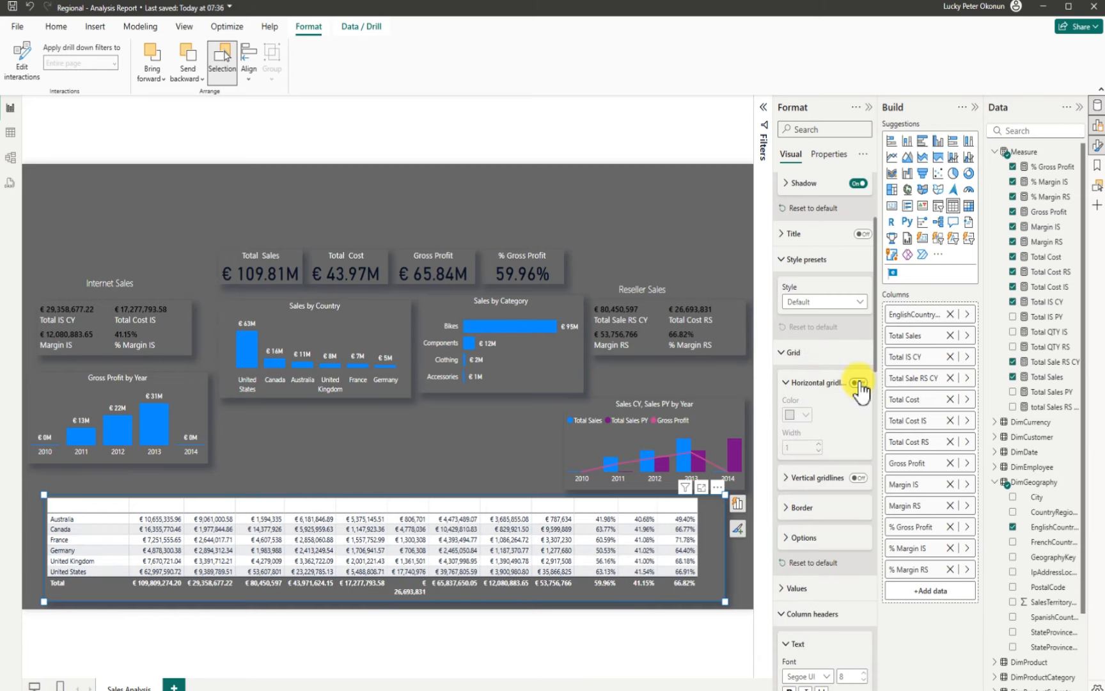
left_click(858, 383)
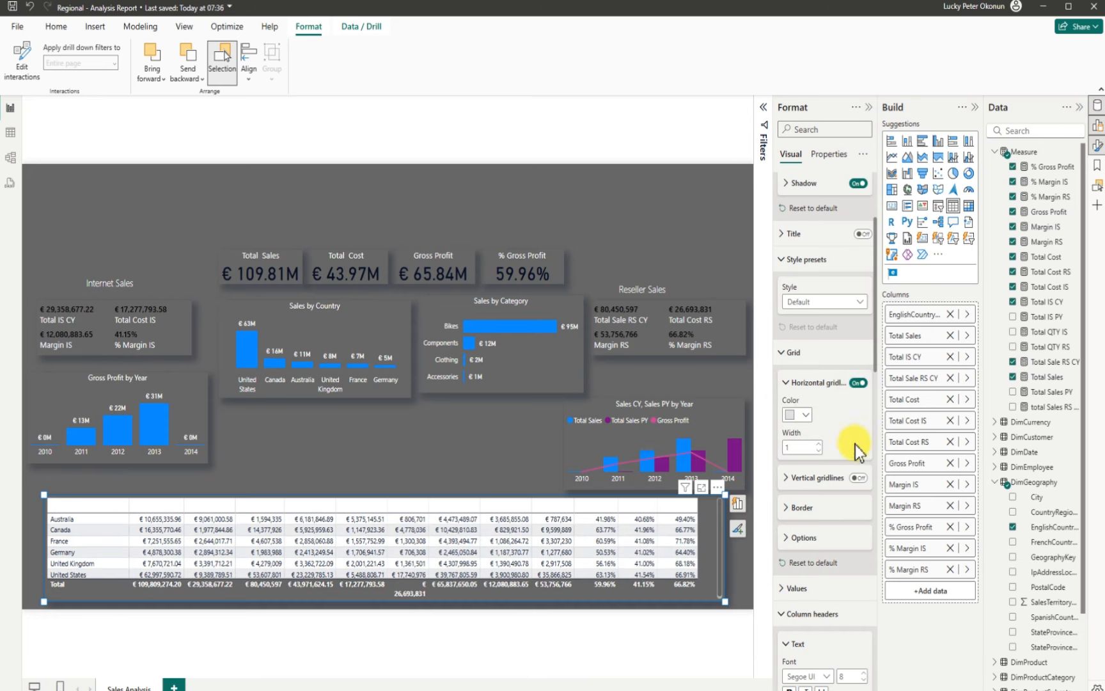
Set the background color of the table's column headers to the dark gray that matches the page
left_click(800, 509)
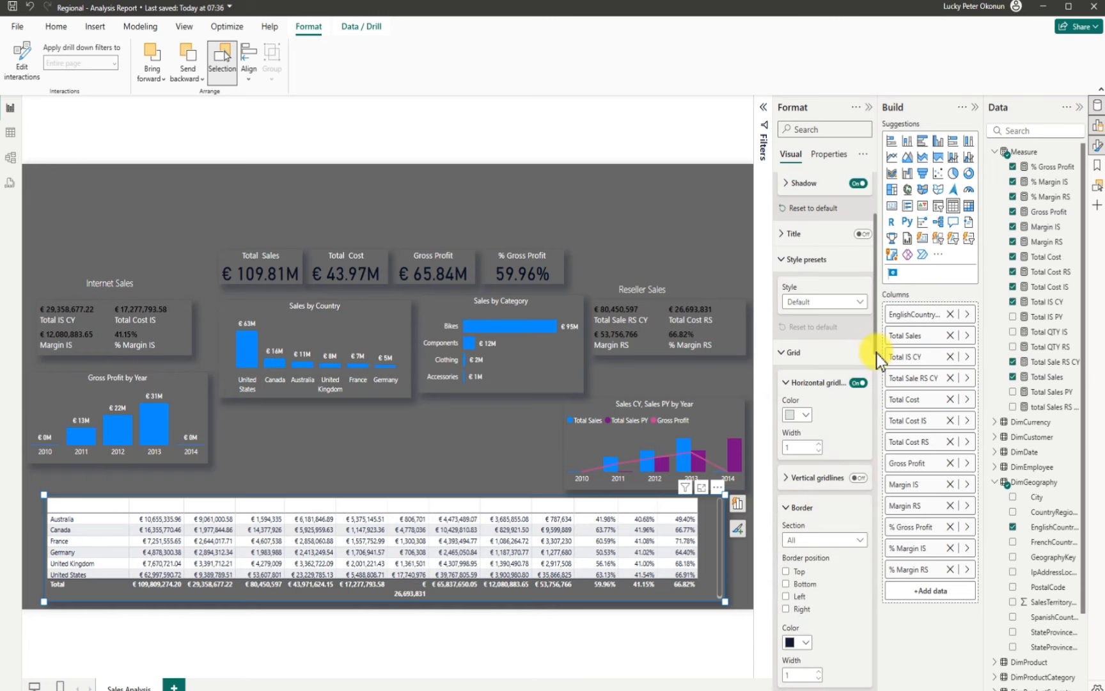
left_click_drag(876, 353, 871, 409)
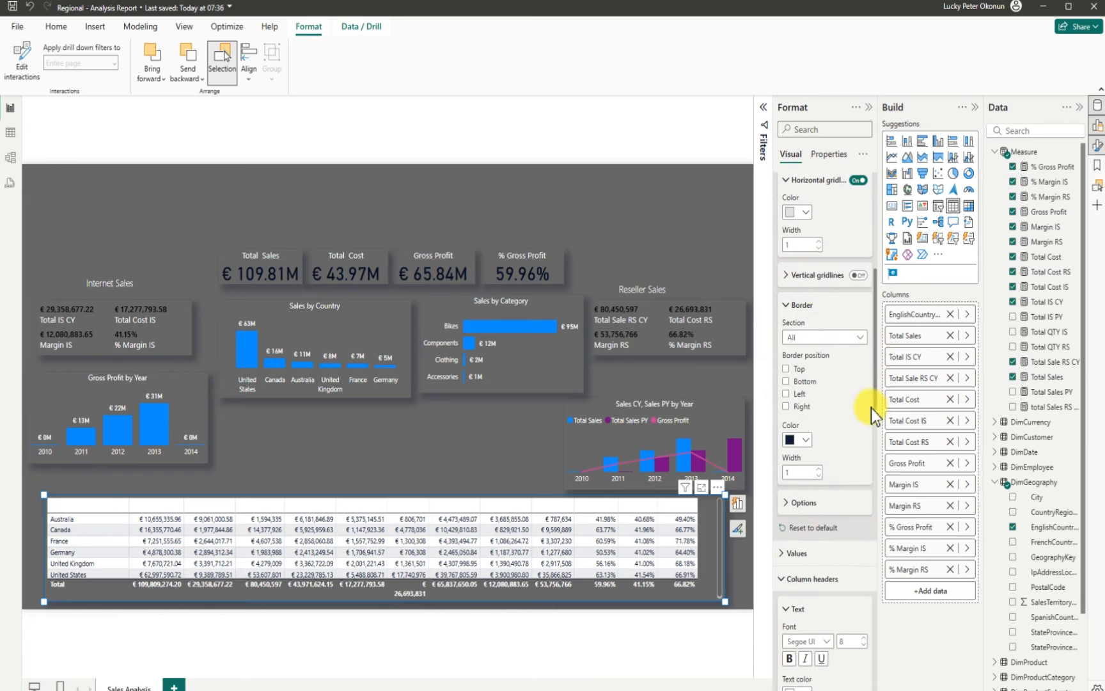
scroll(870, 409, "down", 4)
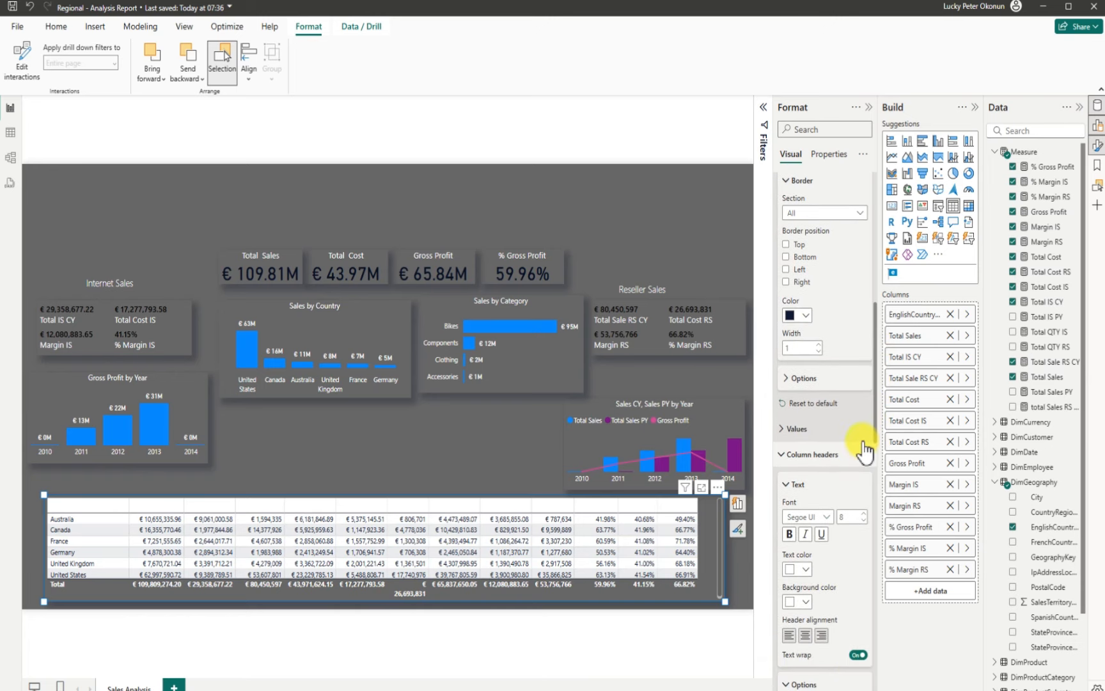
left_click(789, 429)
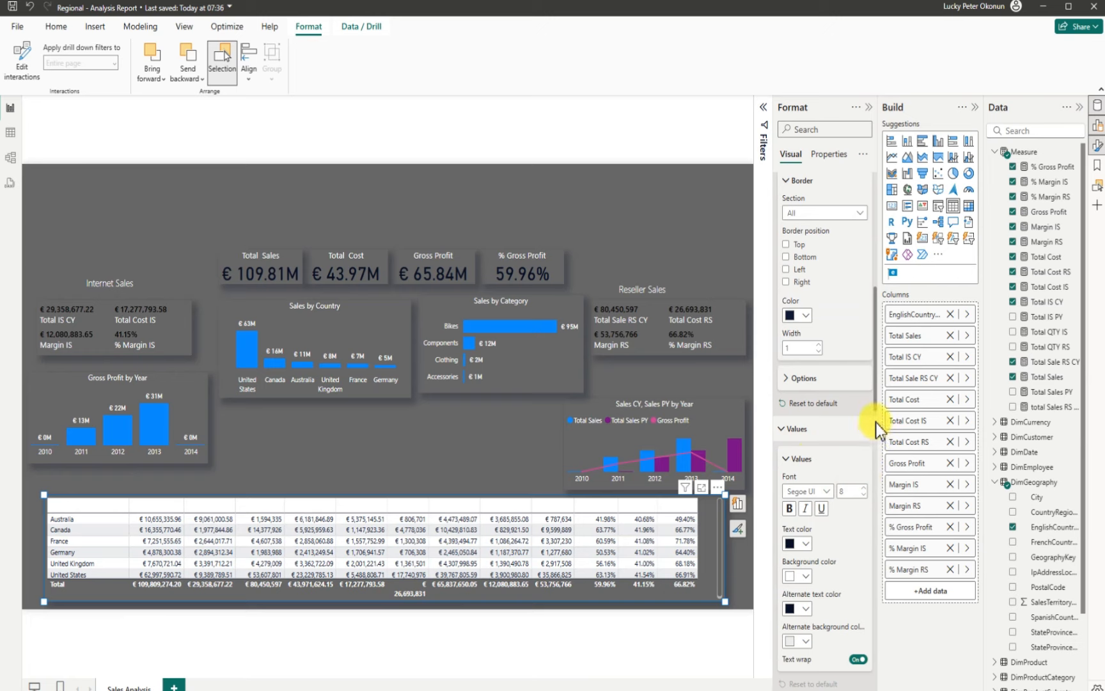
scroll(876, 405, "down", 6)
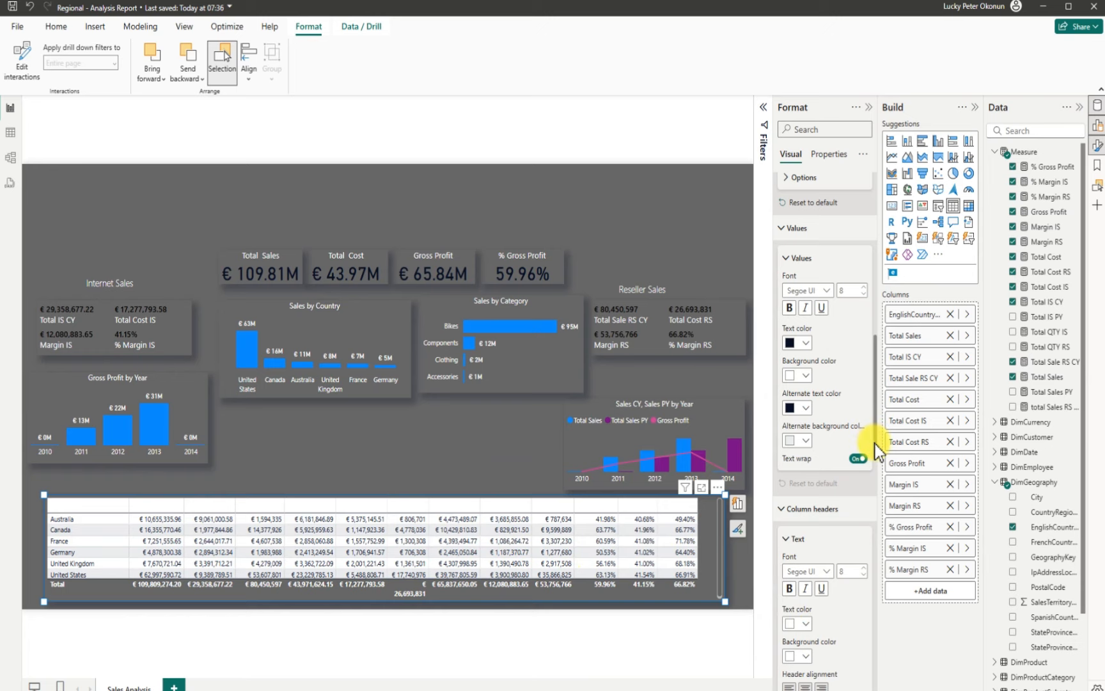
left_click_drag(875, 444, 869, 501)
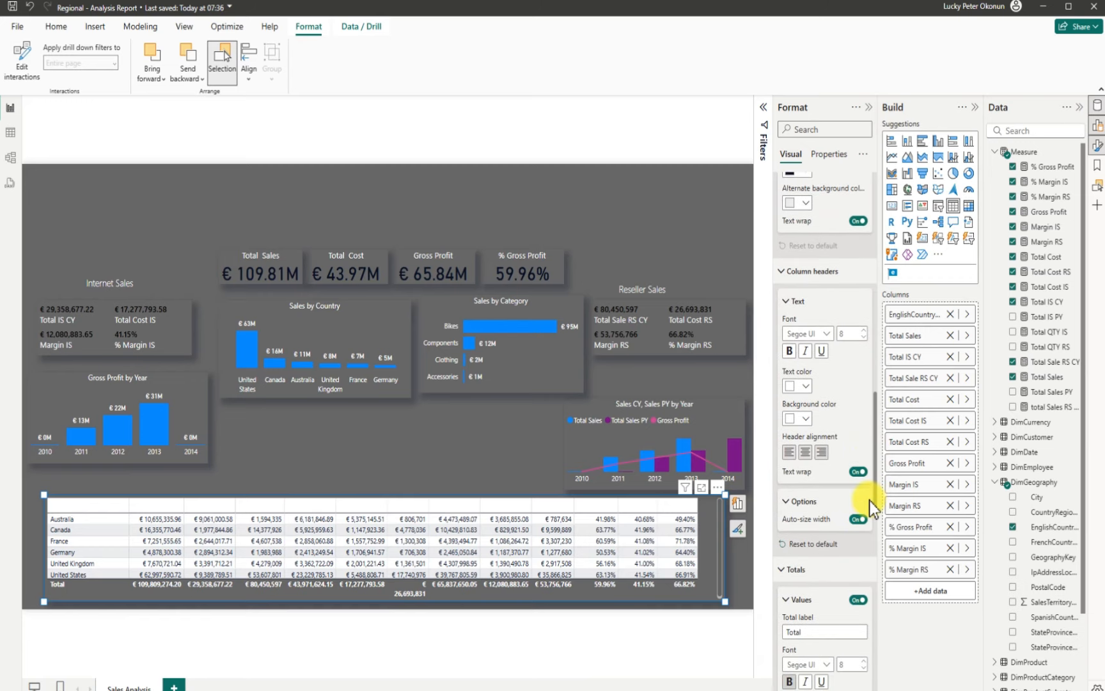
left_click(803, 419)
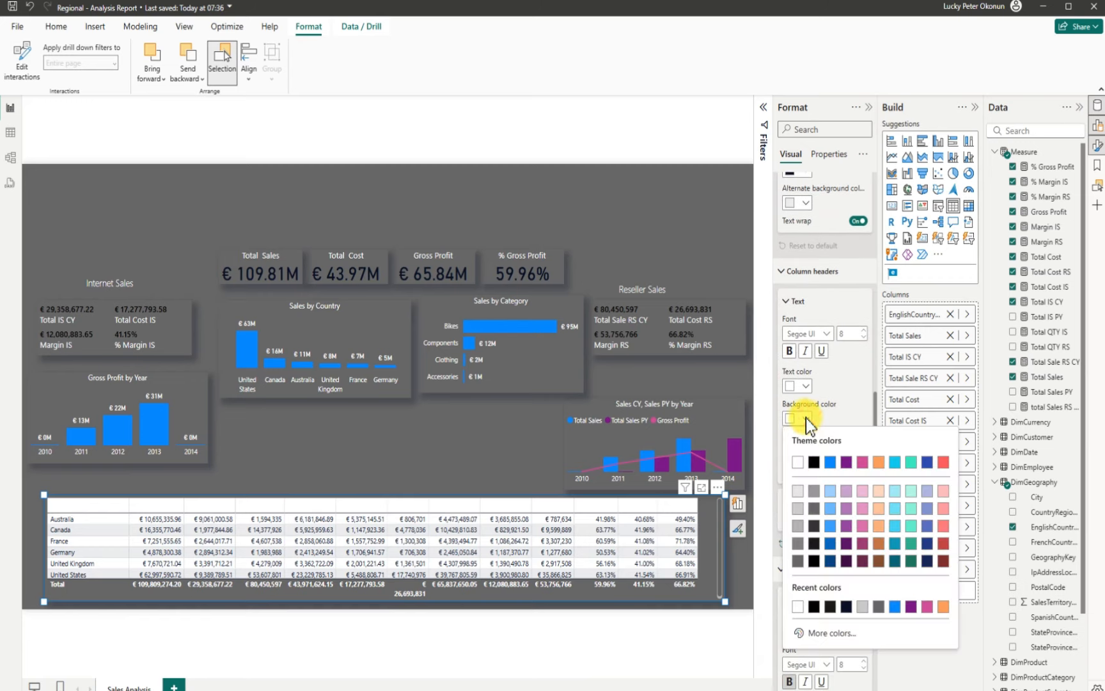
left_click(814, 509)
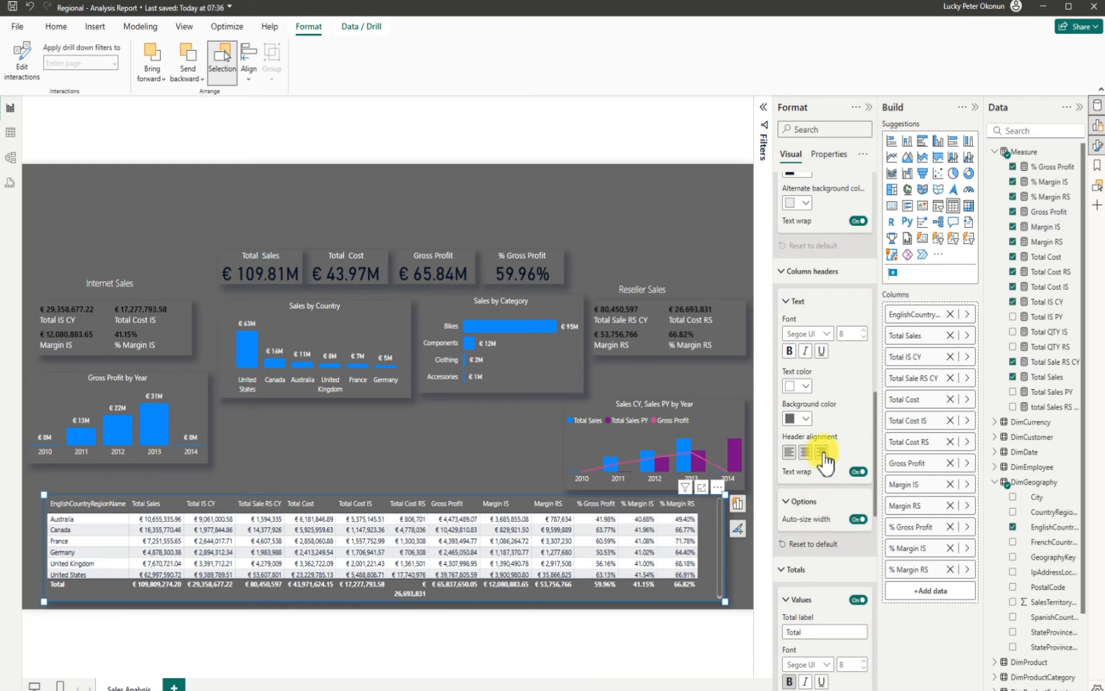
Set the background color of the table's totals row to the same dark gray
left_click_drag(875, 460, 864, 515)
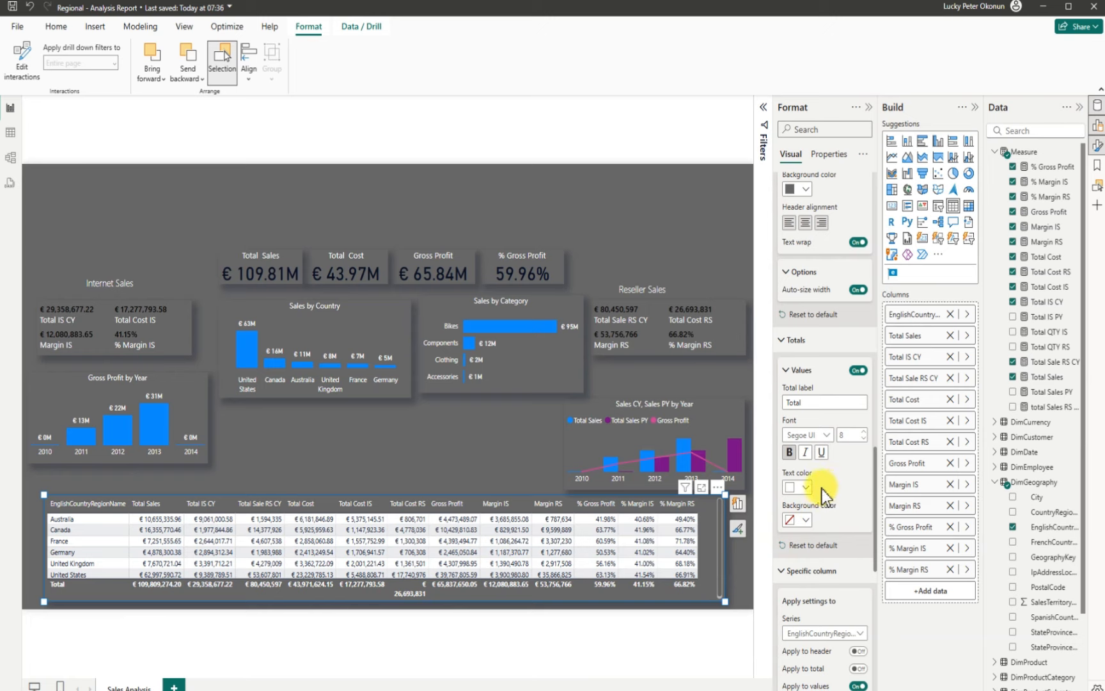
left_click(805, 520)
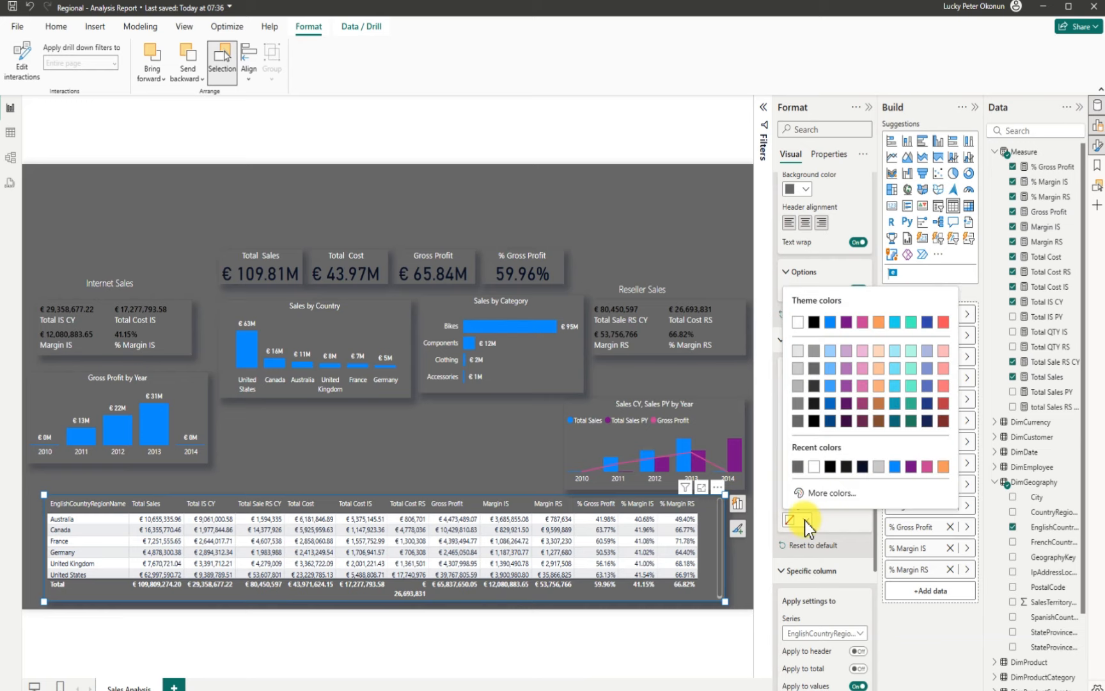
left_click(819, 379)
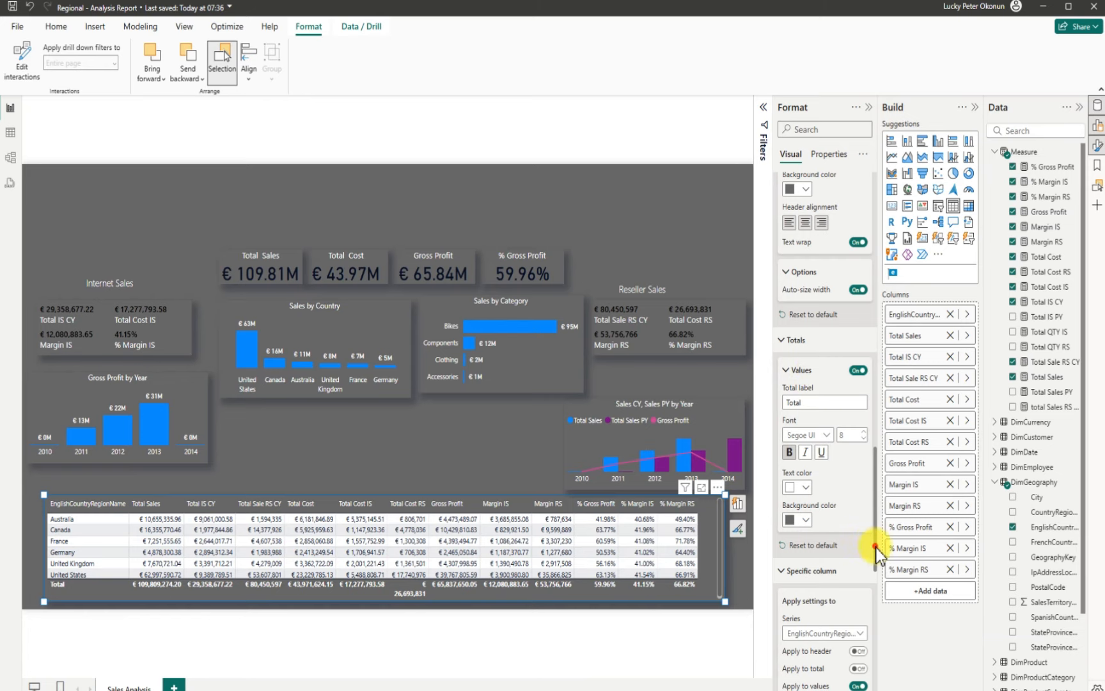
Set both the background color and the alternate background color of the table's values to dark gray
left_click_drag(876, 548, 876, 435)
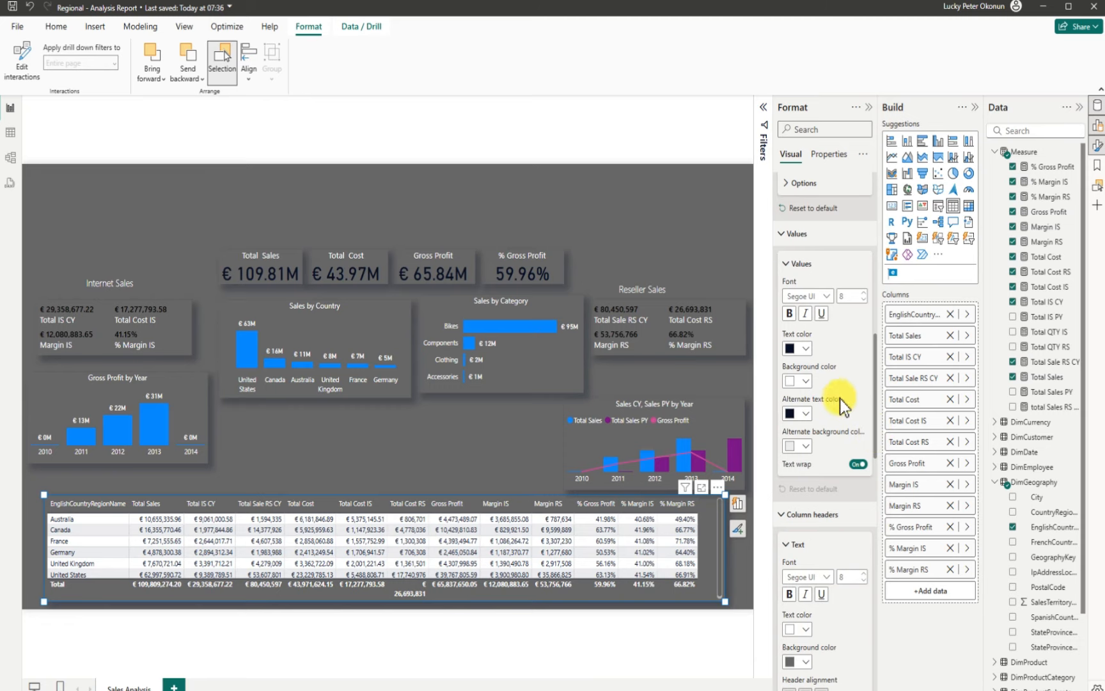
left_click(805, 381)
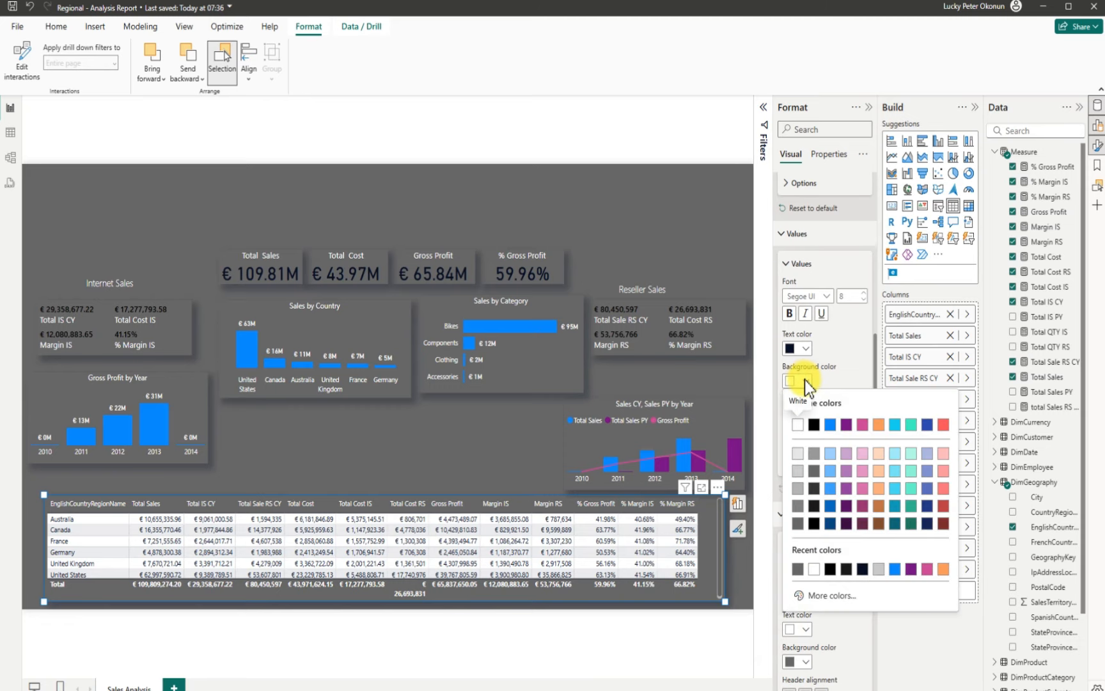
left_click(814, 470)
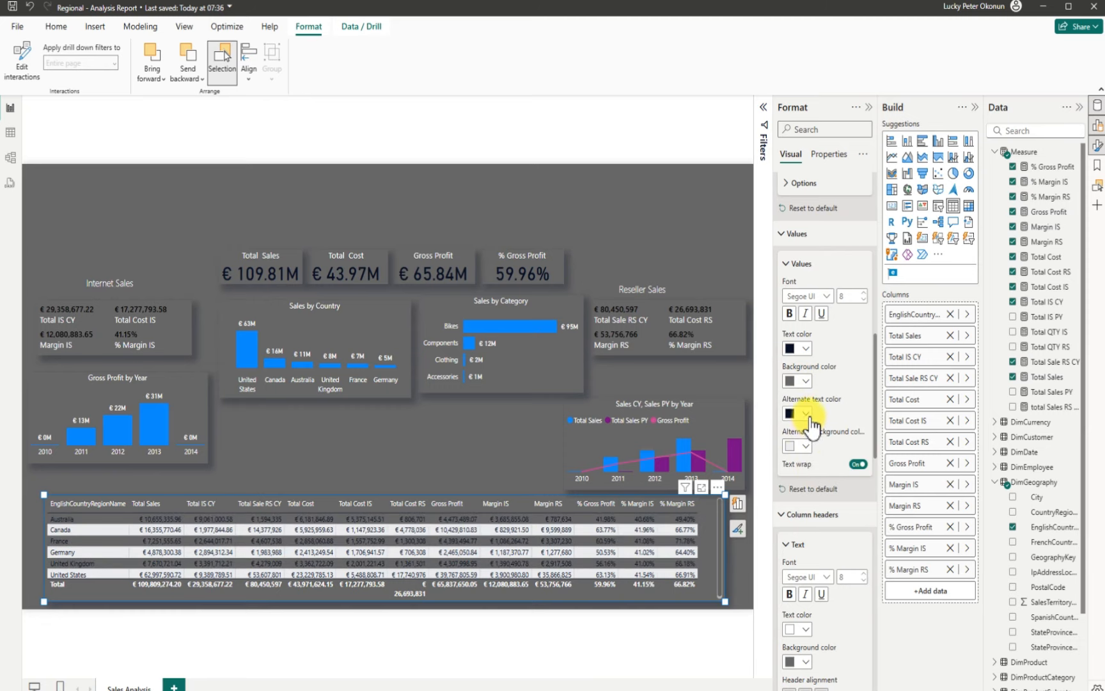
left_click(808, 447)
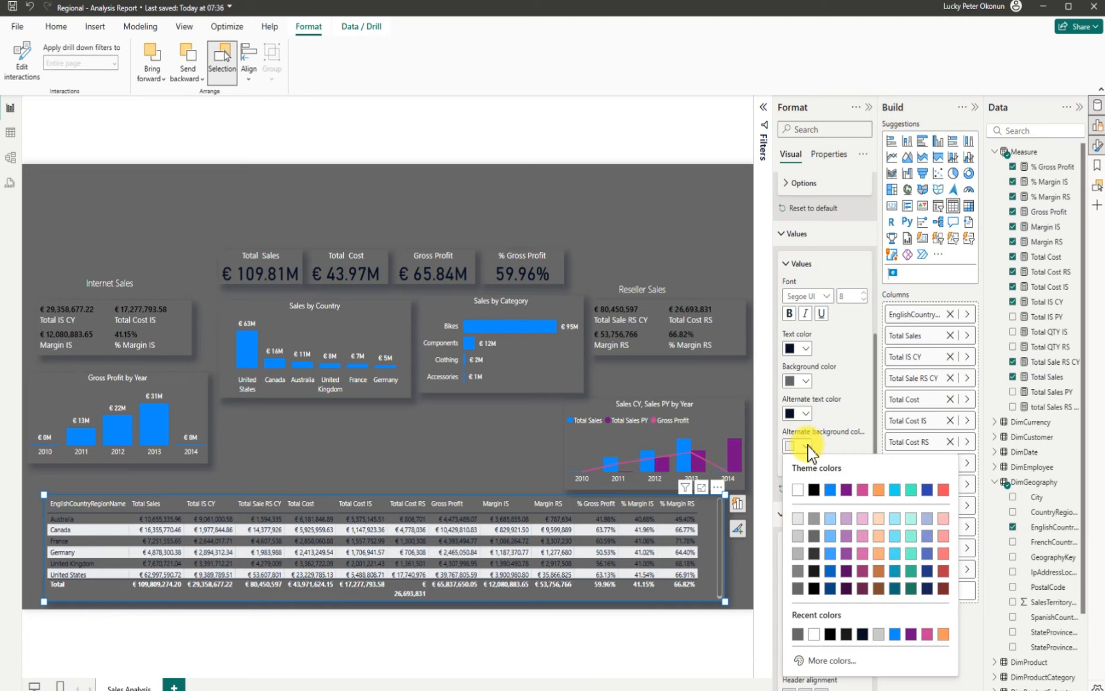
left_click(815, 536)
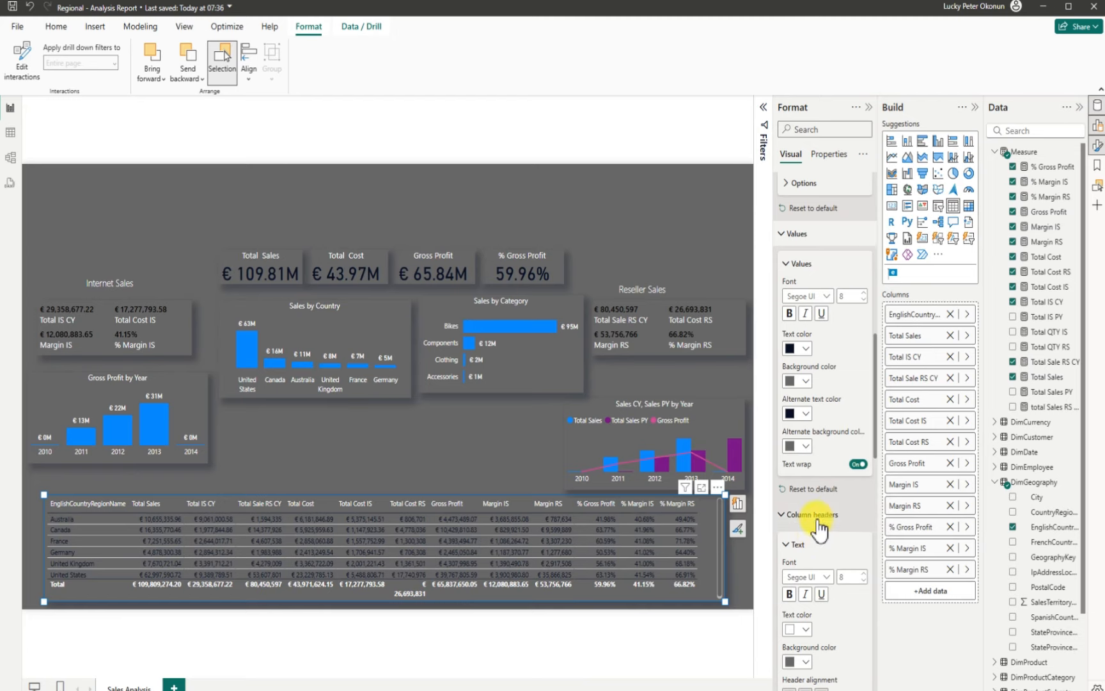
Set both the text color and the alternate text color of the table's values to white
left_click(808, 348)
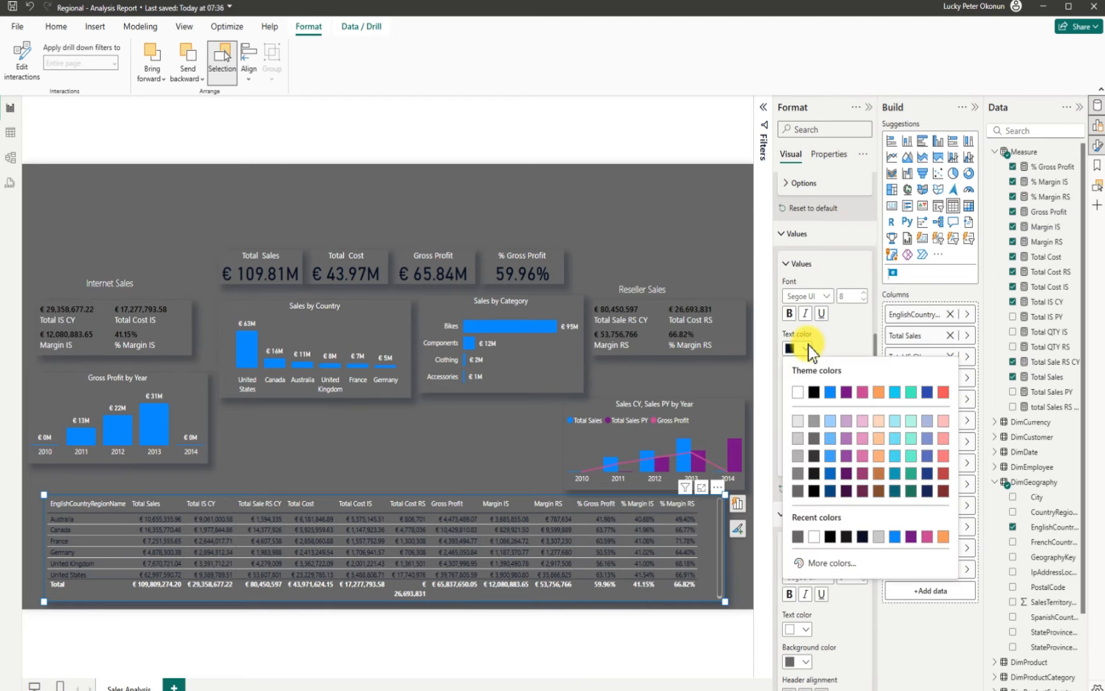
left_click(797, 389)
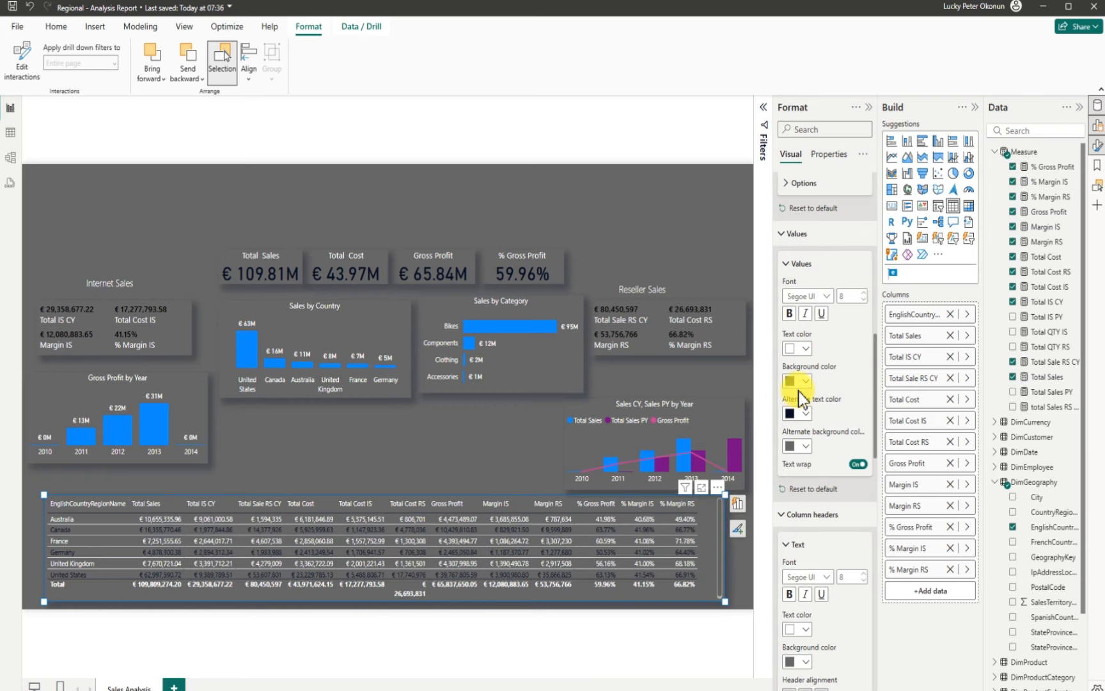
left_click(803, 412)
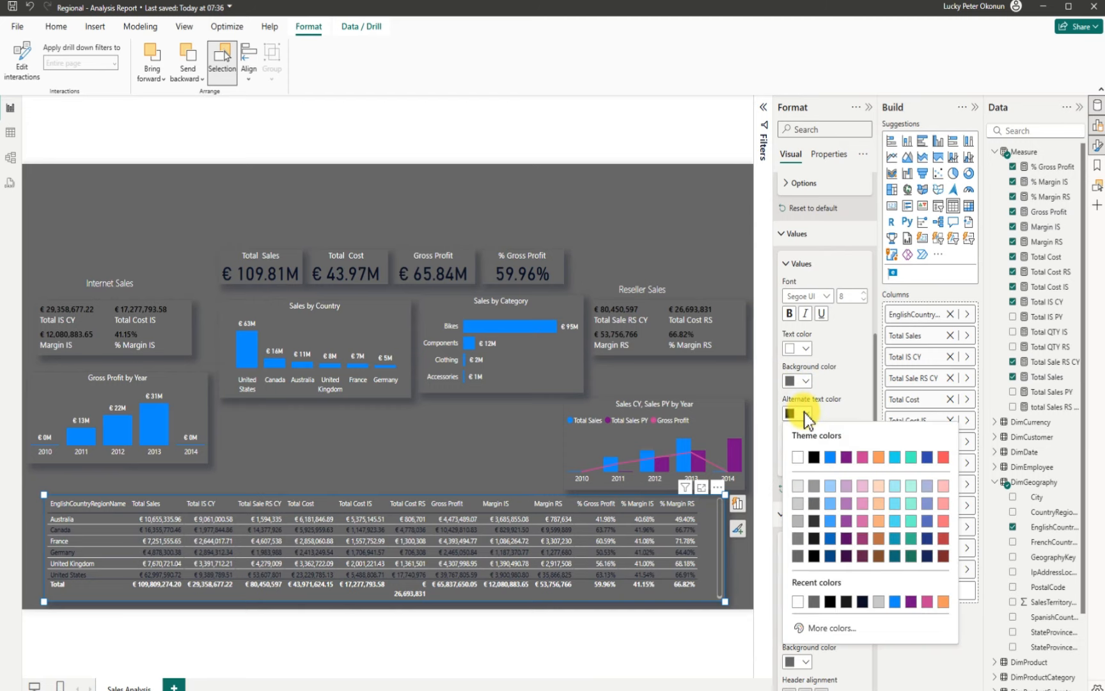
left_click(798, 457)
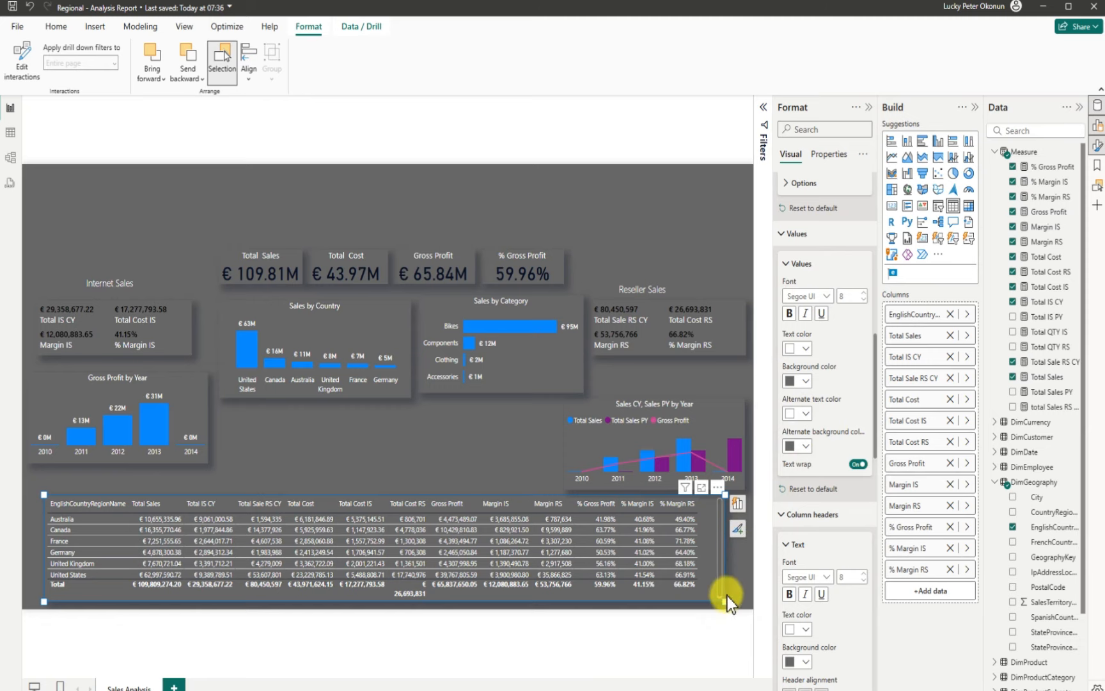
Enlarge the table slightly and turn off its horizontal gridlines
left_click_drag(722, 603, 732, 609)
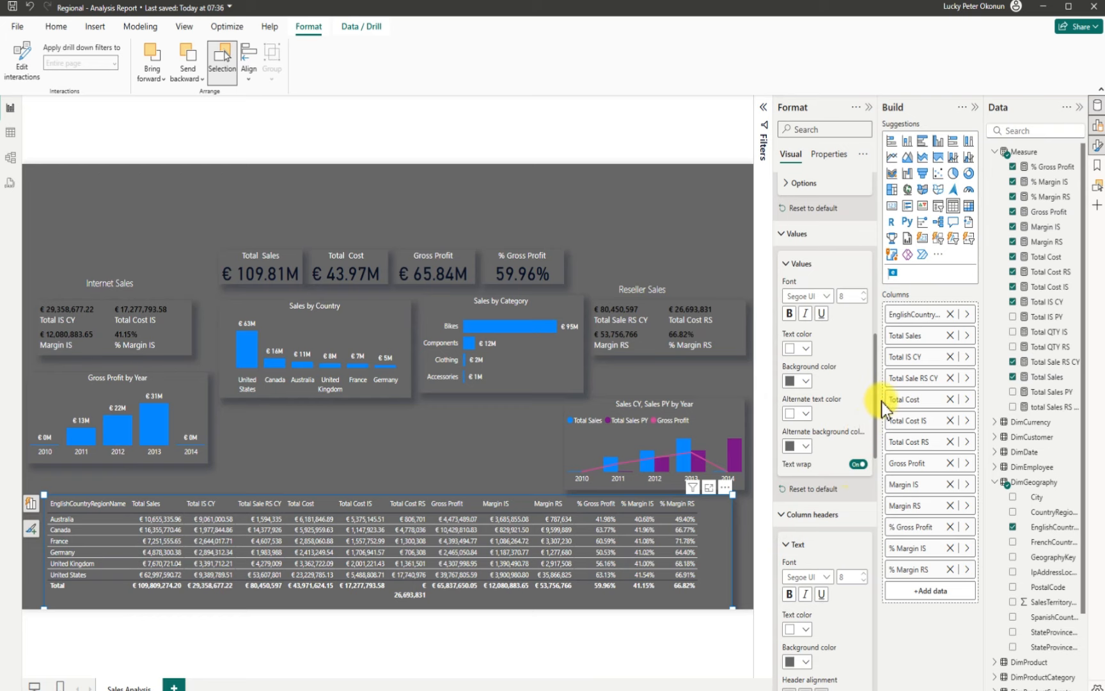
left_click_drag(875, 411, 866, 628)
left_click_drag(866, 579, 885, 301)
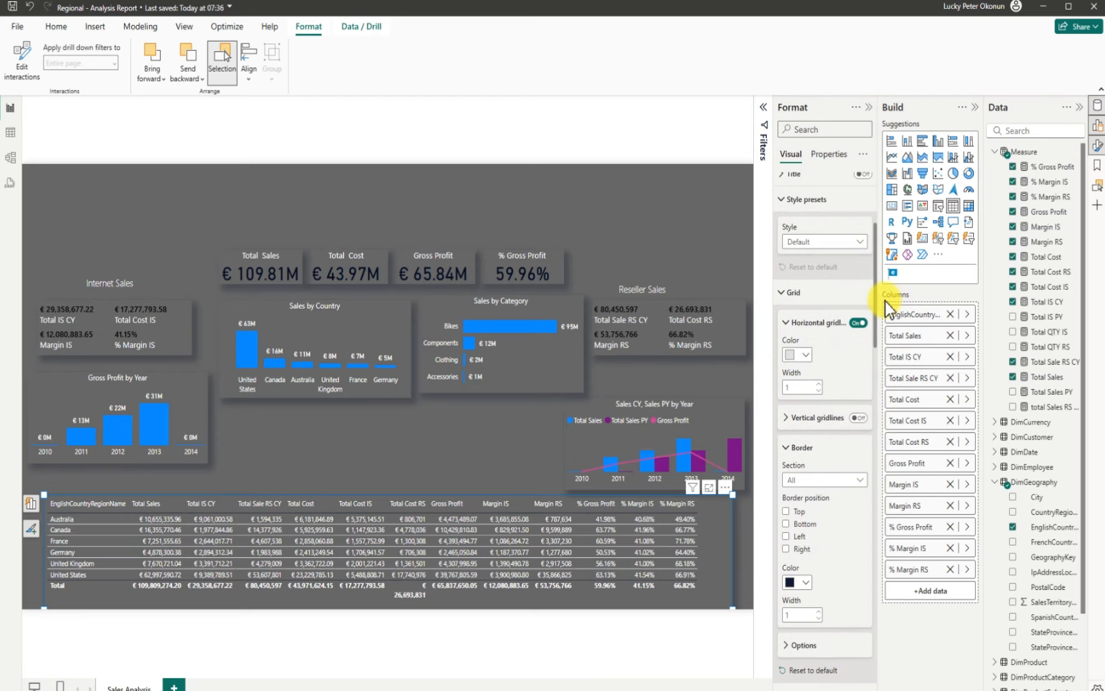
left_click(857, 324)
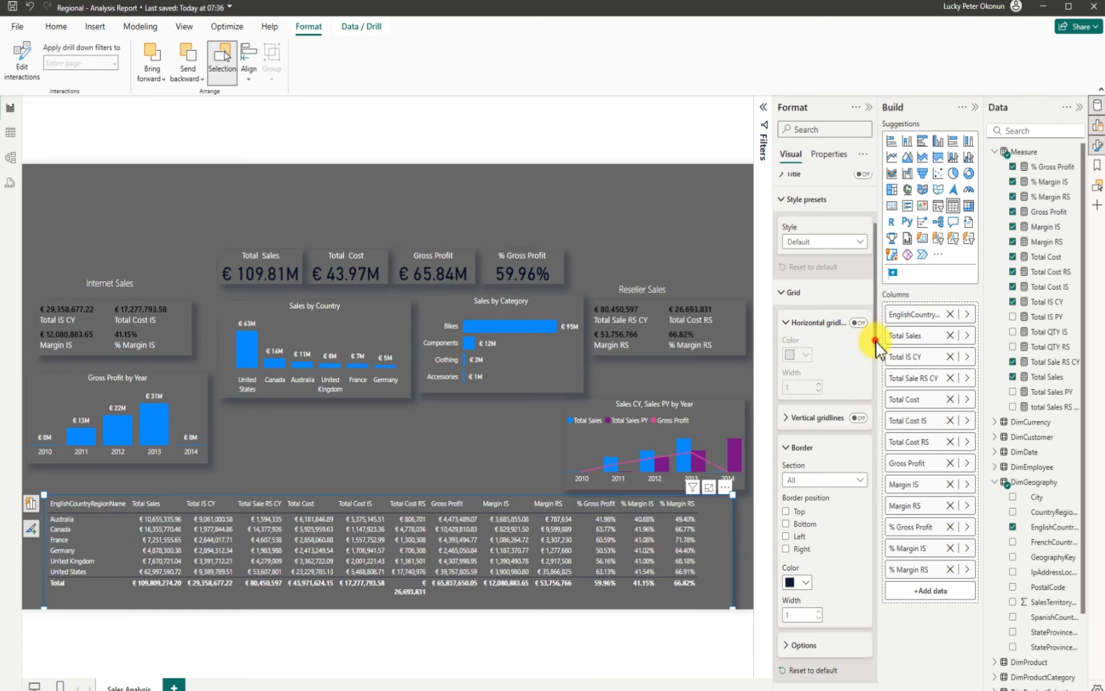
Set the color of the table's grid border to light gray
left_click_drag(876, 343, 873, 370)
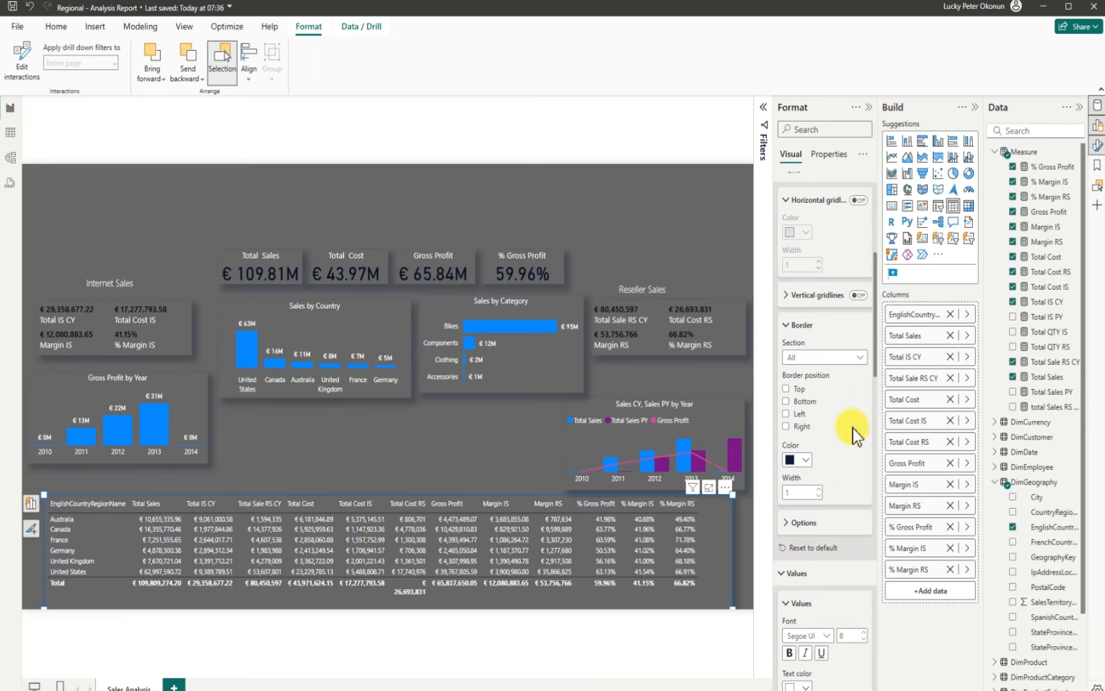
left_click(807, 460)
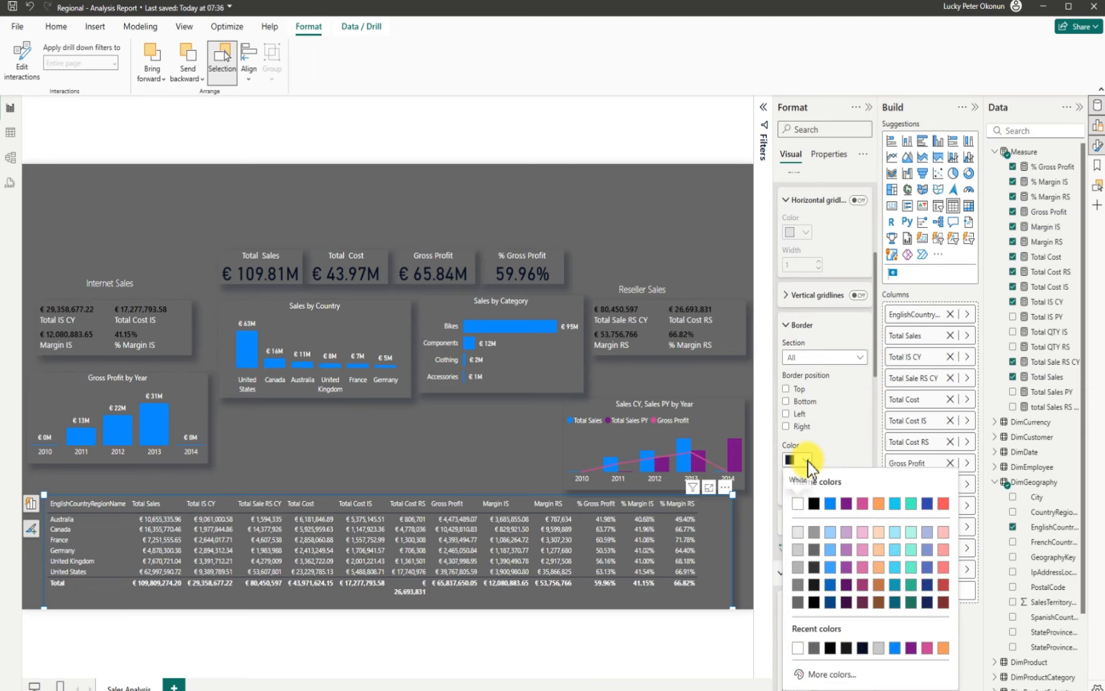
left_click(799, 552)
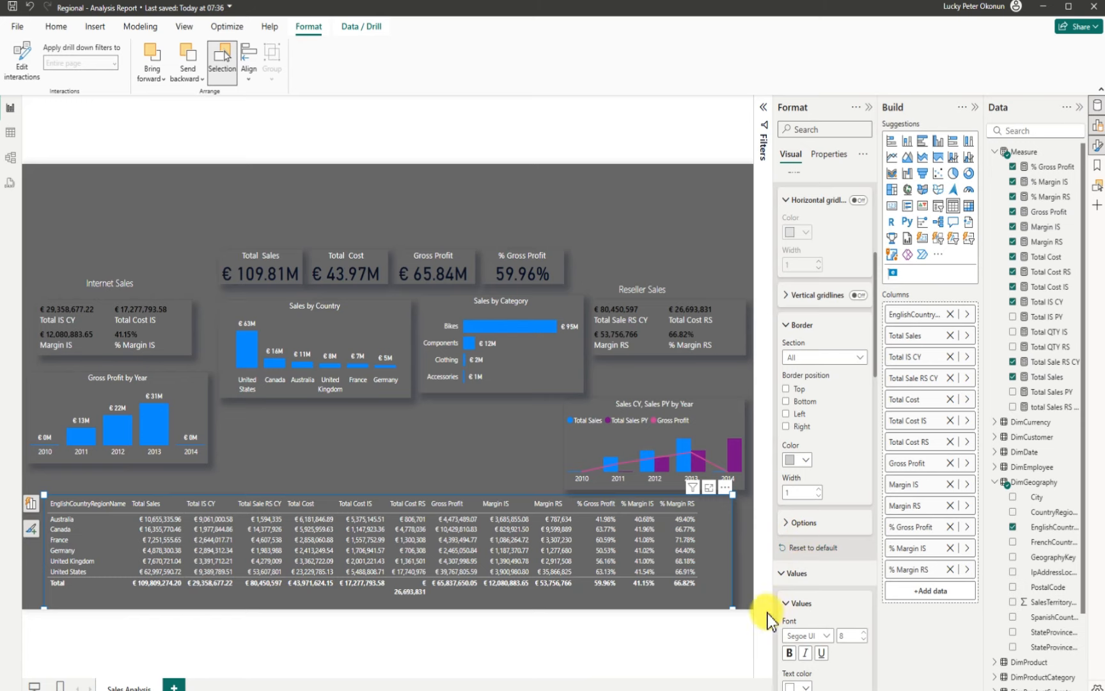
Widen the country table to nearly the full page width and shift it slightly upward
mouse_move(737, 608)
left_mouse_down()
mouse_move(740, 586)
mouse_move(750, 601)
left_mouse_up()
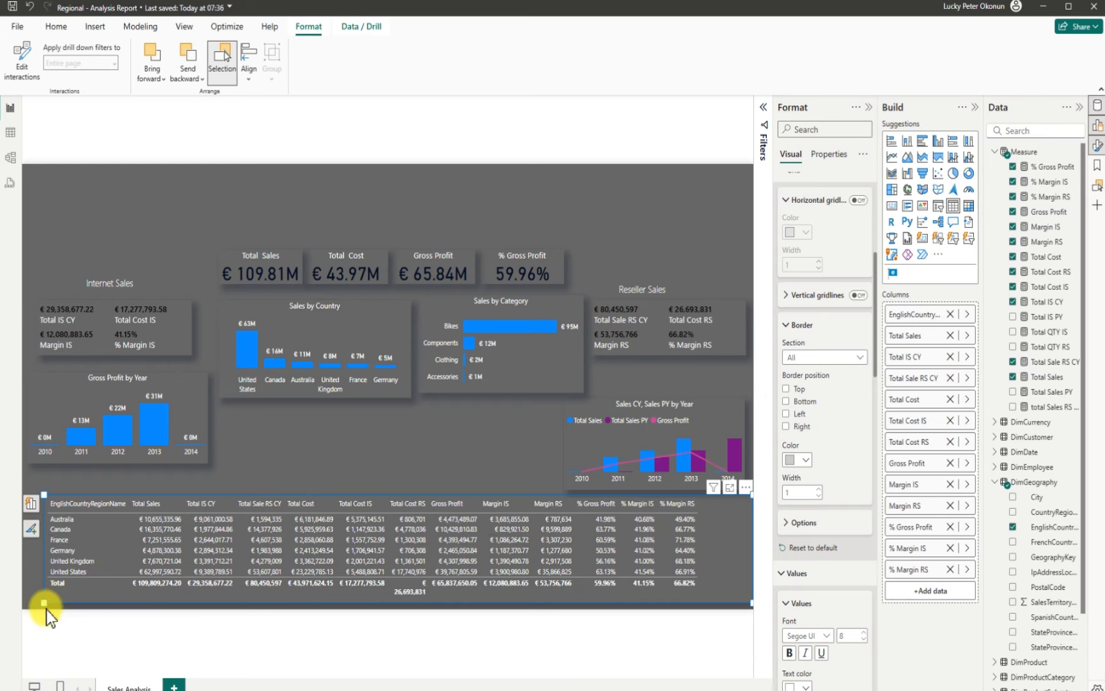
left_click_drag(44, 605, 22, 606)
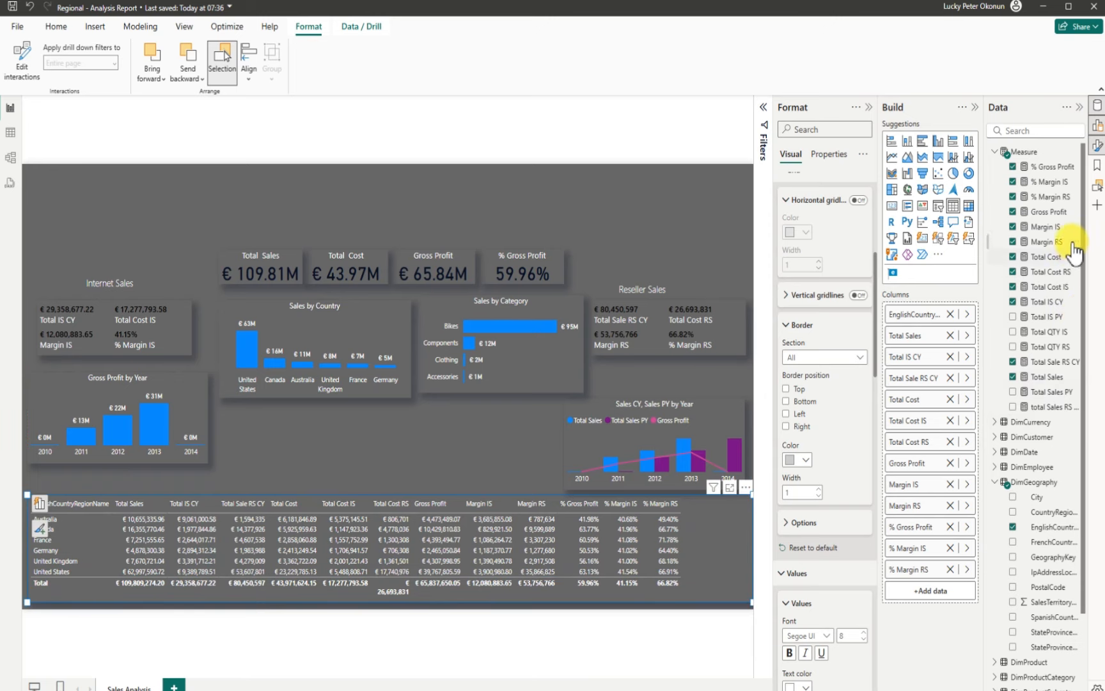
left_click(1049, 271)
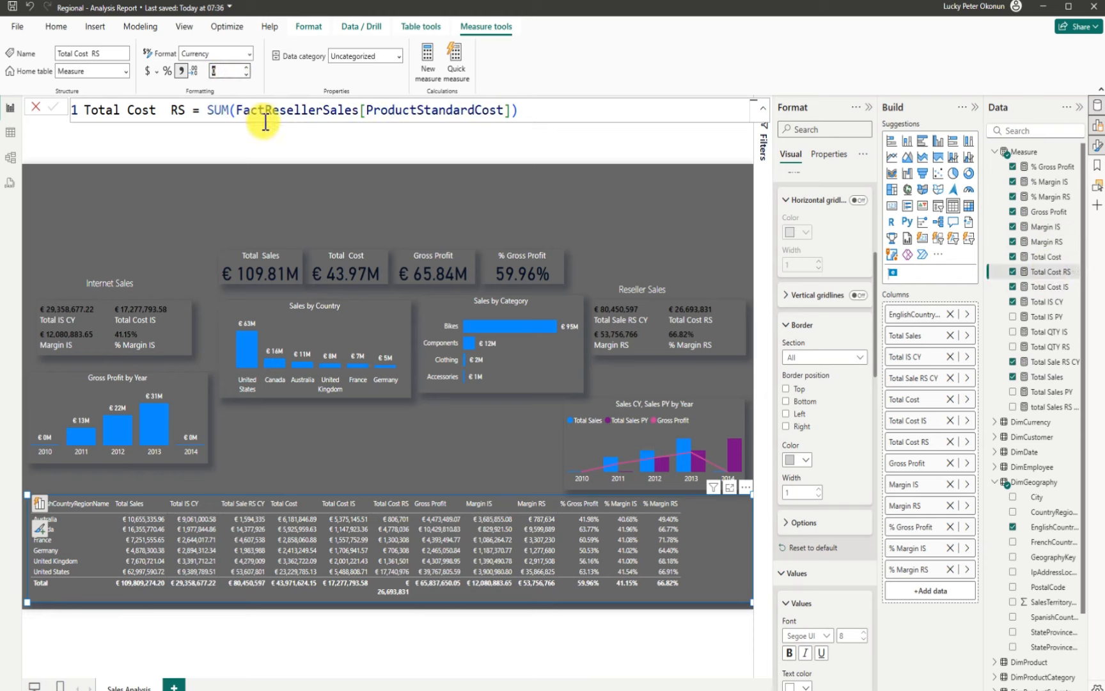
left_click(424, 616)
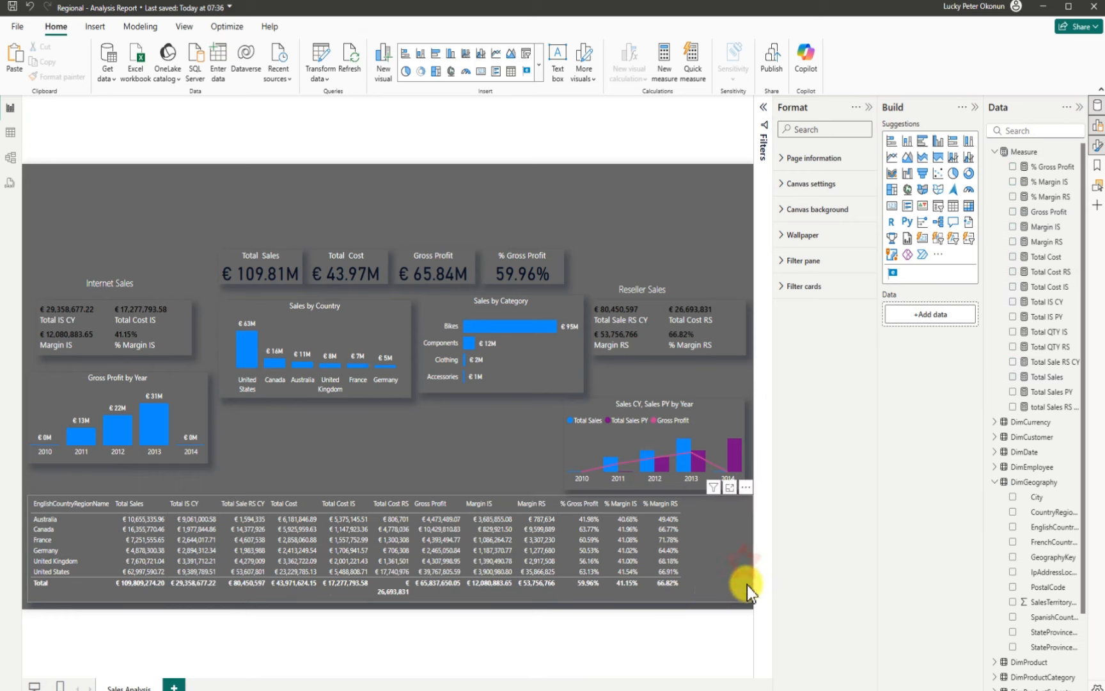
left_click(750, 602)
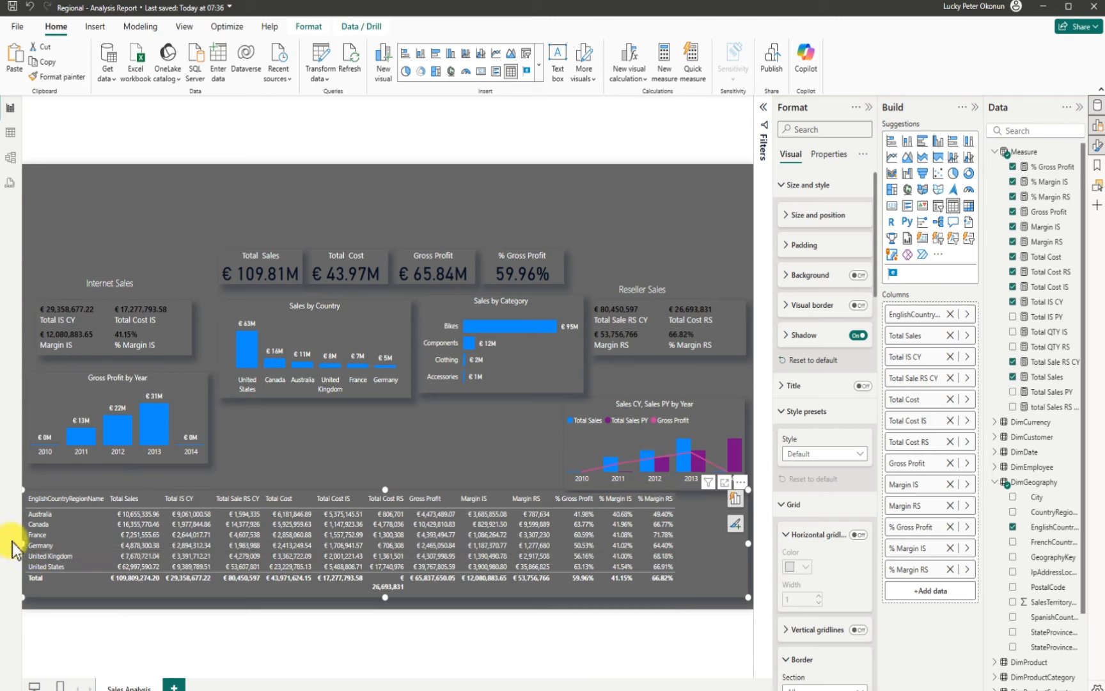
left_click_drag(23, 544, 30, 547)
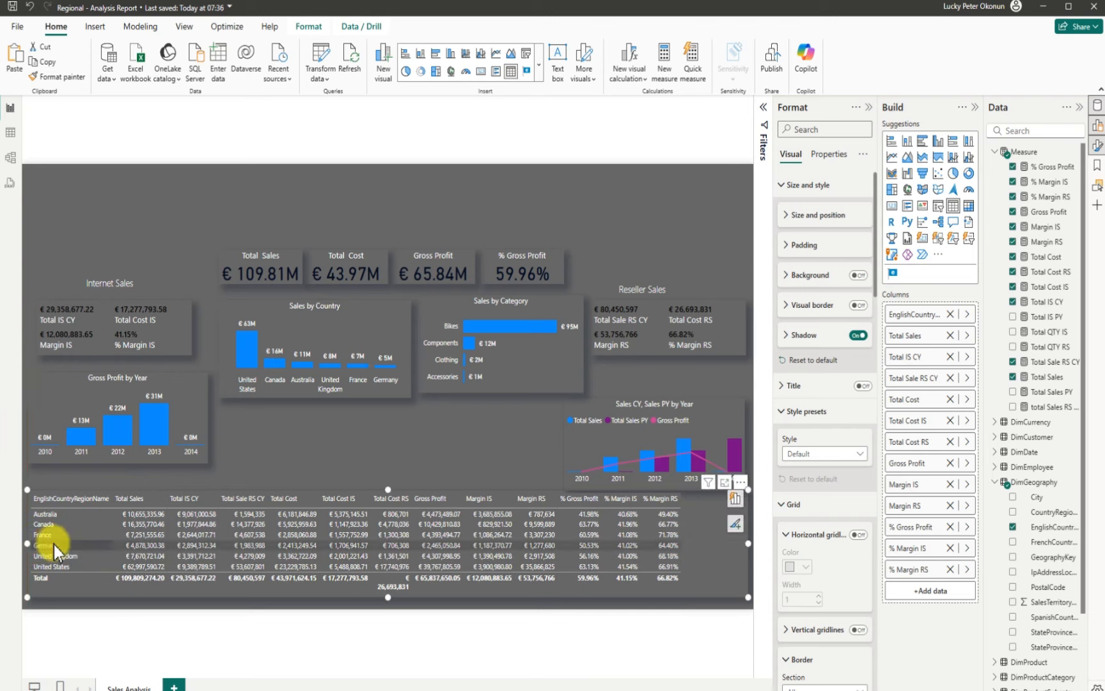
Collapse the Format pane and move the Sales CY, Sales PY by Year chart against the right edge of the report page
left_click(440, 461)
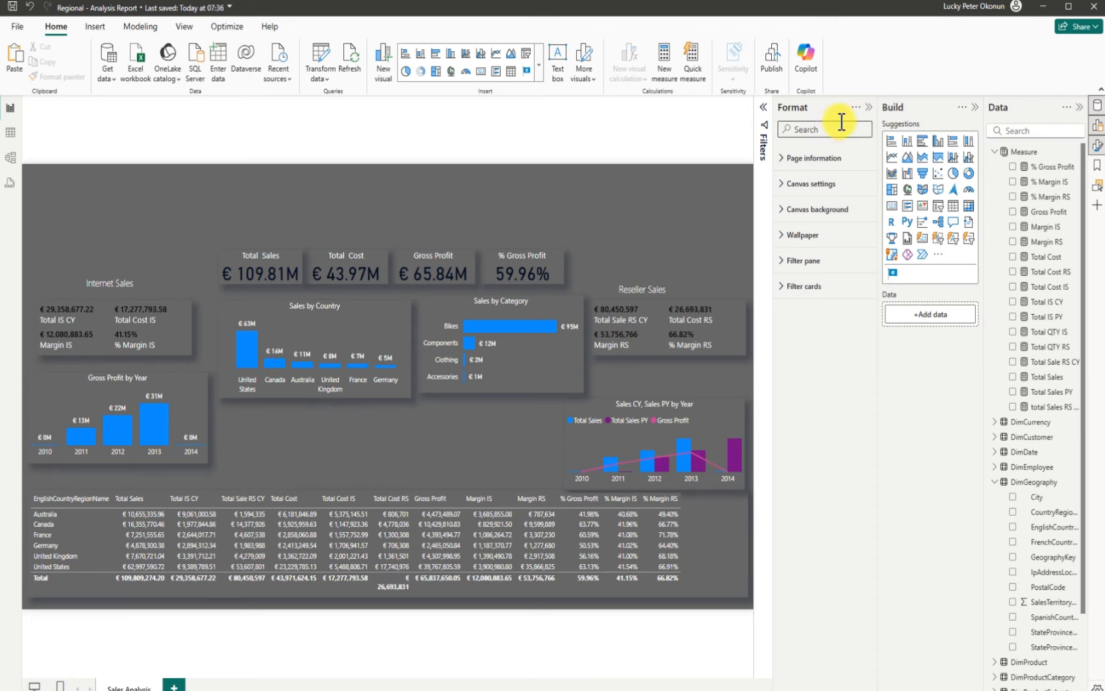
left_click(868, 107)
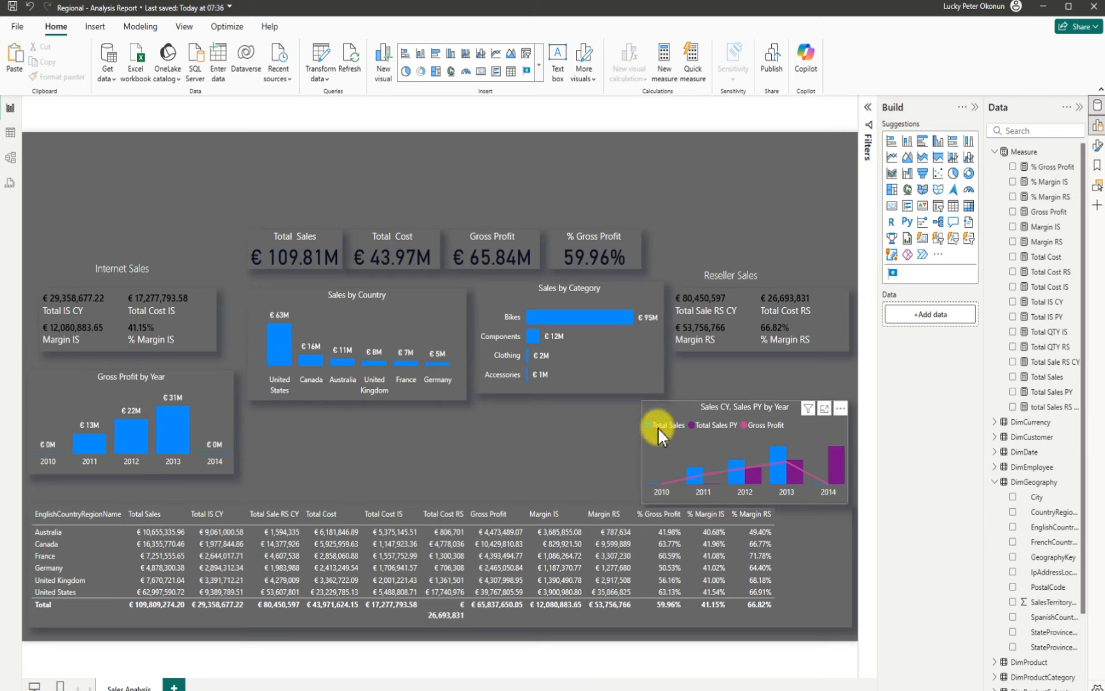
mouse_move(656, 412)
left_mouse_down()
mouse_move(532, 449)
mouse_move(529, 435)
mouse_move(659, 402)
left_mouse_up()
left_click_drag(748, 394, 750, 406)
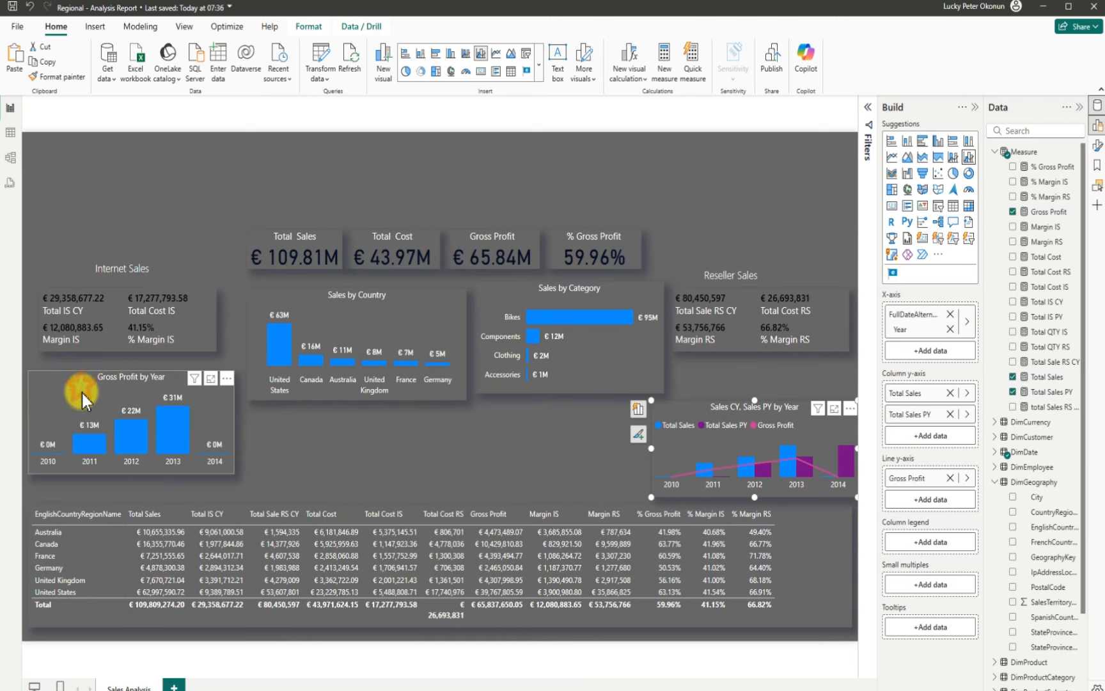
Move the Gross Profit by Year chart down, just above the country table
left_click_drag(82, 392, 81, 404)
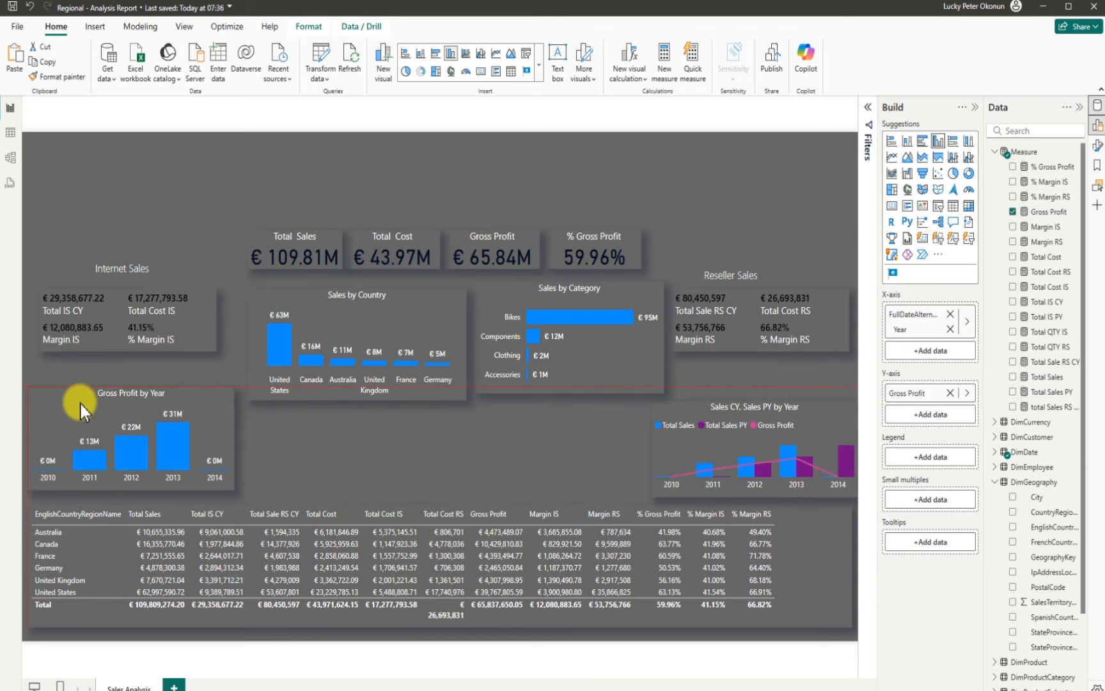
left_click_drag(80, 404, 80, 404)
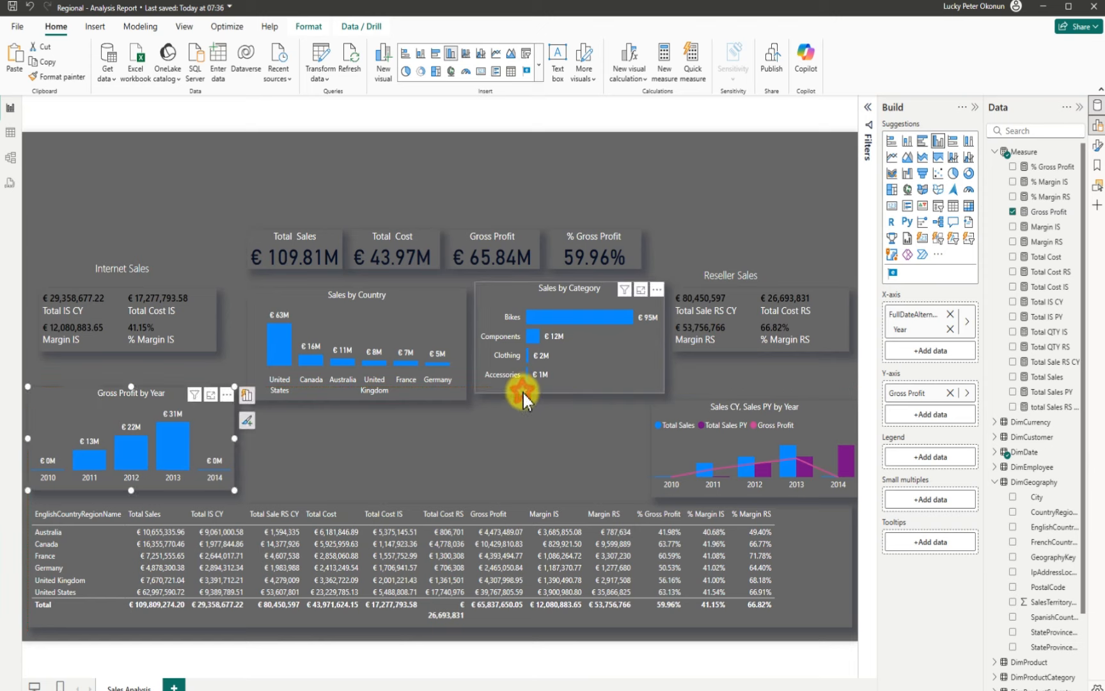
Shorten the Sales by Country chart, move it up beneath the cards, and shorten Sales by Category to the same bottom edge
left_click(380, 393)
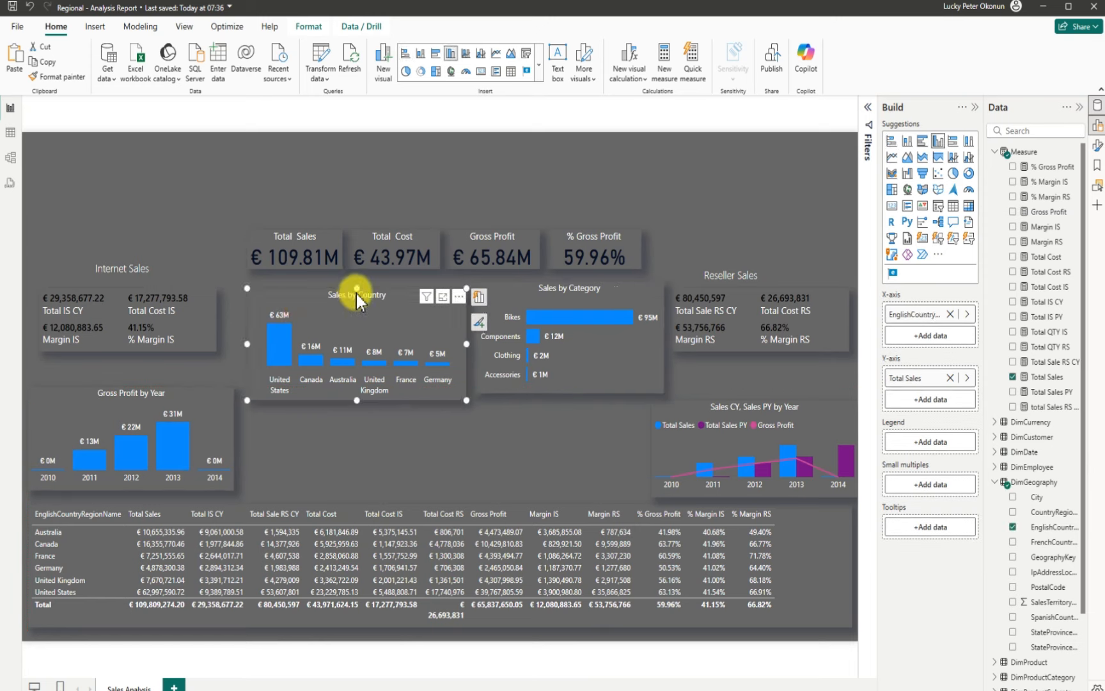
mouse_move(354, 291)
left_mouse_down()
mouse_move(338, 291)
mouse_move(346, 297)
left_mouse_up()
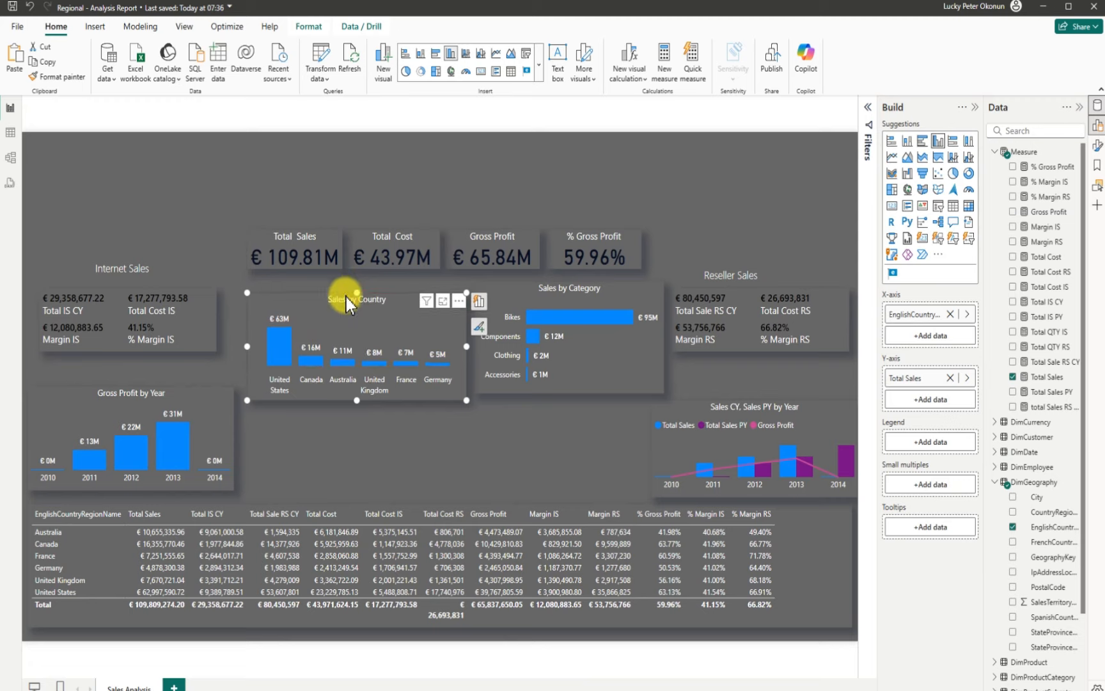
left_click(415, 443)
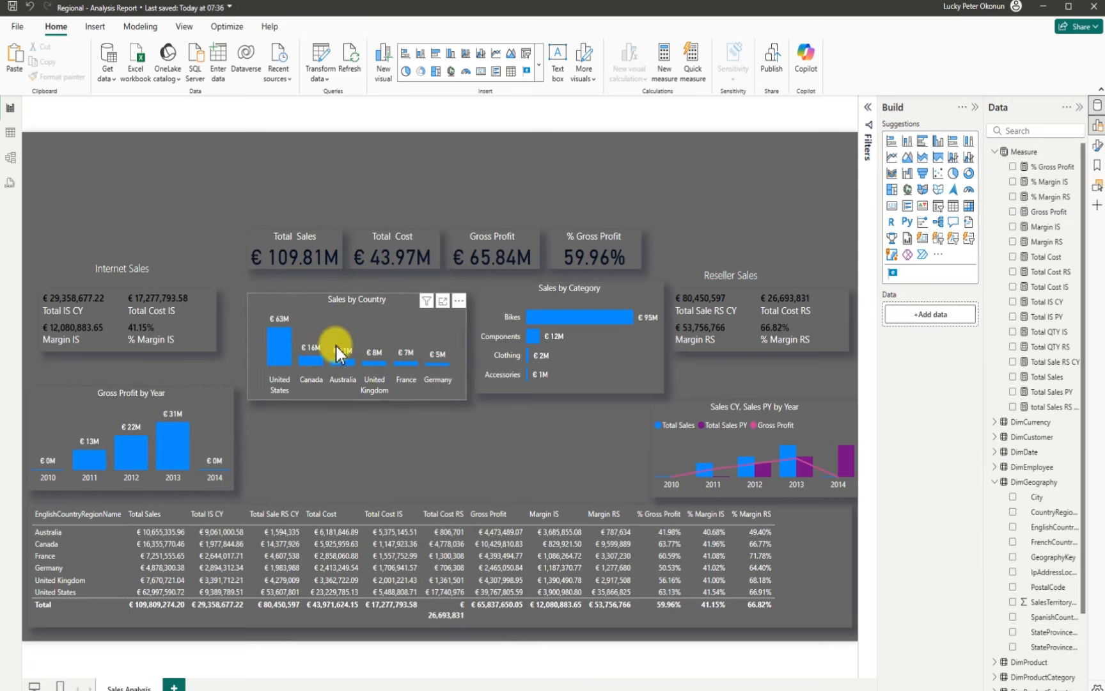
left_click_drag(287, 312, 285, 299)
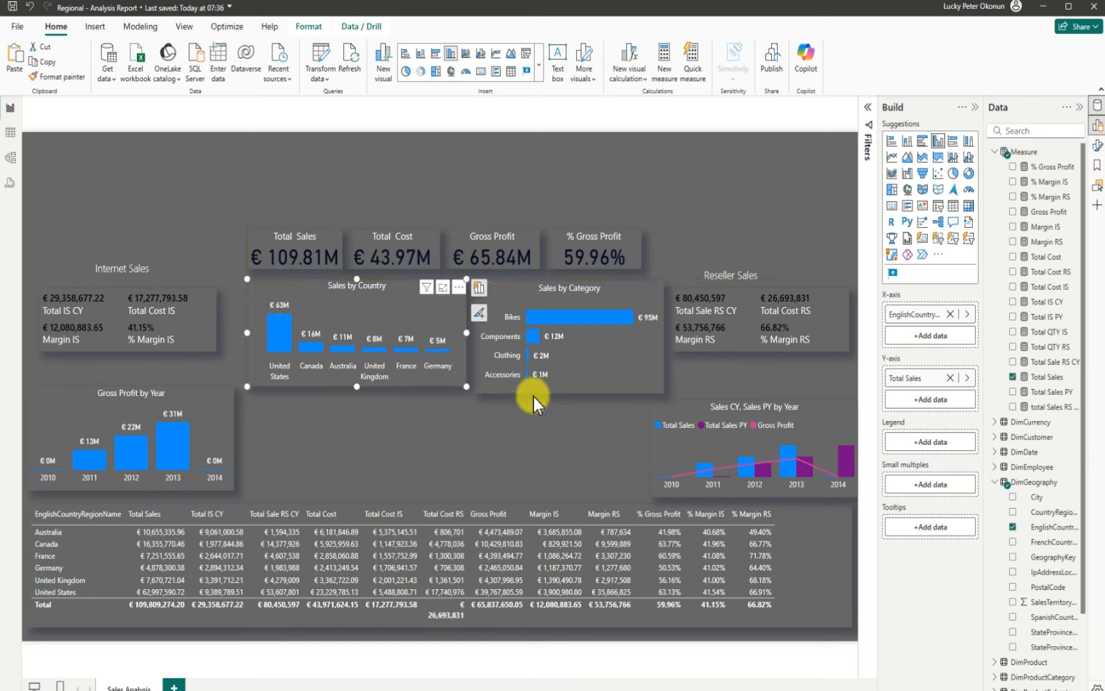
left_click_drag(535, 394, 571, 394)
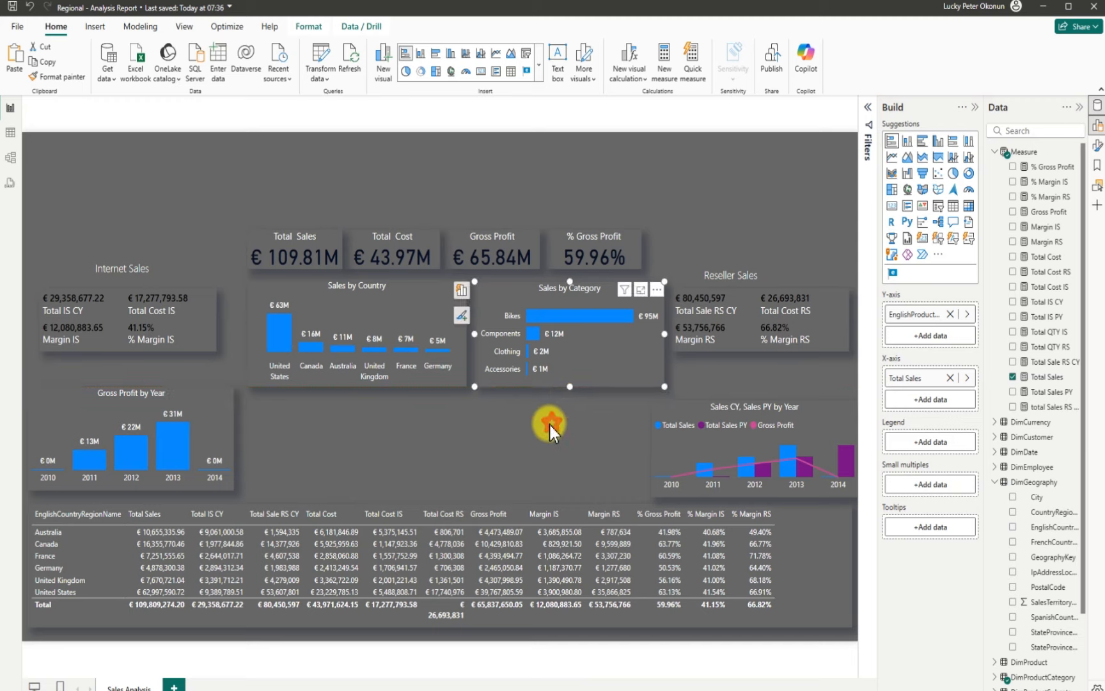
left_click(423, 454)
Move the Gross Profit by Year chart up below the Internet Sales card and the Sales CY, Sales PY chart slightly left
left_click_drag(79, 429, 82, 414)
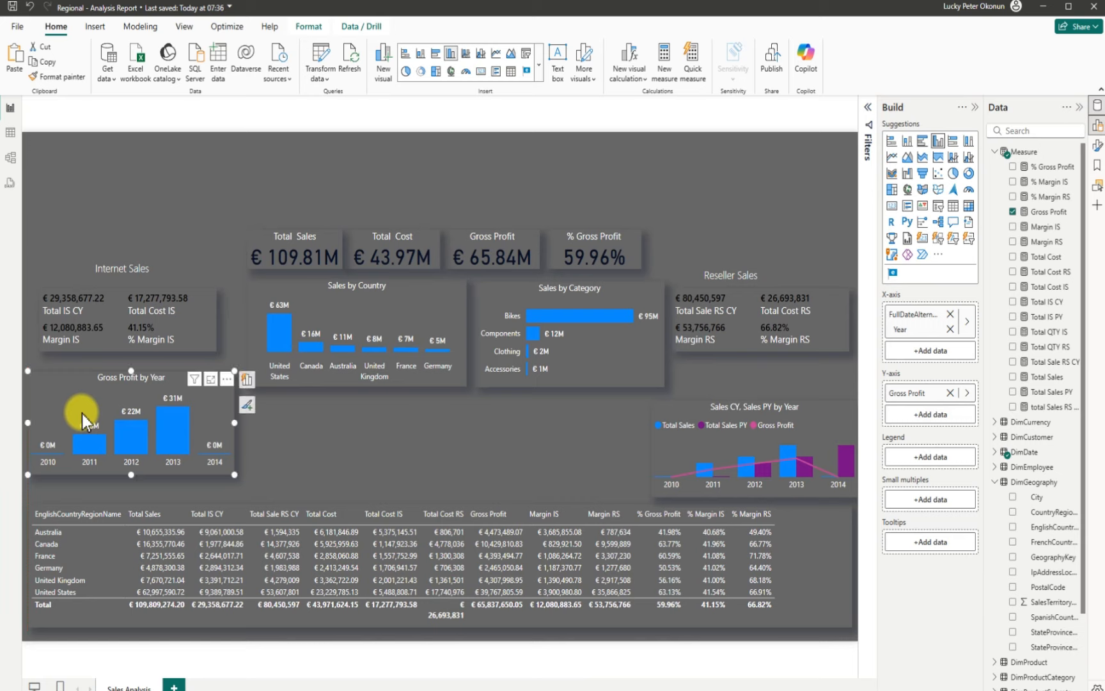
left_click(641, 412)
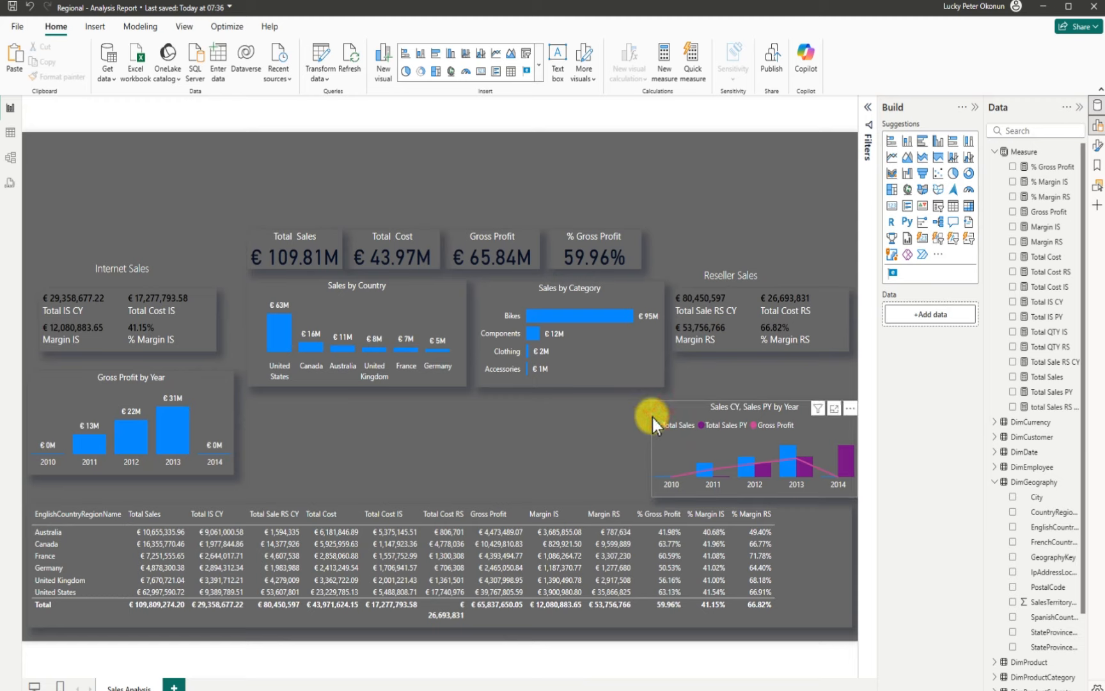
left_click_drag(649, 418, 645, 419)
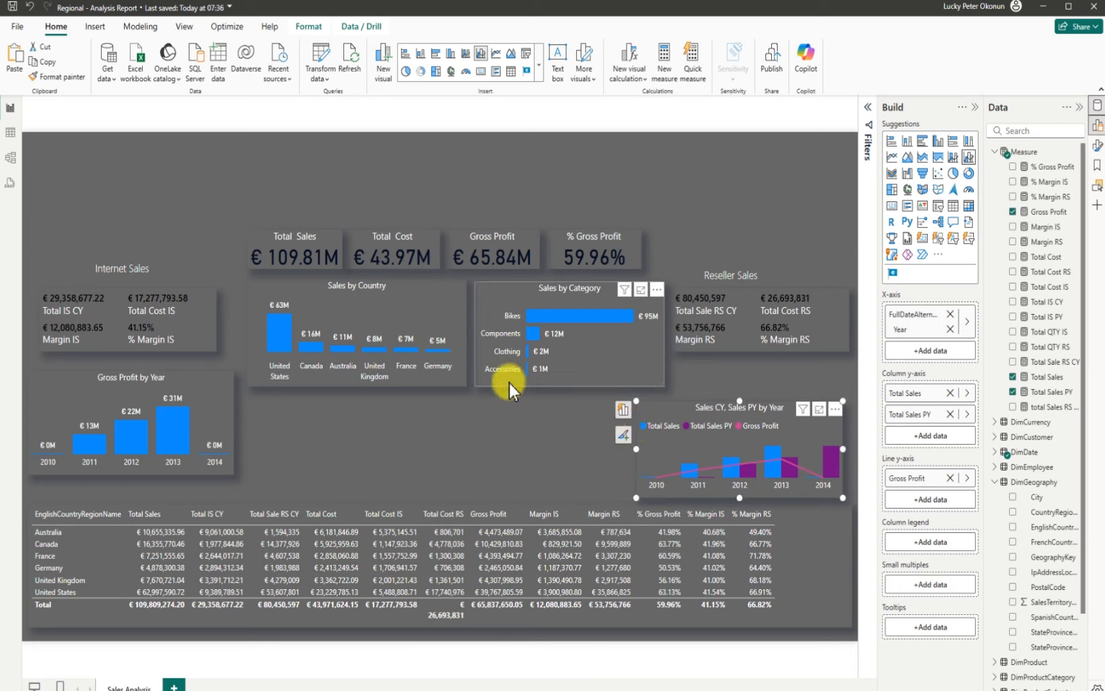
Move the Sales by Category chart below Sales by Country and widen Sales by Country to nearly the width of the cards row
left_click_drag(526, 367, 374, 484)
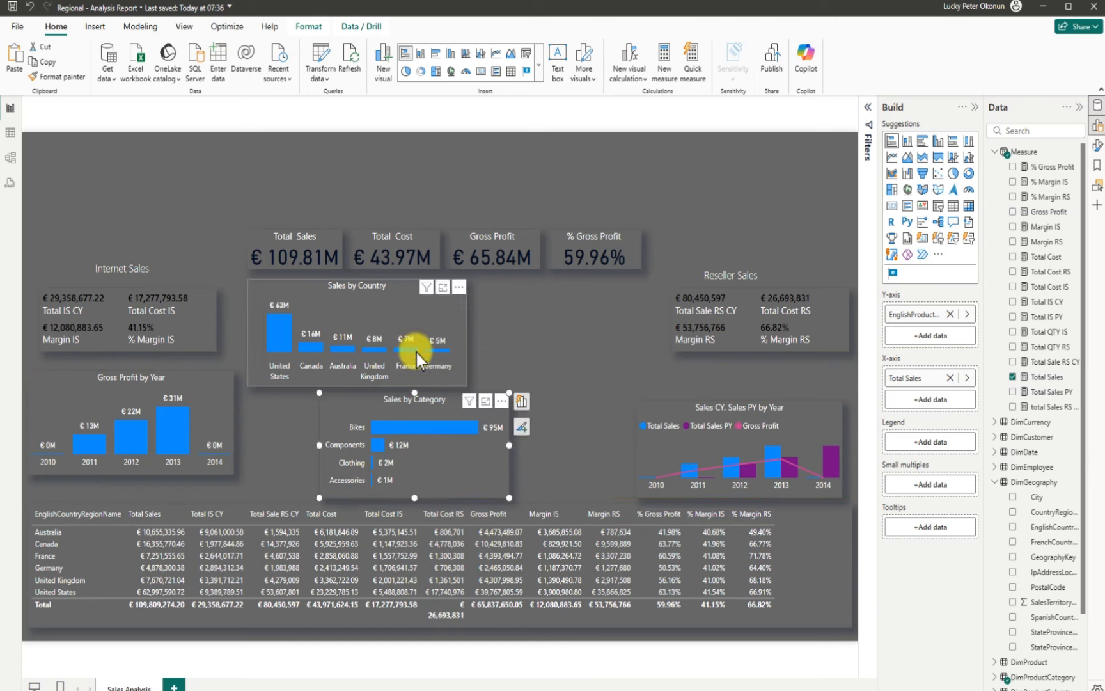
left_click(463, 328)
left_click_drag(466, 332, 631, 340)
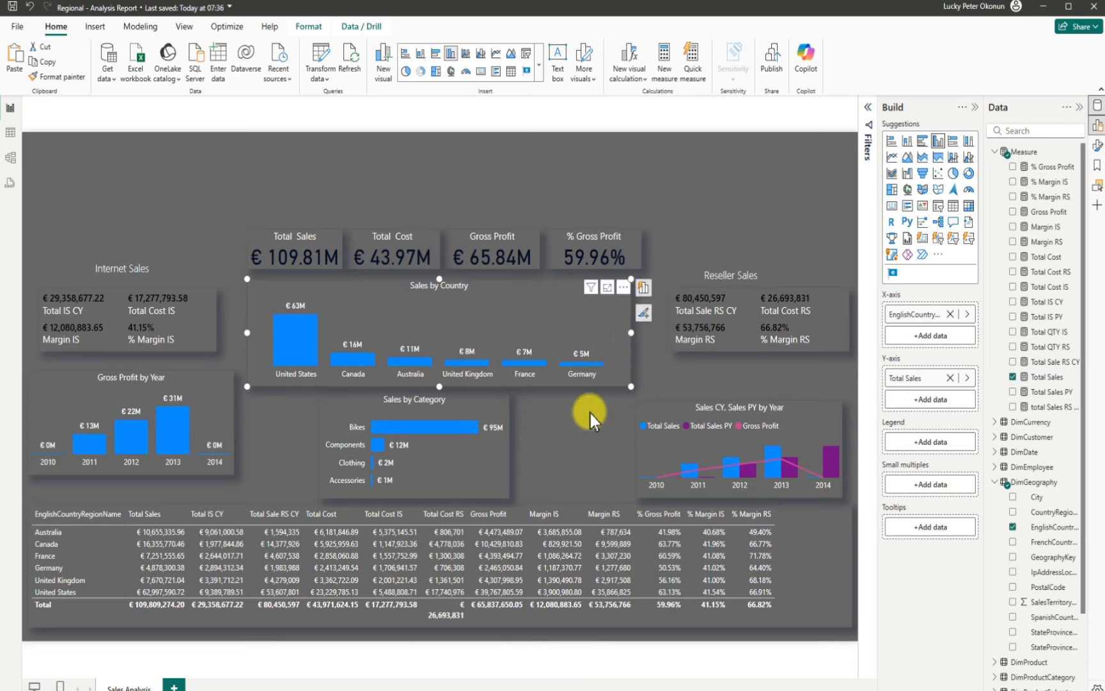
Widen the Sales by Category chart on both sides and shift it slightly right beneath Sales by Country
left_click(511, 458)
left_click_drag(509, 452, 565, 441)
left_click_drag(316, 444, 257, 451)
left_click(380, 487)
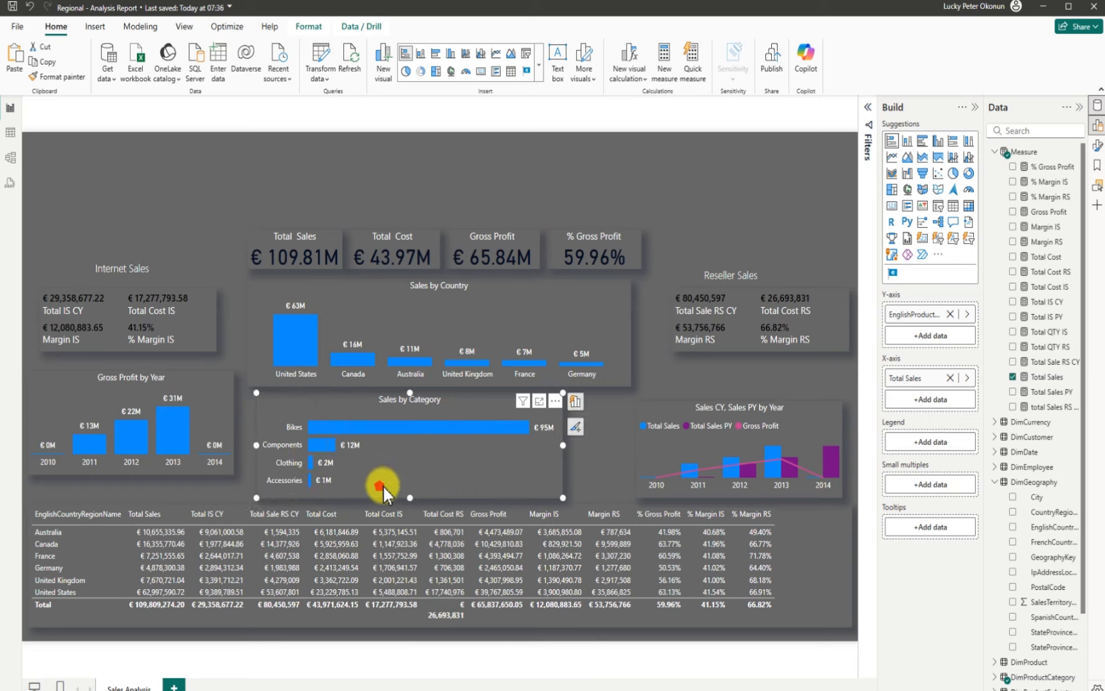
left_click_drag(381, 487, 387, 487)
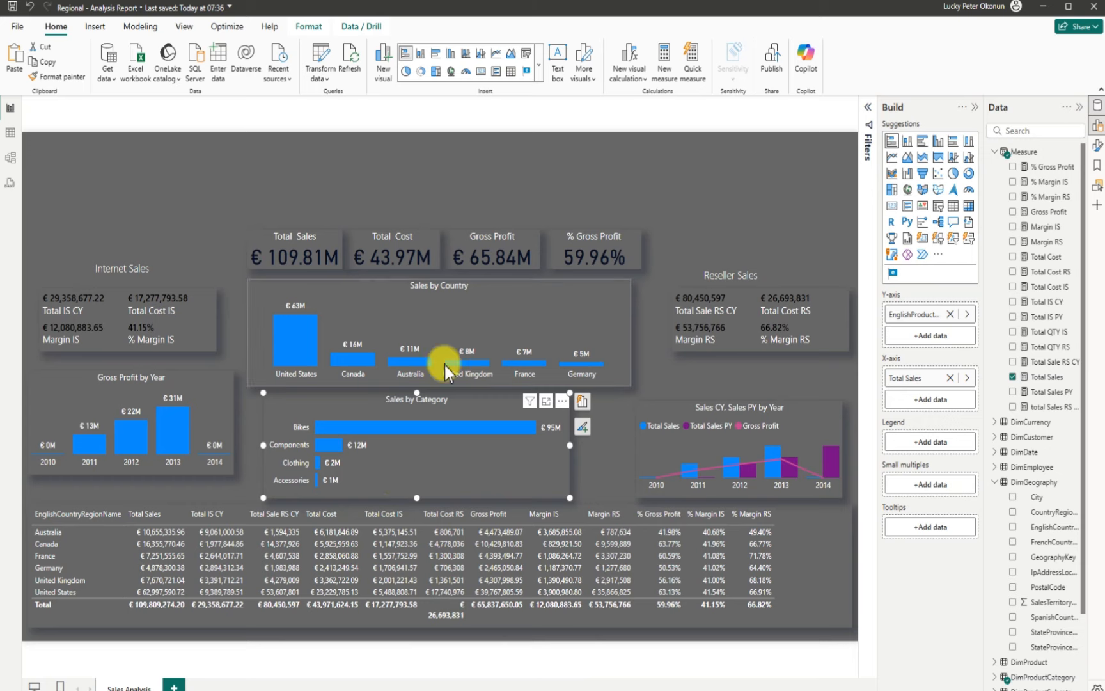
Reduce the height of the Sales by Country chart slightly and save the report
left_click(393, 292)
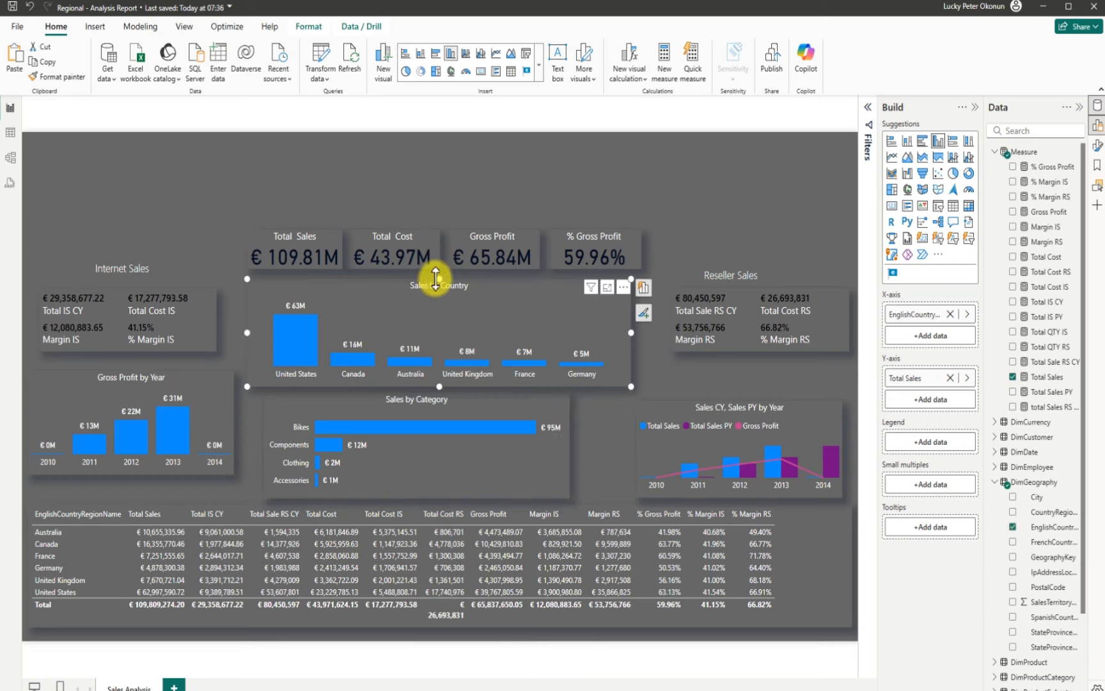
left_click_drag(435, 278, 394, 317)
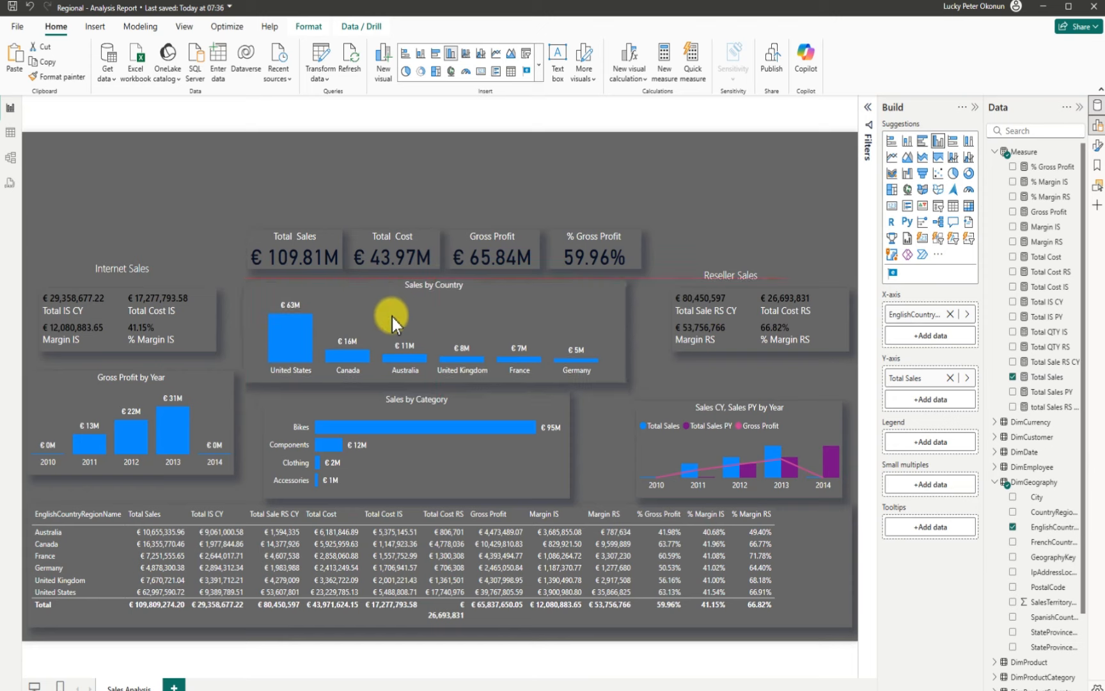
left_click(158, 193)
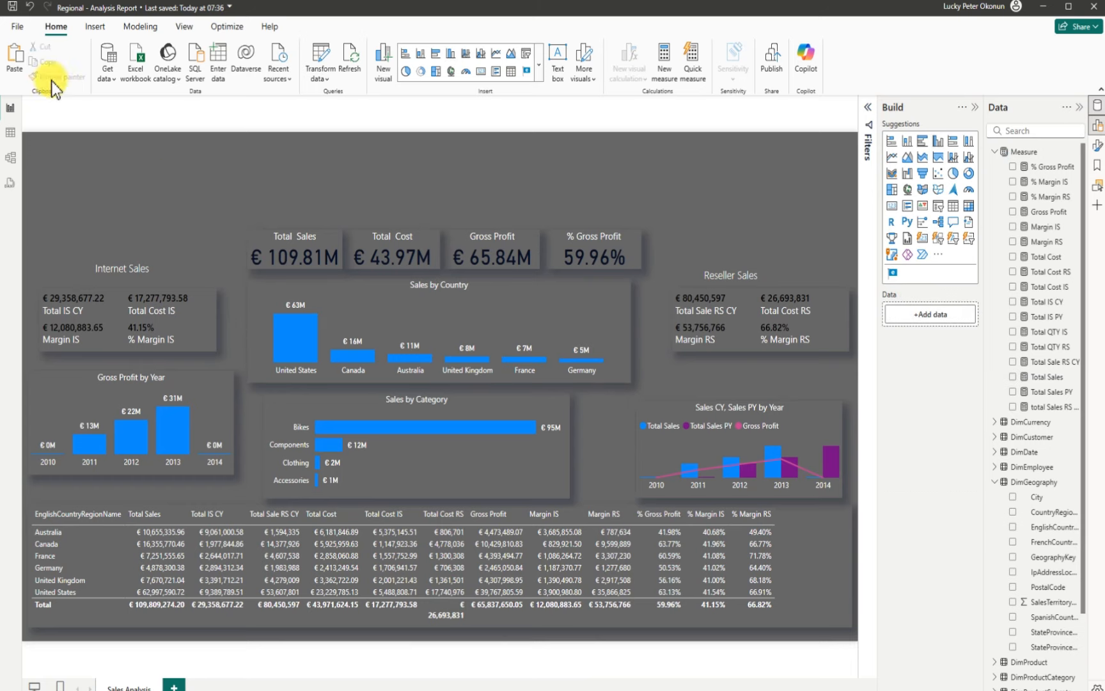
left_click(16, 22)
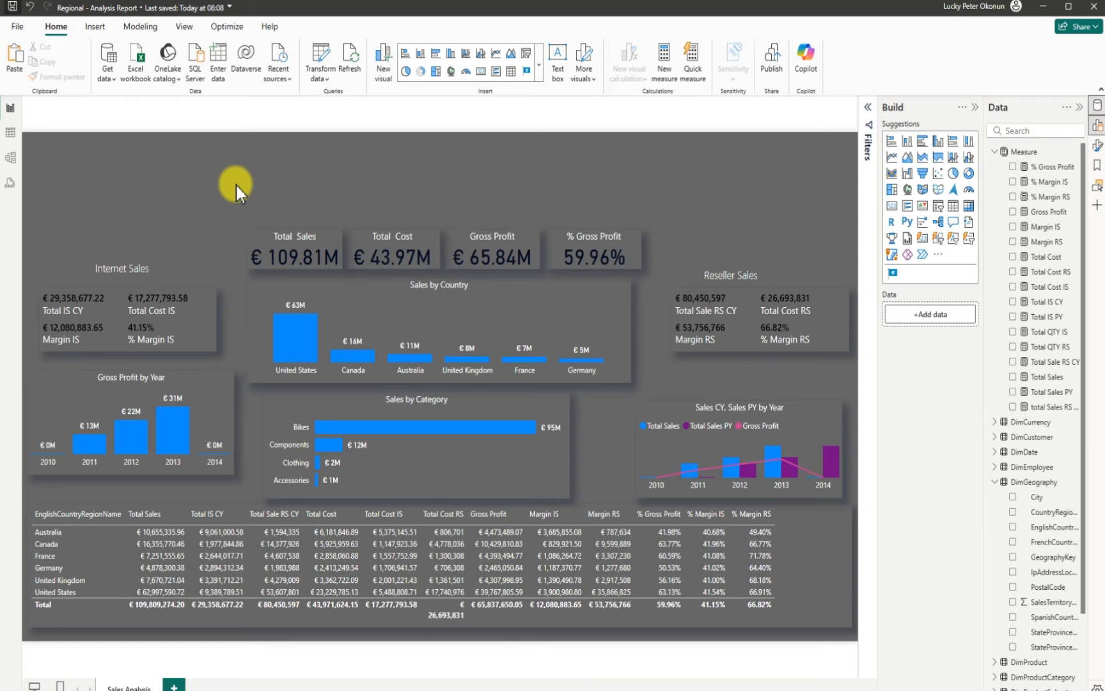
Add a country flag visual above the sales cards and fill its Country field with EnglishCountryRegionName
left_click(893, 275)
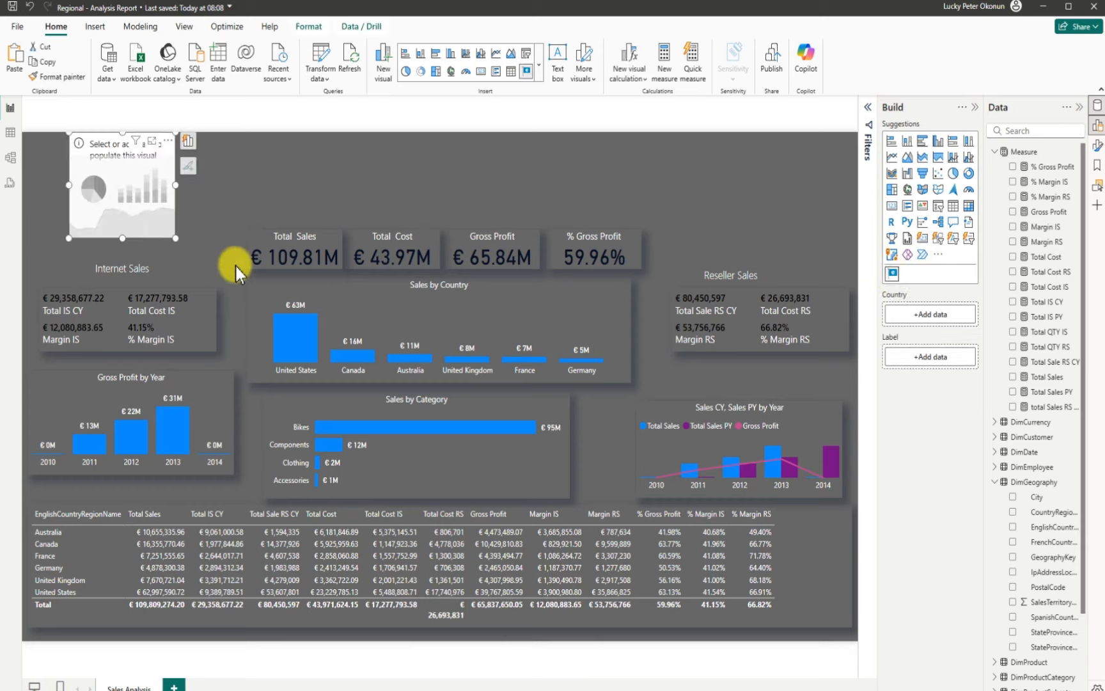
left_click_drag(174, 238, 464, 204)
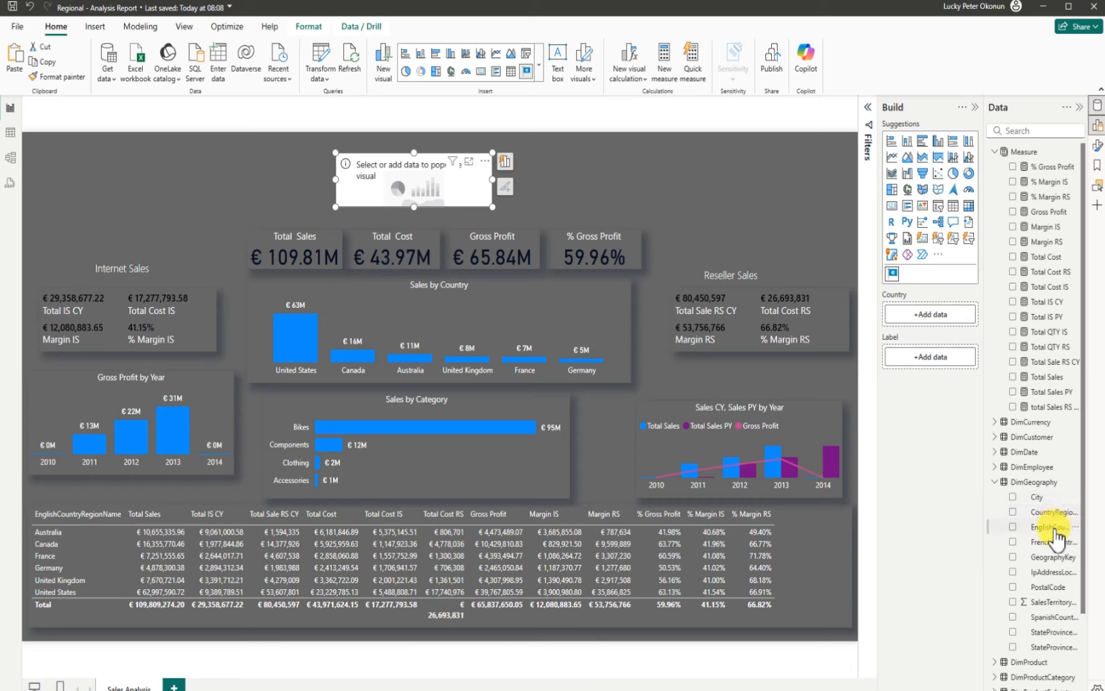
left_click(1012, 528)
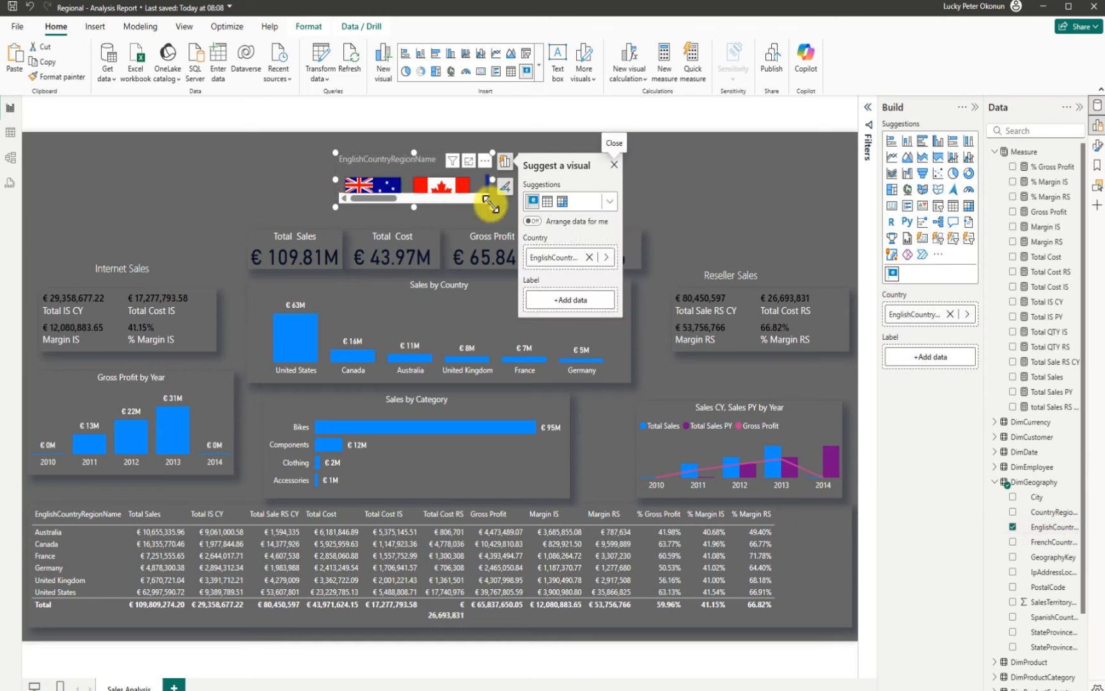
Enlarge the flag visual so all six flags fit in one row, and move it up above the cards
left_click_drag(492, 207, 775, 230)
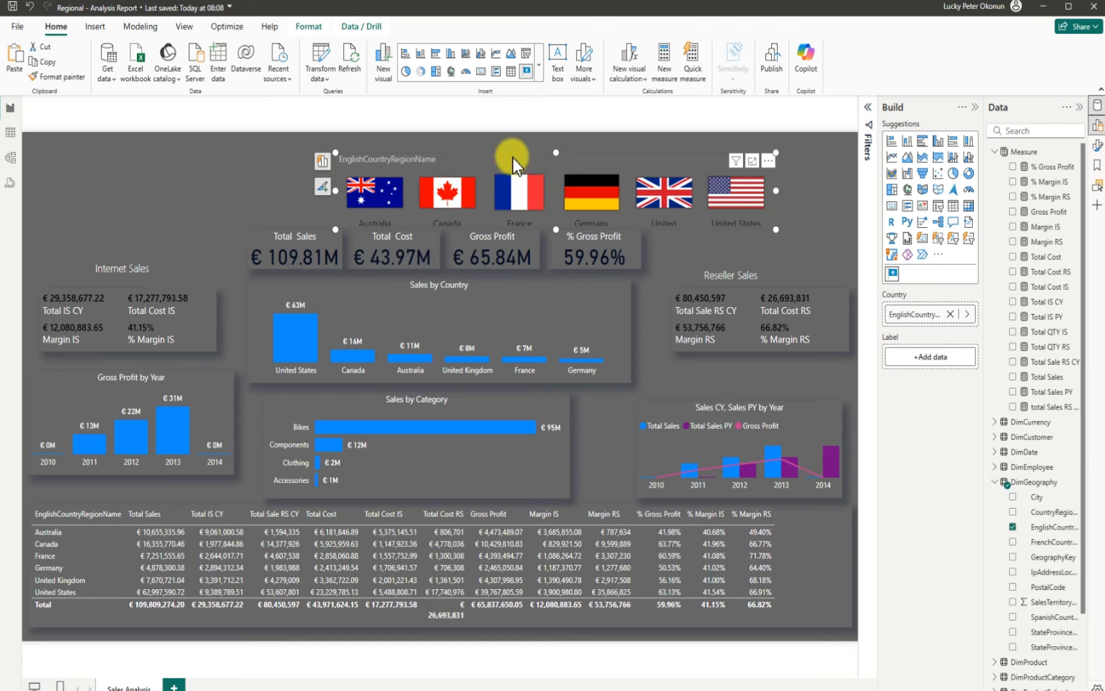
left_click_drag(513, 158, 482, 144)
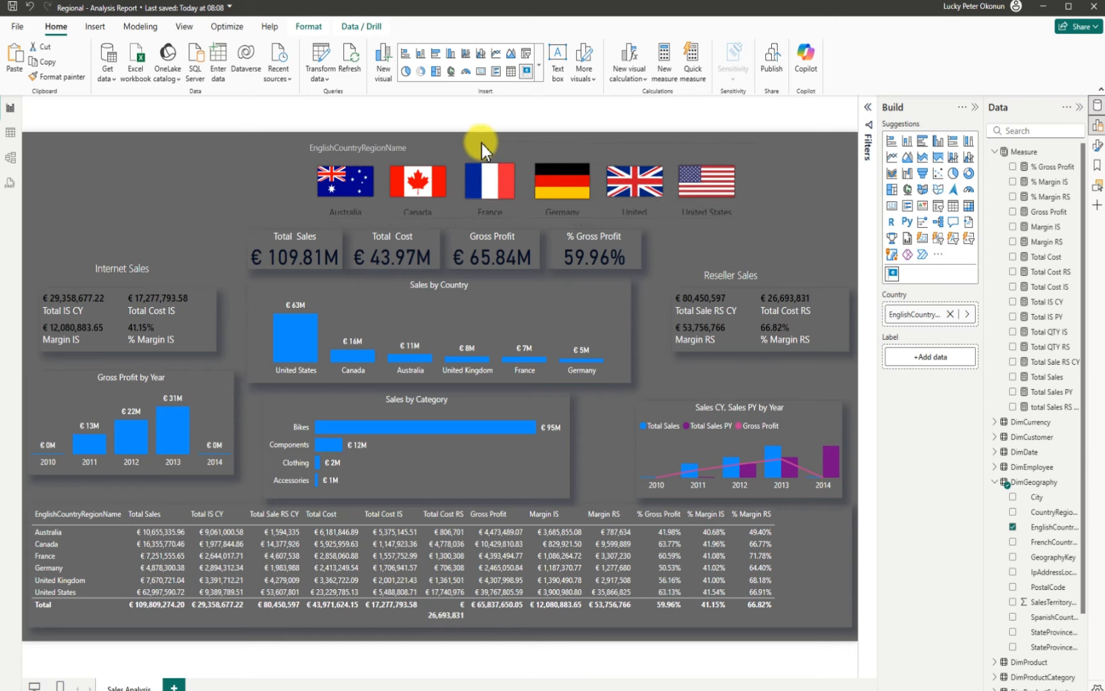
left_click(525, 219)
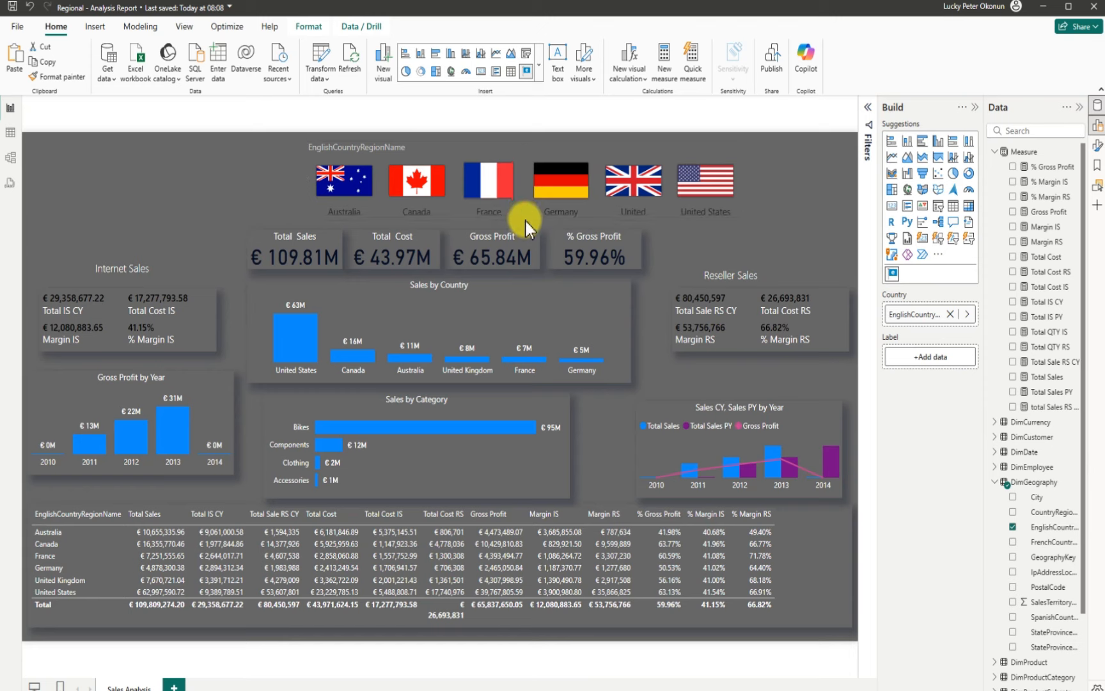
Test the flag visual by filtering the page to France and Germany, nudging it left, and clear the selection
left_click(504, 189)
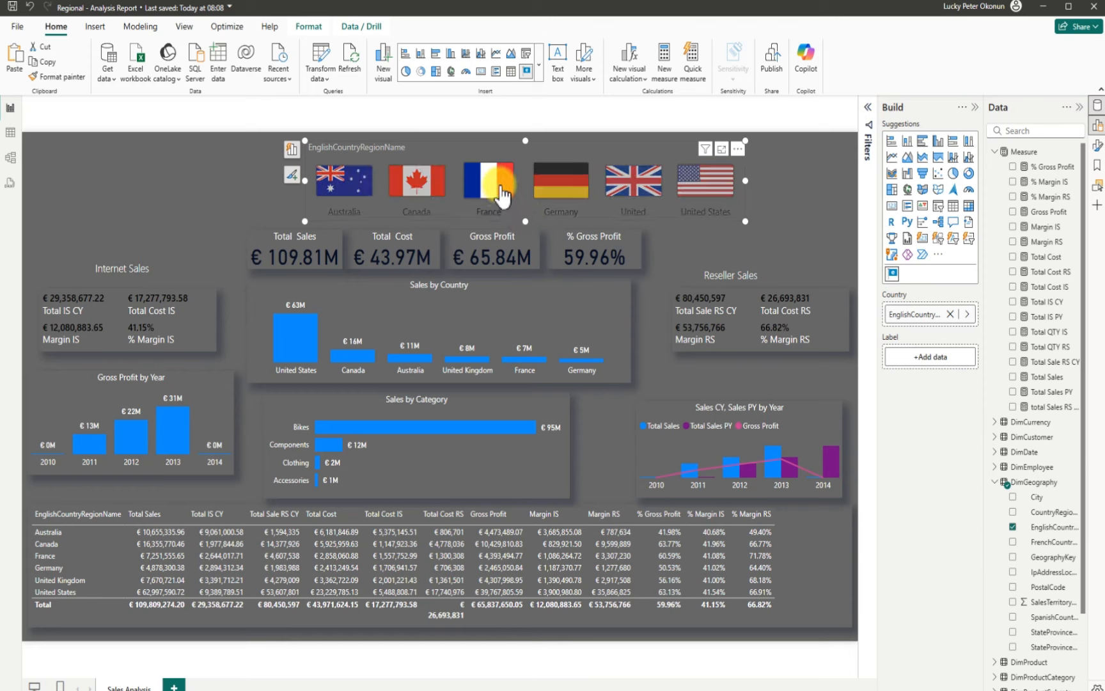
mouse_move(470, 145)
left_mouse_down()
mouse_move(472, 135)
mouse_move(450, 141)
left_mouse_up()
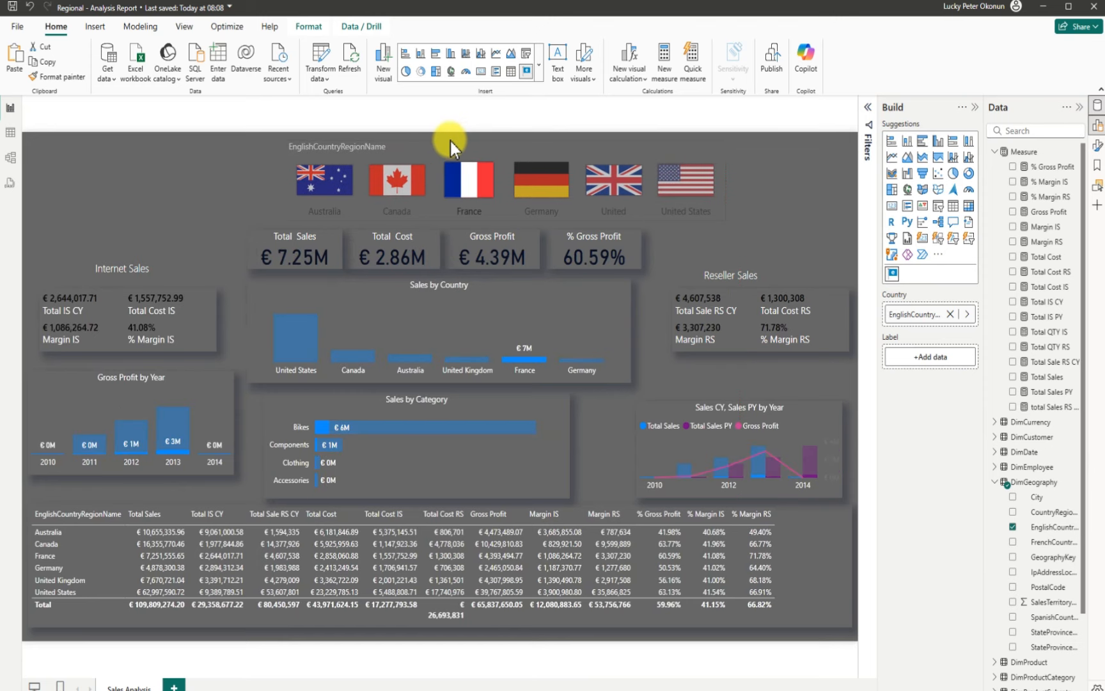
left_click(534, 185)
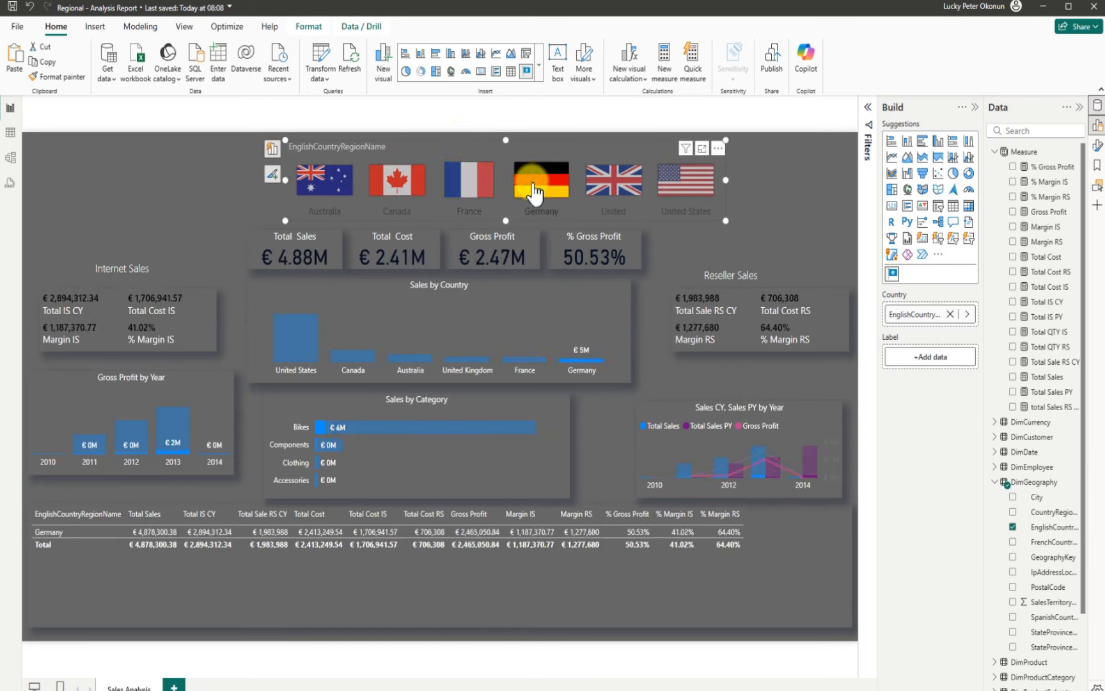
left_click(534, 186)
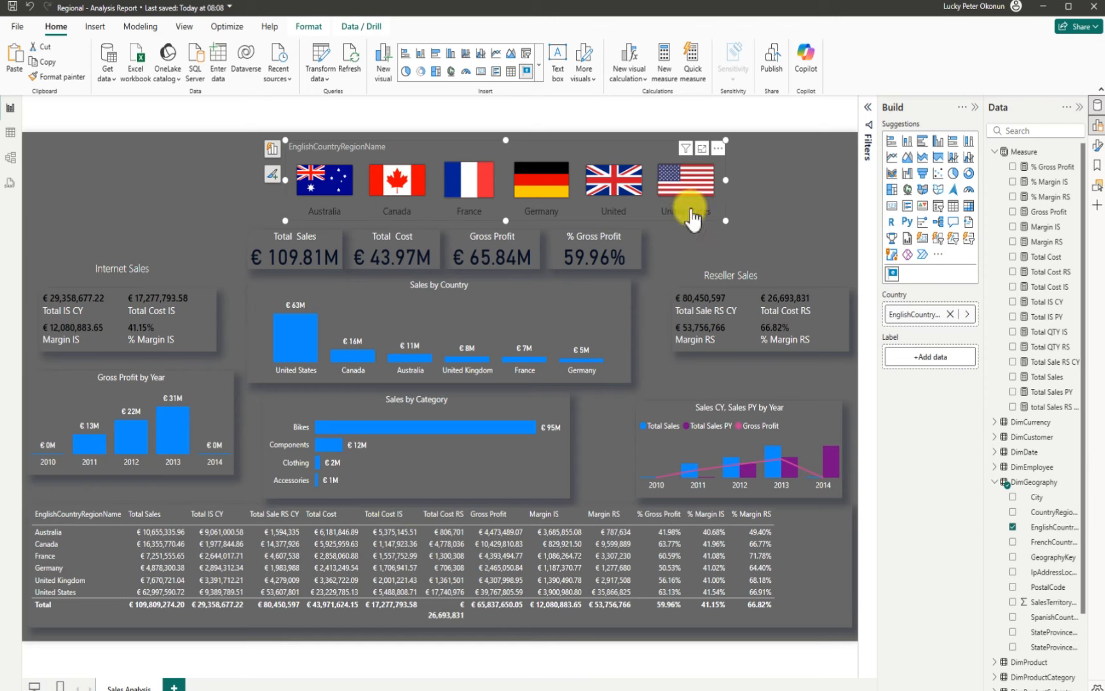
Align the flag visual's left edge with the Total Sales card and turn off its title
mouse_move(395, 146)
left_mouse_down()
mouse_move(360, 144)
mouse_move(387, 150)
left_mouse_up()
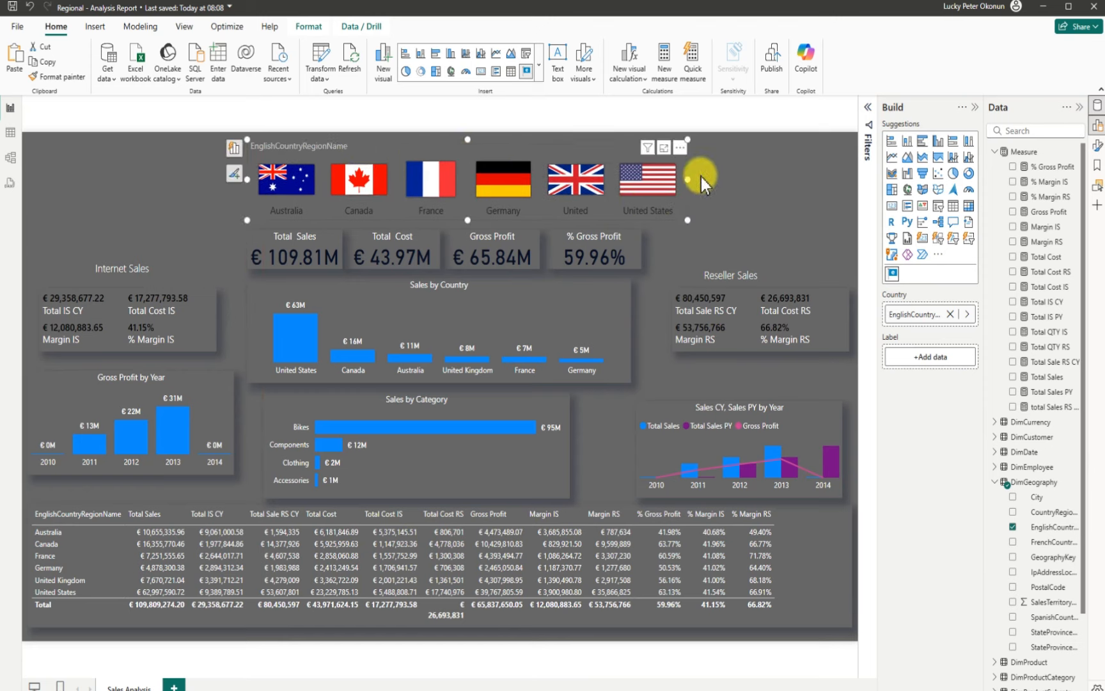
left_click(680, 148)
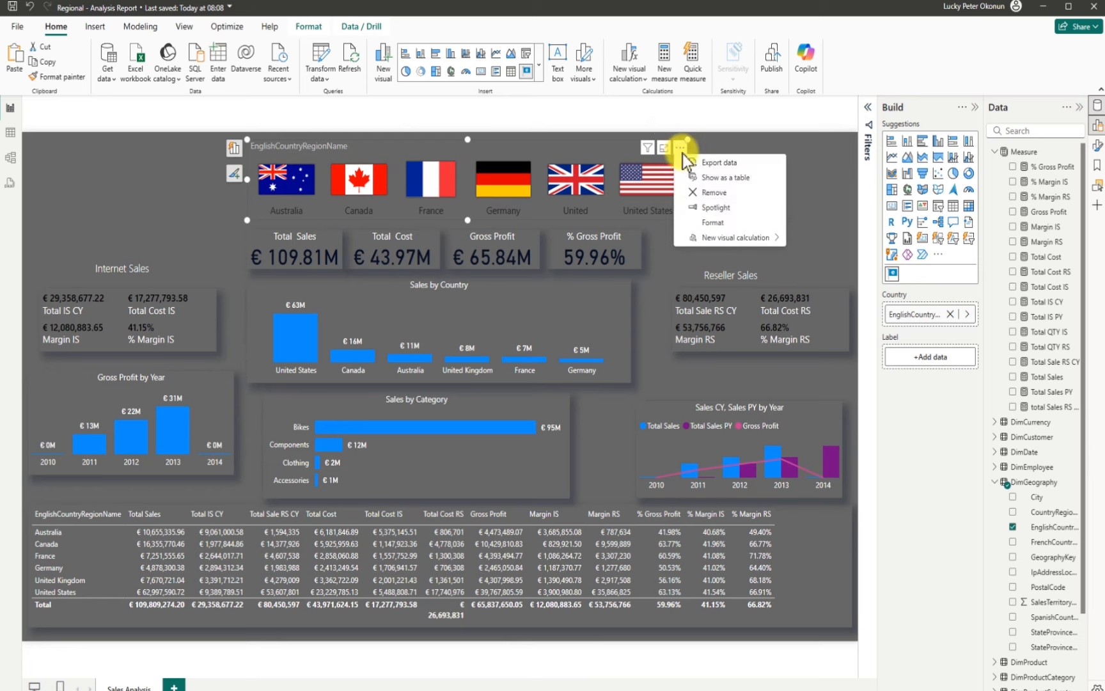
left_click(714, 222)
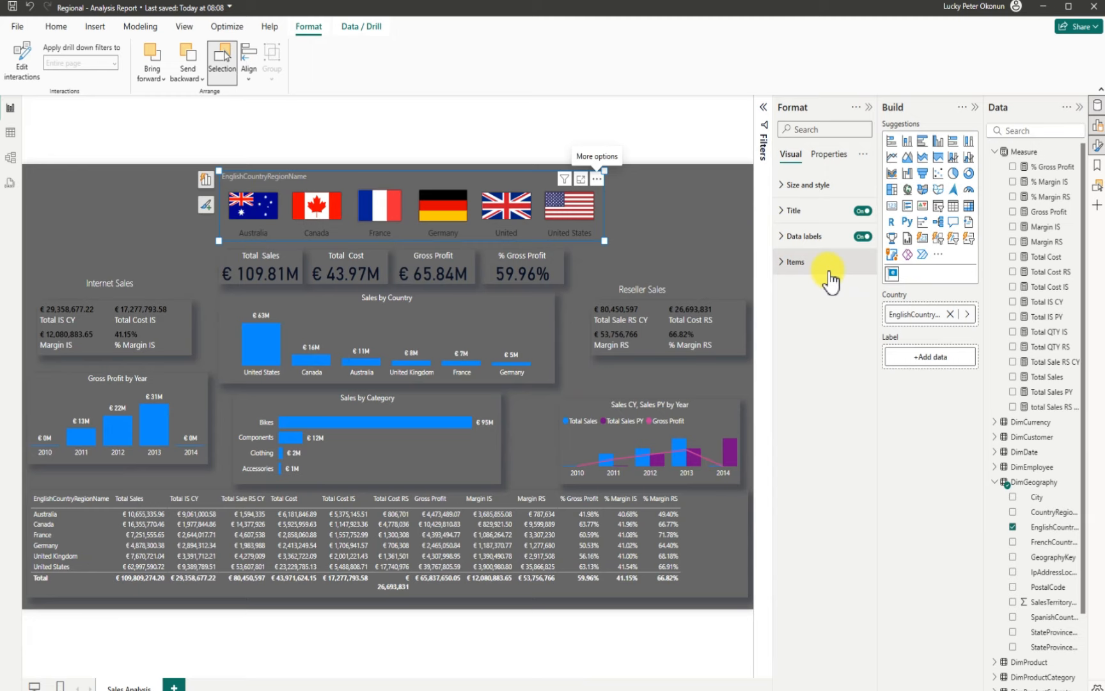
left_click(863, 212)
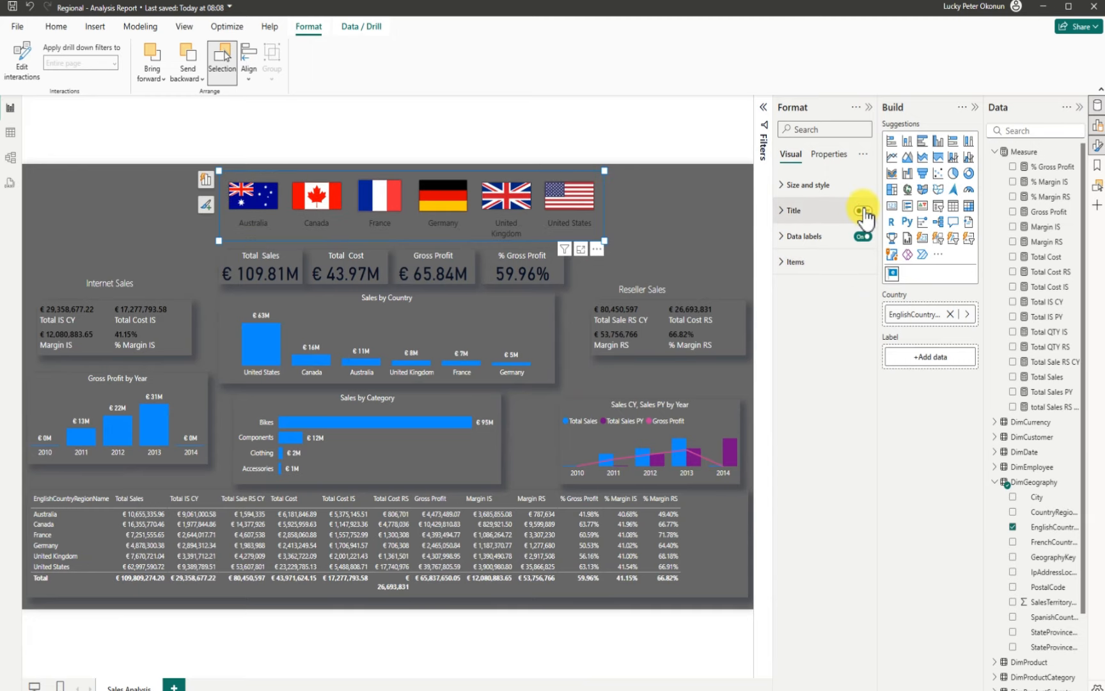
Set the color of the flag visual's data labels to white
left_click(781, 237)
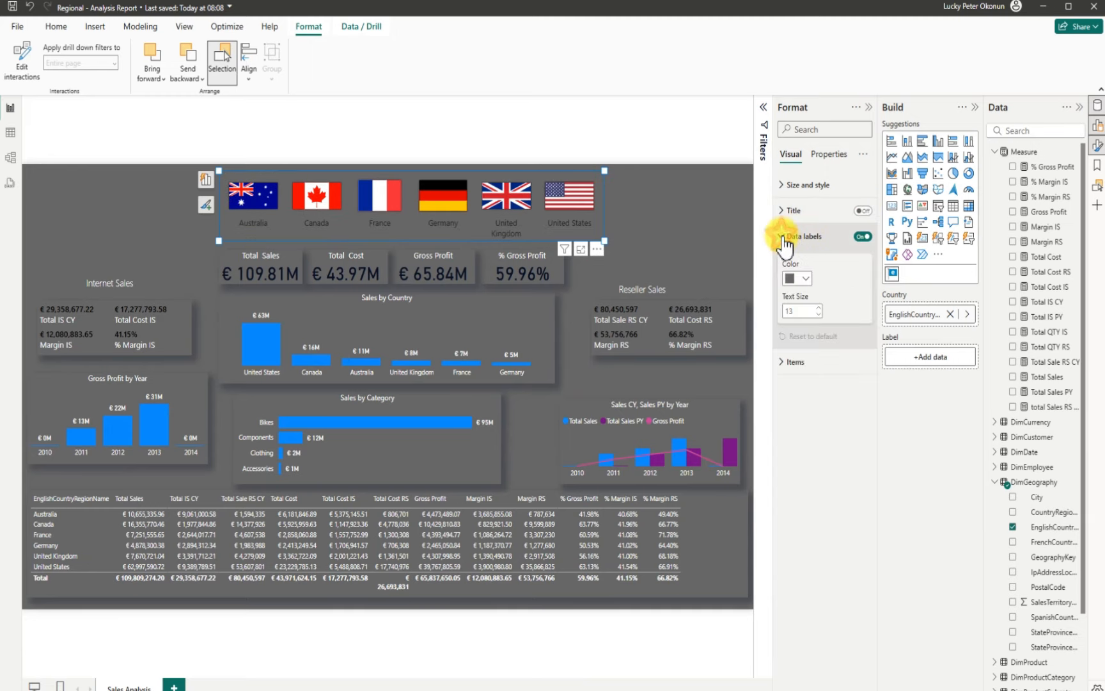
left_click(796, 278)
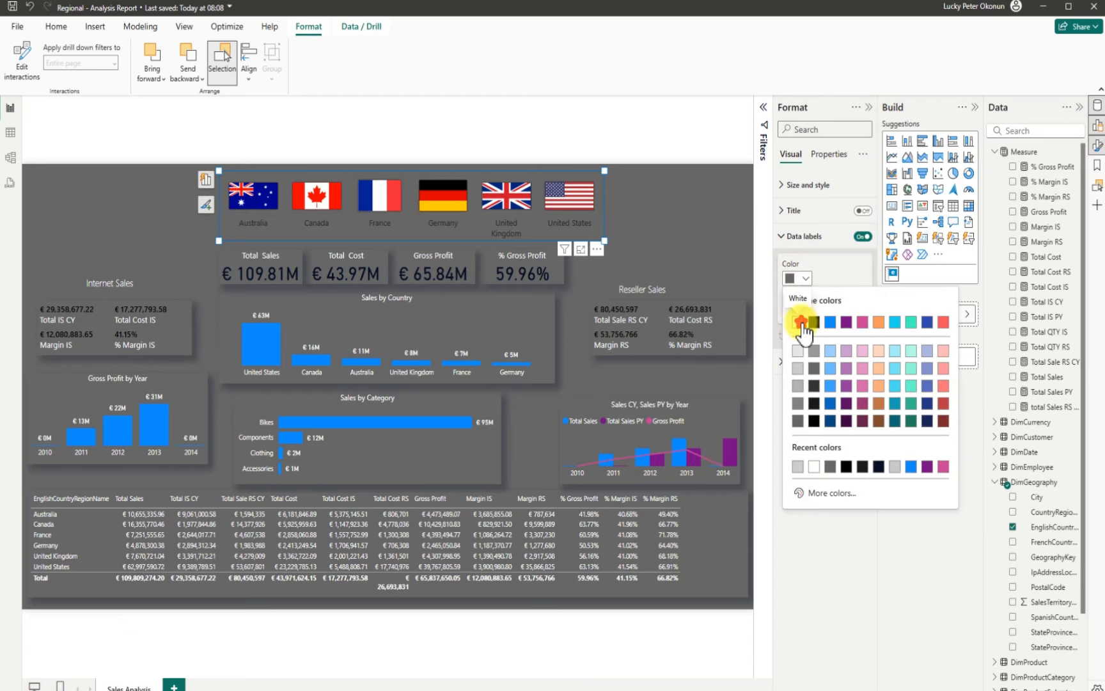
left_click(801, 323)
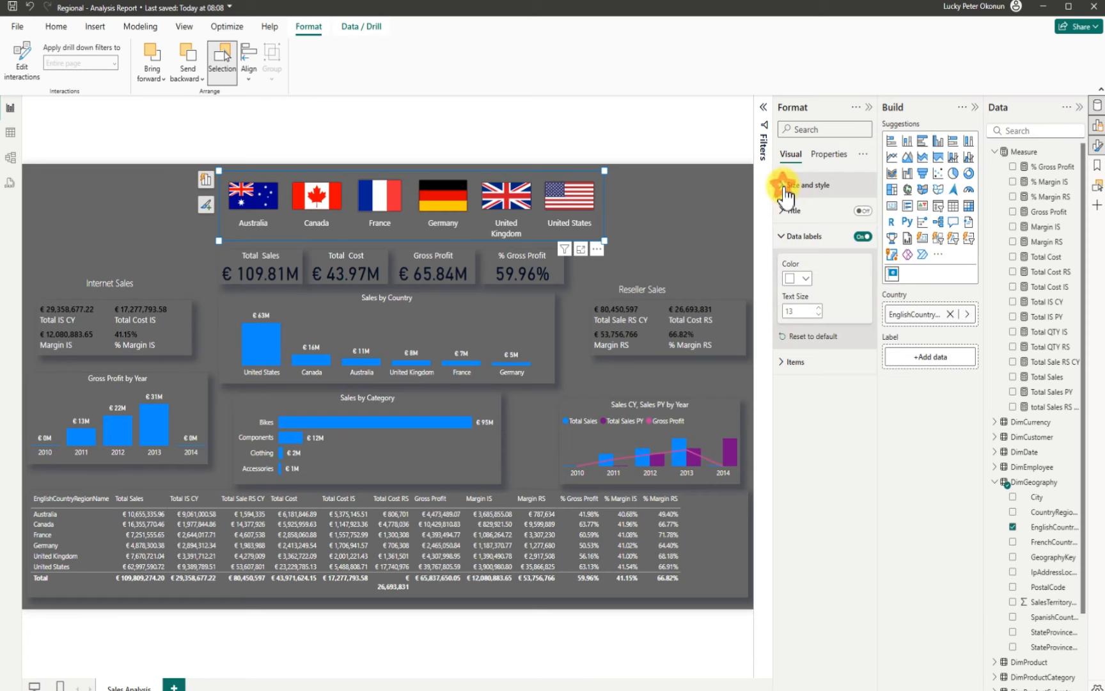
Turn on the shadow for the flag visual
left_click(784, 187)
left_click(854, 483)
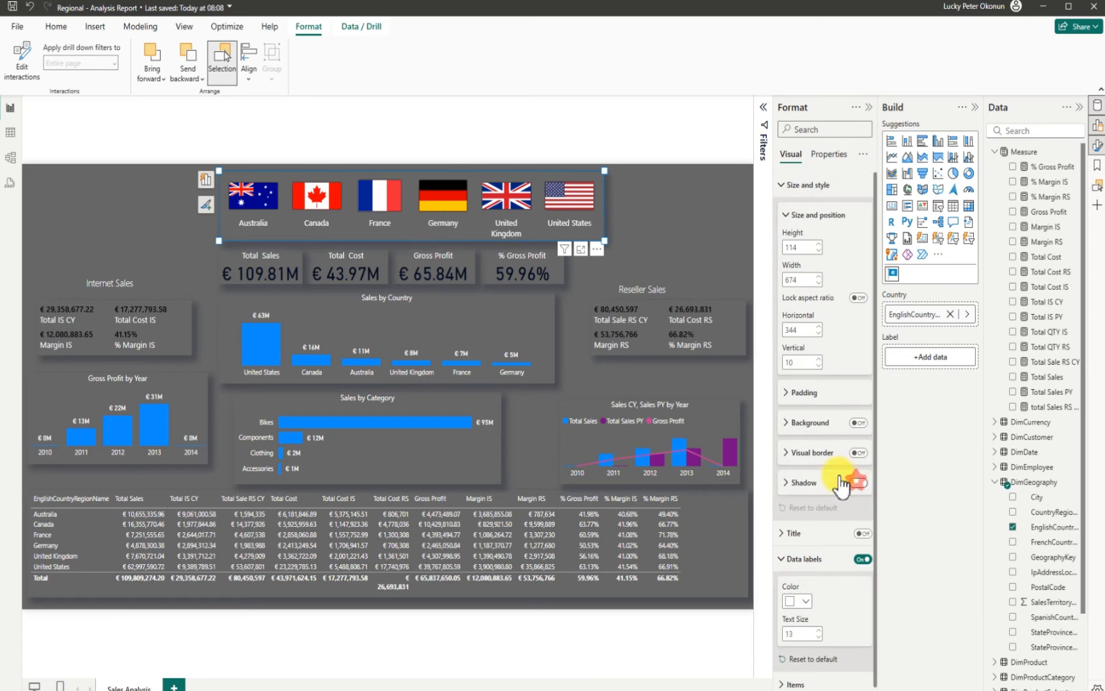
Resize the flag visual to about 718 wide by 106 high and move it left to a horizontal position of about 230
left_click(608, 239)
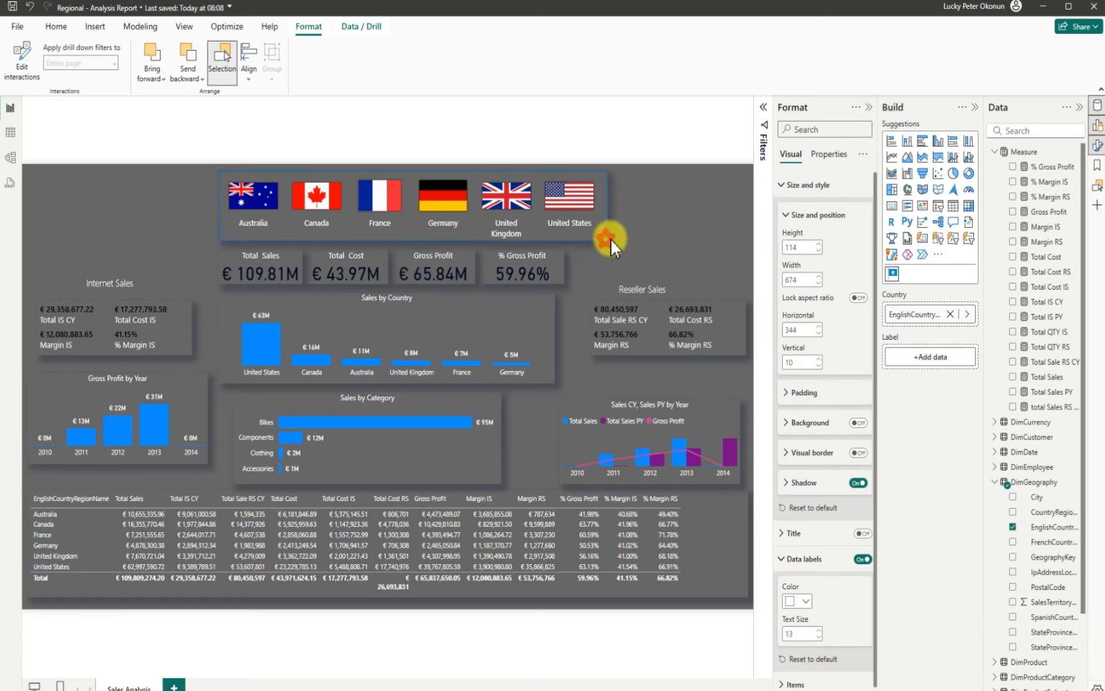
left_click_drag(610, 241, 631, 236)
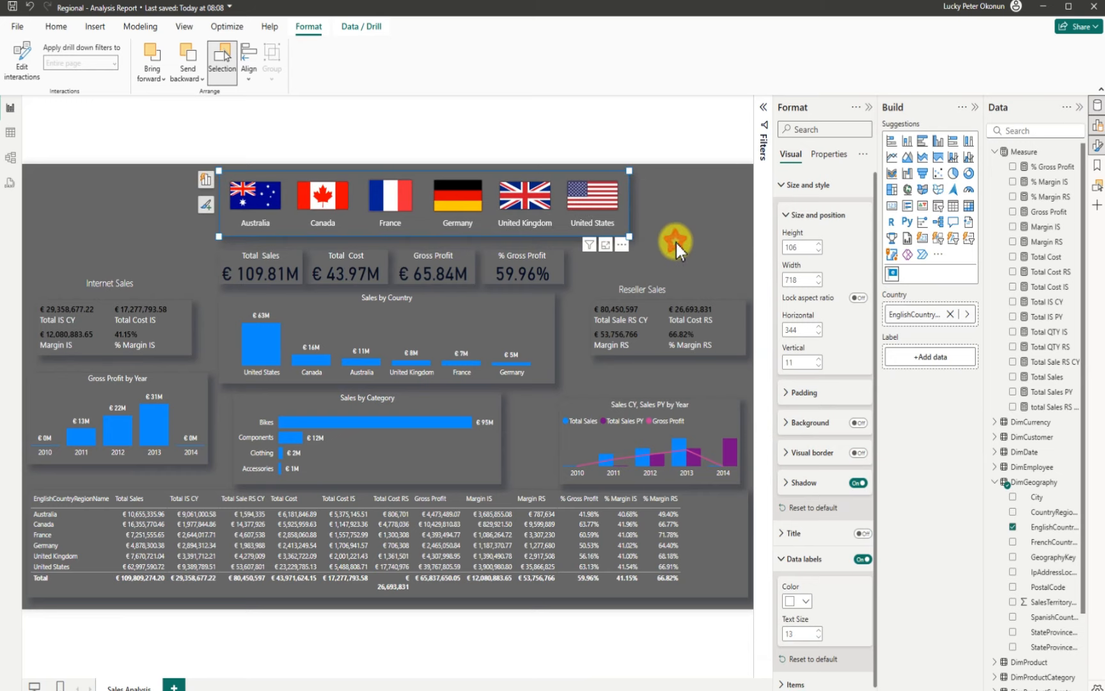
left_click(676, 242)
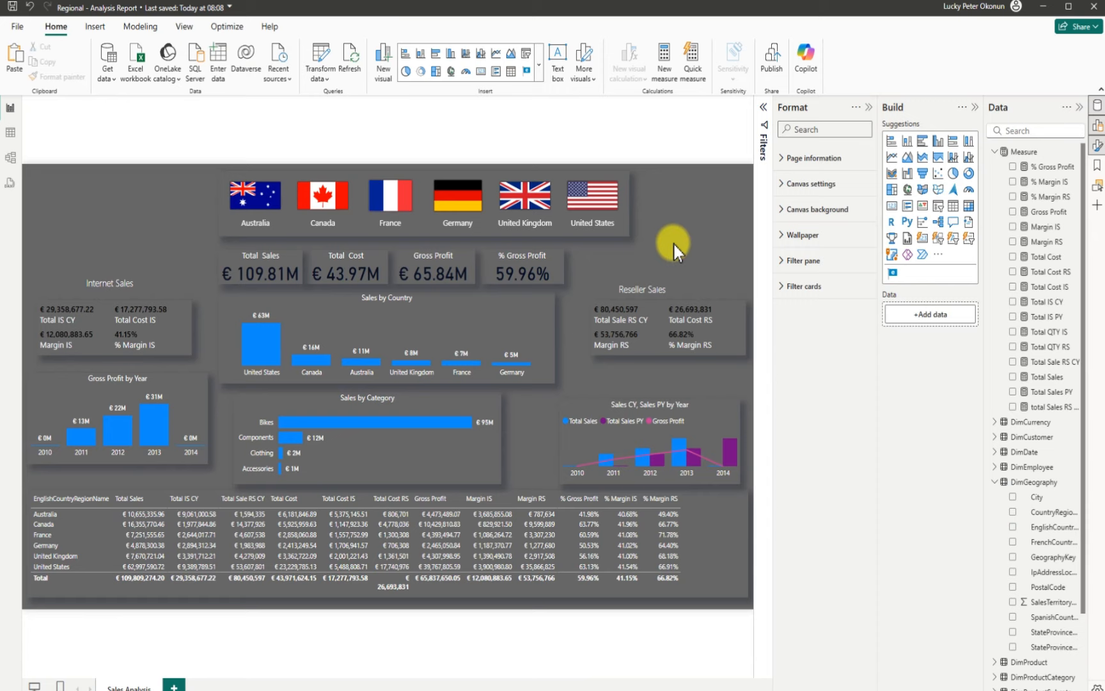
left_click_drag(307, 181, 271, 182)
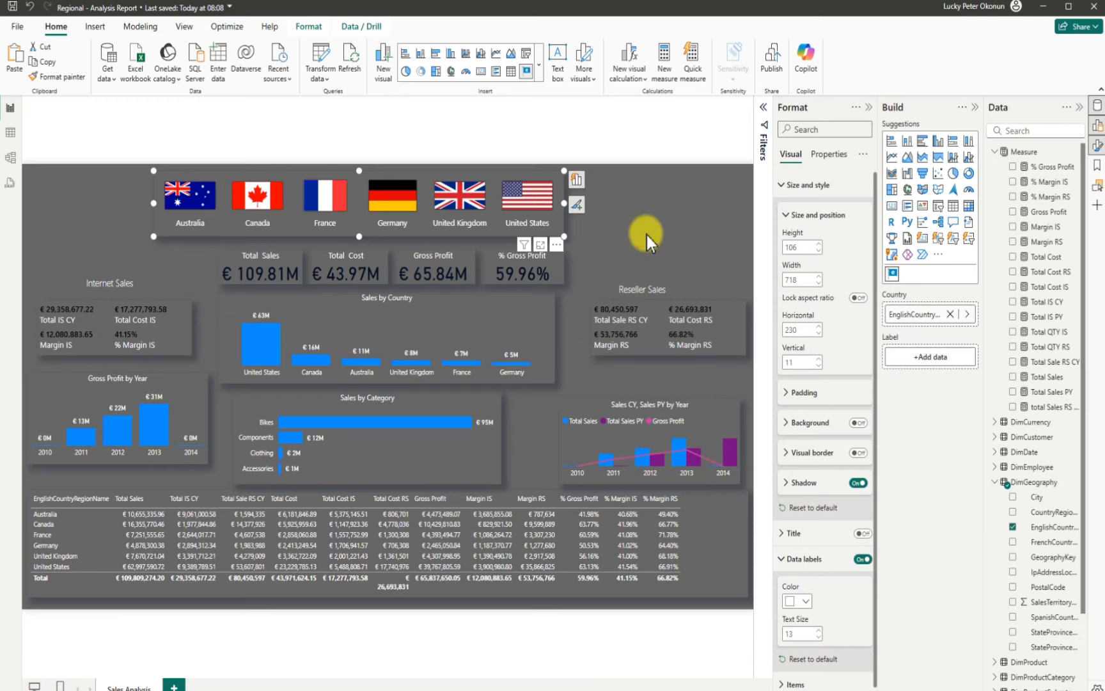
left_click(647, 234)
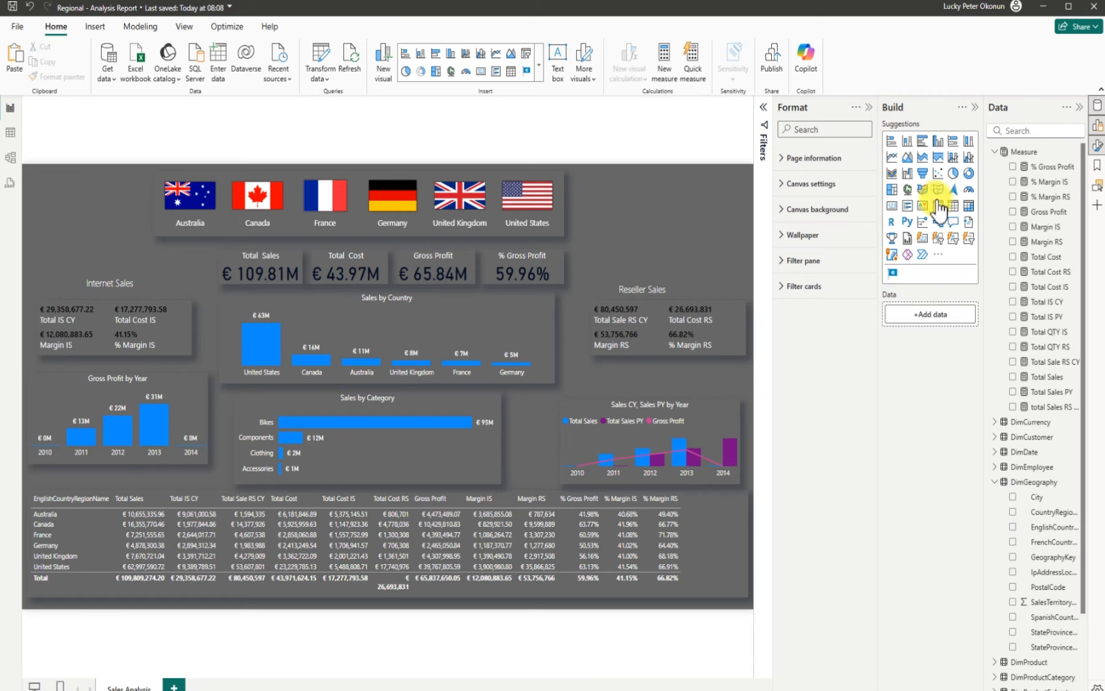
Add a slicer for DimDate CalendarYear beside the United States flag, about 158 wide by 106 high
left_click(937, 205)
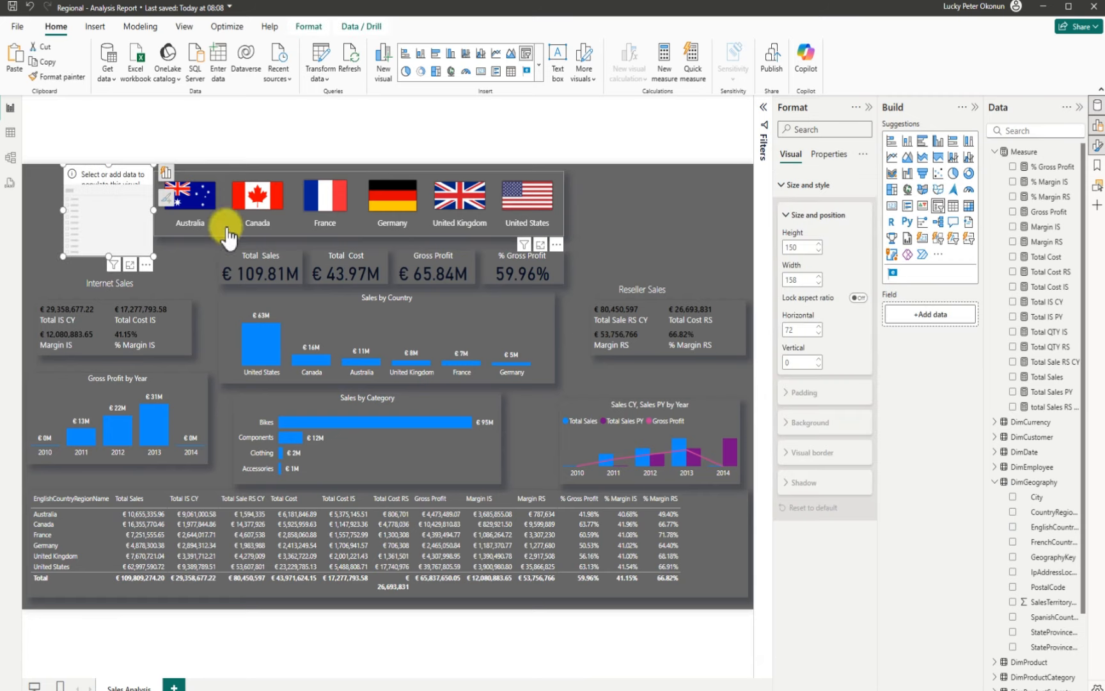
left_click_drag(121, 236, 656, 220)
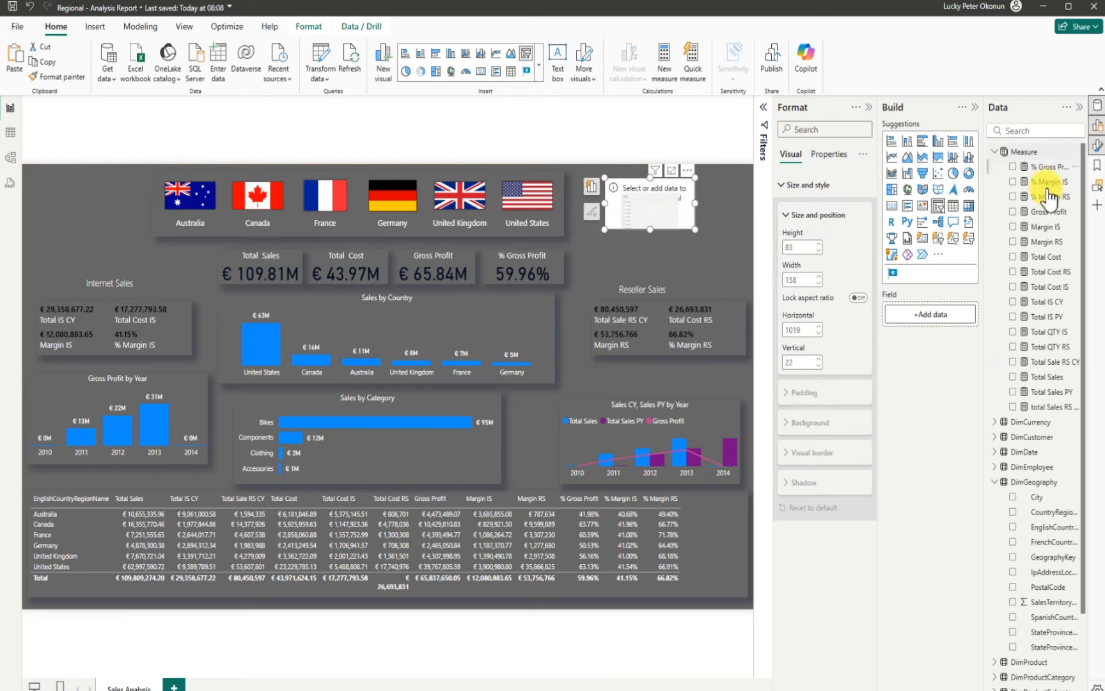
left_click(998, 452)
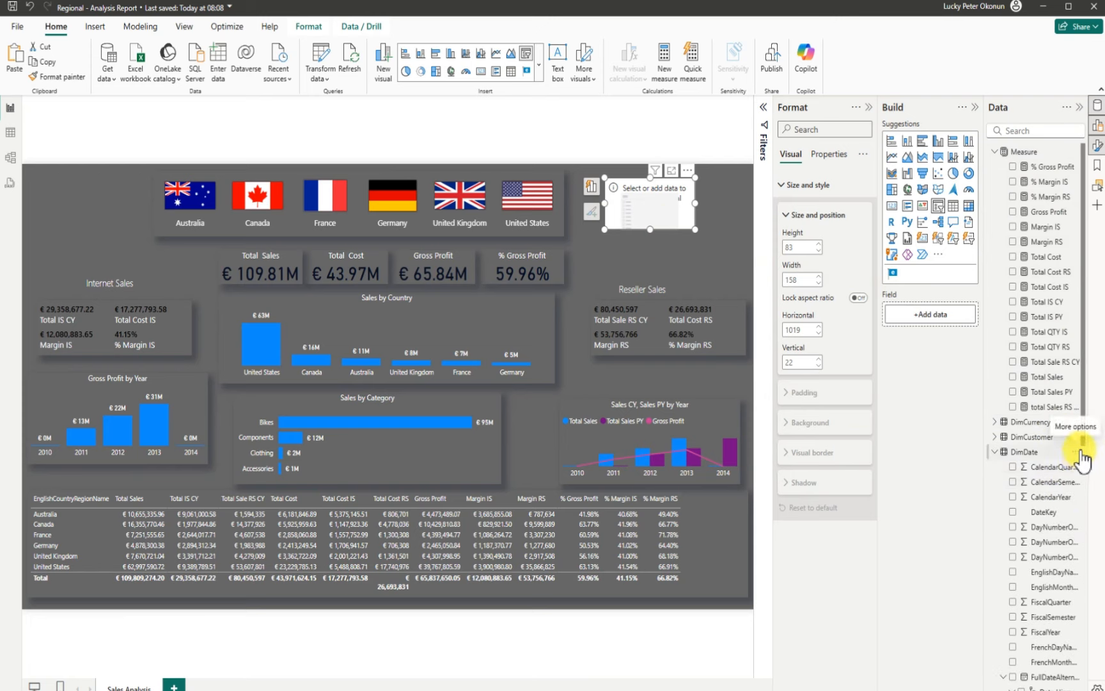
left_click(1015, 498)
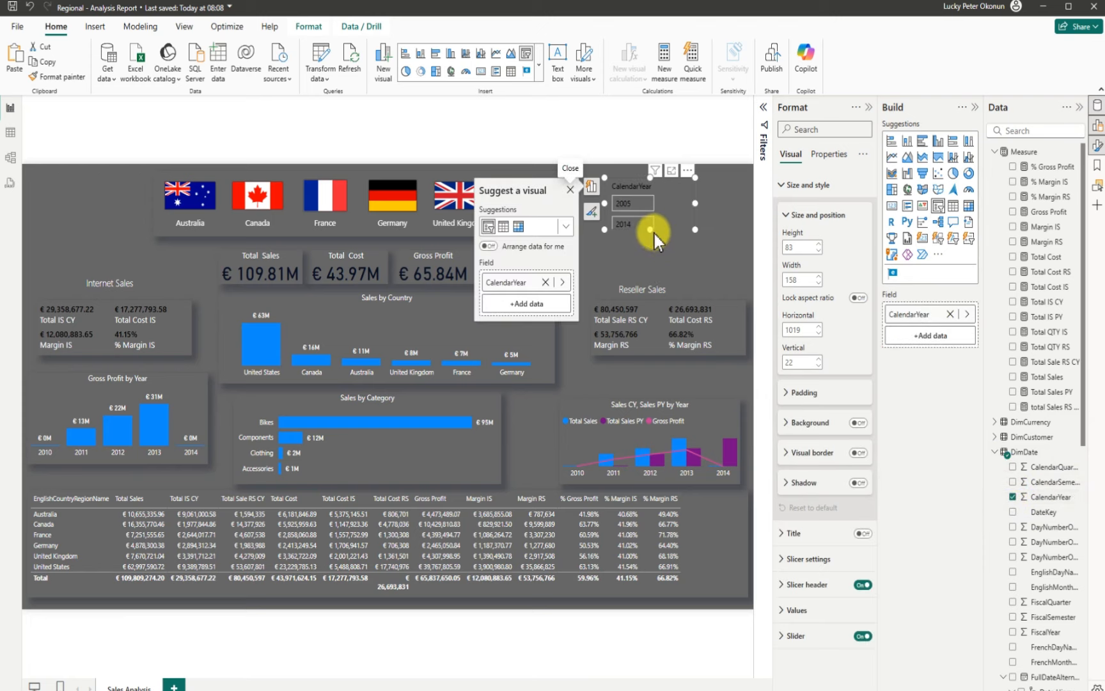
mouse_move(651, 229)
left_mouse_down()
mouse_move(646, 268)
mouse_move(649, 243)
left_mouse_up()
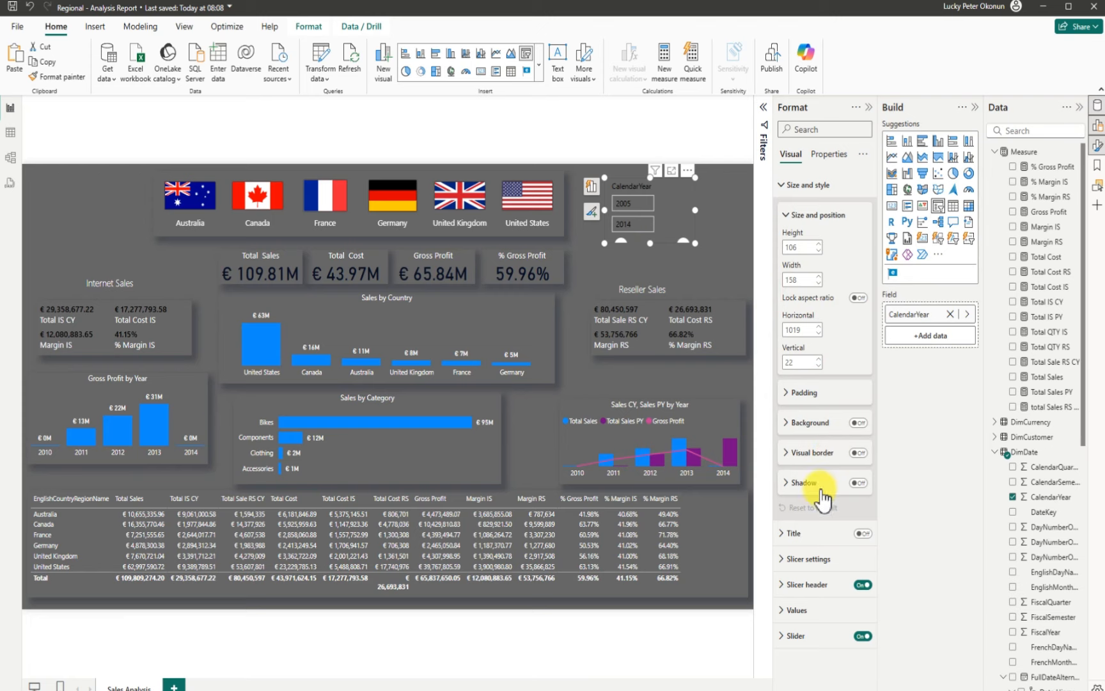
Change the CalendarYear slicer's style to Dropdown
left_click(781, 560)
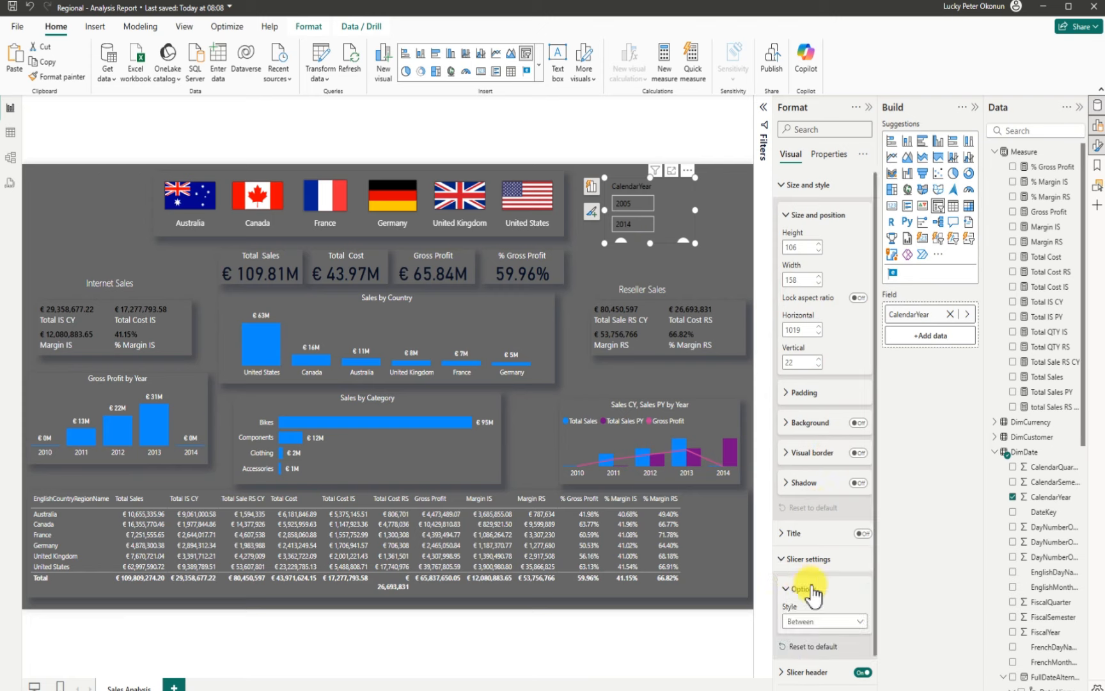
left_click(855, 621)
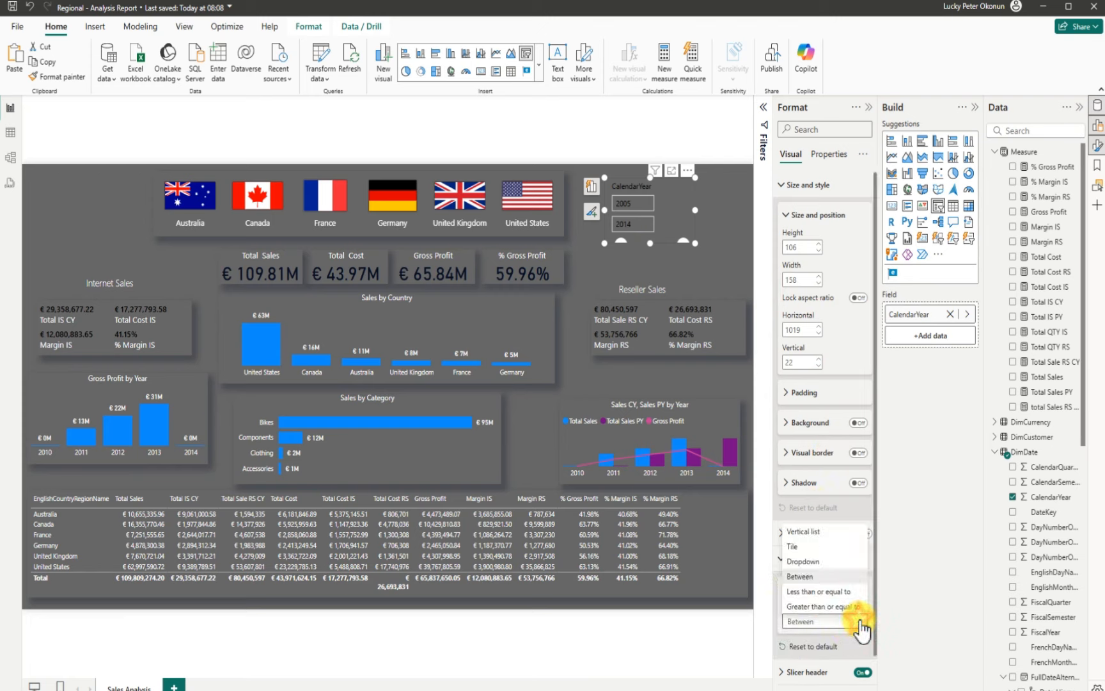
left_click(802, 561)
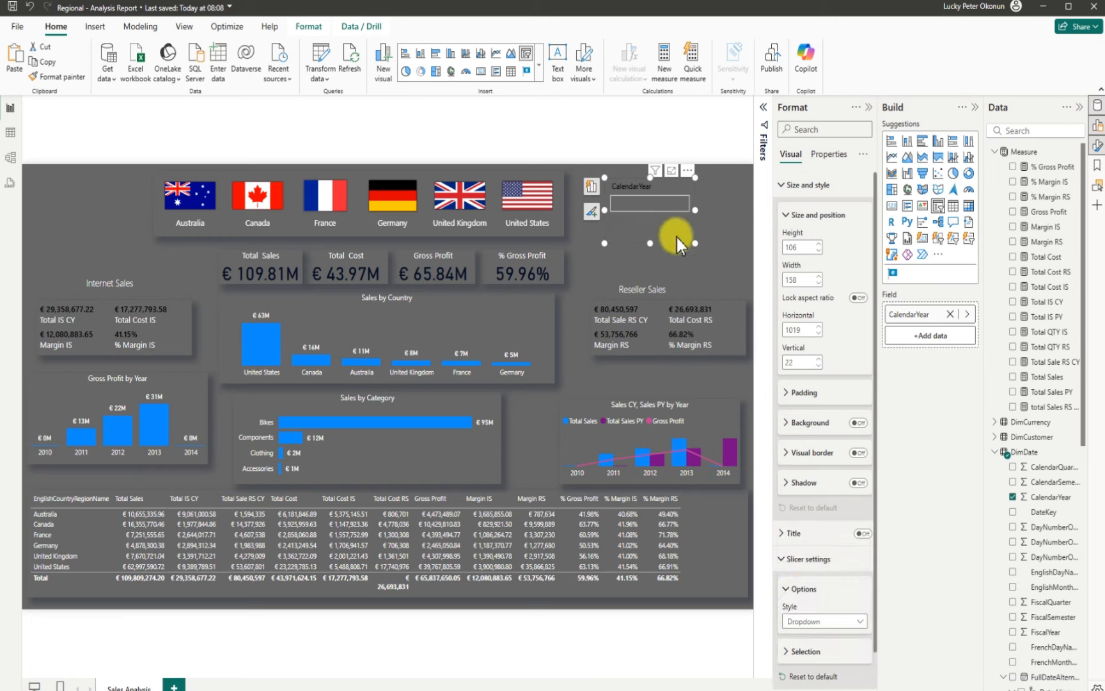
Test the CalendarYear slicer by filtering the page to single years between 2005 and 2014, and clear the selection
left_click(682, 209)
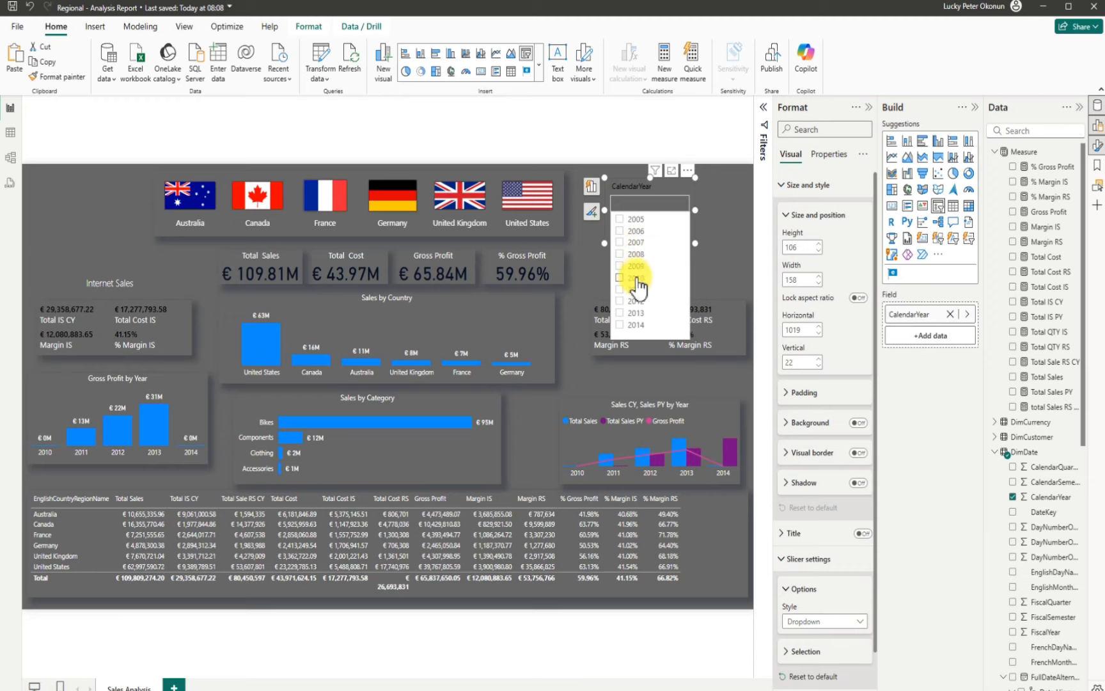
left_click(620, 219)
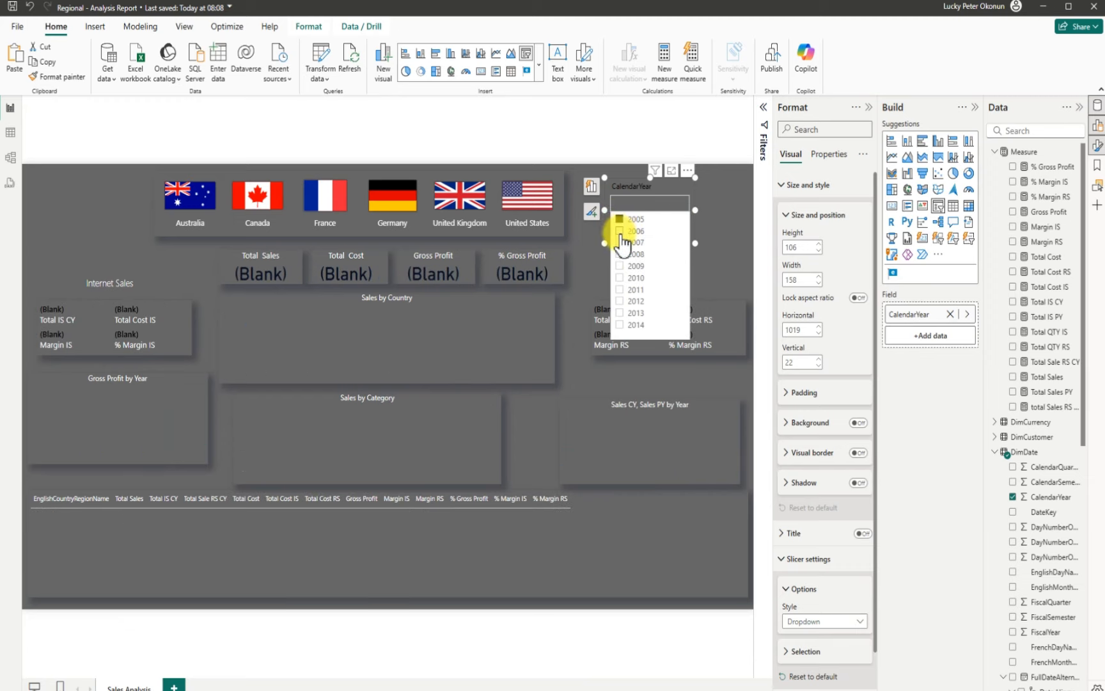
left_click(619, 231)
left_click(618, 243)
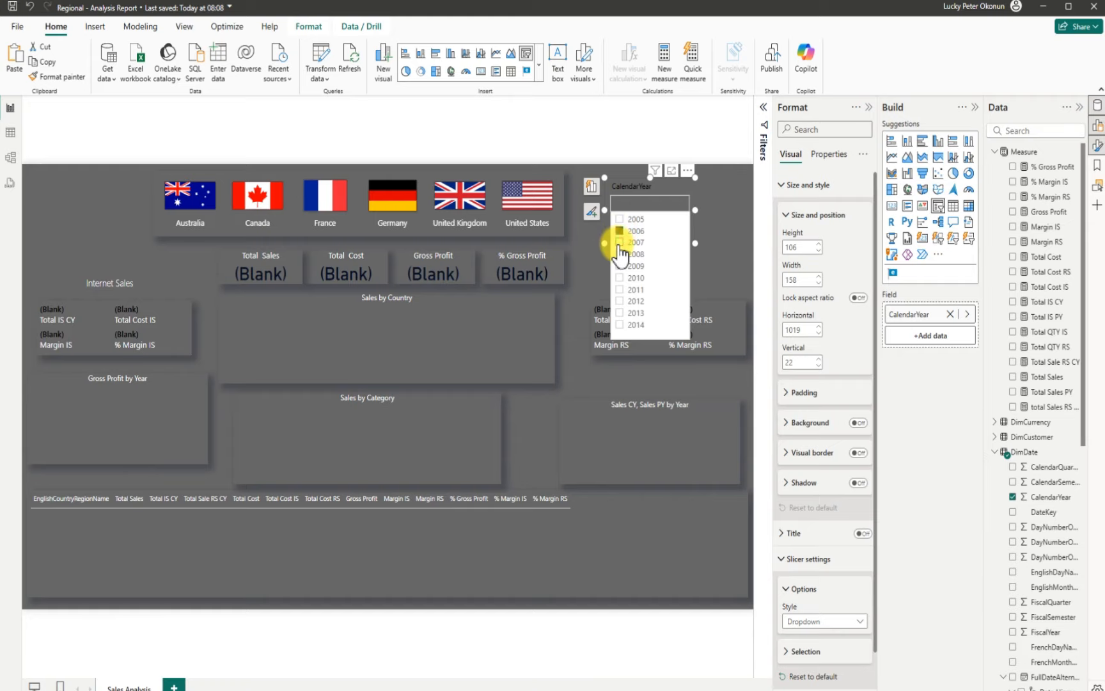
left_click(618, 255)
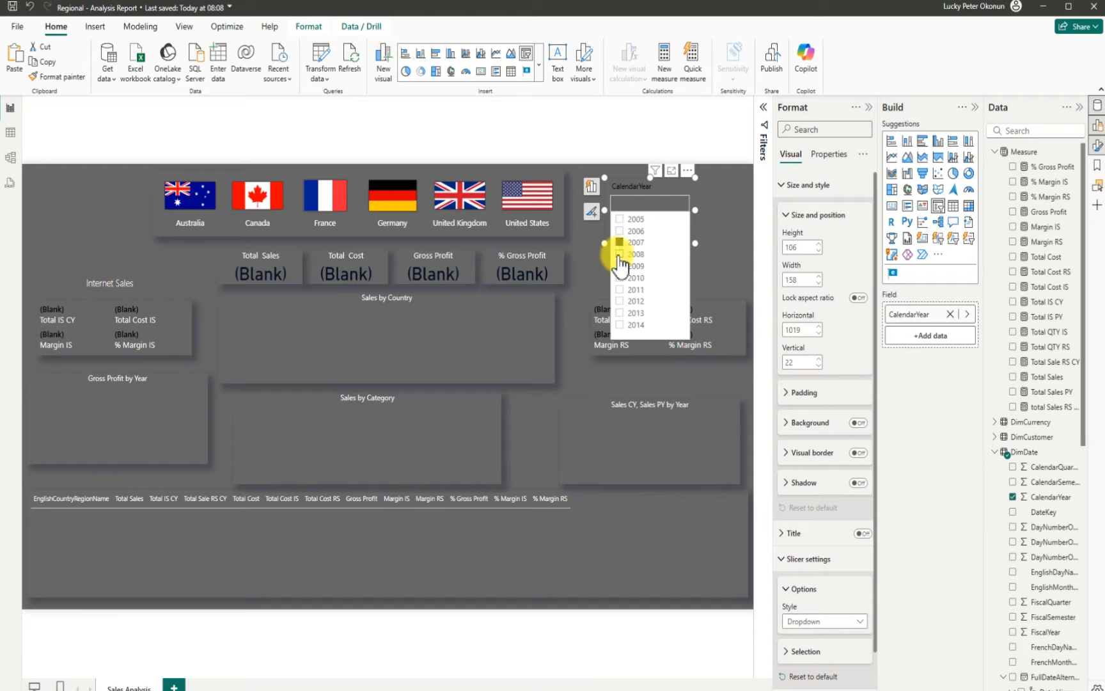
left_click(619, 277)
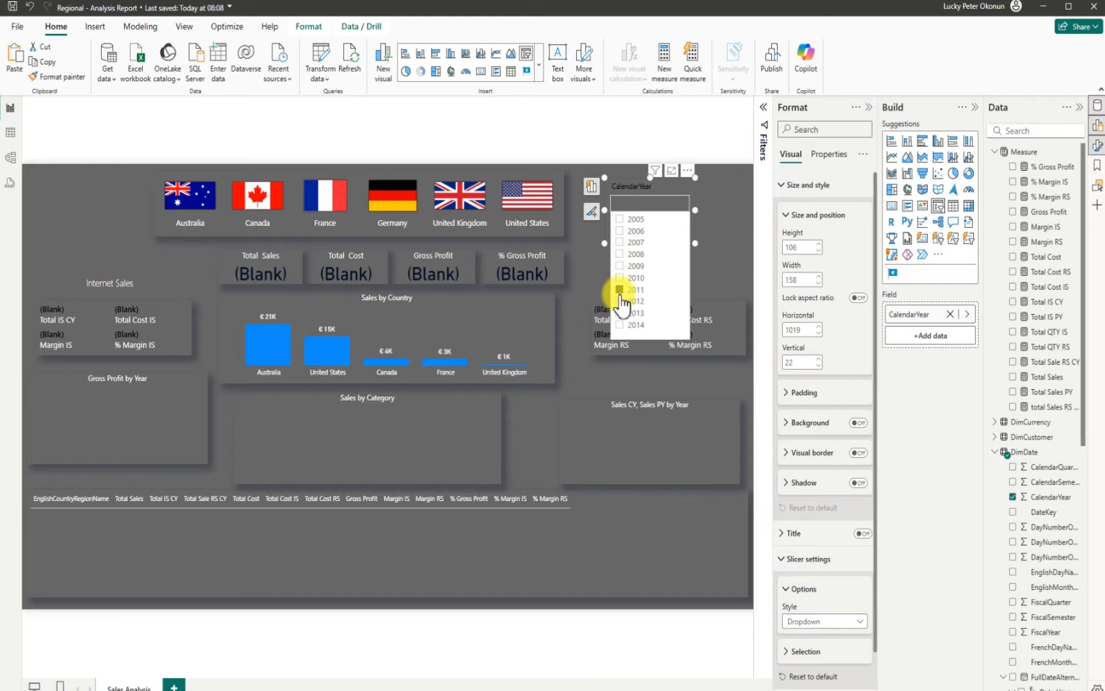
left_click(619, 289)
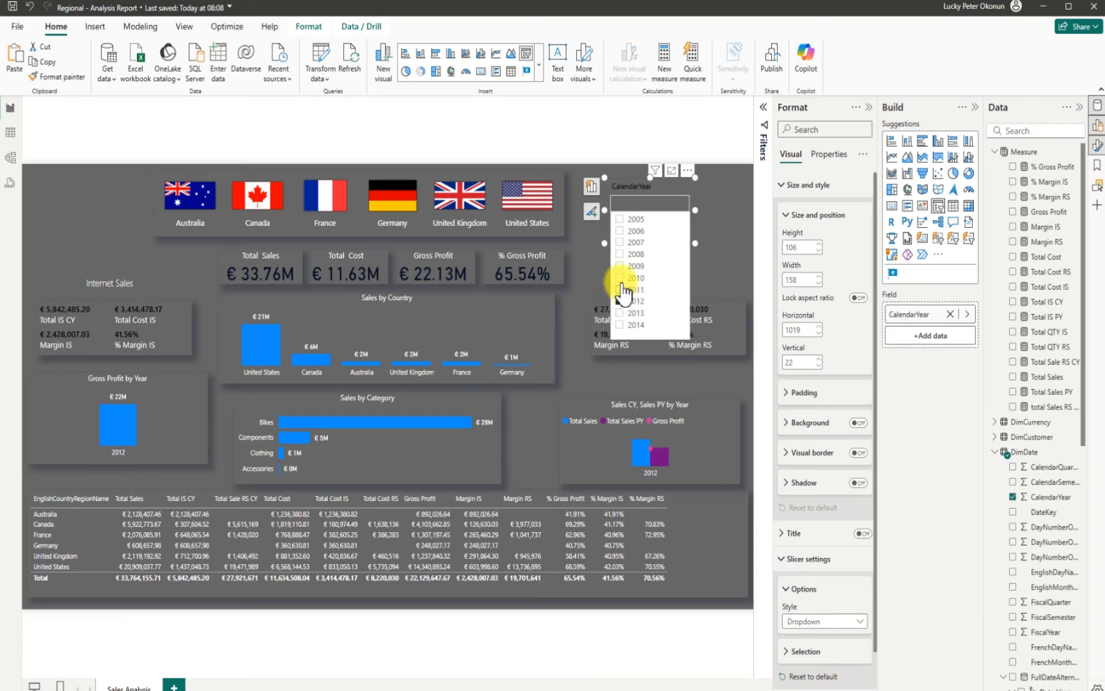
left_click(619, 289)
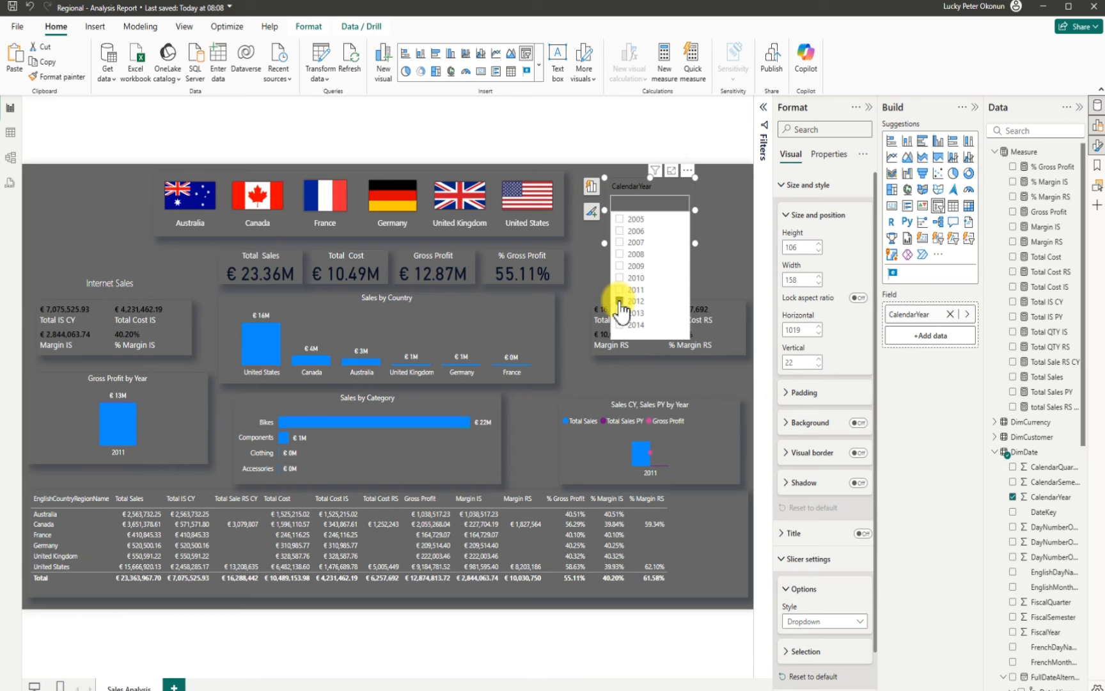
left_click(619, 301)
left_click(619, 313)
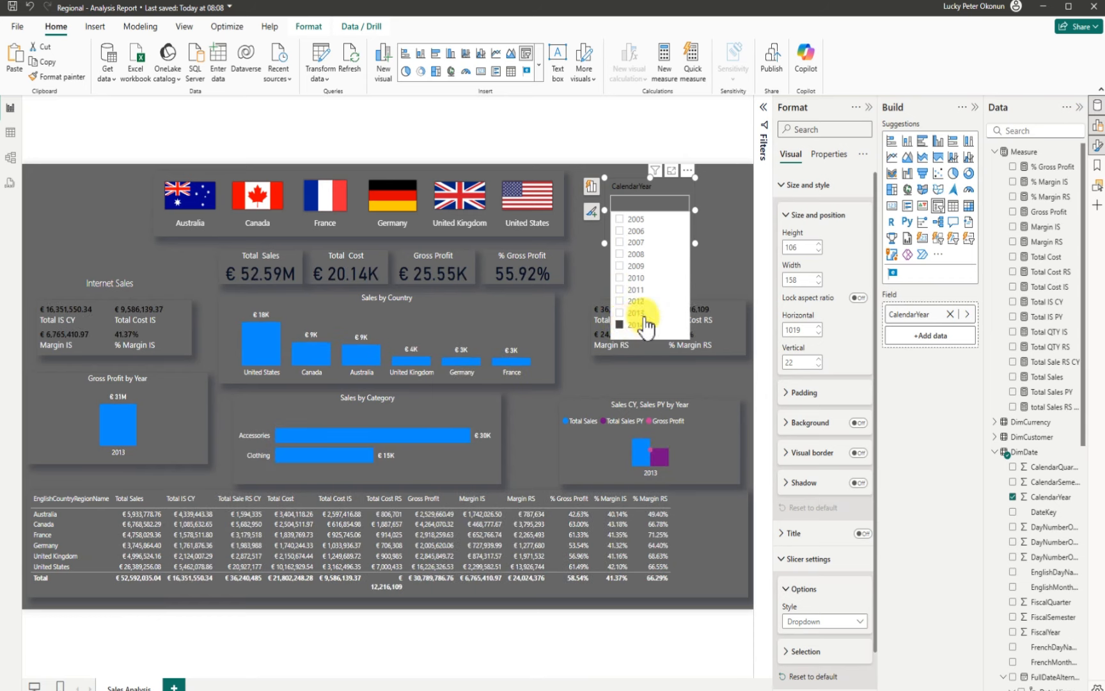
left_click(644, 325)
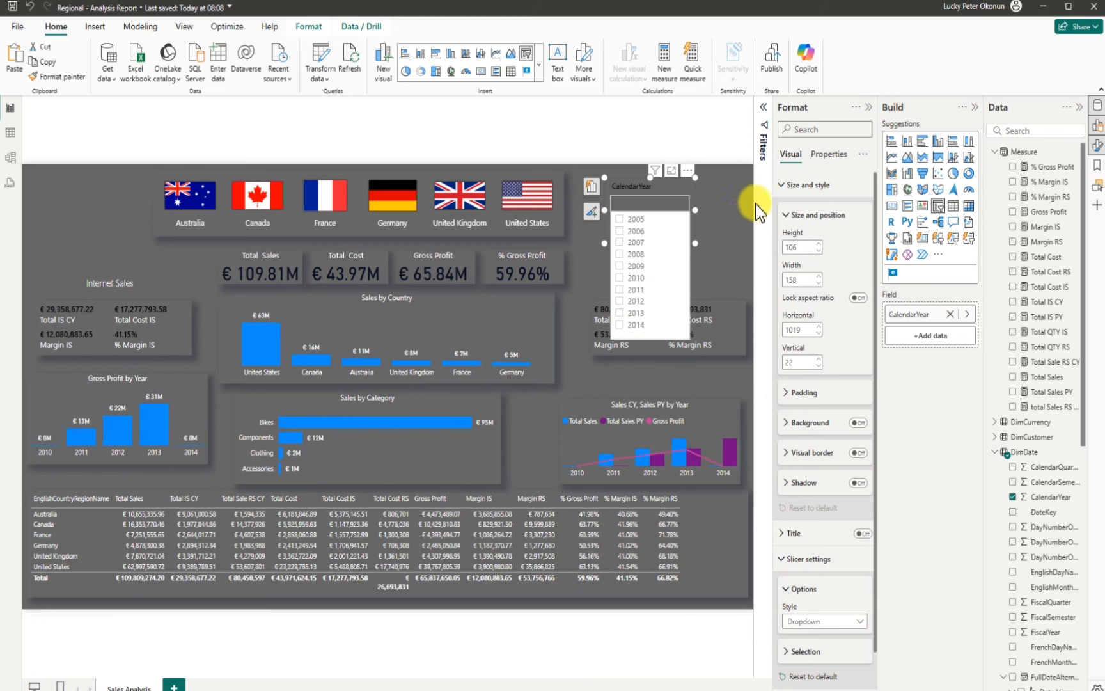
Restrict the CalendarYear slicer with a basic visual-level filter to the years 2010, 2011, 2012, 2013 and 2014
left_click(763, 107)
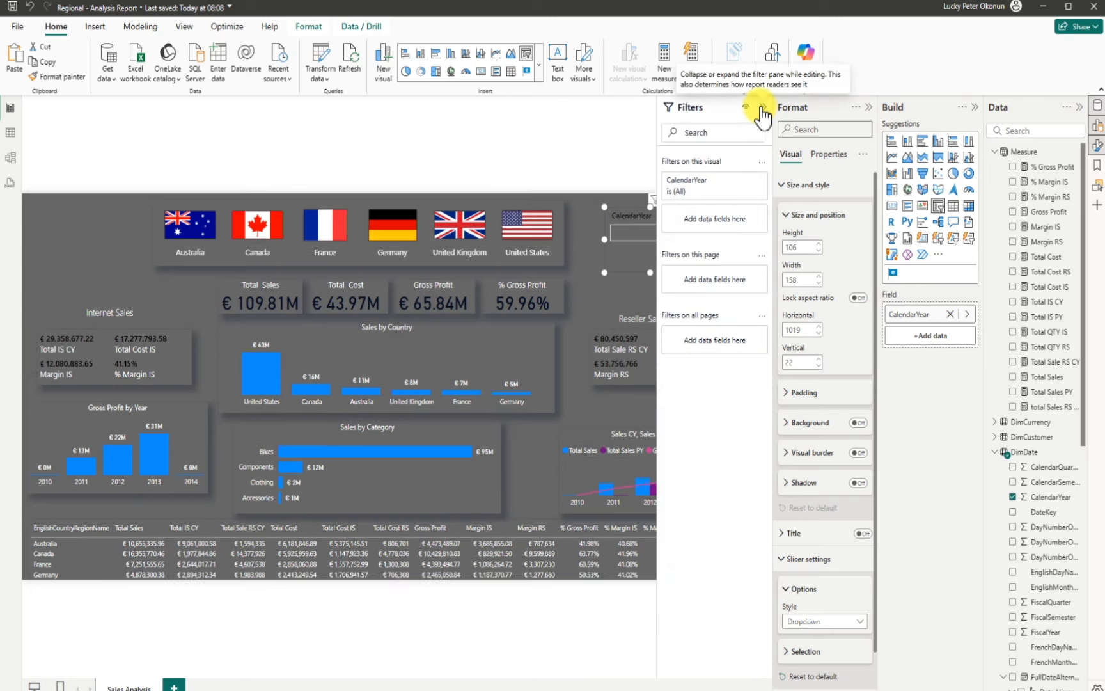
left_click(747, 184)
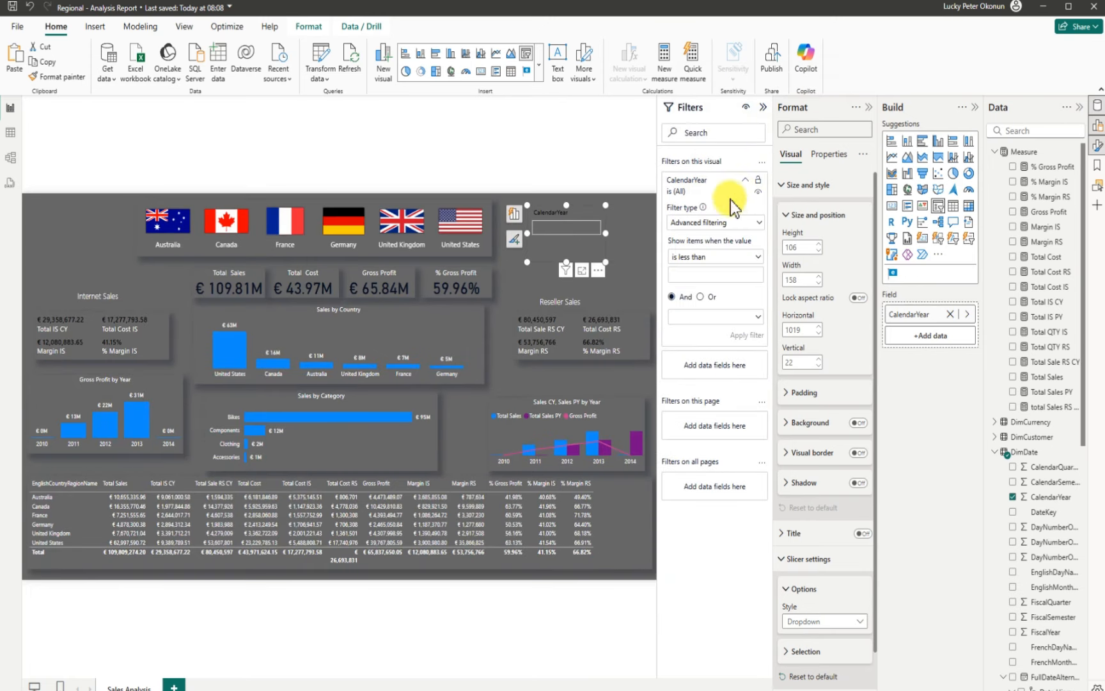
left_click(758, 222)
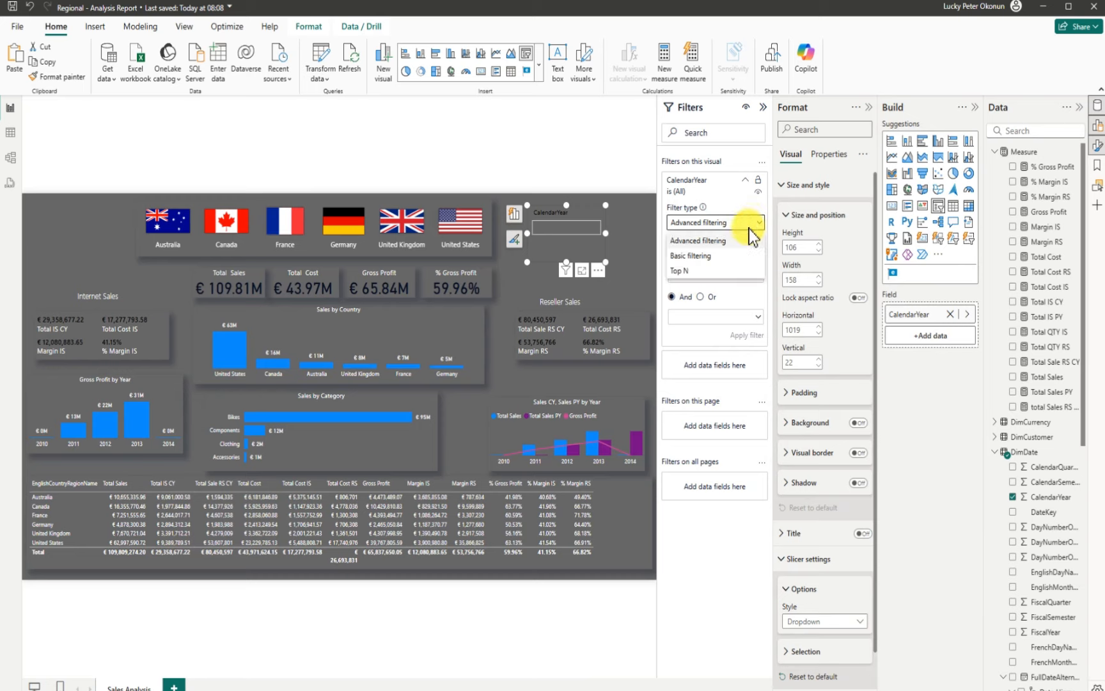
left_click(700, 256)
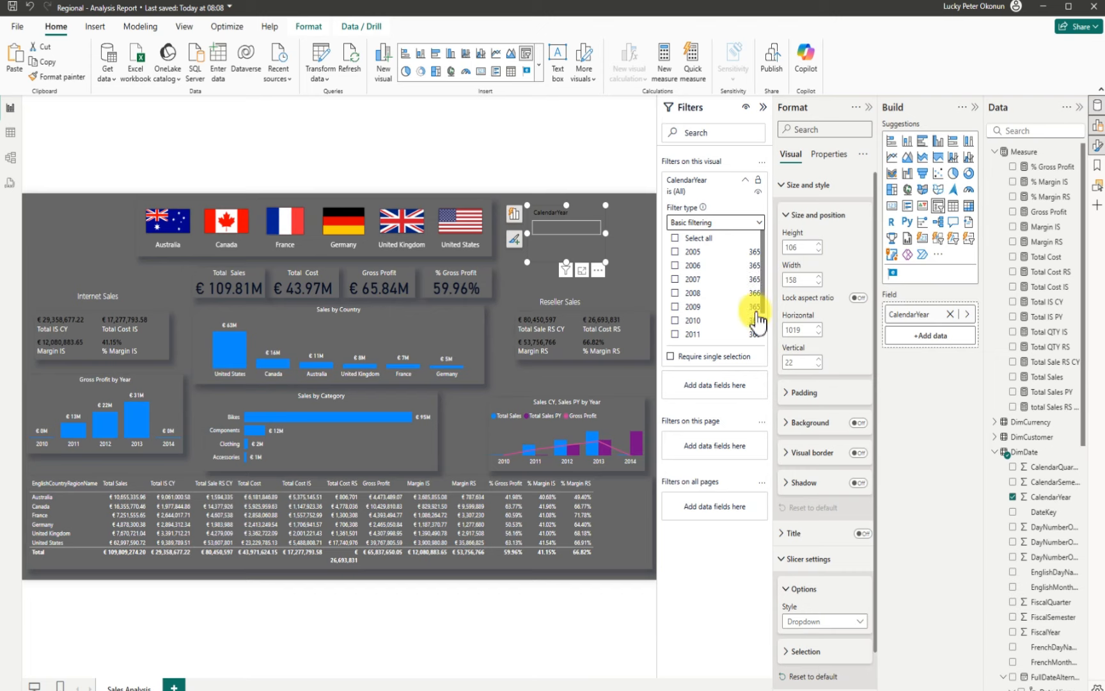
left_click_drag(762, 314, 762, 362)
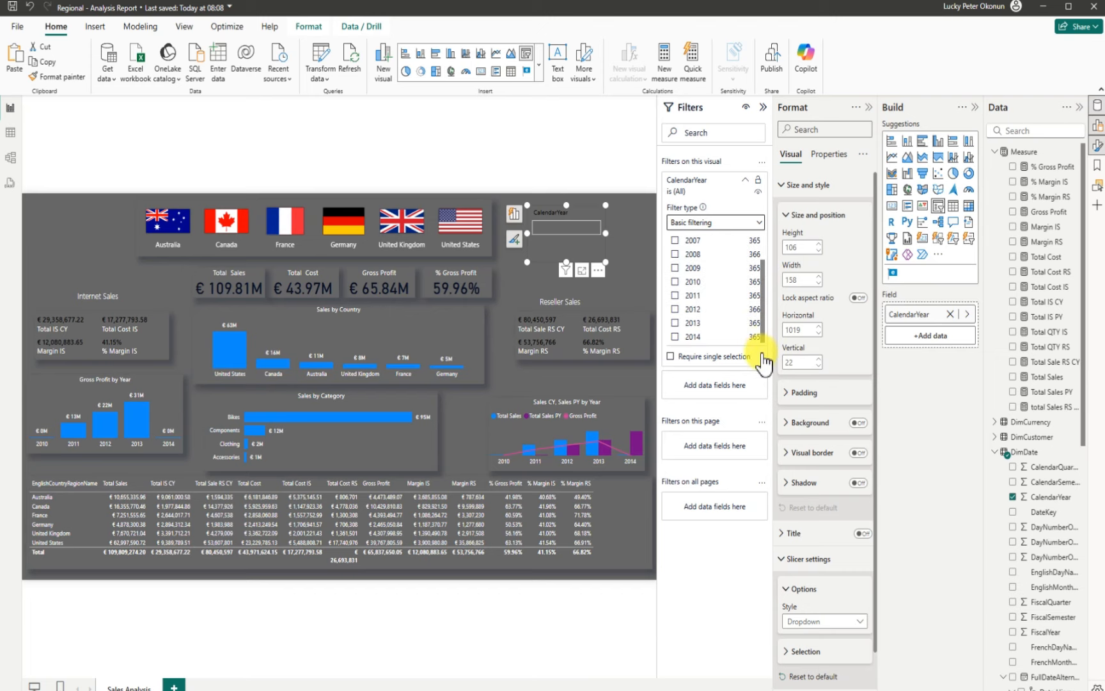
left_click(672, 282)
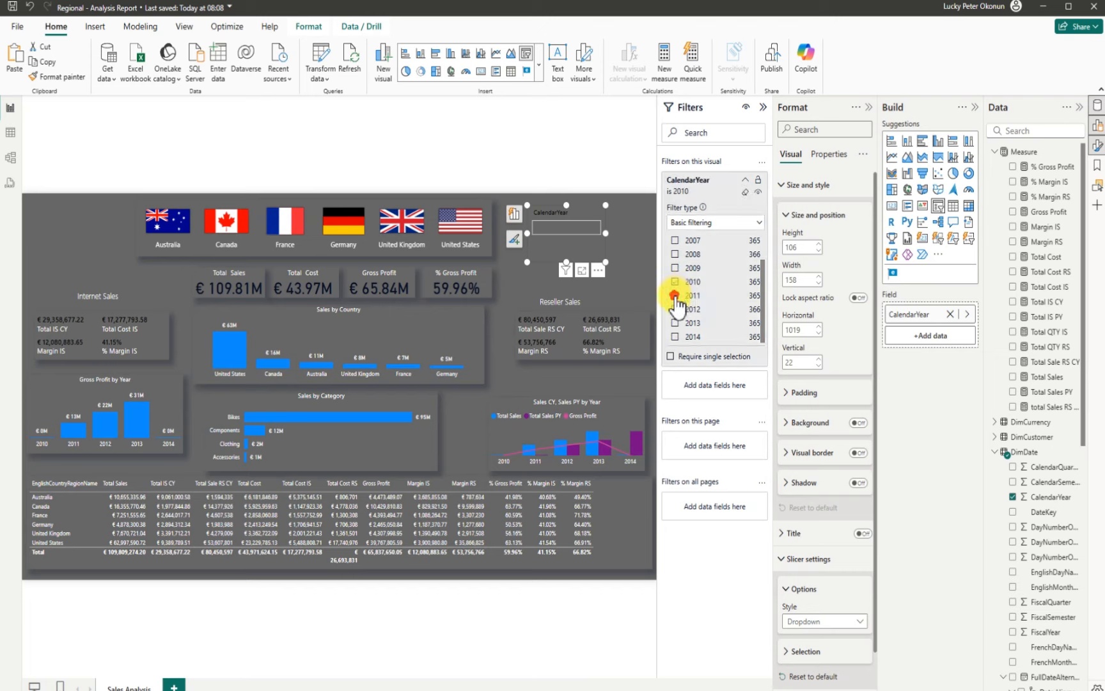
left_click(674, 295)
left_click(675, 309)
left_click(675, 323)
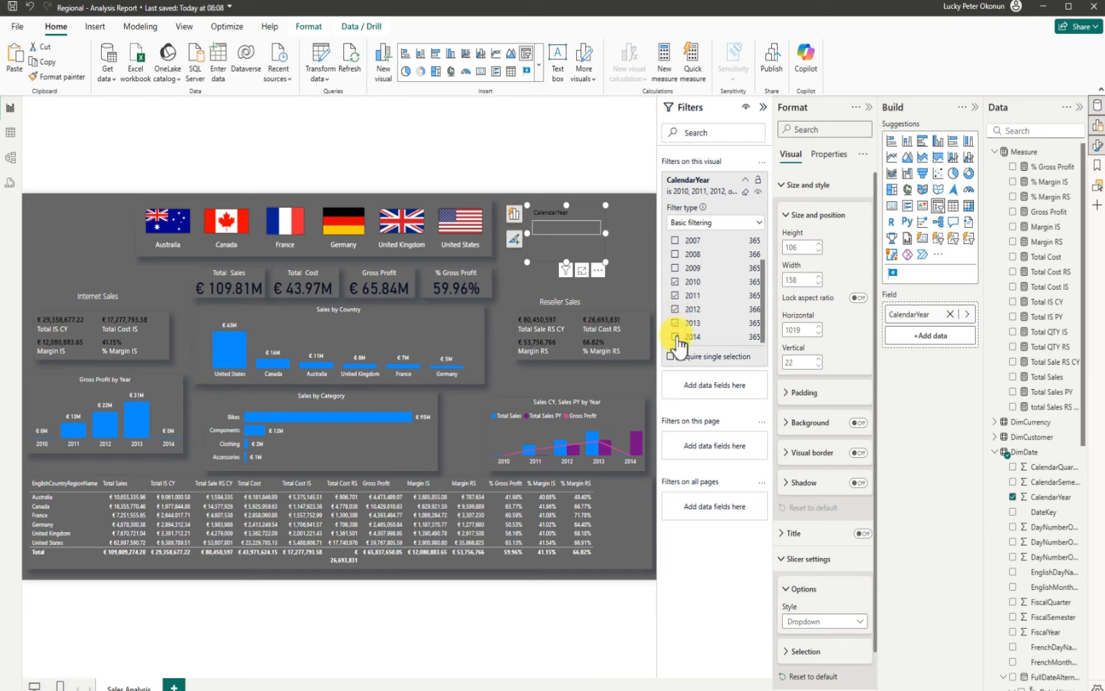
left_click(675, 337)
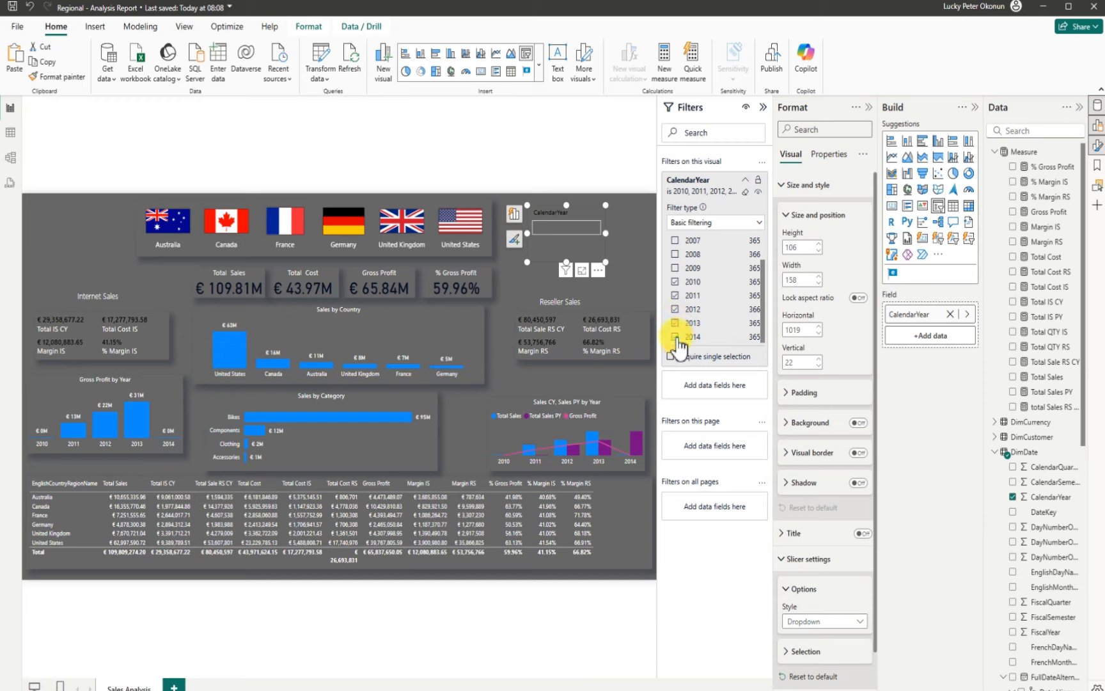
left_click(508, 374)
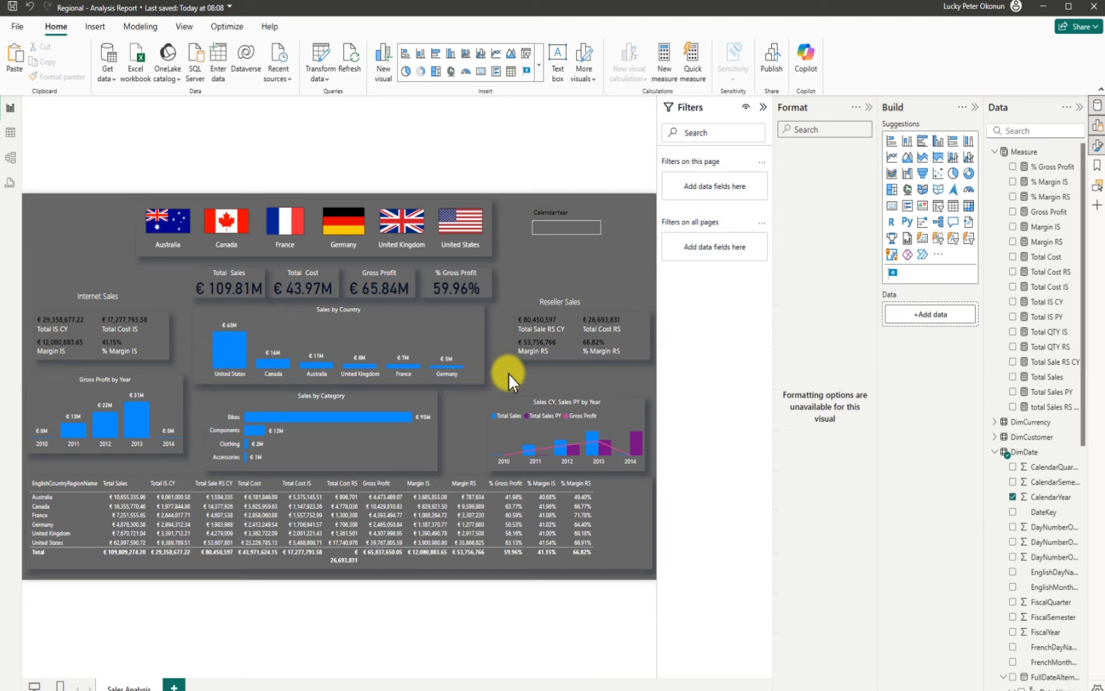
Open the CalendarYear slicer's dropdown to check which years it offers
left_click(577, 255)
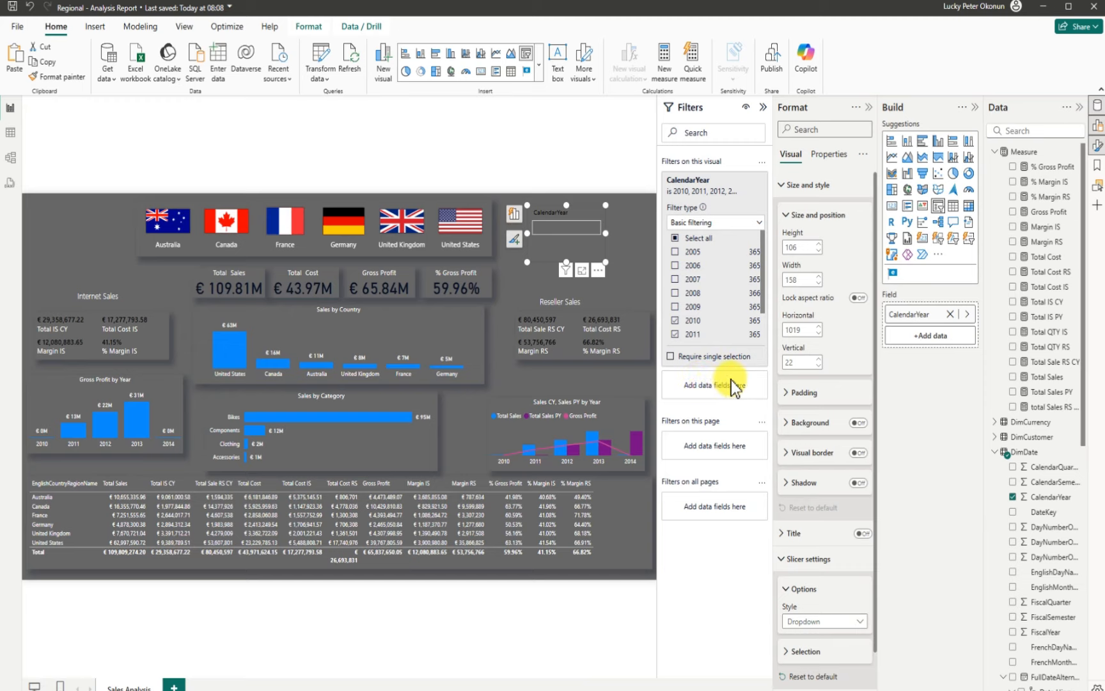
left_click(626, 371)
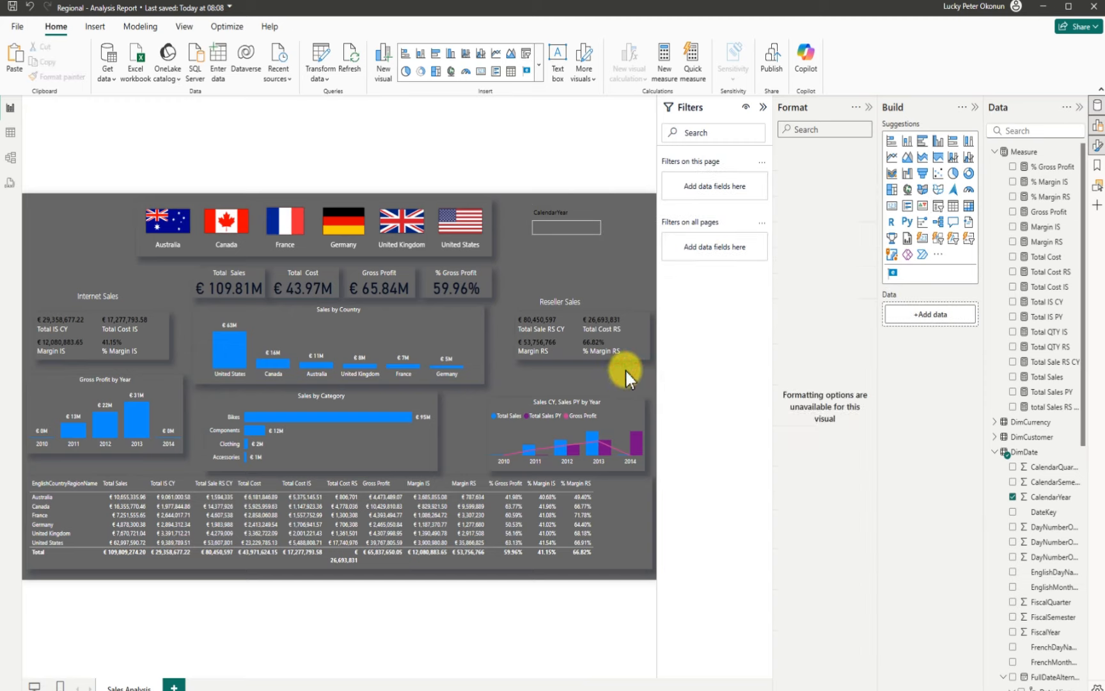
left_click(594, 231)
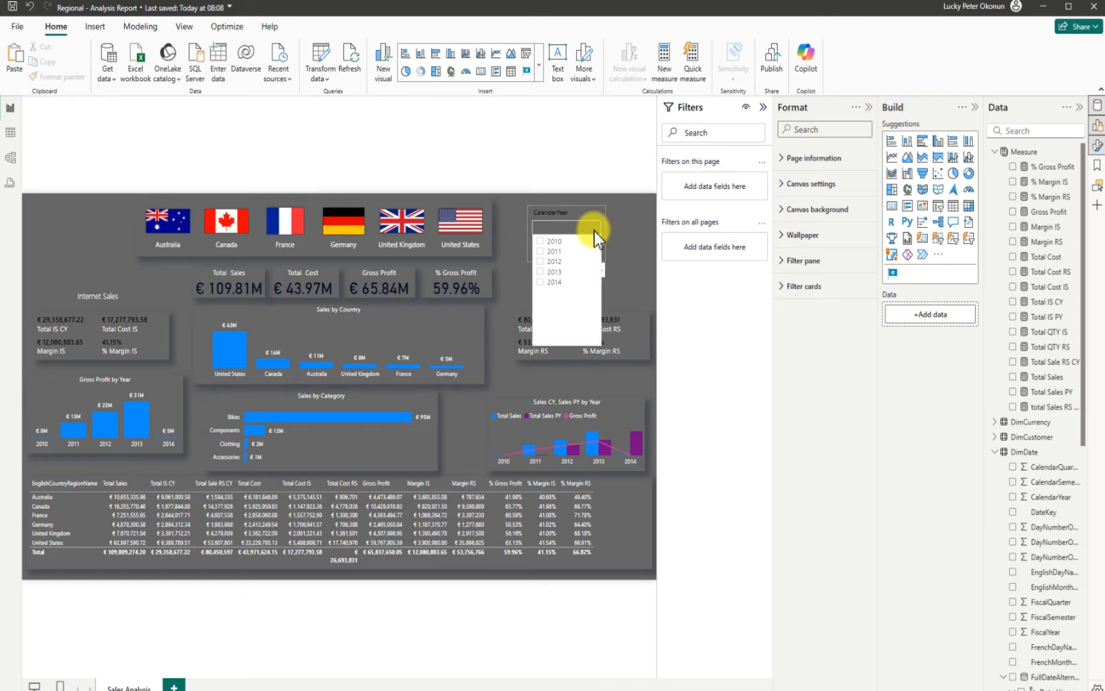
Collapse the Filters and Format panes to enlarge the canvas, and shorten the CalendarYear slicer to a height of about 83
left_click(594, 231)
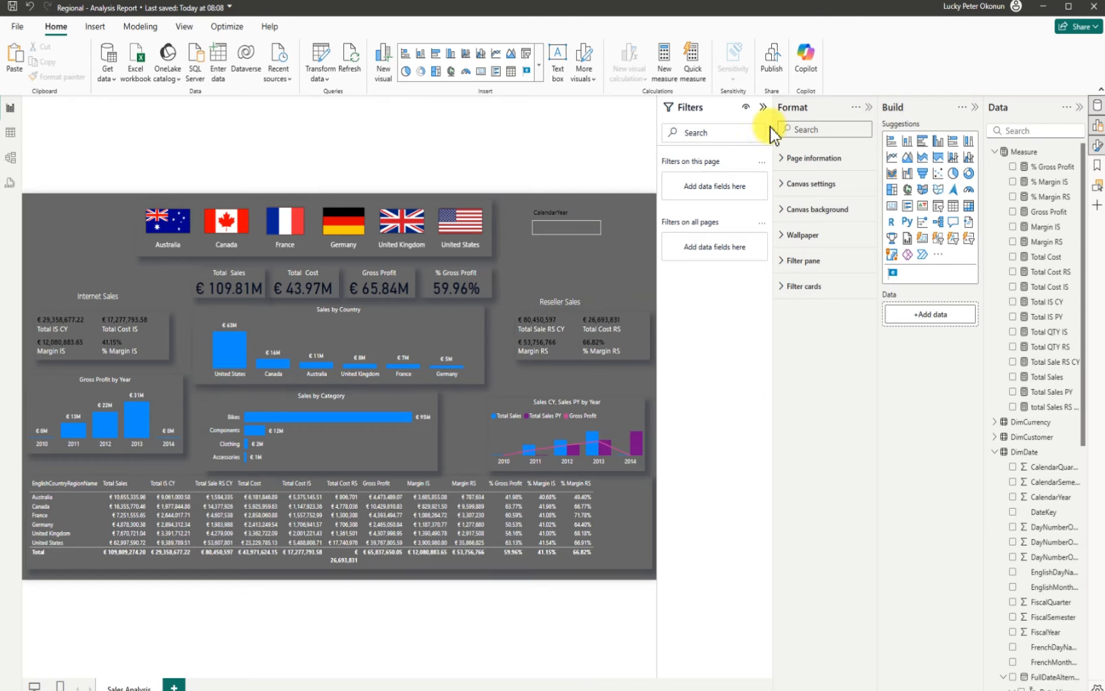
left_click(763, 108)
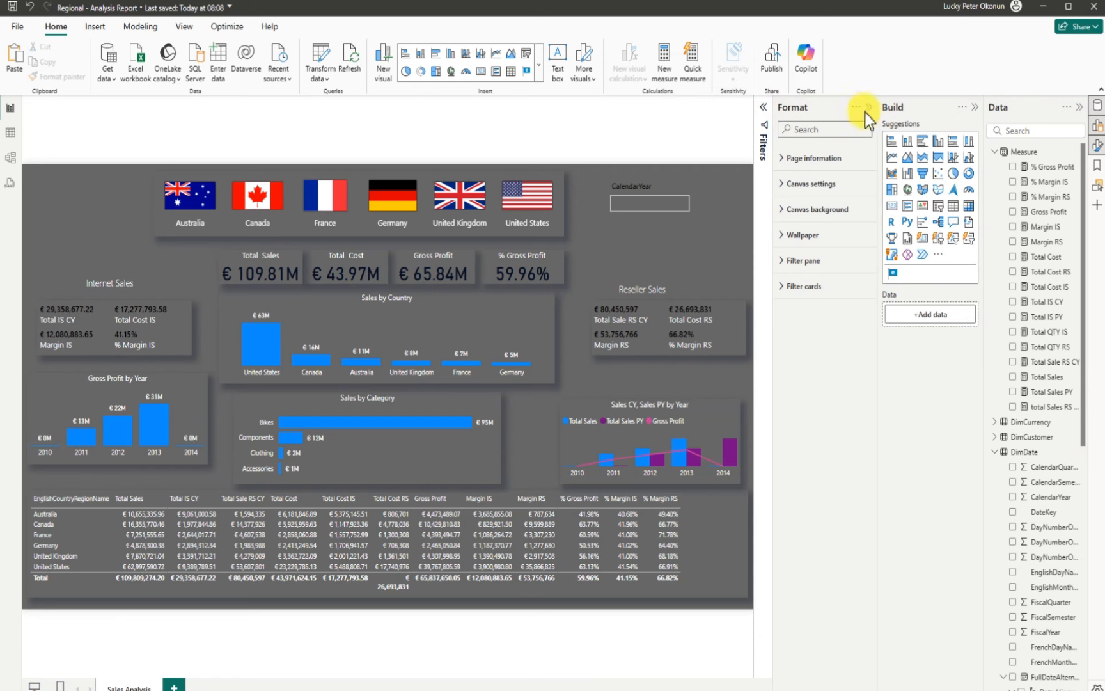
left_click(868, 108)
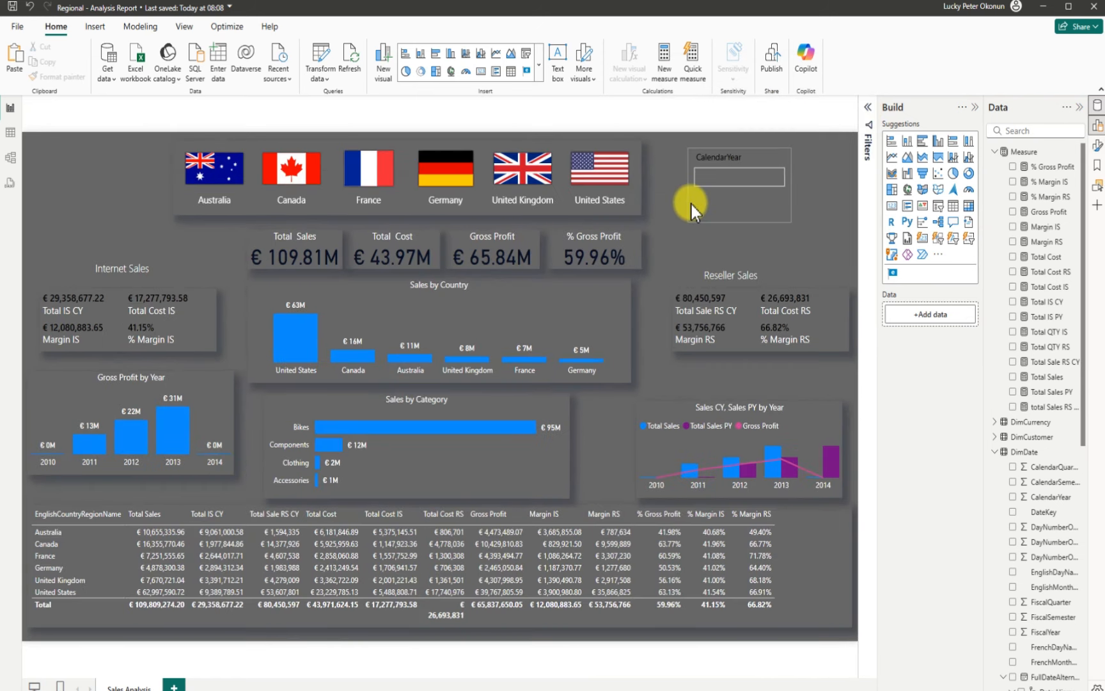
left_click(749, 225)
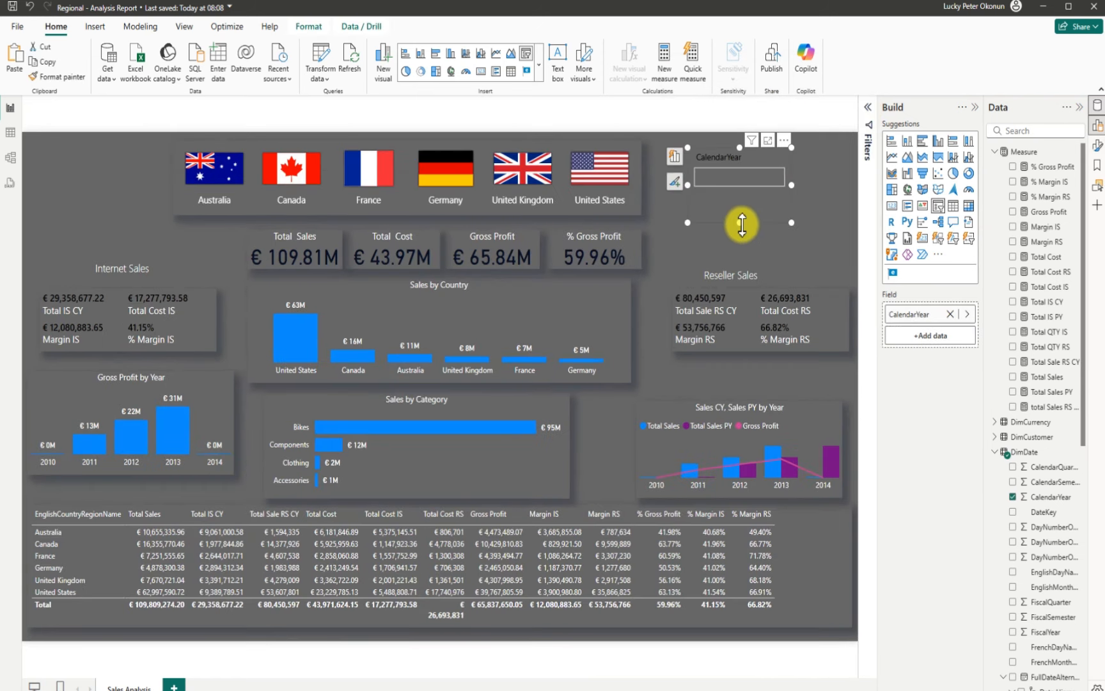
Turn on the shadow effect for the CalendarYear slicer
left_click(784, 140)
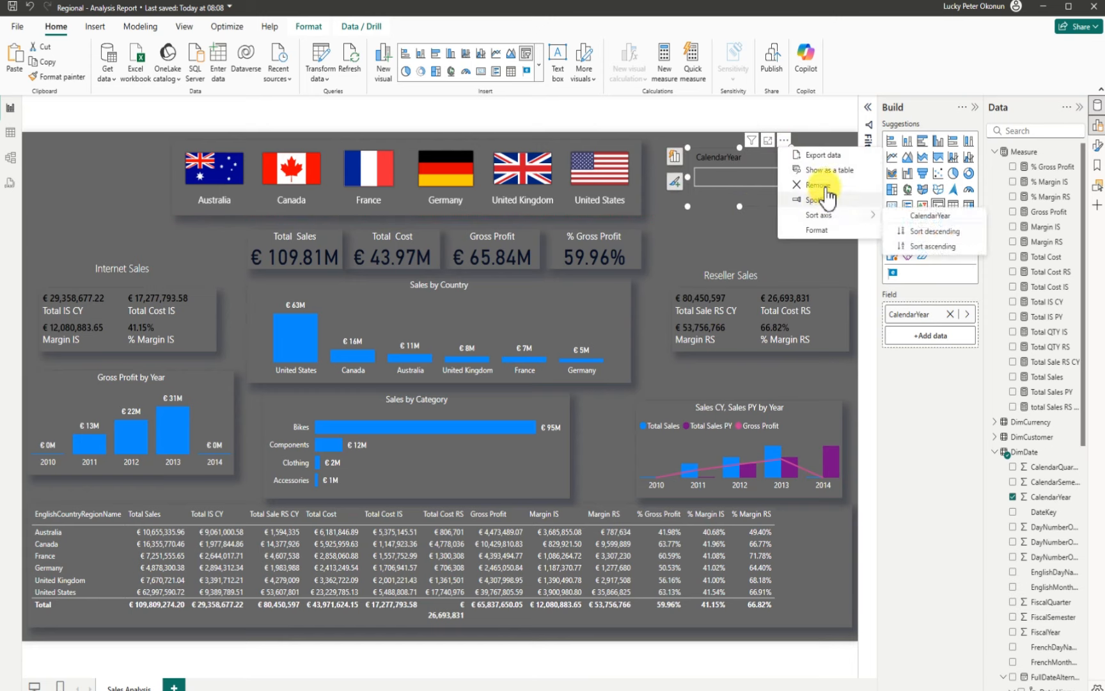
left_click(817, 229)
left_click(817, 230)
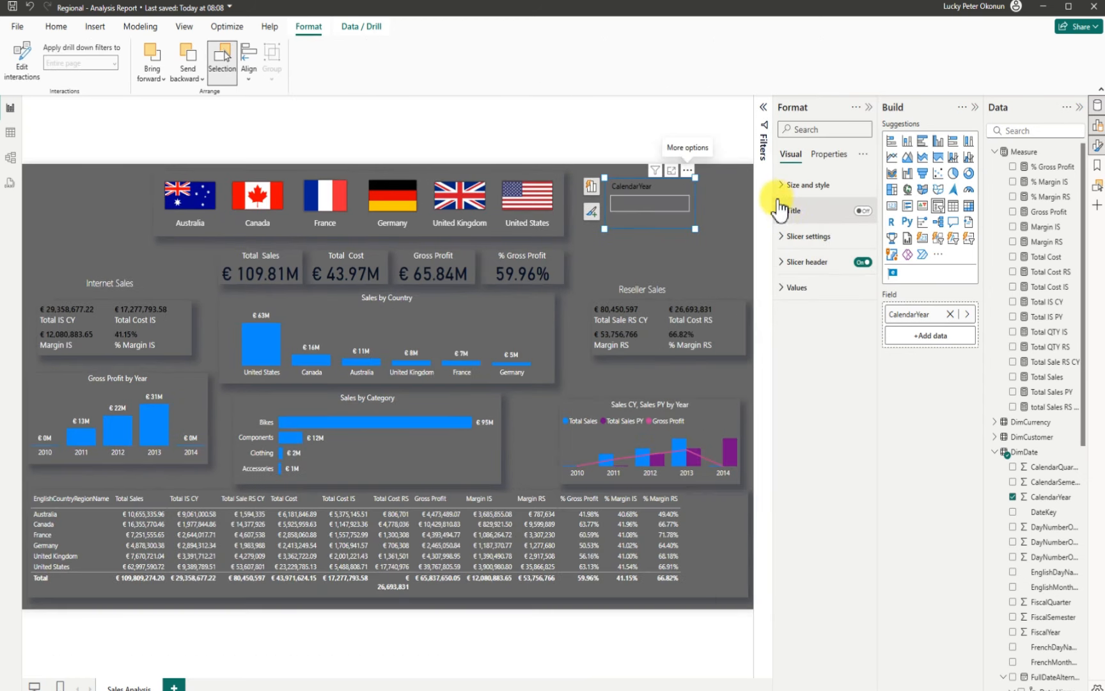
left_click(782, 187)
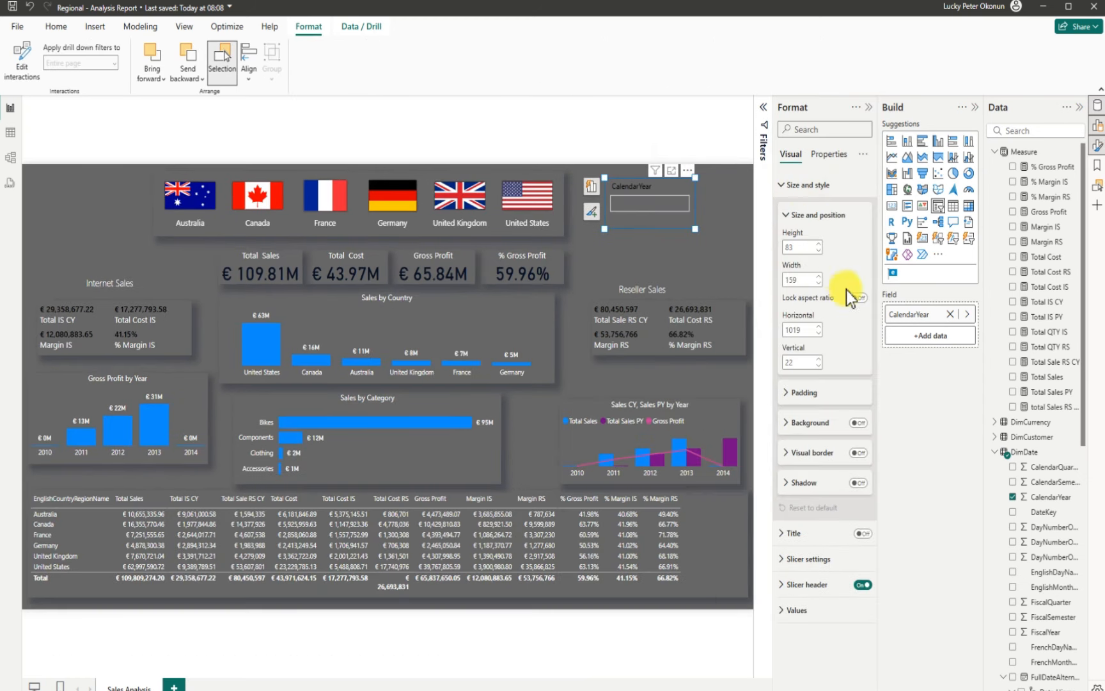
left_click(858, 483)
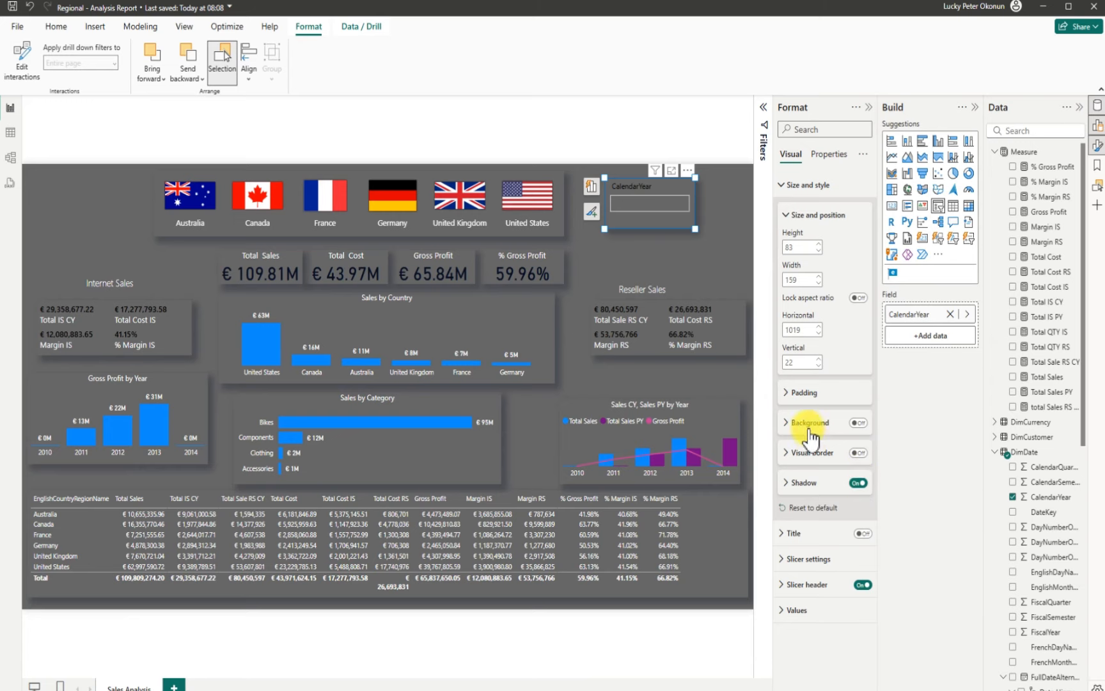
Set the font color of the CalendarYear slicer's values to White, 10% darker, and check its dropdown list
left_click(686, 206)
left_click(685, 204)
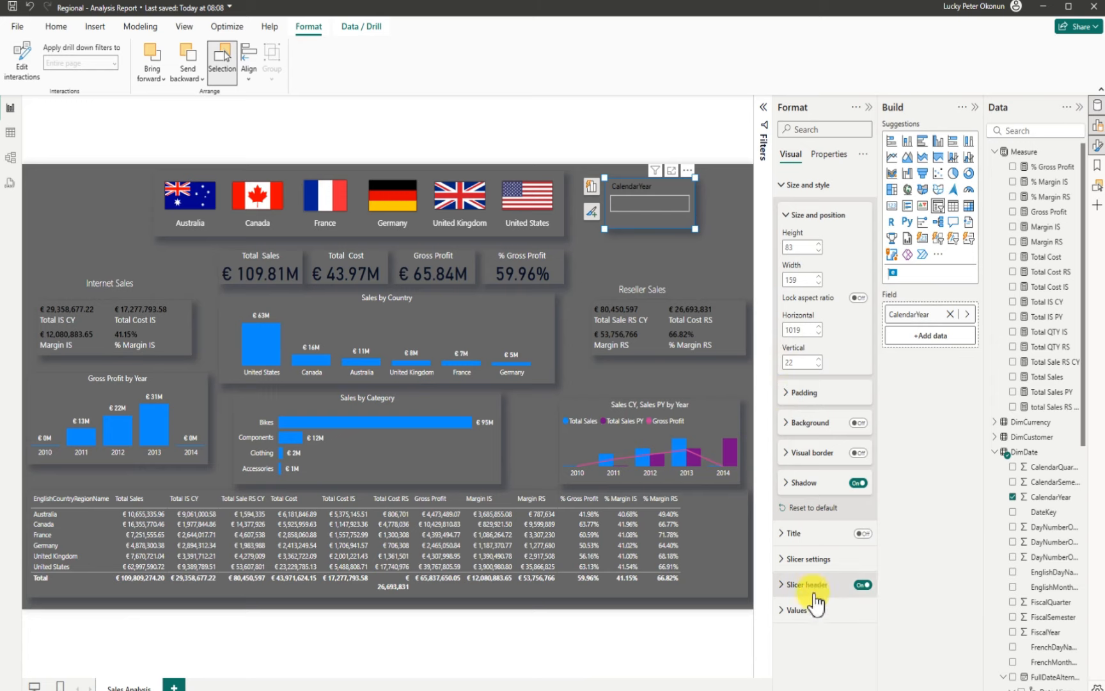
left_click(786, 611)
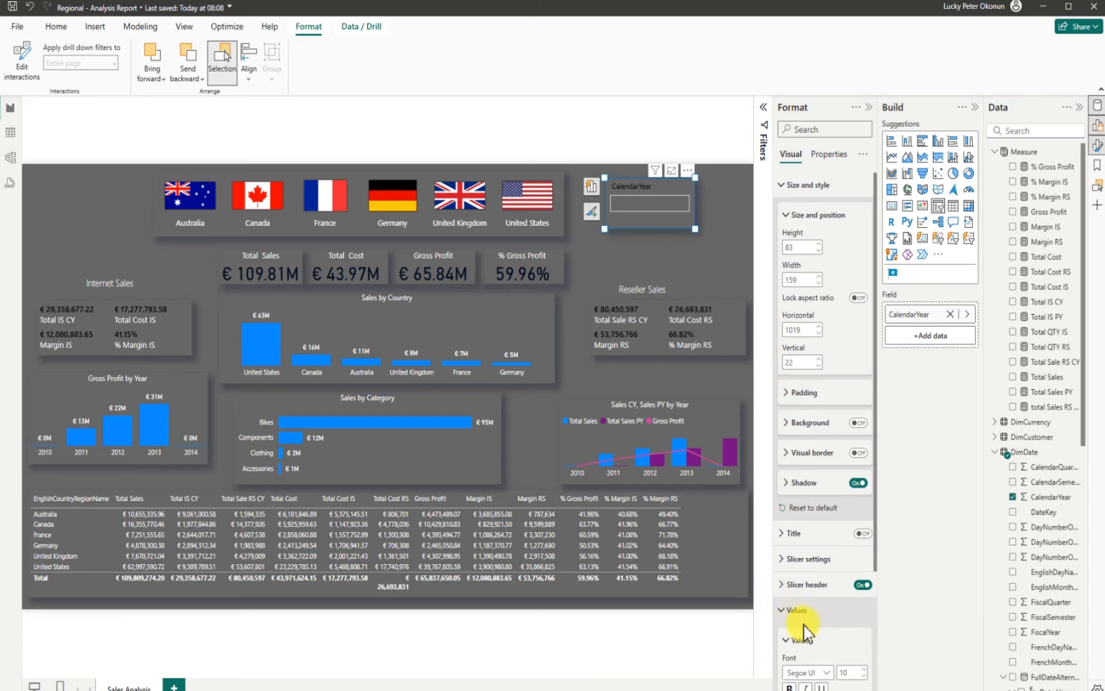
scroll(885, 608, "down", 3)
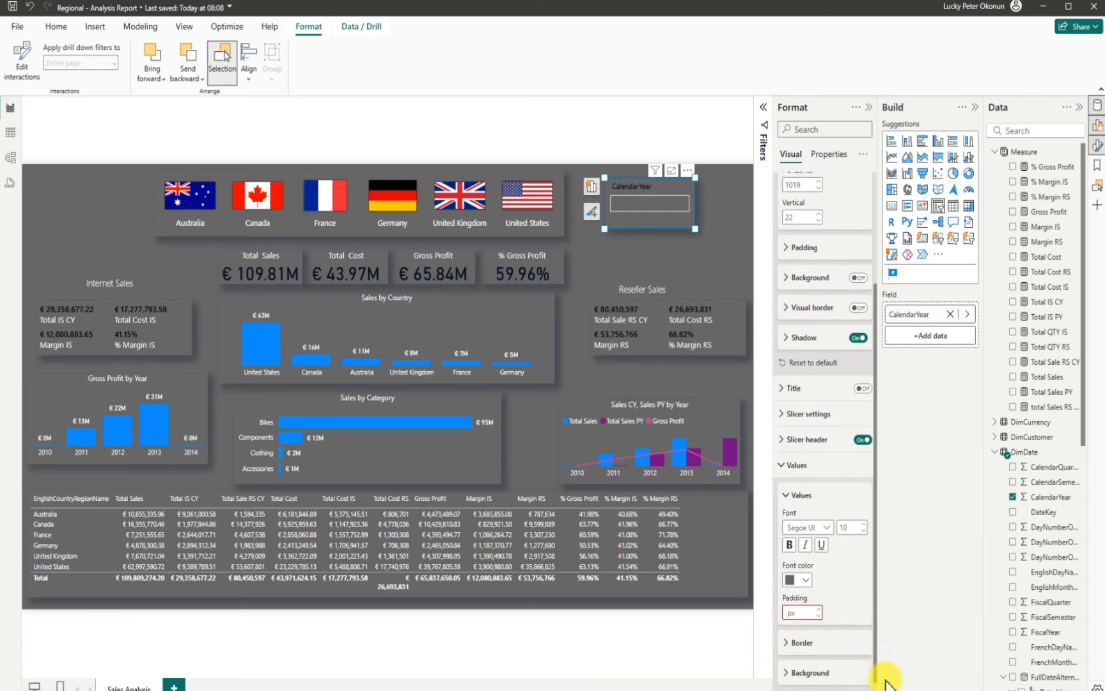
left_click(807, 582)
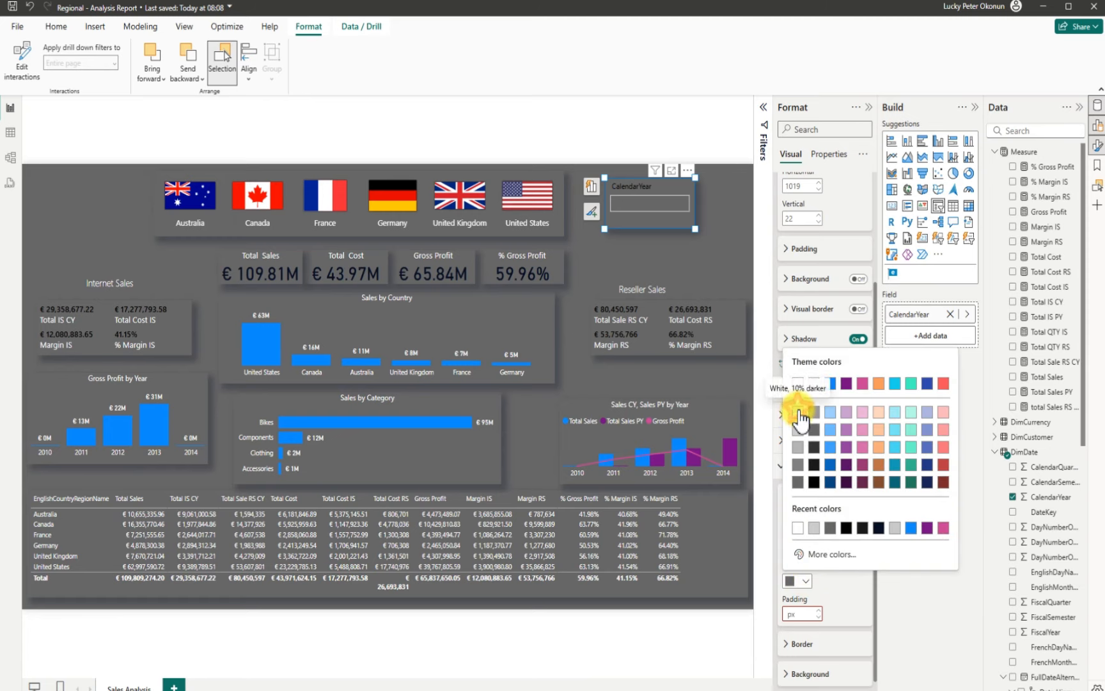
left_click(798, 412)
left_click(683, 206)
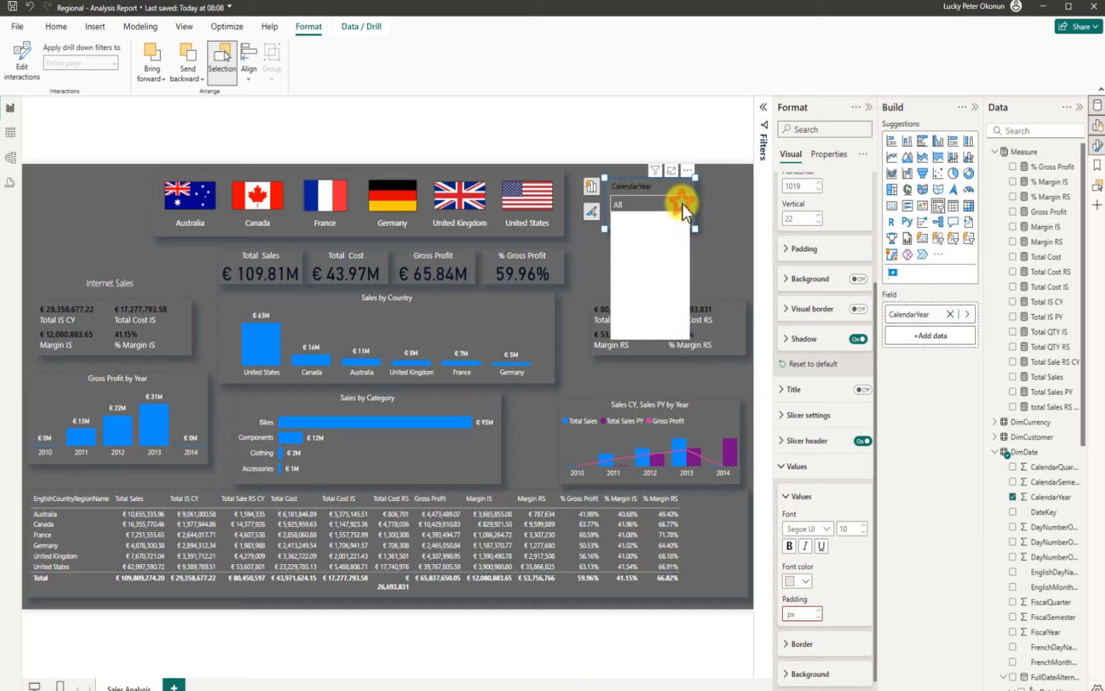
left_click(682, 206)
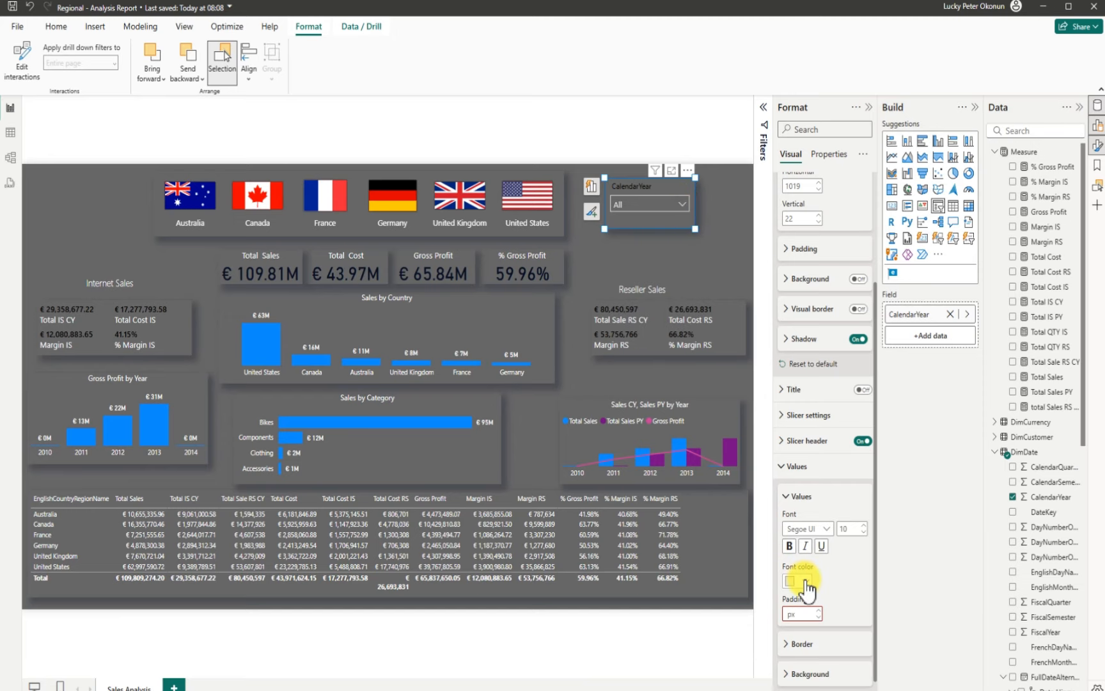
Change the font color of the slicer's values to the next darker gray shade, check the dropdown list and deselect the slicer
left_click(803, 581)
left_click(797, 430)
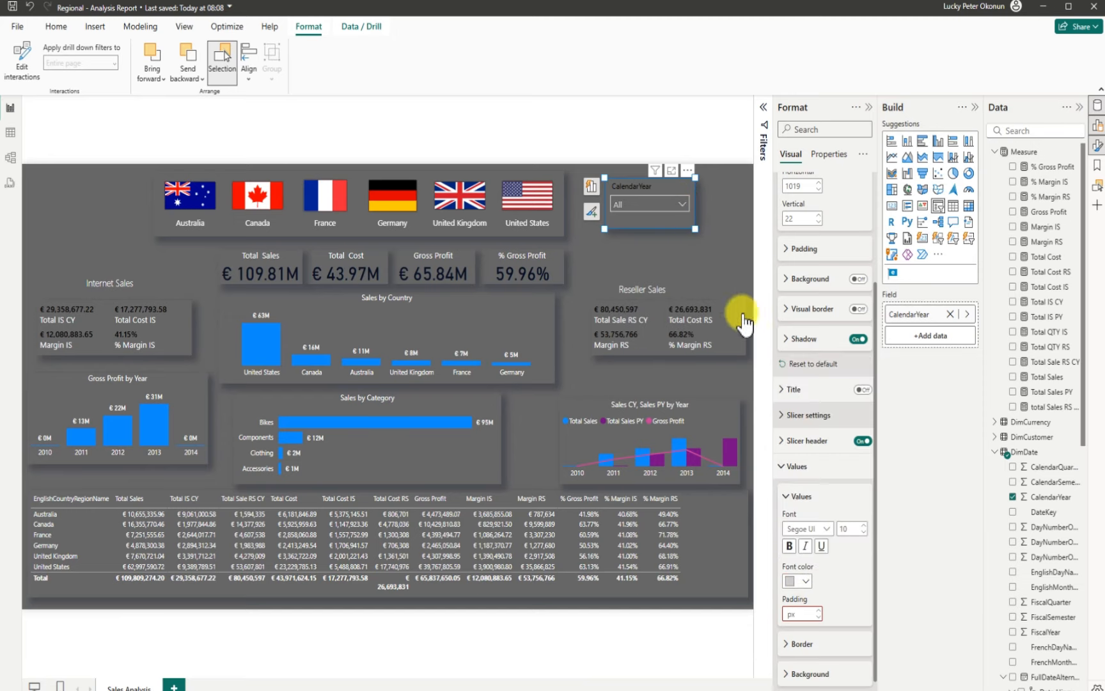
left_click(685, 207)
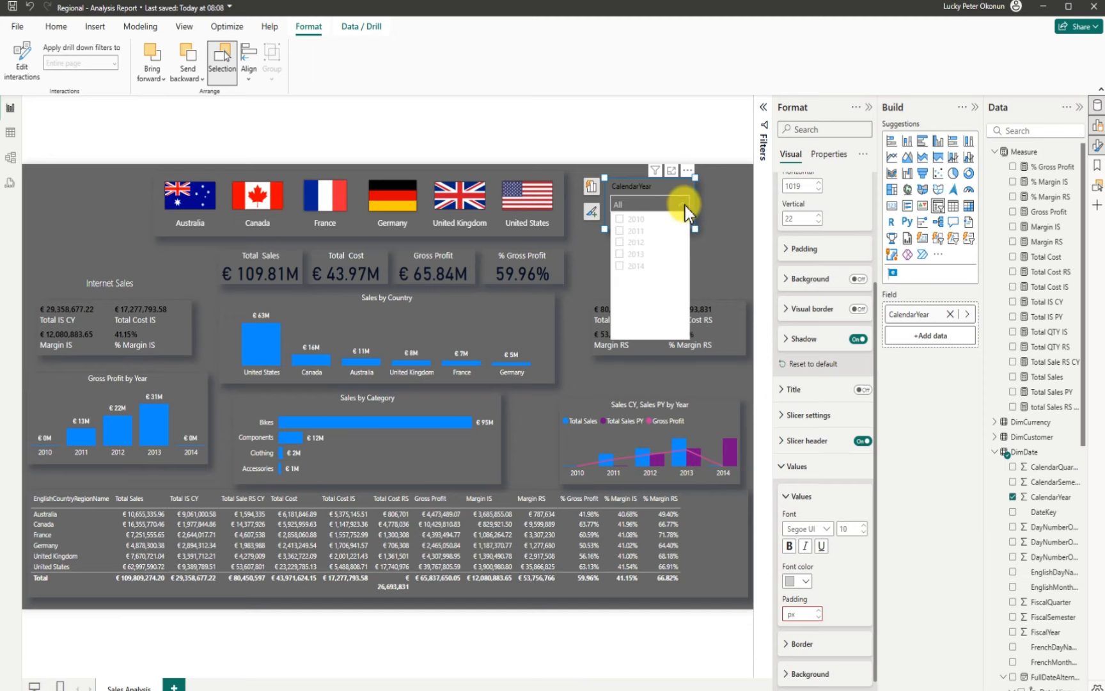
left_click(685, 207)
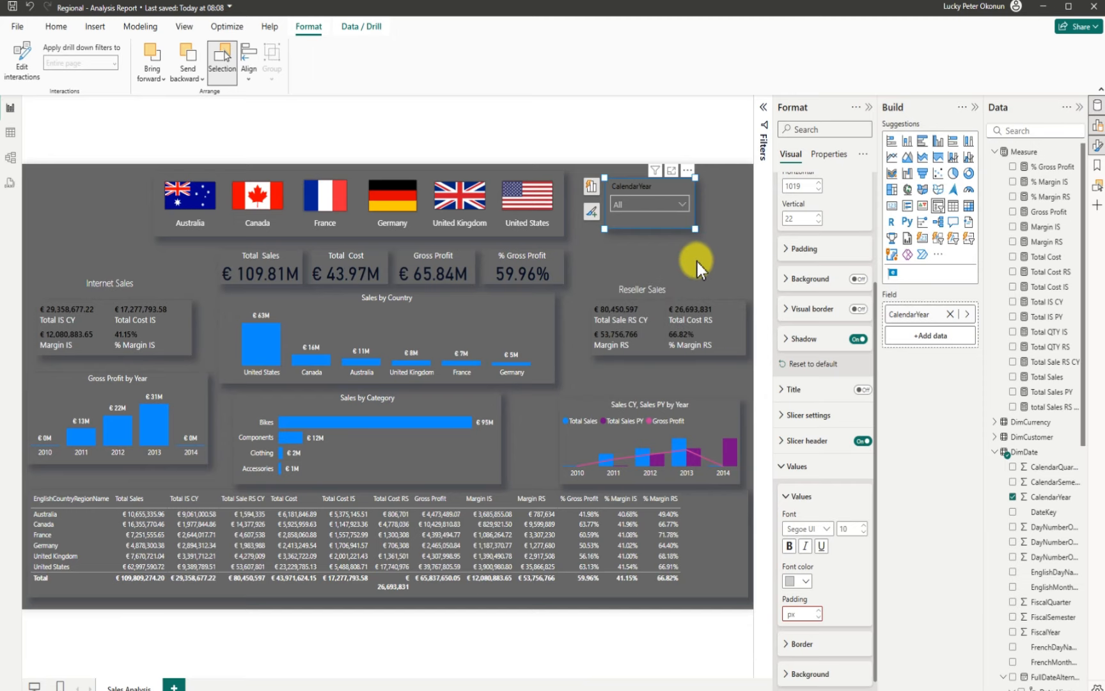
left_click(699, 261)
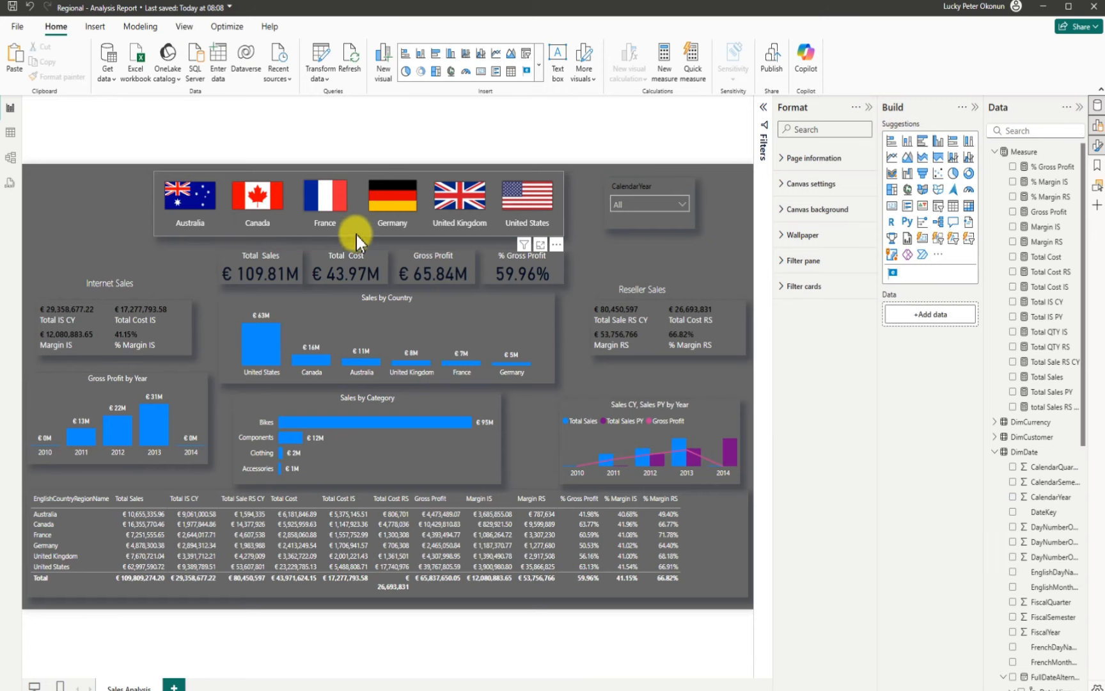
Move the country flag filter to the right and shift the CalendarYear slicer right to a horizontal position of about 1086
left_click_drag(376, 237, 379, 240)
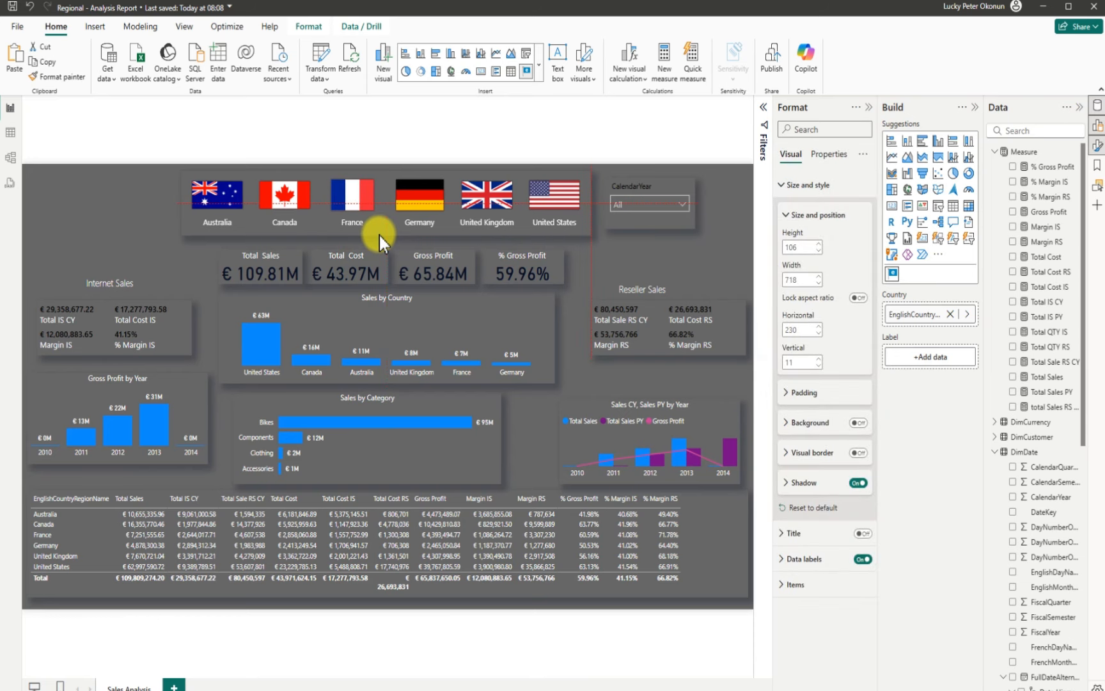
left_click_drag(633, 226, 674, 231)
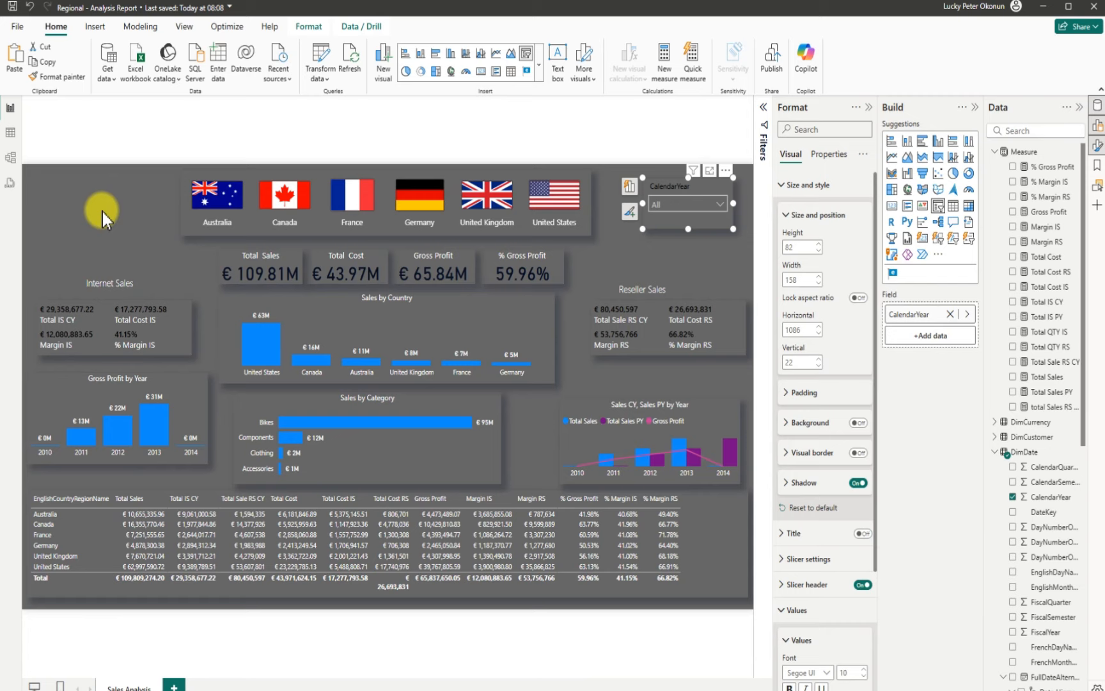
left_click(607, 219)
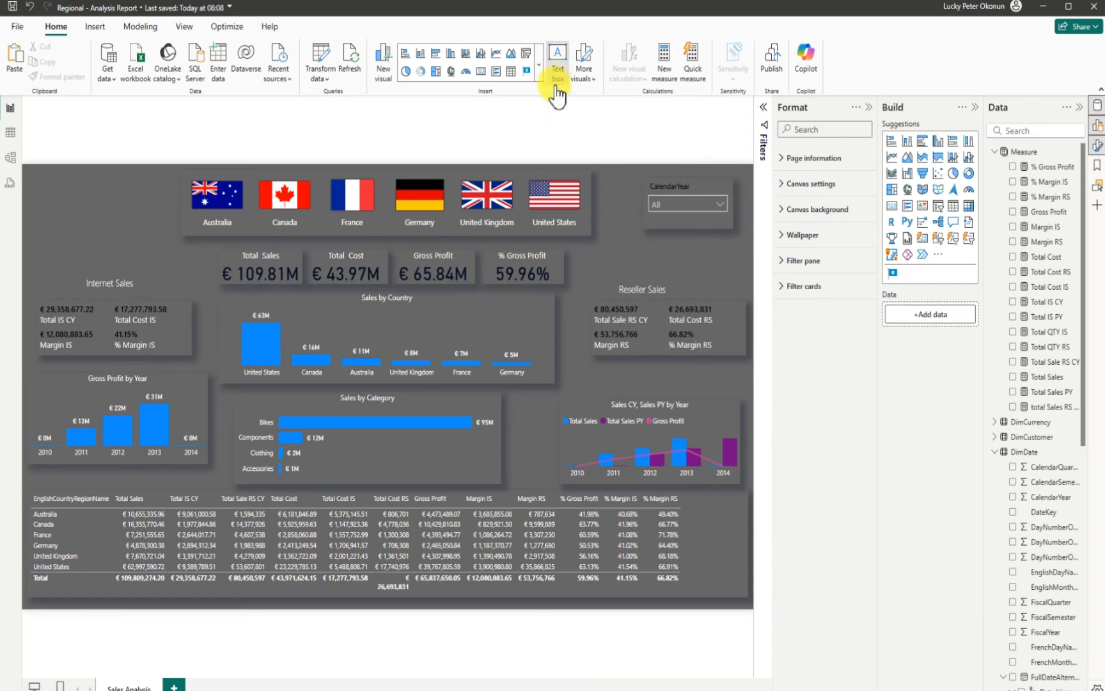
Add a text box about 163 wide and 76 high to the left of the country flags, reading "Regional Sales Analysis"
left_click(556, 82)
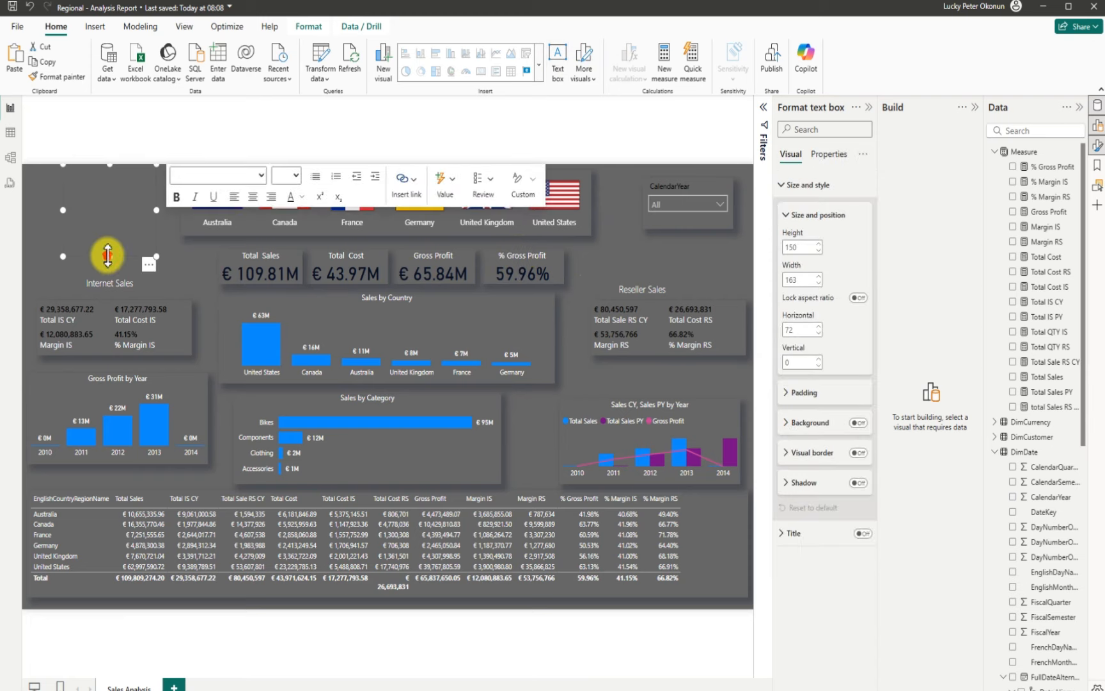
left_click_drag(112, 226, 113, 211)
left_click(106, 198)
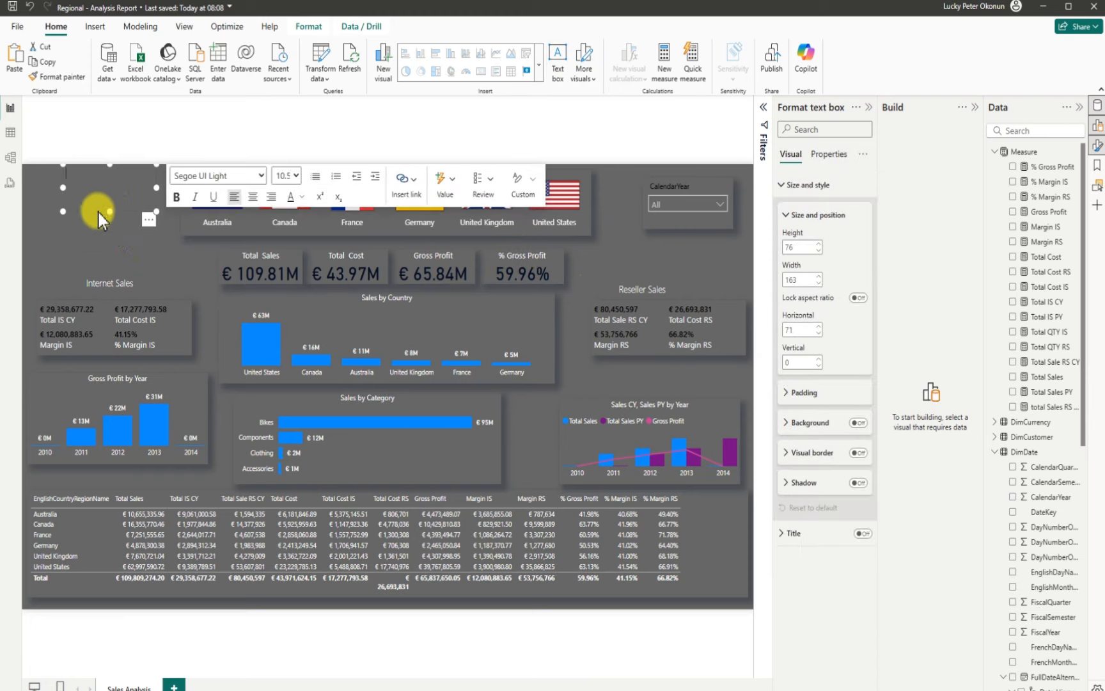
left_click_drag(121, 210, 111, 233)
left_click(111, 232)
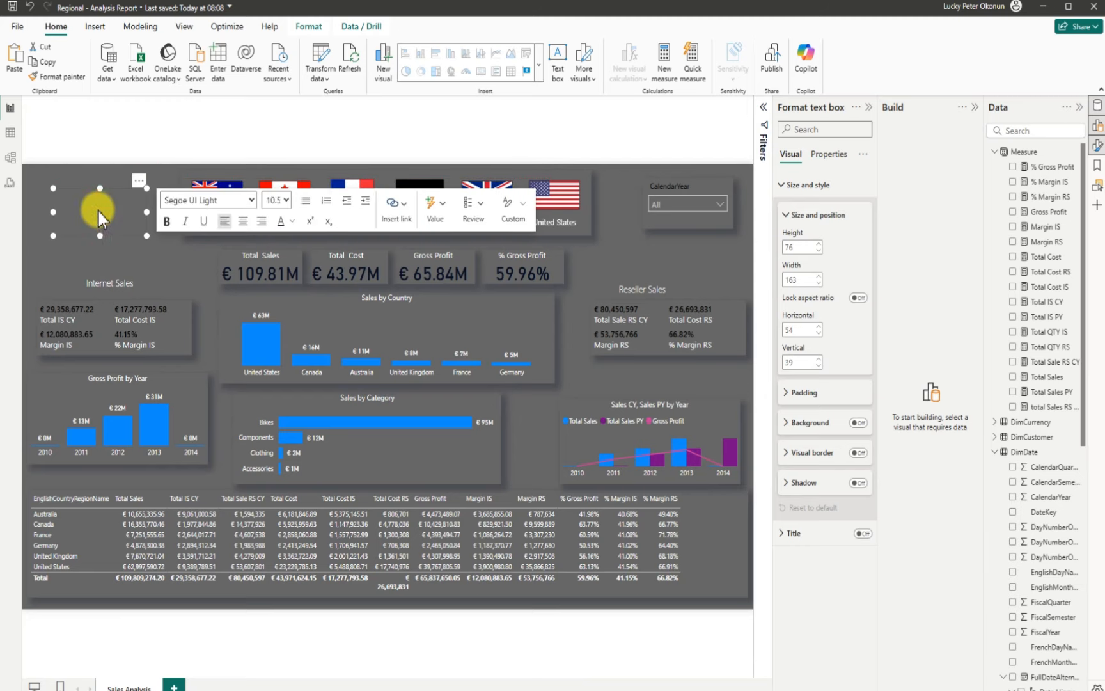
type("Regional Sales An")
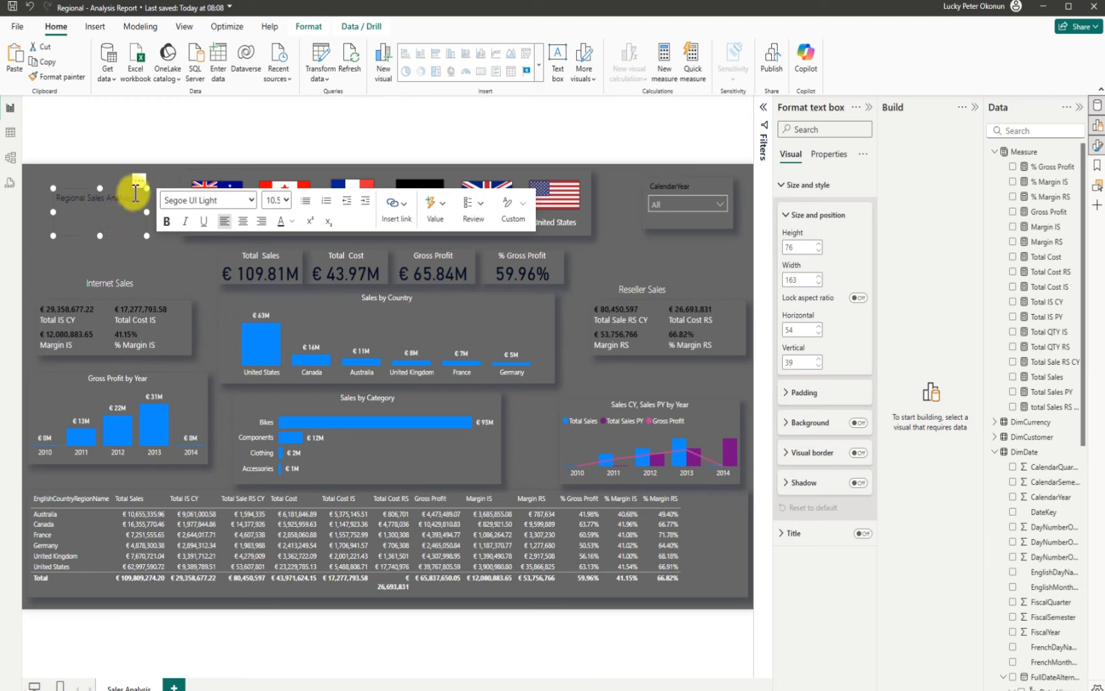
Center the "Regional Sales Analysis" title text and color it white
left_click_drag(132, 198, 53, 199)
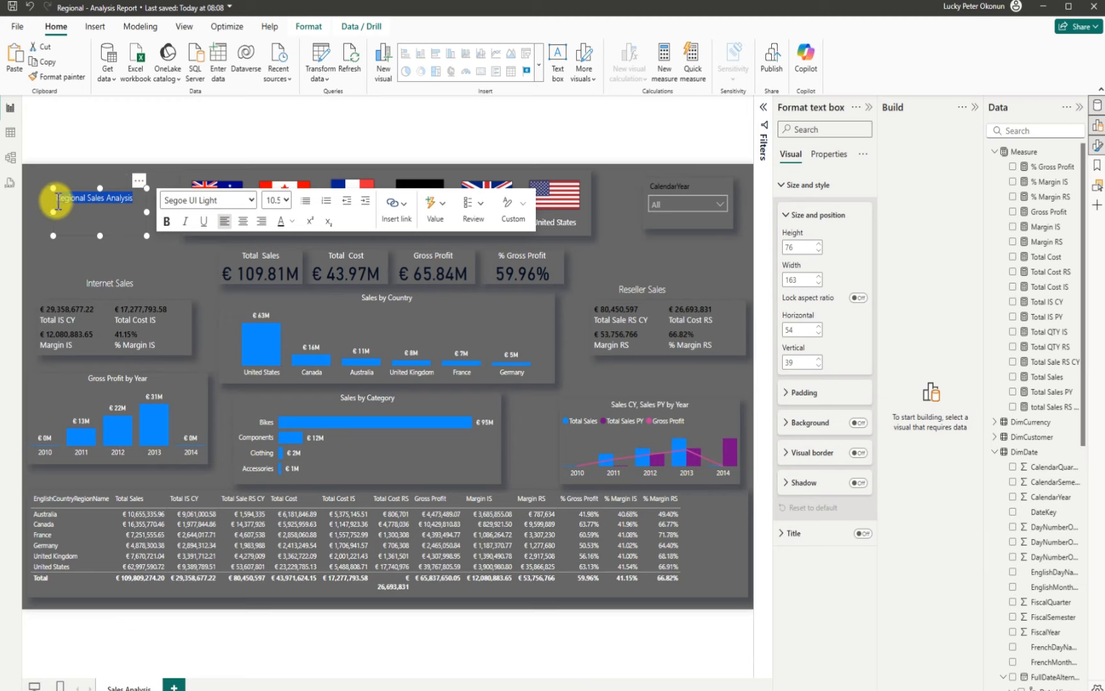
left_click(243, 221)
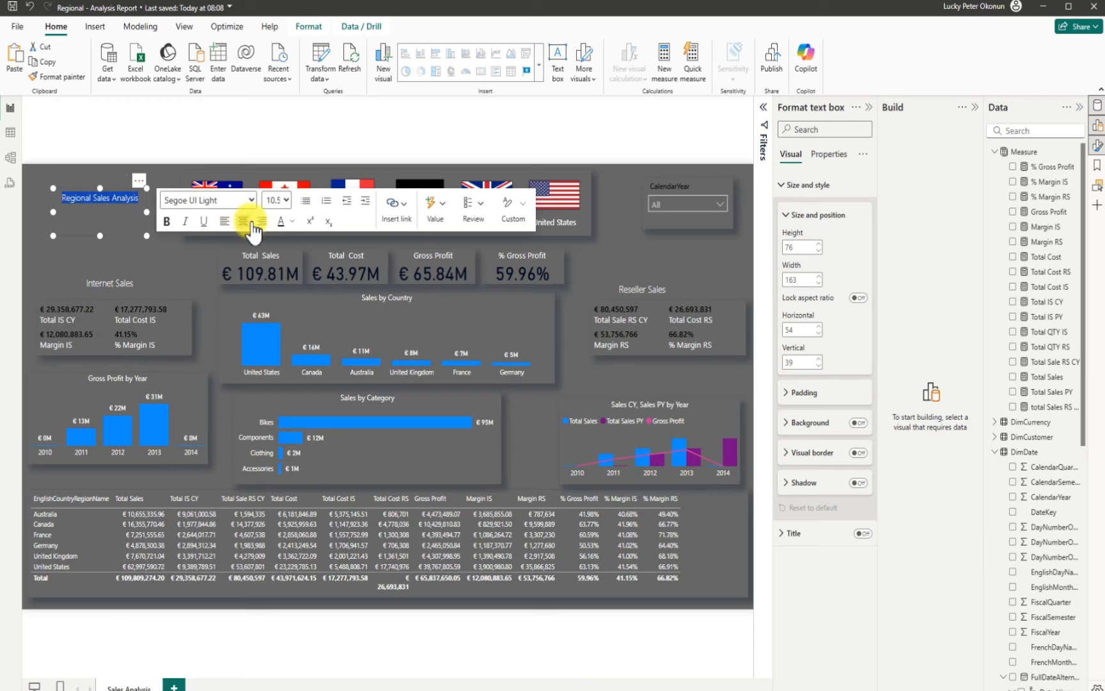
left_click(291, 221)
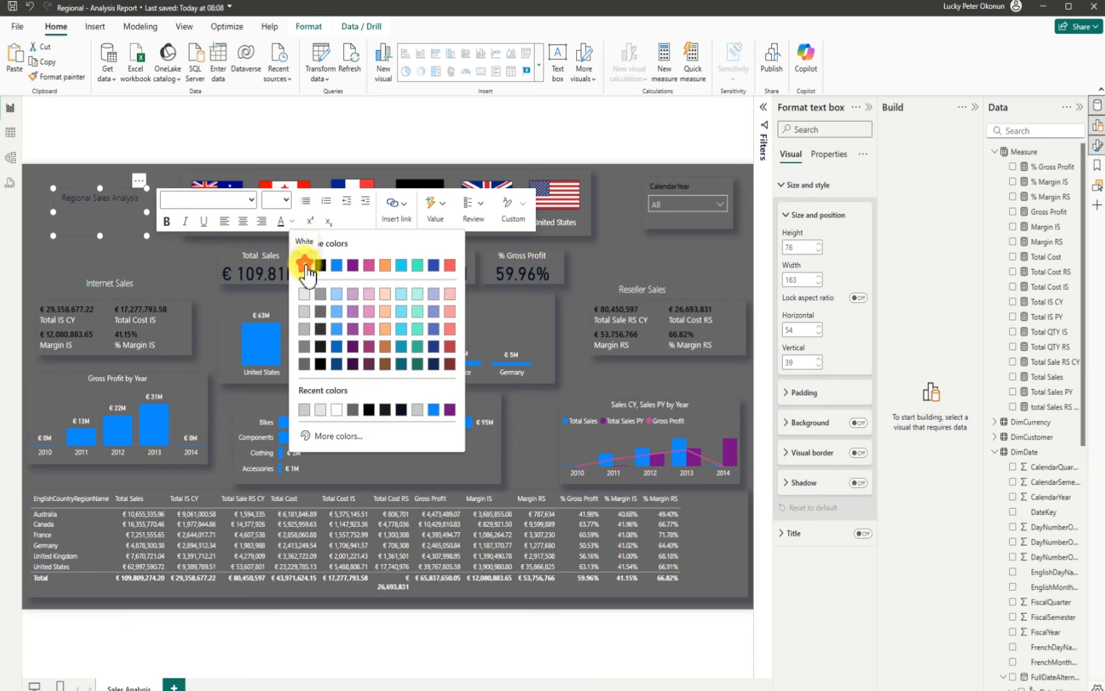
left_click(301, 263)
Resize the title text box to about 191 wide and 42 high, and set its font size to 14
left_click_drag(100, 236, 105, 213)
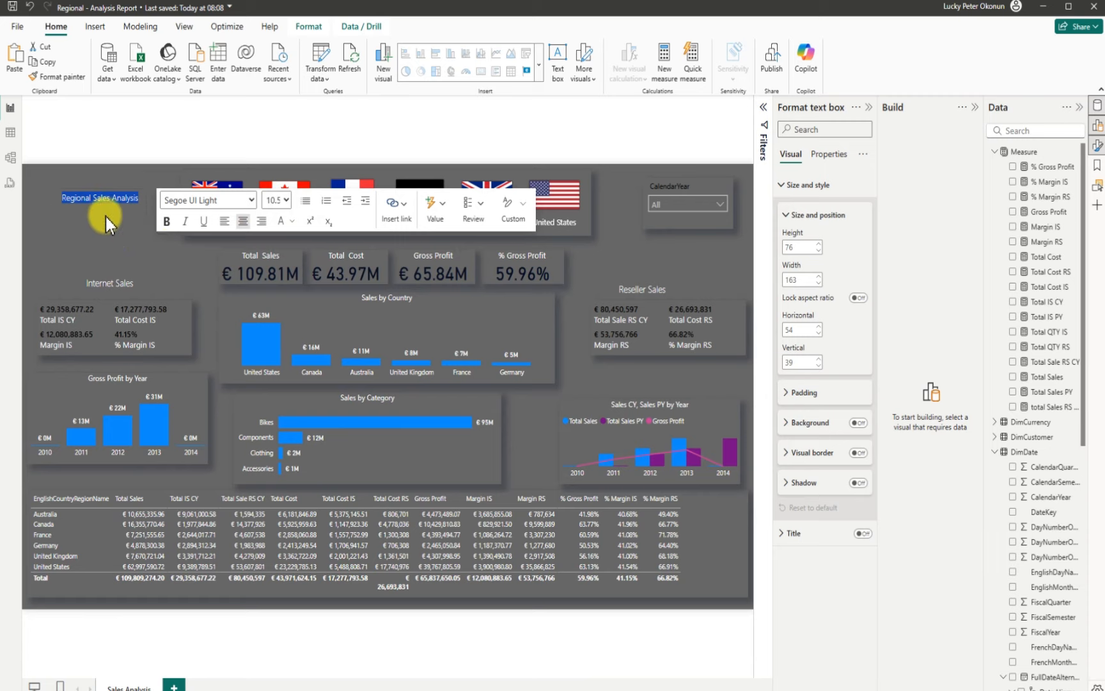
left_click(285, 200)
left_click(271, 305)
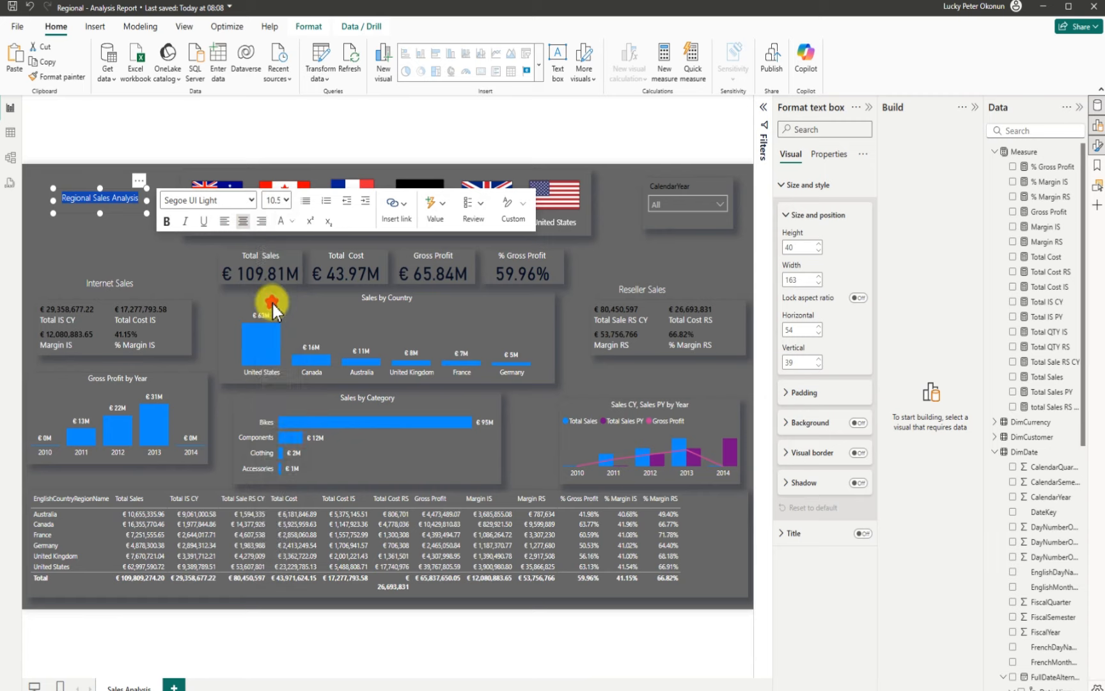
left_click_drag(57, 217, 40, 214)
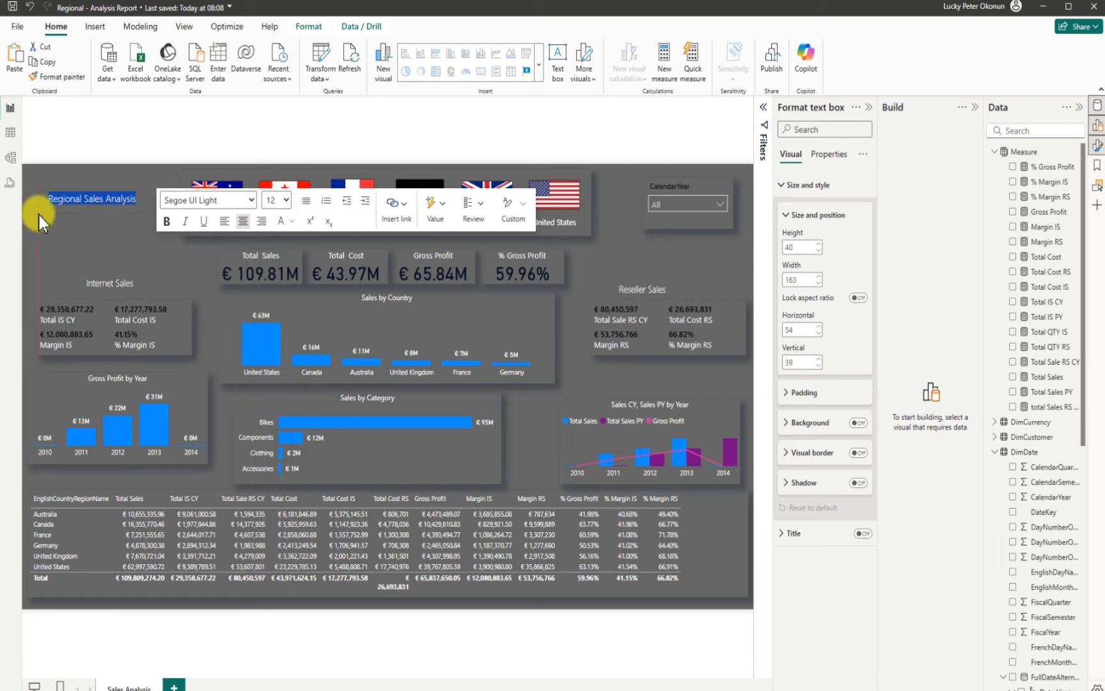
left_click(284, 200)
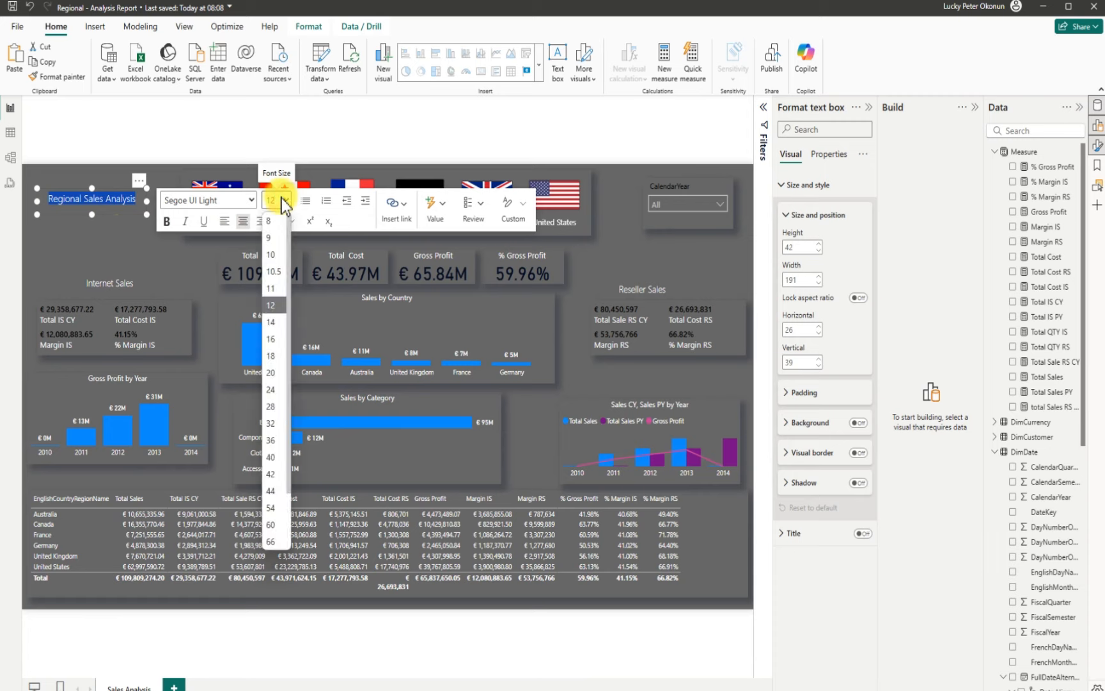
left_click(273, 323)
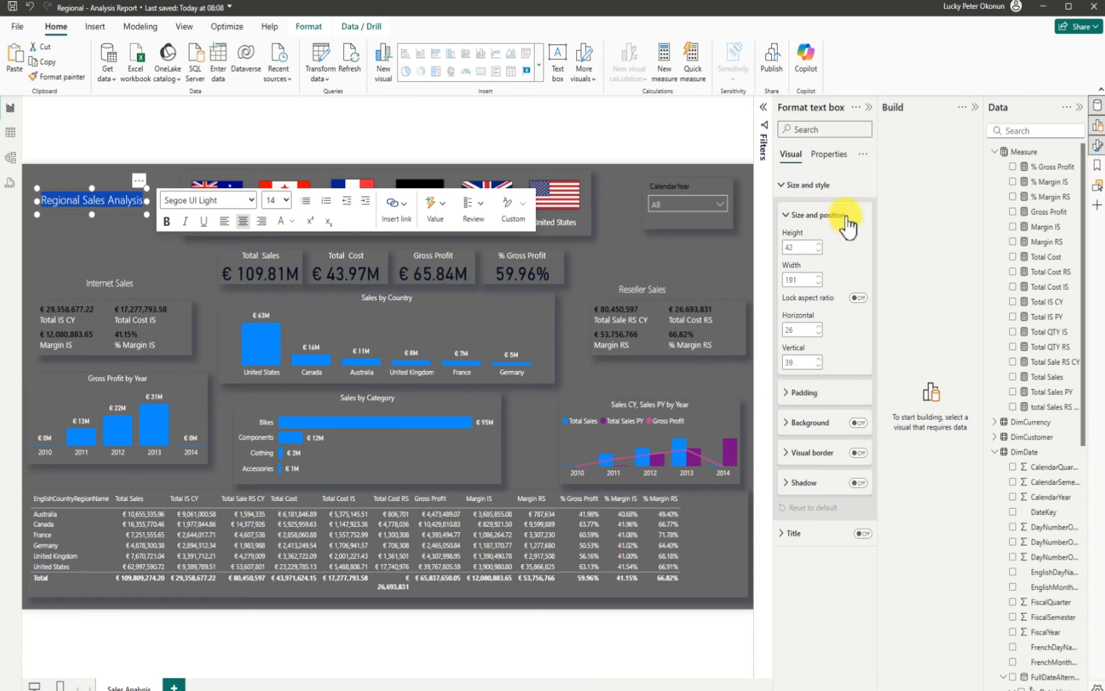
Turn on the shadow for the "Regional Sales Analysis" text box and deselect it
left_click(857, 483)
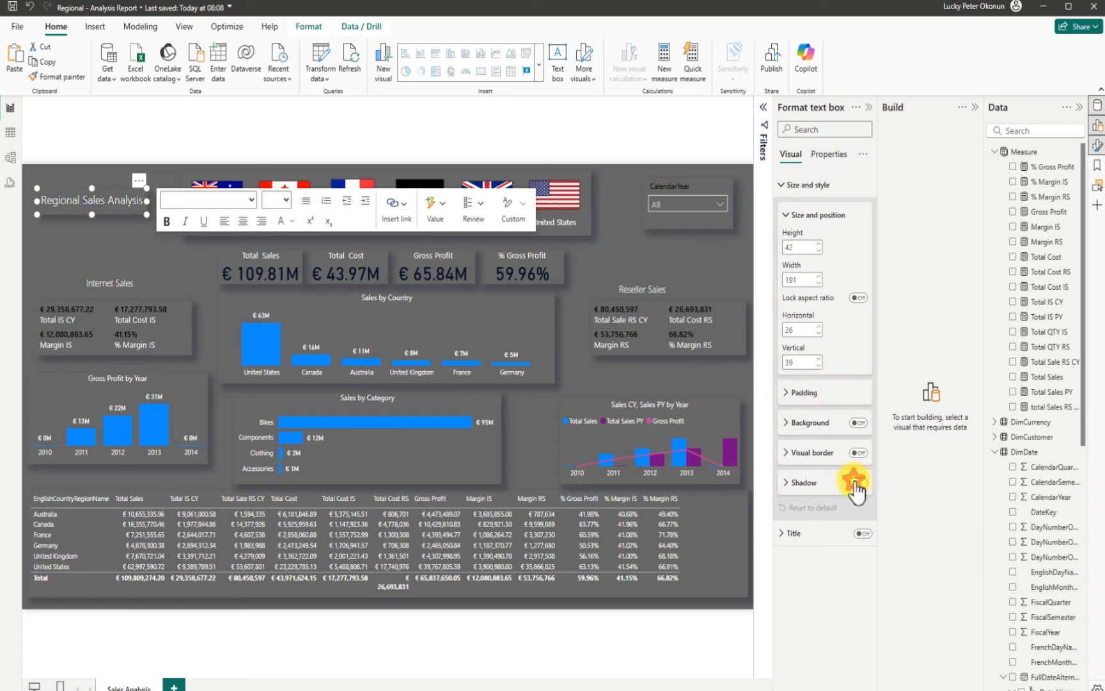
left_click(620, 248)
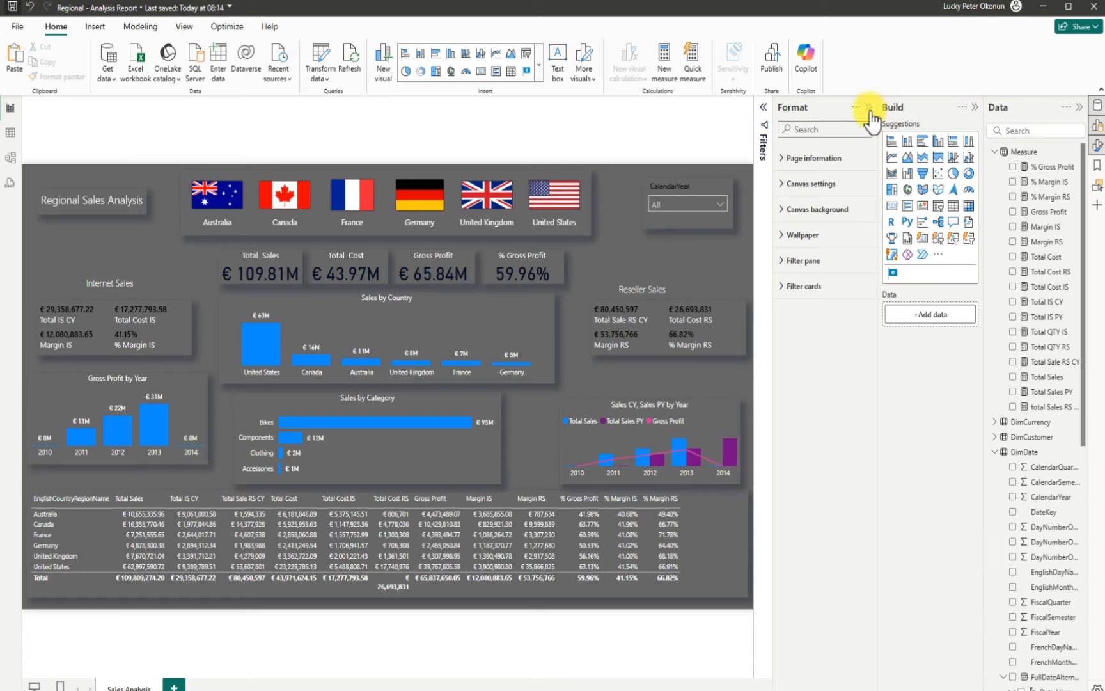
Collapse the Format, Build and Data panes to enlarge the report page
left_click(868, 109)
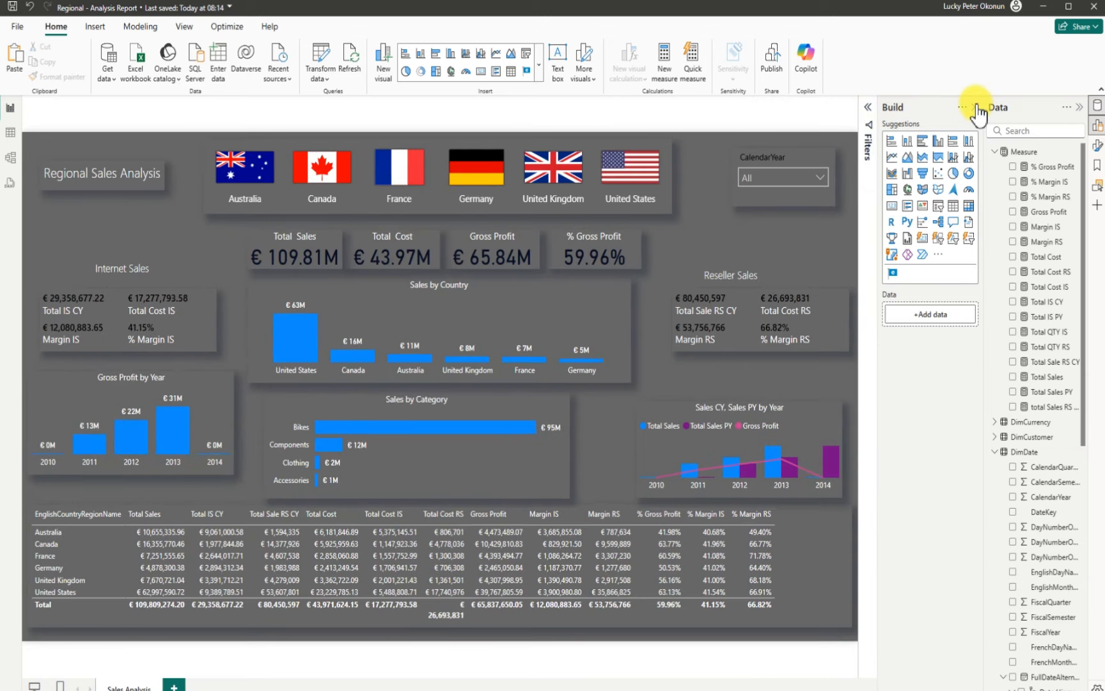
left_click(976, 108)
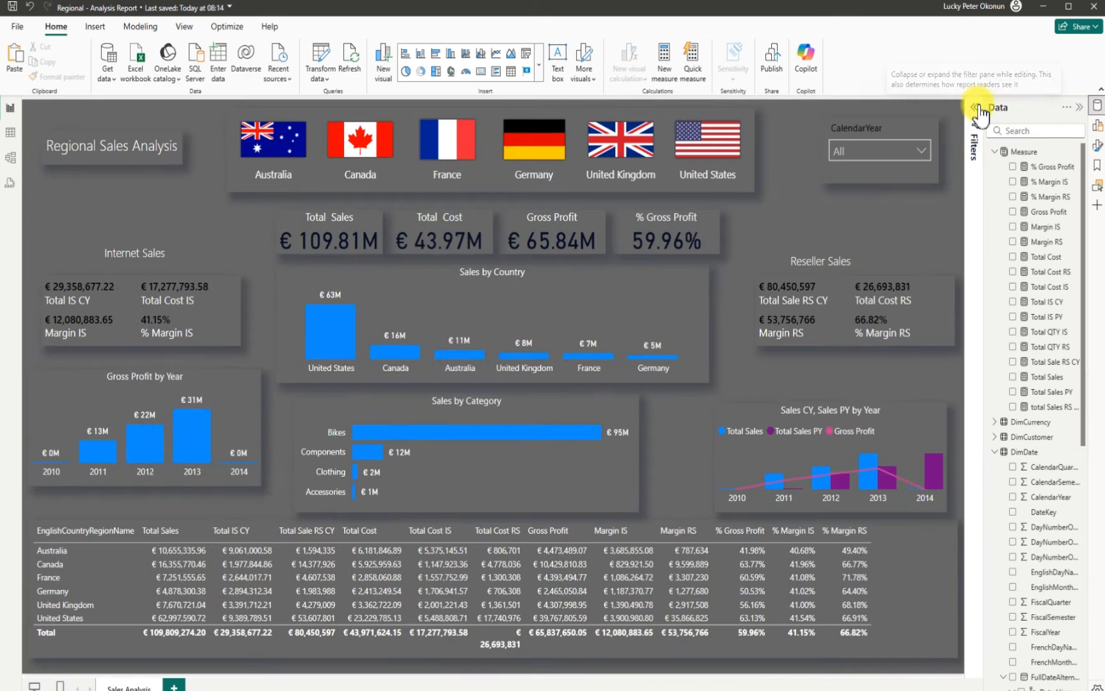
left_click(1079, 107)
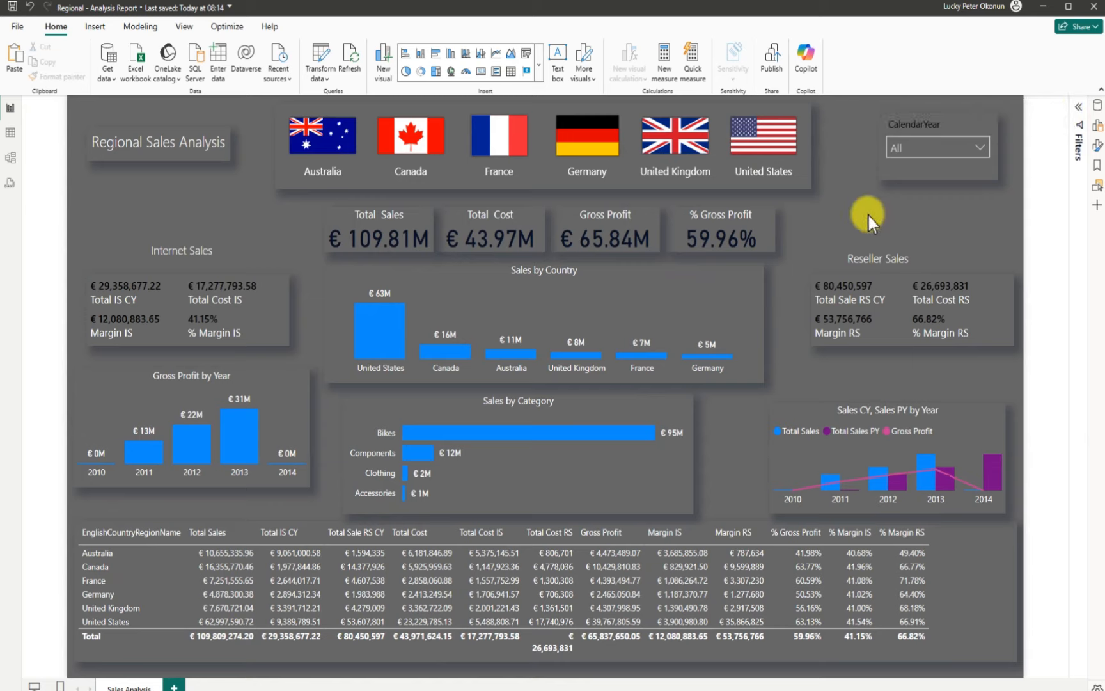
Test the flag filter with United States and United Kingdom, clear the country selection and deselect the visual
left_click(741, 147)
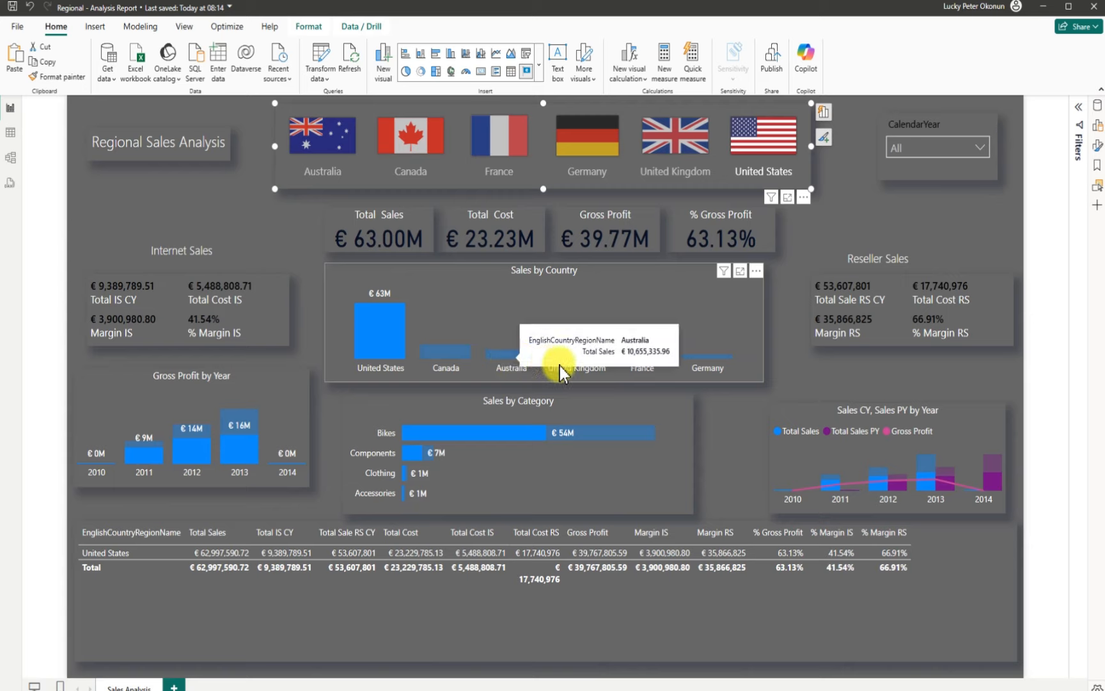
left_click(672, 162)
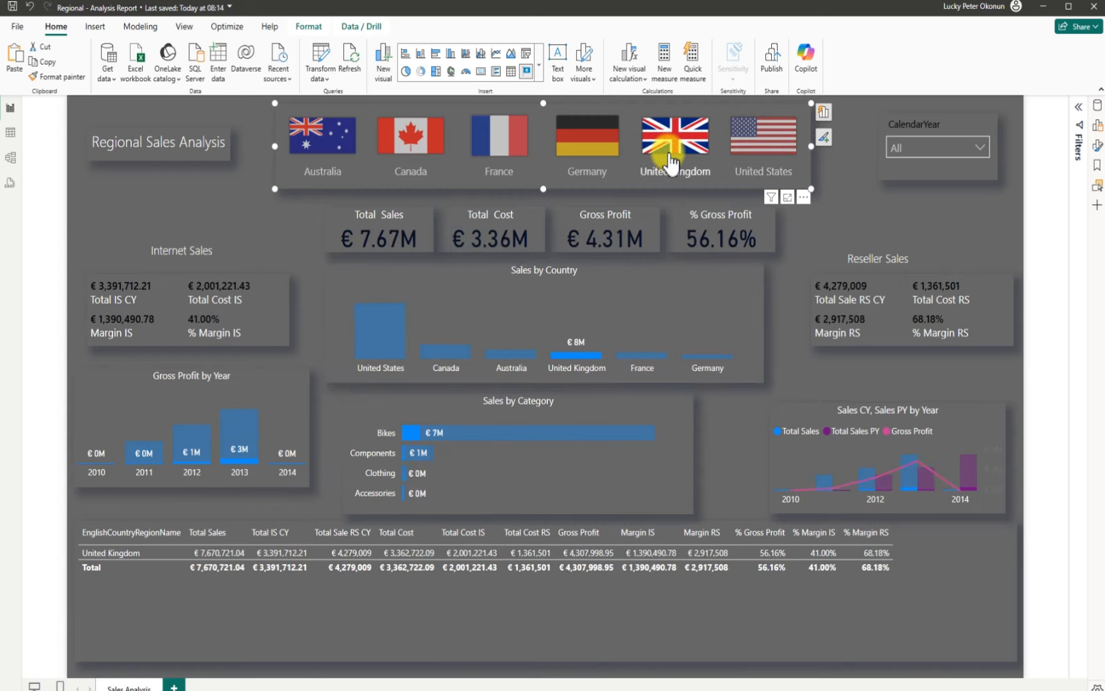
mouse_move(572, 366)
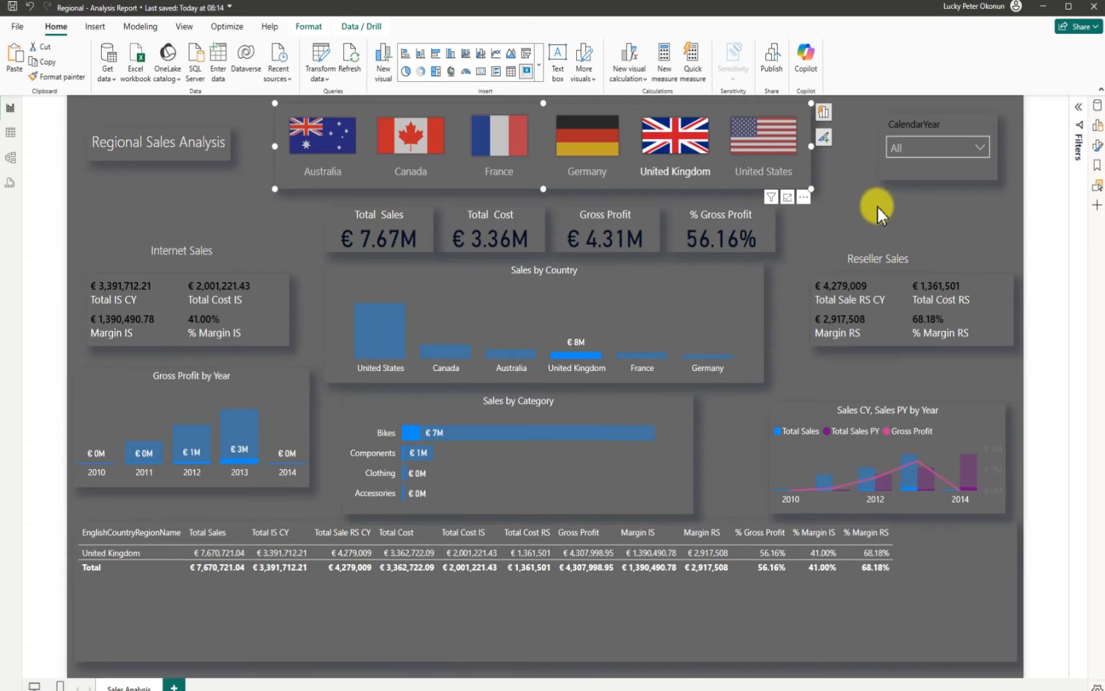
left_click(677, 153)
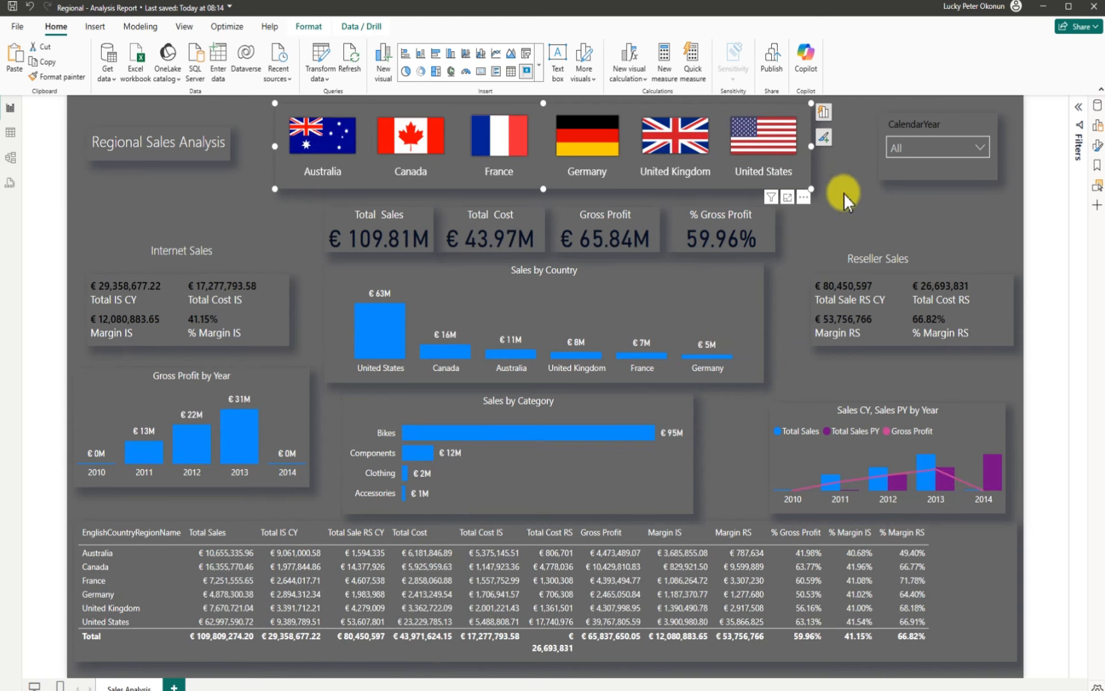
left_click(861, 202)
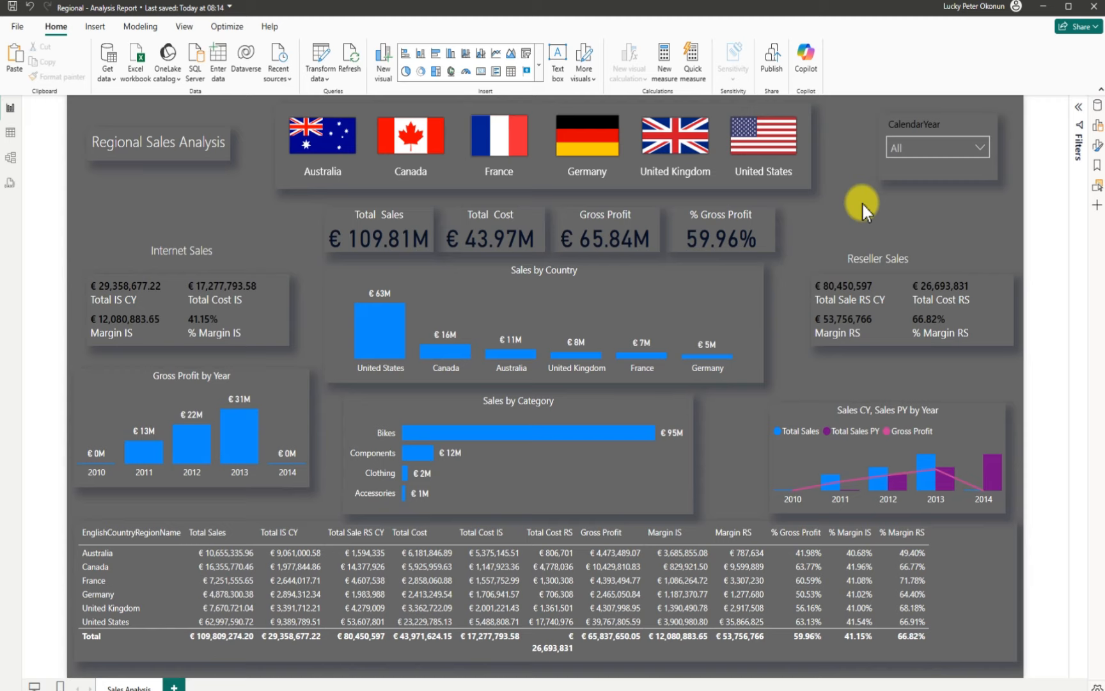
Set the CalendarYear slicer's header font color to white, deselect the slicer and collapse its formatting options
left_click(888, 127)
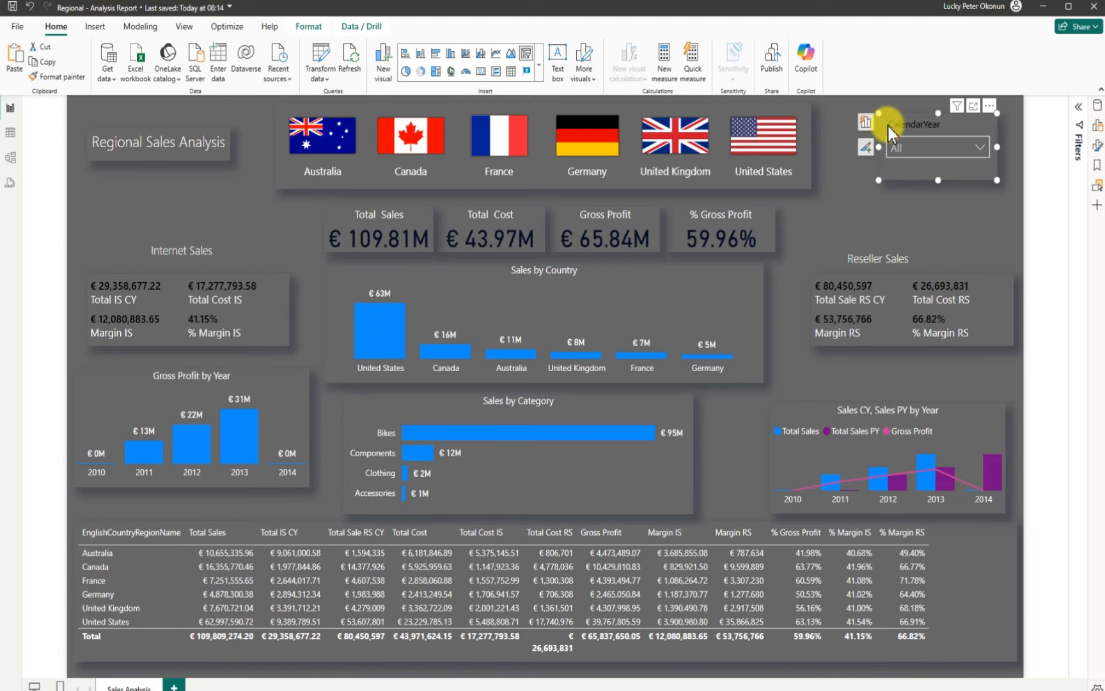
left_click(991, 106)
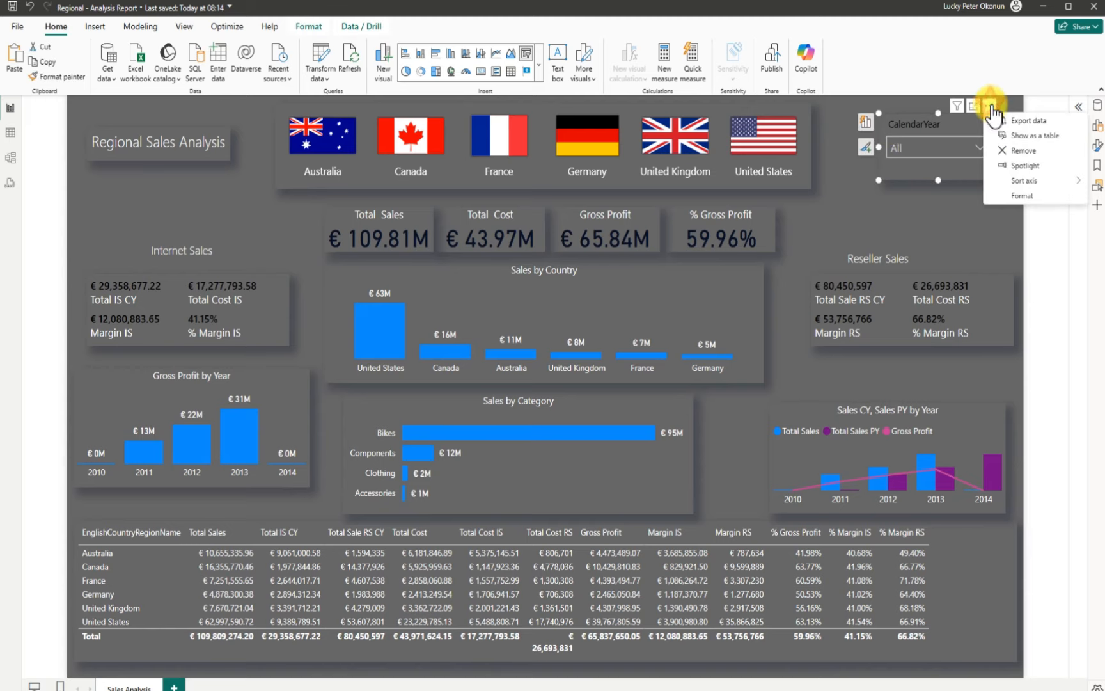
left_click(1027, 195)
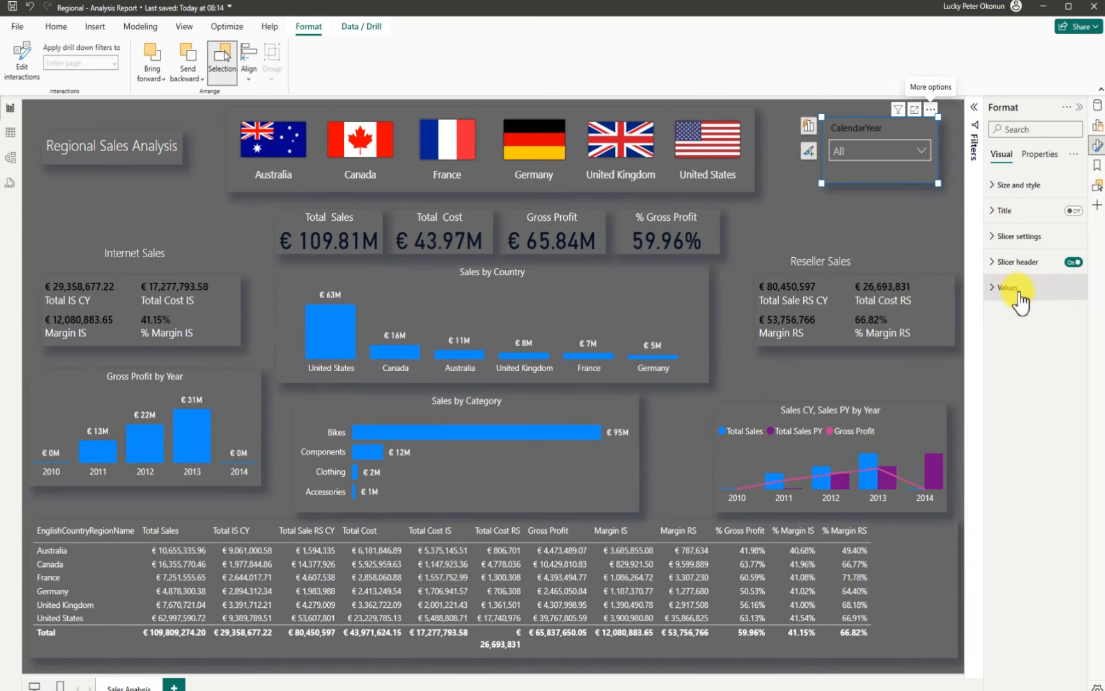
left_click(990, 261)
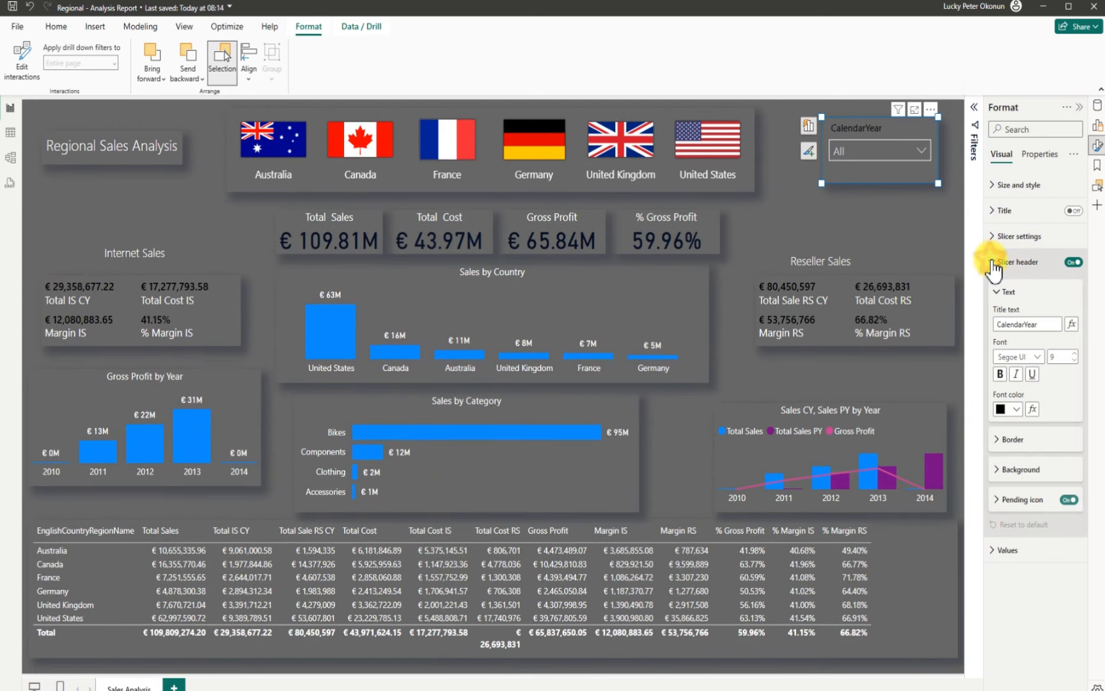
left_click(1017, 409)
left_click(934, 453)
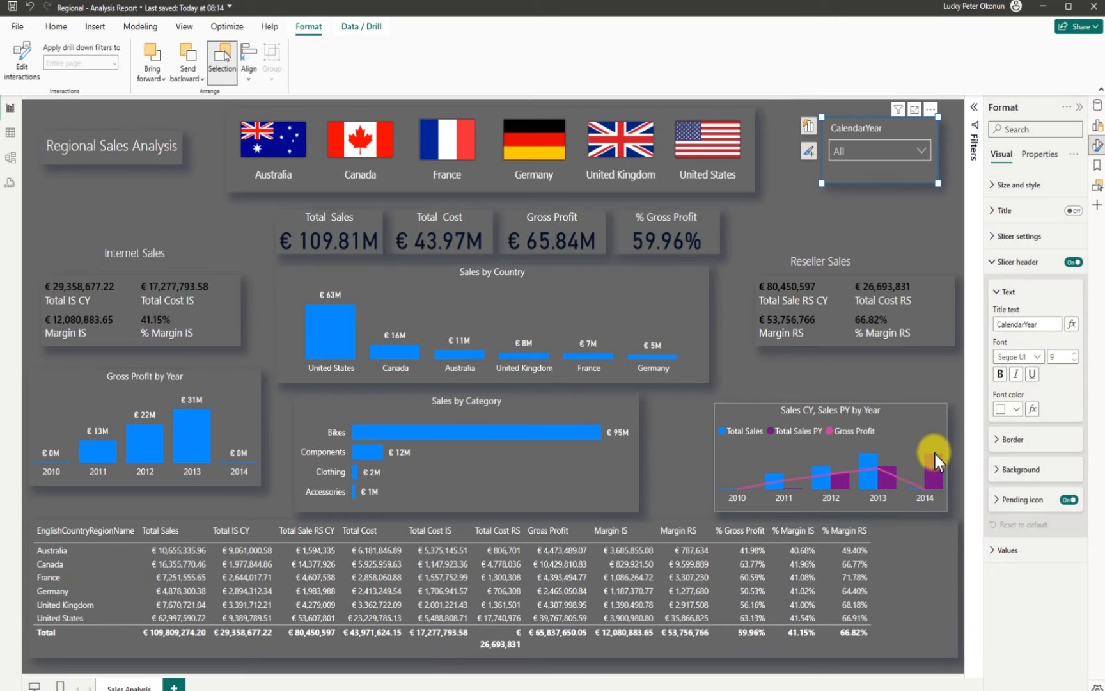
left_click(959, 223)
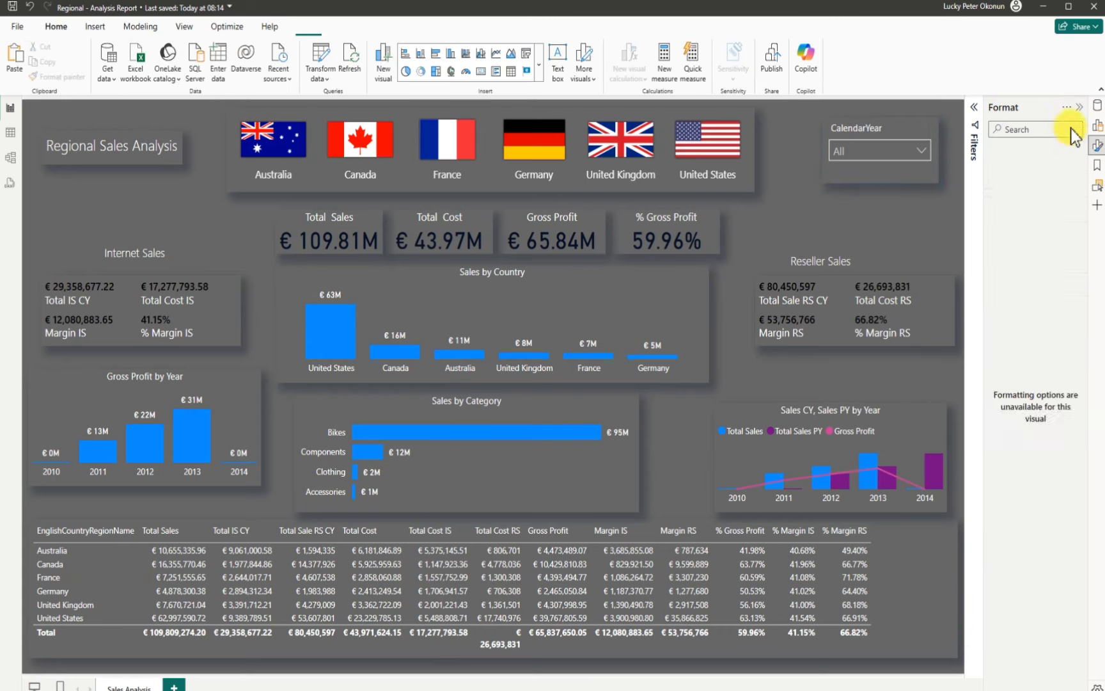
left_click(1079, 104)
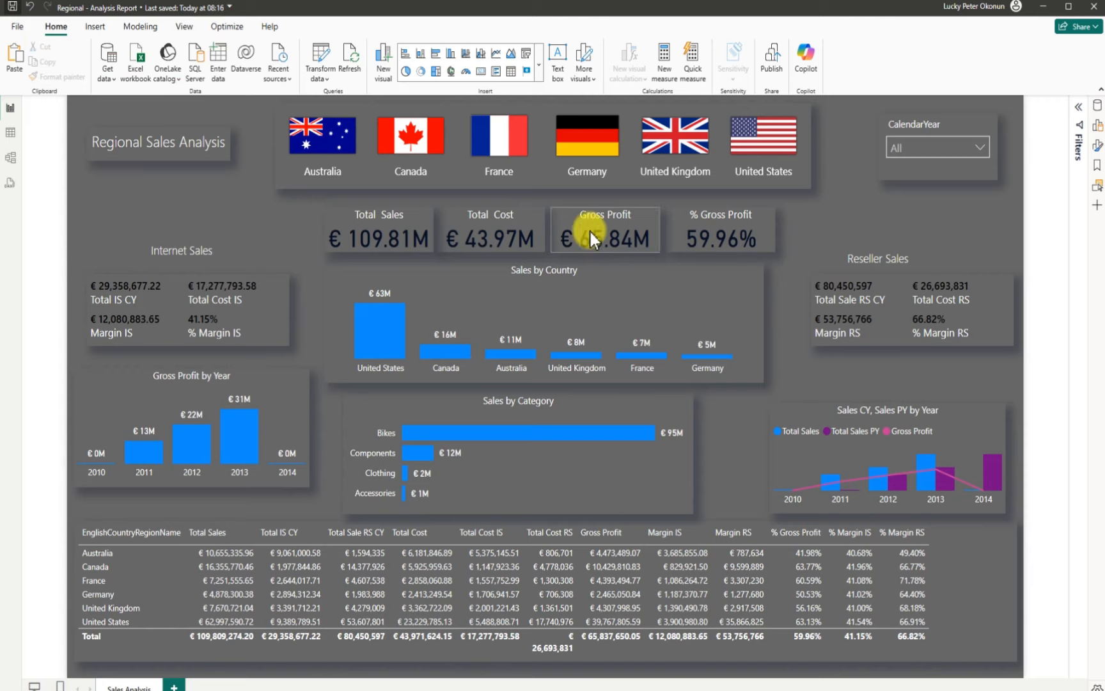
Color the callout values of the Total Sales, Total Cost, Gross Profit and % Gross Profit cards red
left_click(346, 220)
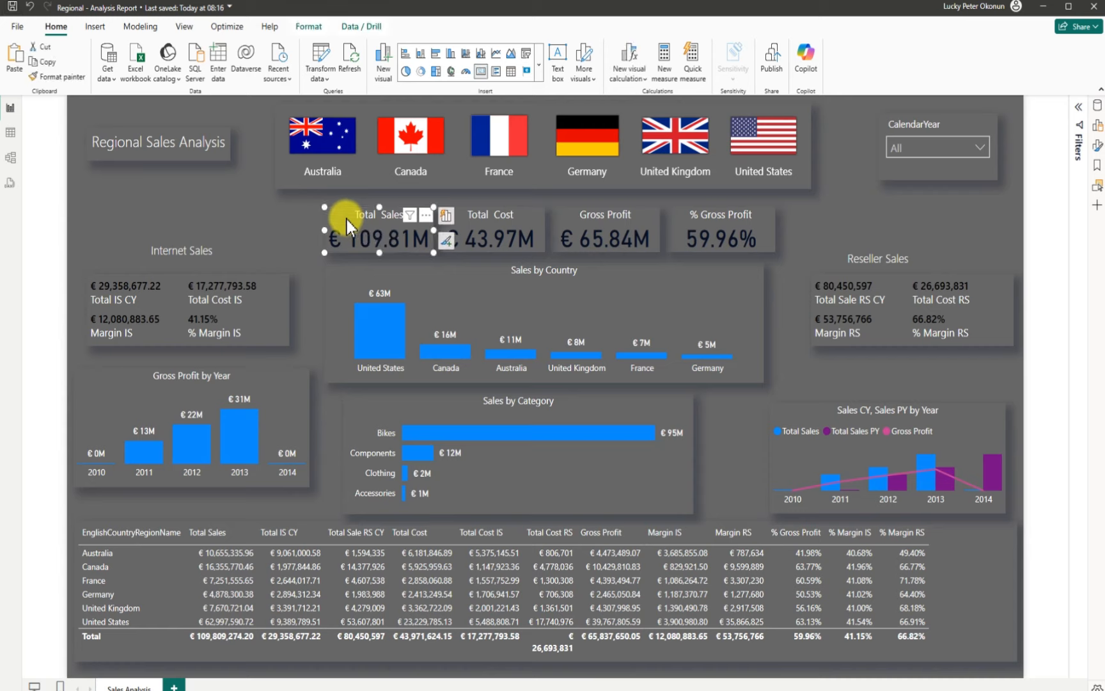
left_click(461, 217, "ctrl")
left_click(566, 224, "ctrl")
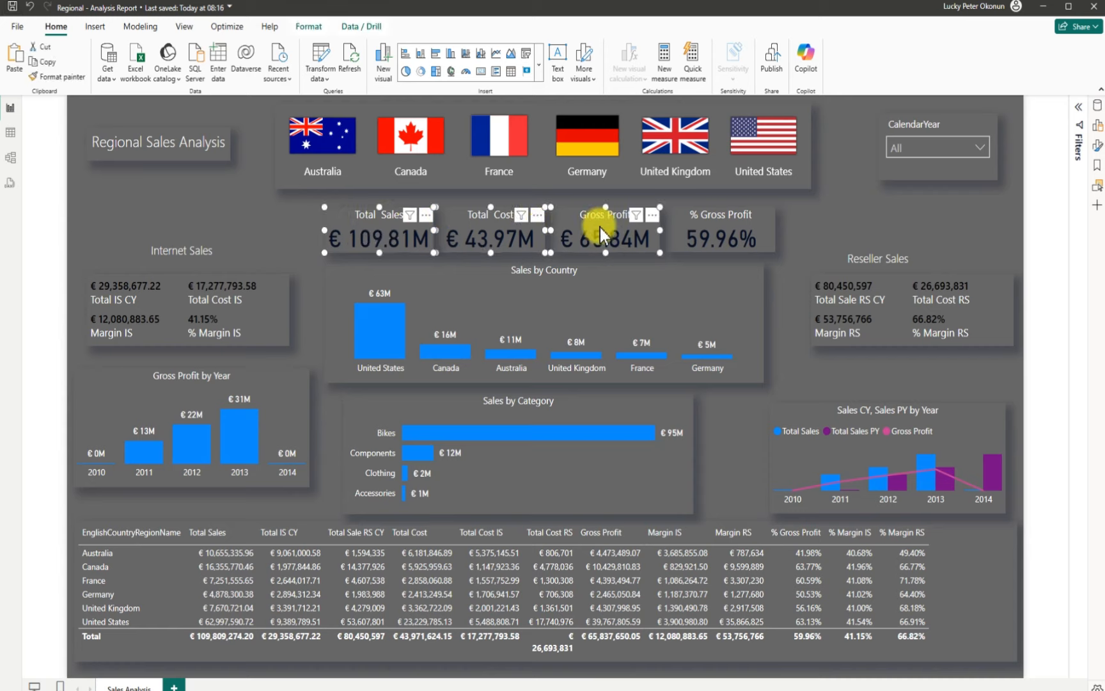
left_click(681, 221, "ctrl")
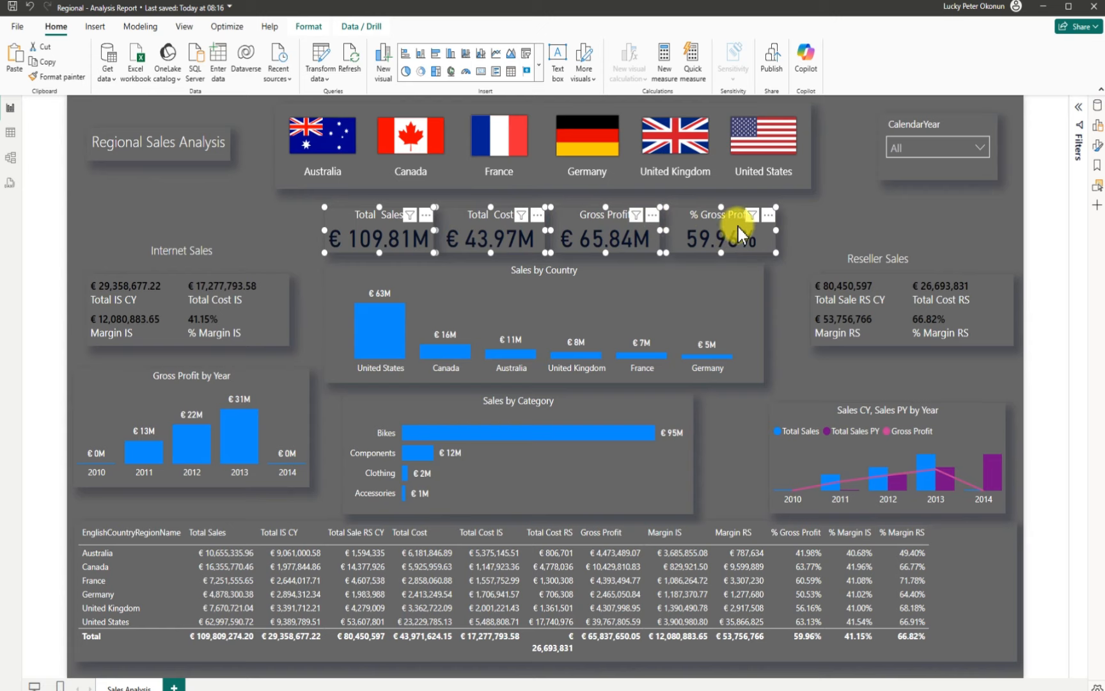
left_click(768, 215)
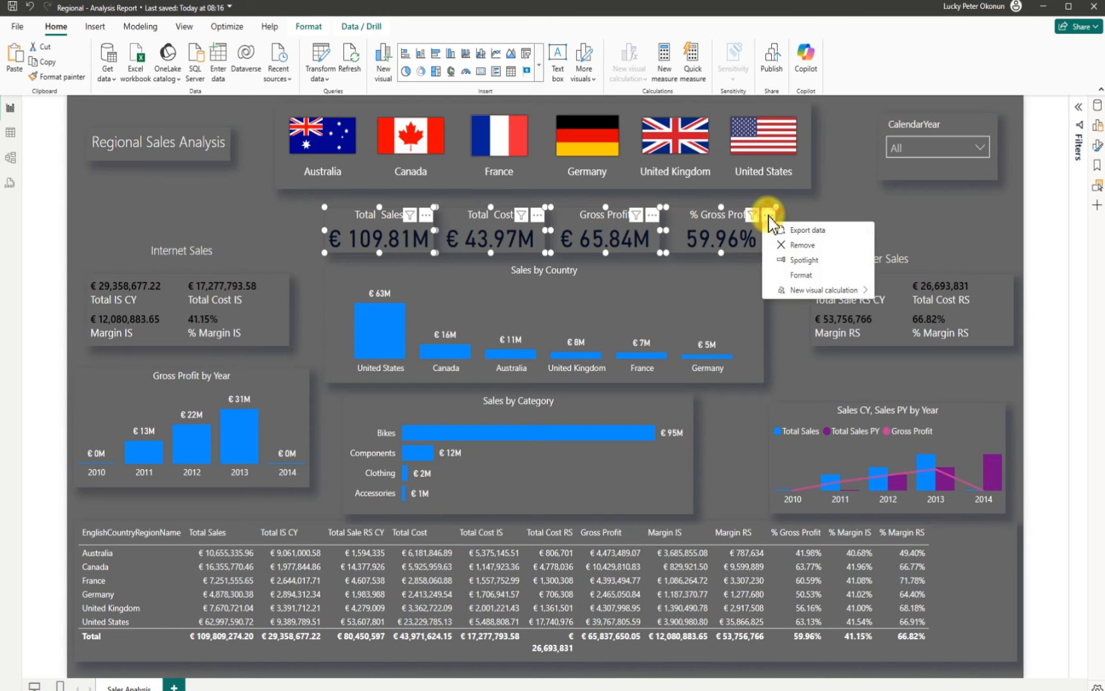
left_click(798, 274)
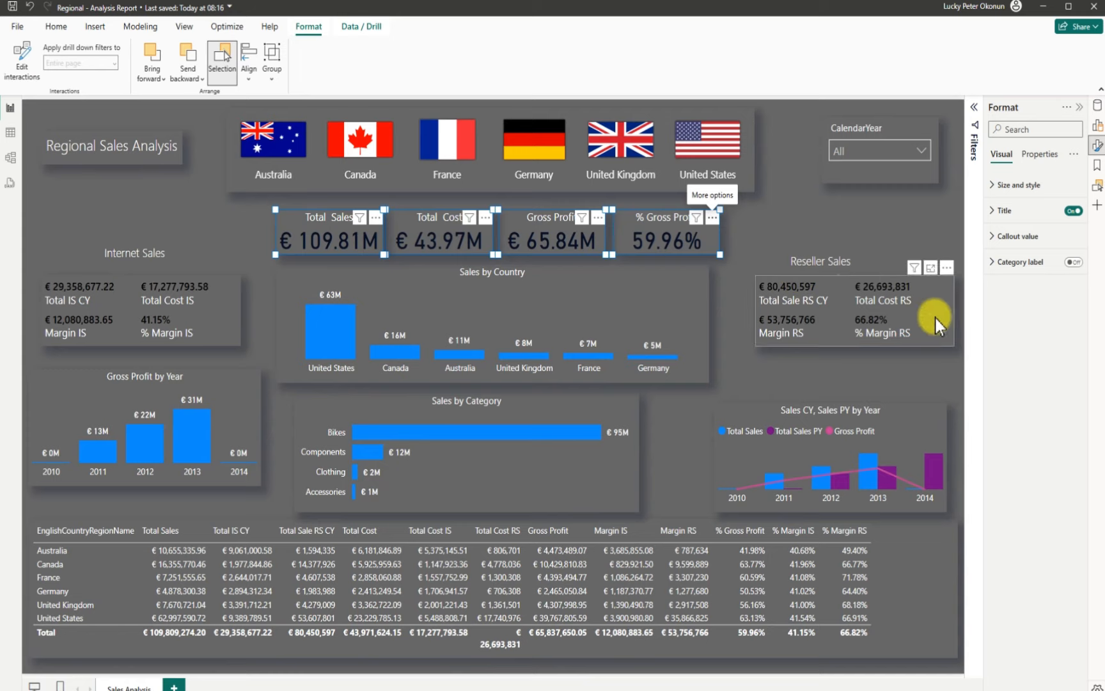
left_click(995, 236)
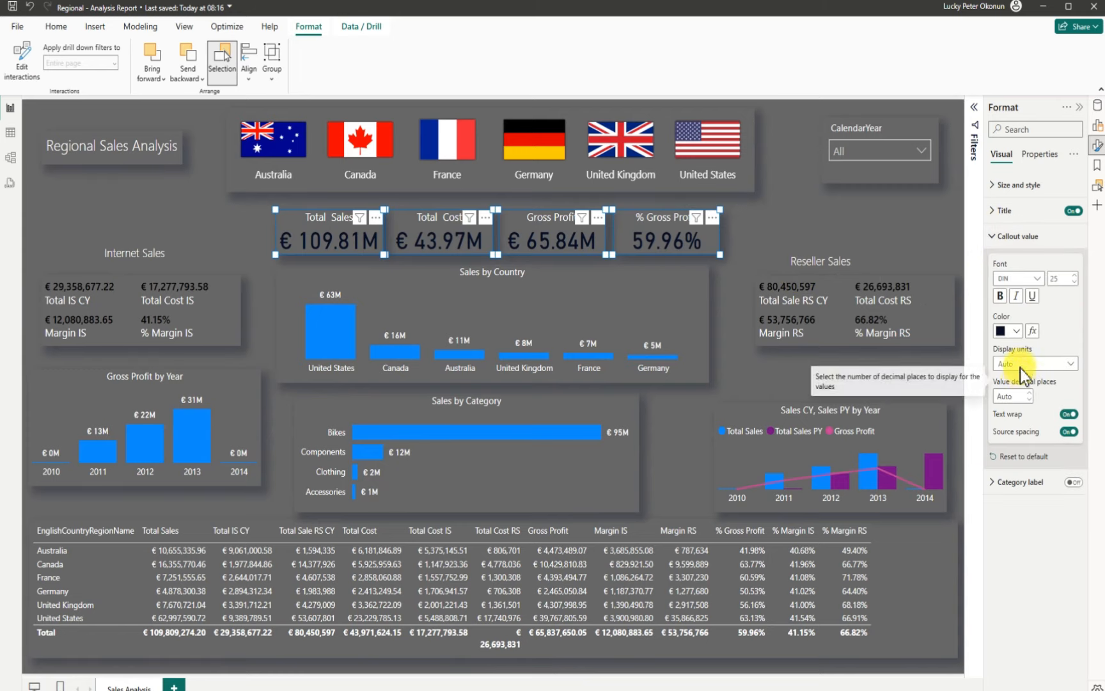
left_click(1016, 331)
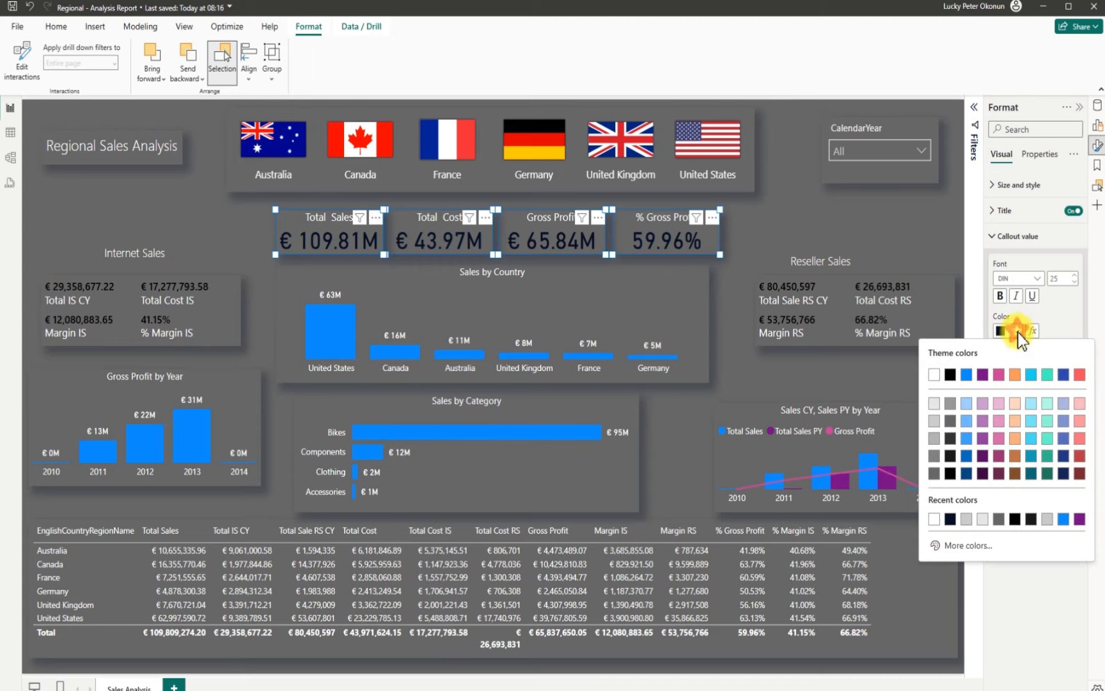
left_click(1079, 457)
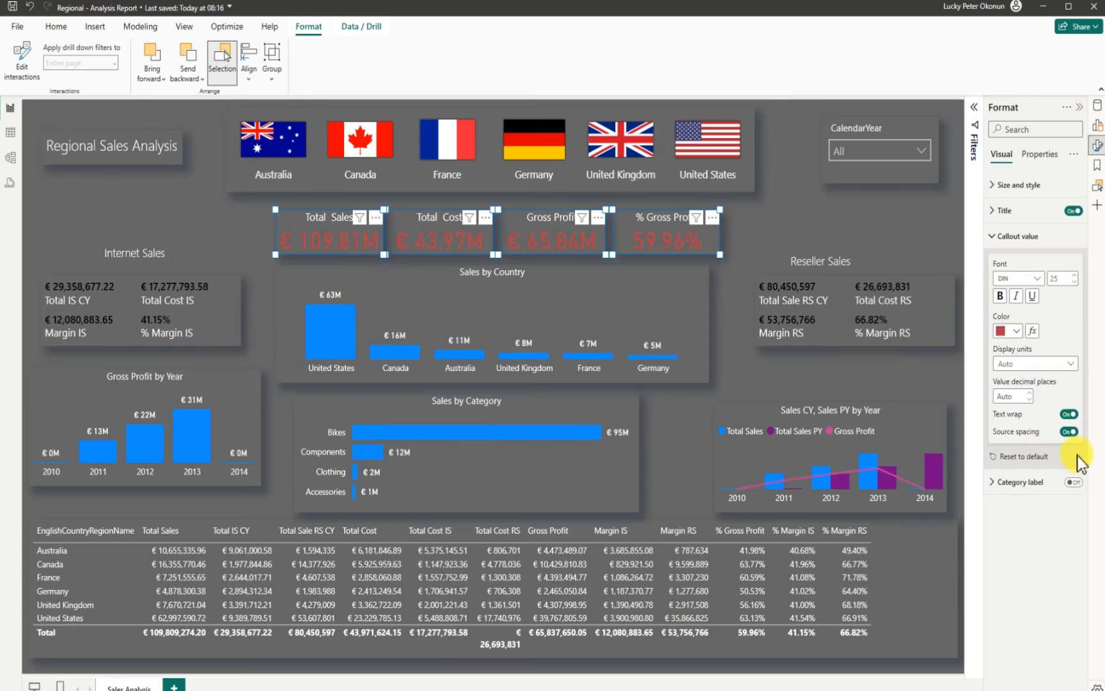
Change the four cards' callout values to the darkest red theme shade, deselect them and collapse the formatting options
left_click(1017, 331)
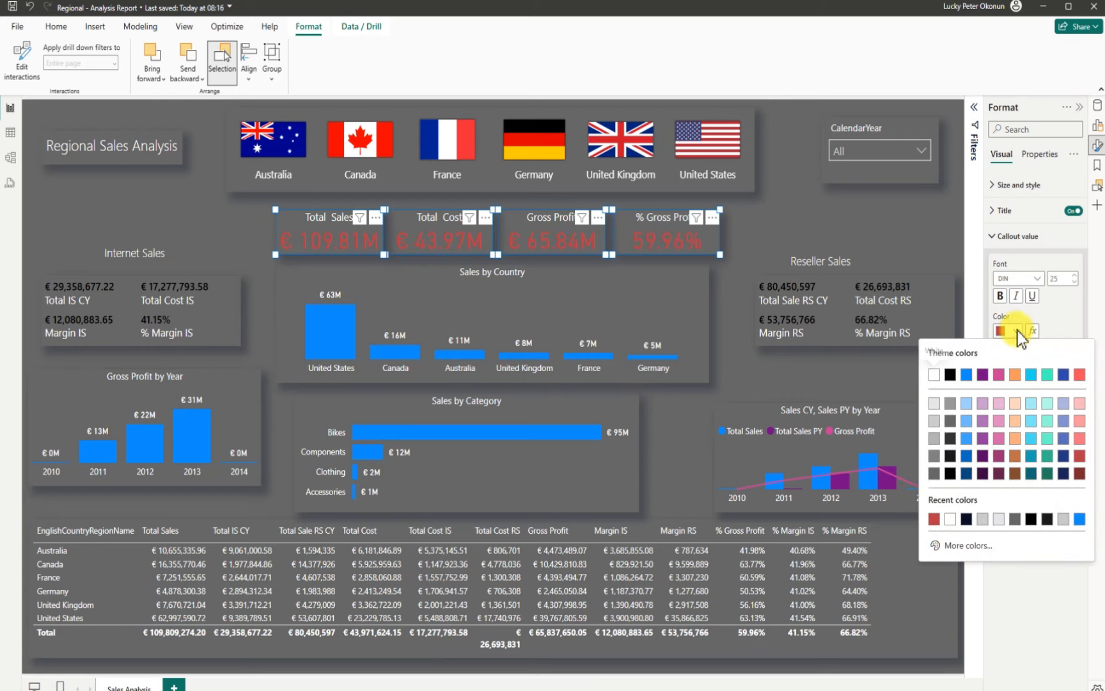
left_click(1080, 473)
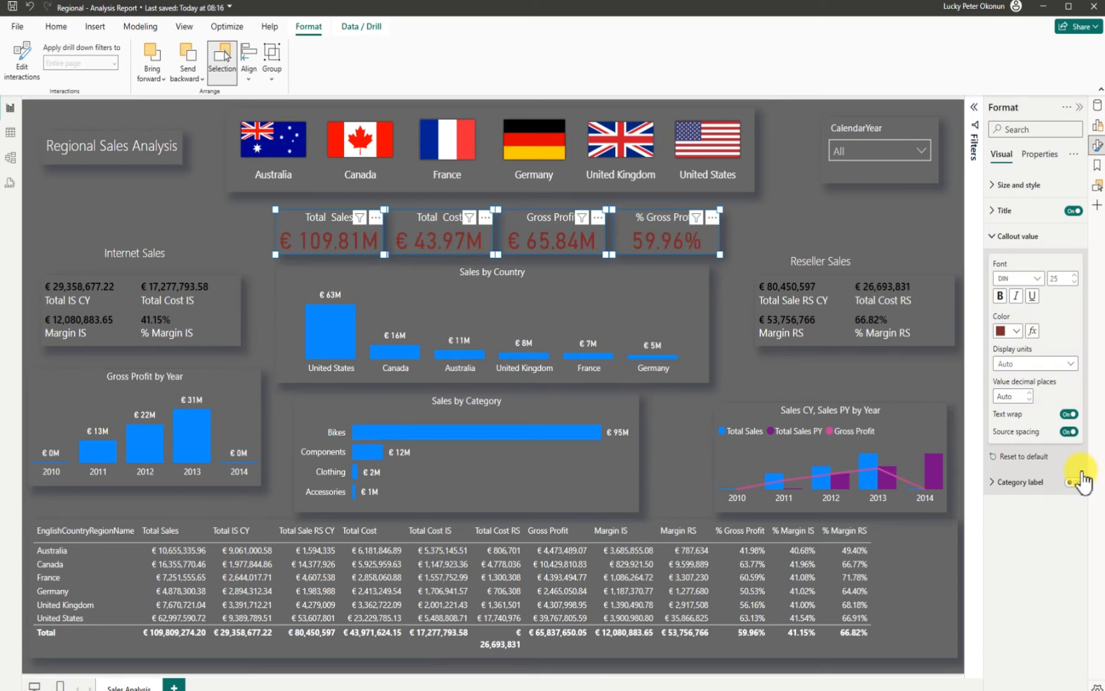
left_click(790, 213)
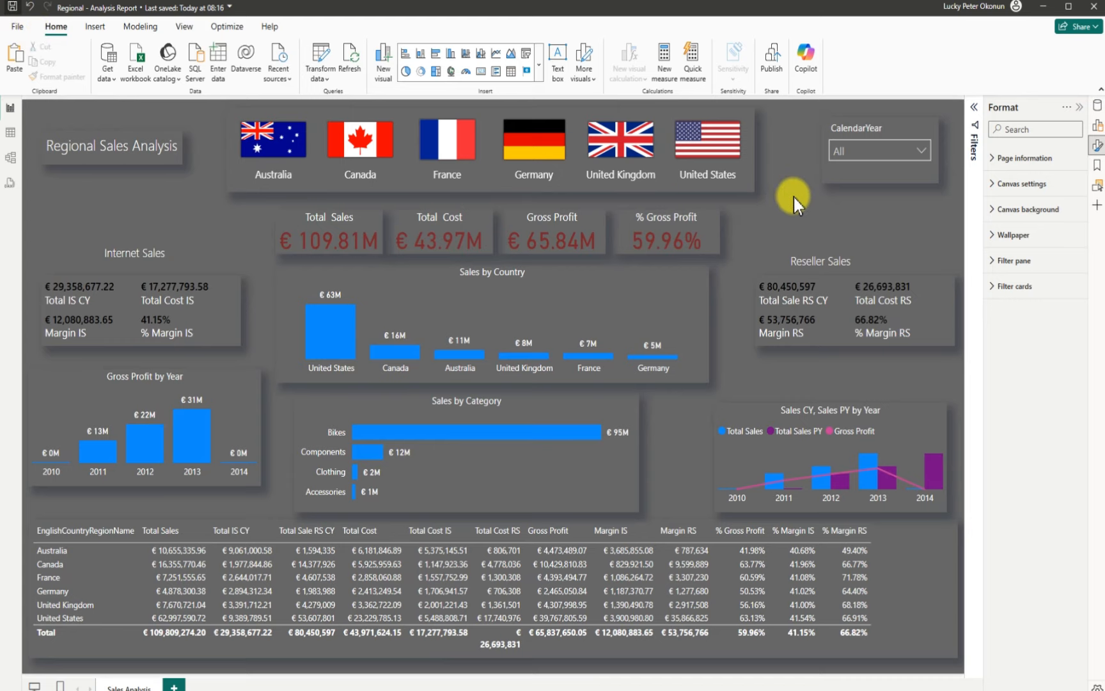
left_click(1079, 107)
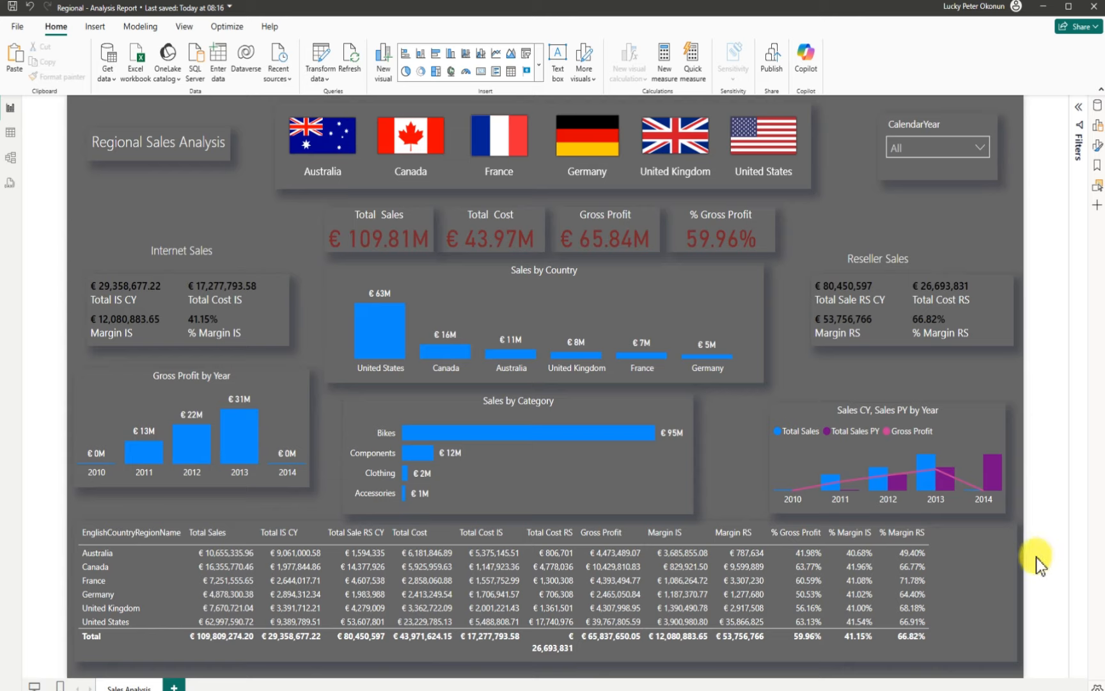
left_click(996, 596)
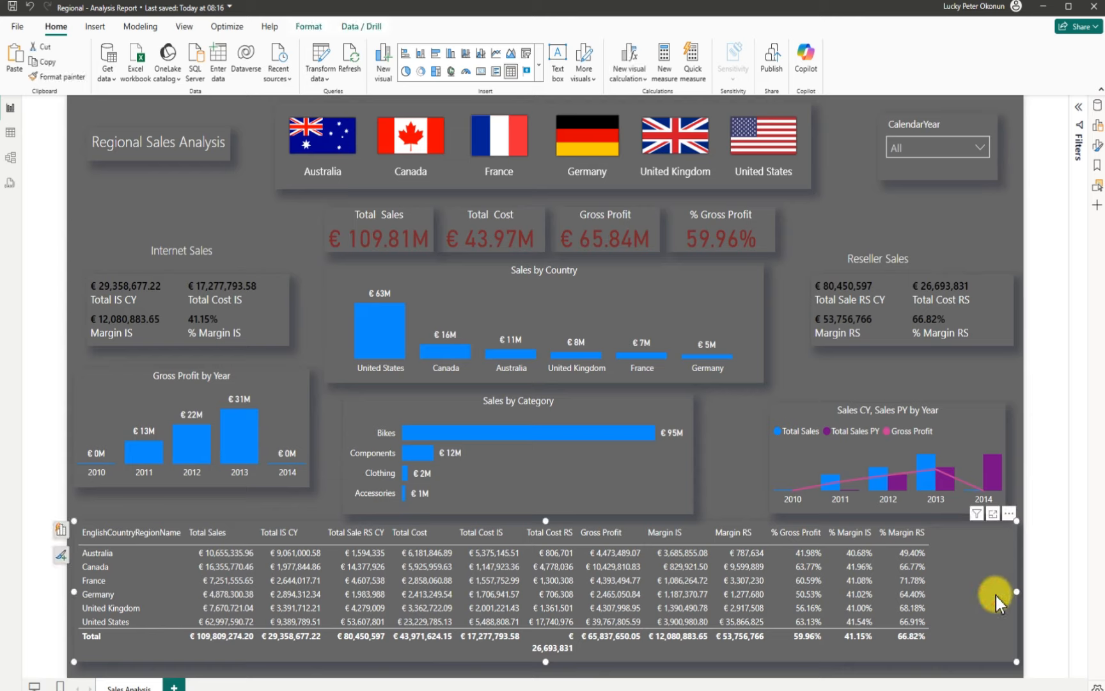
left_click(731, 427)
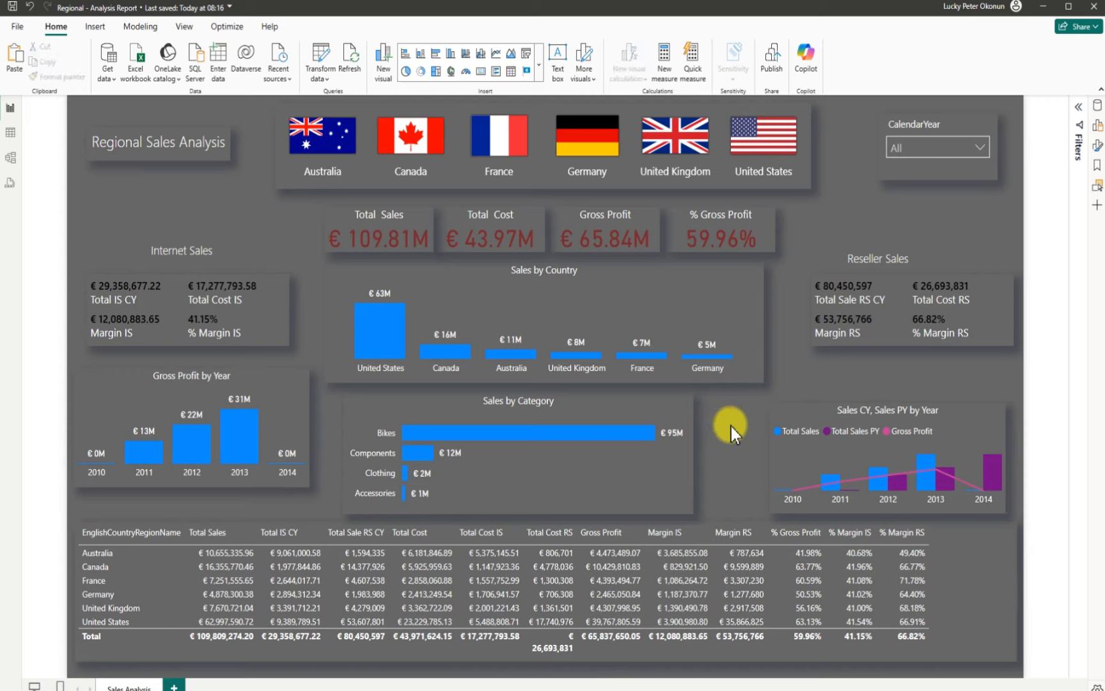